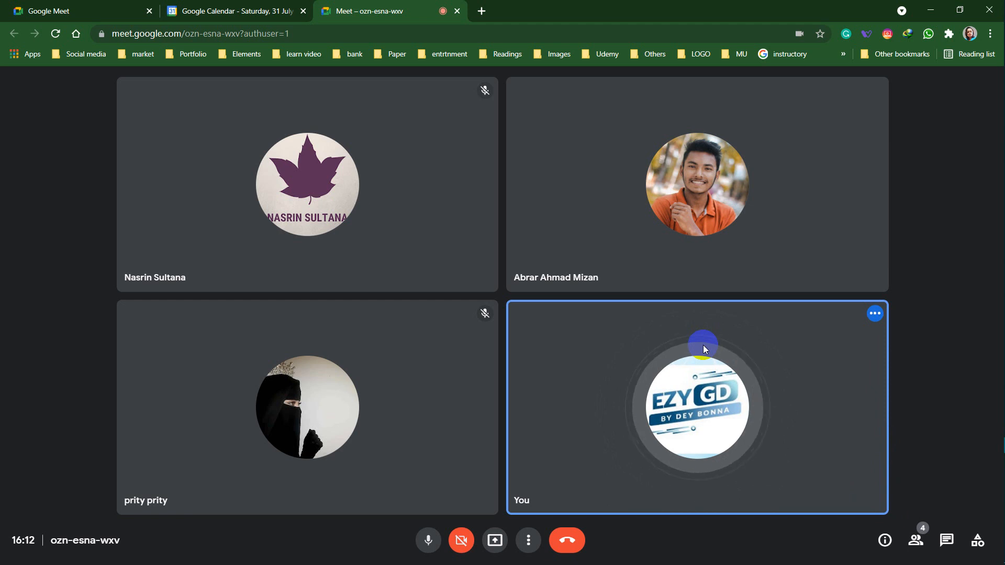
Step: Close the Google Calendar and Google Meet home pages, keeping only the active meeting open
click(205, 6)
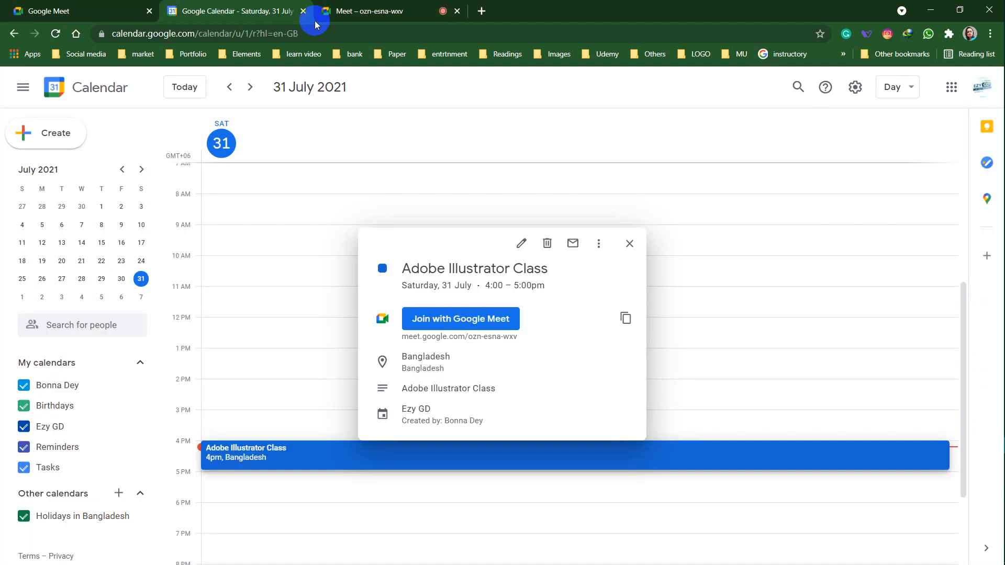
click(303, 11)
click(100, 7)
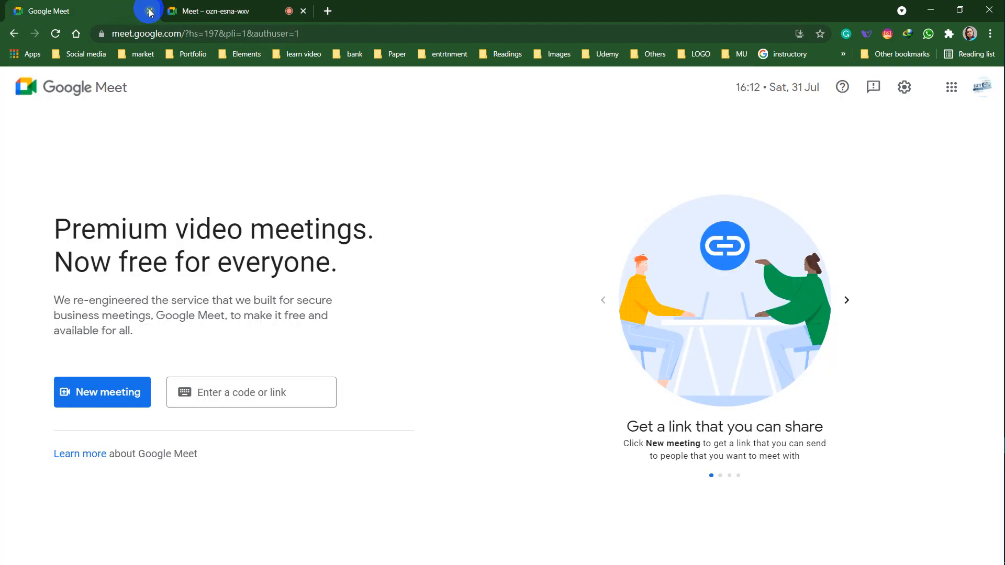
click(150, 11)
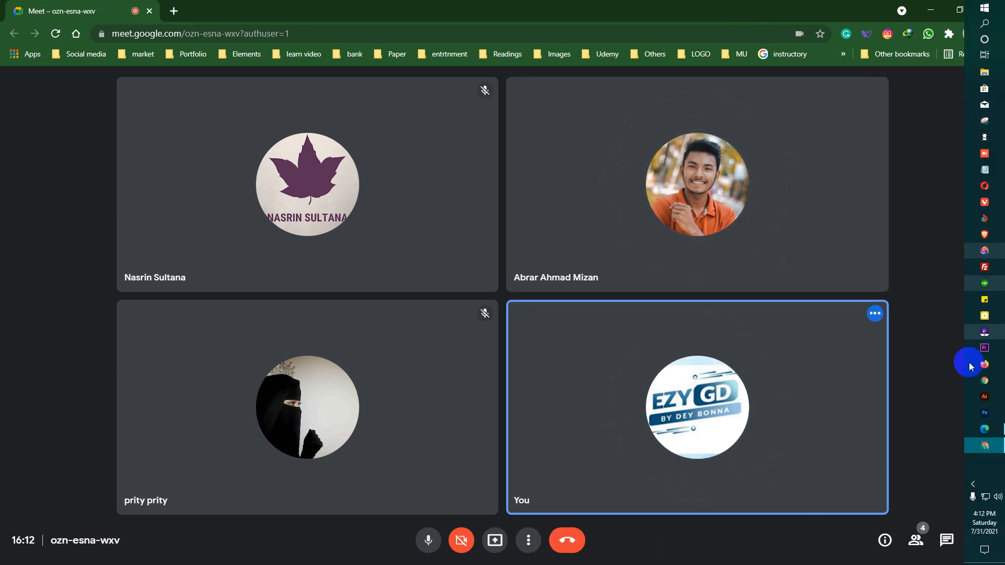
Step: Launch Adobe Illustrator and present the entire screen in the Google Meet call, with the browser window minimized
mouse_move(761, 229)
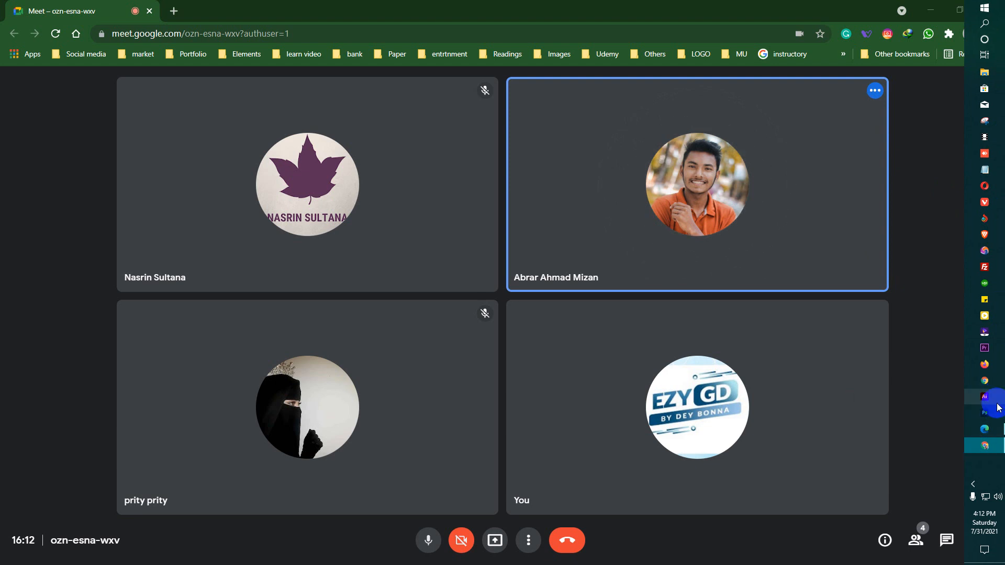
click(994, 404)
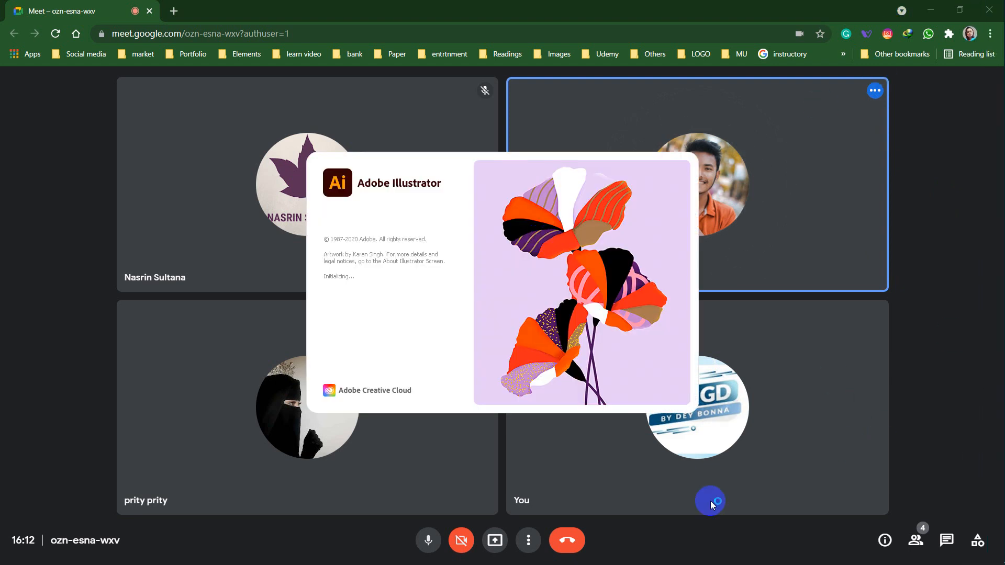
click(494, 541)
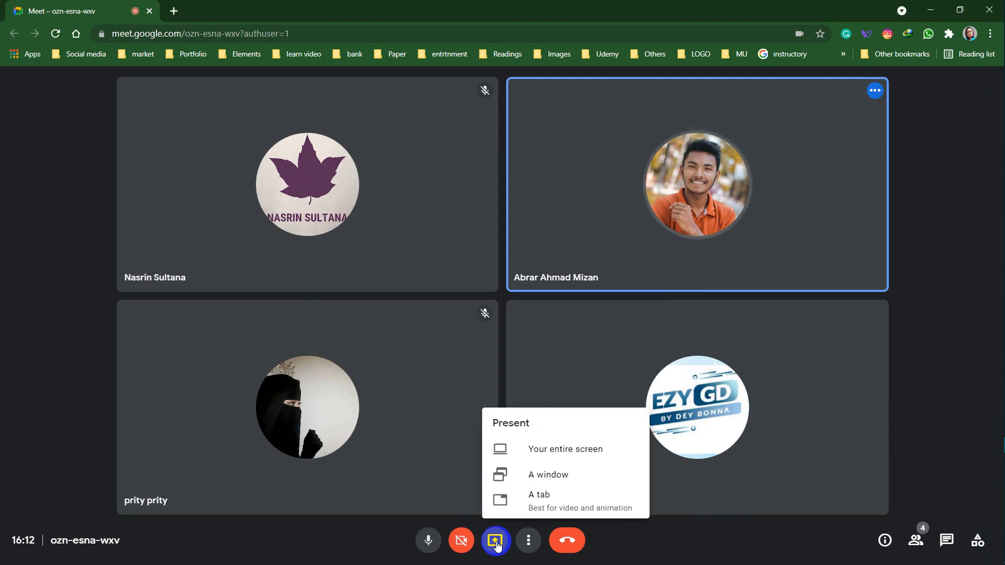
click(551, 451)
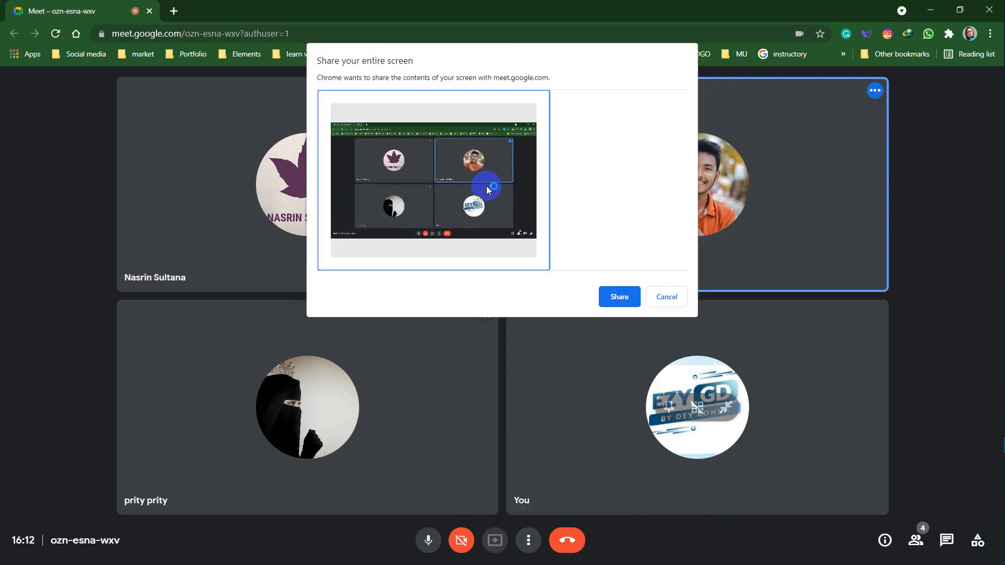
click(618, 296)
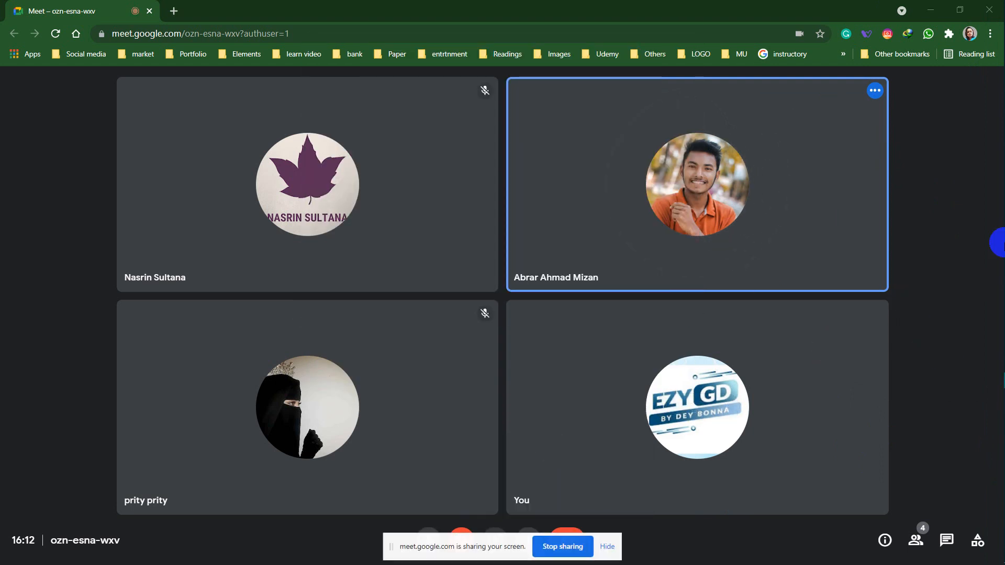
mouse_move(999, 204)
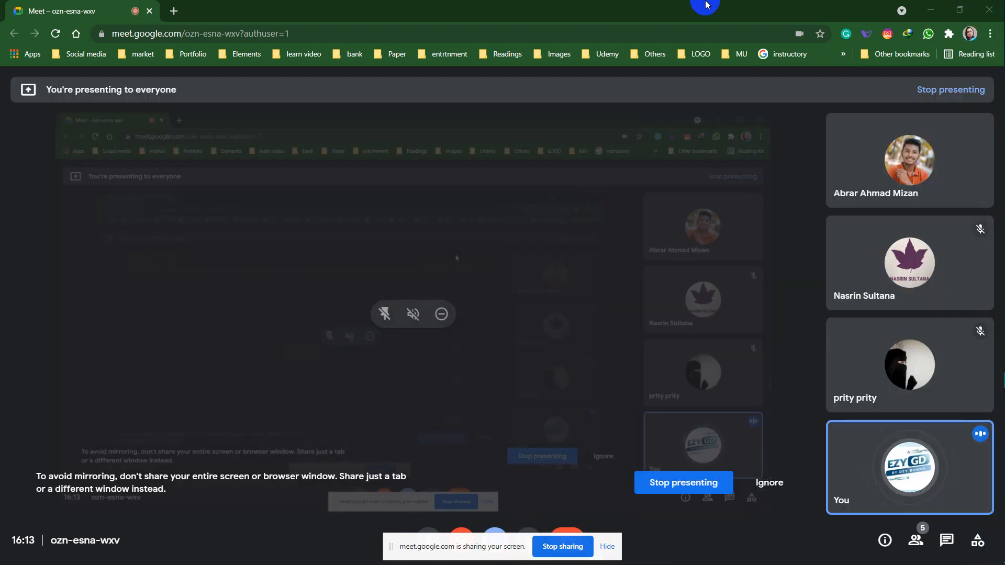
click(940, 5)
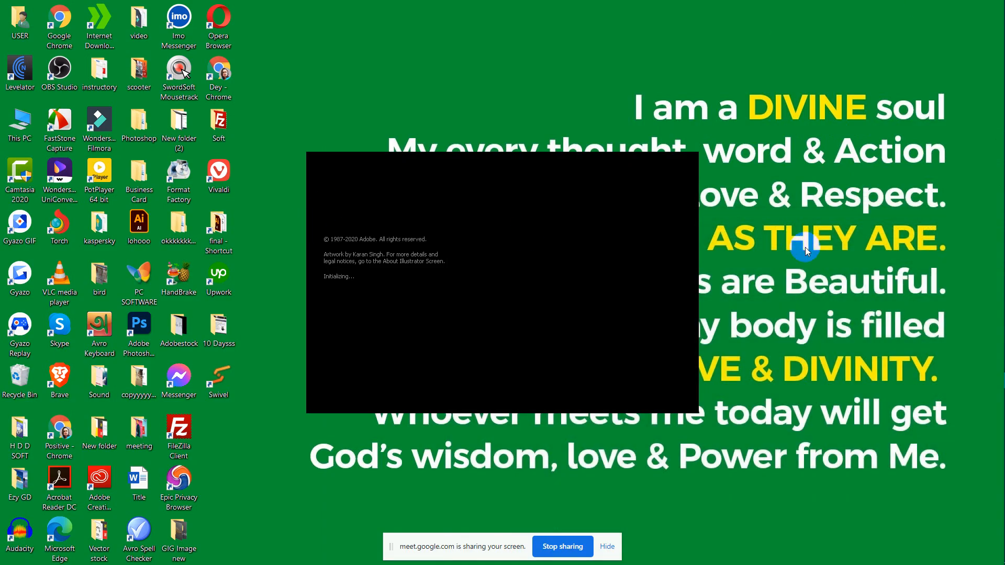
right_click(801, 169)
click(835, 207)
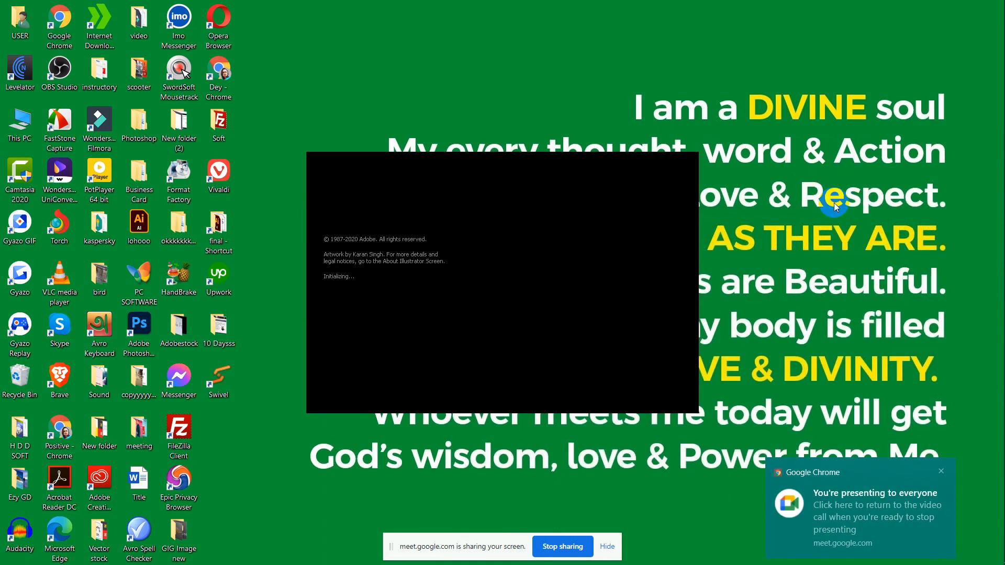
right_click(834, 204)
click(844, 231)
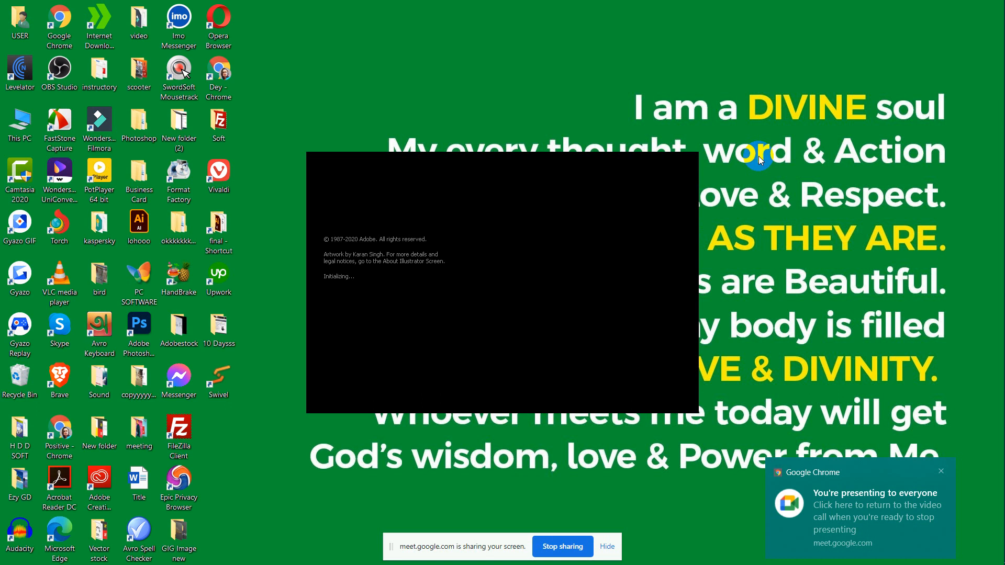
right_click(762, 157)
click(796, 196)
right_click(766, 159)
click(788, 192)
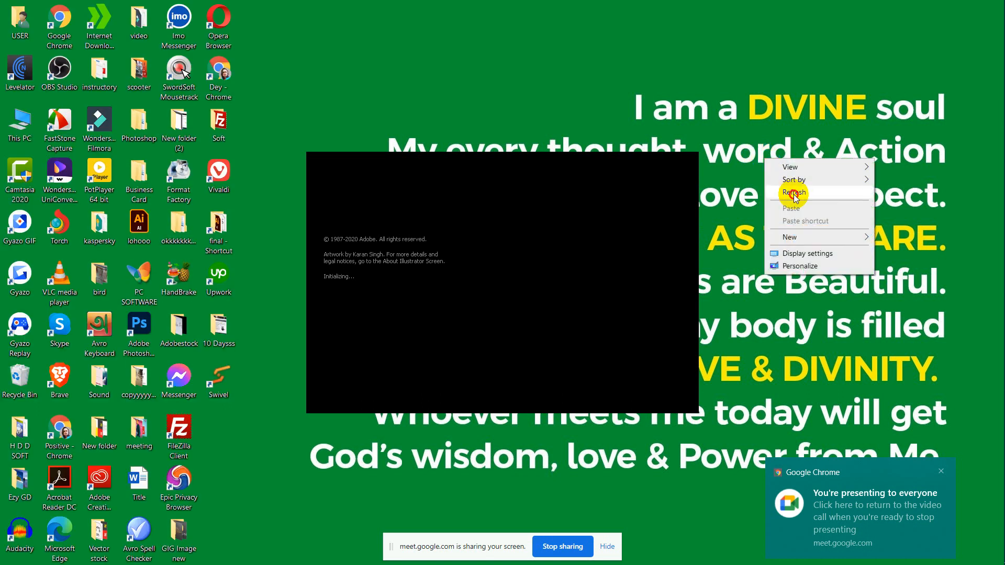
right_click(776, 175)
click(808, 206)
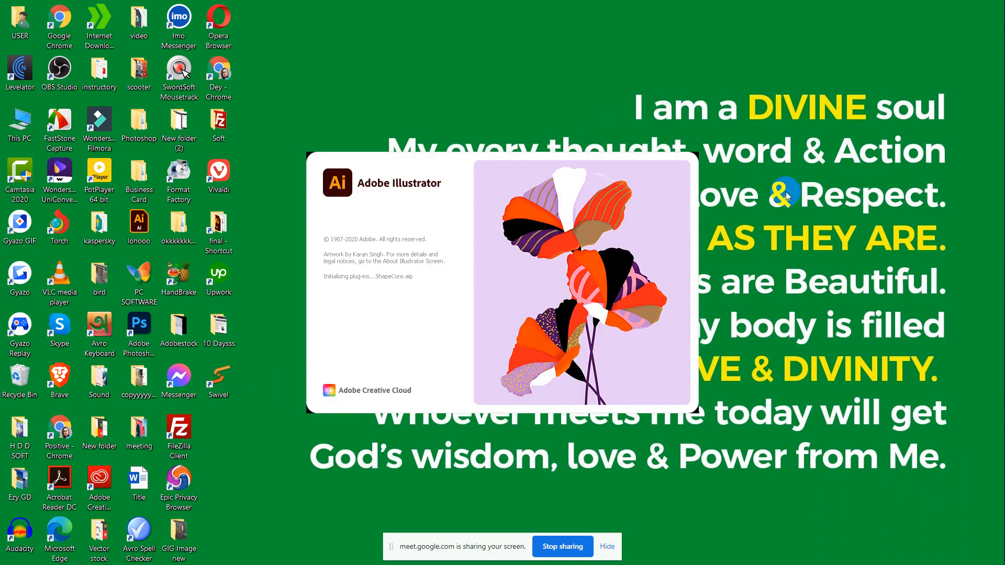
right_click(756, 154)
click(808, 195)
right_click(782, 188)
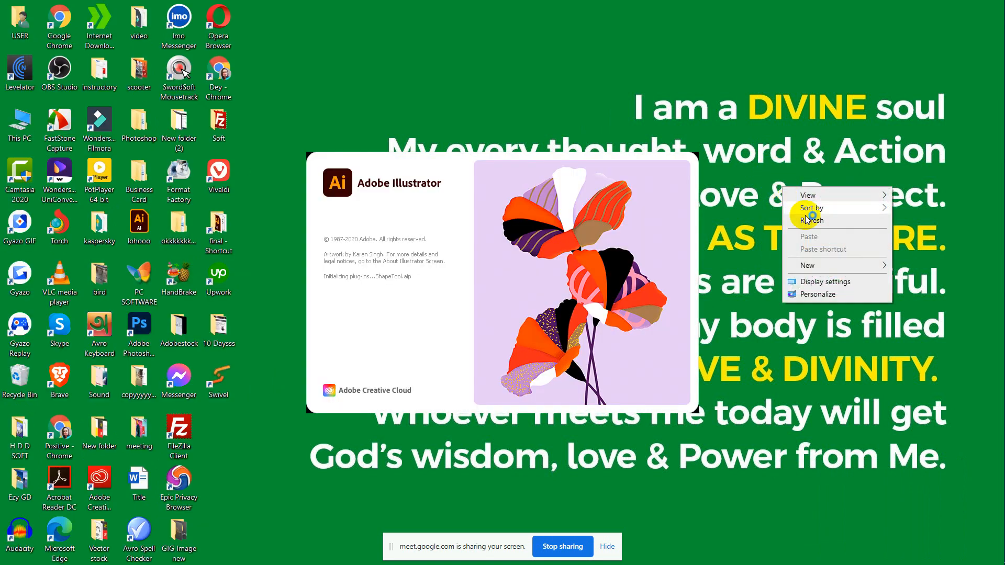
click(806, 219)
right_click(782, 174)
click(811, 207)
right_click(785, 179)
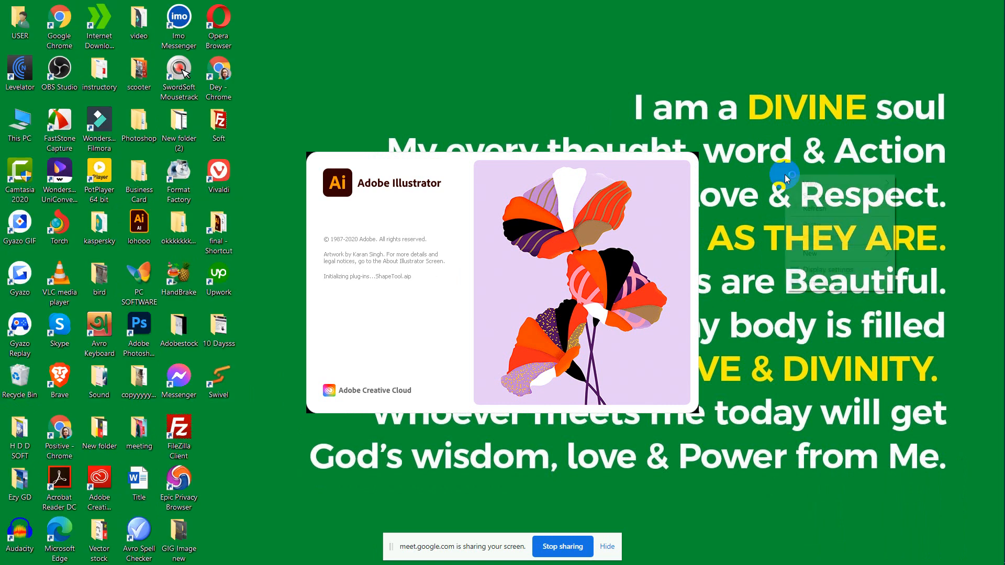
click(819, 206)
right_click(776, 162)
click(791, 191)
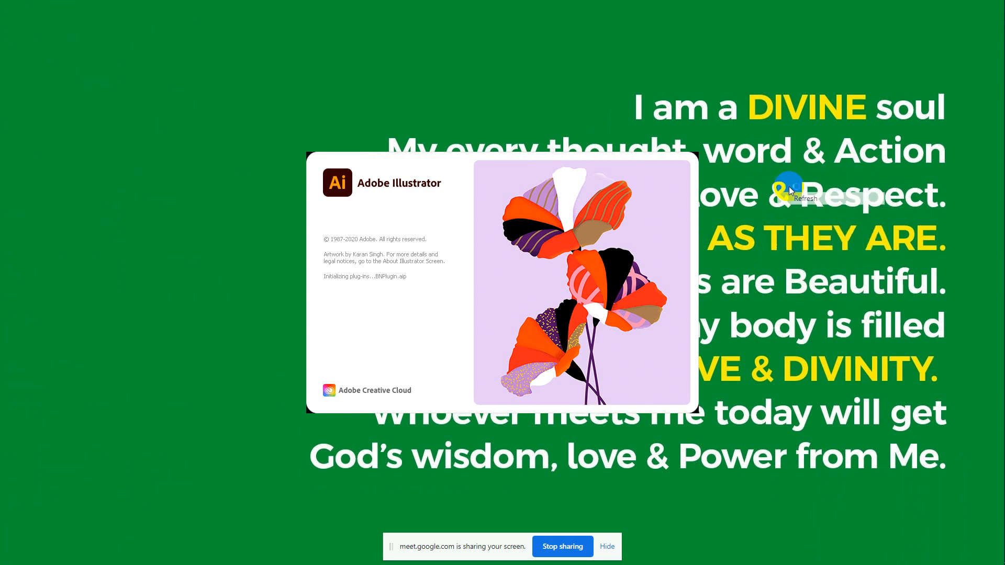
right_click(776, 172)
click(803, 206)
right_click(775, 185)
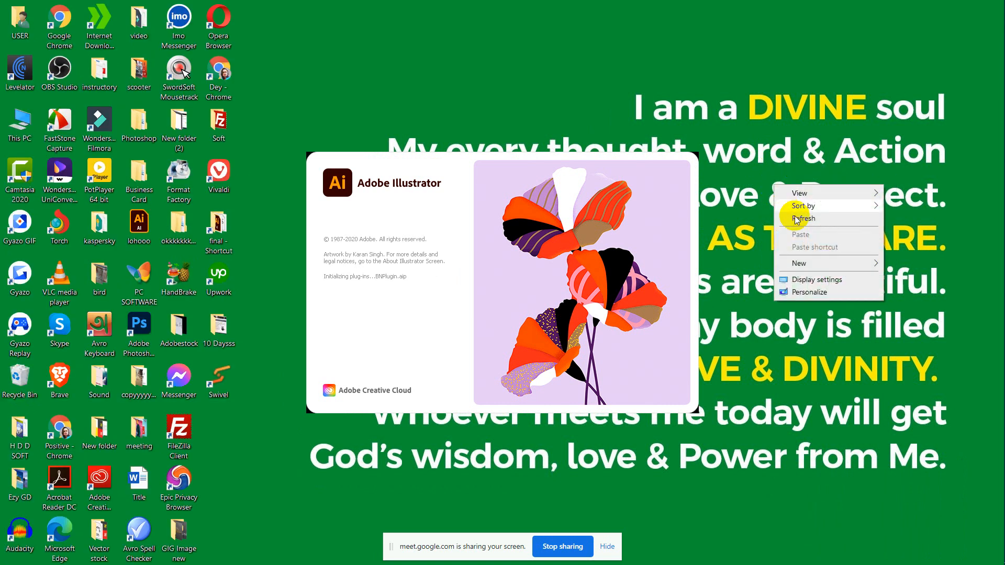
click(795, 218)
right_click(773, 191)
click(800, 222)
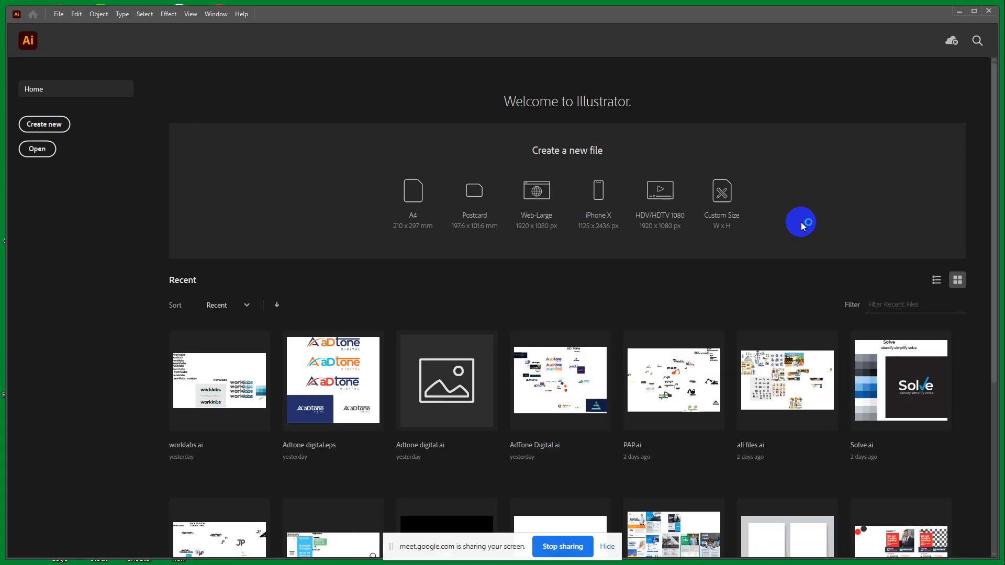
Step: Create a new 2000 x 2000 px document with one artboard, CMYK color and 300 ppi raster effects
click(54, 126)
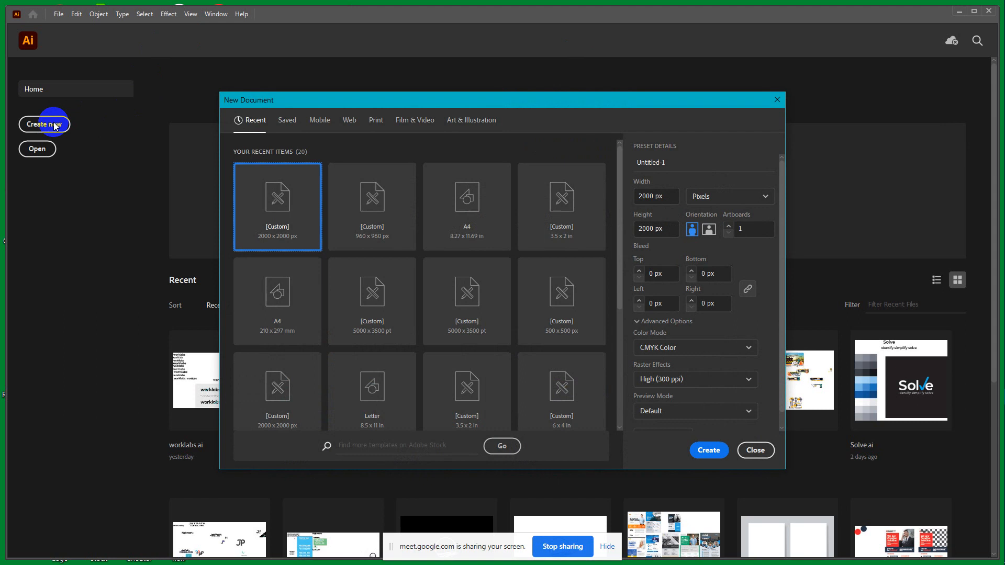
click(714, 460)
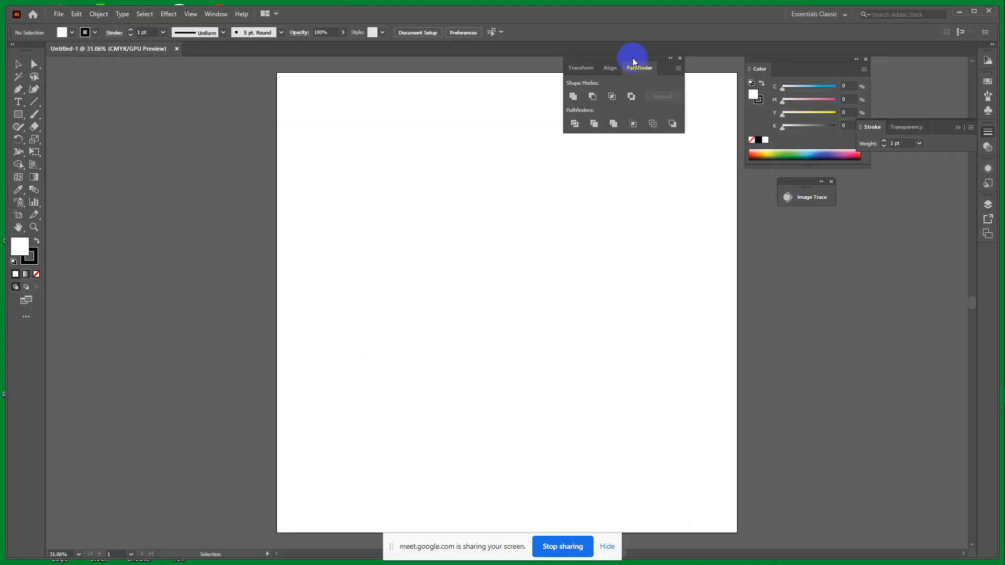
Step: Dock the Transform, Align and Pathfinder panel group, and collapse the floating Color panel and the Stroke panel
mouse_move(635, 61)
mouse_down()
mouse_move(853, 316)
mouse_move(855, 256)
mouse_move(987, 252)
mouse_up()
click(891, 252)
click(856, 59)
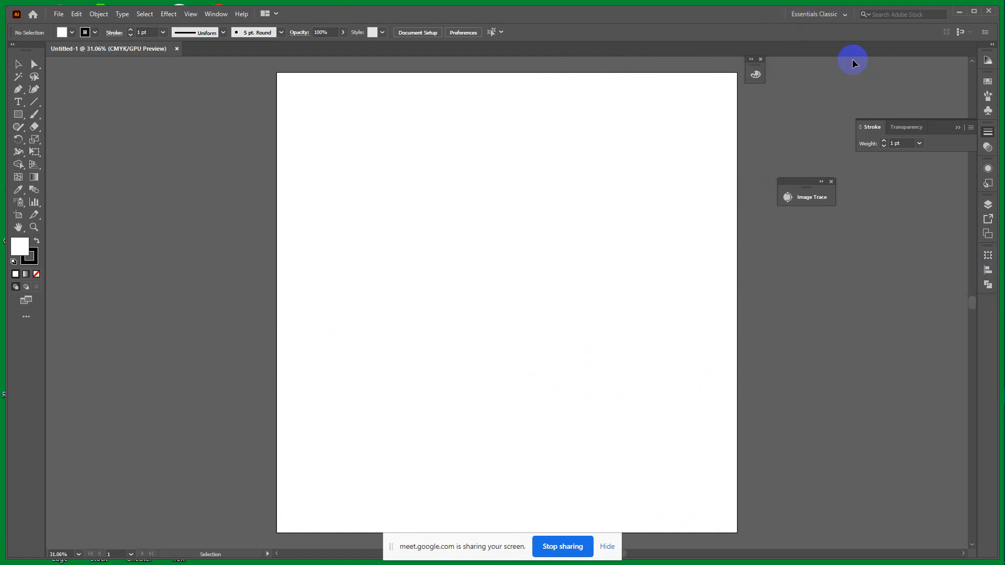
drag(757, 69, 885, 83)
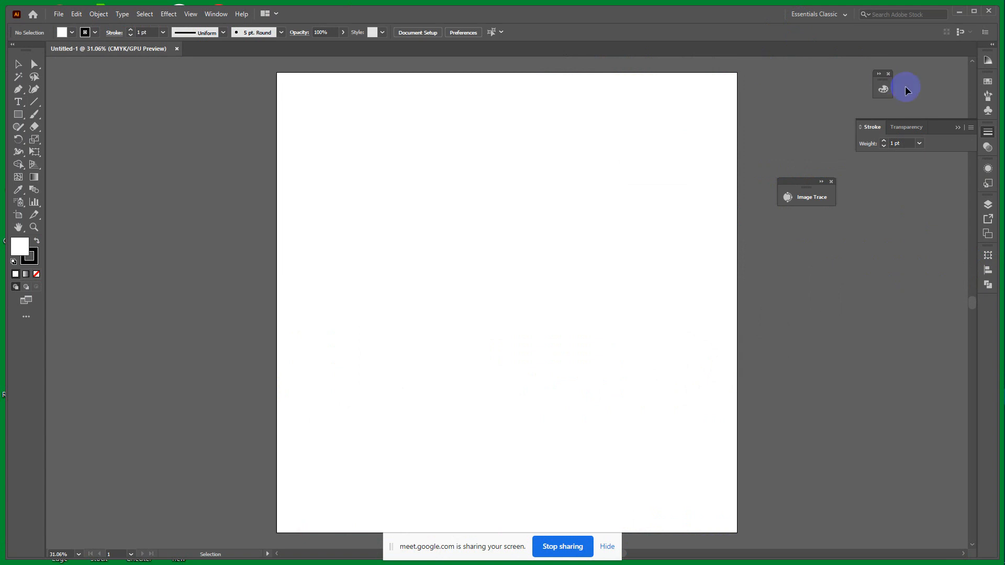
click(958, 128)
Step: Collapse the floating Image Trace panel and dock it below the Pathfinder icon
drag(806, 190, 882, 137)
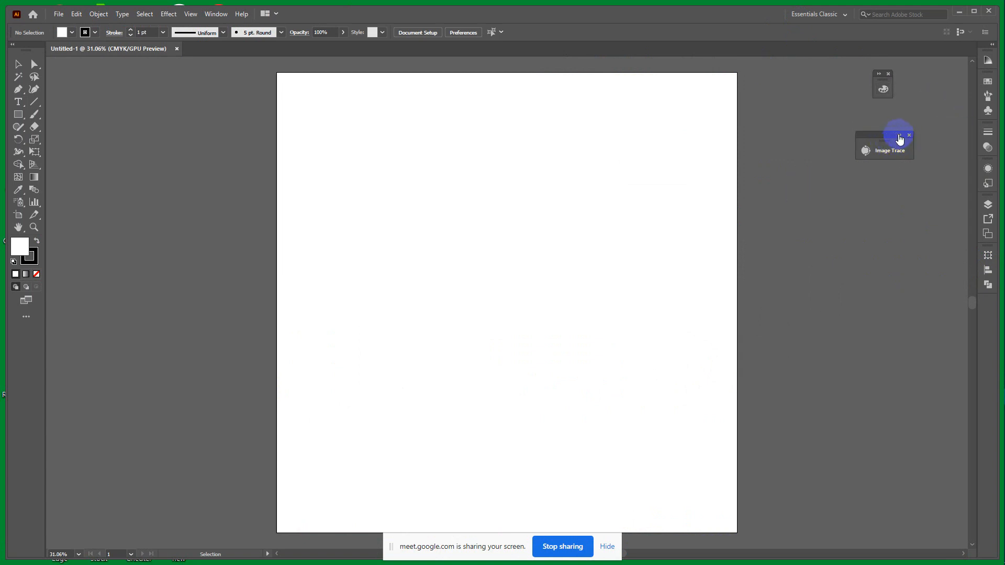
click(892, 143)
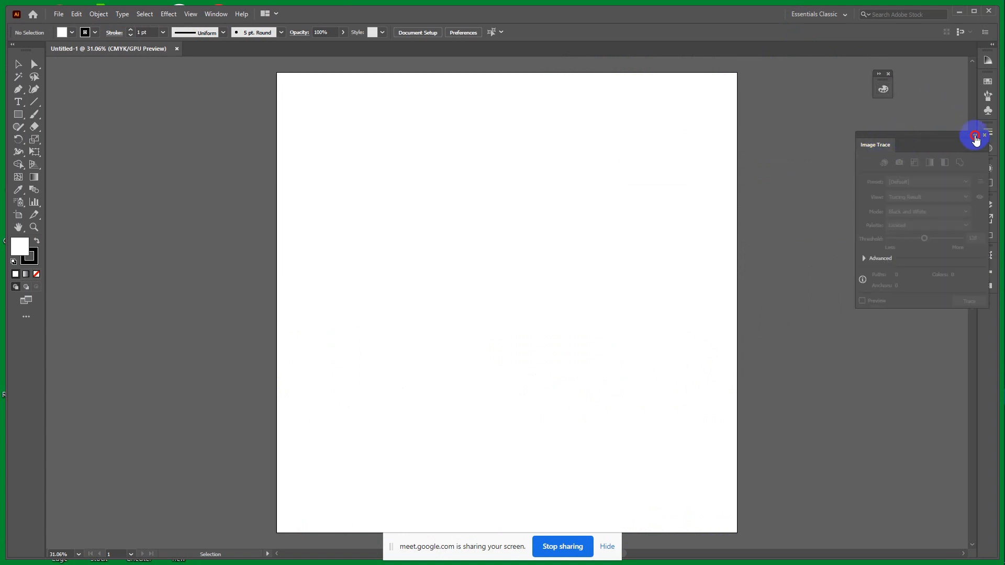
click(974, 135)
mouse_move(885, 143)
mouse_down()
mouse_move(897, 209)
mouse_move(969, 309)
mouse_move(982, 306)
mouse_up()
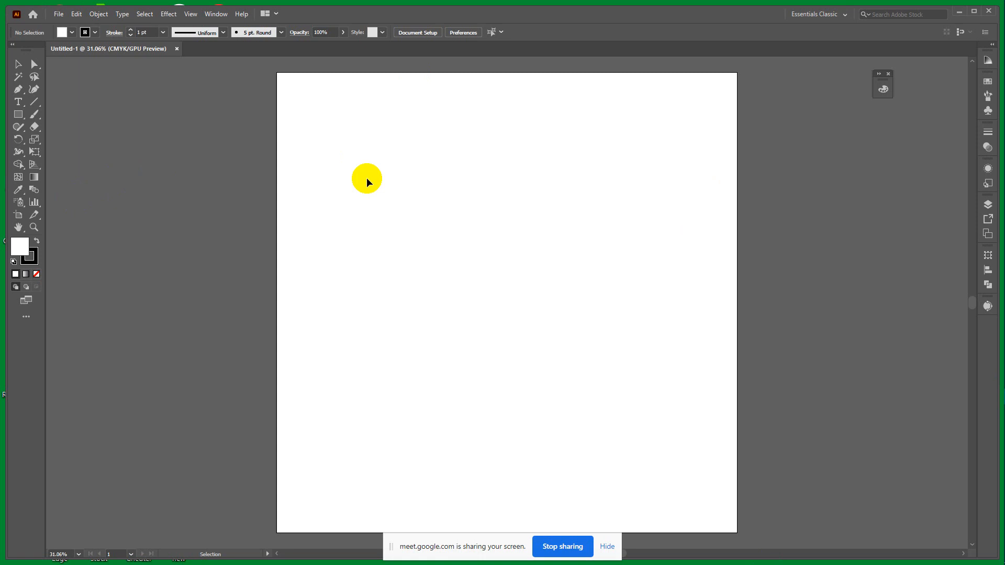
Step: Show the Gradient panel and group it as an icon beneath the floating Color panel icon
click(216, 14)
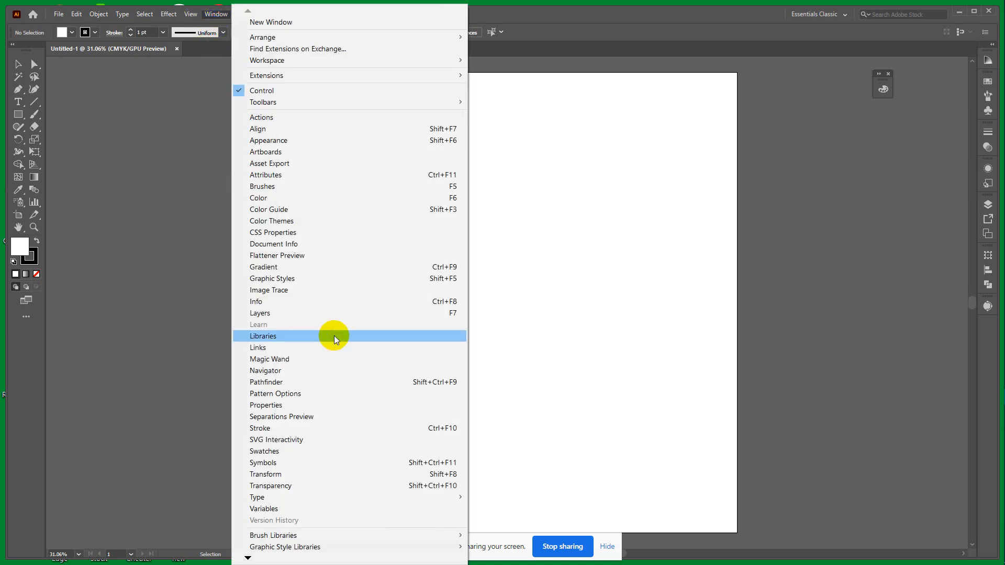
click(284, 268)
drag(788, 213, 881, 123)
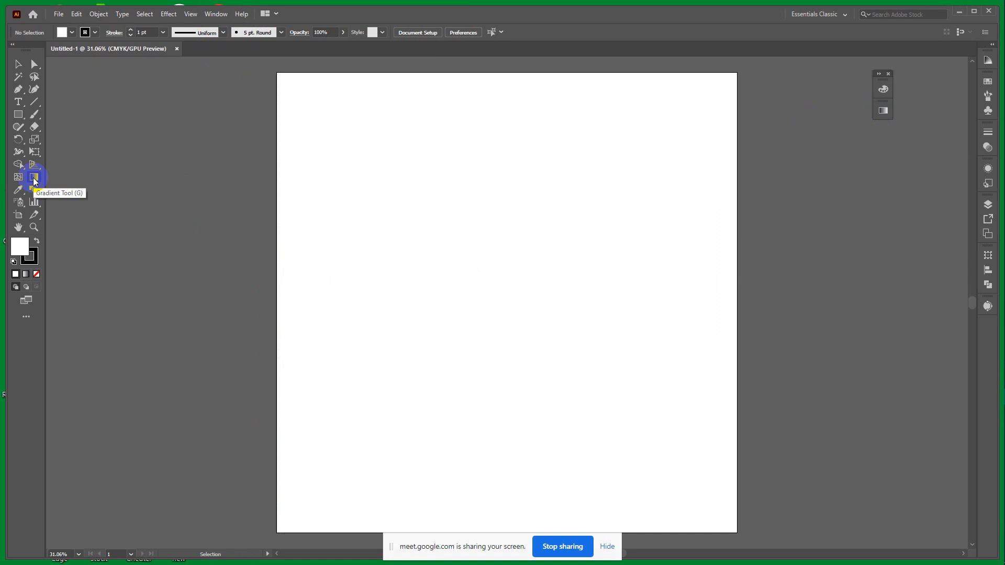
Step: Draw a rectangle about 1102 x 561 px in the upper half of the artboard
click(18, 114)
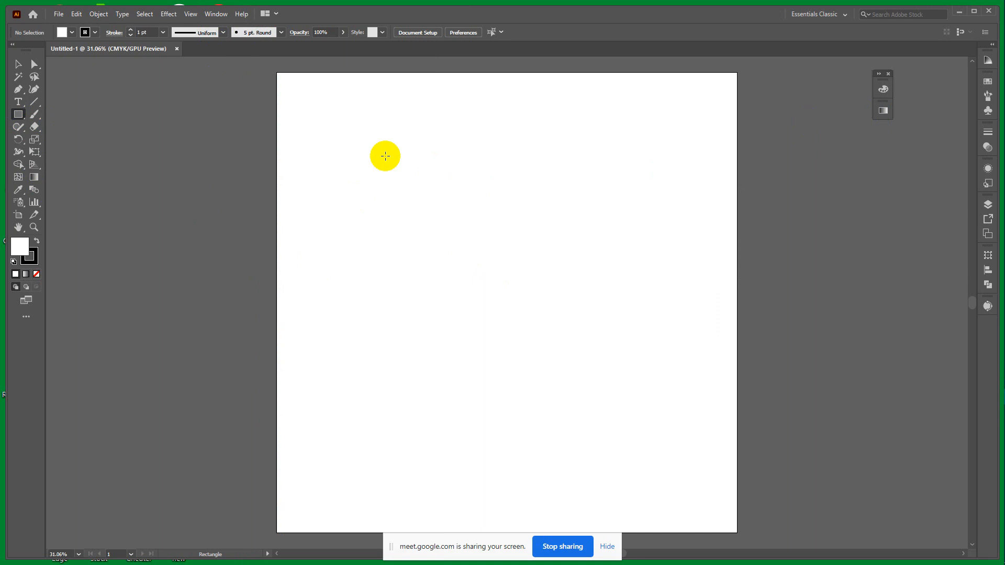
drag(385, 153, 638, 281)
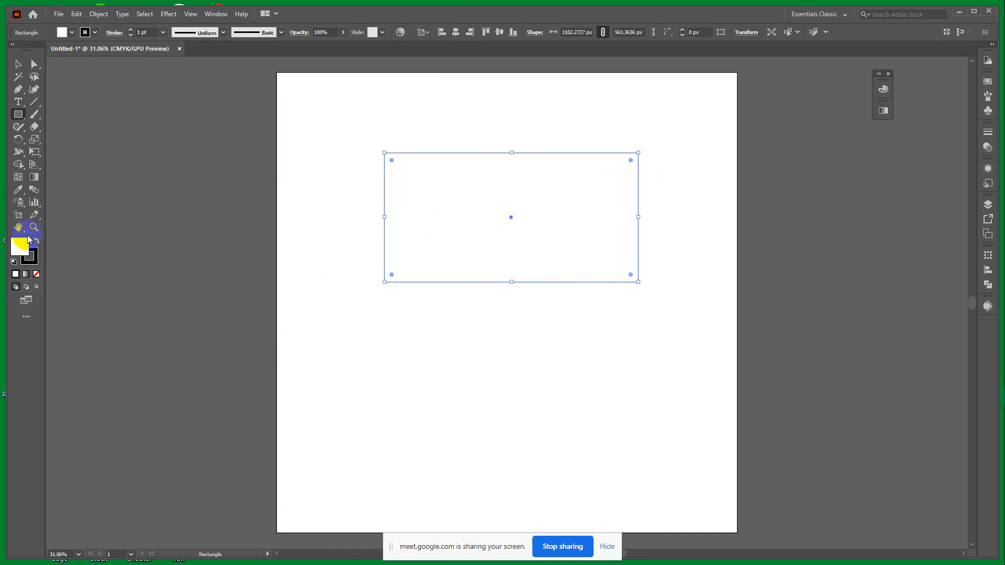
Step: Try a white-to-black linear gradient fill on the rectangle
click(37, 257)
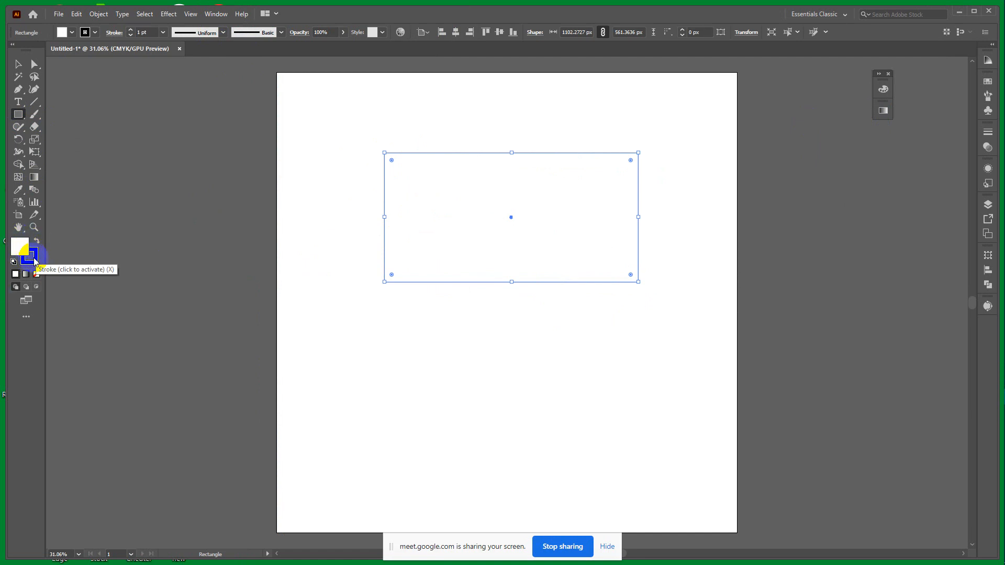
click(25, 275)
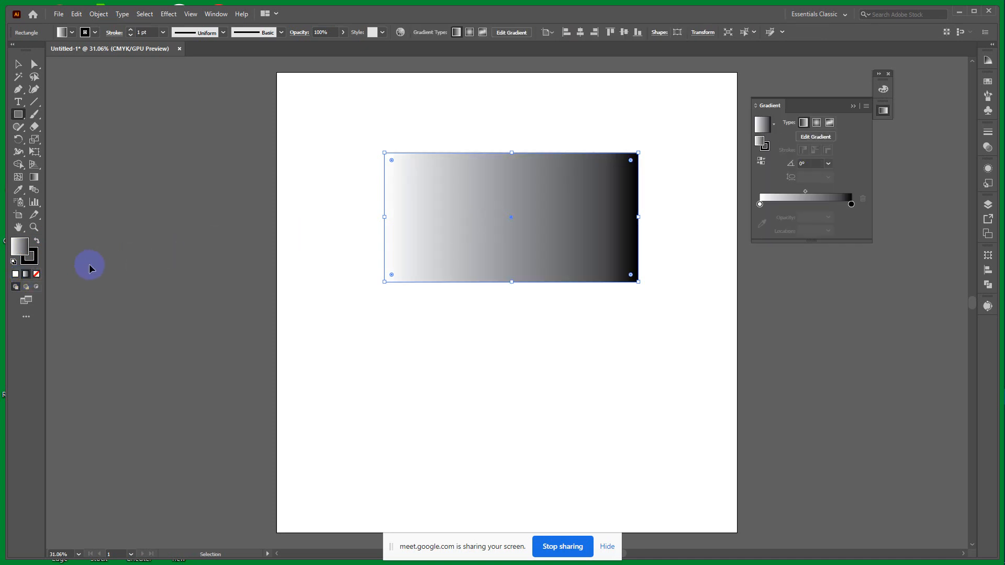
key(ctrl+z)
Step: Minimize the drawing window, launch SwordSoft Mousetrack from the desktop and minimize its settings window
click(960, 12)
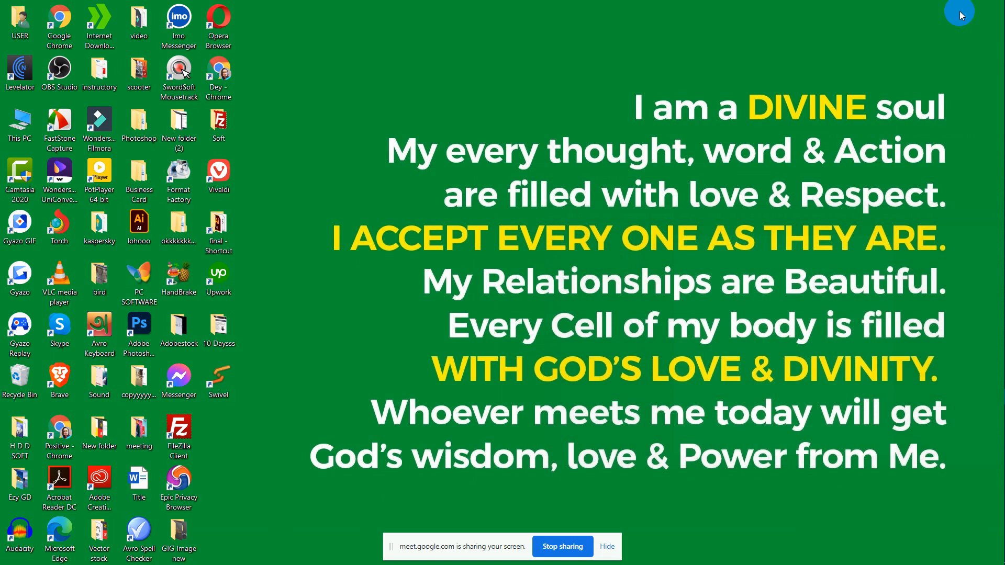
click(186, 78)
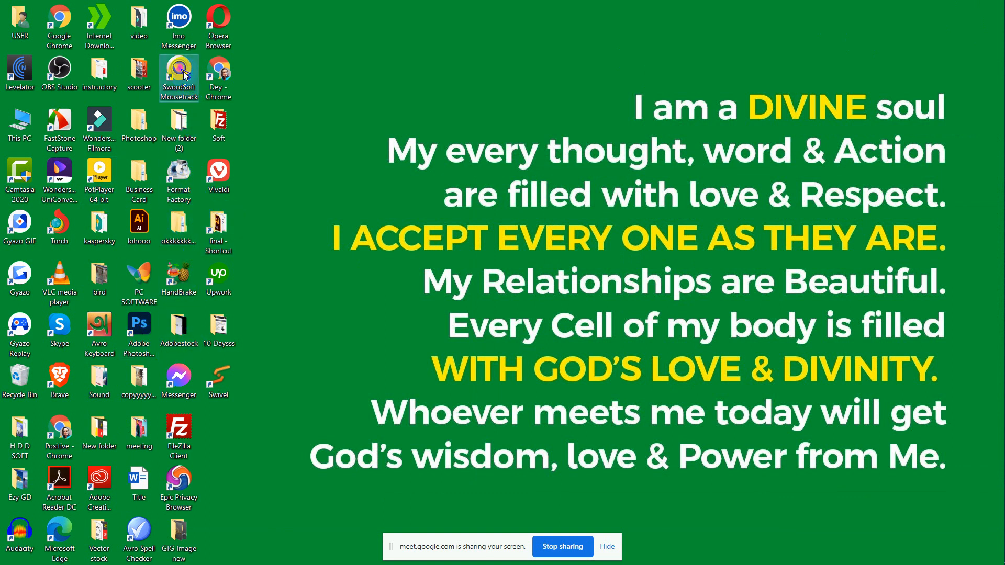
right_click(169, 68)
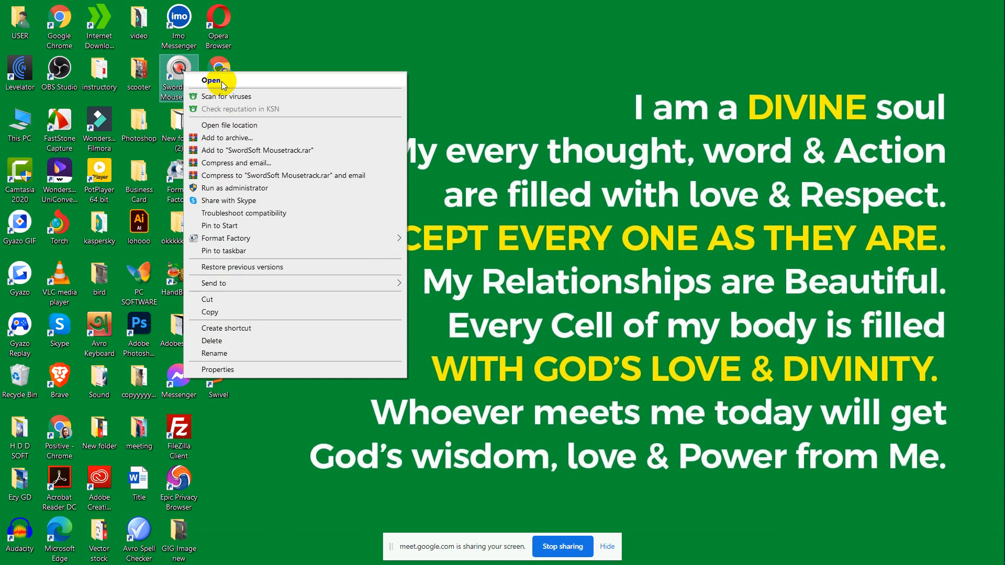
click(488, 121)
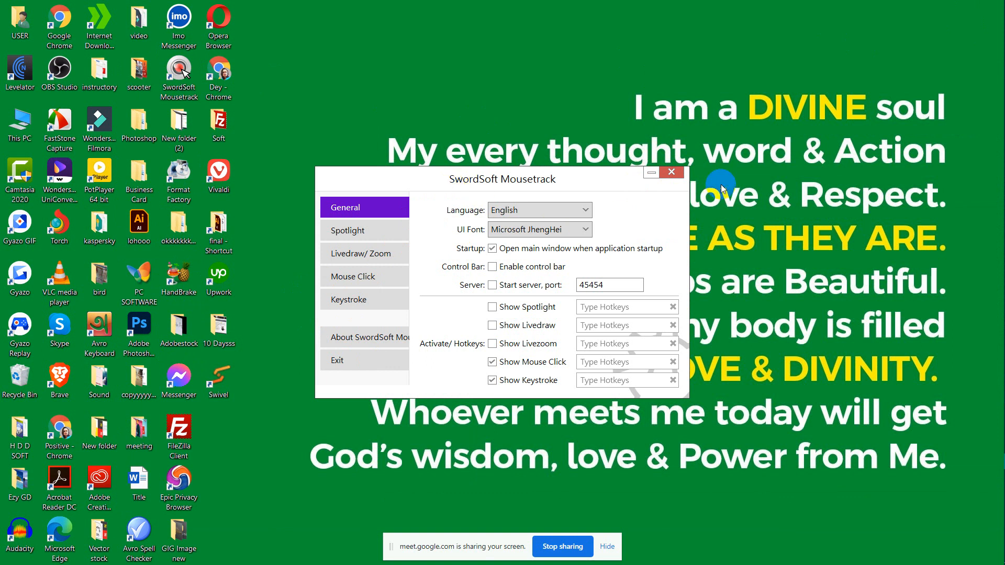
click(651, 173)
Step: Switch back to Adobe Illustrator and fill the selected rectangle with the white-to-black linear gradient
mouse_move(997, 153)
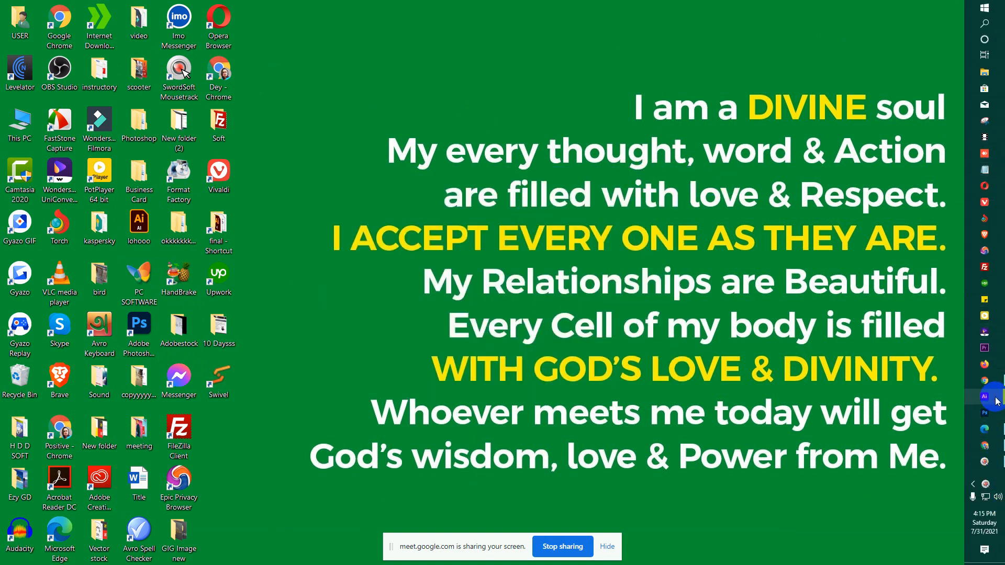
mouse_move(984, 396)
click(904, 441)
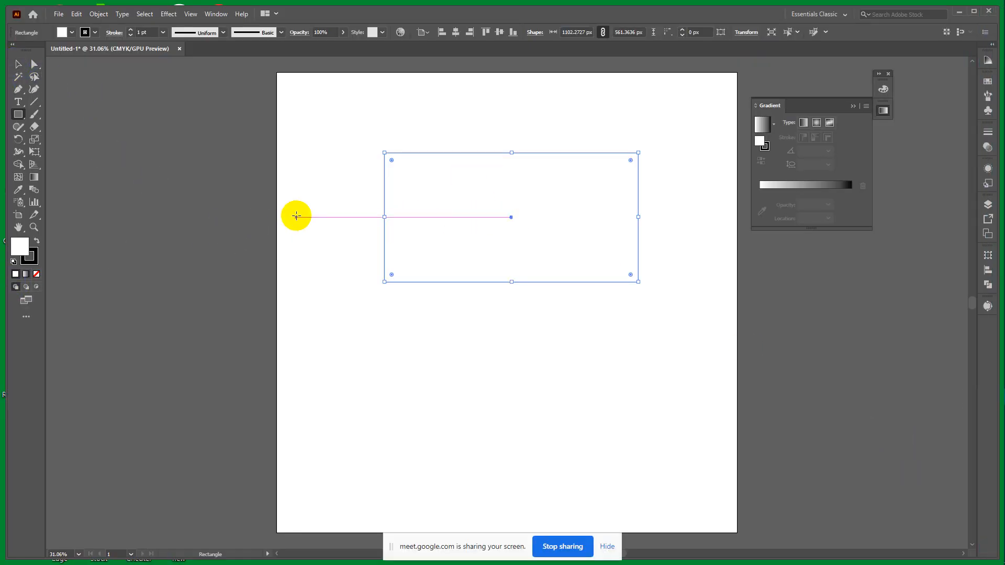
click(762, 127)
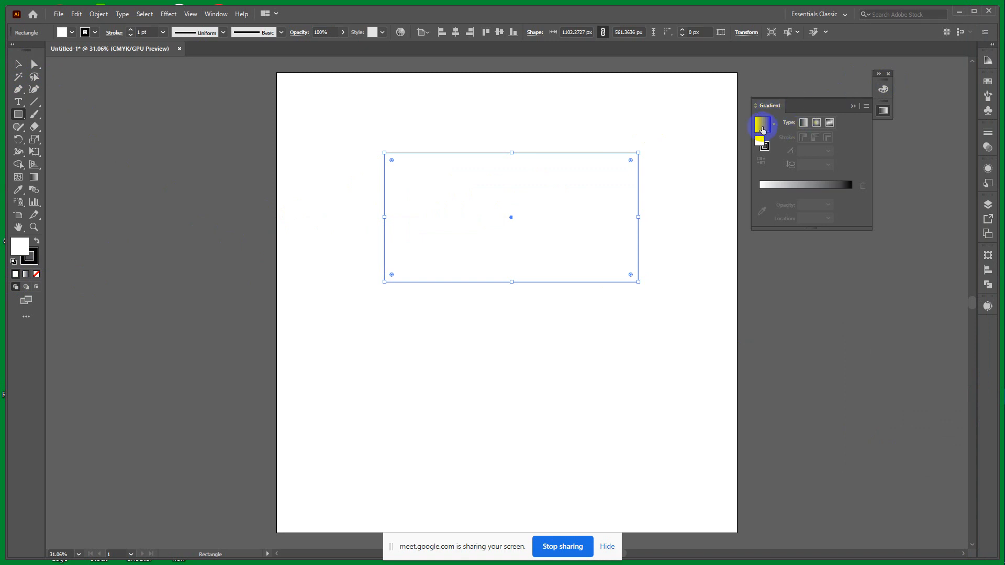
key(ctrl+z)
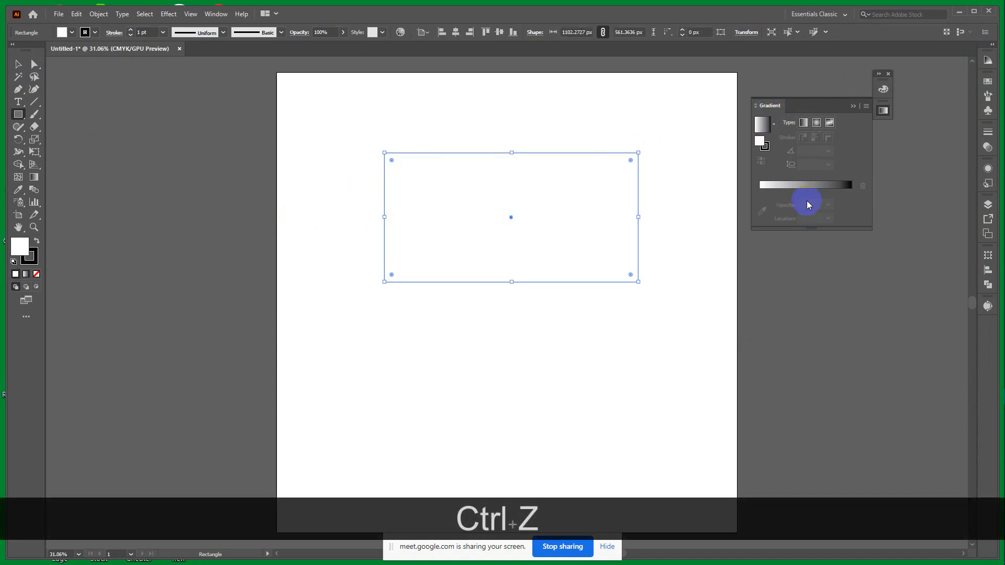
click(806, 200)
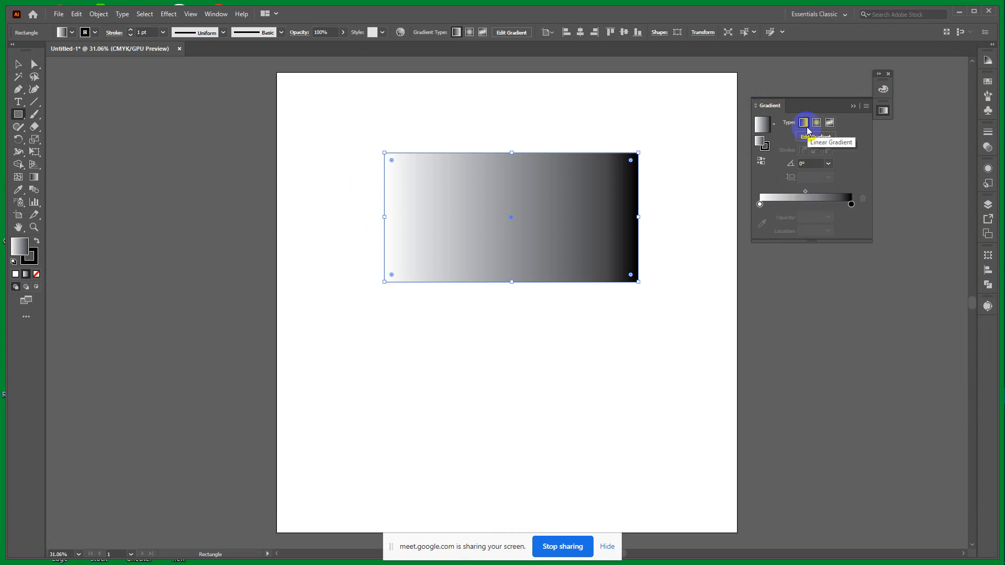
Step: Detach the Gradient panel from the floating Color panel group and make it slightly taller
drag(801, 105, 800, 88)
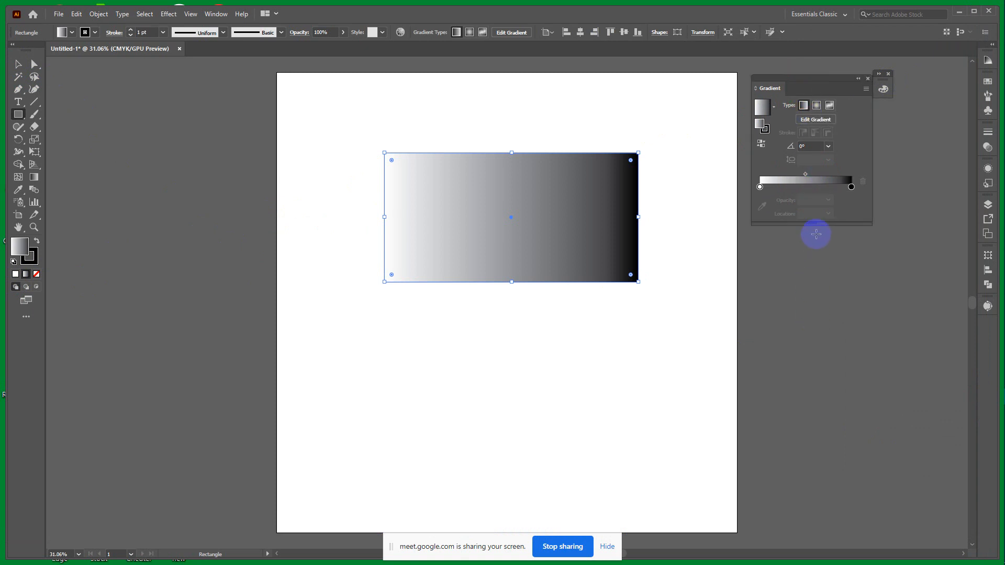
mouse_move(816, 225)
mouse_down()
mouse_move(834, 361)
mouse_move(808, 330)
mouse_move(815, 209)
mouse_move(818, 230)
mouse_up()
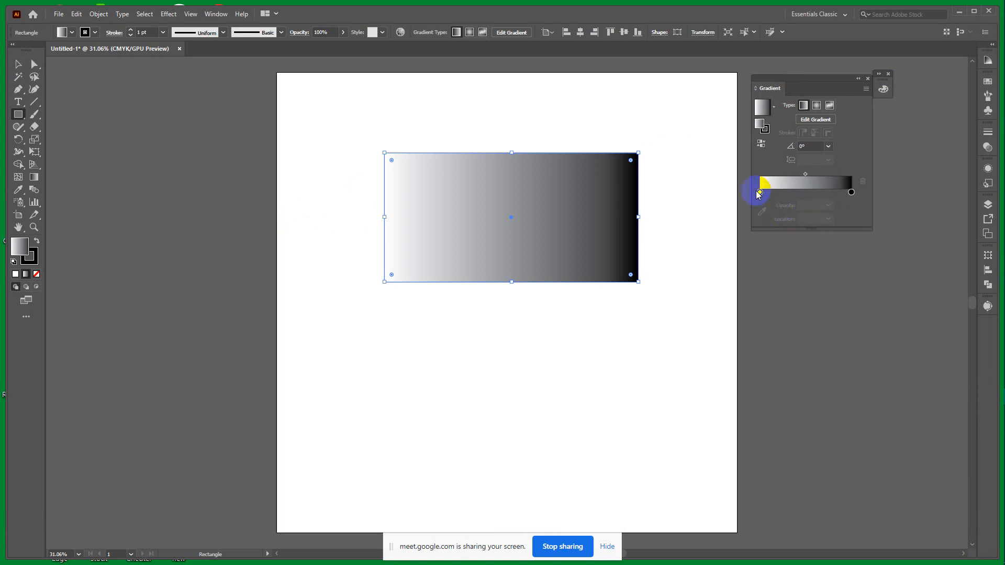
Step: Try moving the gradient's white stop inward and back to 0%, and select the midpoint slider between the stops
drag(761, 196, 784, 195)
mouse_move(850, 192)
mouse_down()
mouse_move(819, 195)
mouse_move(862, 195)
mouse_up()
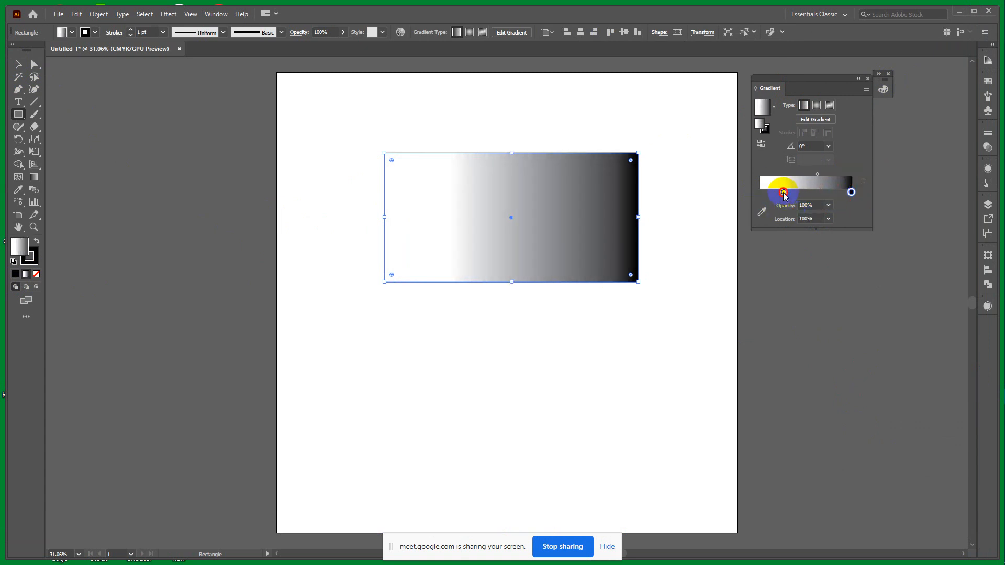
drag(783, 195, 755, 196)
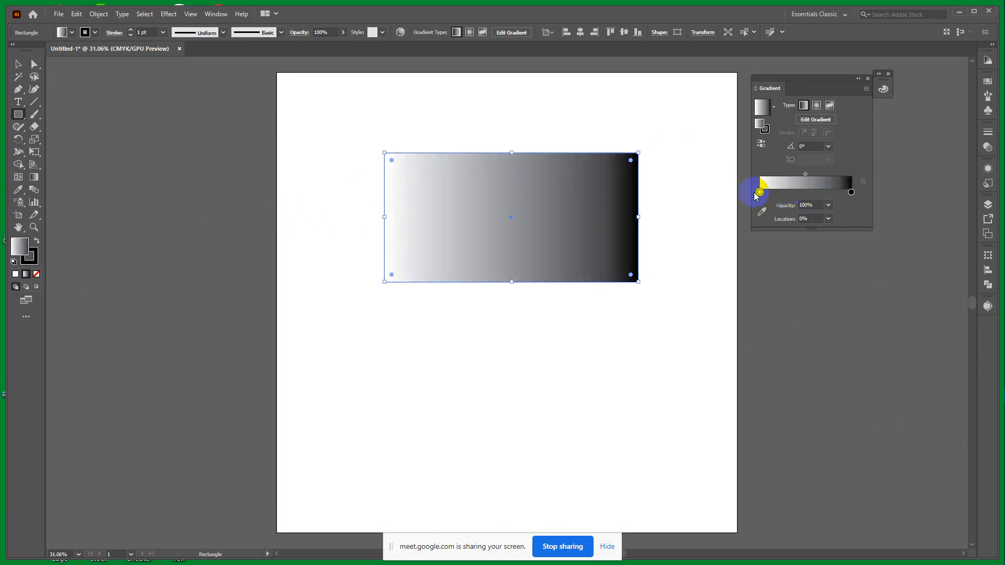
click(806, 176)
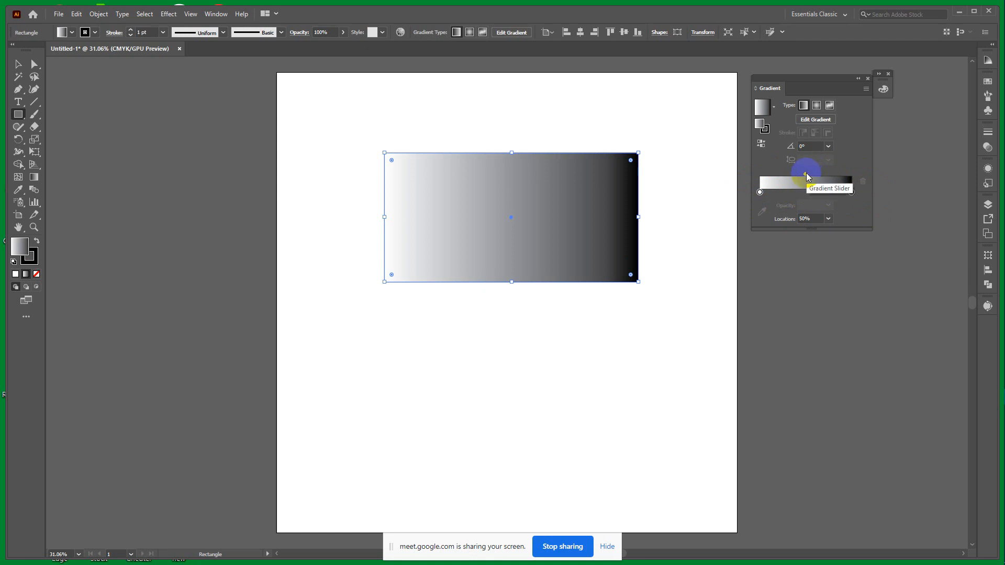
mouse_move(807, 177)
mouse_down()
mouse_move(845, 178)
mouse_move(769, 177)
mouse_move(807, 173)
mouse_up()
Step: Try adding three intermediate stops to the white-to-black gradient, and remove them again
click(787, 192)
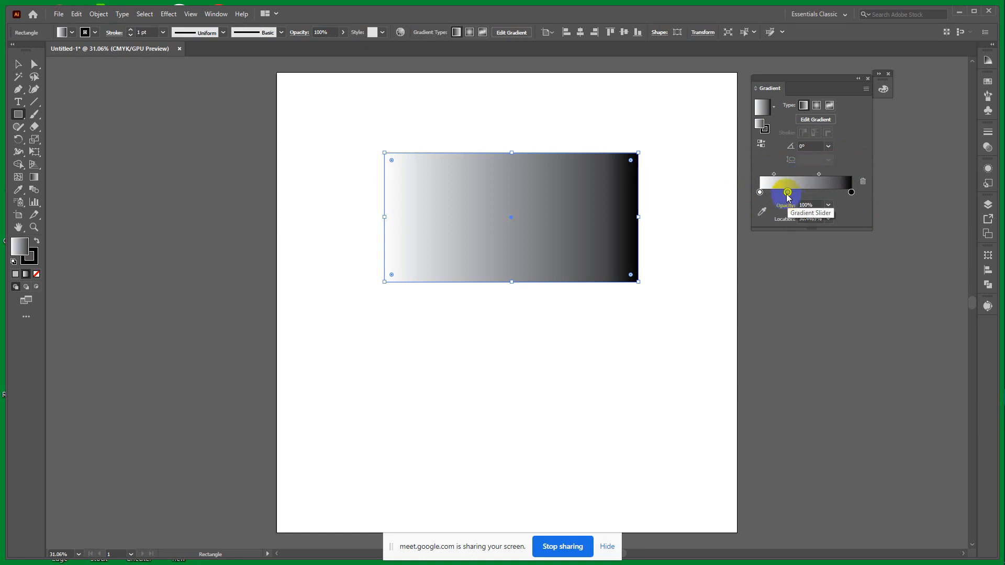
click(813, 194)
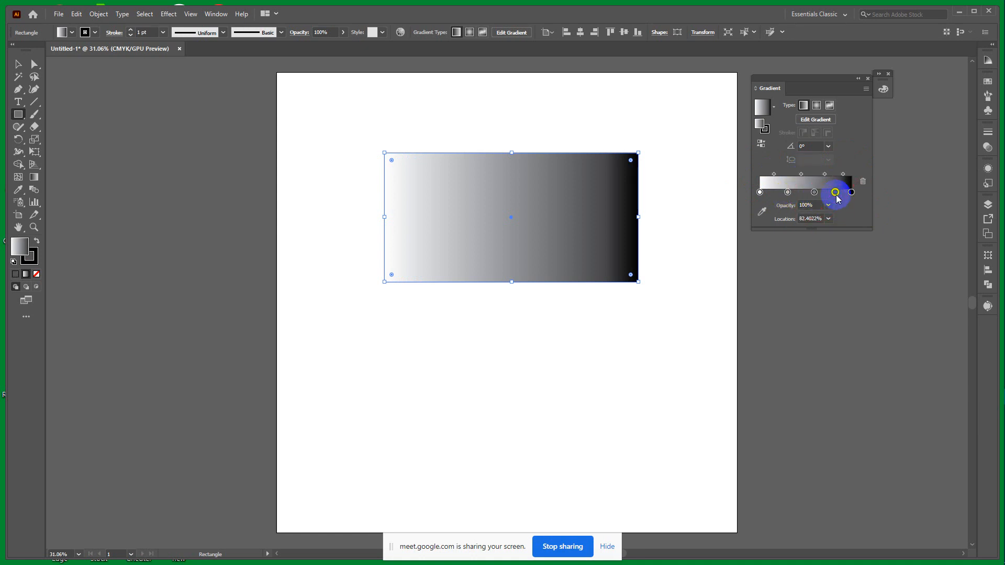
drag(836, 194, 842, 220)
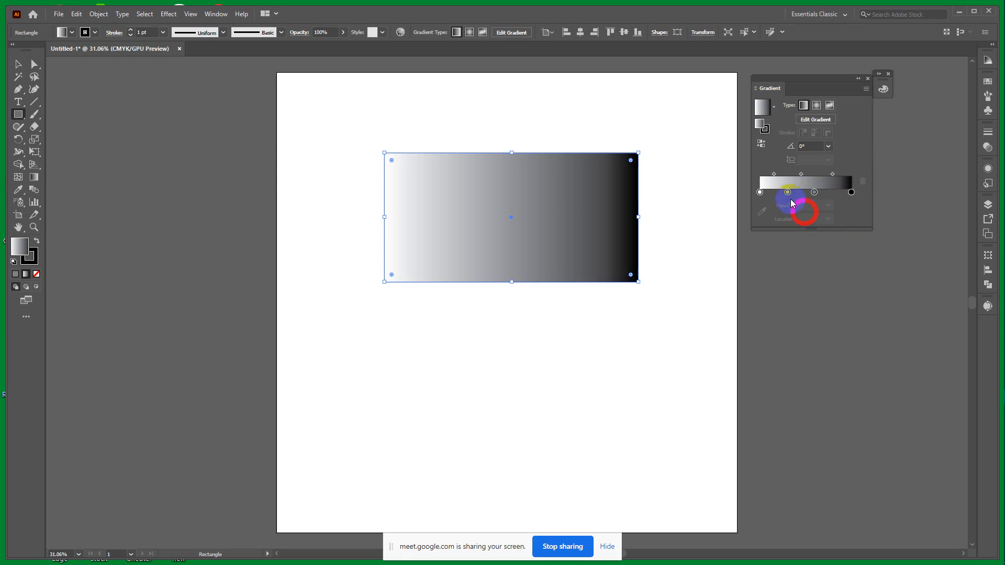
drag(788, 194, 802, 225)
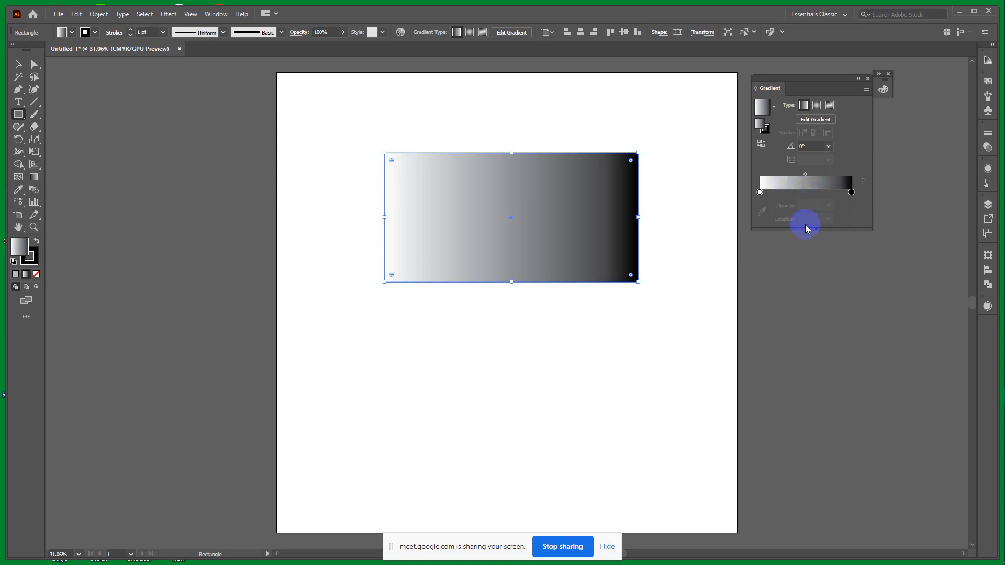
Step: Change the gradient's white starting stop to the greenish-yellow swatch
click(760, 192)
double_click(760, 193)
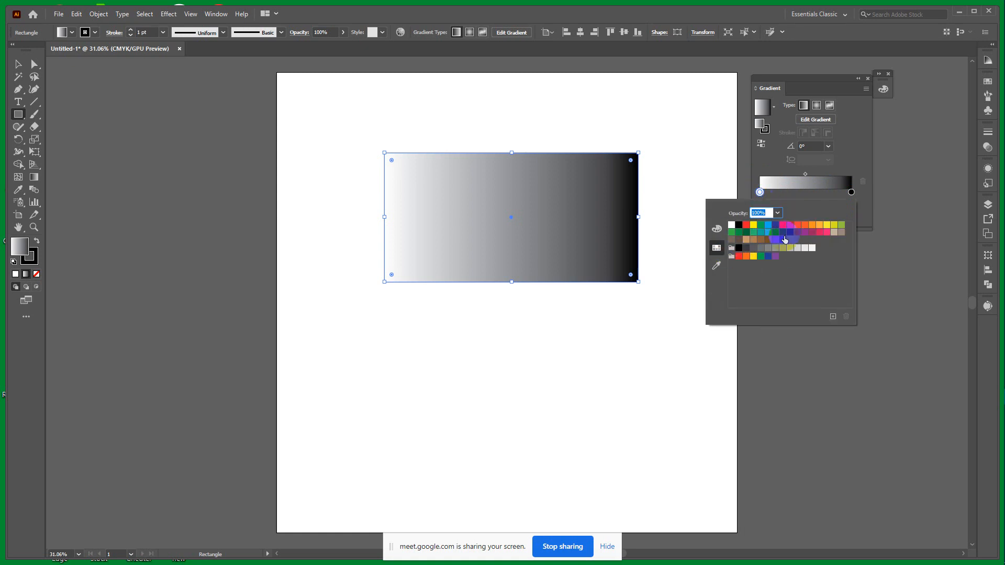
click(799, 227)
click(820, 225)
click(834, 225)
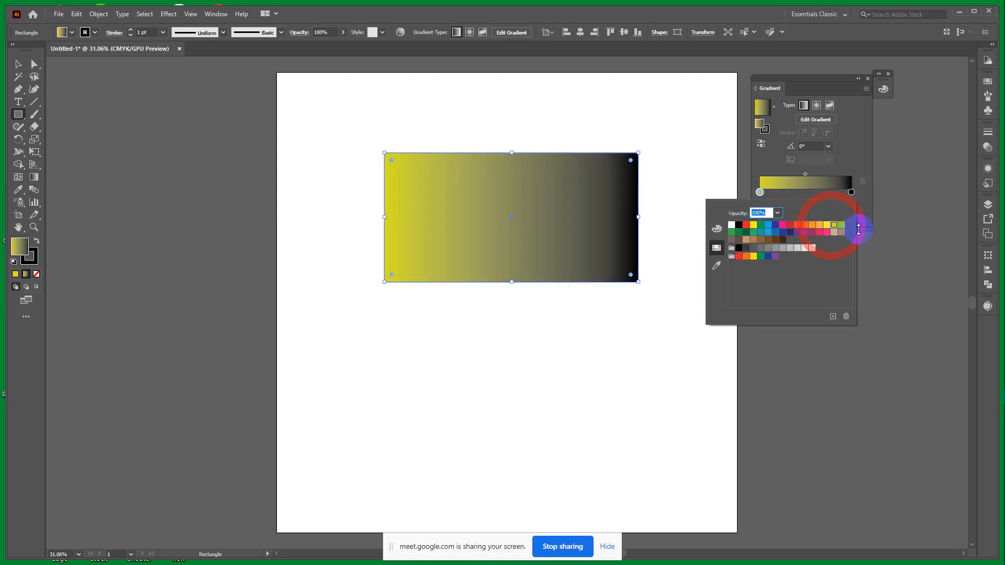
click(880, 229)
Step: Change the gradient's black end stop to the orange swatch after trying light green
drag(851, 192, 849, 223)
double_click(851, 192)
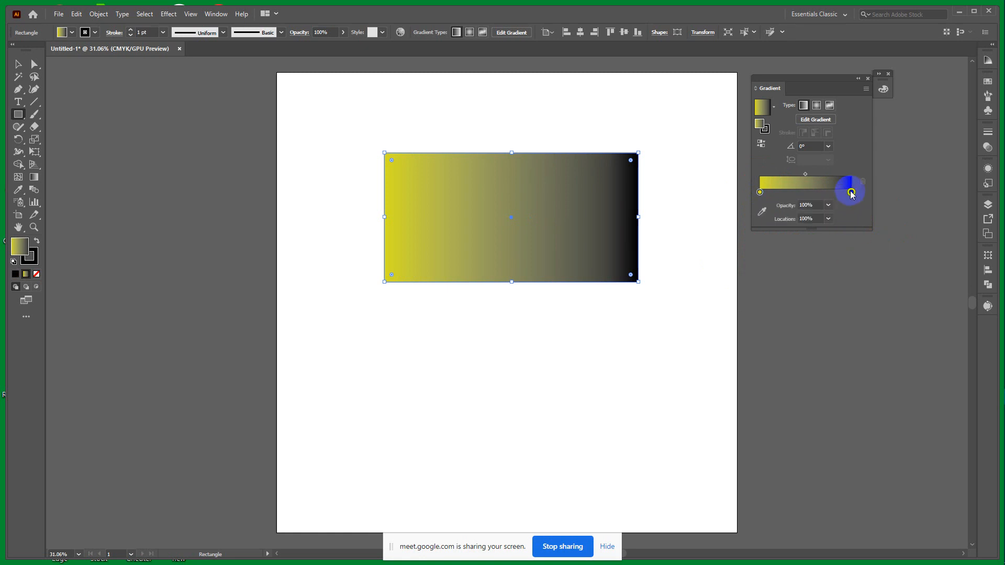
click(839, 225)
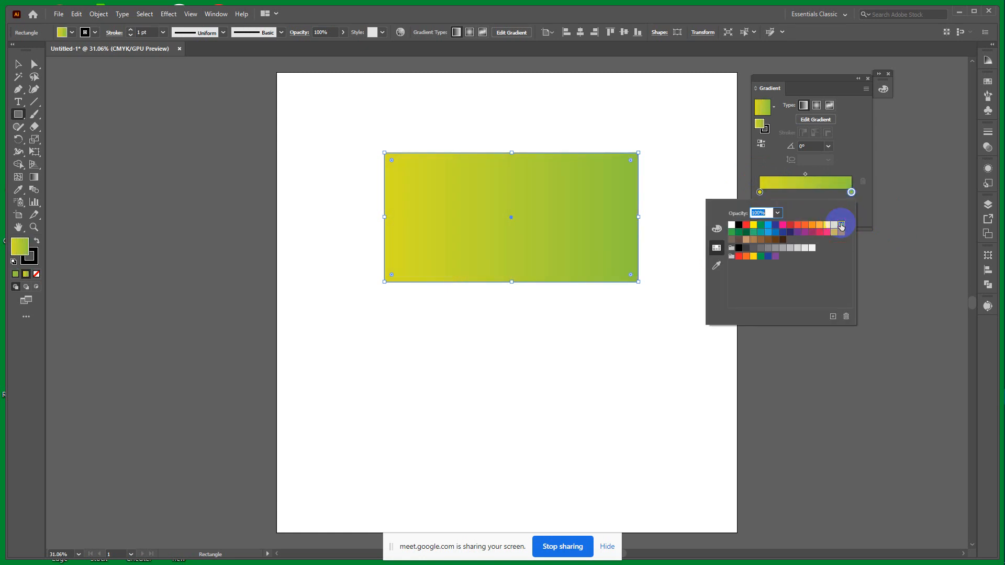
click(812, 225)
click(820, 199)
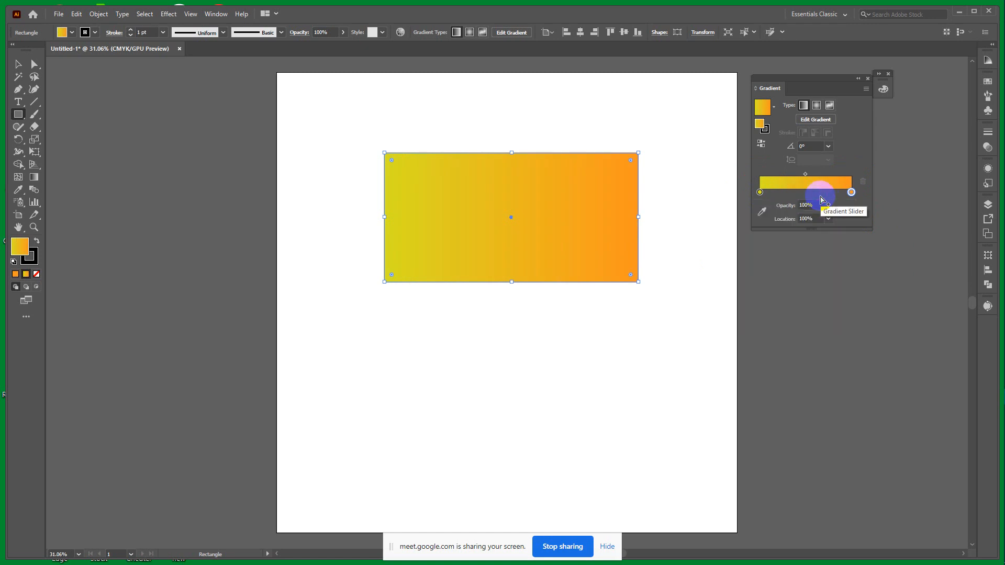
Step: Select the yellow and orange stops in turn and return the orange stop to the 100% location
click(760, 192)
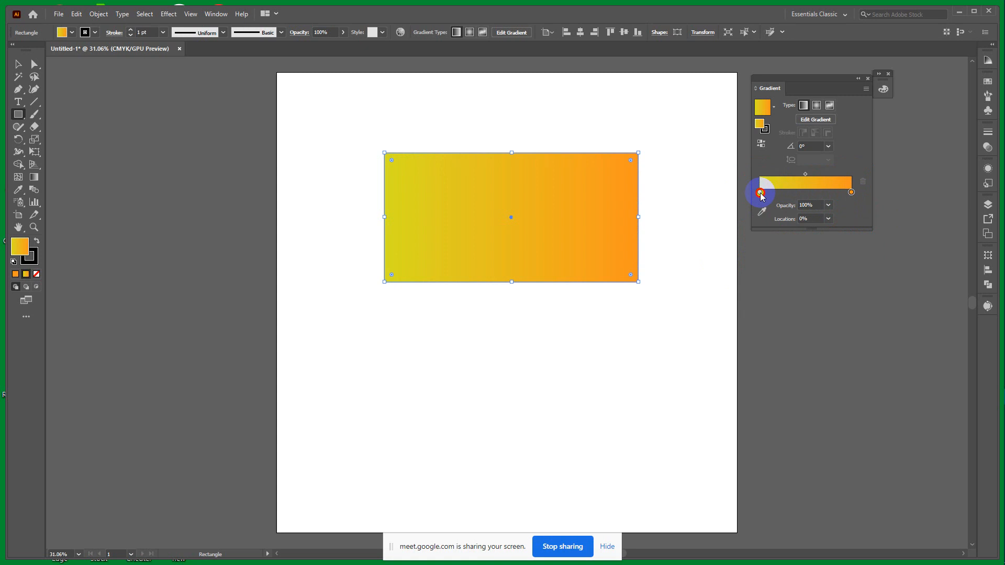
click(851, 193)
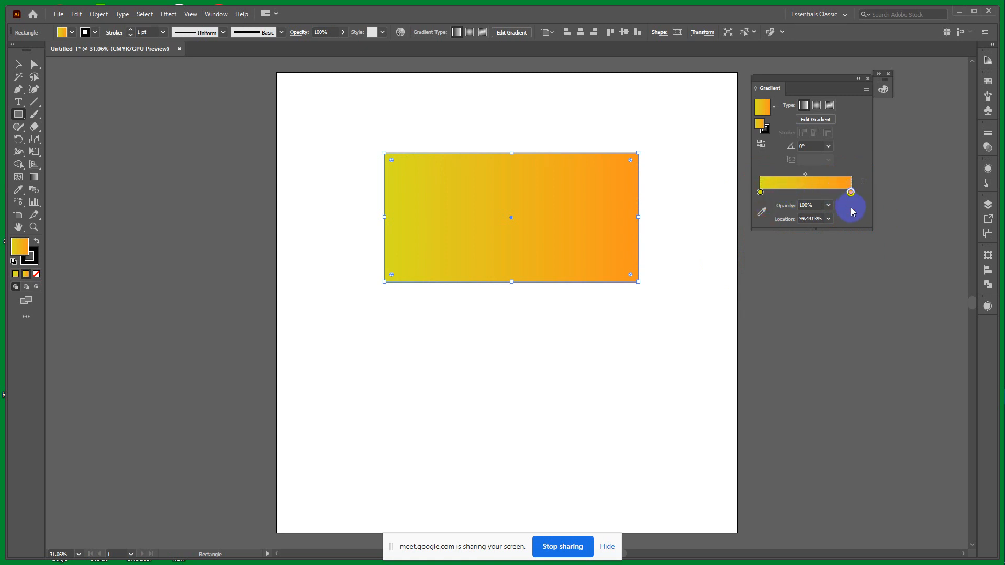
drag(851, 193, 858, 193)
Step: Try adding three intermediate stops to the yellow-to-orange gradient, and remove all three
click(786, 192)
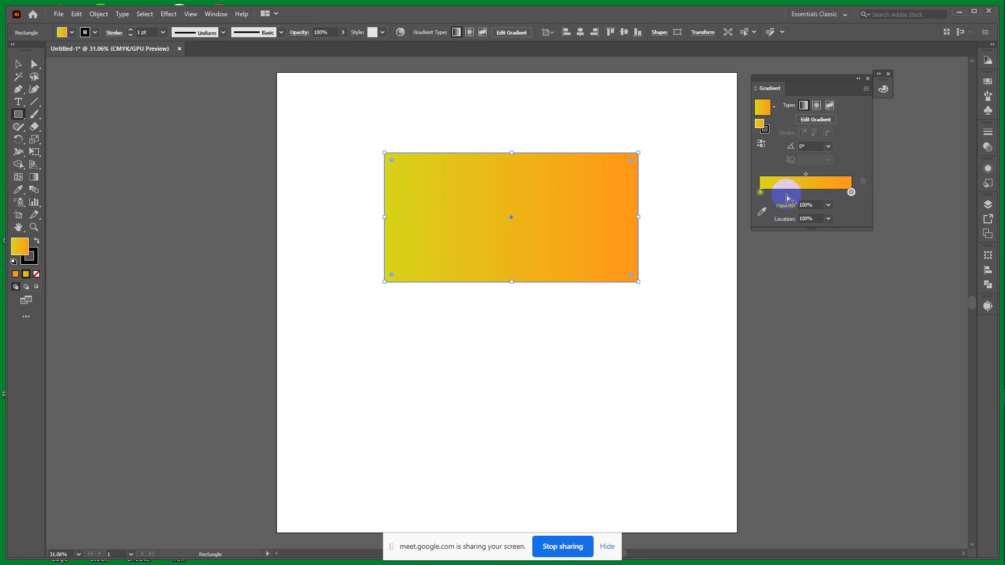
click(816, 198)
click(837, 195)
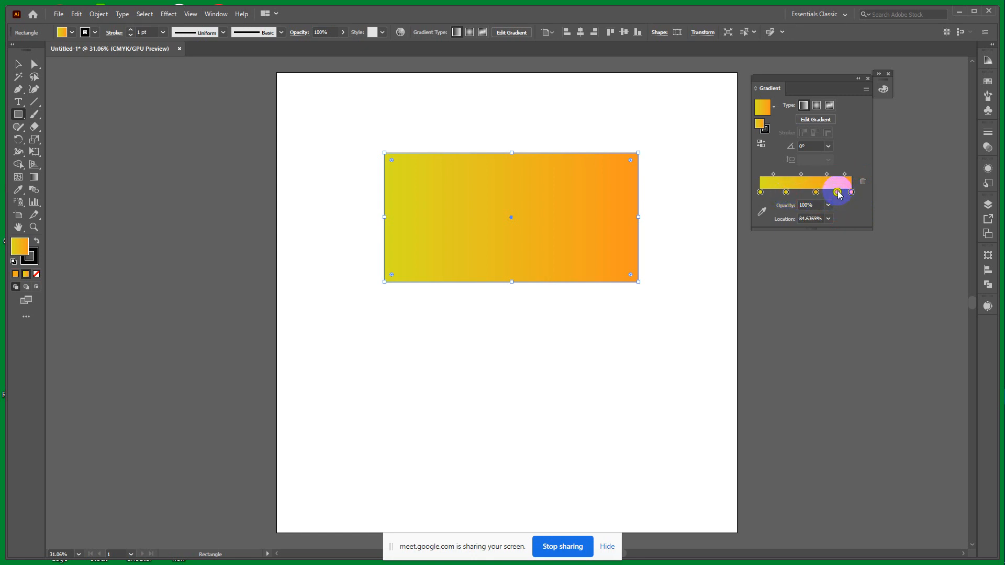
drag(837, 194, 848, 238)
click(816, 192)
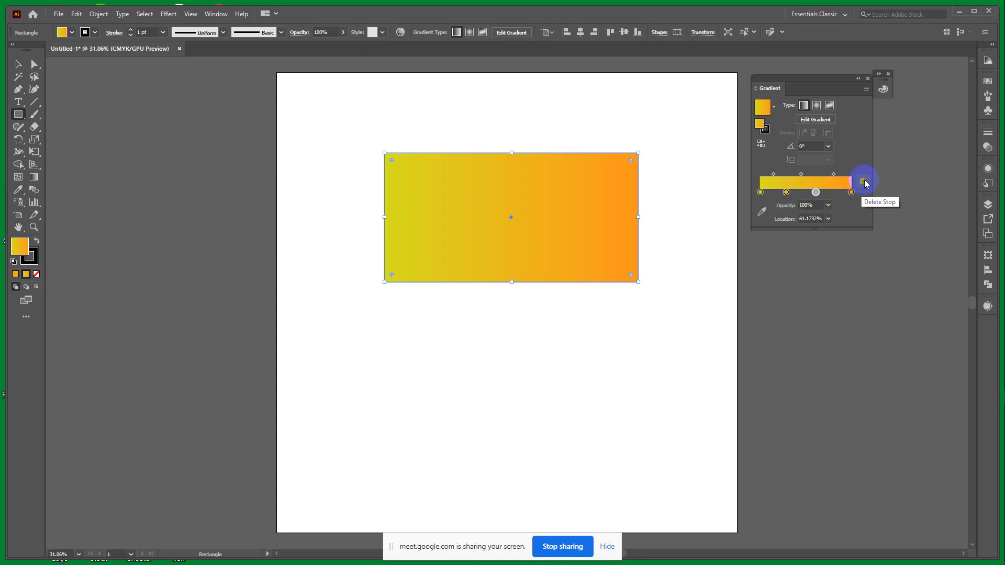
click(863, 181)
drag(785, 192, 799, 234)
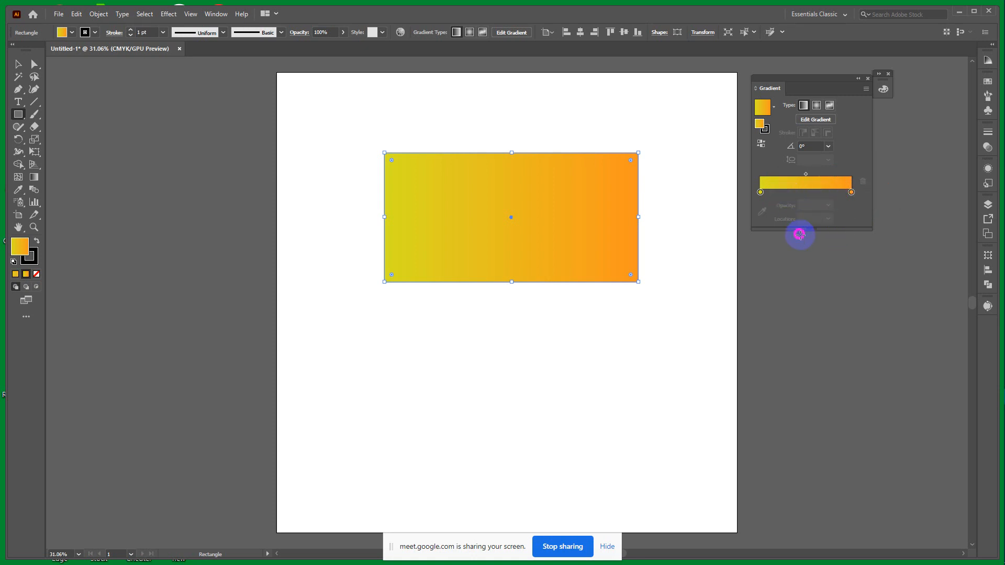
Step: Add three intermediate stops to the yellow-to-orange gradient, the second at about 53% and the third at about 67%
click(785, 192)
click(807, 192)
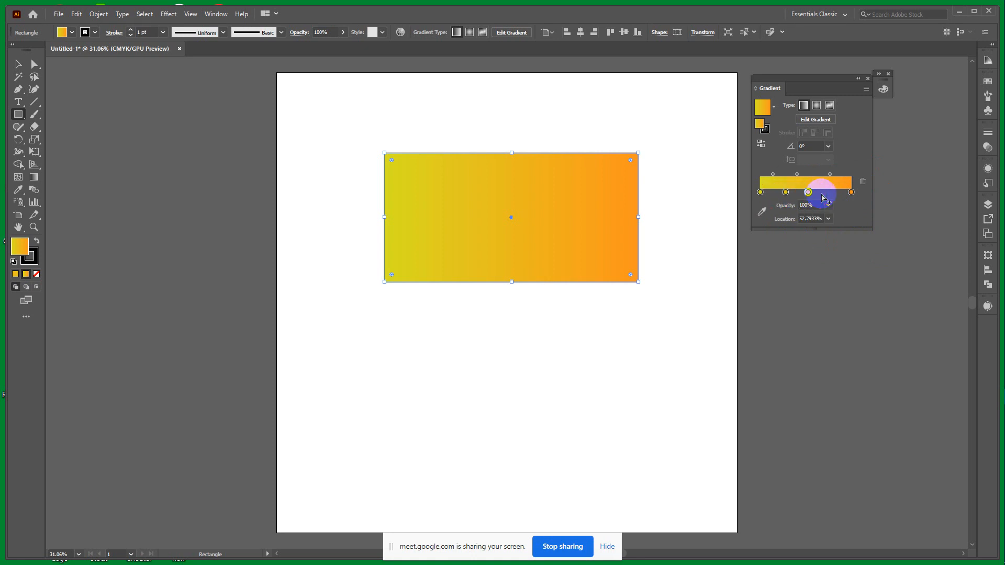
click(821, 193)
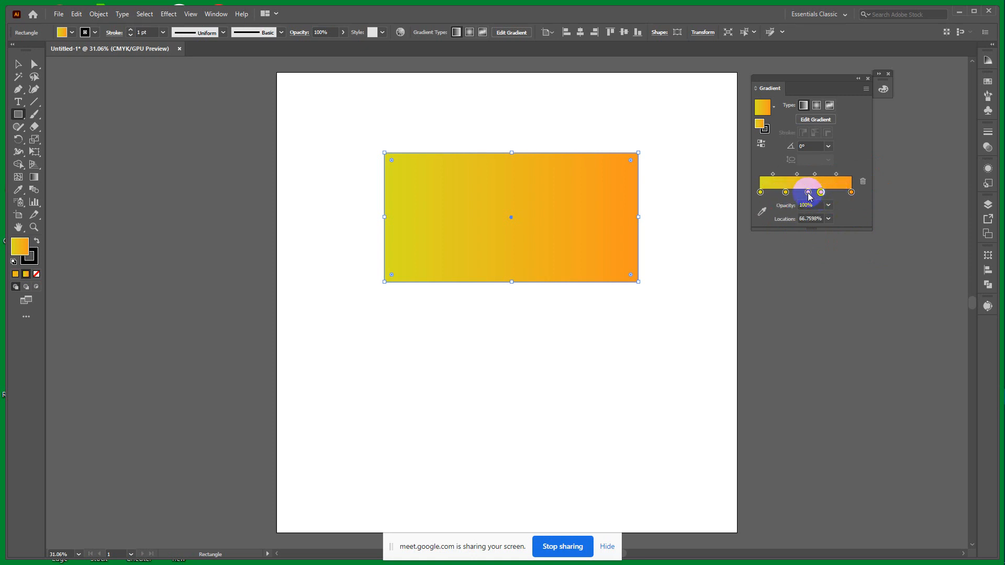
Step: Change the color of the gradient stop at about 53% to the red-orange swatch
click(808, 193)
double_click(809, 193)
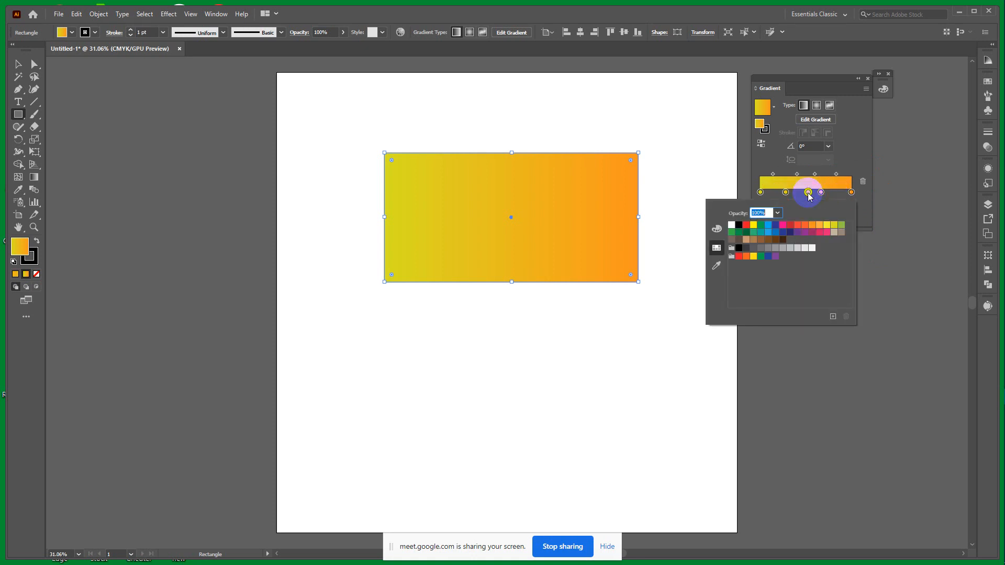
click(797, 226)
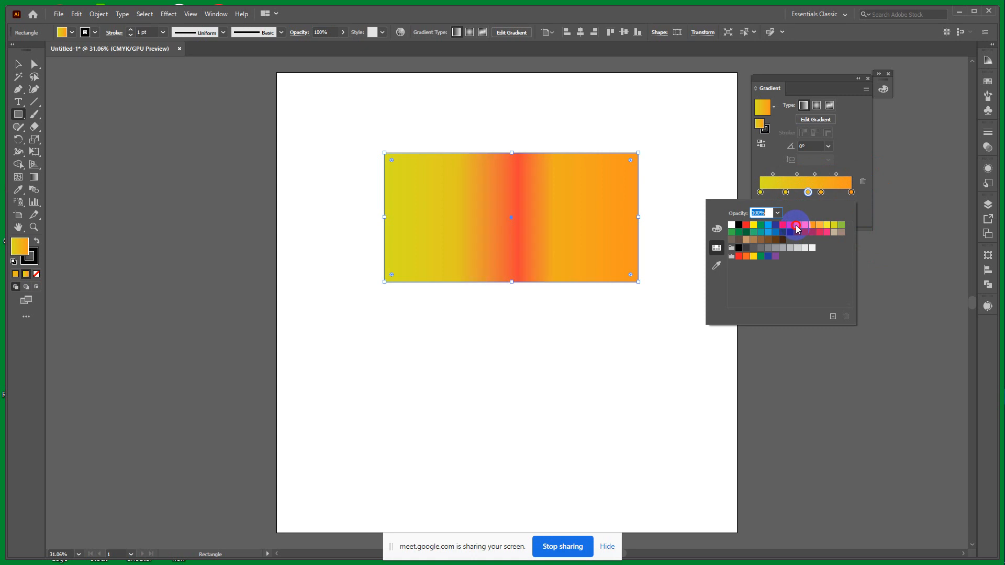
Step: Duplicate the red-orange gradient stop and place the copy at about 82%
click(809, 193)
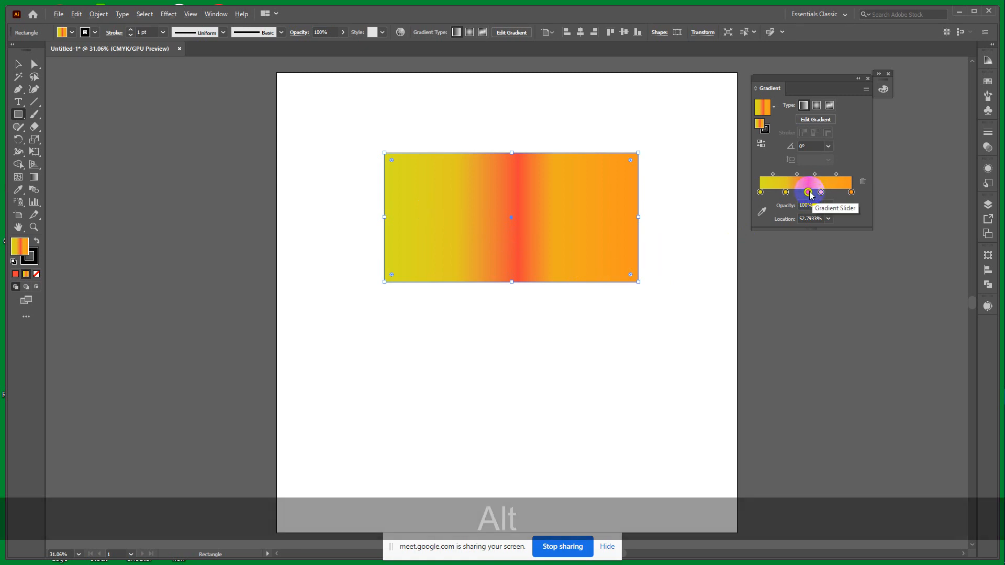
drag(808, 192, 838, 199)
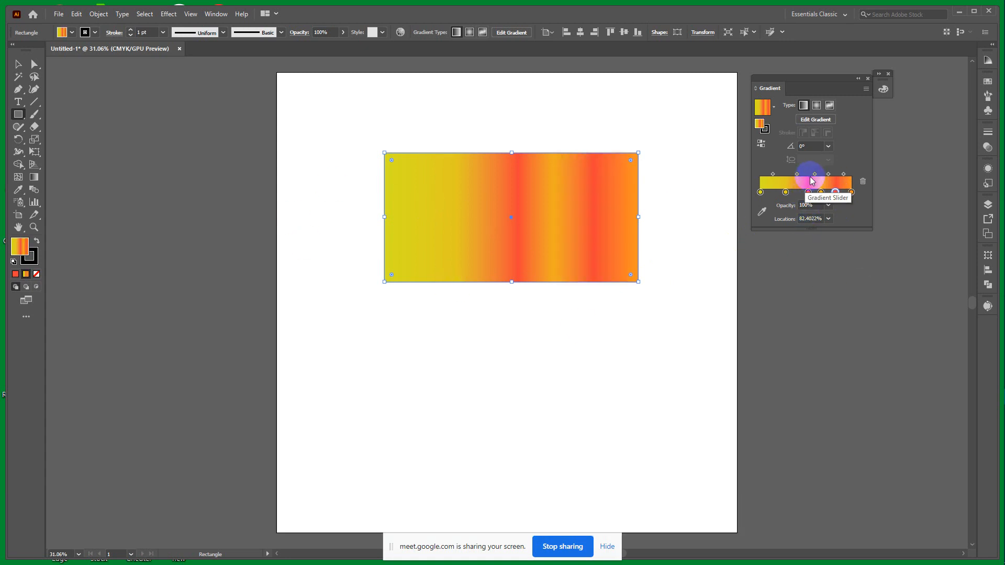
Step: Rearrange the intermediate stops along the rectangle's gradient, moving the first one to about 11%
drag(835, 193, 794, 197)
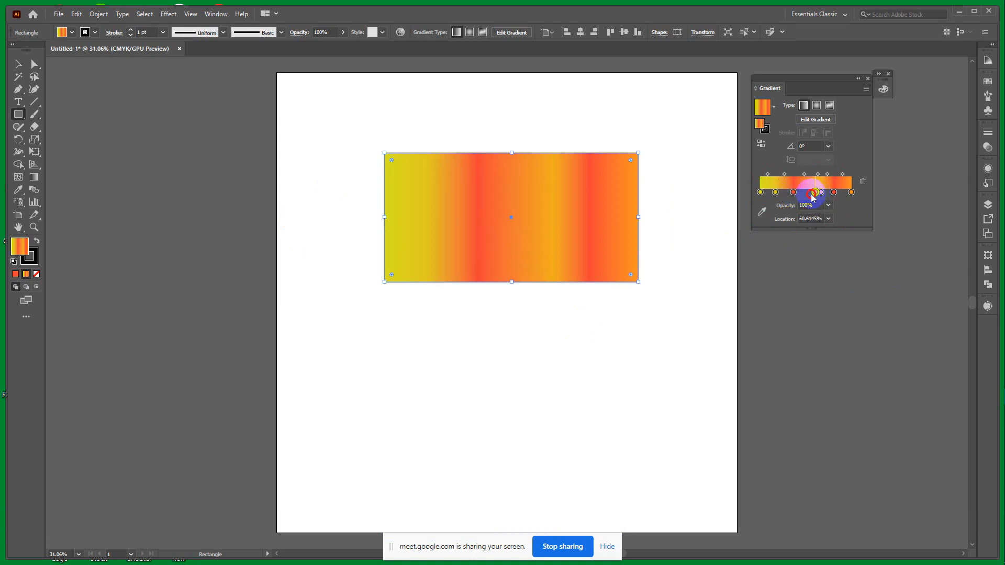
click(810, 194)
click(821, 193)
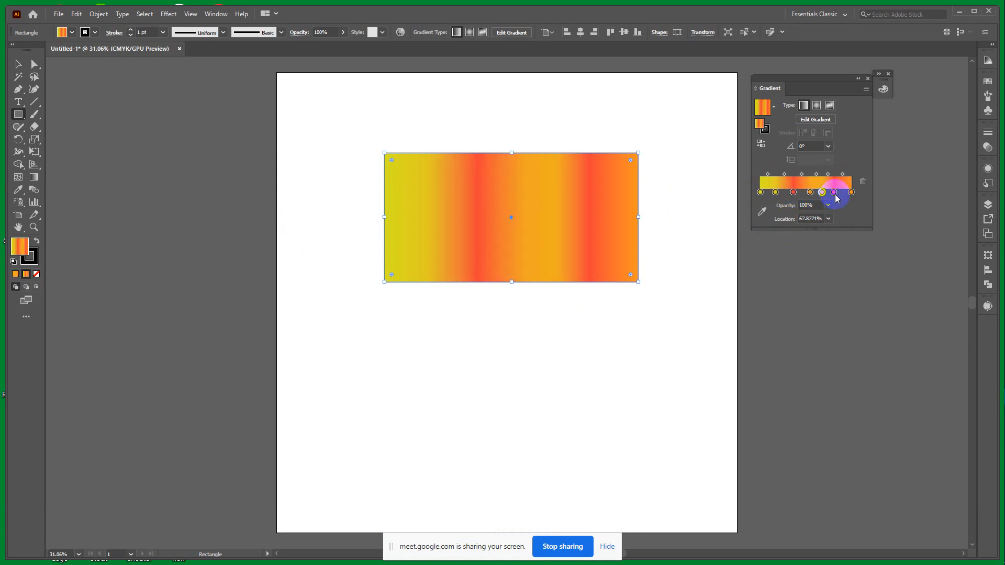
click(837, 193)
drag(810, 193, 774, 197)
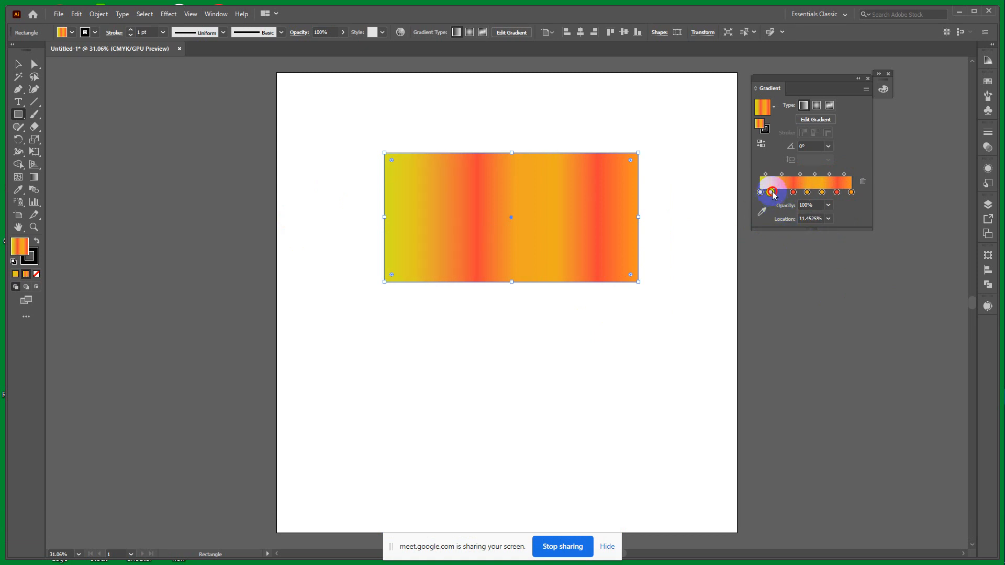
Step: Change the color of the gradient stop at about 11% to the red swatch and deselect the rectangle
double_click(773, 194)
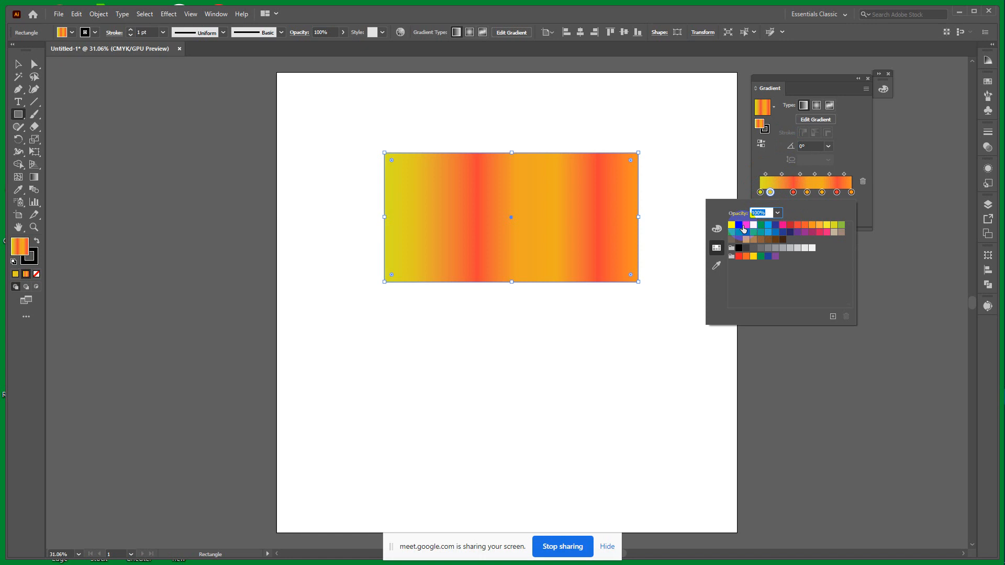
click(739, 256)
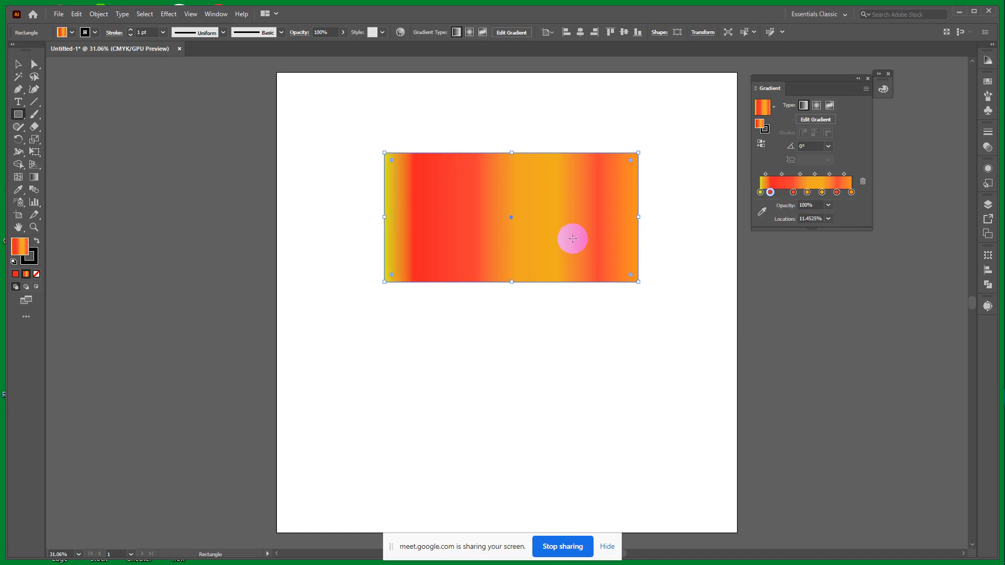
click(18, 63)
click(425, 353)
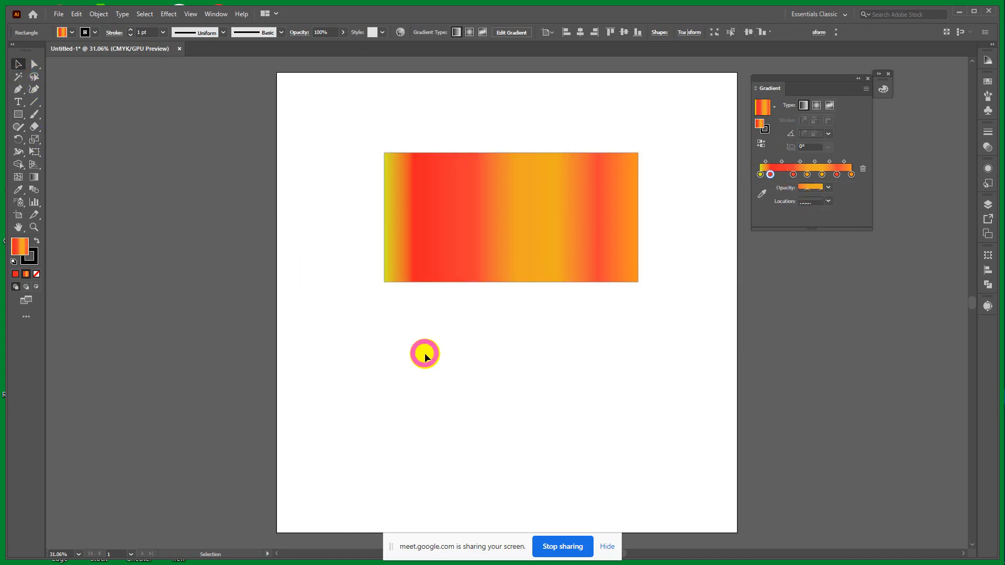
Step: Create a new 2000 × 2000 px document in CMYK color mode
key(ctrl+n)
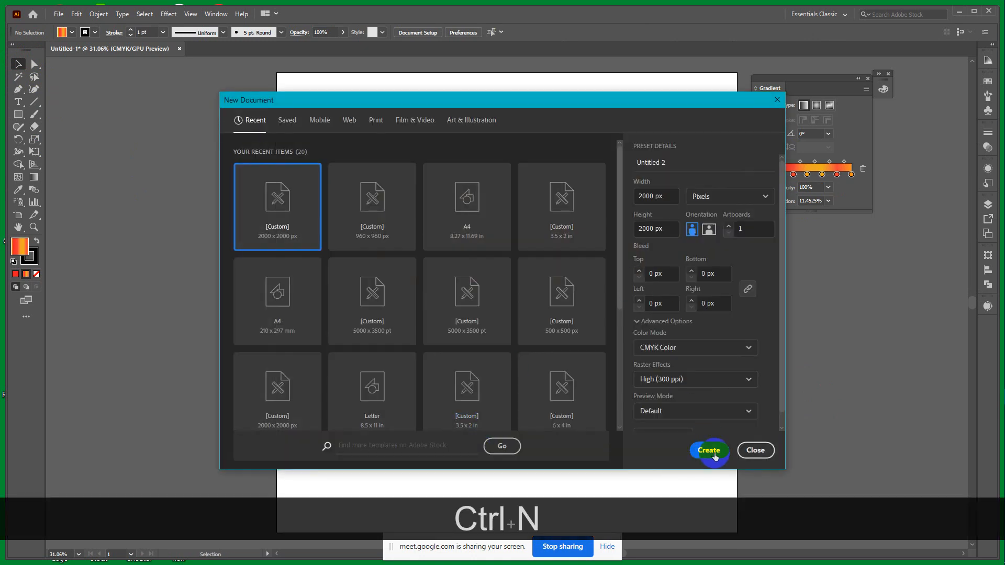
click(715, 456)
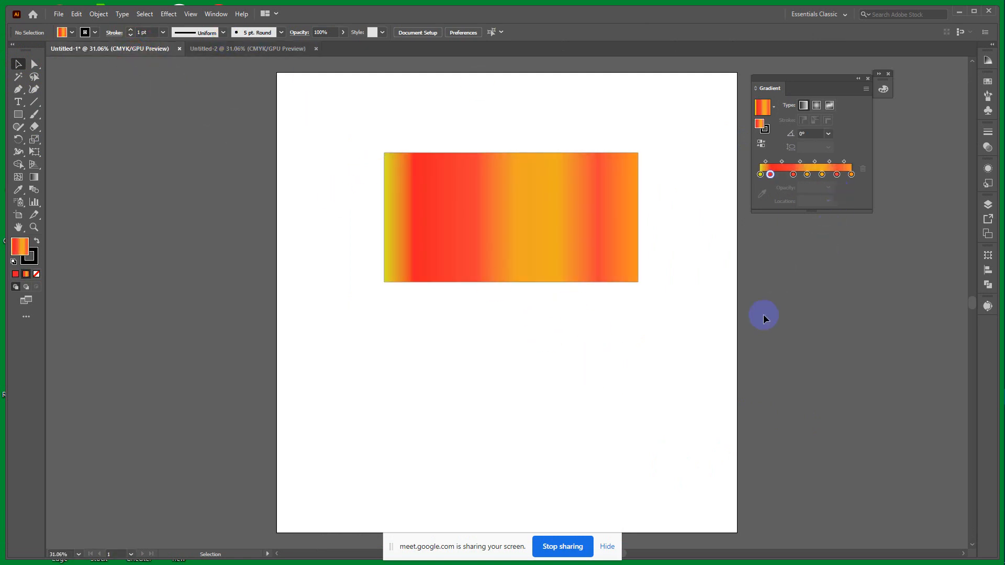
Step: Detach the Swatches panel and place it as a floating panel beneath the Gradient panel in Untitled-1
click(988, 81)
mouse_move(879, 86)
mouse_down()
mouse_move(838, 348)
mouse_move(890, 455)
mouse_up()
drag(813, 280, 857, 243)
Step: Save the selected rectangle's gradient fill as a new swatch named "my gradient"
click(549, 217)
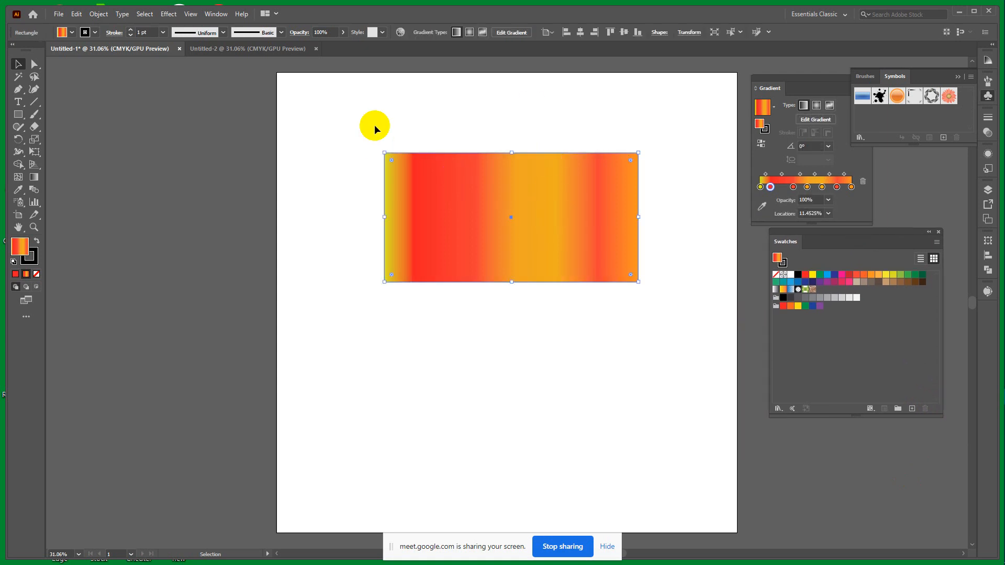
drag(374, 123, 648, 367)
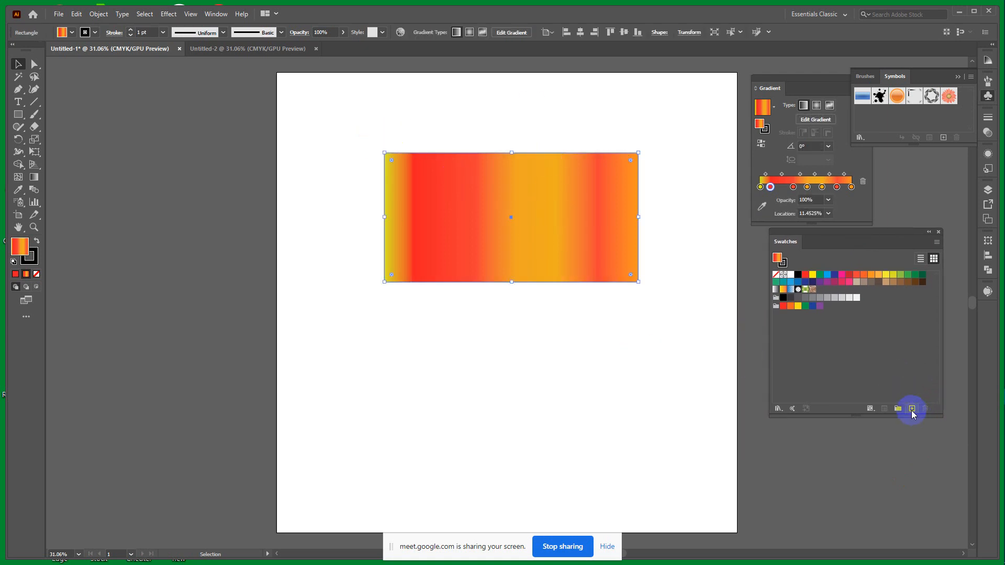
click(912, 409)
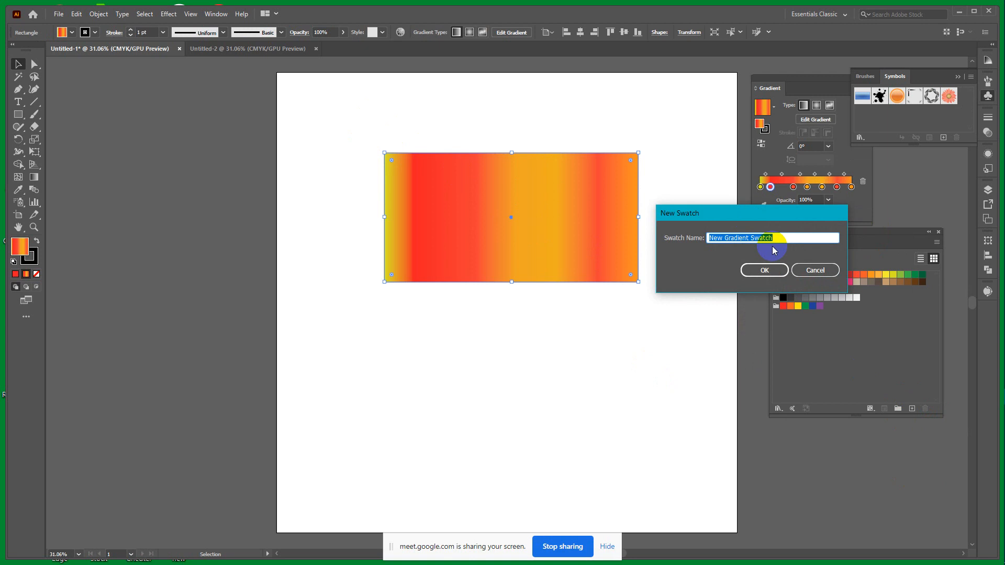
text(my )
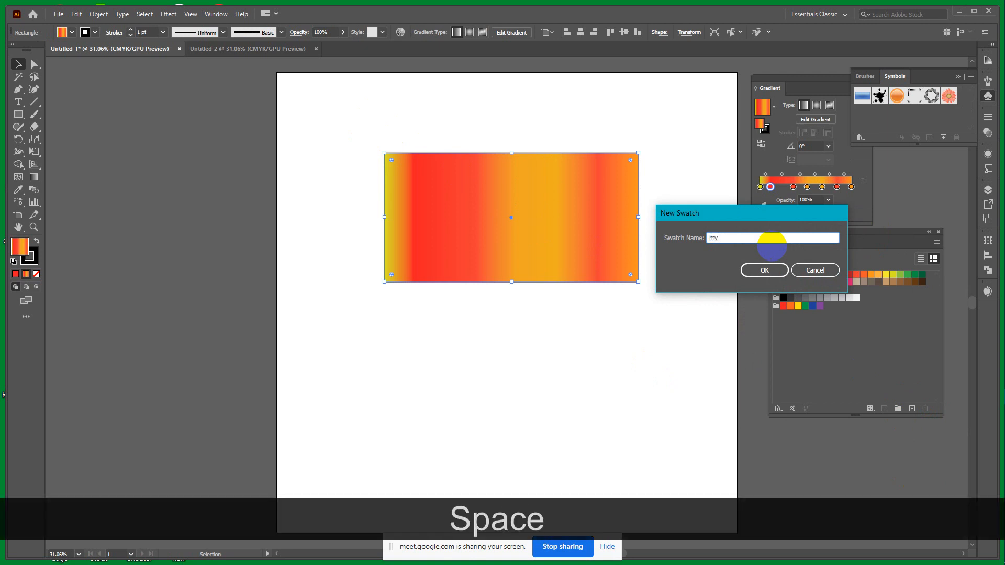
text(g)
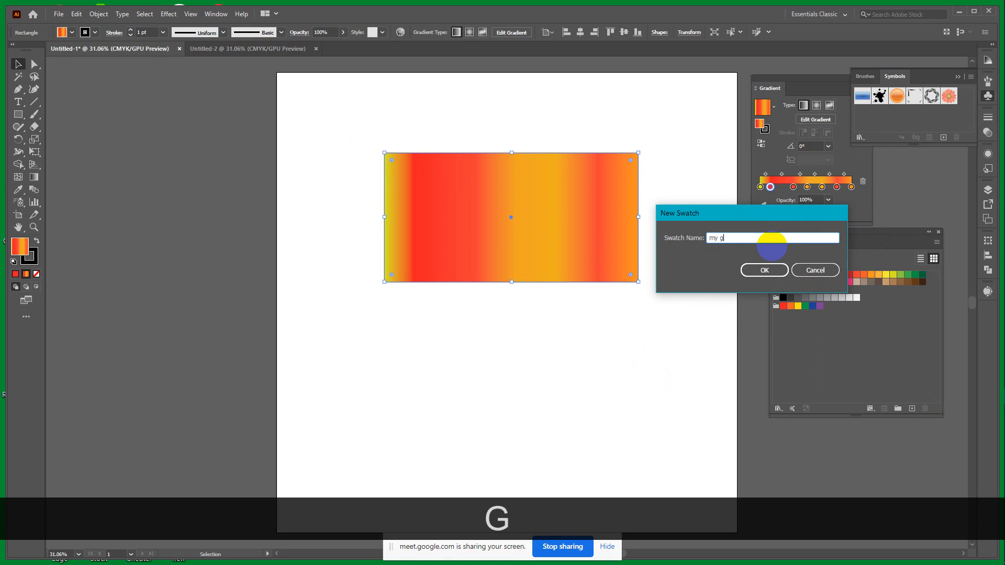
text(radient)
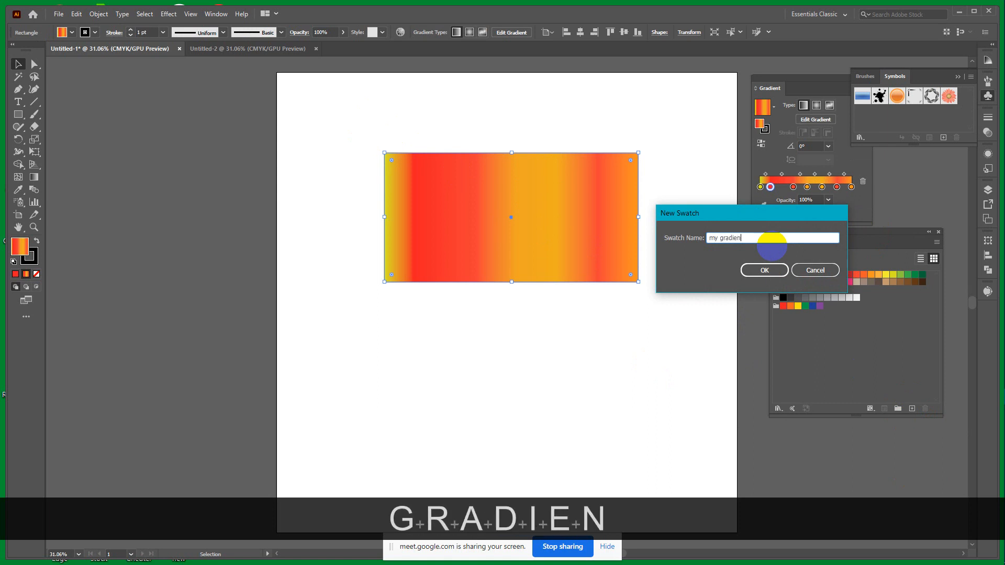
click(764, 270)
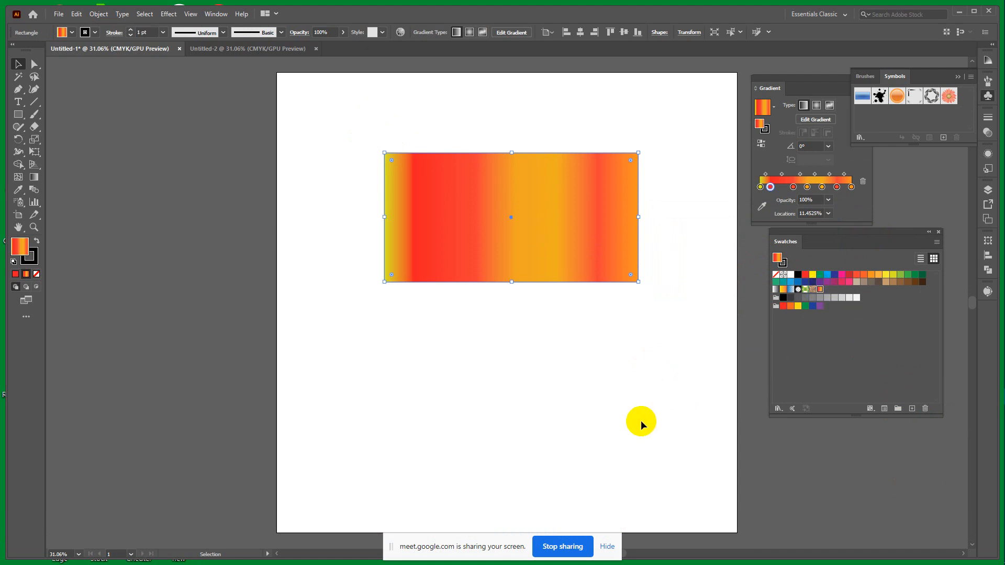
Step: Compare the swatches in both documents, and save Untitled-1's swatches as an AI swatch library named "my gradient 01"
click(256, 48)
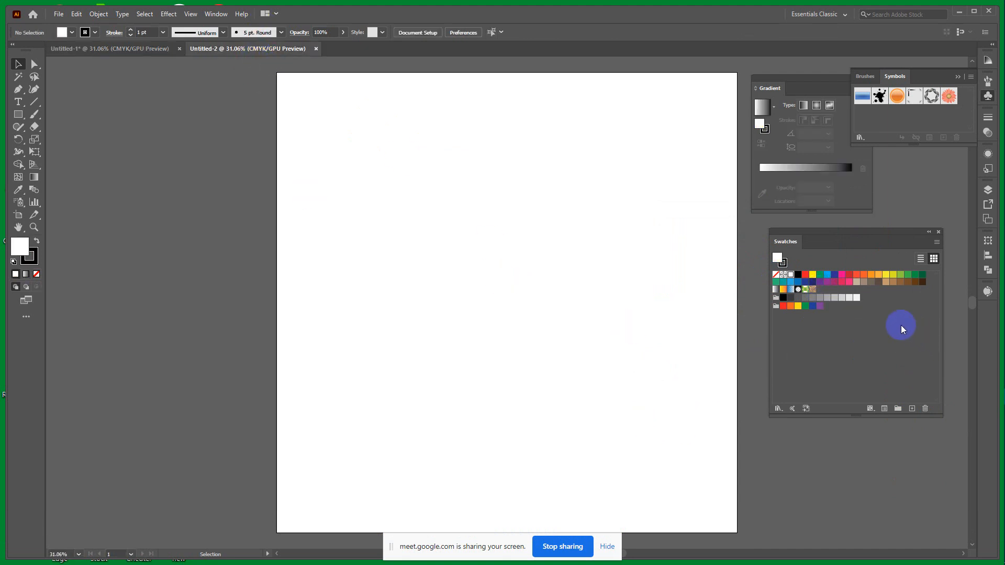
click(139, 47)
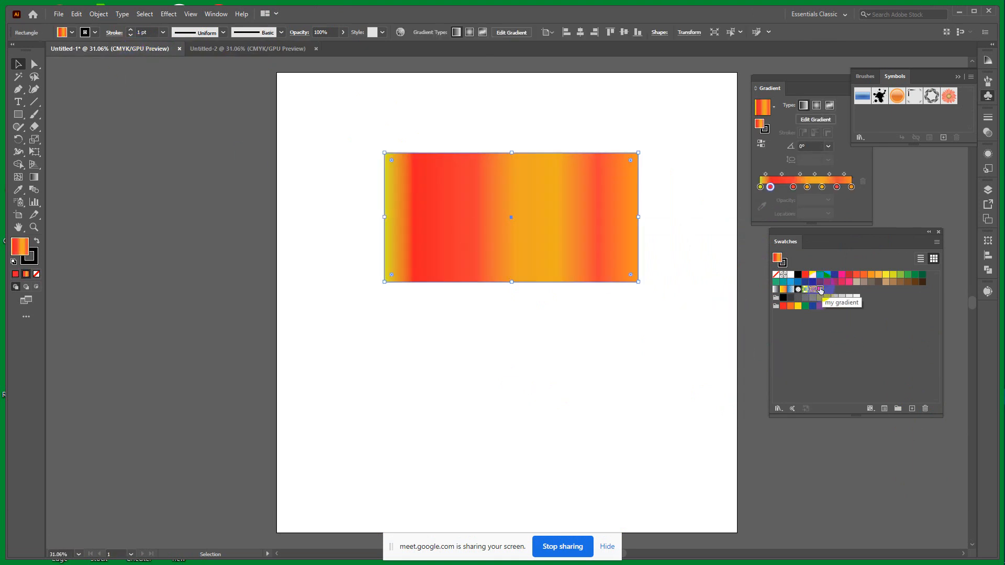
click(937, 242)
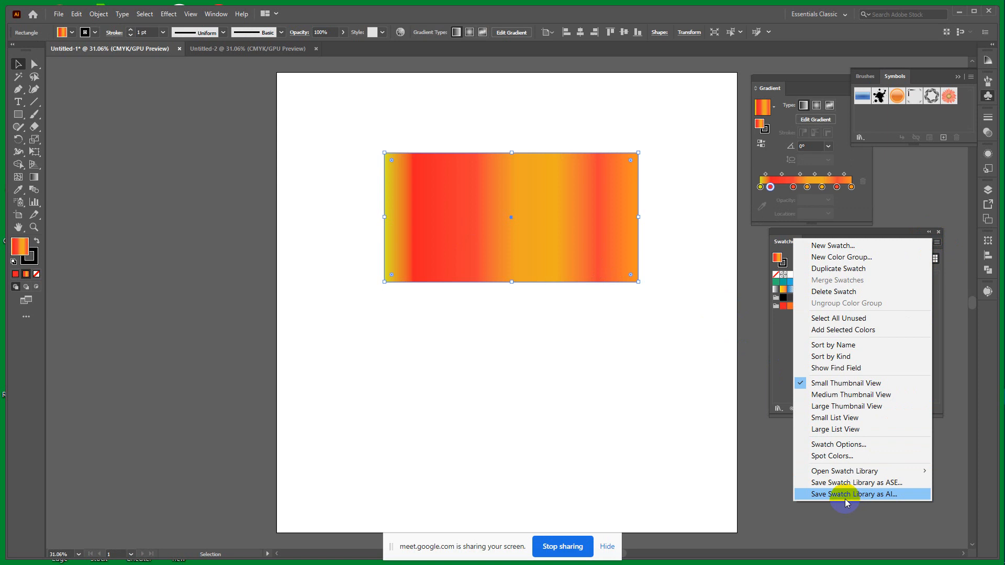
click(897, 494)
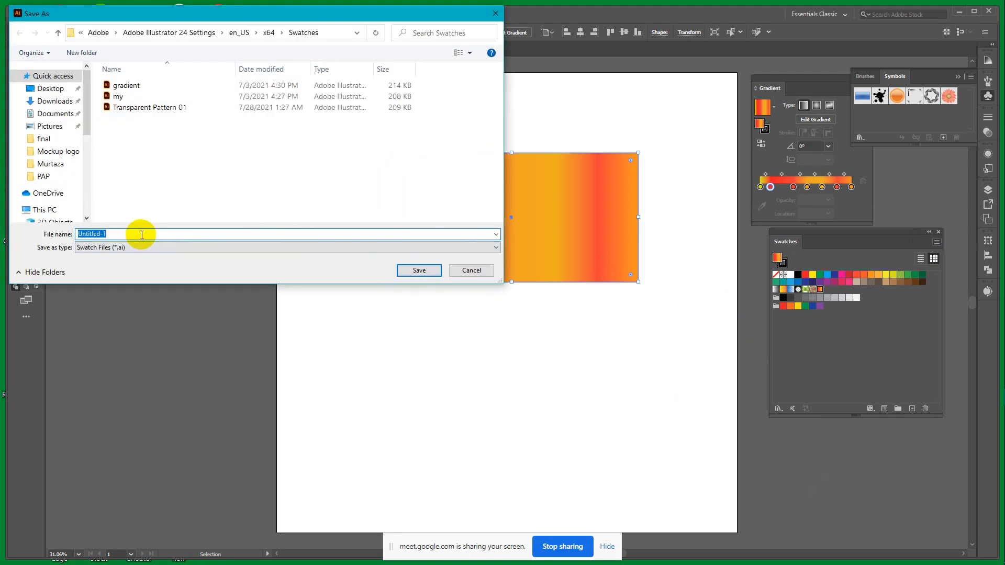
text(my )
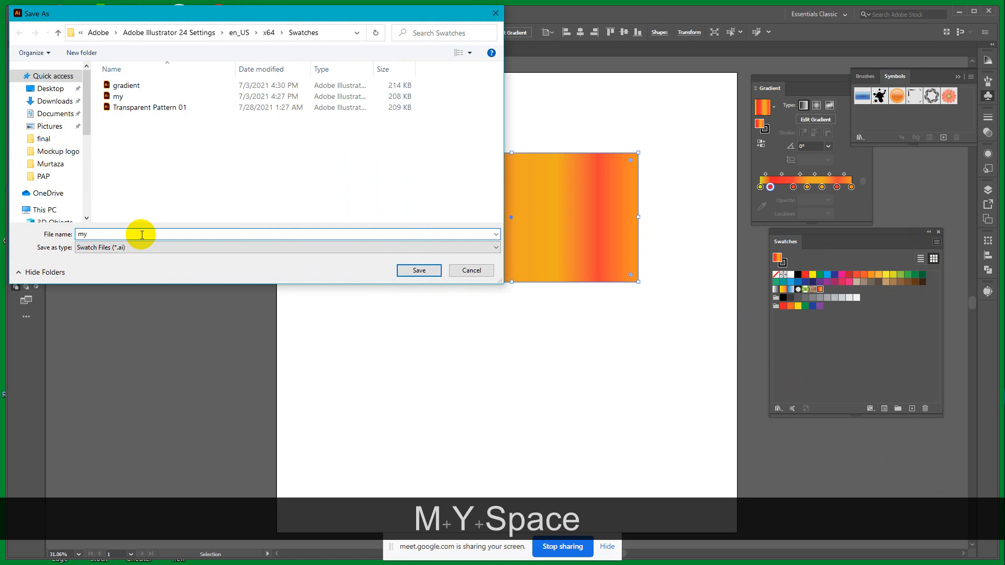
text(gra)
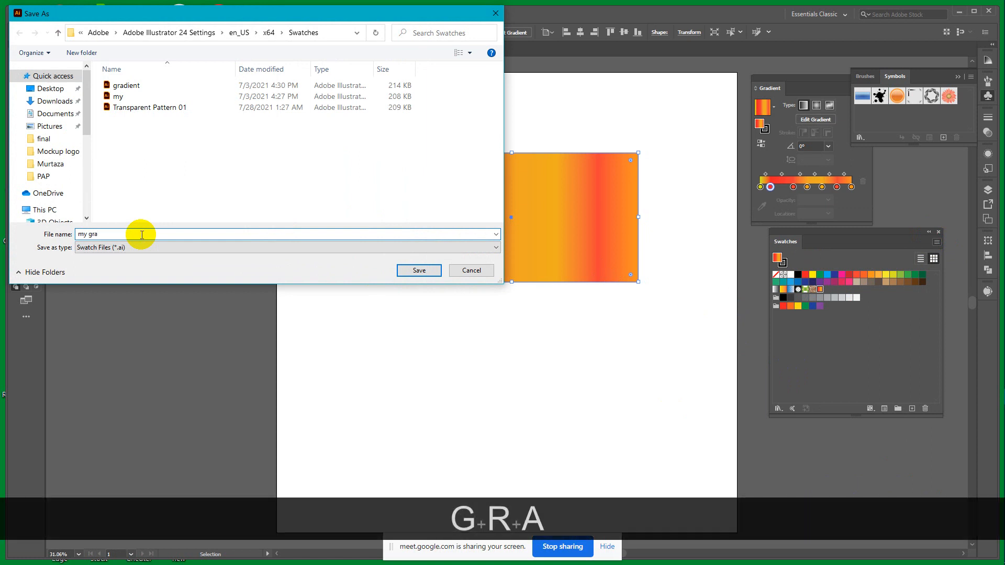
text(dient)
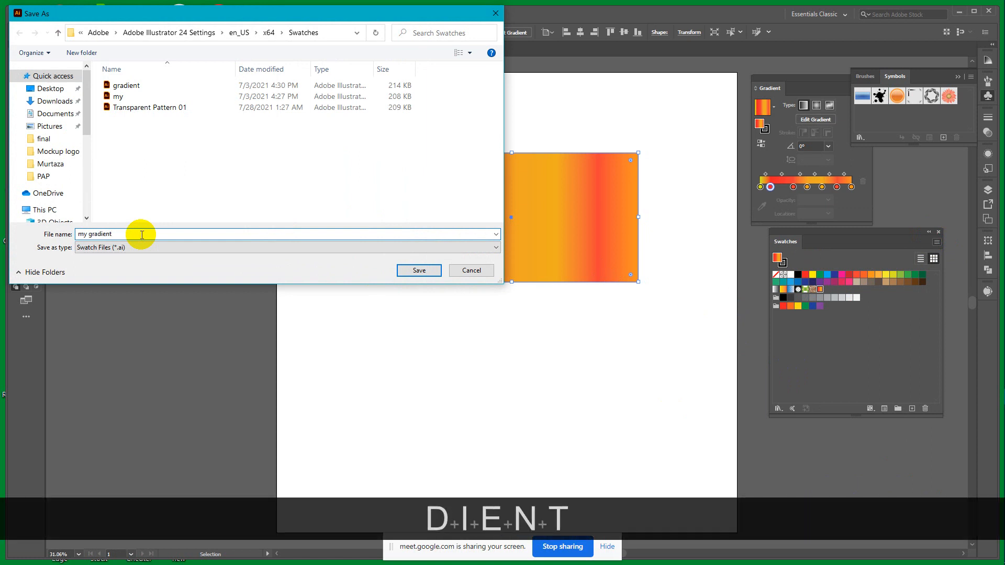
text( 01)
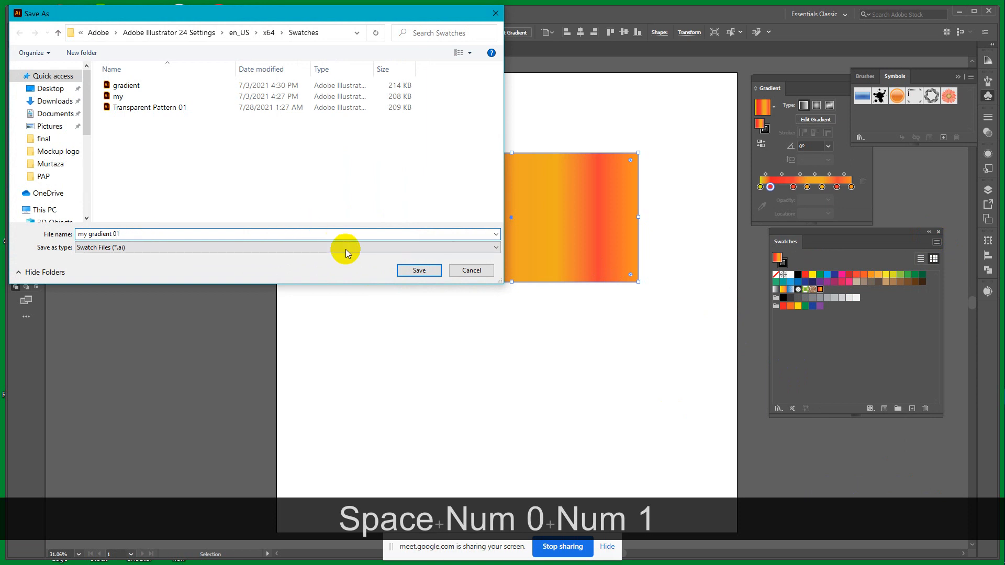
click(413, 269)
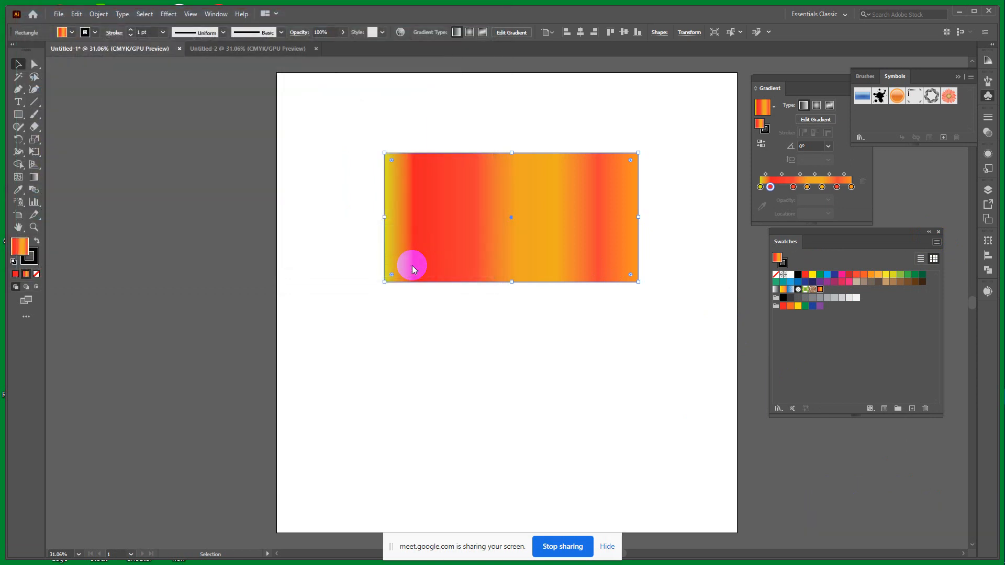
Step: Open the user-defined swatch library "my gradient 01" in Untitled-2, enlarge it and place it beside the Swatches panel
click(252, 48)
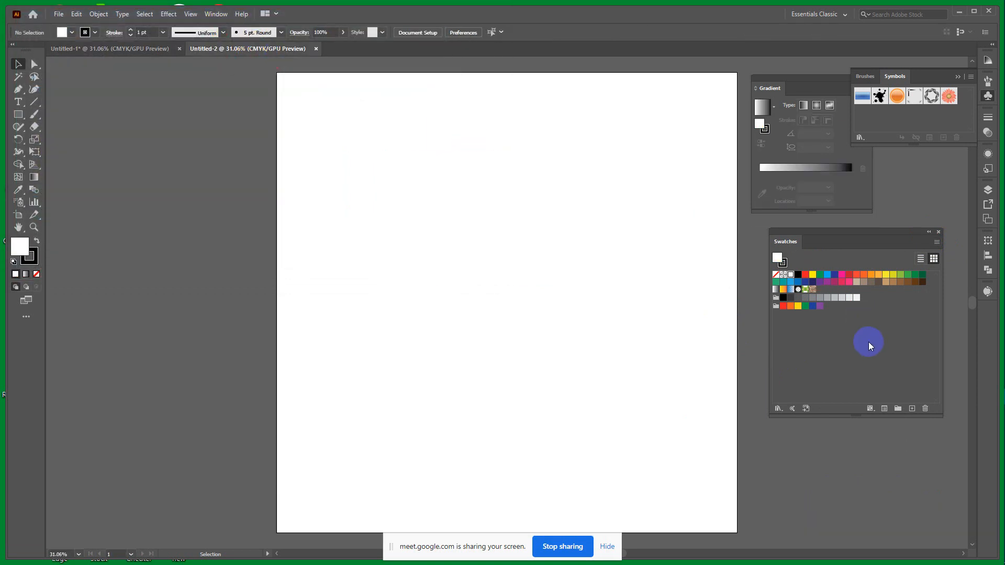
click(779, 408)
mouse_move(811, 381)
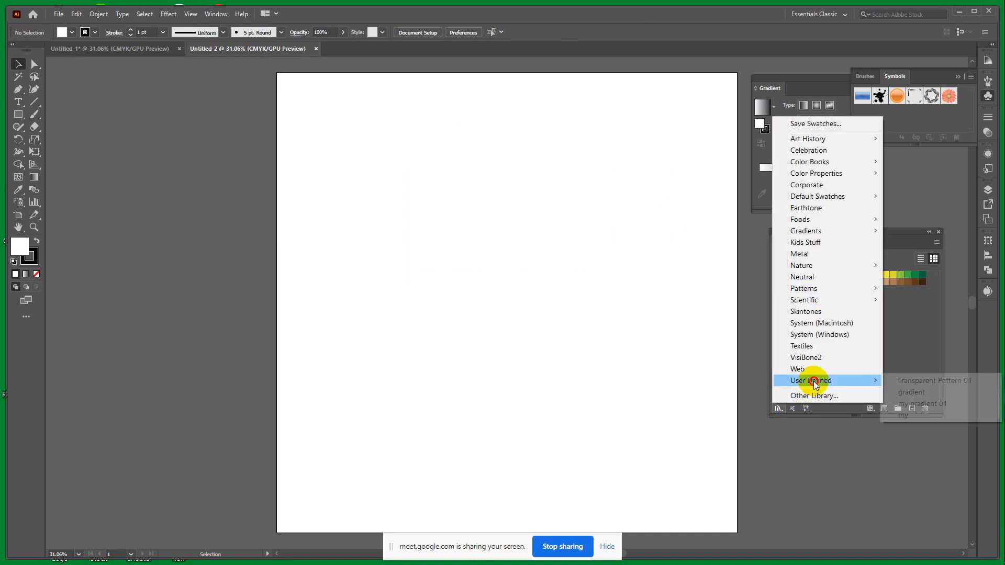
click(935, 404)
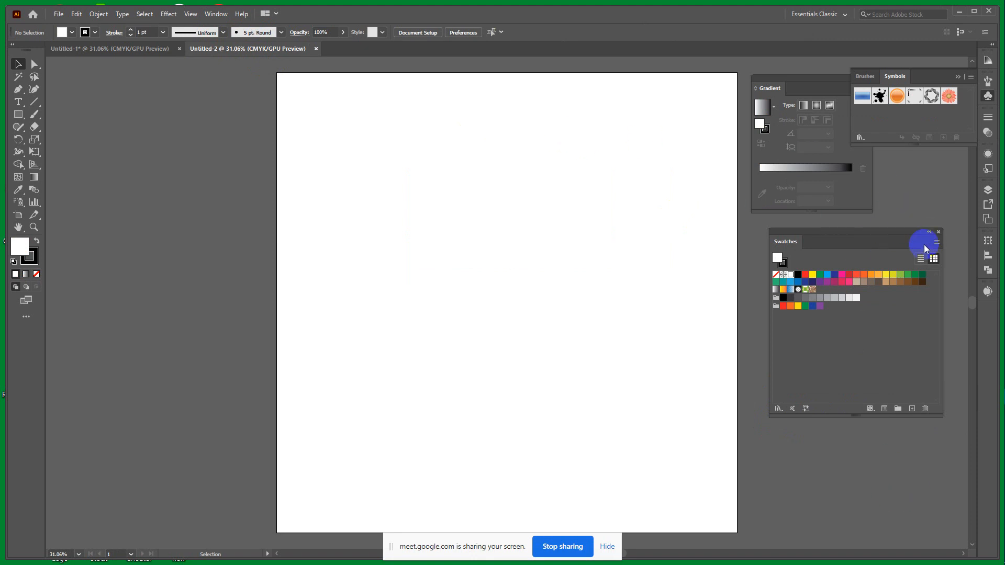
click(937, 242)
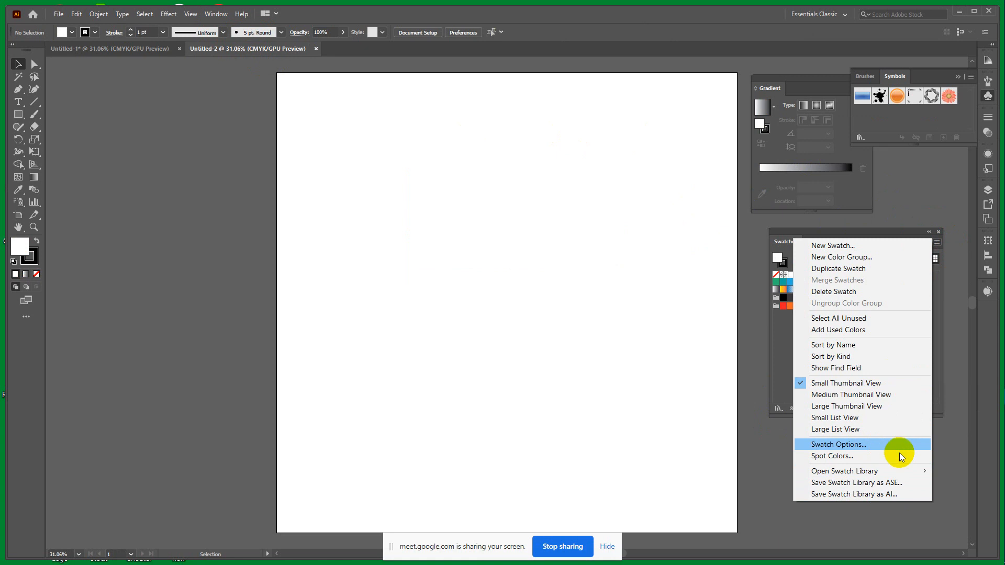
click(917, 471)
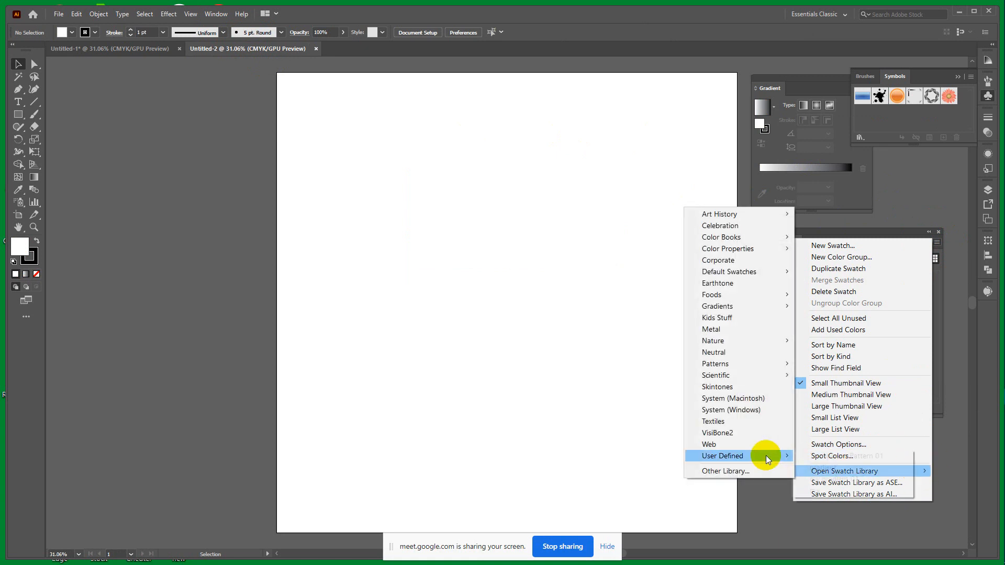
mouse_move(769, 456)
click(848, 480)
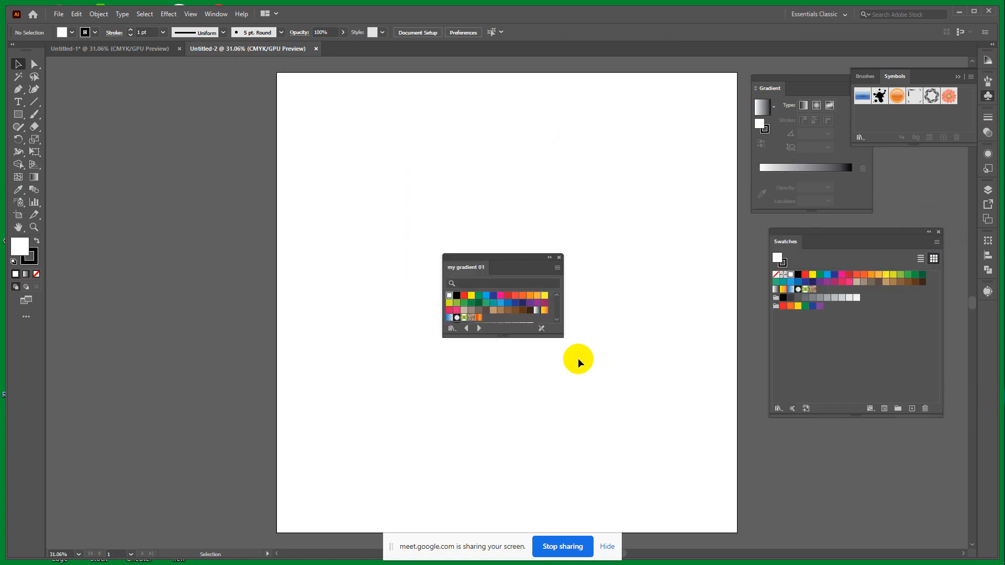
drag(520, 337, 546, 447)
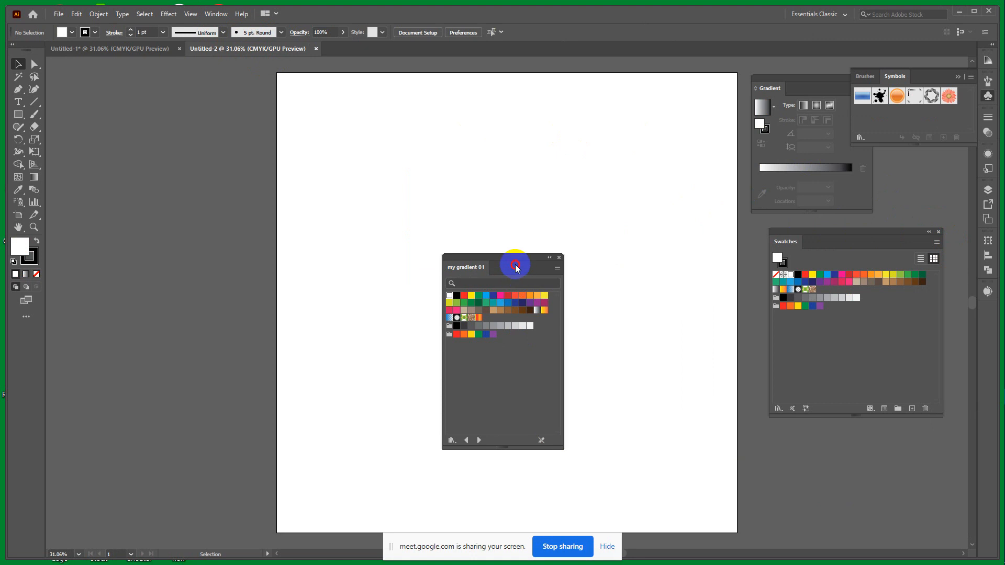
drag(513, 264, 713, 236)
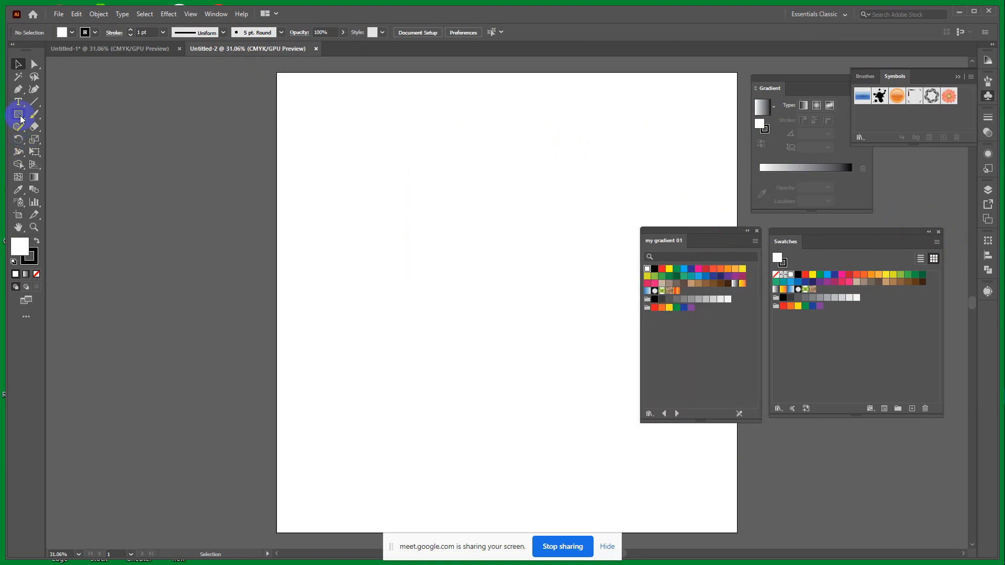
Step: Set Untitled-2's fill to the custom gradient from the "my gradient 01" library, and return to Untitled-1
click(677, 292)
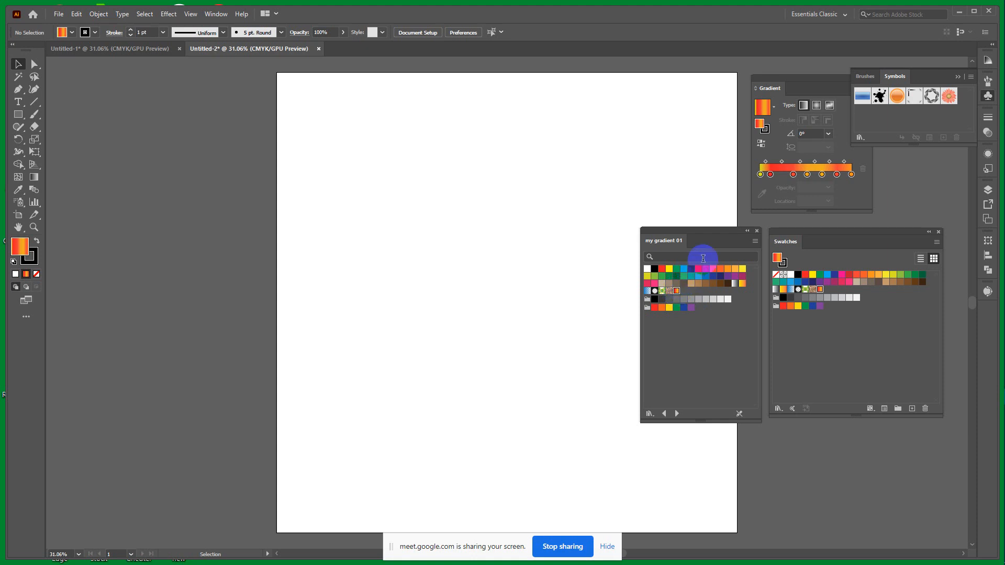
drag(712, 240, 666, 223)
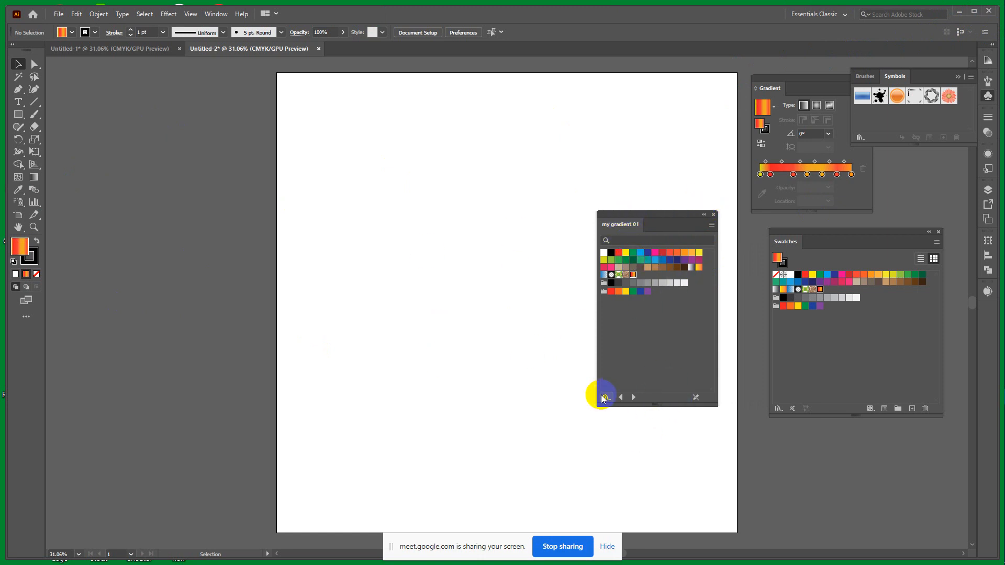
click(140, 48)
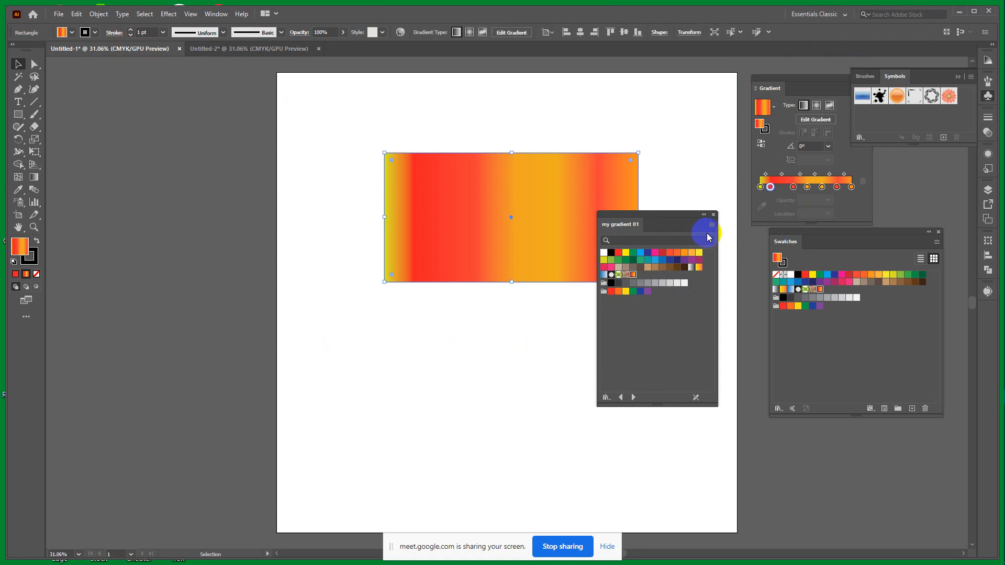
Step: Close the "my gradient 01" swatch library and delete the gradient-filled rectangle from Untitled-1
drag(654, 224, 714, 321)
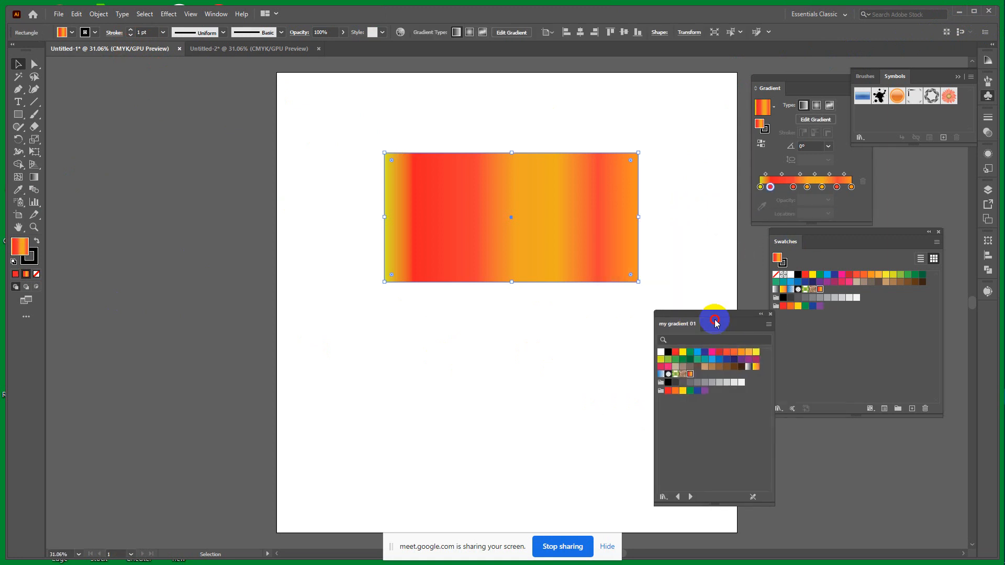
click(770, 314)
click(524, 157)
key(Delete)
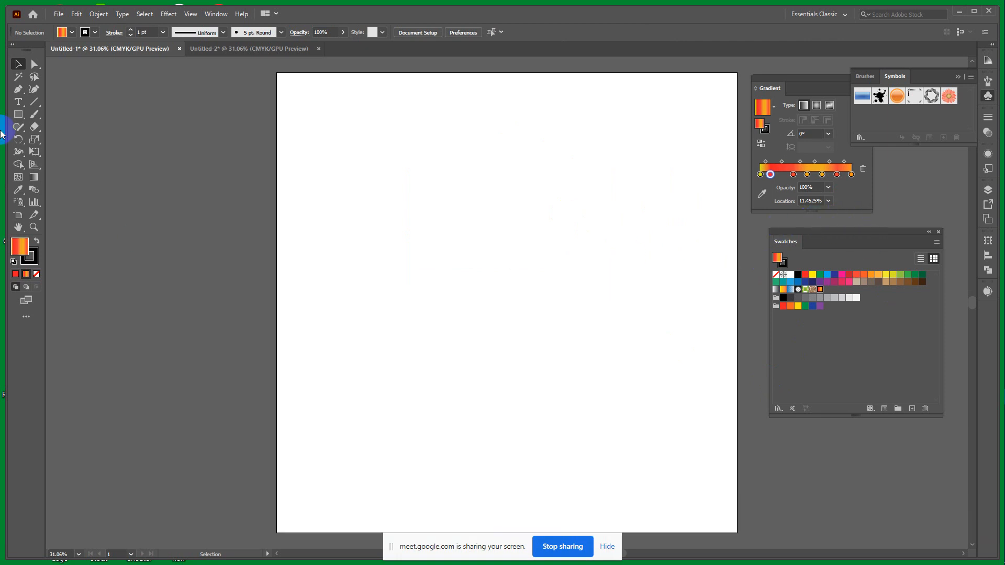
Step: Draw a new rectangle about 780 by 600 px in the upper middle of the artboard and remove its stroke
click(19, 114)
drag(415, 178, 595, 316)
click(30, 264)
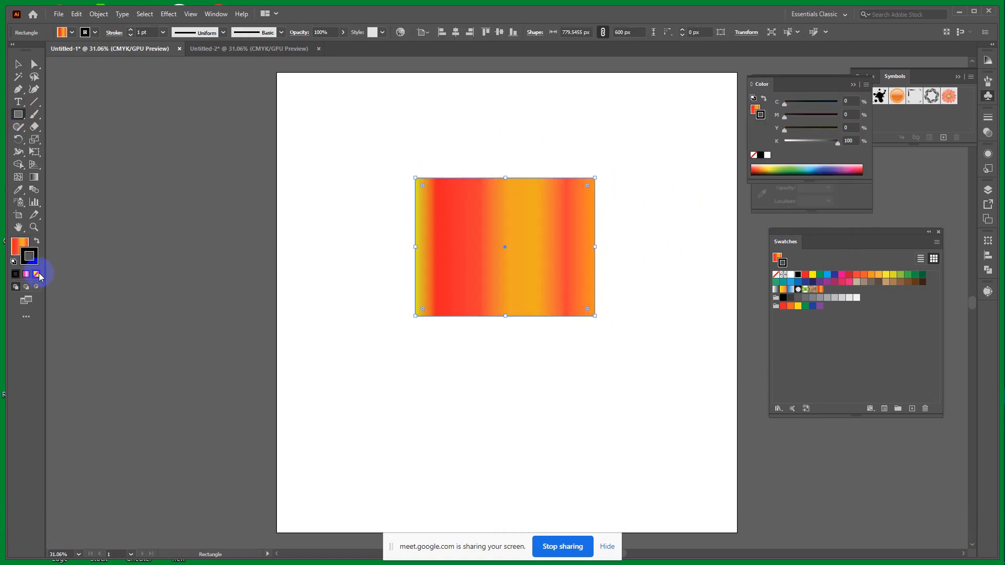
click(37, 274)
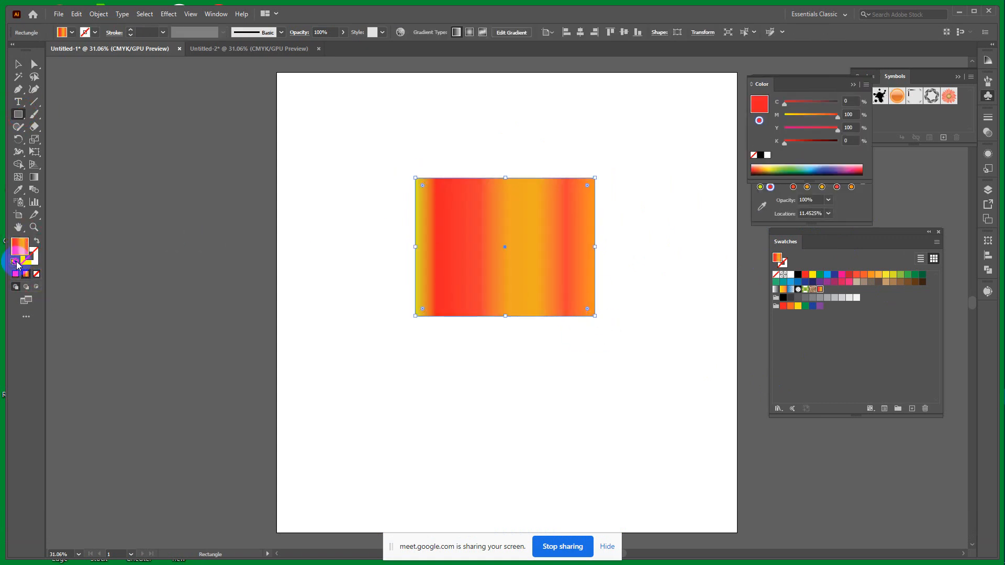
Step: Reset the rectangle to the default colors, swap fill and stroke for a black fill, and remove the stroke
click(14, 262)
click(30, 257)
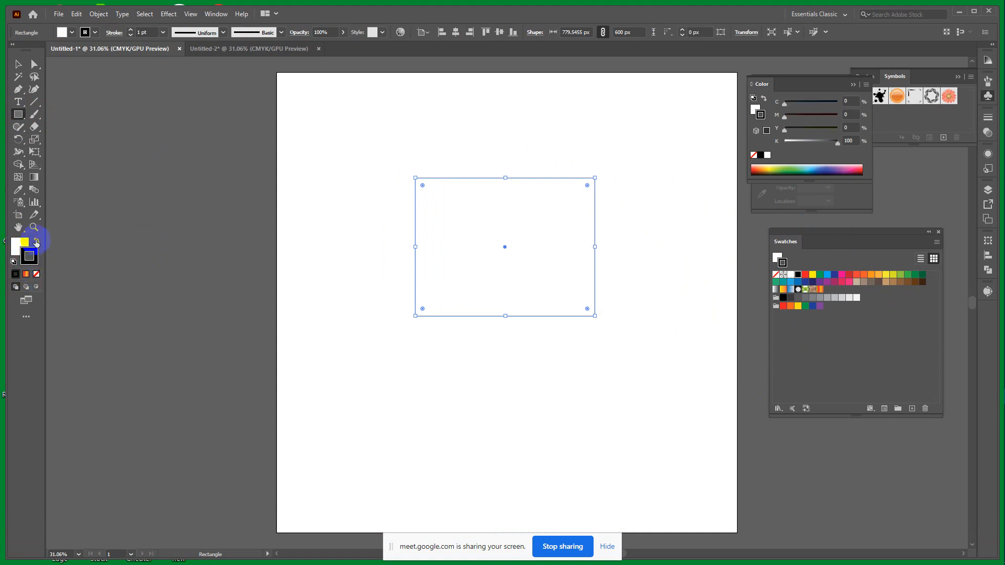
click(36, 241)
click(36, 274)
click(20, 244)
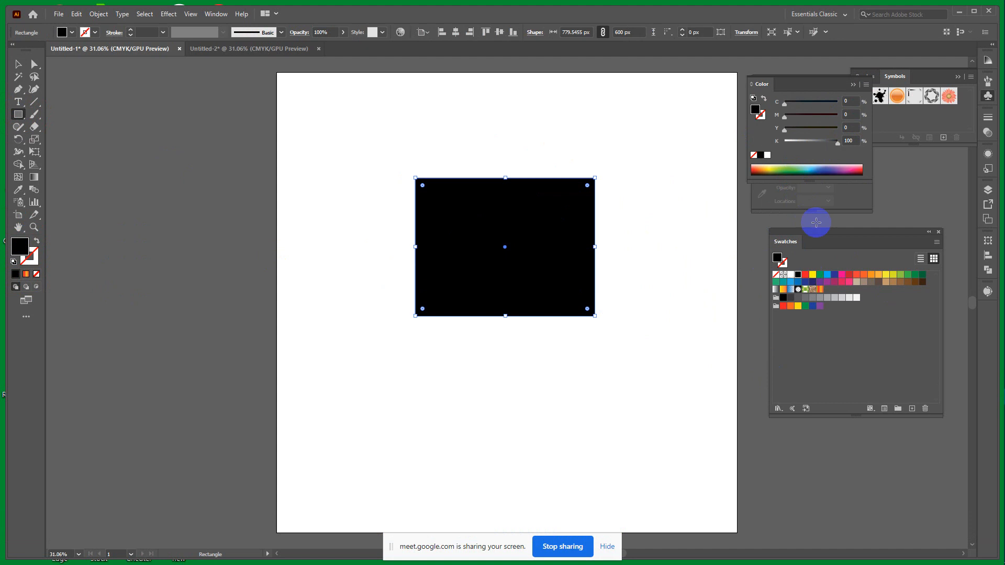
Step: Move the Color panel below the Swatches panel and apply a linear gradient fill to the rectangle
drag(812, 86, 839, 432)
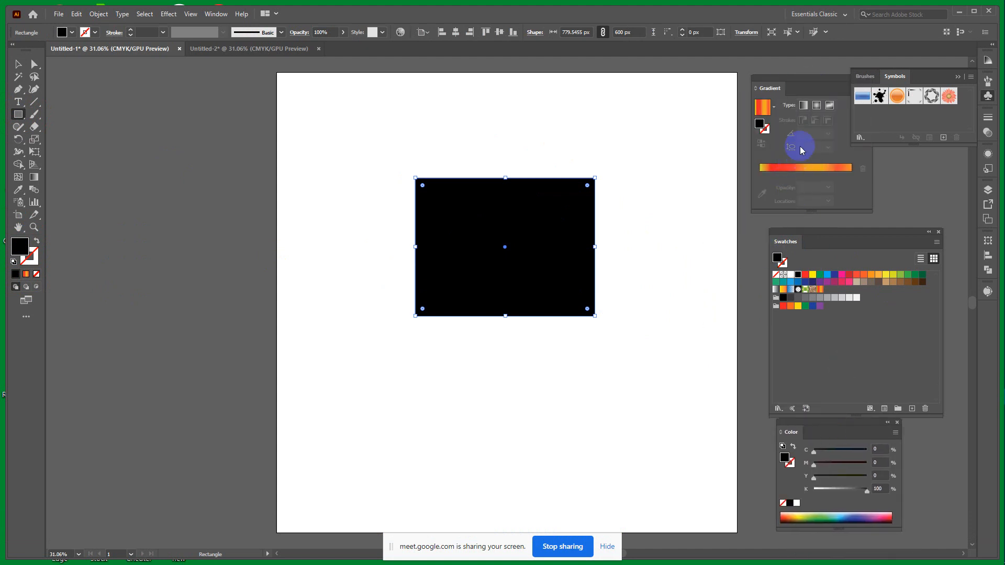
click(803, 106)
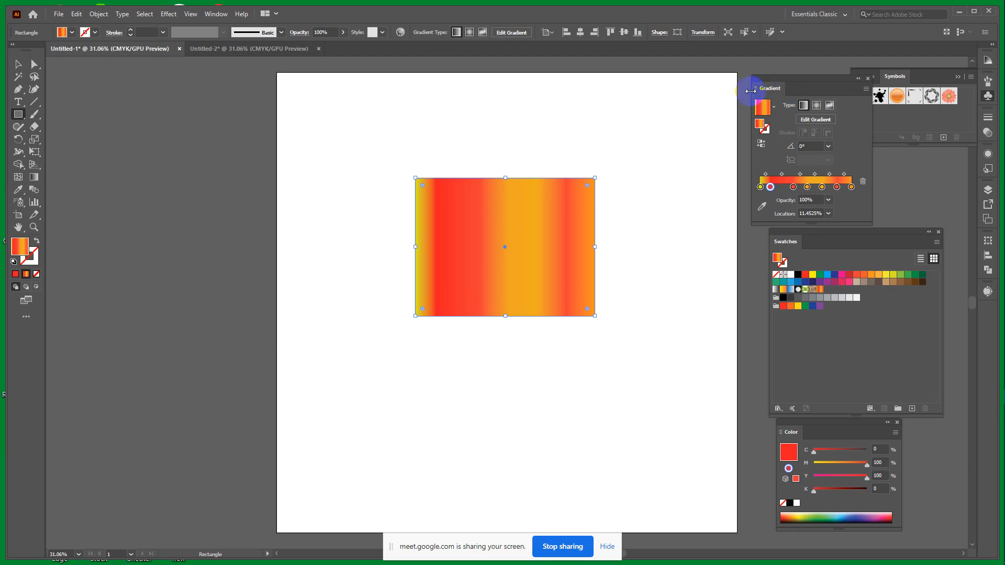
Step: Try the radial and freeform gradient types on the rectangle and return its fill to linear
click(818, 106)
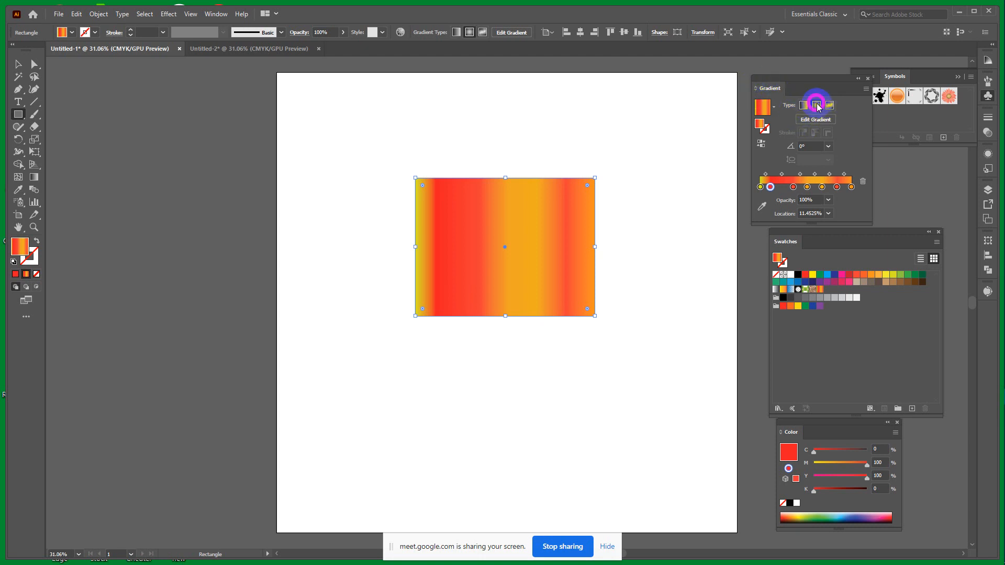
click(804, 106)
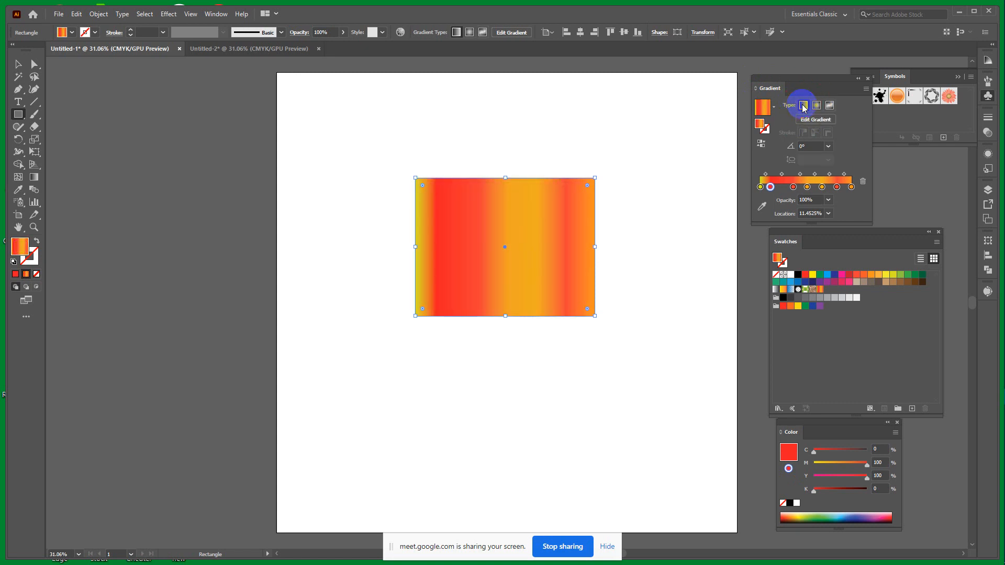
click(830, 107)
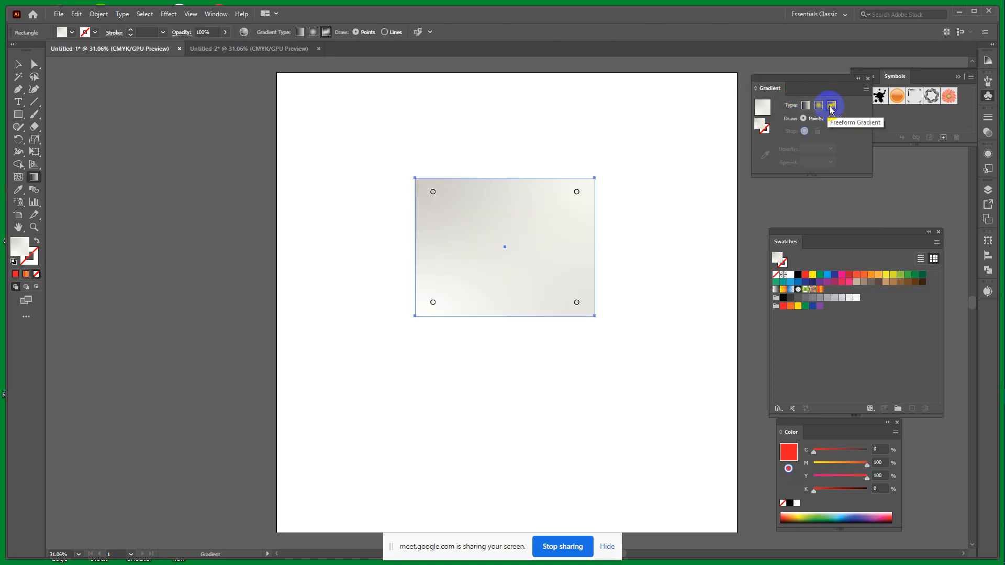
click(805, 105)
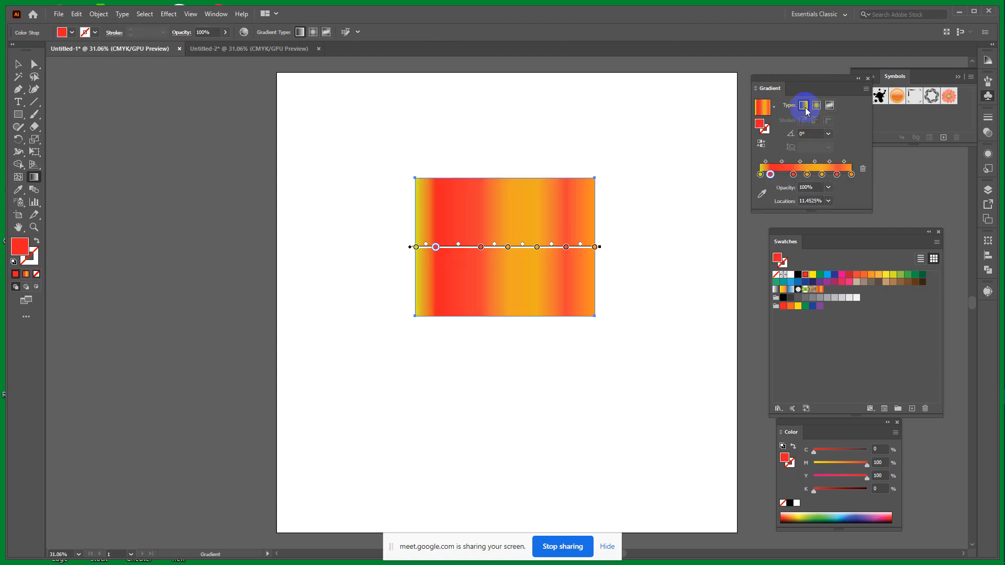
Step: Remove the extra gradient stops, keeping only the yellow start and one red-orange stop, and move the red-orange stop to 100%
drag(770, 175, 768, 209)
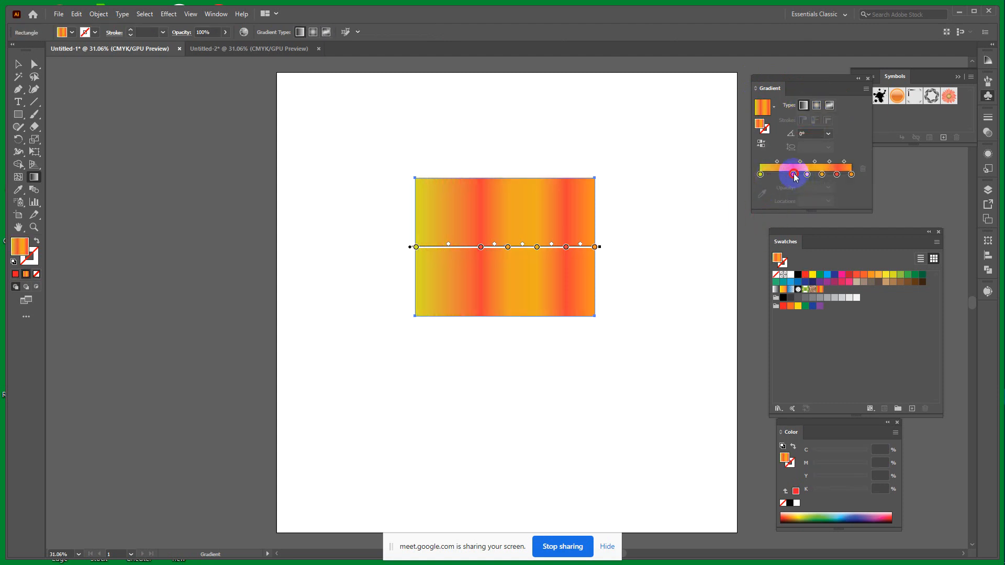
drag(793, 175, 794, 206)
drag(809, 172, 818, 209)
drag(853, 181, 859, 213)
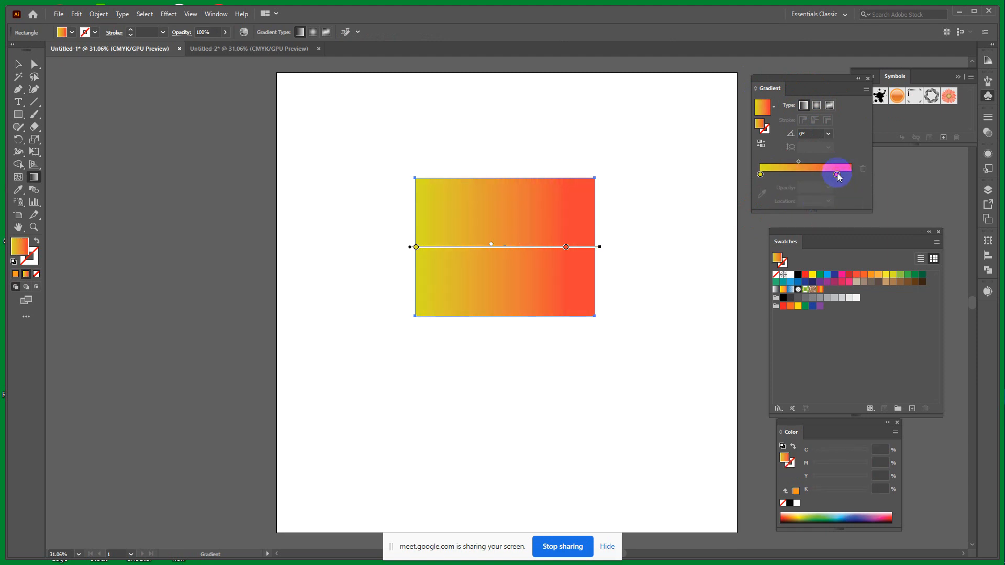
drag(836, 174, 861, 168)
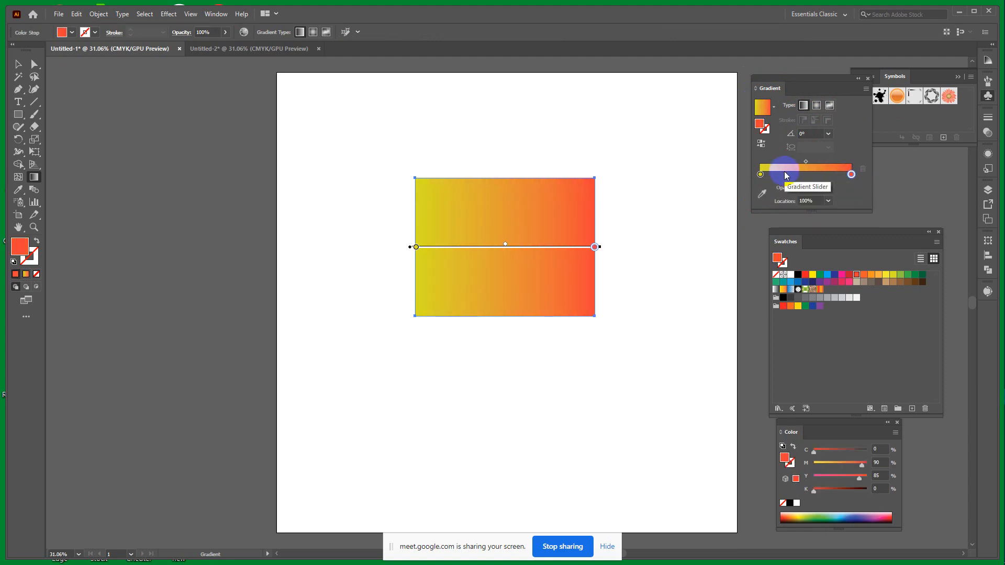
Step: Try a -30° angle for the rectangle's linear gradient and change it to -60°
click(37, 179)
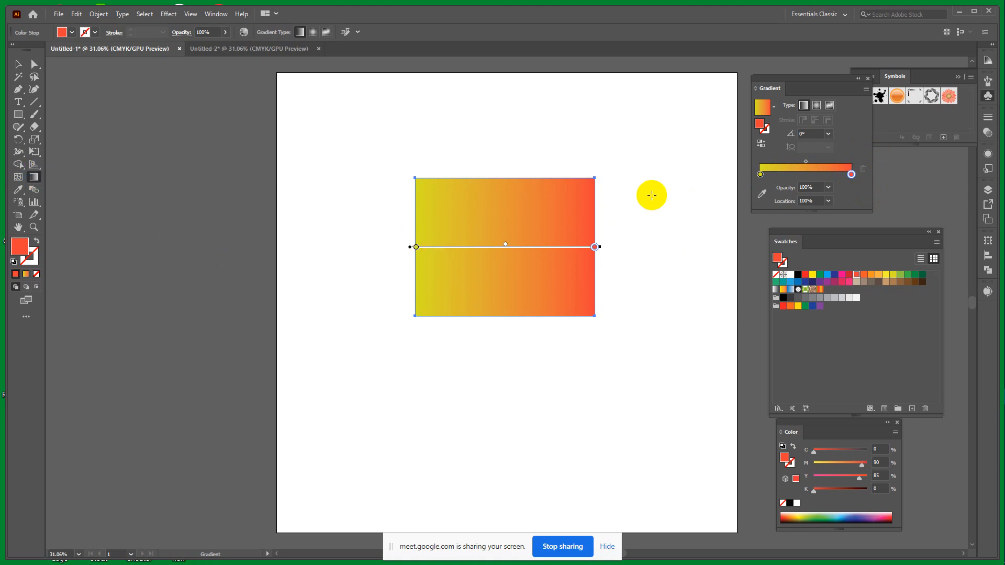
click(827, 134)
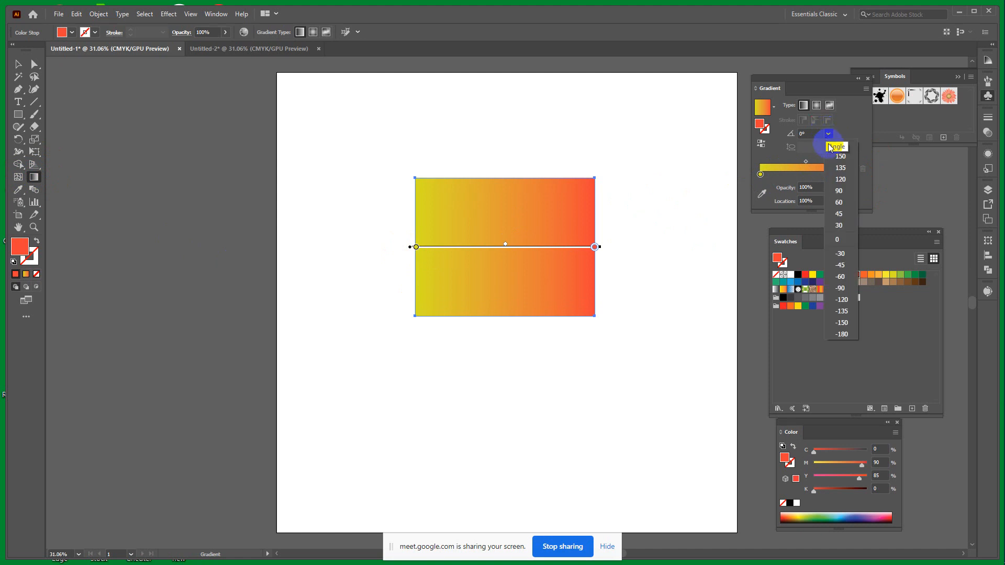
click(840, 255)
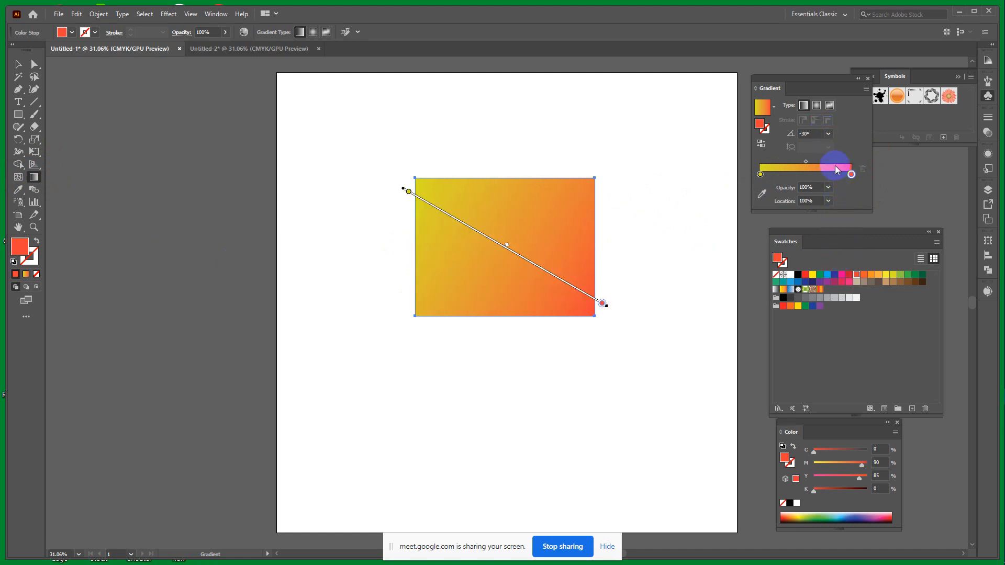
click(828, 134)
click(841, 277)
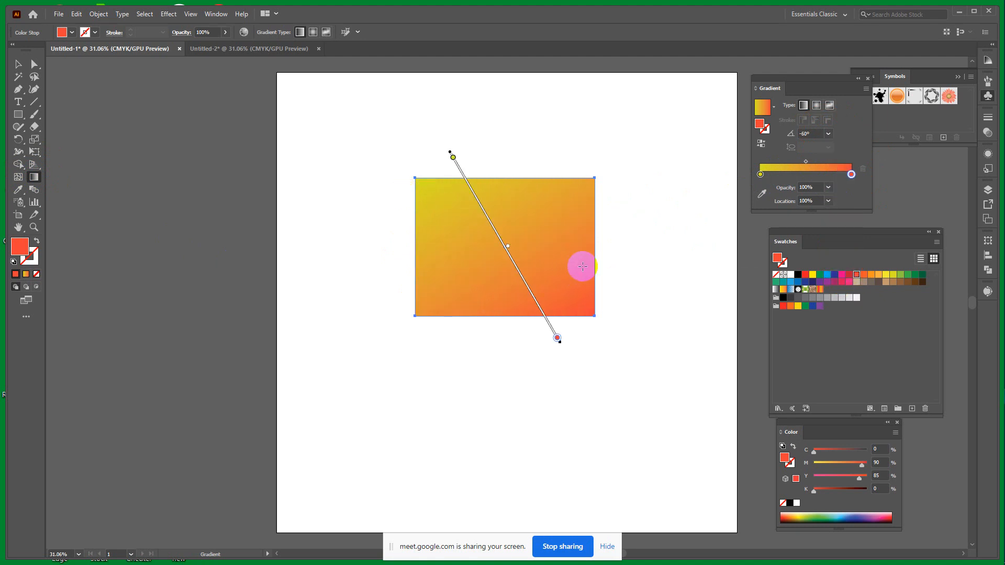
click(827, 134)
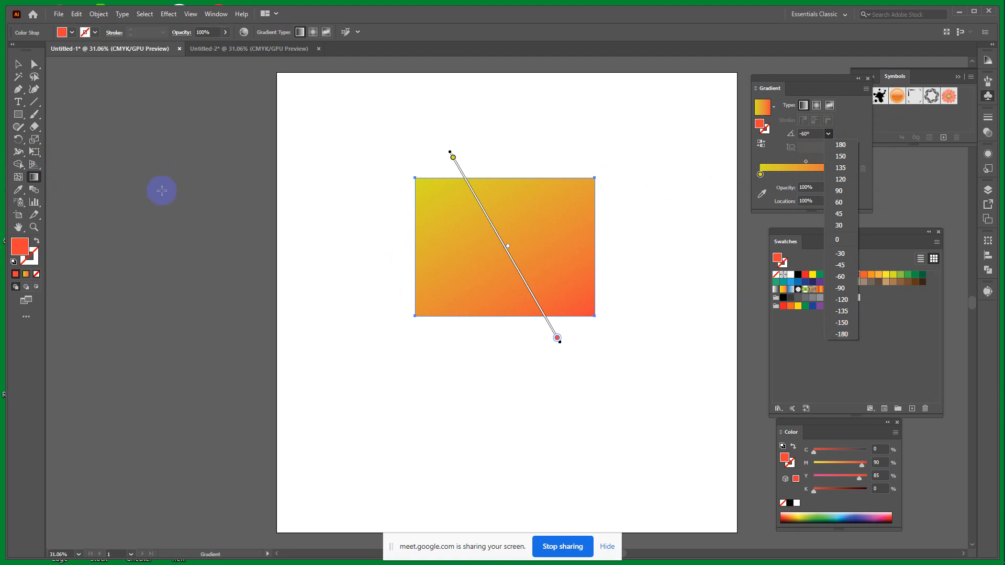
Step: Redraw the gradient diagonally with the Gradient tool from beyond the rectangle's upper-right corner to its lower left, at about -141°
click(36, 179)
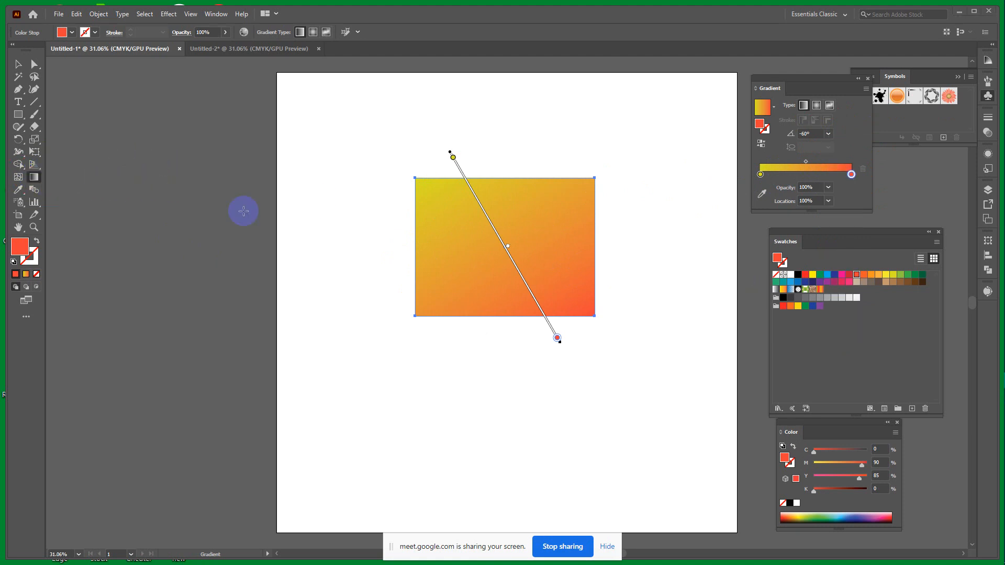
click(347, 354)
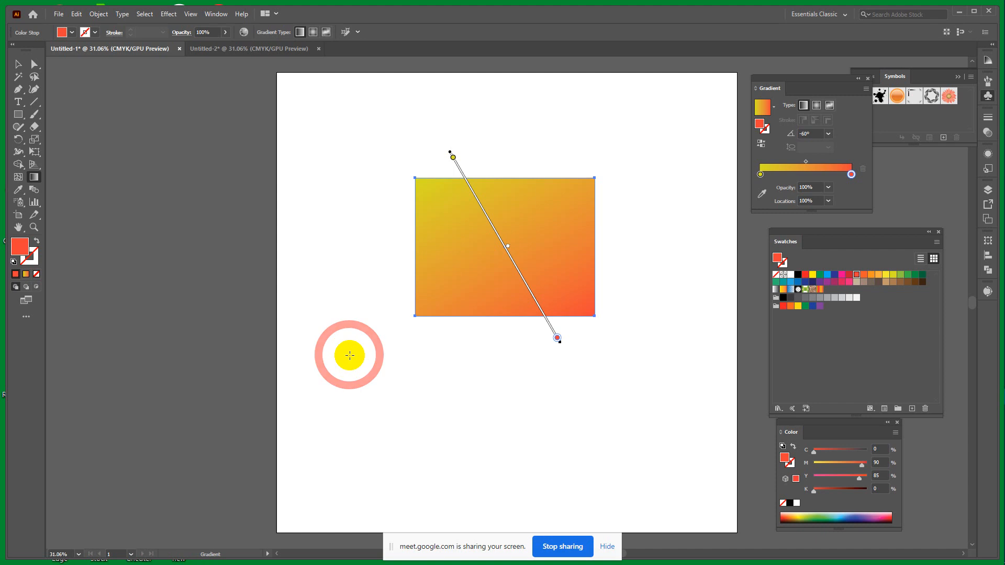
drag(648, 143, 359, 364)
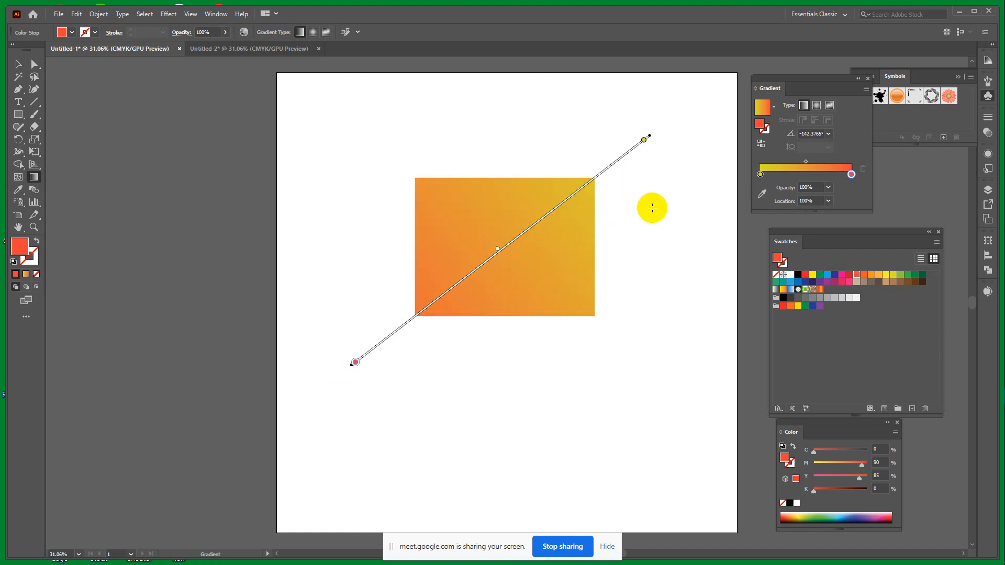
drag(656, 195, 415, 391)
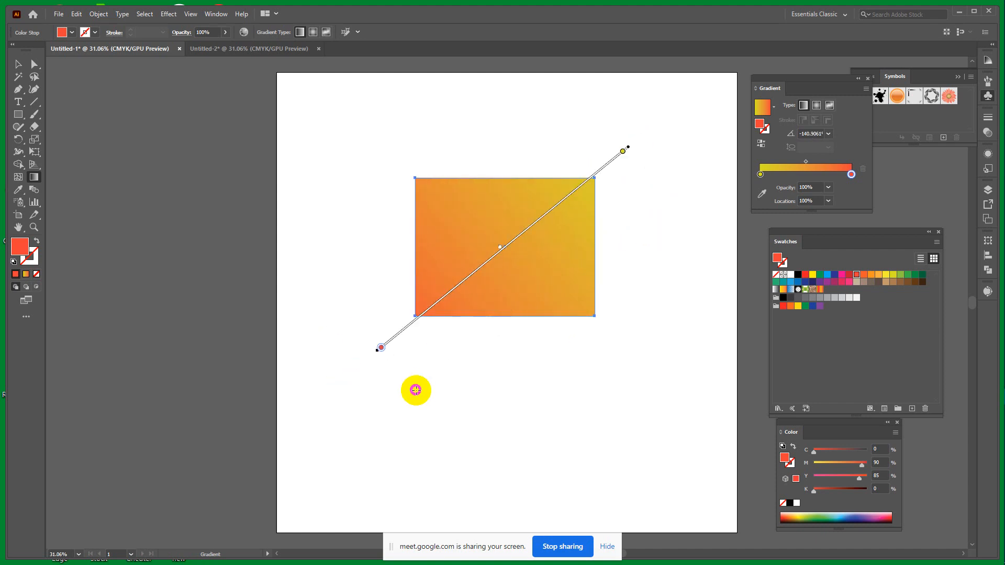
Step: Slide the red-orange stop along the gradient line to about 84% and the yellow stop to about 9%
click(382, 347)
drag(382, 348, 419, 316)
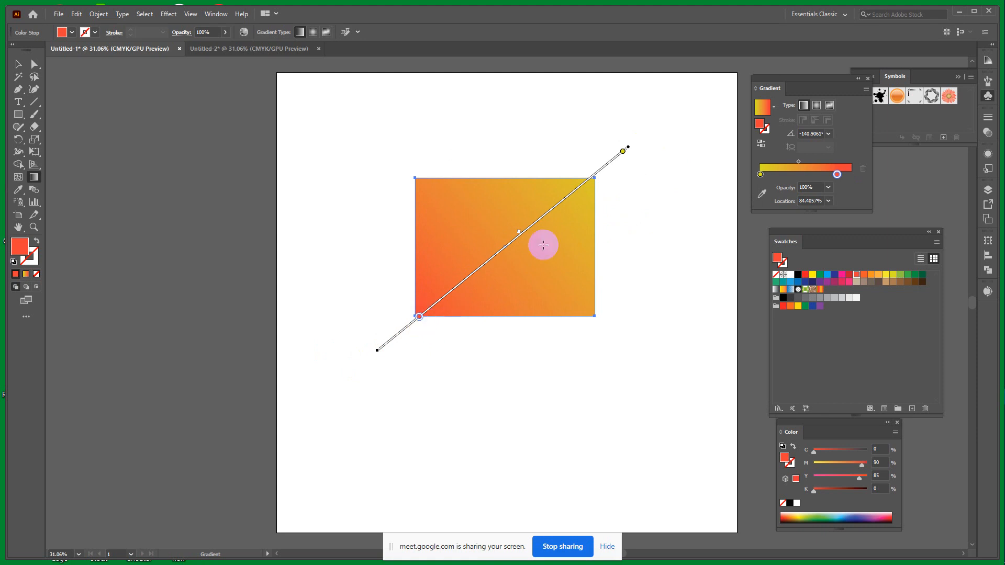
drag(623, 150, 603, 167)
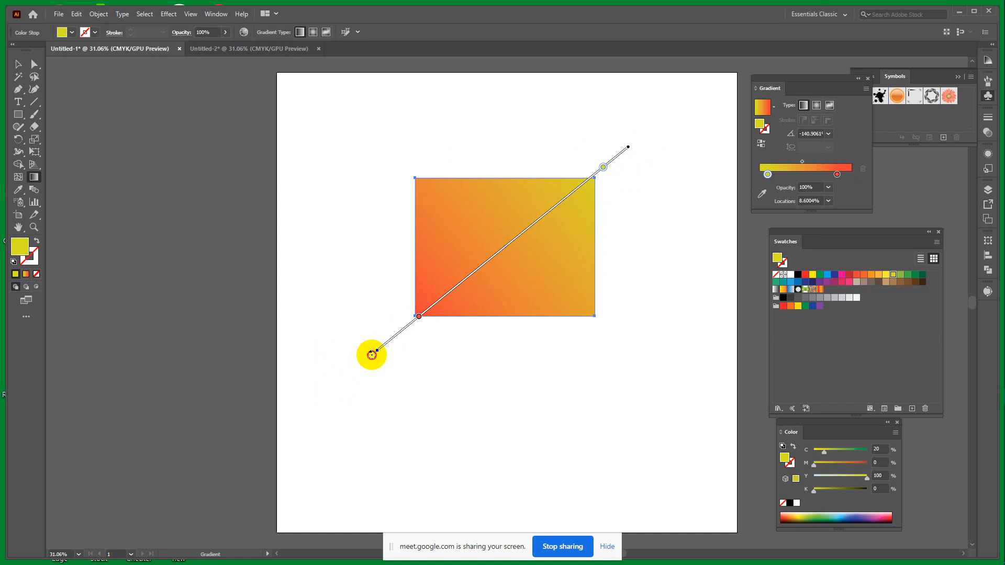
Step: Rotate the gradient line on the rectangle to an angle of about -68°
drag(371, 355, 371, 354)
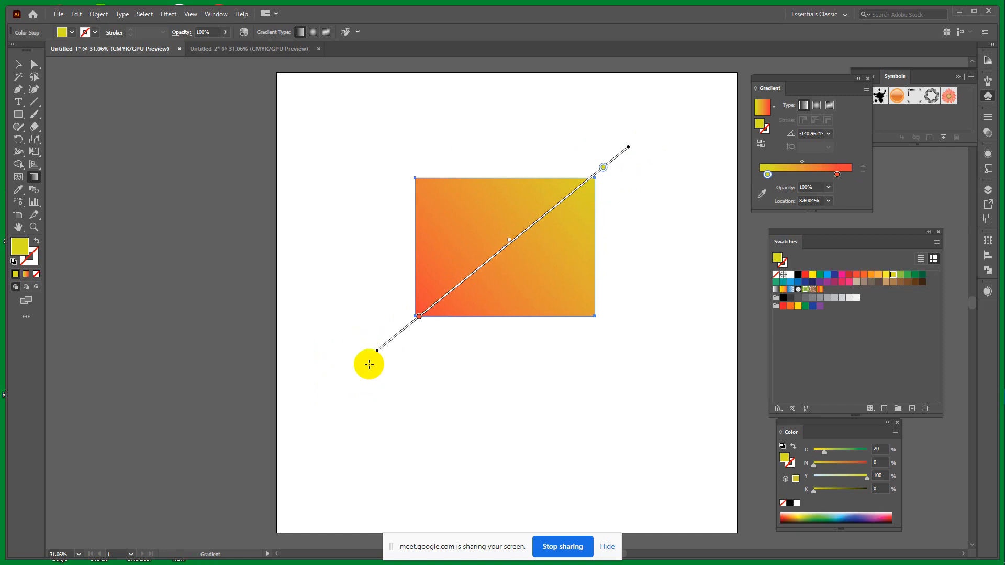
mouse_move(376, 355)
mouse_down()
mouse_move(471, 404)
mouse_move(536, 414)
mouse_up()
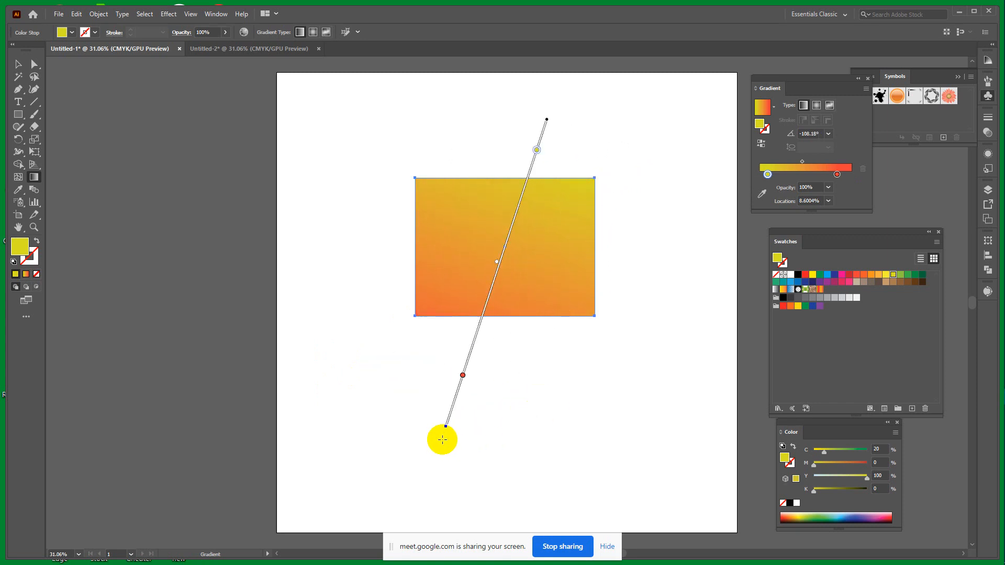
mouse_move(444, 426)
mouse_down()
mouse_move(599, 445)
mouse_move(658, 404)
mouse_up()
Step: Adjust the stops along the gradient line, placing yellow at about 13% and red-orange at about 53%
drag(479, 182, 489, 209)
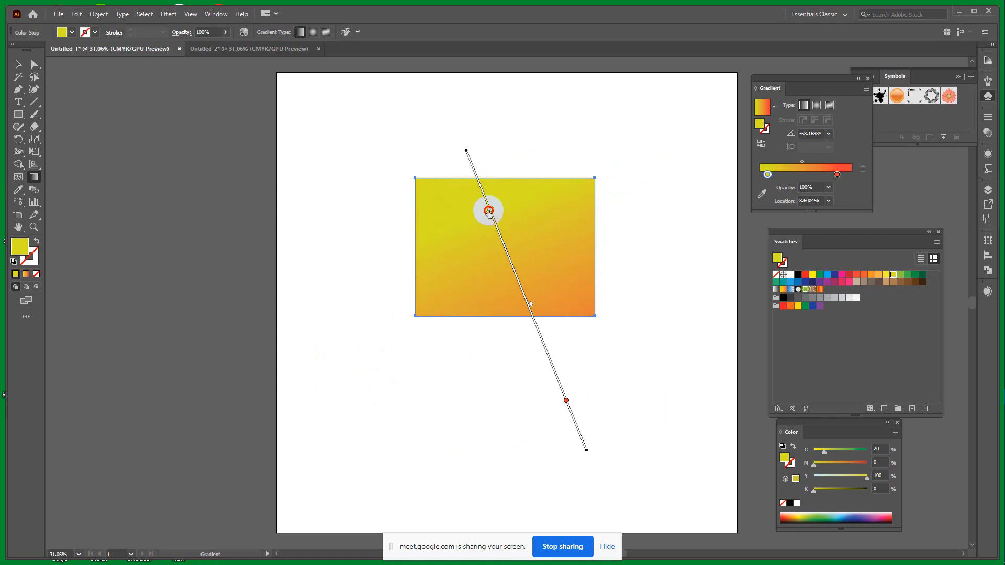
click(562, 390)
drag(561, 390, 543, 346)
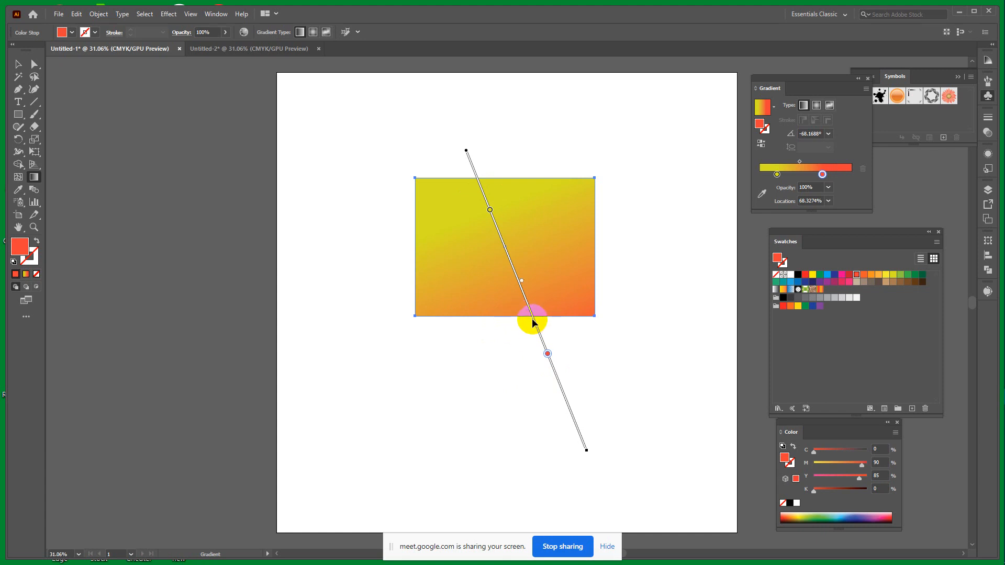
drag(545, 354, 536, 324)
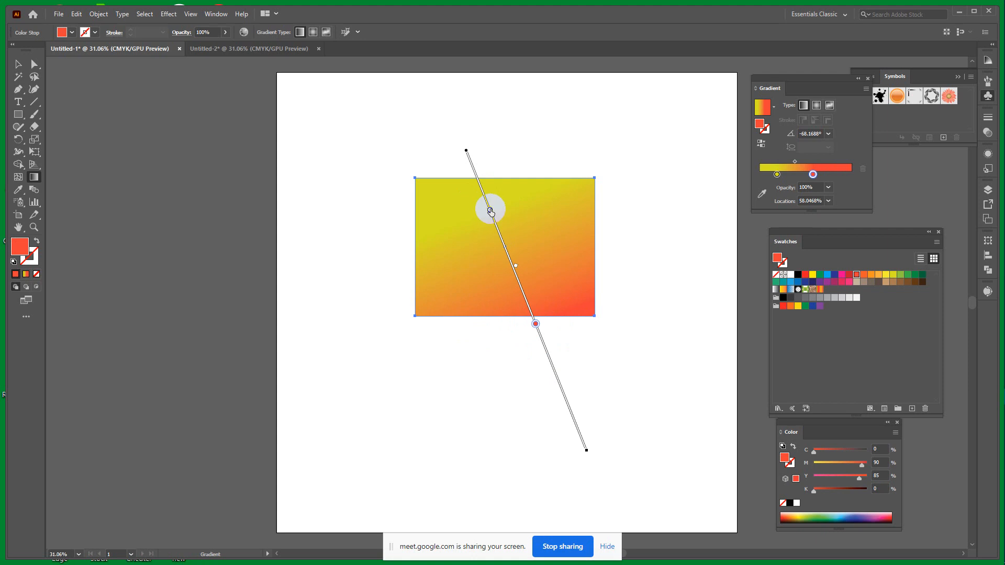
click(481, 196)
drag(482, 195, 483, 193)
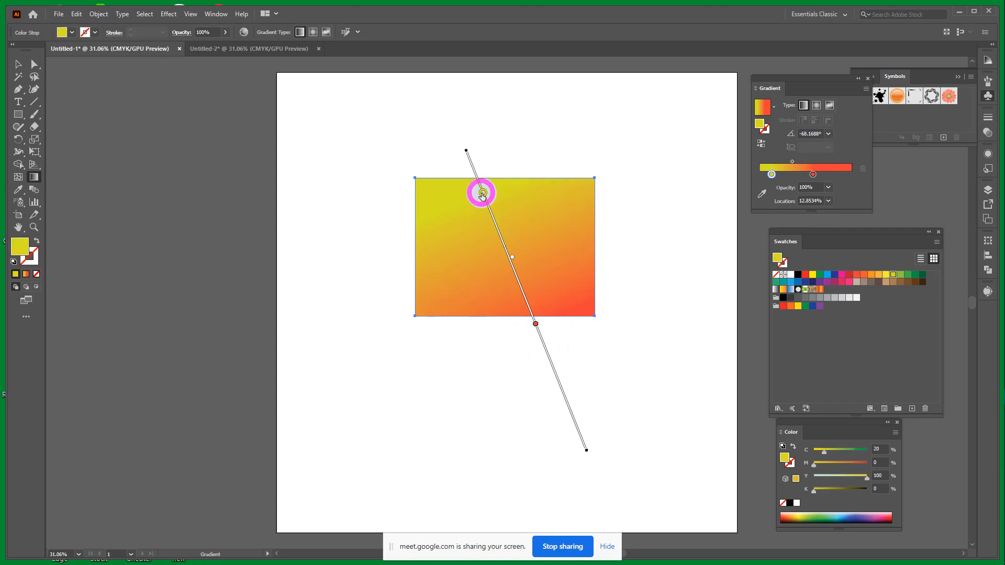
click(535, 325)
drag(536, 325, 532, 309)
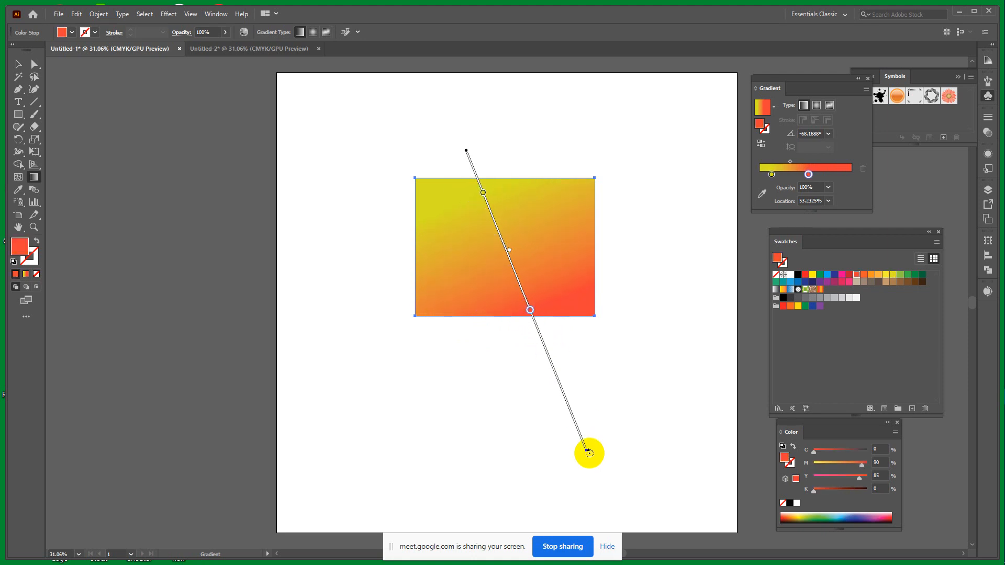
Step: Rotate the gradient line to about -53° and move the yellow stop to about 16%
mouse_move(585, 448)
mouse_down()
mouse_move(648, 388)
mouse_move(653, 368)
mouse_move(645, 386)
mouse_up()
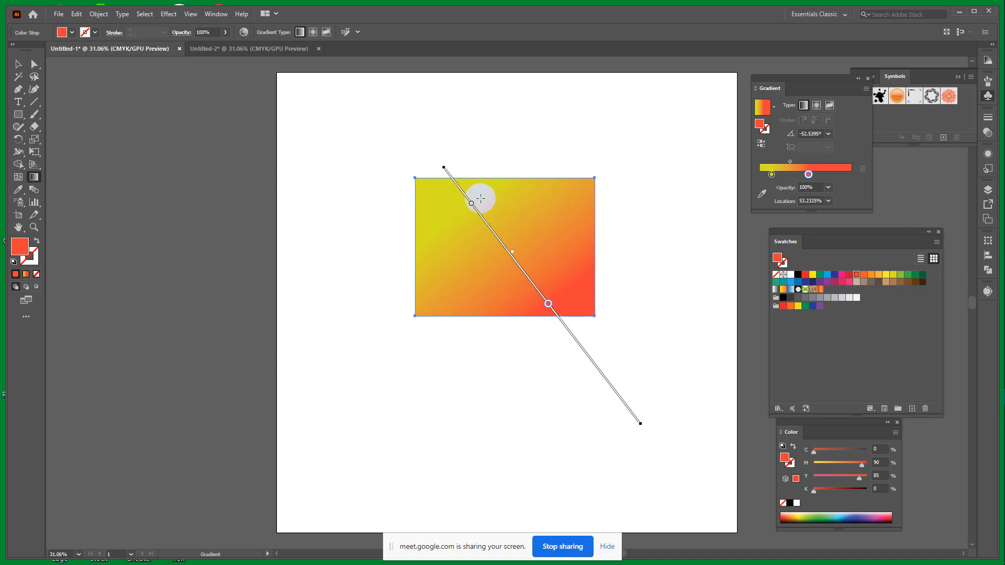
drag(470, 202, 478, 212)
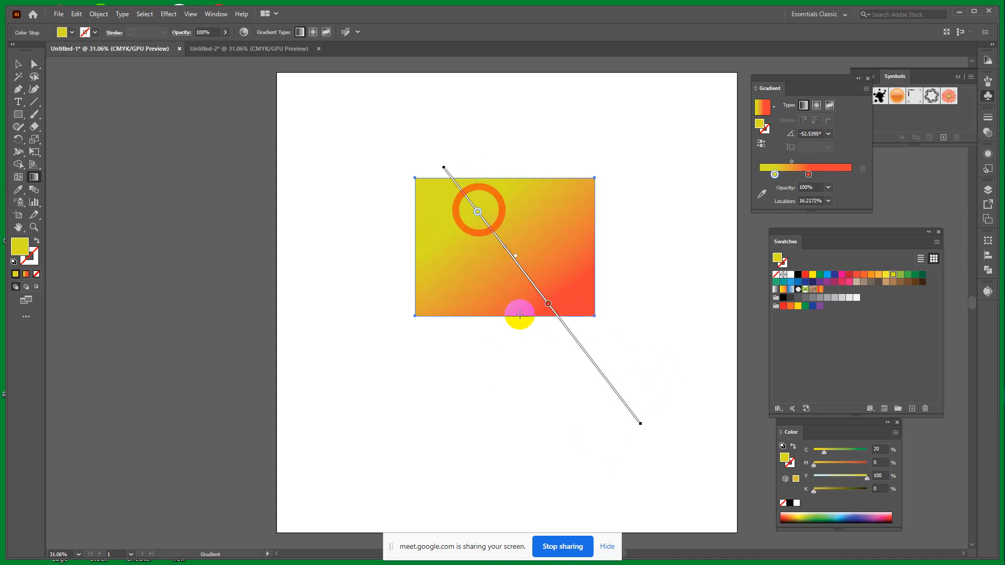
Step: Switch the rectangle's gradient to radial and spread its stops to the ends, yellow at 0% and red-orange at 100%
click(18, 64)
click(294, 312)
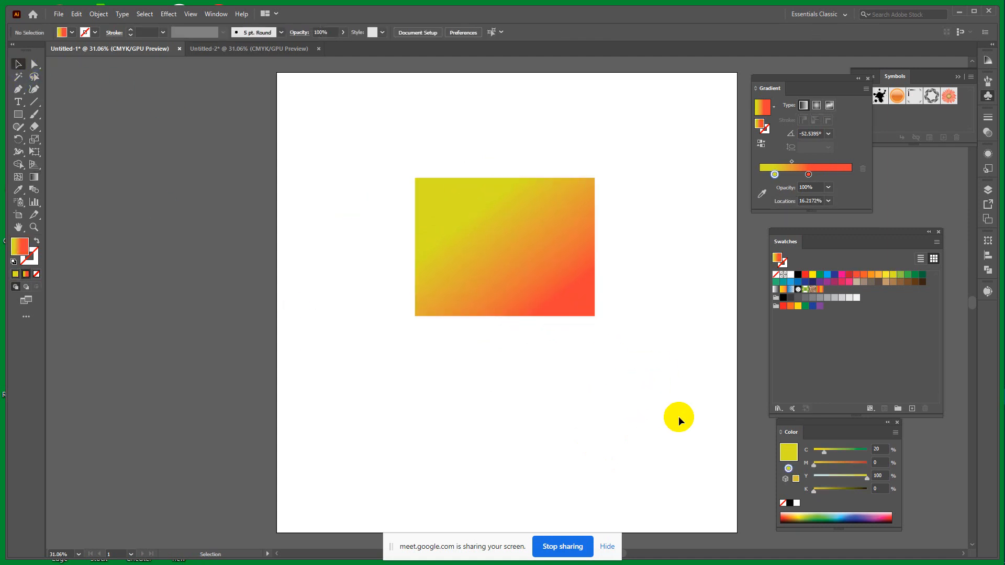
click(447, 217)
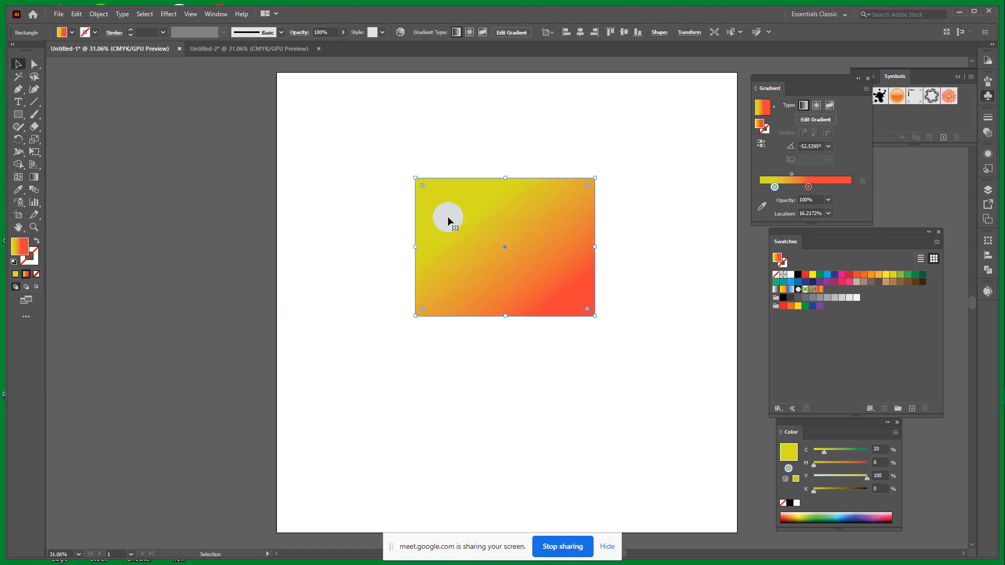
click(816, 106)
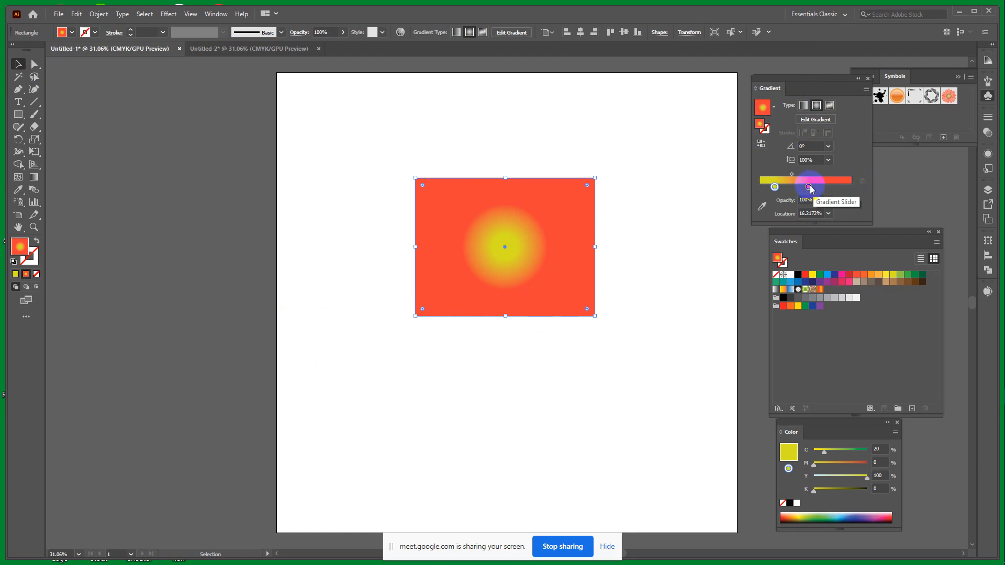
drag(810, 187, 886, 187)
drag(774, 187, 732, 187)
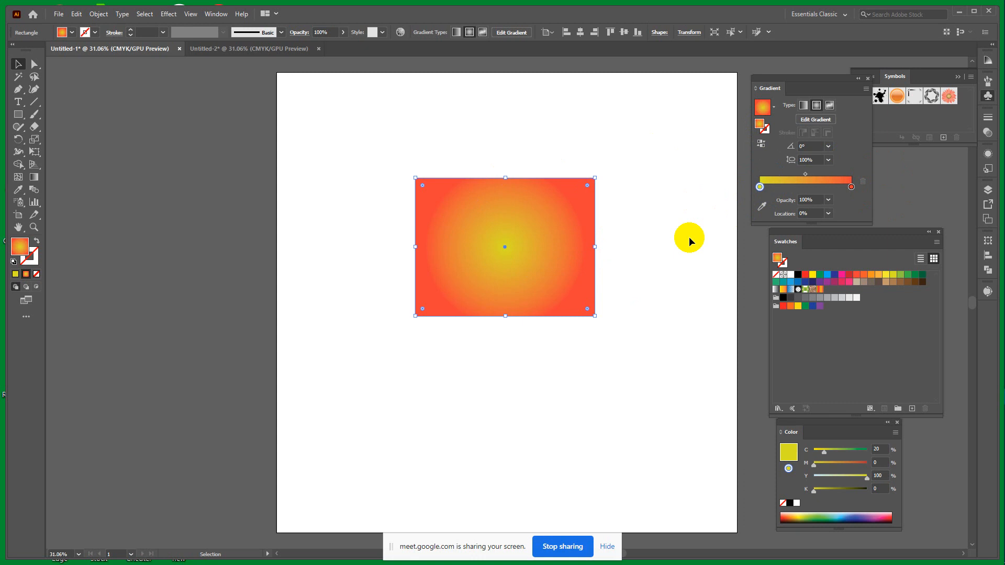
Step: Delete the rectangle and draw a circle about 845 px in diameter with the radial gradient fill in the artboard's upper half
drag(491, 136, 630, 382)
key(Delete)
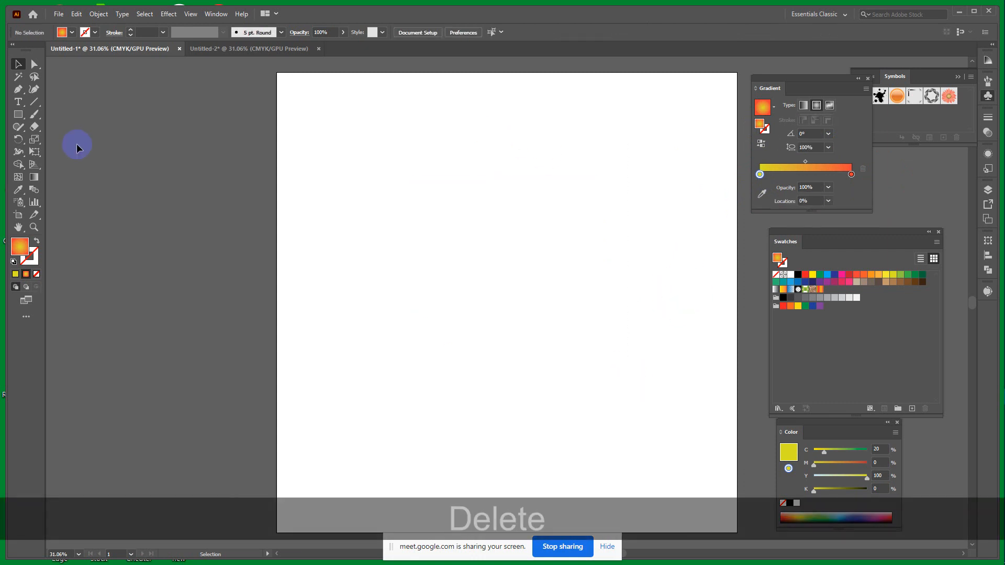
drag(19, 115, 58, 138)
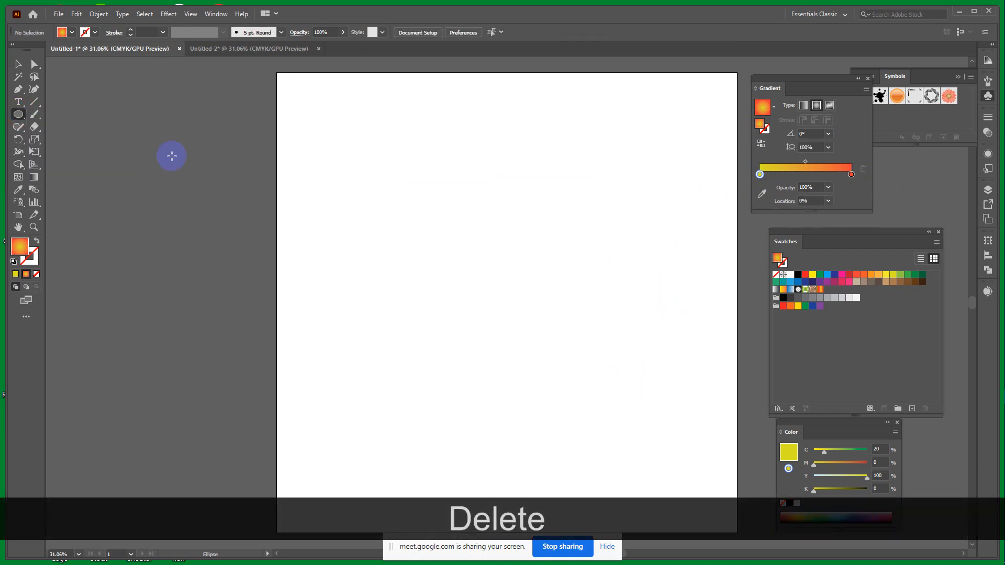
drag(487, 225, 585, 318)
key(alt+shift)
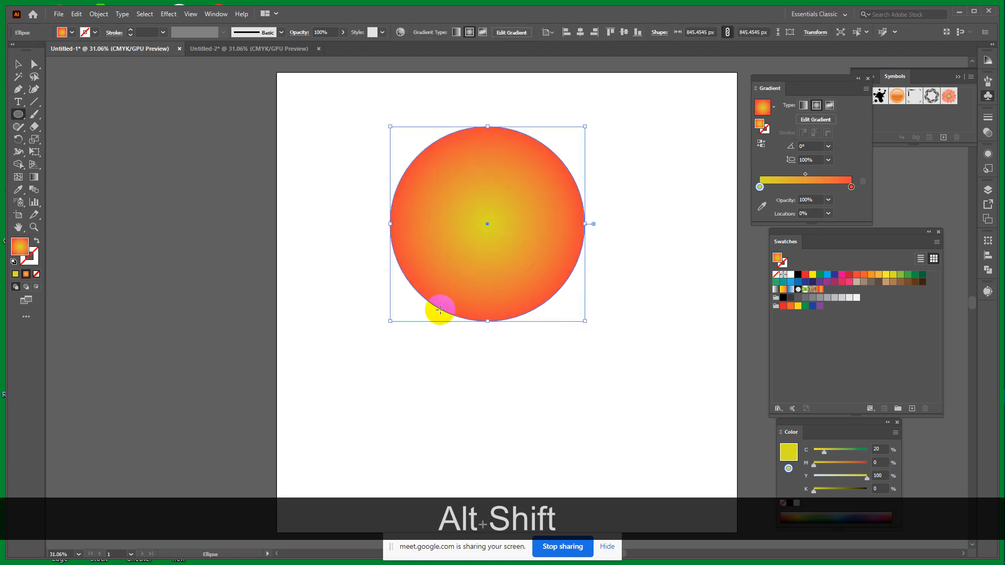
Step: Redirect the circle's radial gradient with the Gradient tool from upper left to lower right at an angle of about -43°
click(34, 177)
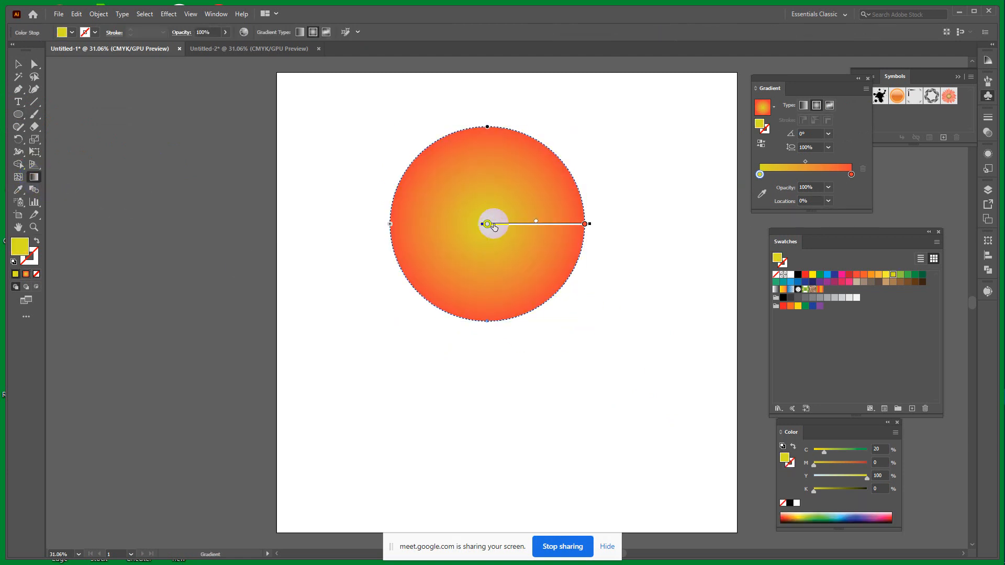
drag(437, 169, 542, 266)
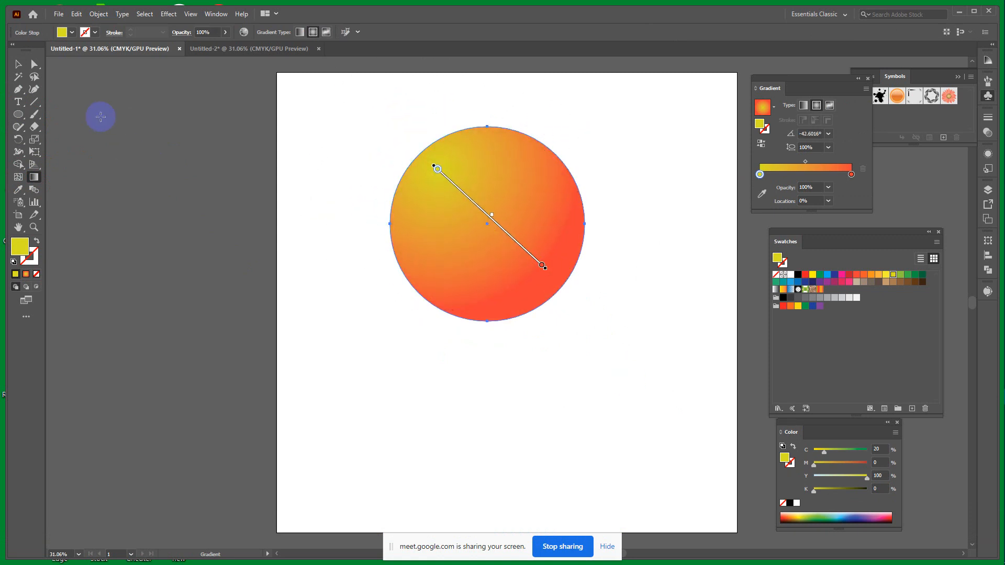
click(18, 63)
click(378, 364)
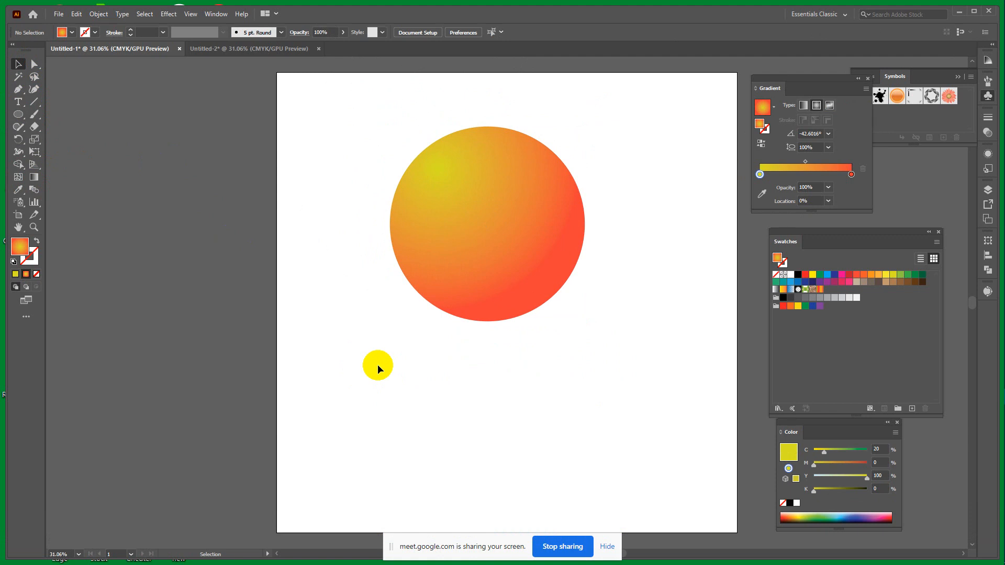
Step: Scale the circle down and duplicate it, leaving a small one at the artboard's upper left and one about 527 px wide beside it
scroll(504, 375, down, 2)
key(space)
drag(612, 337, 588, 316)
click(486, 196)
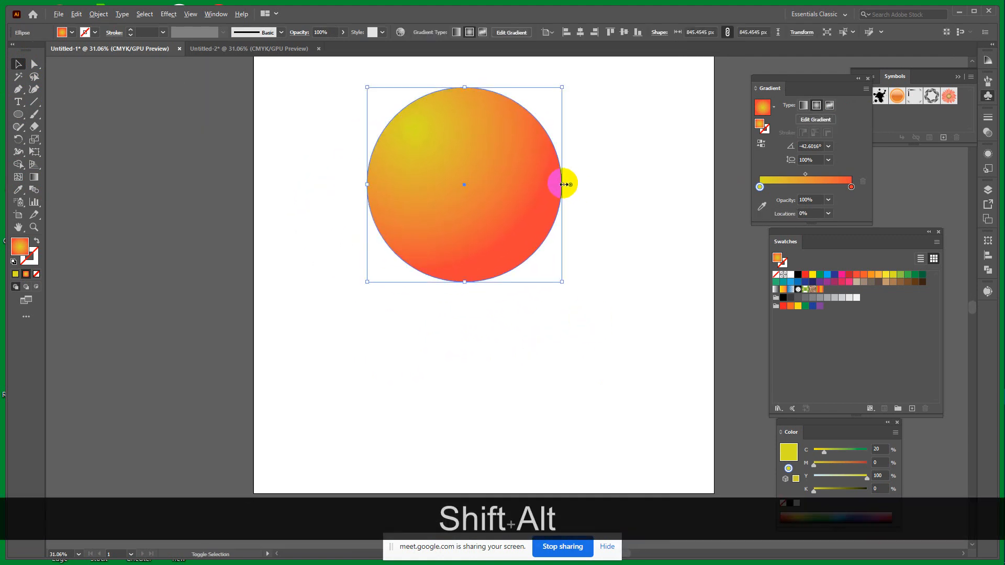
drag(564, 184, 602, 177)
drag(554, 105, 549, 162)
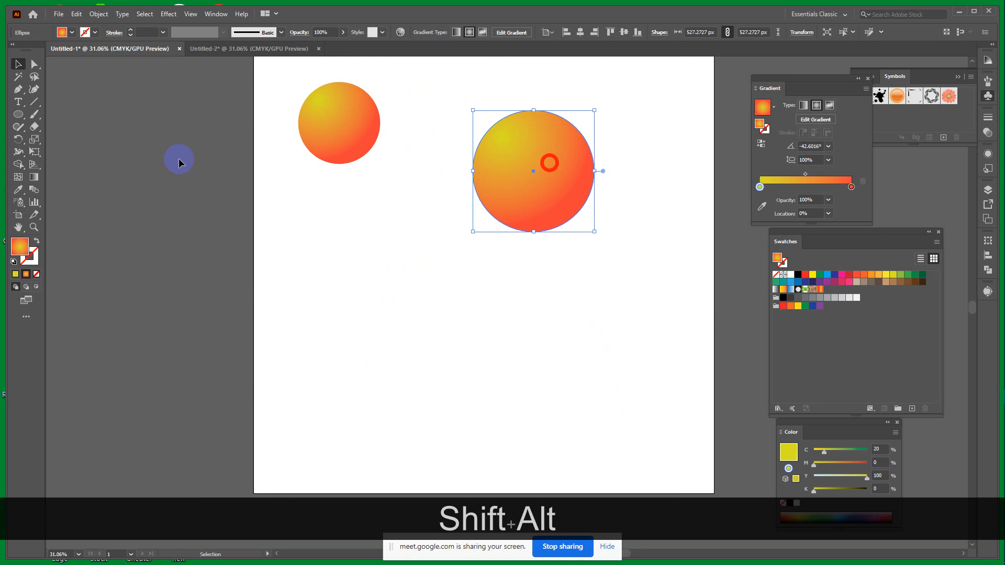
Step: Move the stops on the larger circle's gradient line, placing yellow at about 15% and red-orange at about 96%
click(33, 177)
click(502, 138)
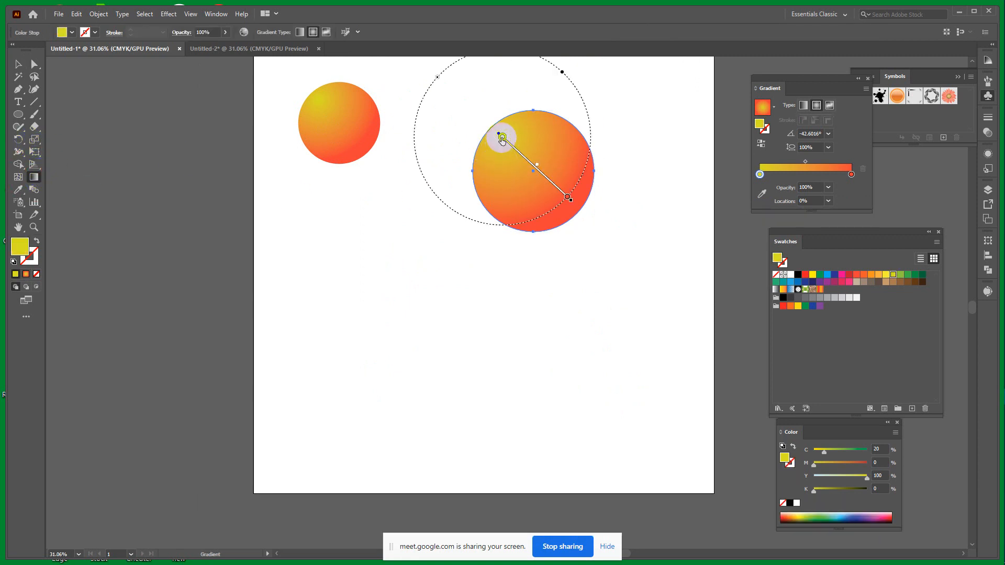
drag(502, 138, 508, 142)
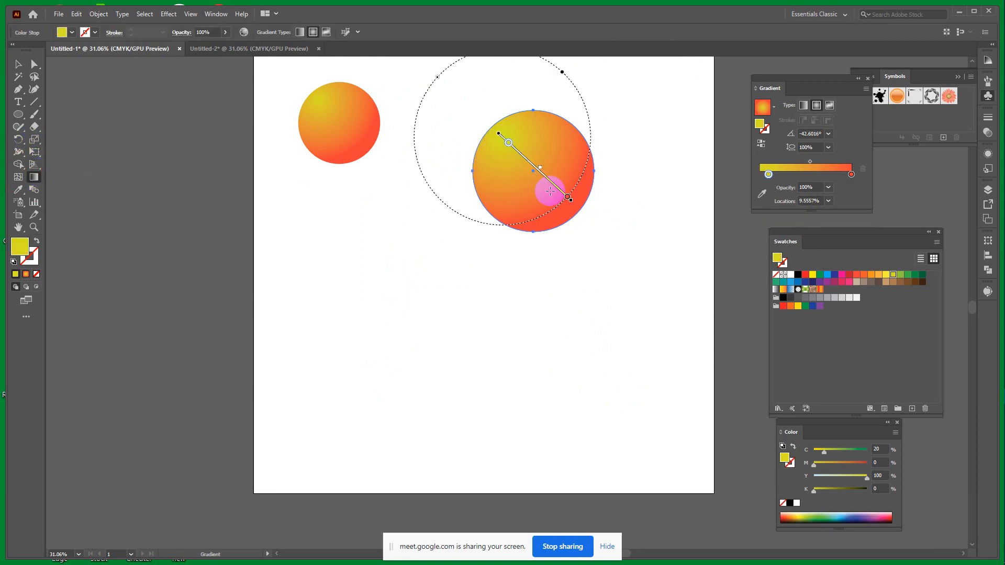
drag(567, 197, 565, 194)
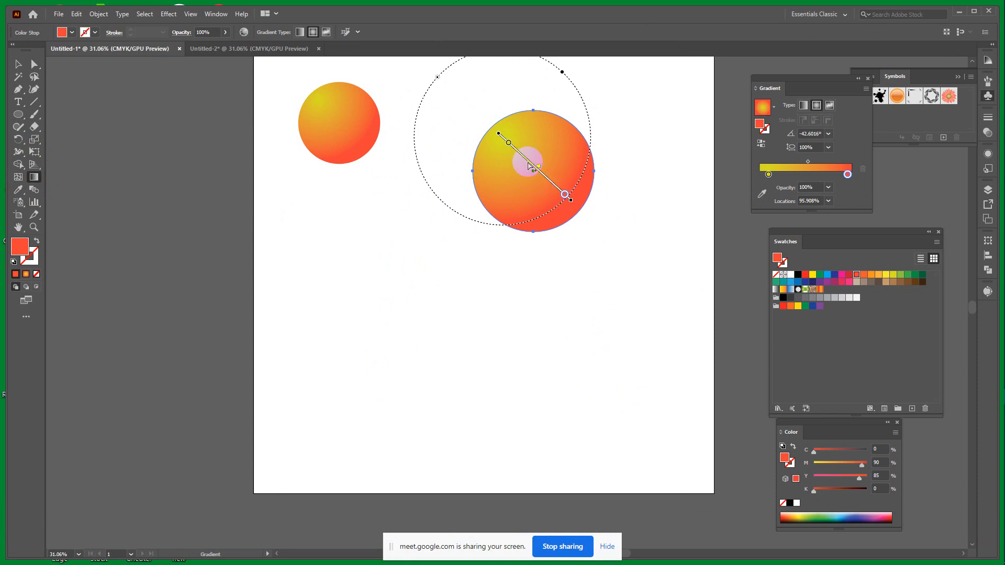
drag(509, 142, 512, 146)
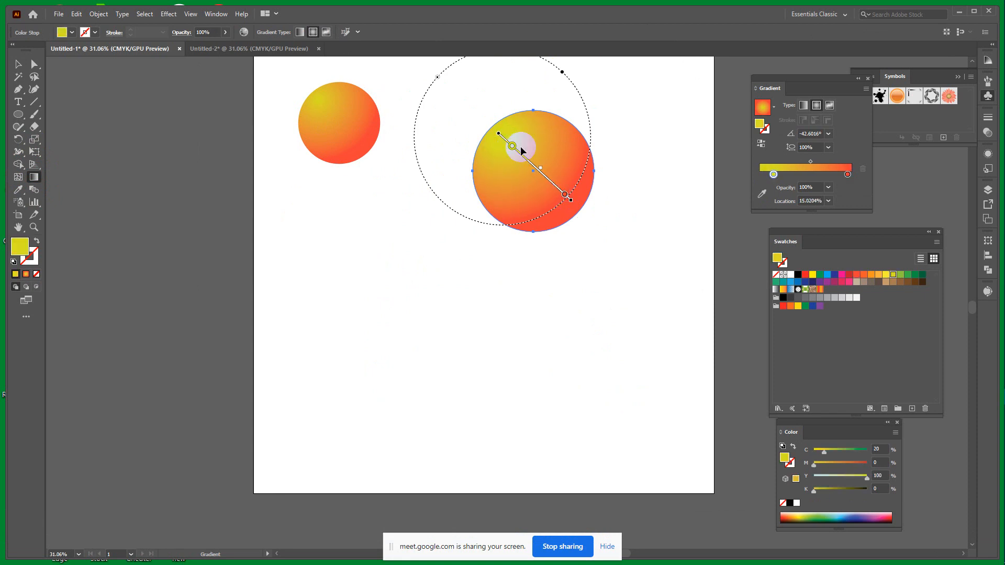
Step: Add a yellow stop at about 1% of the gradient, switch the color sliders to HSB and set the stop's brightness to 97%
click(763, 175)
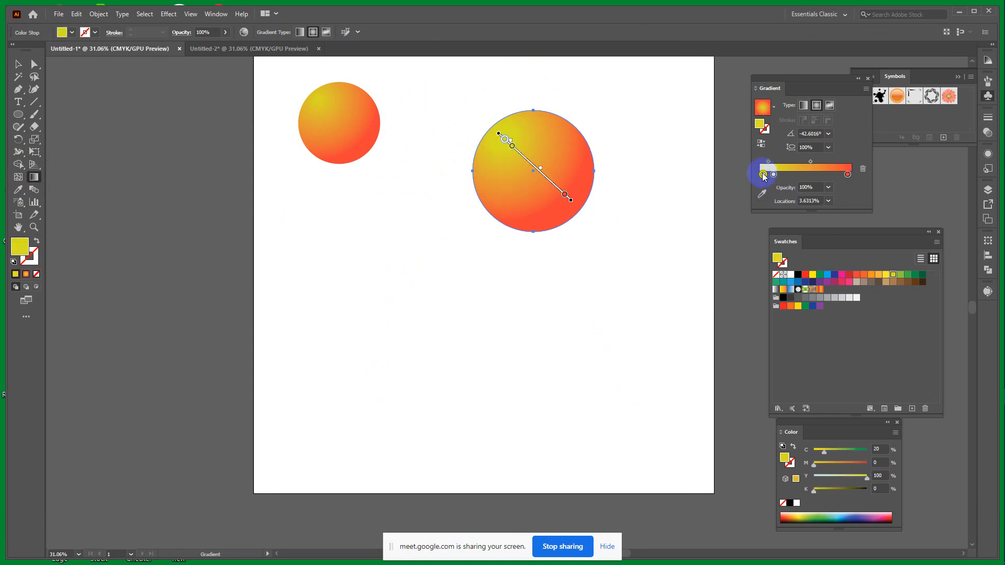
drag(762, 174, 760, 174)
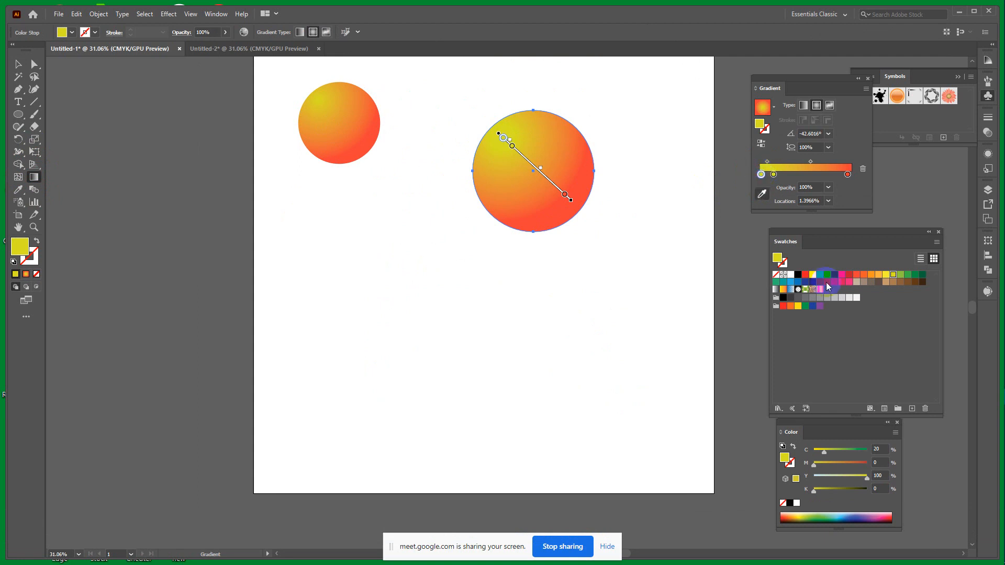
drag(848, 425, 688, 83)
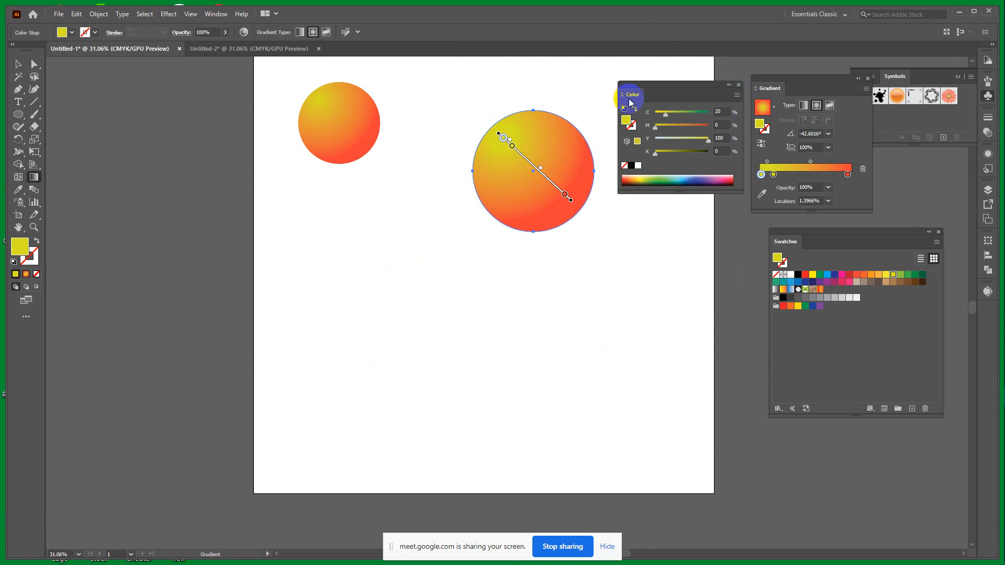
click(737, 96)
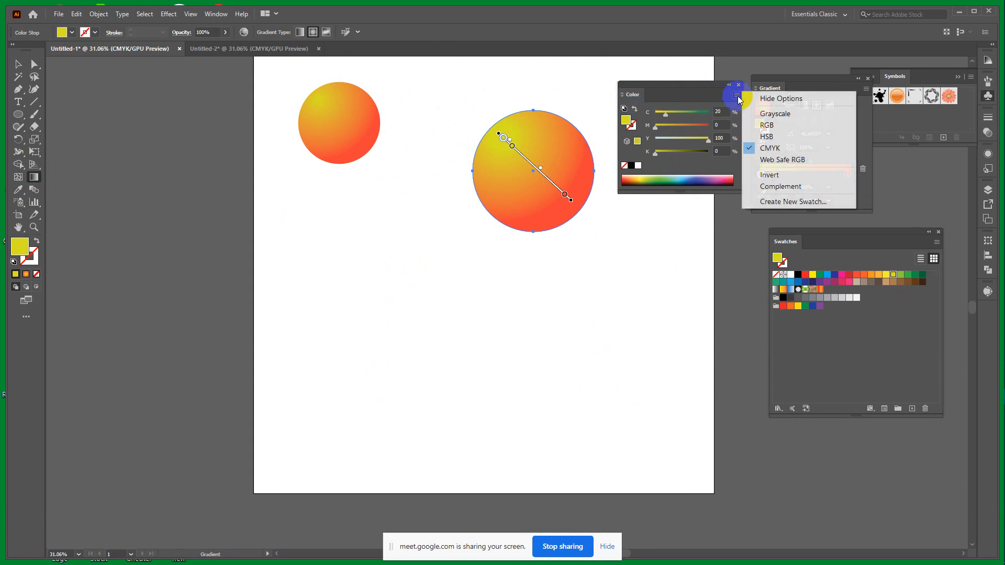
click(781, 137)
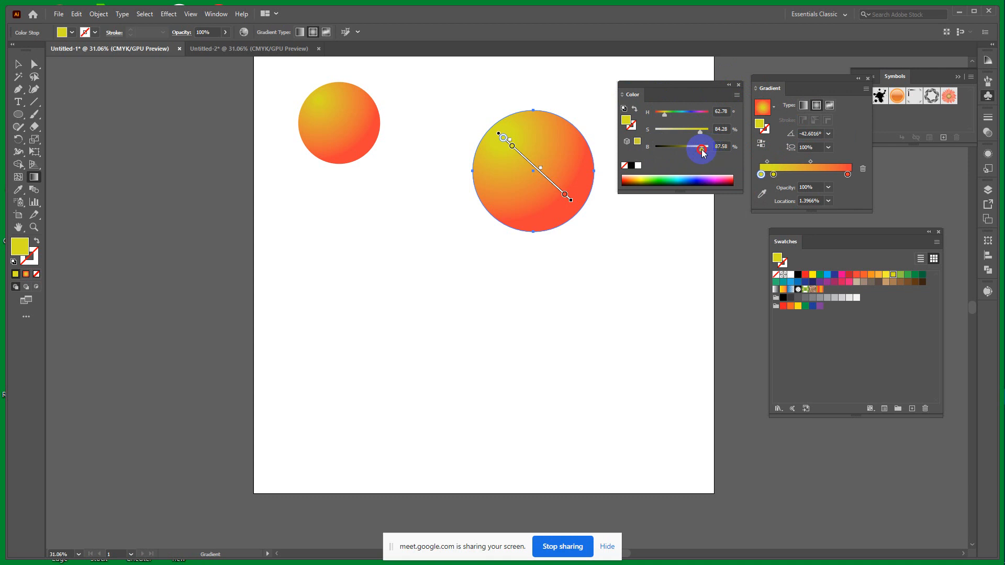
drag(701, 150, 708, 149)
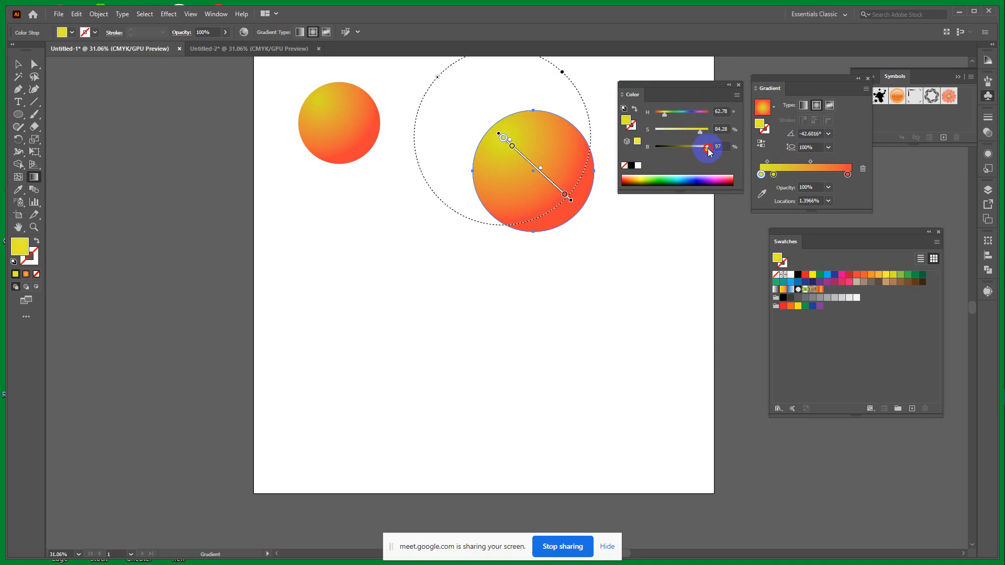
Step: Darken the second yellow stop to 79% brightness and slide it slightly farther along the gradient line toward the red-orange stop
click(512, 146)
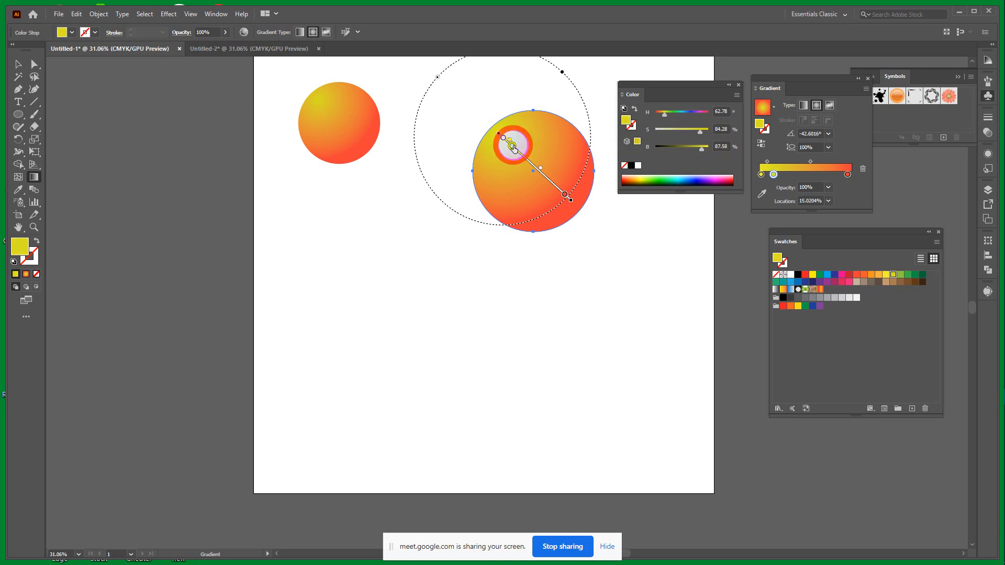
drag(705, 152, 697, 151)
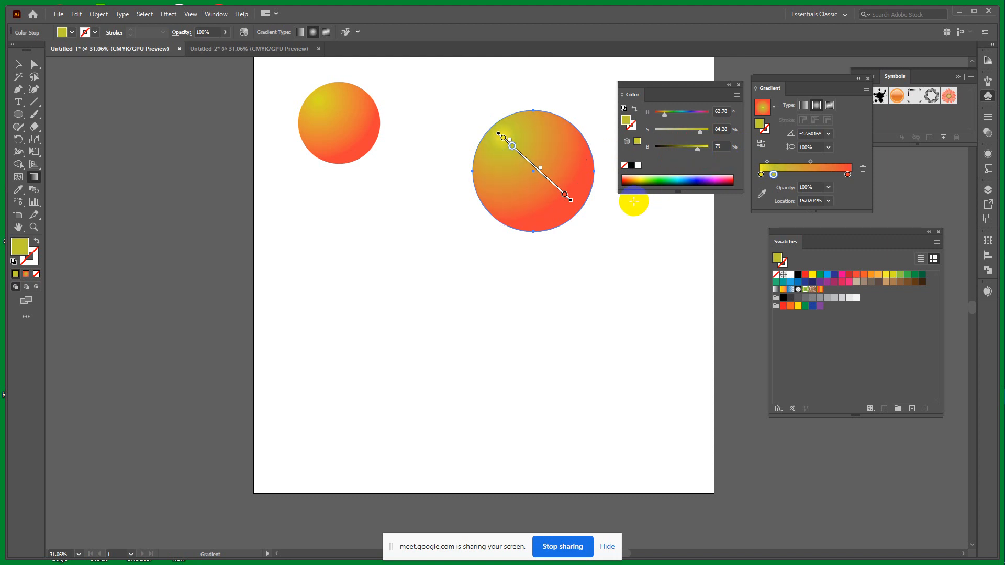
mouse_move(514, 151)
mouse_down()
mouse_move(525, 160)
mouse_move(518, 152)
mouse_up()
Step: Set the first yellow stop's brightness to 100% and saturation to 91%, and deselect the circle
click(503, 137)
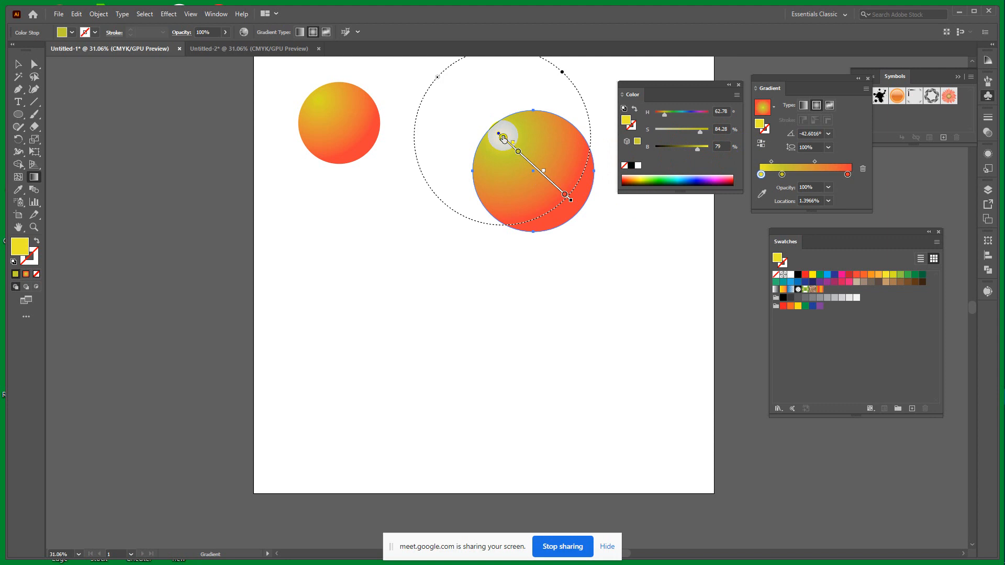
click(704, 151)
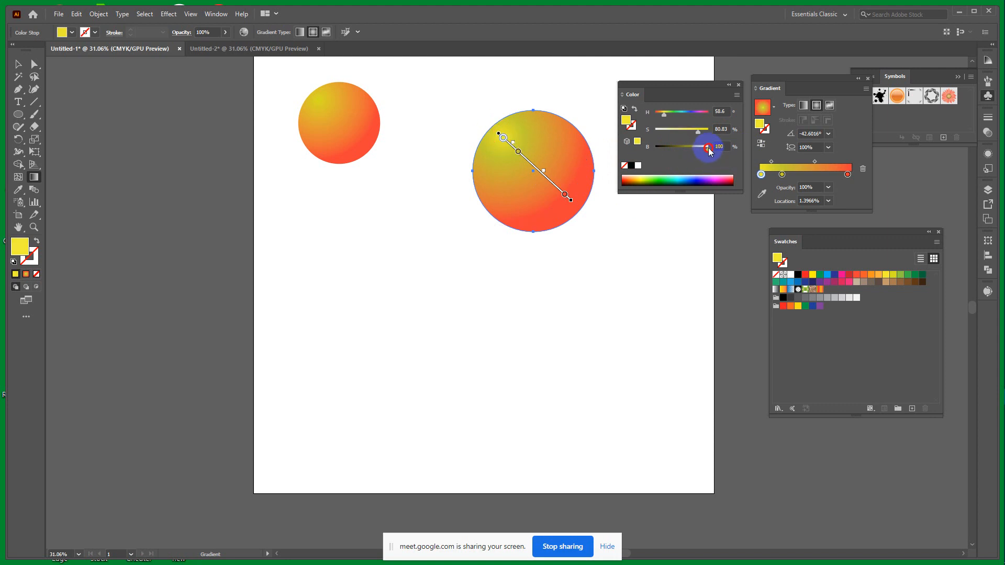
click(709, 148)
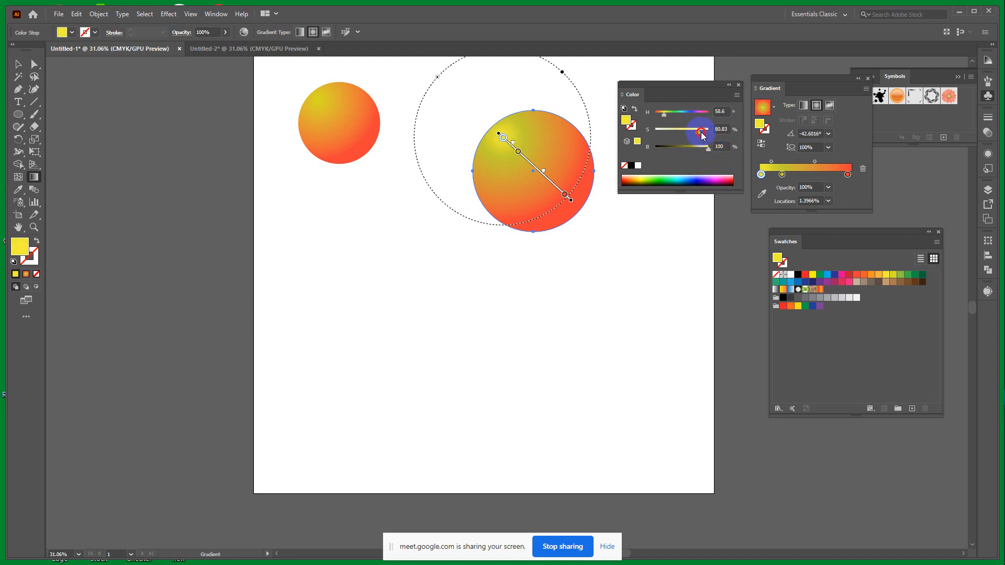
drag(702, 135, 704, 131)
click(15, 65)
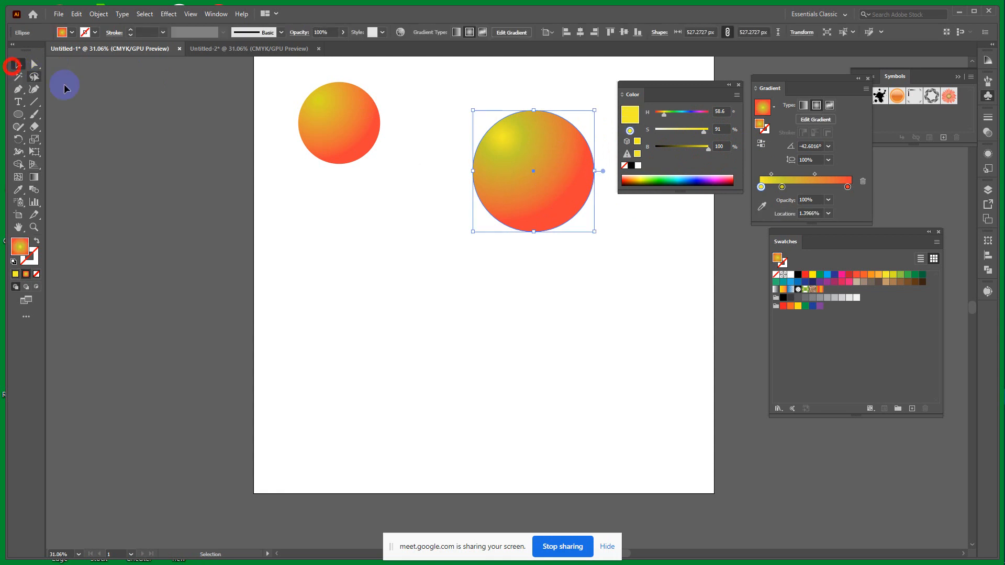
click(395, 360)
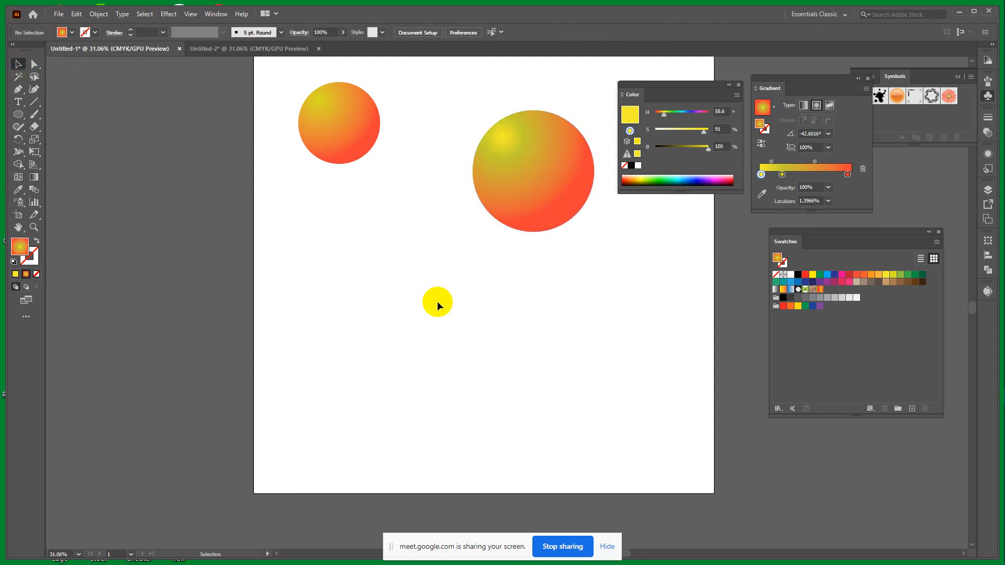
Step: Reselect the larger circle, set its first yellow stop to 100% saturation and about 89% brightness, and deselect it
click(507, 144)
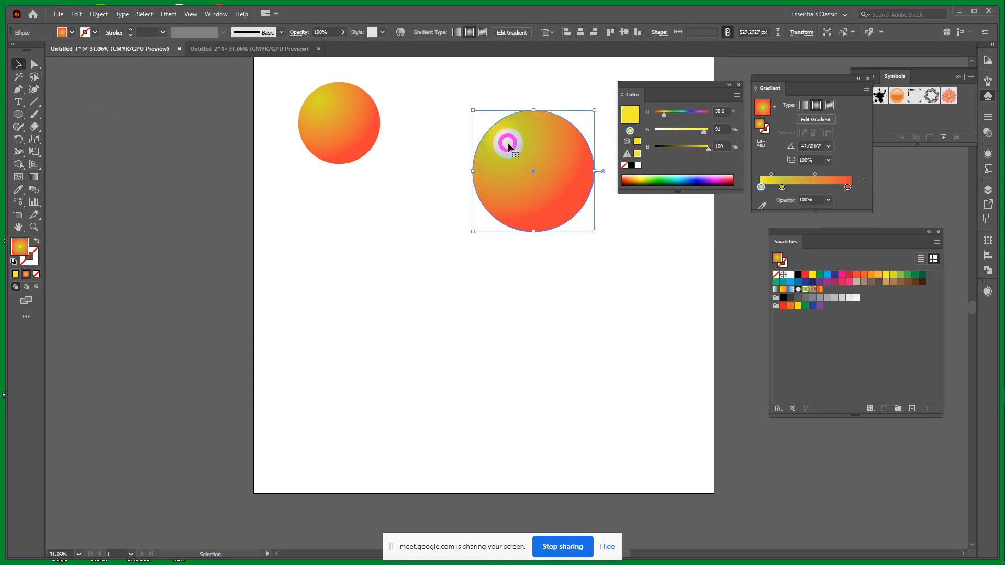
click(34, 179)
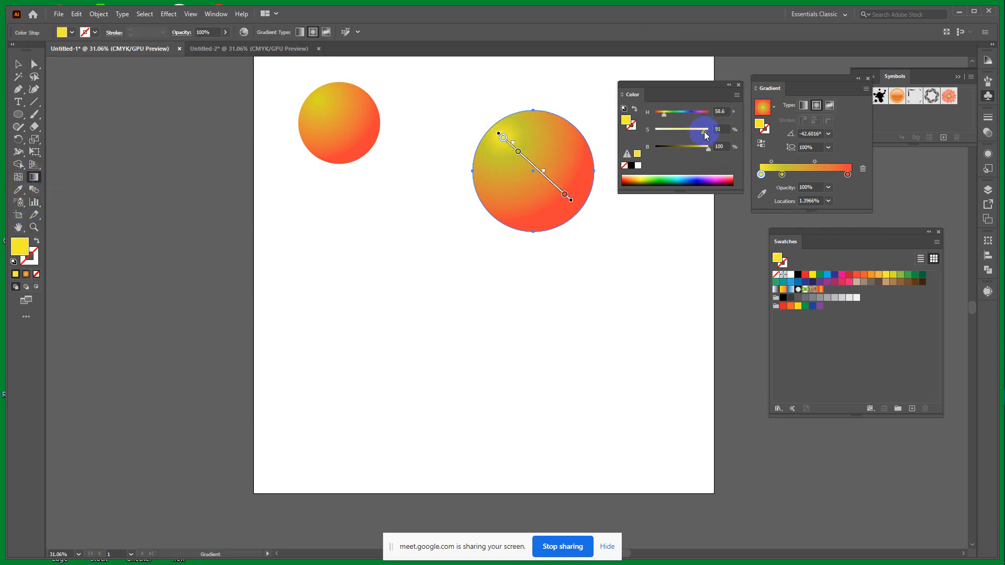
drag(705, 135, 703, 151)
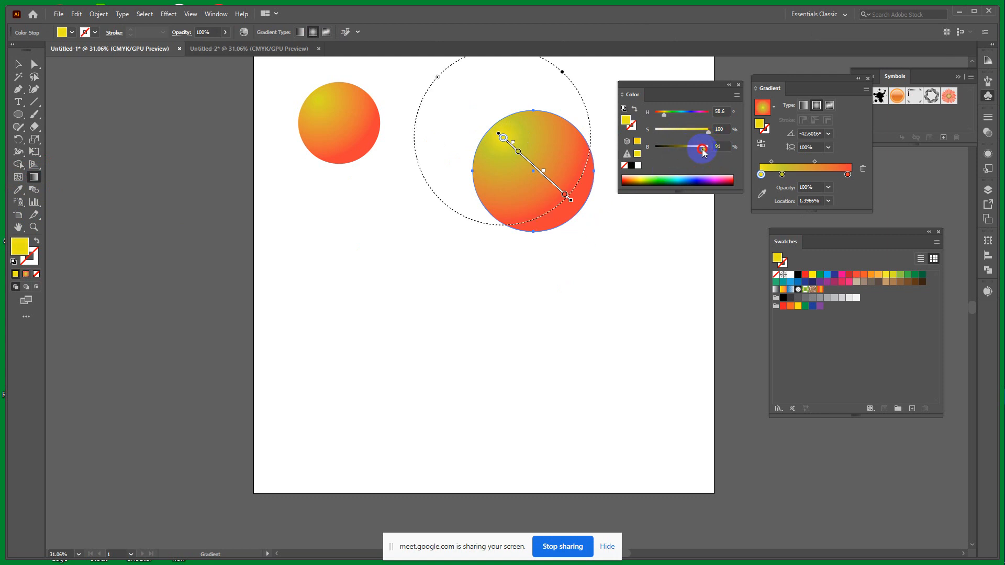
click(171, 112)
click(18, 63)
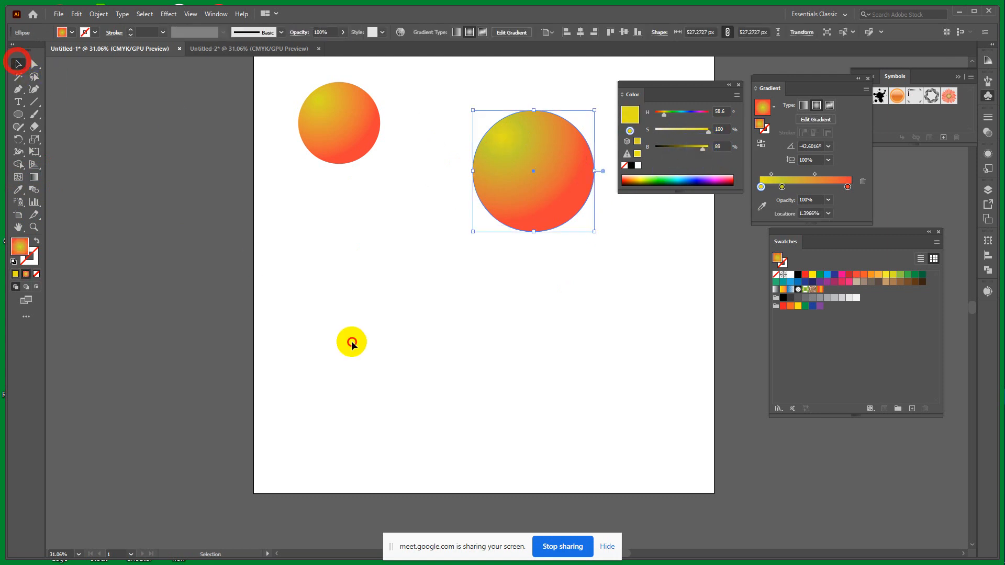
click(351, 343)
Step: Move the larger circle nearer to the small one and delete it from the artboard
drag(534, 179, 485, 155)
click(583, 332)
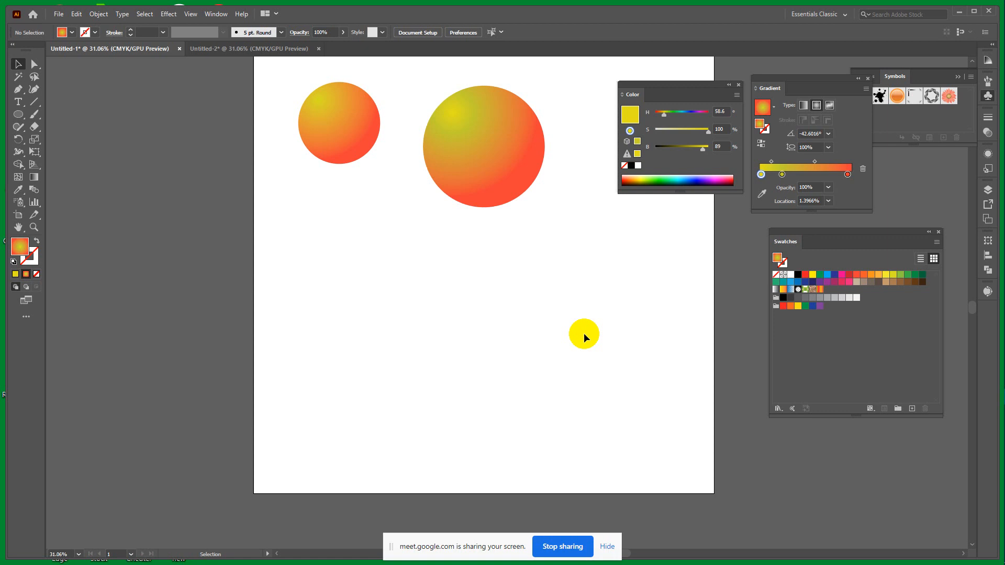
drag(516, 142, 506, 270)
key(Delete)
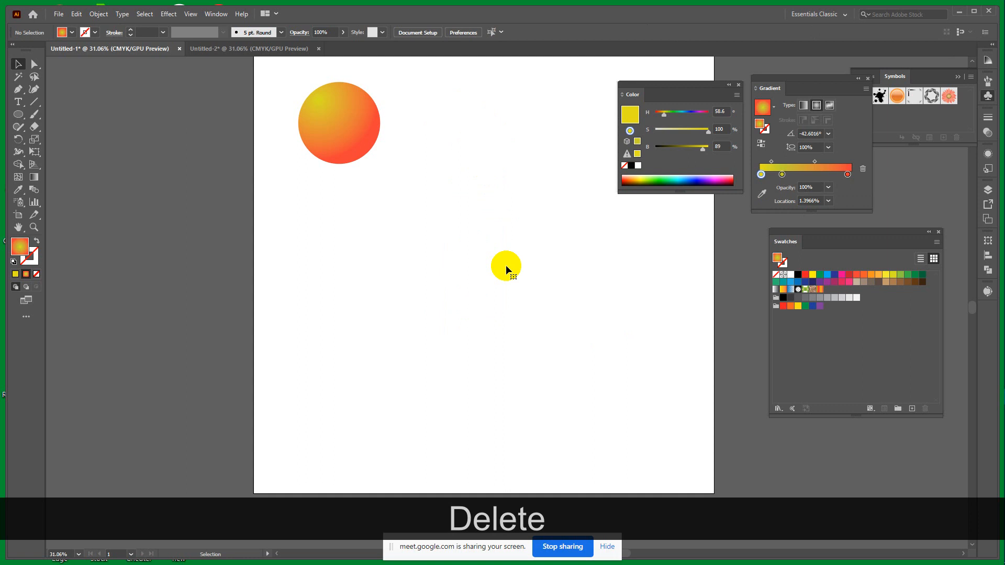
Step: Draw a square about 332 px wide with the Rectangle tool, below the gradient circle
click(36, 124)
drag(19, 114, 55, 118)
mouse_move(396, 239)
mouse_down()
mouse_move(460, 327)
mouse_move(435, 273)
mouse_up()
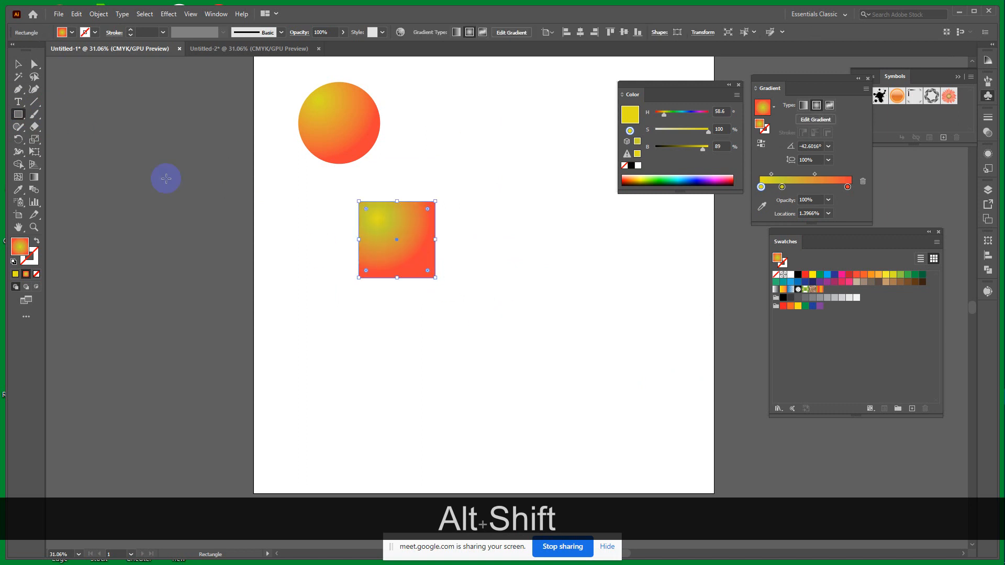
Step: Switch the square to a solid fill and try light blue, CMYK Blue and brown swatches, ending with light brown
click(16, 274)
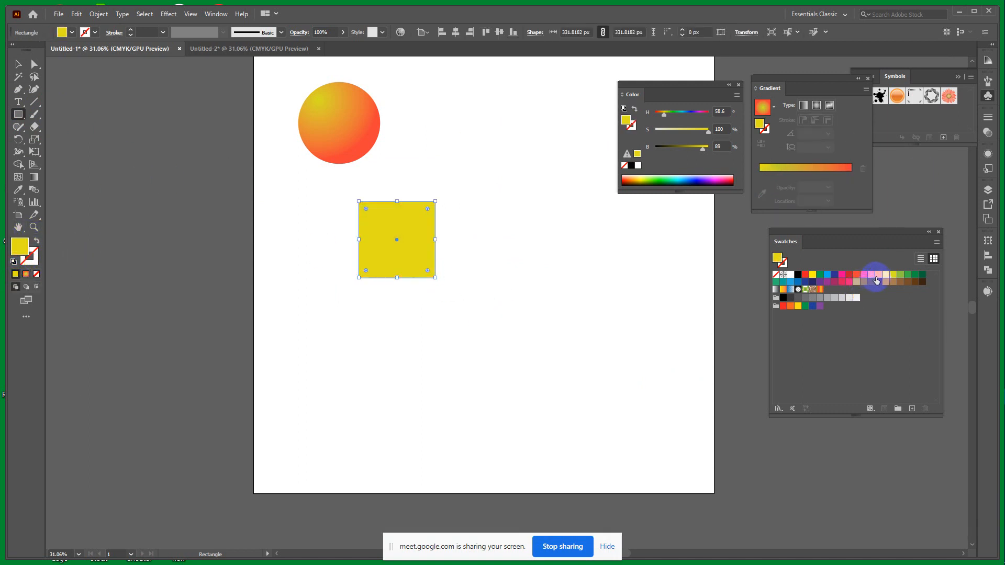
click(827, 275)
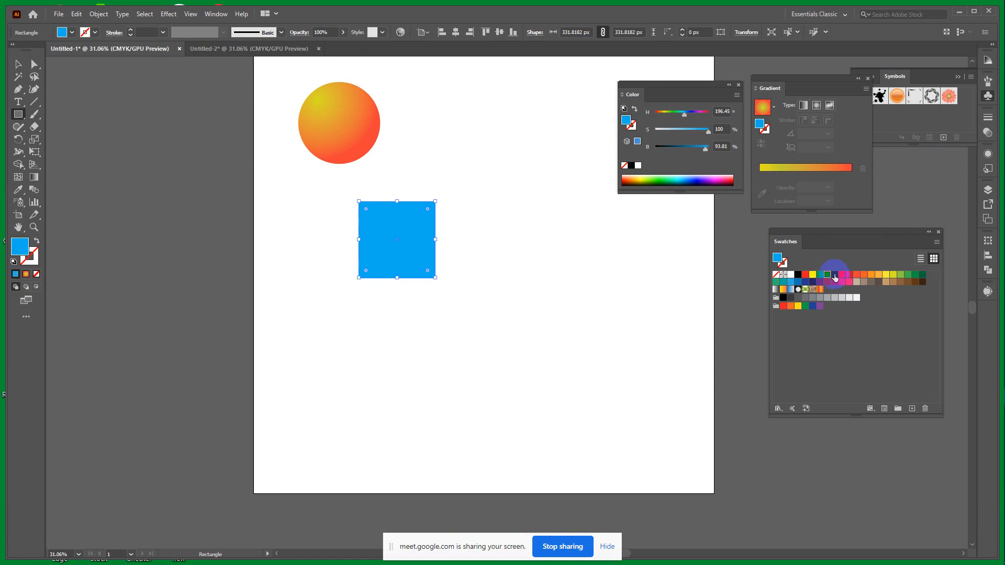
click(834, 275)
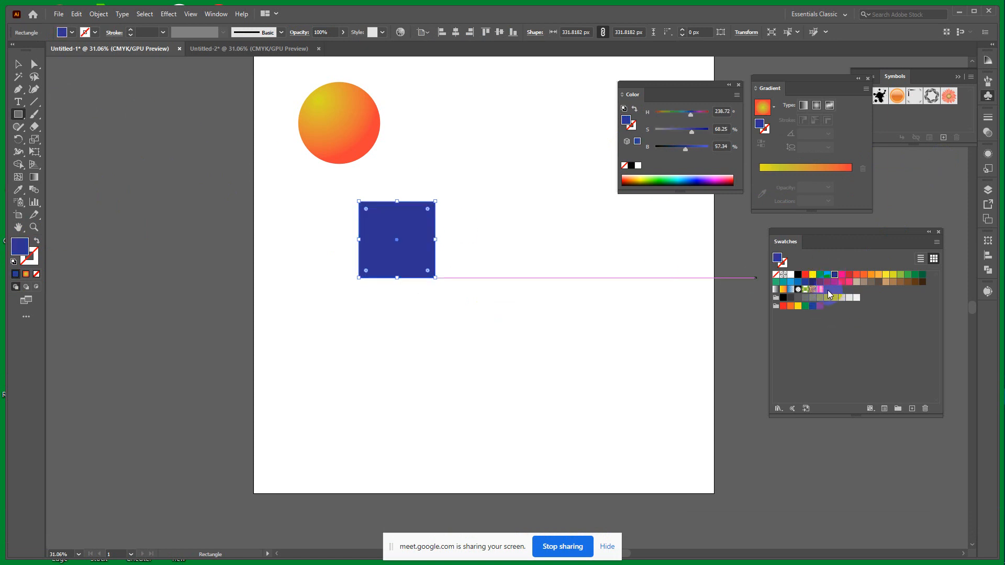
click(899, 282)
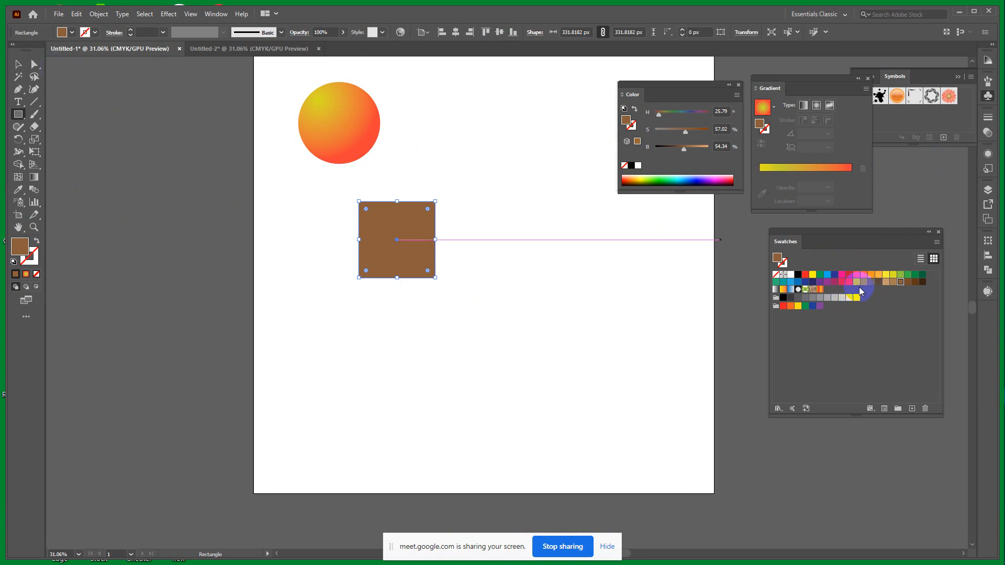
click(886, 281)
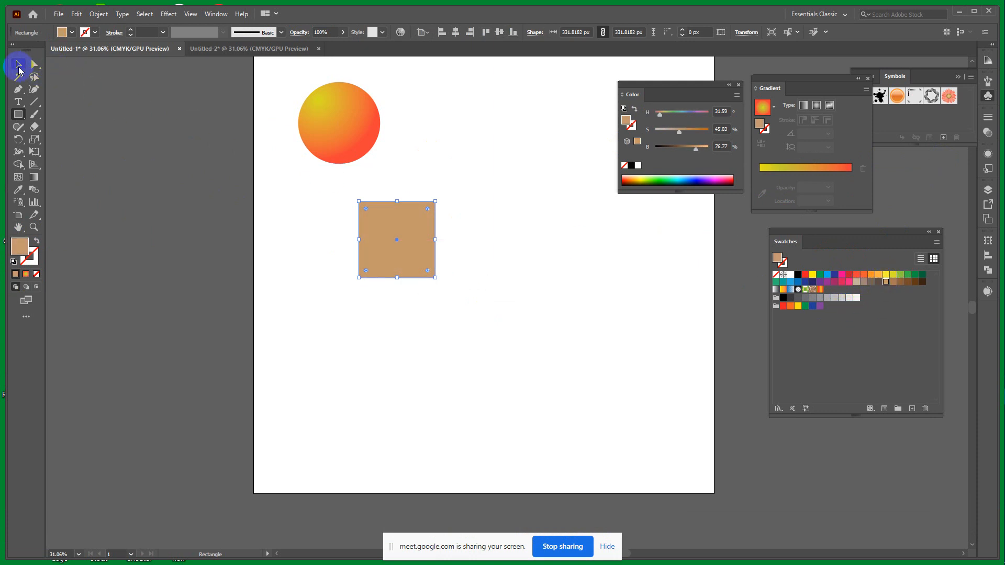
Step: Duplicate the square horizontally so the copy's edge touches the original, and select both squares
click(19, 65)
drag(475, 250, 489, 243)
drag(595, 336, 175, 253)
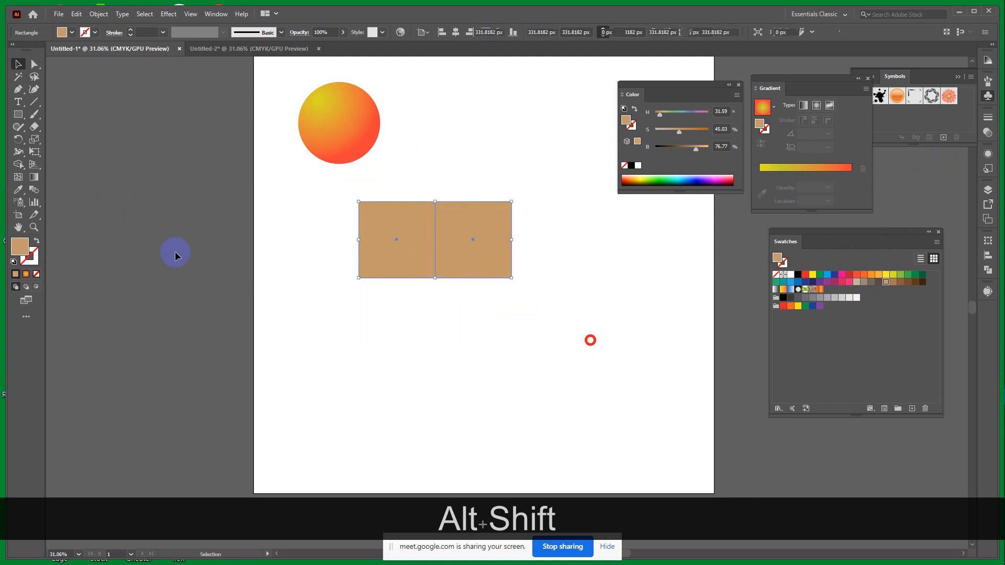
Step: Give both squares the default white fill and black stroke, and move the pair lower on the artboard
click(32, 263)
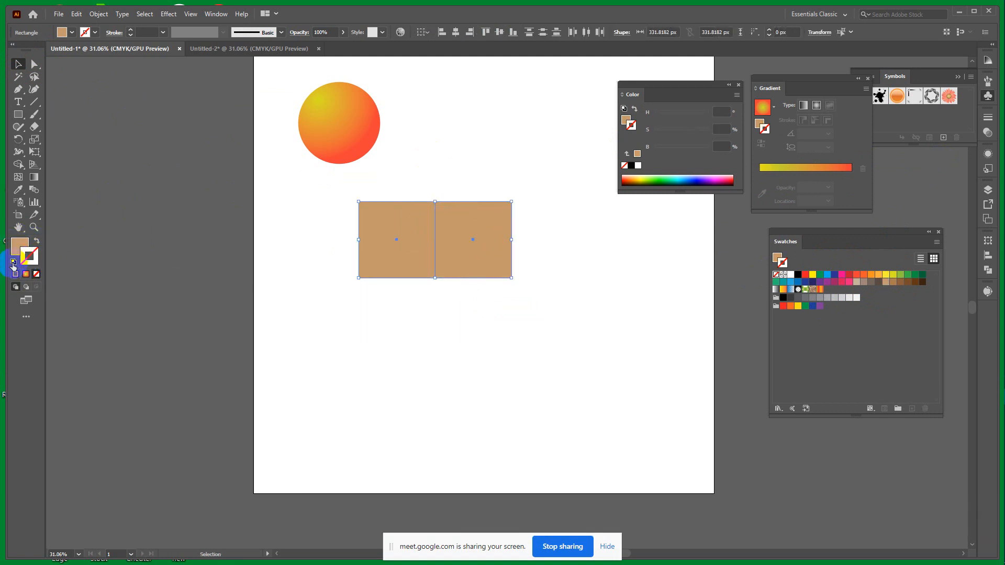
click(13, 261)
click(357, 392)
key(space)
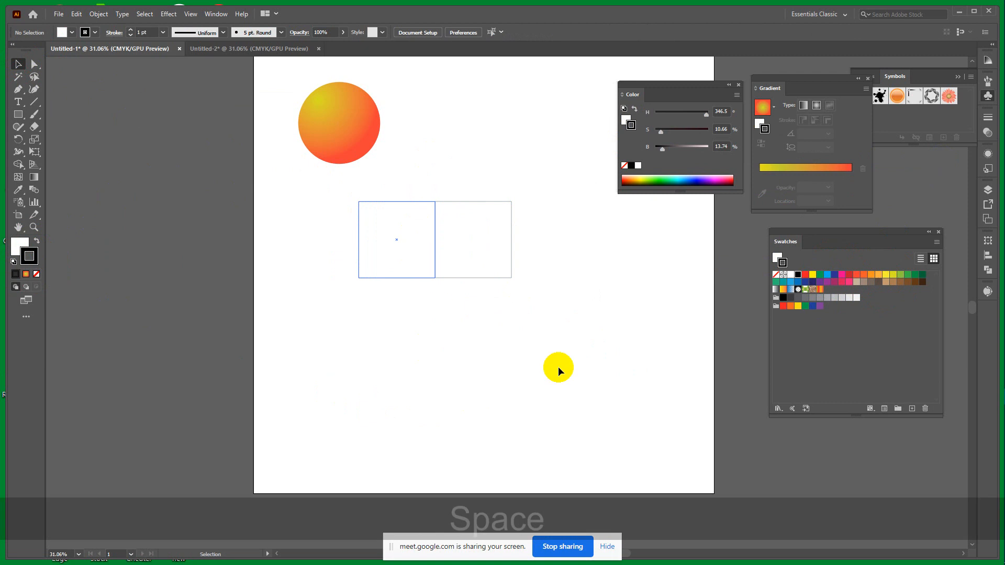
drag(559, 369, 428, 362)
click(624, 383)
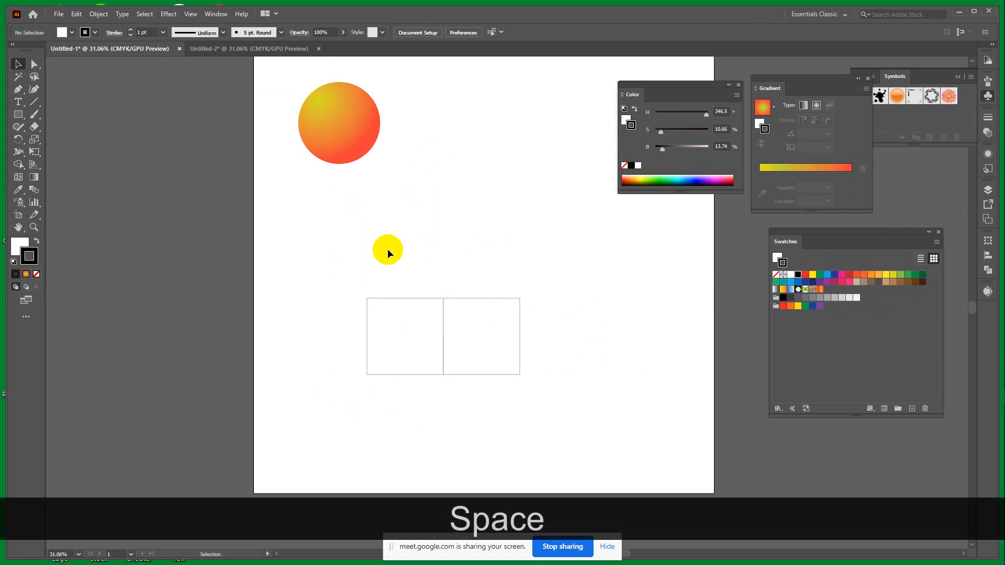
Step: Duplicate the left square directly above itself and switch to the Direct Selection tool
click(397, 338)
drag(415, 299, 413, 220)
click(34, 64)
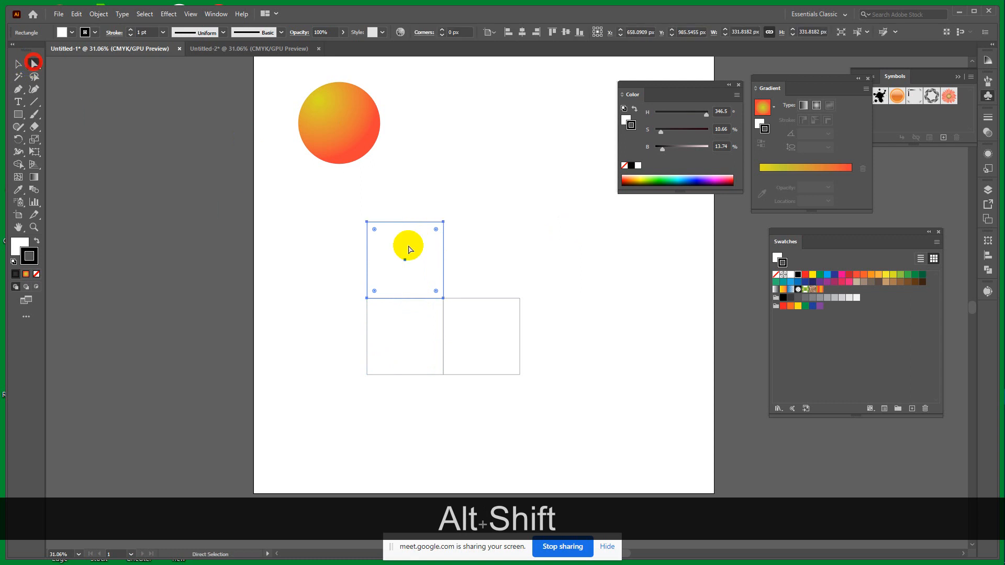
drag(325, 195, 545, 246)
drag(427, 225, 481, 263)
key(ctrl+z)
Step: Skew the right square's outer edge and the top square's upper edge inward so their corners meet
click(520, 299)
drag(344, 201, 503, 234)
drag(438, 223, 475, 264)
Step: Move the leftmost anchors of the left and top faces inward to complete the box, and raise the bottom anchors to shorten it
drag(315, 227, 409, 405)
drag(368, 297, 413, 267)
drag(532, 403, 350, 336)
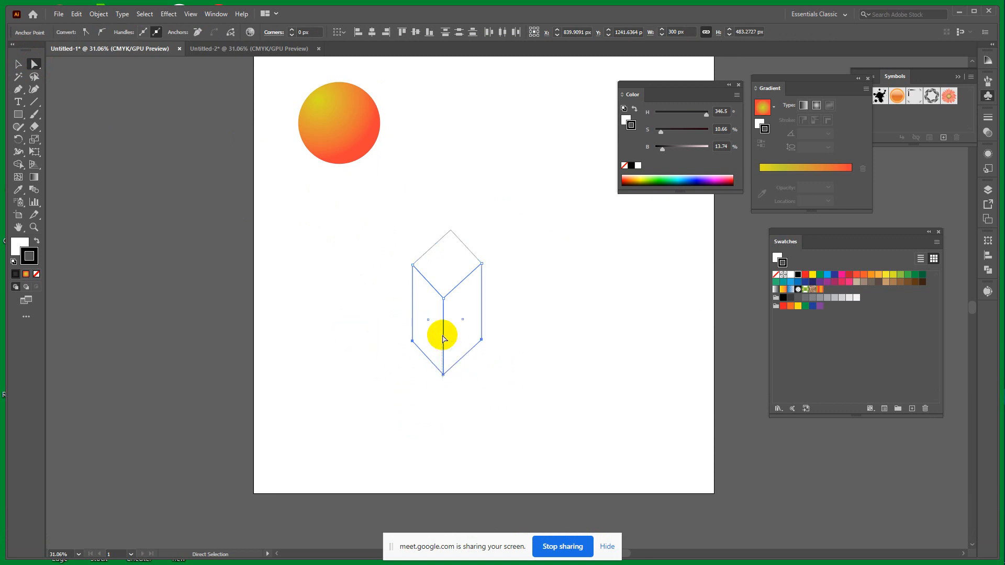
drag(542, 386, 374, 340)
drag(443, 374, 443, 335)
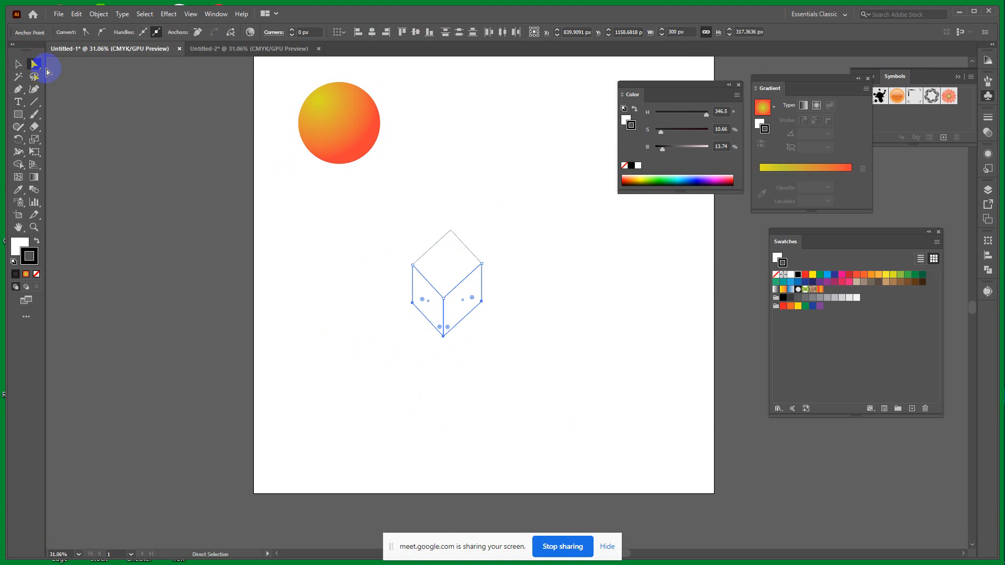
Step: Move the box higher on the artboard and give all its faces a light brown fill with no stroke
click(19, 64)
drag(507, 345, 492, 241)
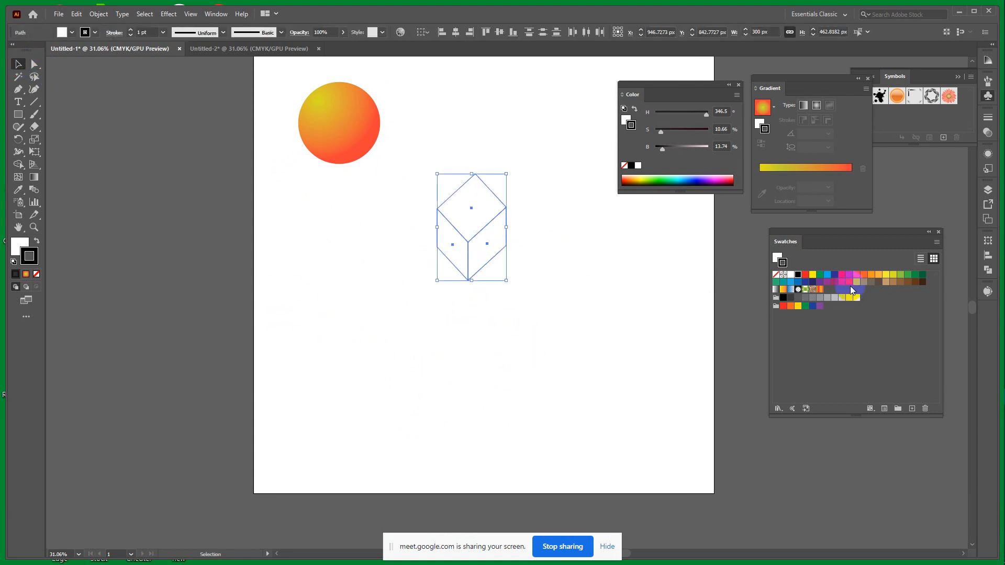
click(884, 284)
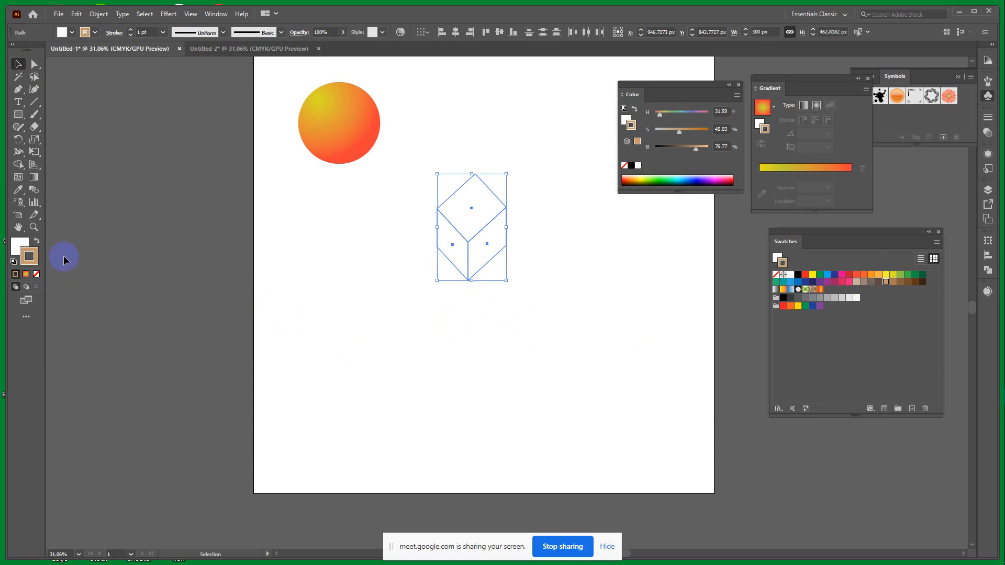
click(35, 243)
click(36, 274)
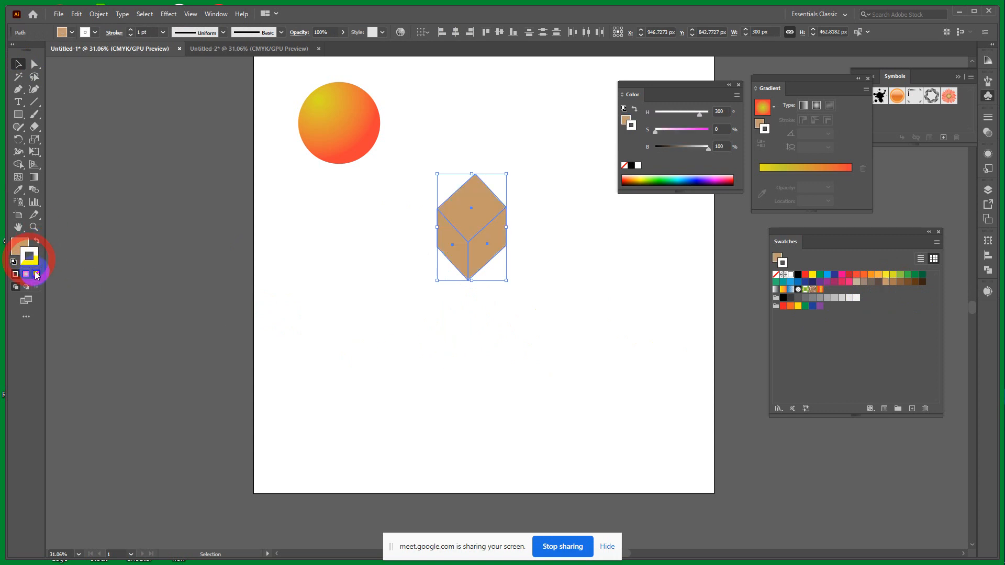
click(459, 407)
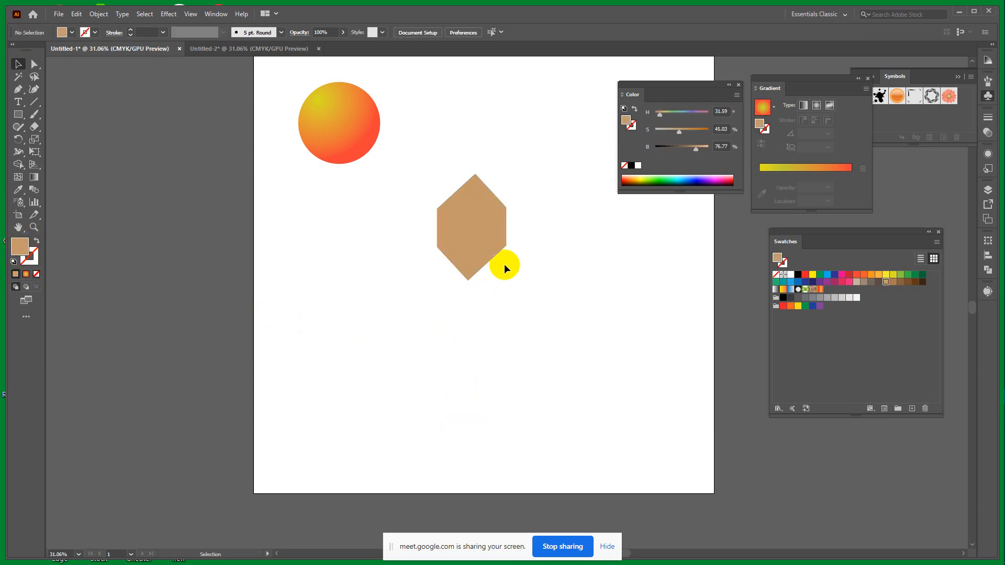
Step: Select the box's top, right and left faces in turn and examine the uniformly coloured box at a larger view
click(497, 241)
click(472, 190)
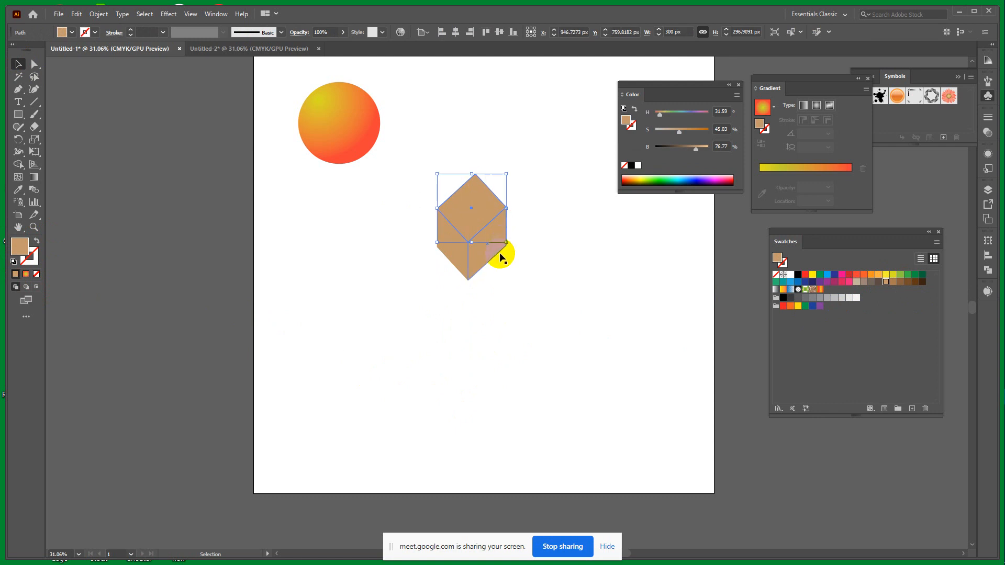
click(500, 299)
click(482, 244)
click(455, 247)
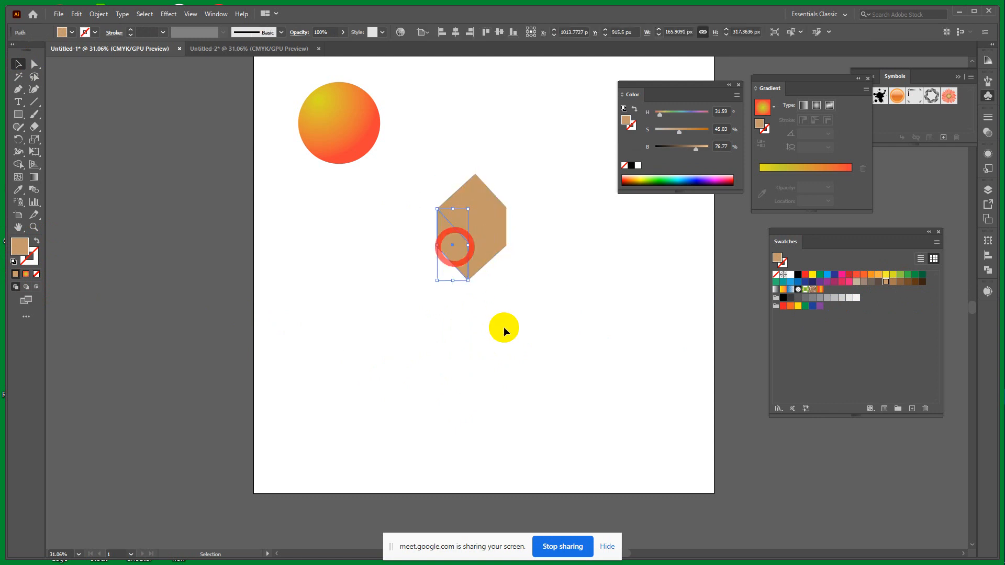
click(505, 330)
key(ctrl)
key(ctrl+equal)
key(ctrl+equal)
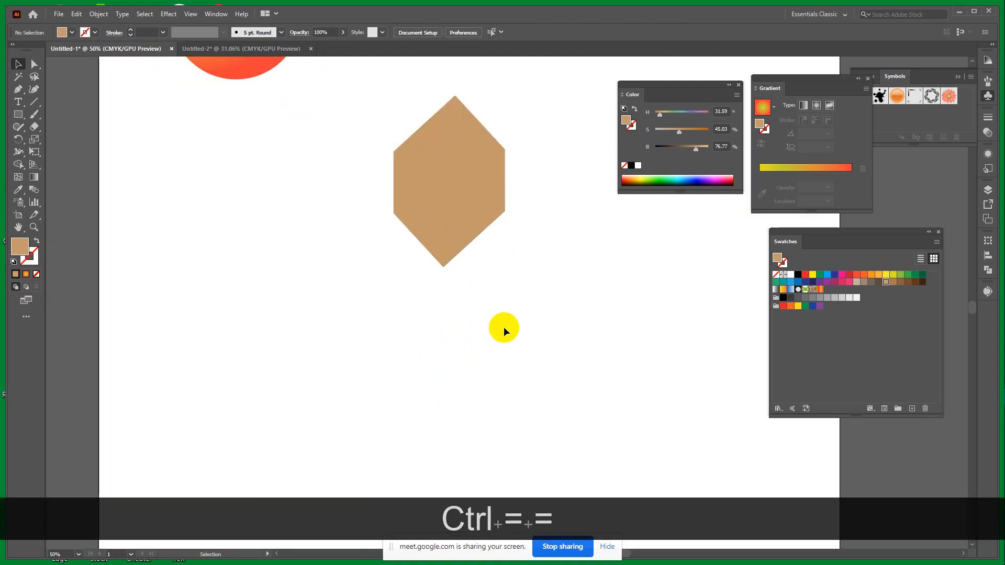
Step: Give all three faces of the box a dark grey 545454 outline and deselect them
drag(360, 74, 555, 278)
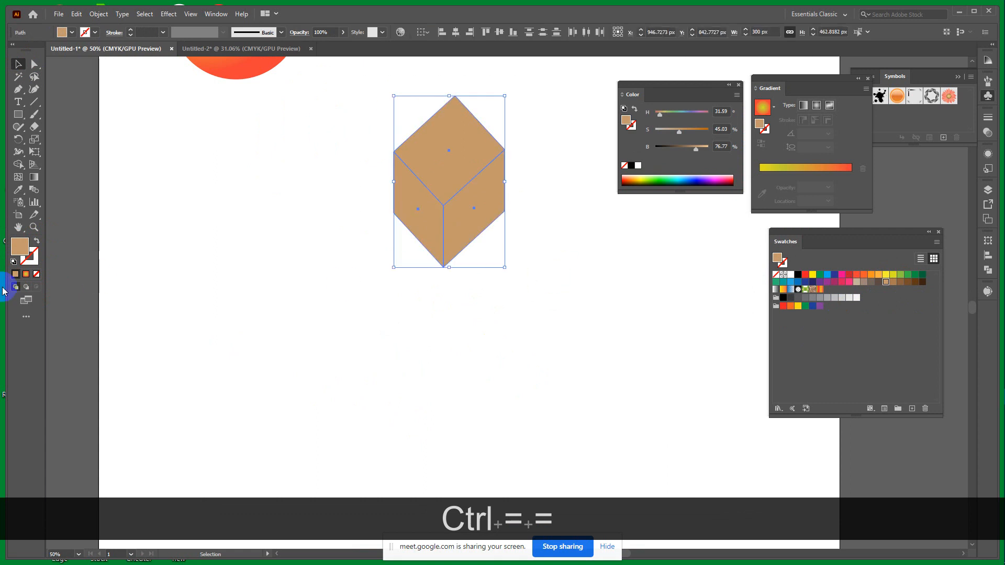
double_click(37, 265)
mouse_move(161, 201)
mouse_down()
mouse_move(101, 146)
mouse_move(81, 212)
mouse_up()
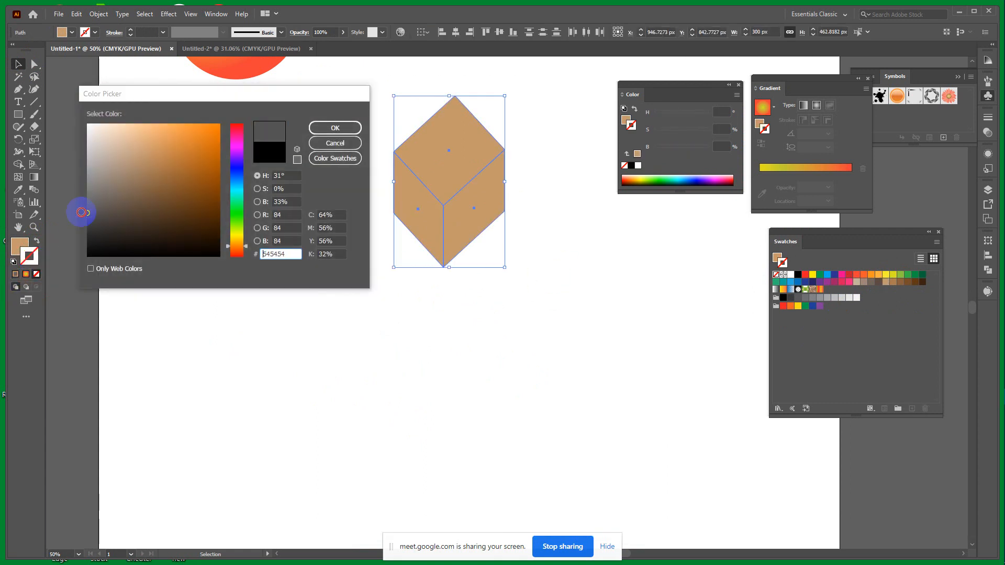
click(349, 126)
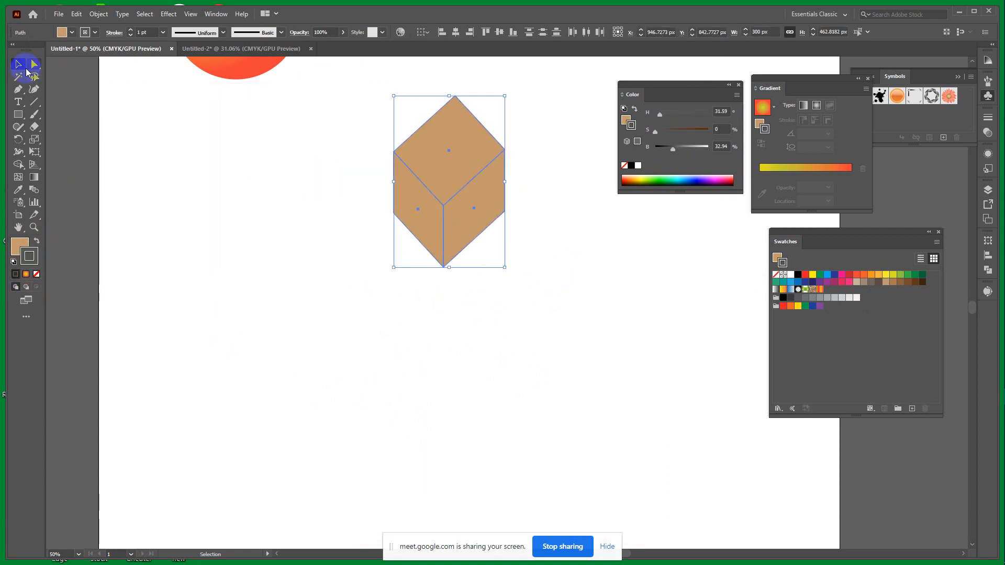
click(279, 299)
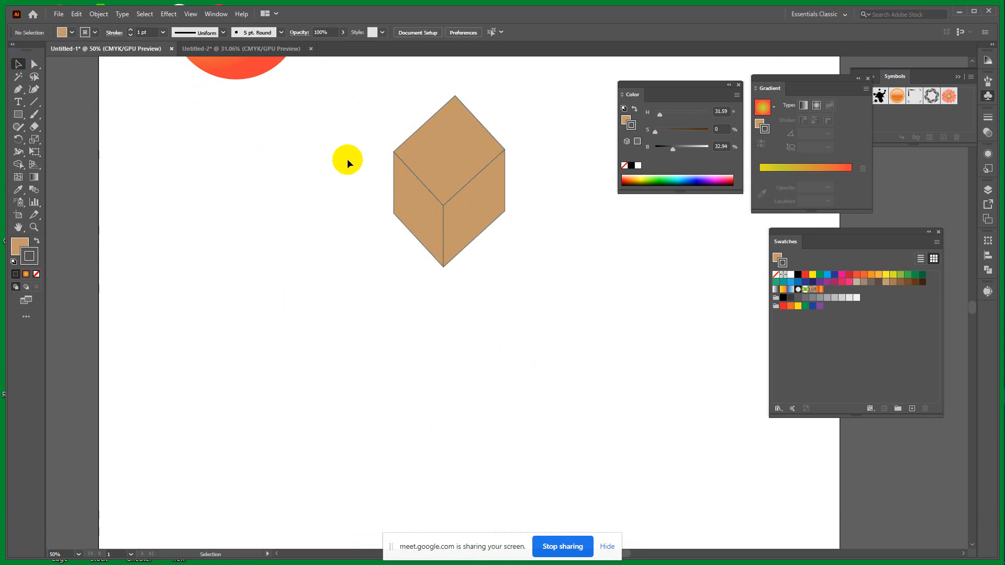
Step: Remove the outline from all three faces of the box and make the fill the active attribute
drag(343, 134, 551, 325)
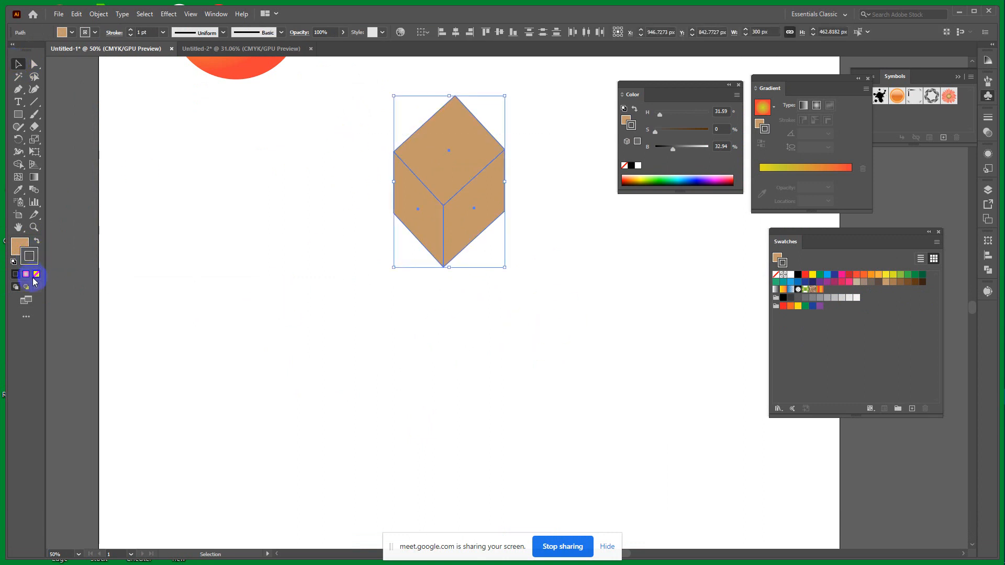
click(38, 277)
click(21, 244)
click(253, 332)
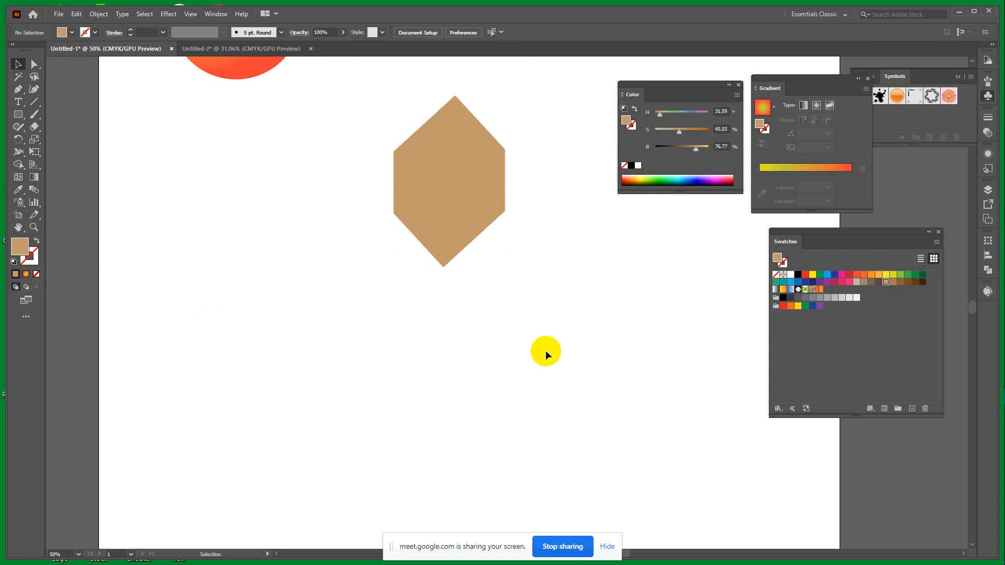
Step: Apply the radial gradient to the box's right face and replace its colour stops with two light brown stops
click(484, 203)
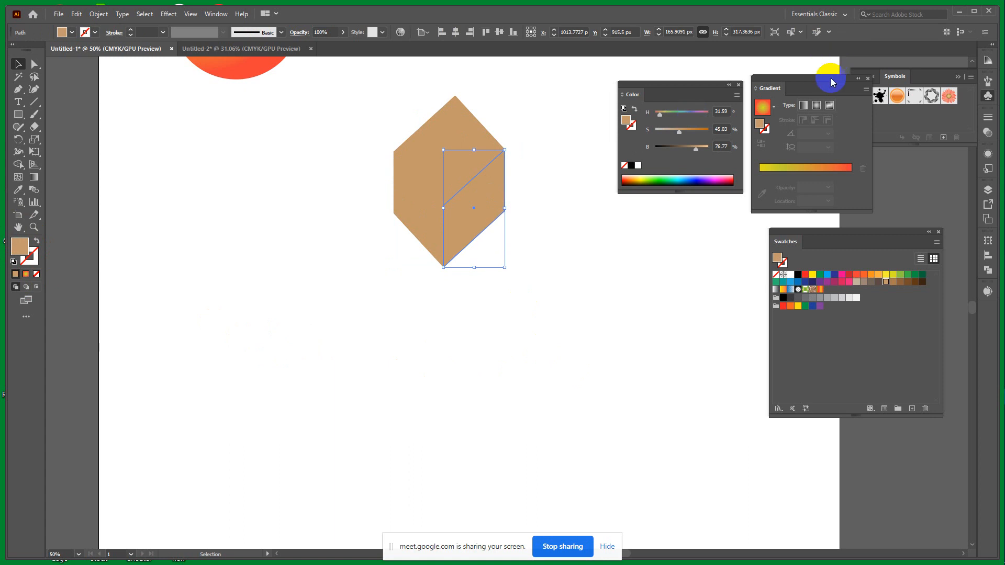
drag(809, 85, 663, 217)
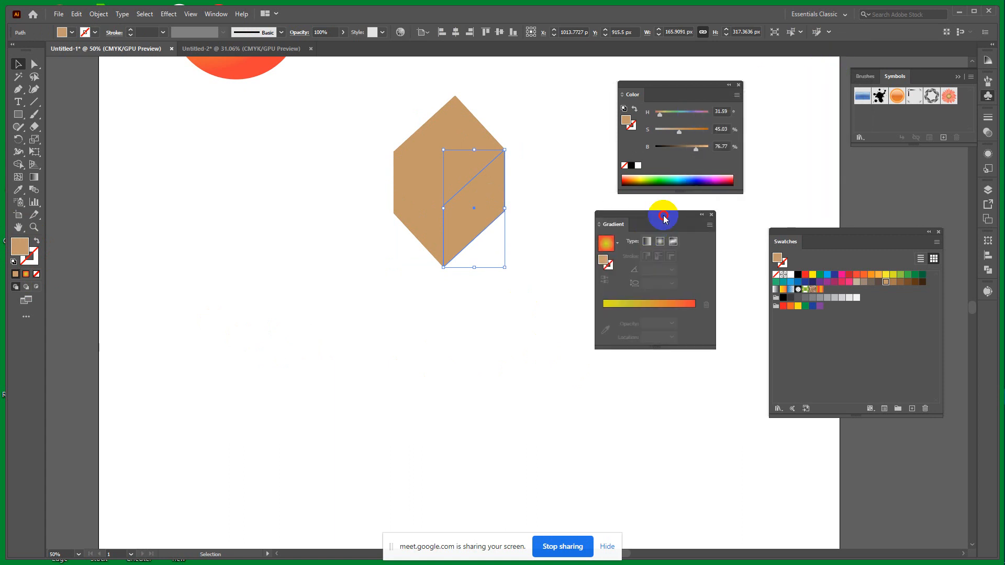
click(613, 307)
key(ctrl+z)
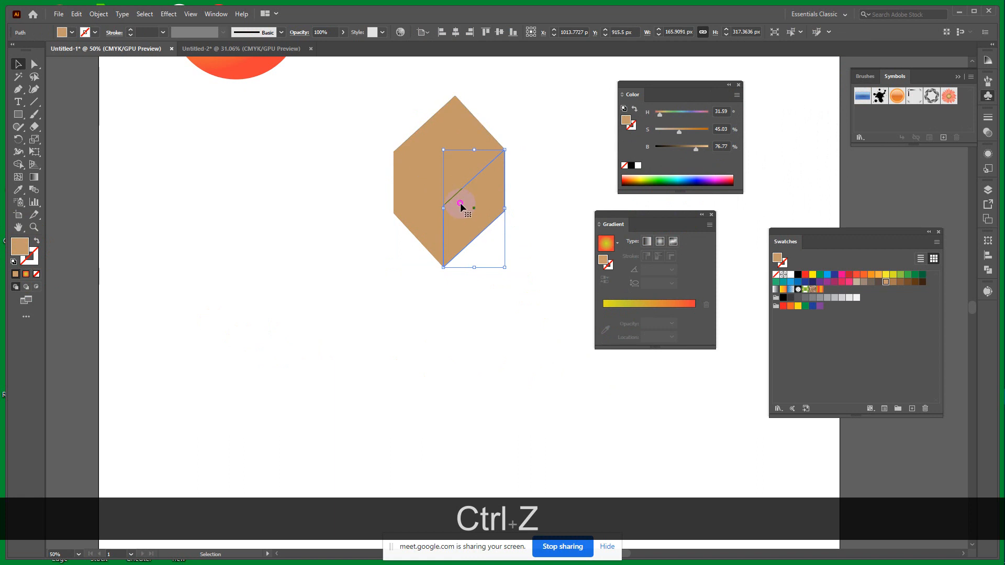
click(607, 312)
click(611, 324)
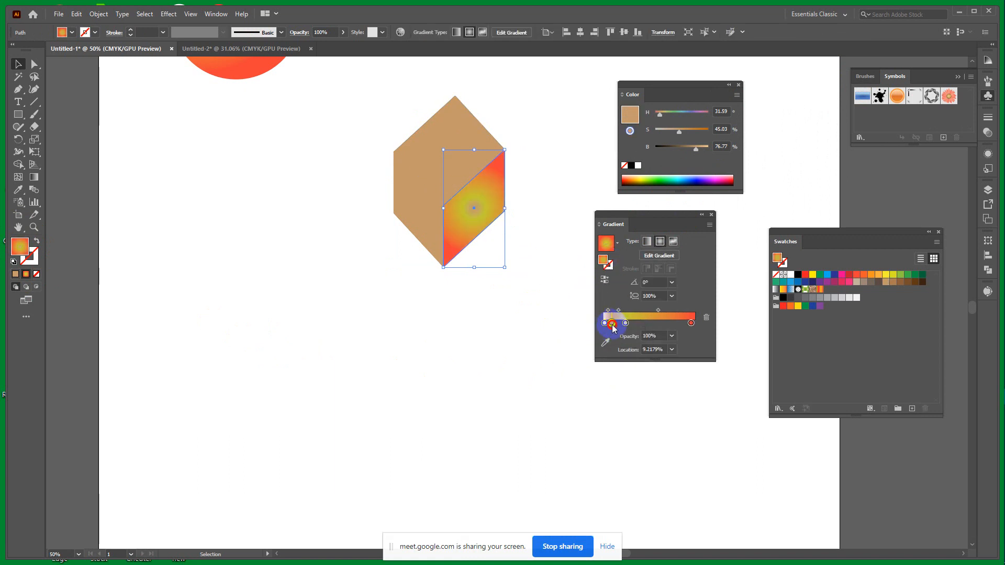
drag(626, 324, 694, 323)
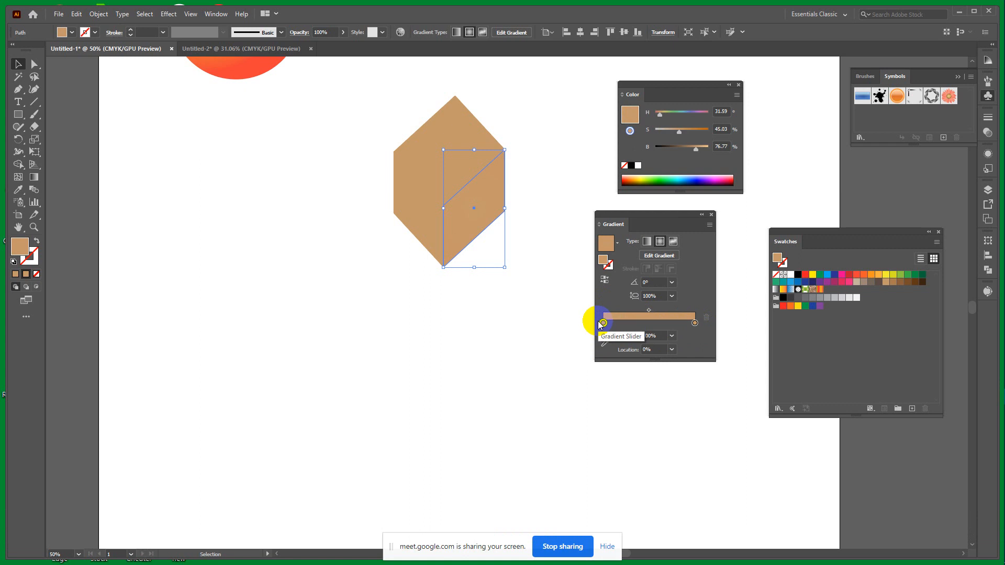
Step: Fill all three faces of the box with the CMYK Blue swatch
drag(349, 90, 491, 307)
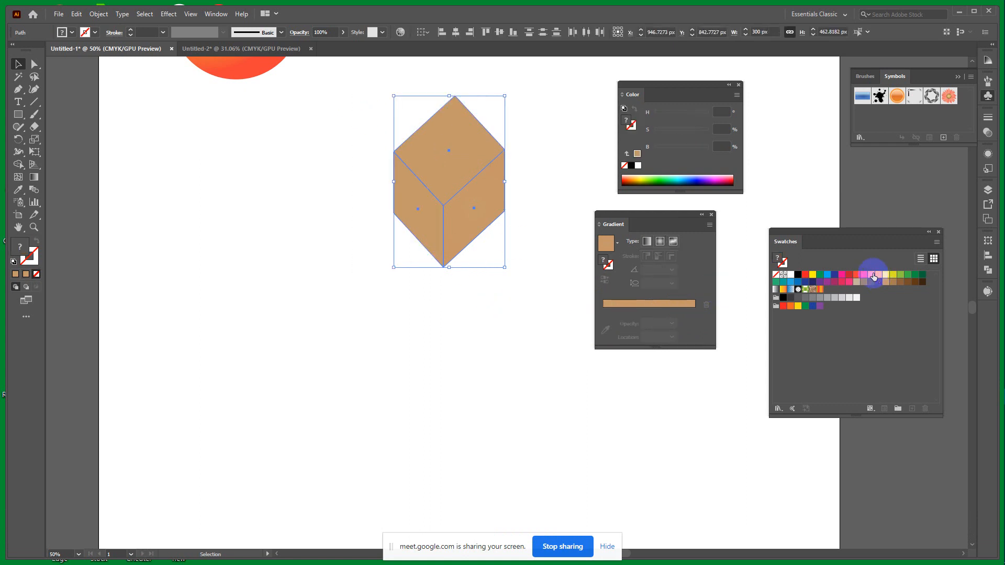
click(834, 274)
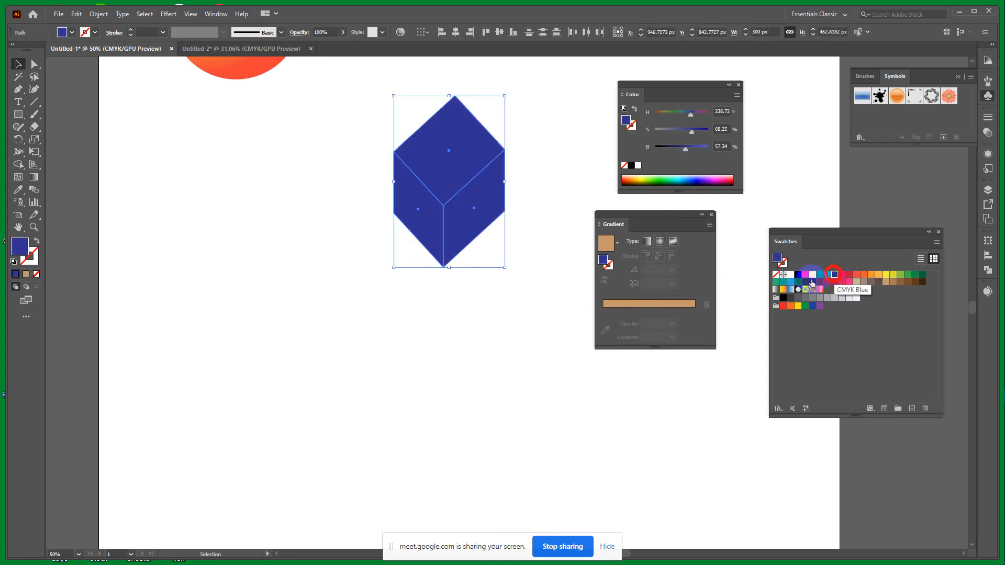
click(385, 319)
Step: Replace the light brown stops of the three faces' radial gradient with two CMYK Blue stops at the ends
drag(409, 99, 402, 75)
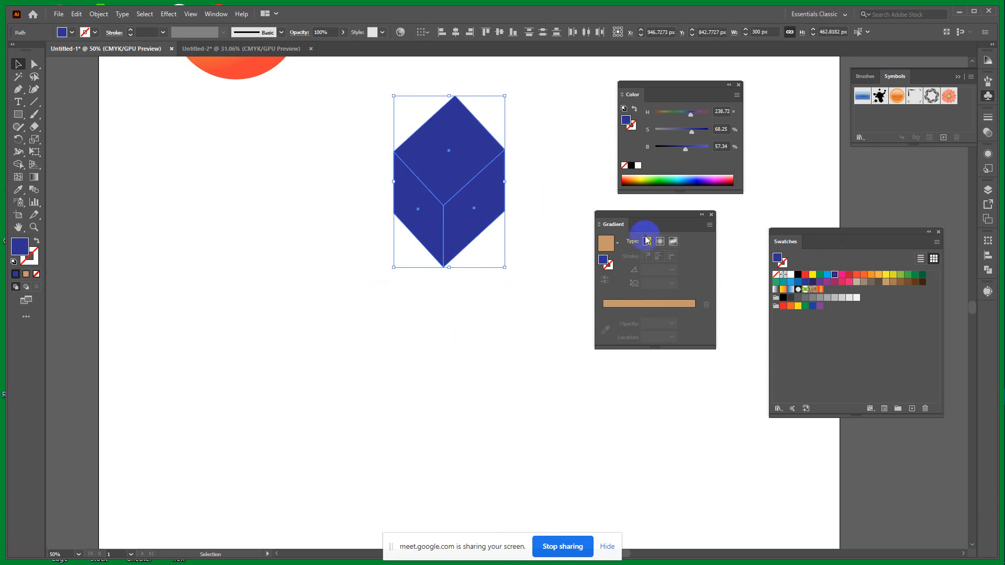
click(605, 304)
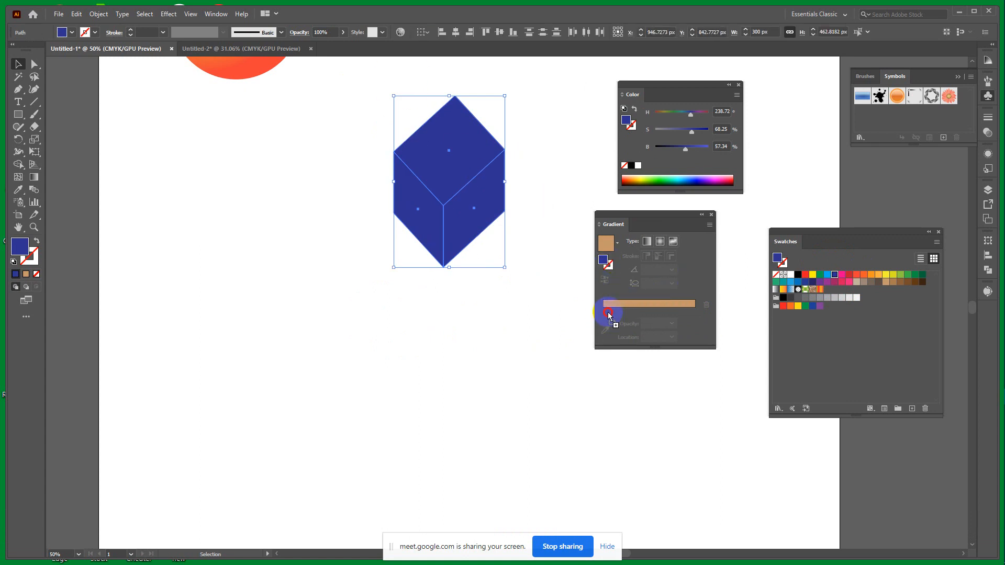
click(610, 313)
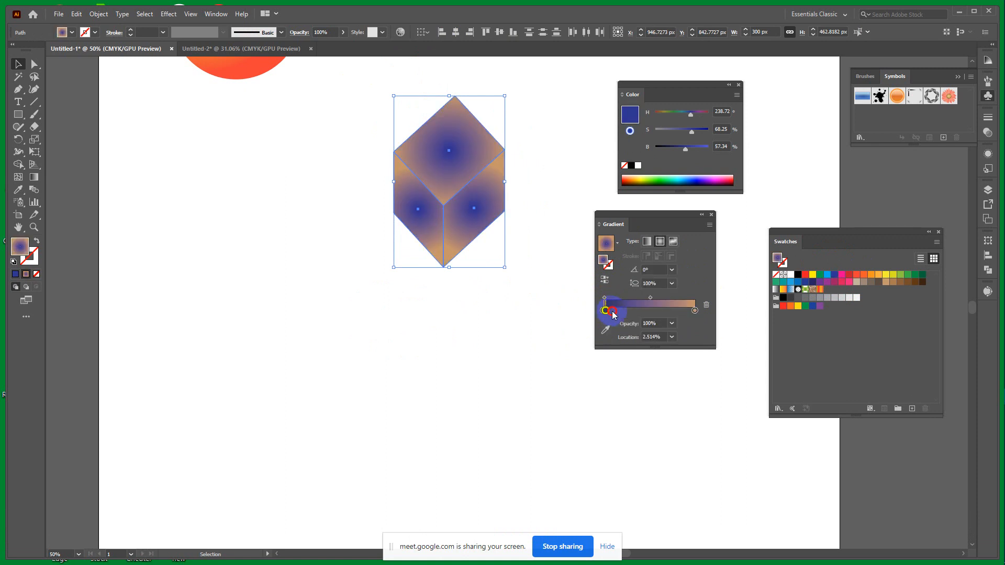
drag(613, 312, 621, 311)
click(603, 311)
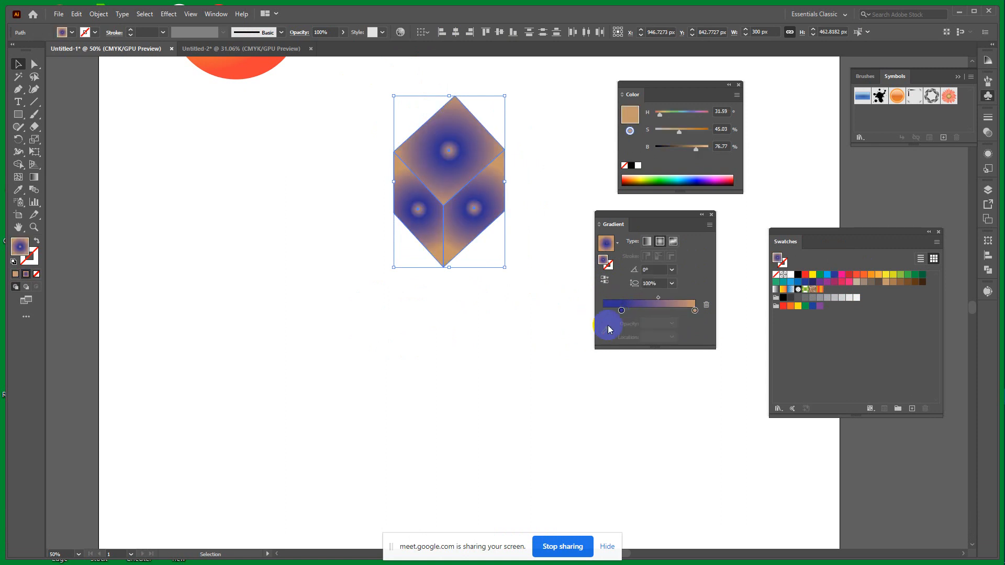
mouse_move(621, 311)
mouse_down()
mouse_move(603, 311)
mouse_move(633, 311)
mouse_up()
drag(697, 310, 701, 356)
click(604, 312)
drag(604, 311, 684, 356)
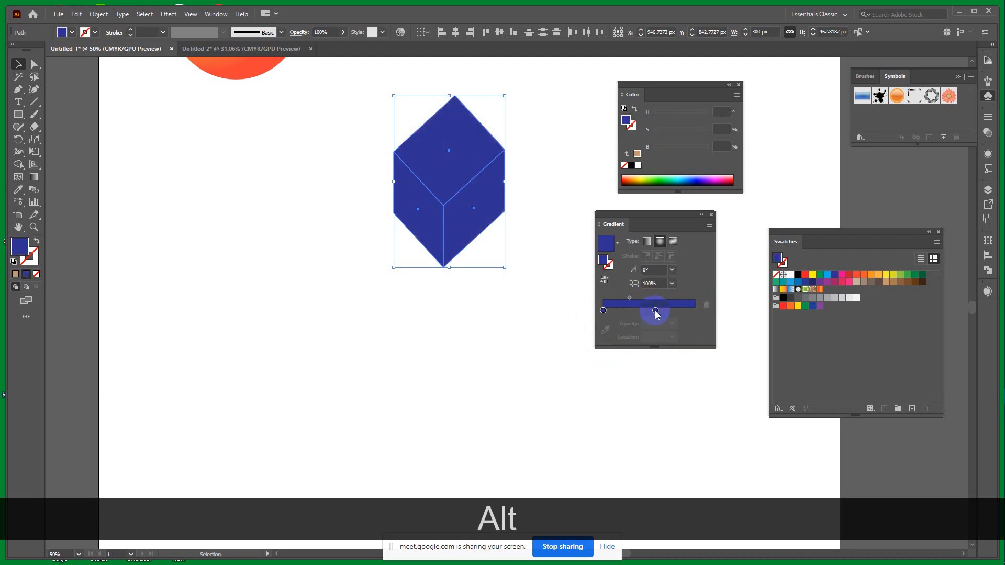
drag(655, 311, 696, 311)
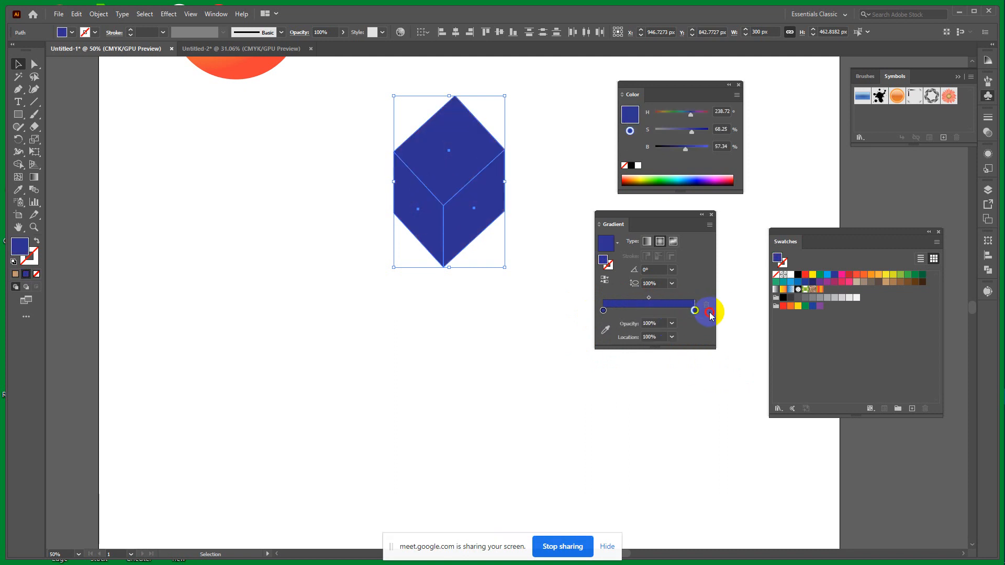
Step: Switch the gradient type to linear, then fill all three faces of the box with the orange swatch C=0 M=35 Y=85 K=0
click(645, 242)
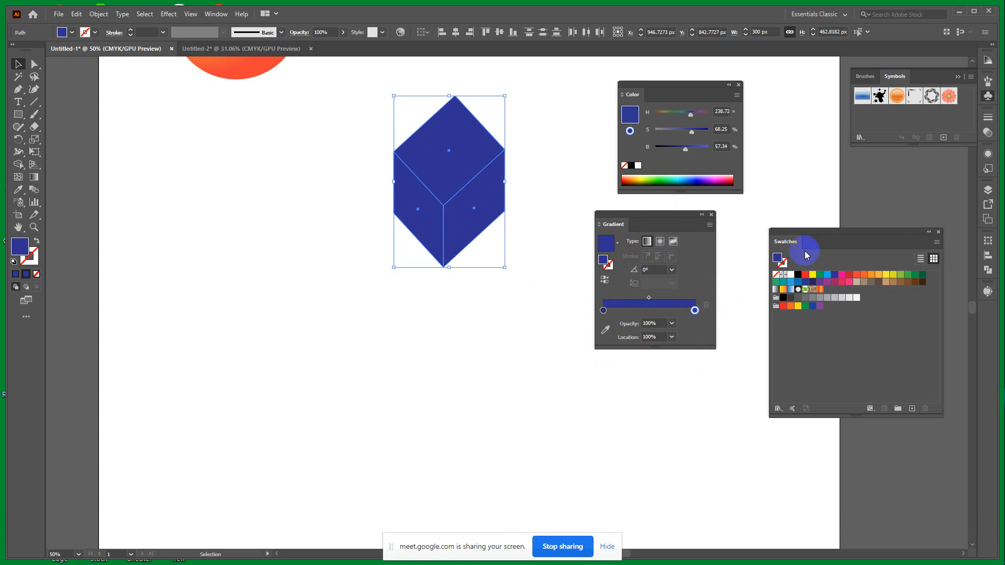
click(646, 336)
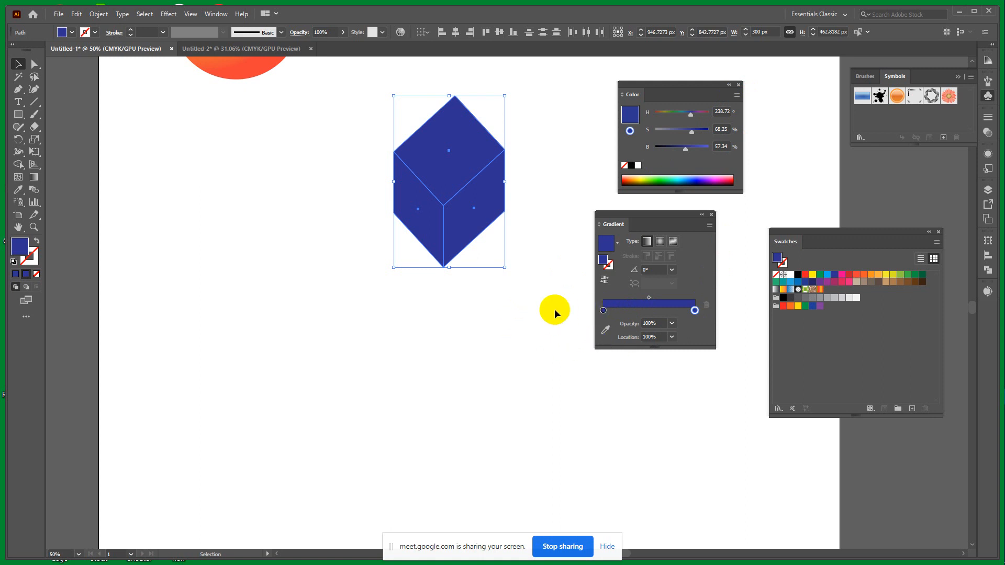
click(878, 275)
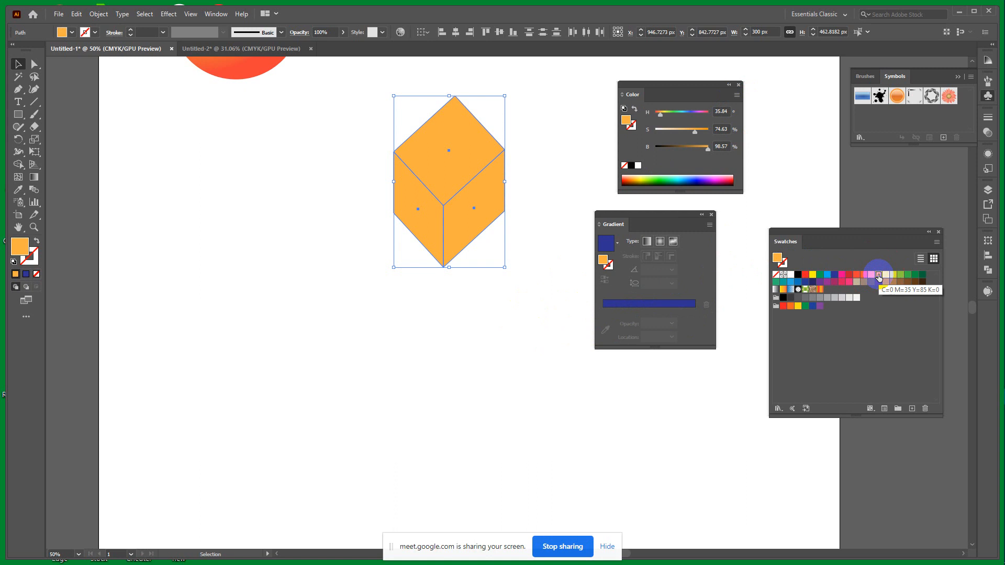
click(444, 321)
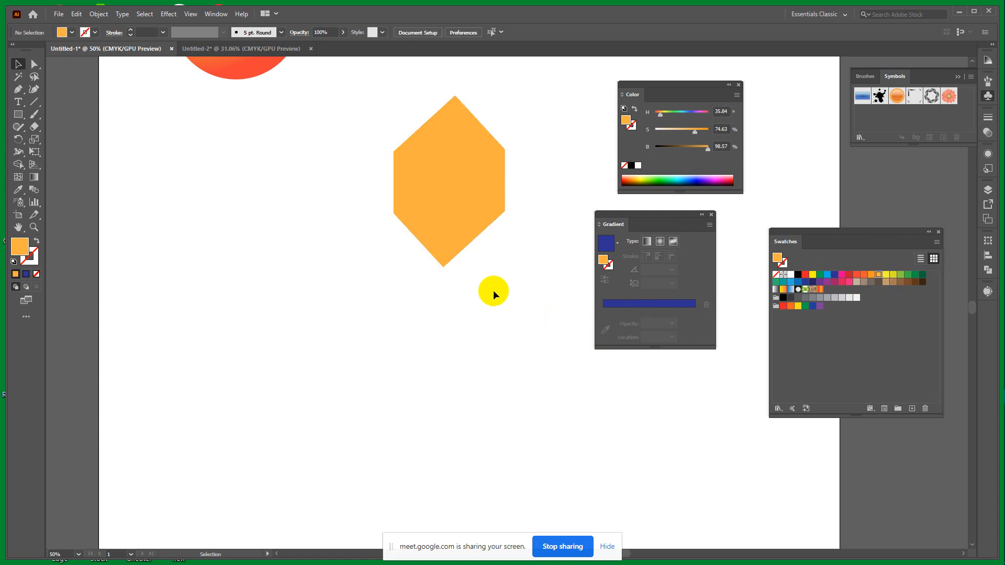
drag(494, 290, 362, 112)
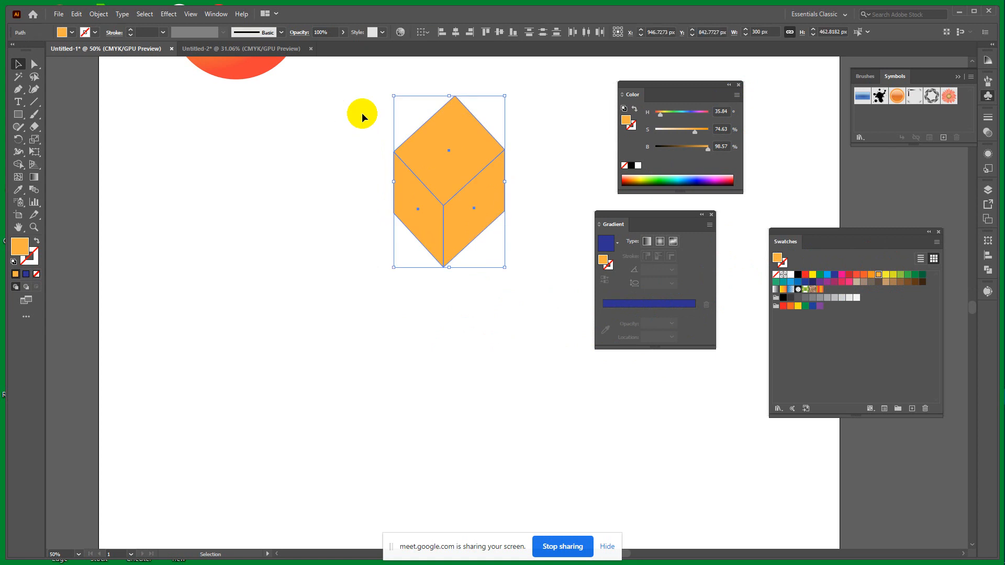
drag(500, 291, 323, 93)
click(489, 319)
drag(368, 70, 513, 288)
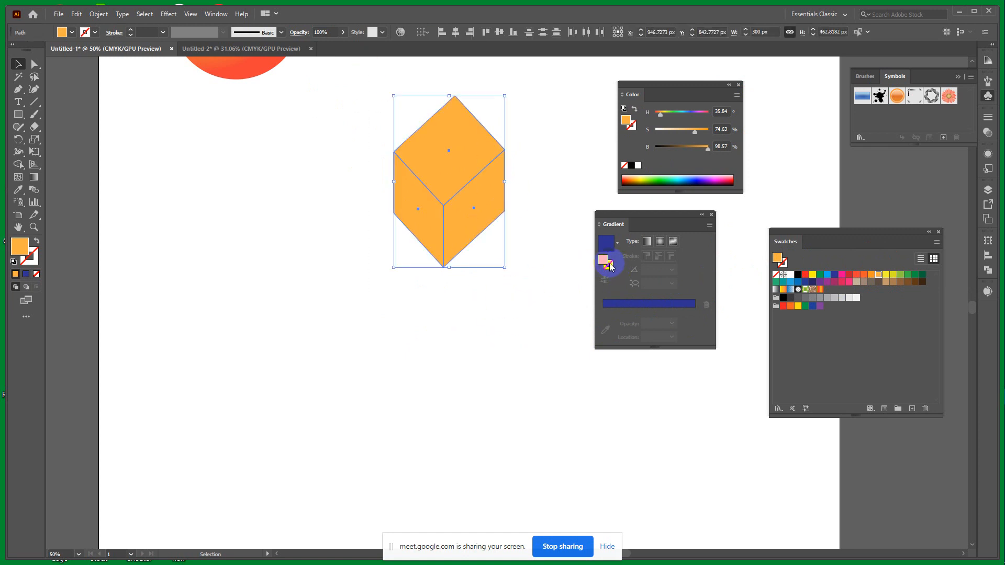
Step: Apply the linear gradient to all three faces and replace its blue stops with two orange stops at the ends
click(604, 308)
alt+drag(605, 313, 705, 355)
drag(651, 310, 695, 310)
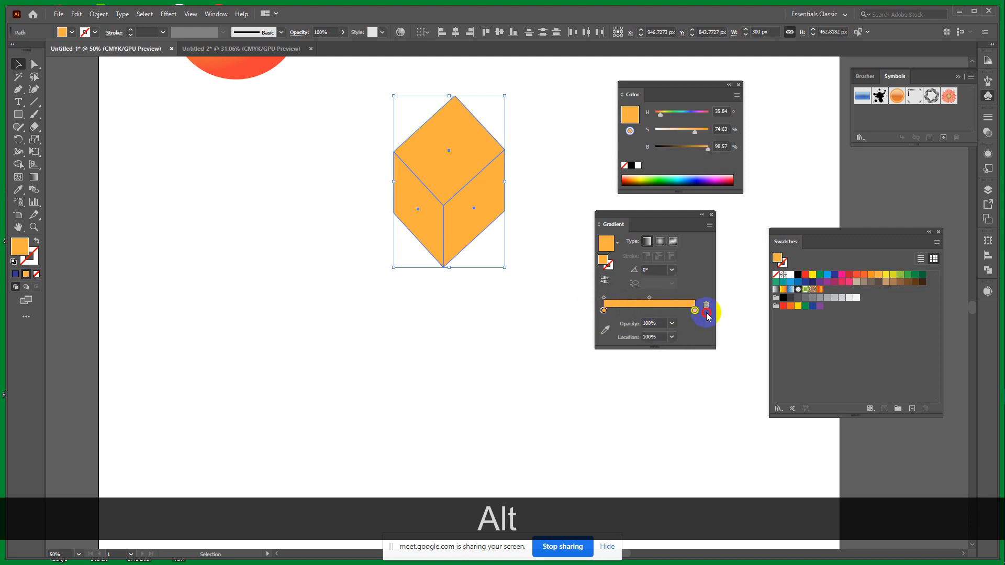
mouse_move(606, 311)
mouse_down()
mouse_move(637, 314)
mouse_move(534, 334)
mouse_move(634, 313)
mouse_move(601, 313)
mouse_up()
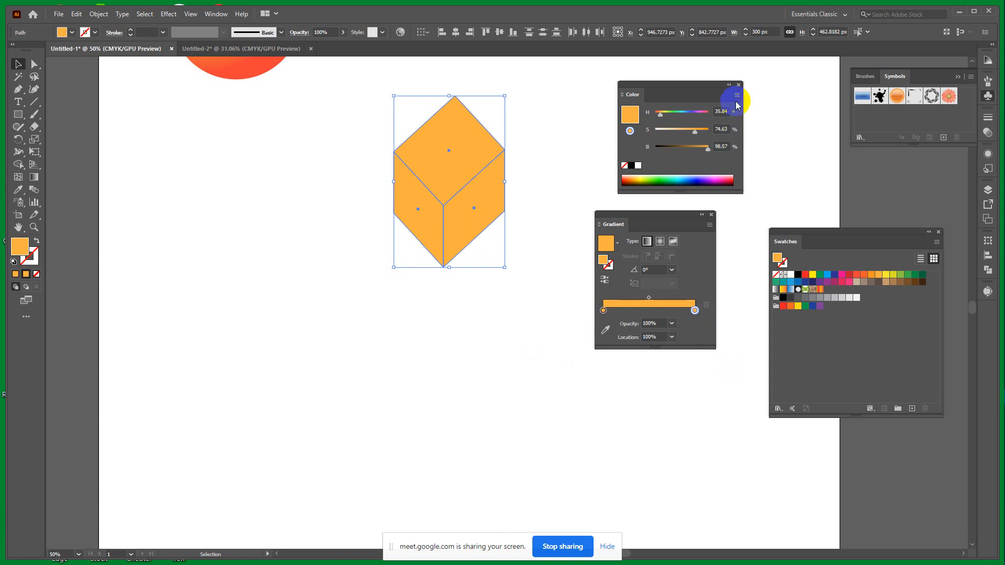
click(692, 126)
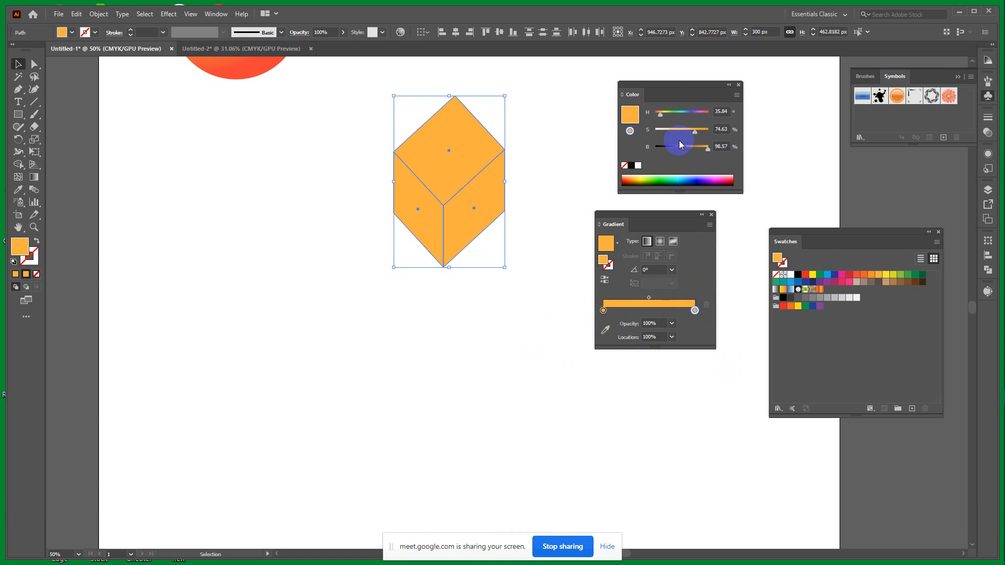
click(650, 148)
drag(707, 149, 702, 153)
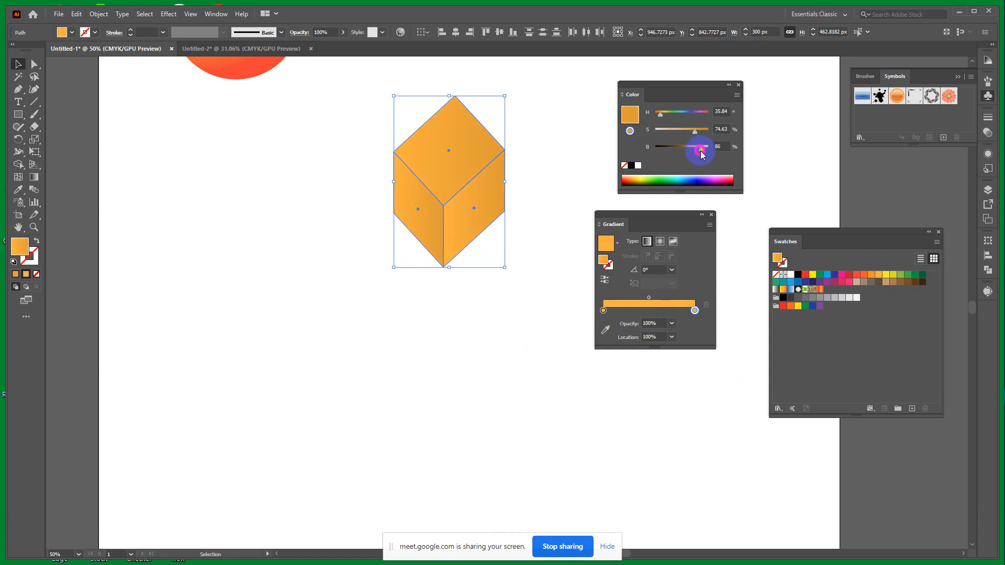
key(ctrl+z)
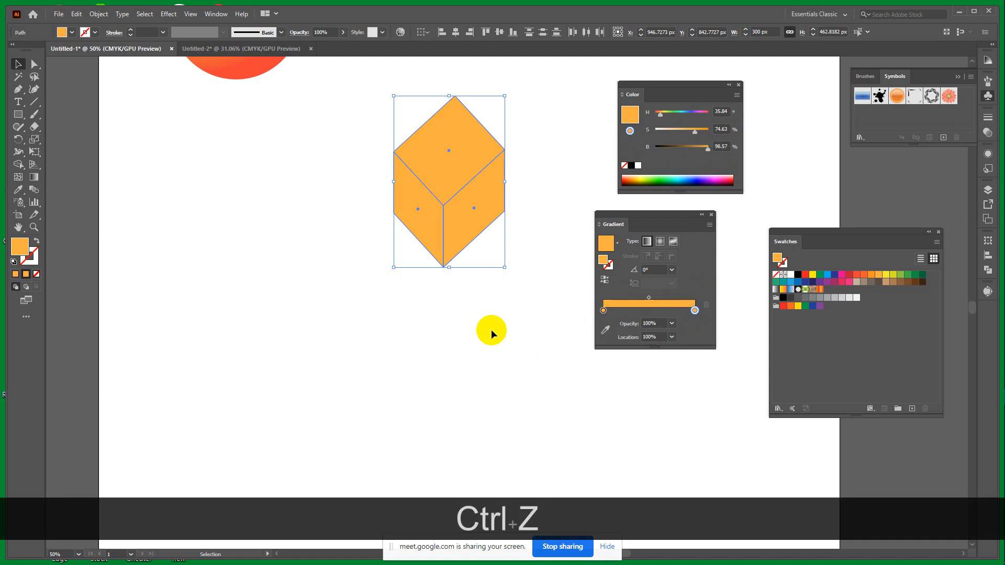
Step: Select only the box's right face and darken its gradient's end stop to 67% brightness
click(492, 332)
click(477, 215)
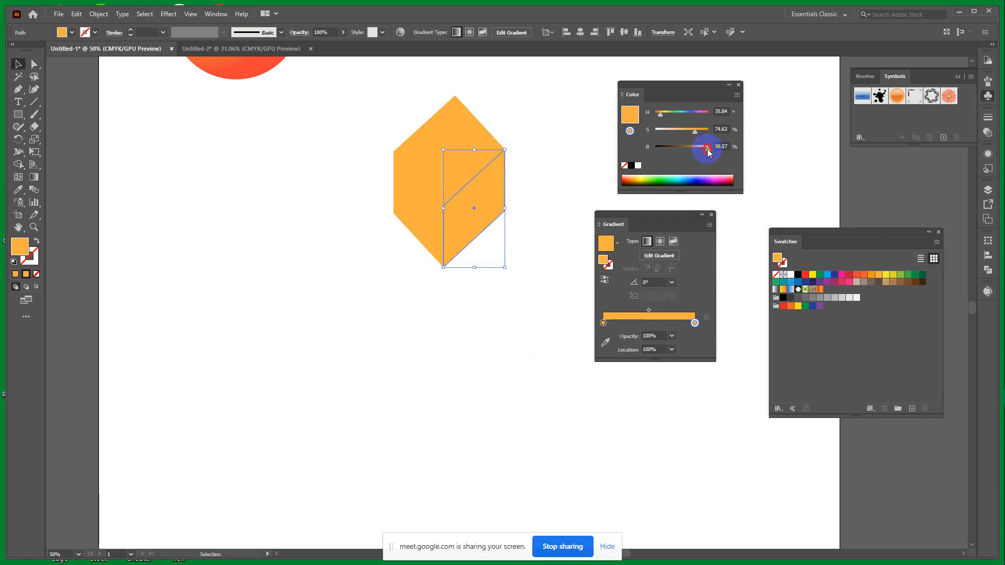
drag(708, 150, 690, 149)
click(513, 300)
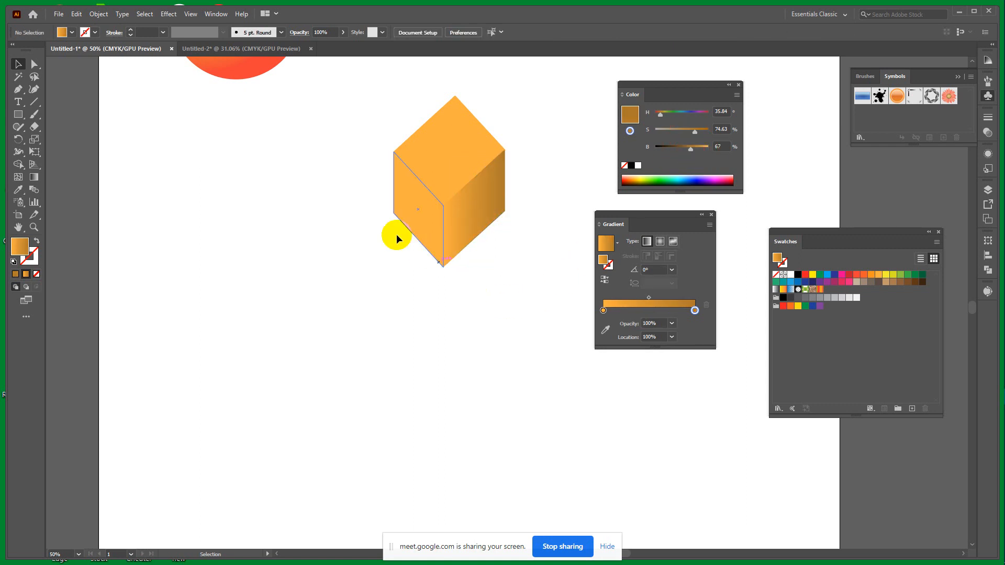
Step: Copy the right face's orange gradient onto the left and top faces with the Eyedropper tool
click(413, 207)
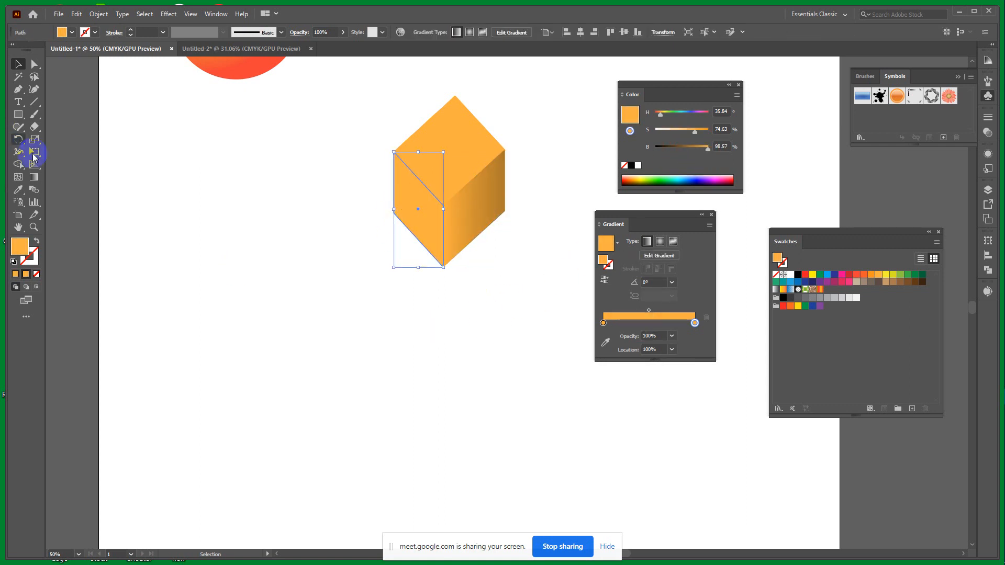
click(21, 191)
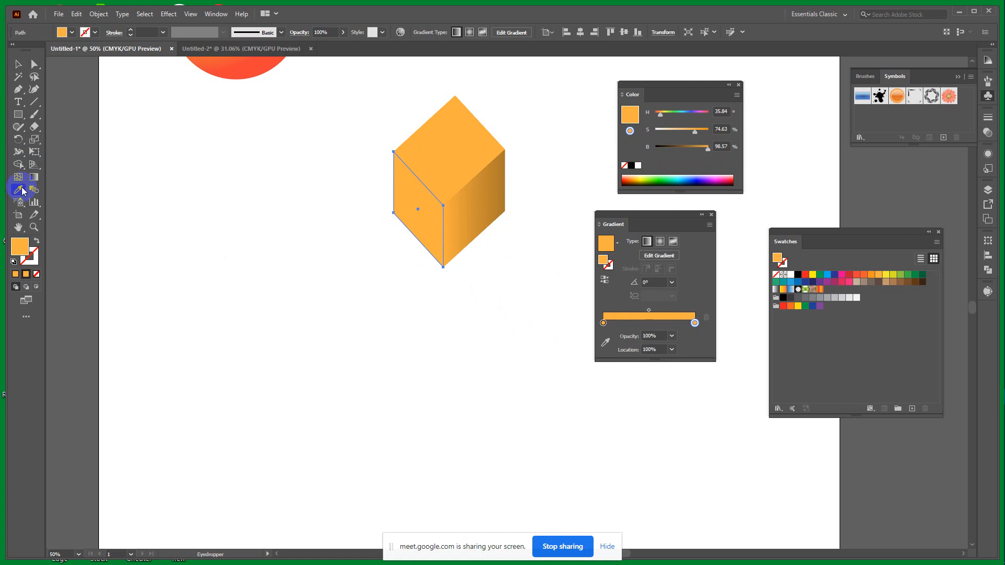
click(484, 200)
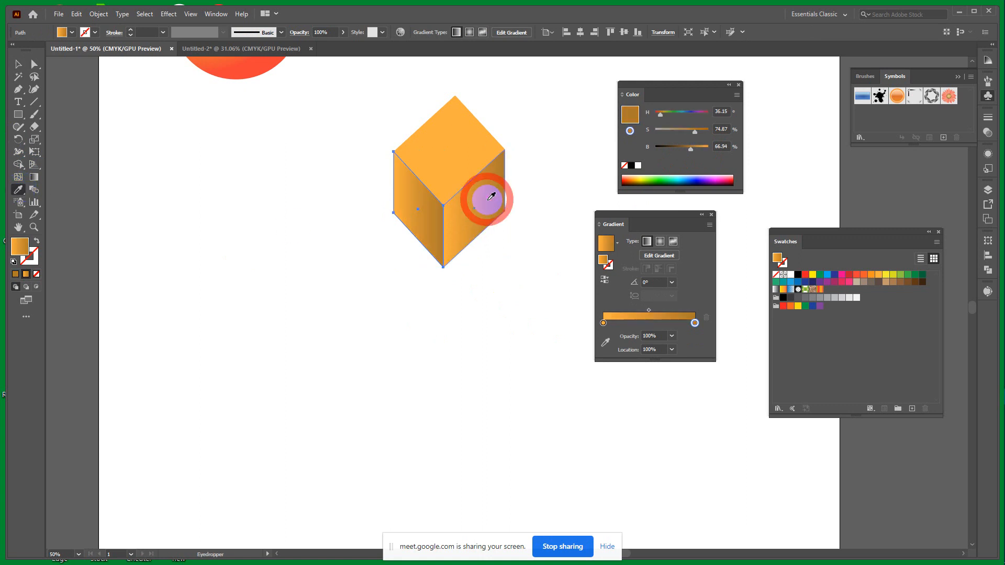
ctrl+click(460, 137)
click(495, 204)
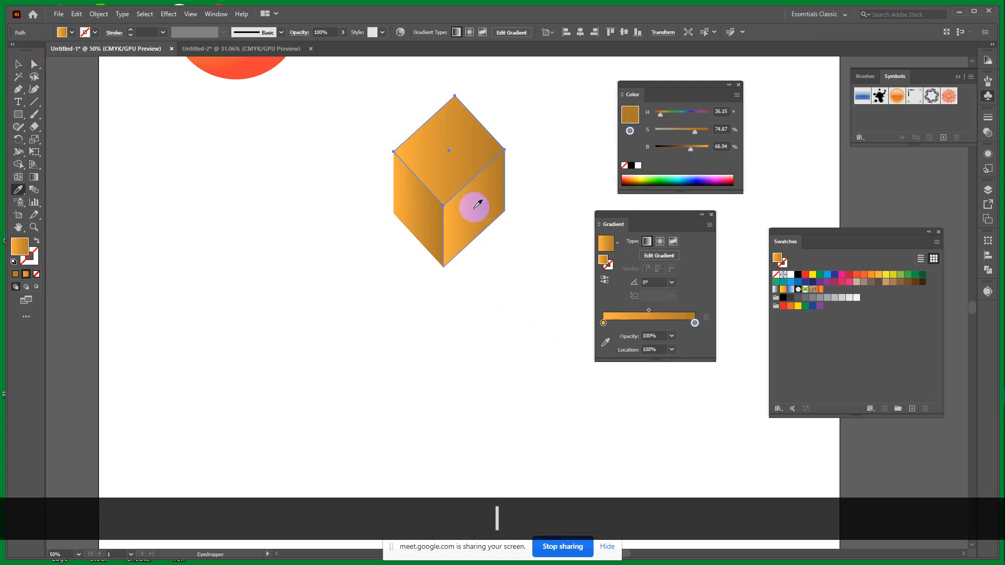
click(17, 64)
click(269, 274)
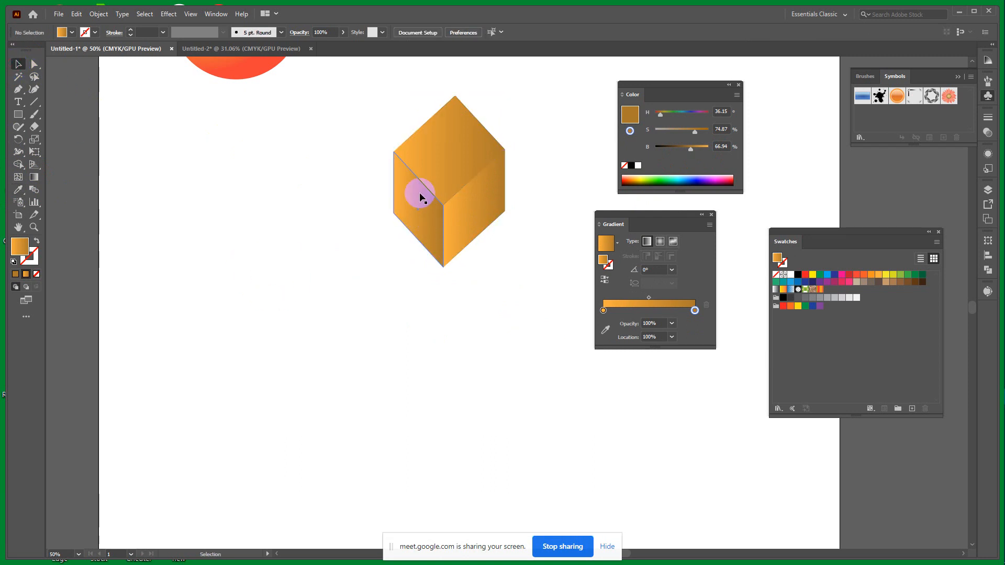
Step: Redirect the left face's gradient to 135° with the Gradient tool, light near the box's central edge and dark at its outer upper corner
click(424, 223)
click(35, 177)
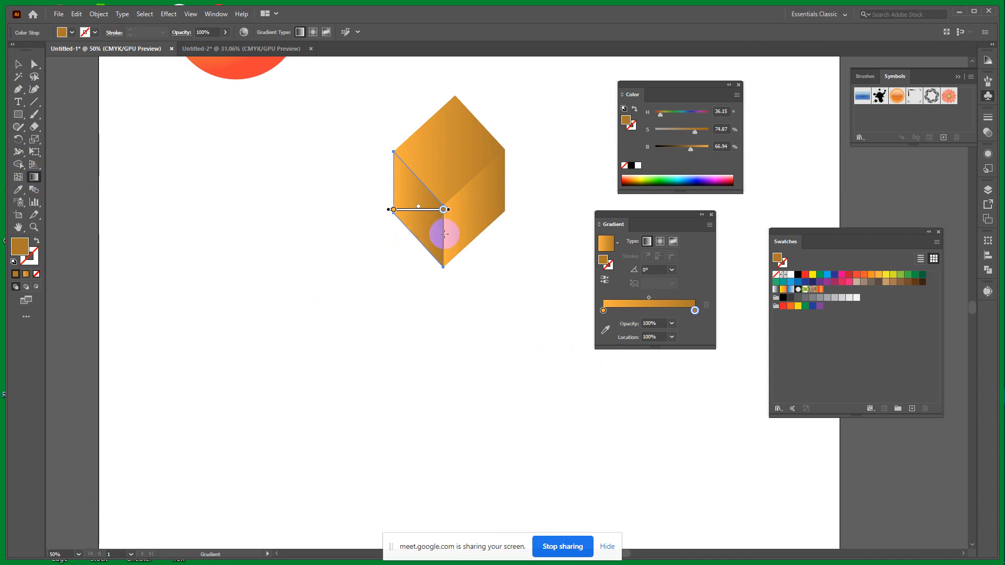
mouse_move(445, 234)
mouse_down()
mouse_move(393, 218)
mouse_move(371, 195)
mouse_up()
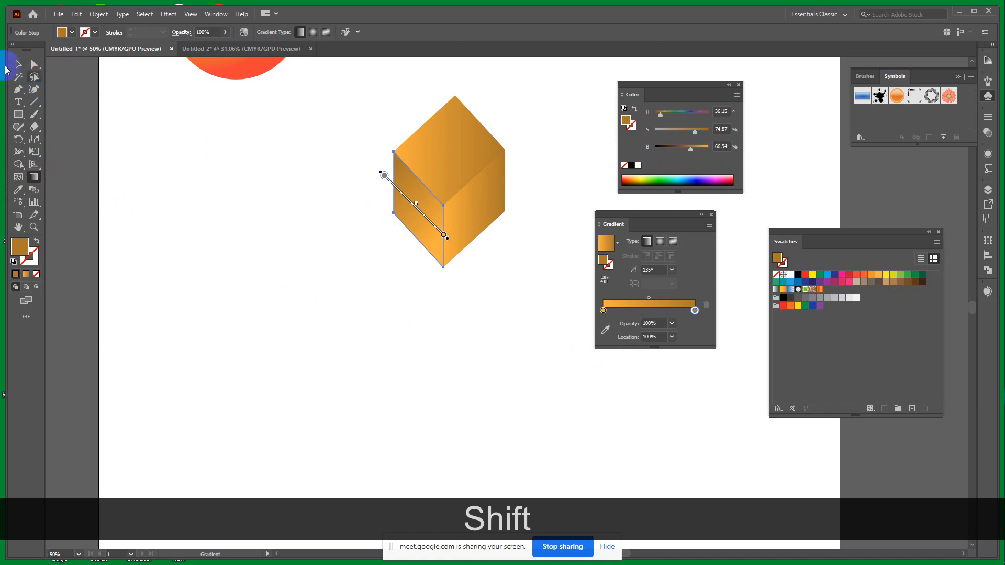
key(v)
click(299, 289)
Step: Redirect the top face's gradient to 90° with the Gradient tool, light at its lowest corner and dark at its uppermost corner
click(473, 150)
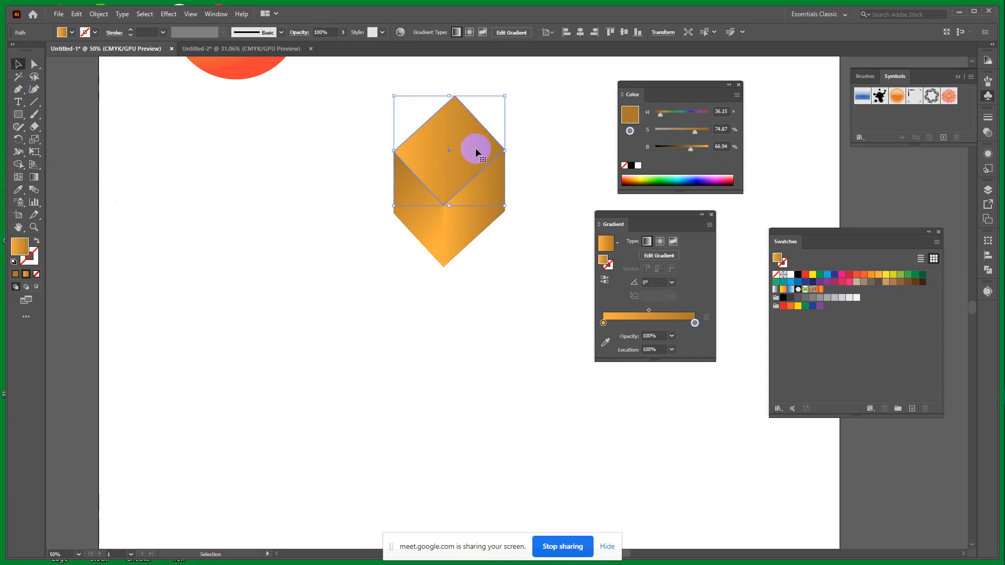
click(33, 178)
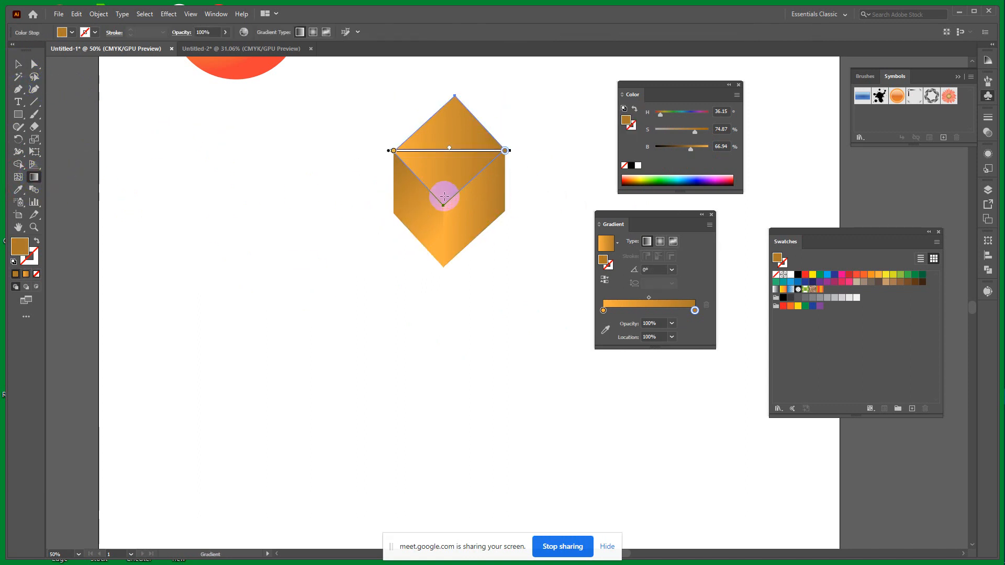
drag(442, 204, 455, 85)
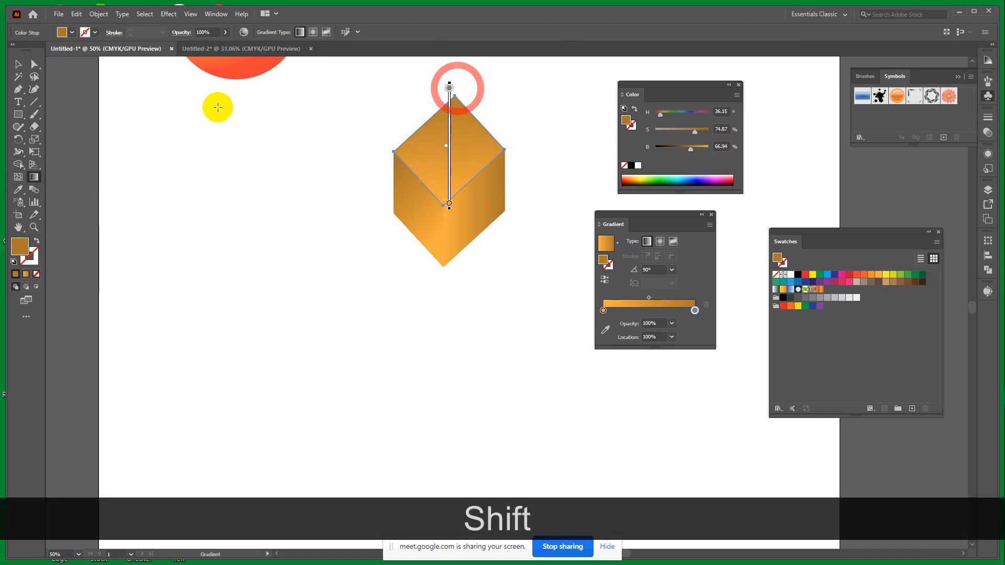
click(22, 63)
click(506, 322)
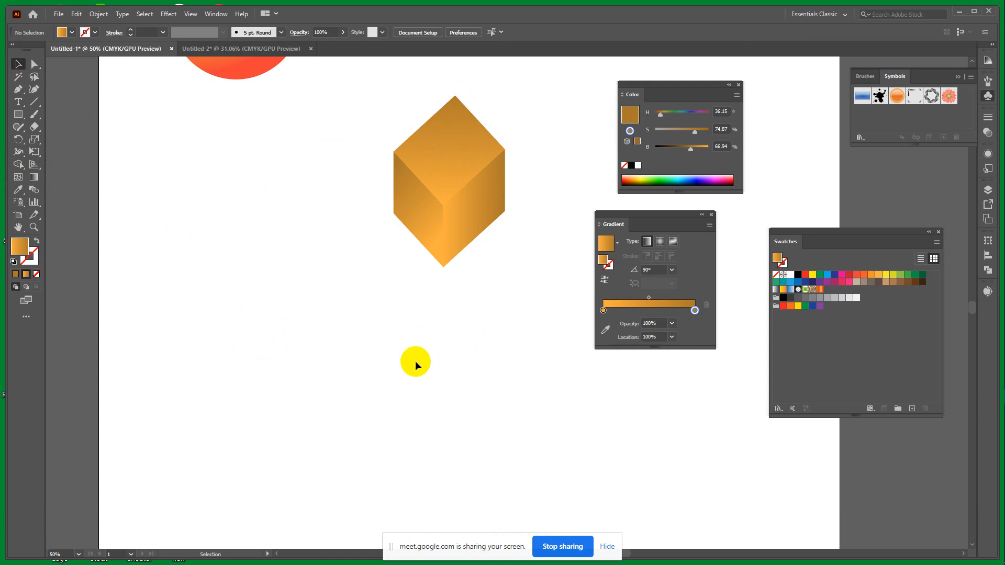
Step: Duplicate the light orange start stop of the right face's gradient at about 14% and deselect the face
click(476, 206)
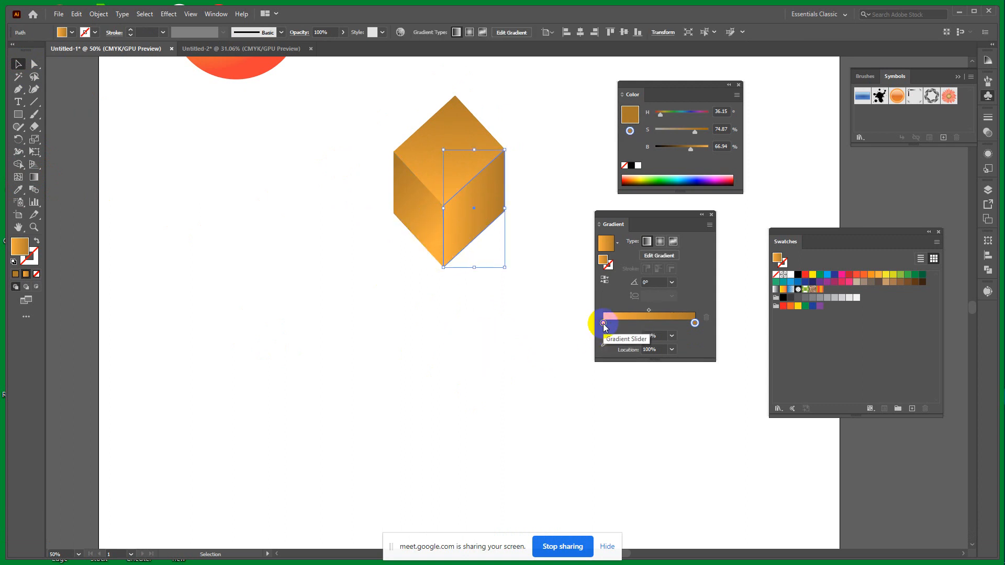
drag(602, 324, 619, 325)
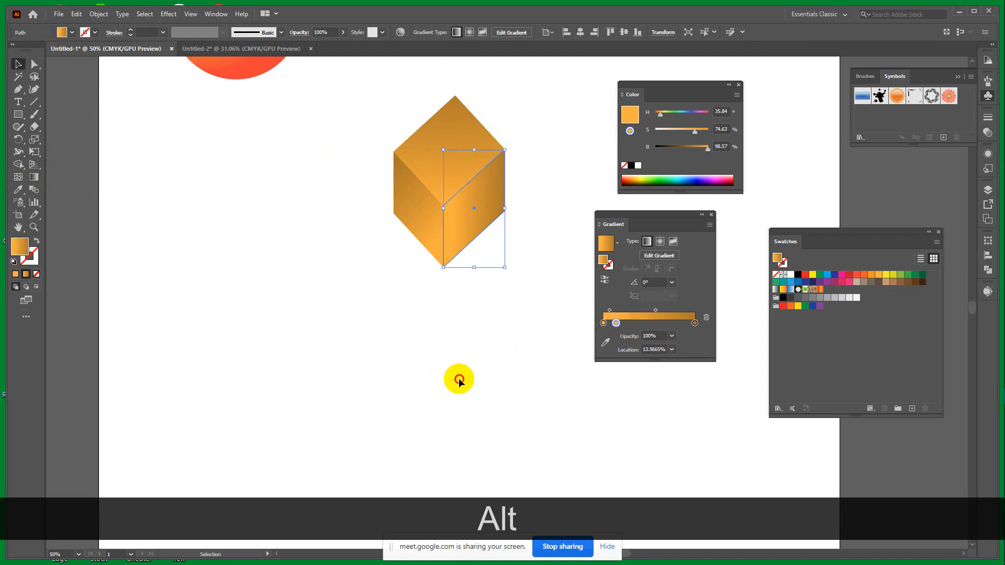
click(459, 378)
click(602, 311)
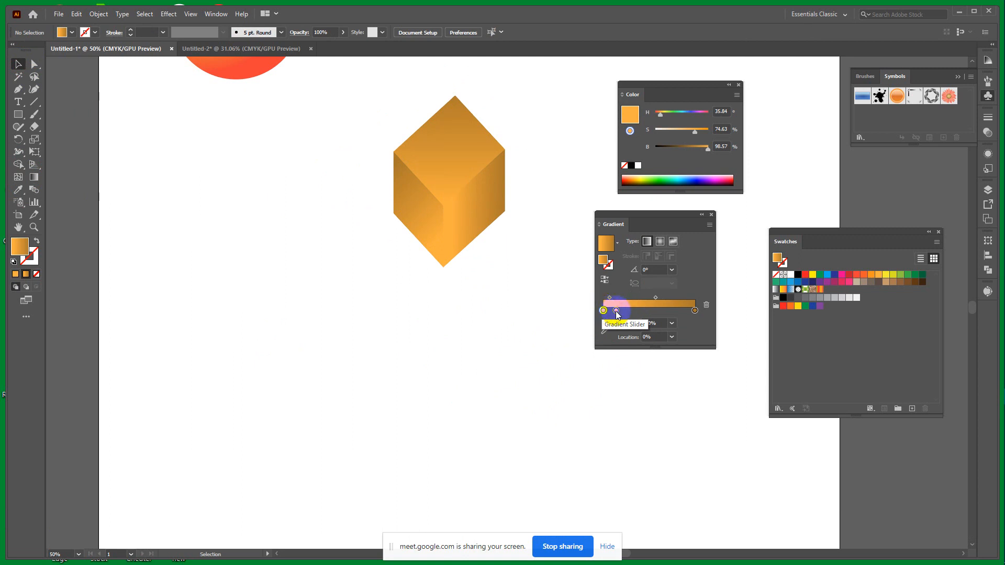
drag(617, 312, 610, 313)
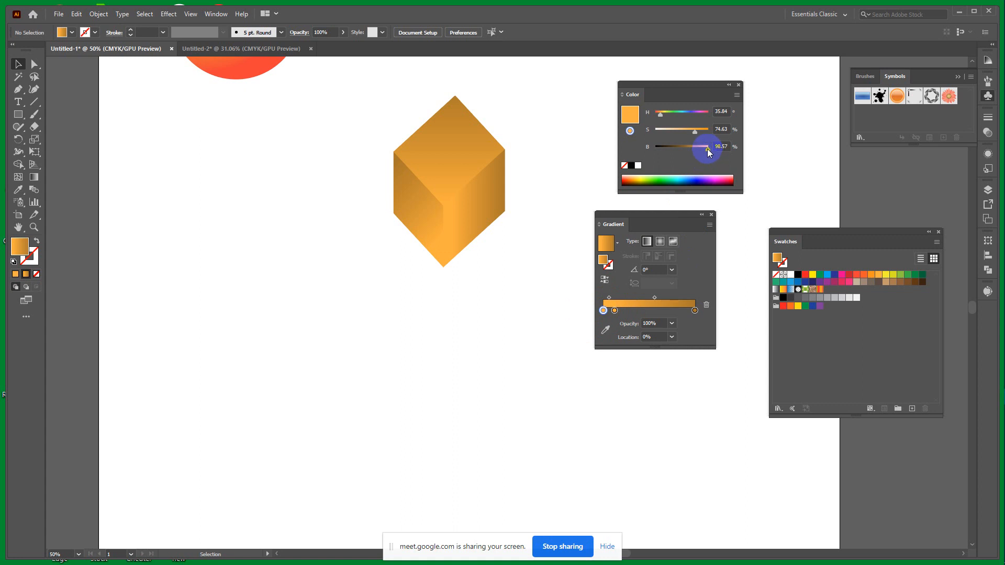
click(616, 312)
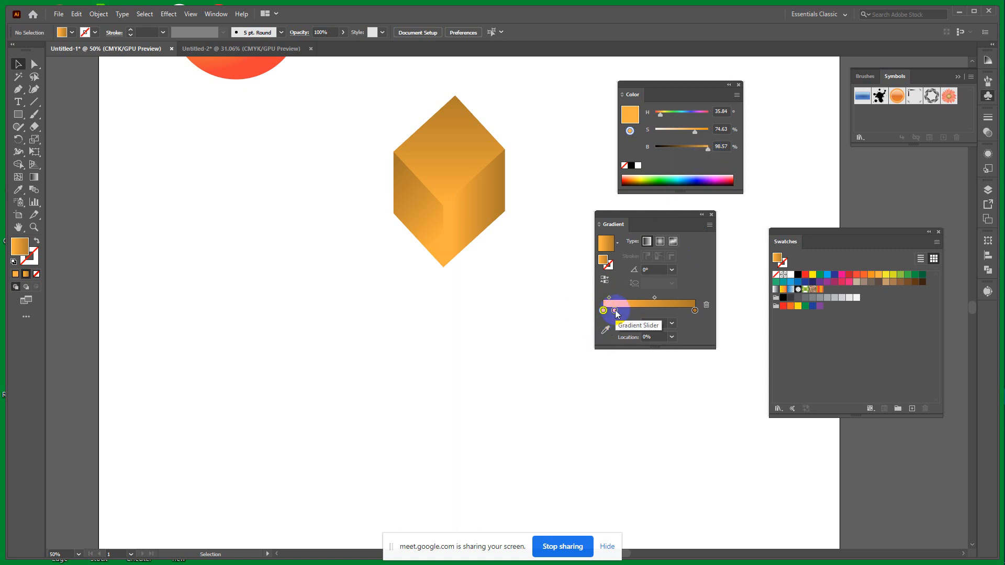
click(602, 311)
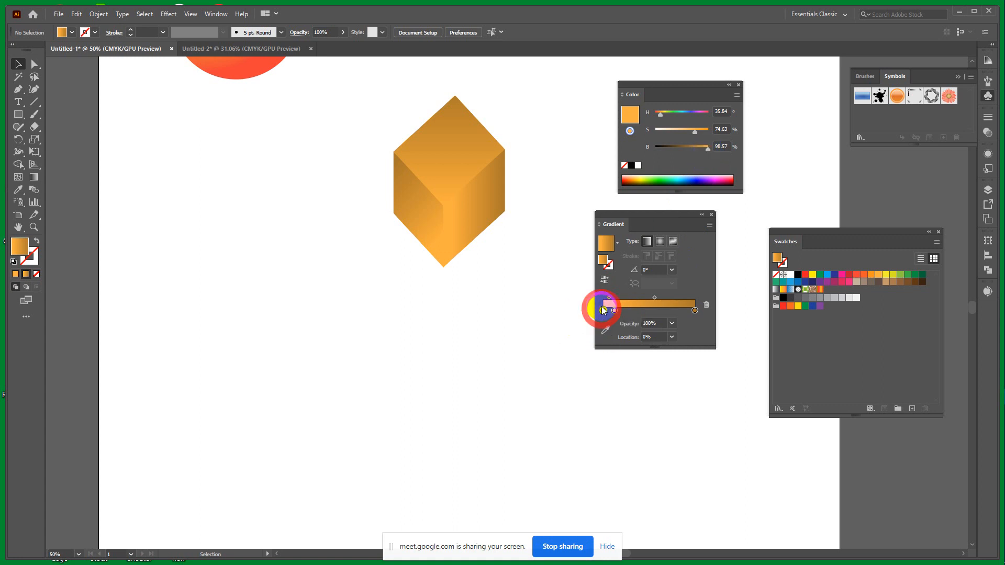
drag(695, 131, 700, 134)
Step: Move the right face's first two gradient stops to about 7% and 23%, then darken the first to 94% saturation and 84% brightness
click(454, 215)
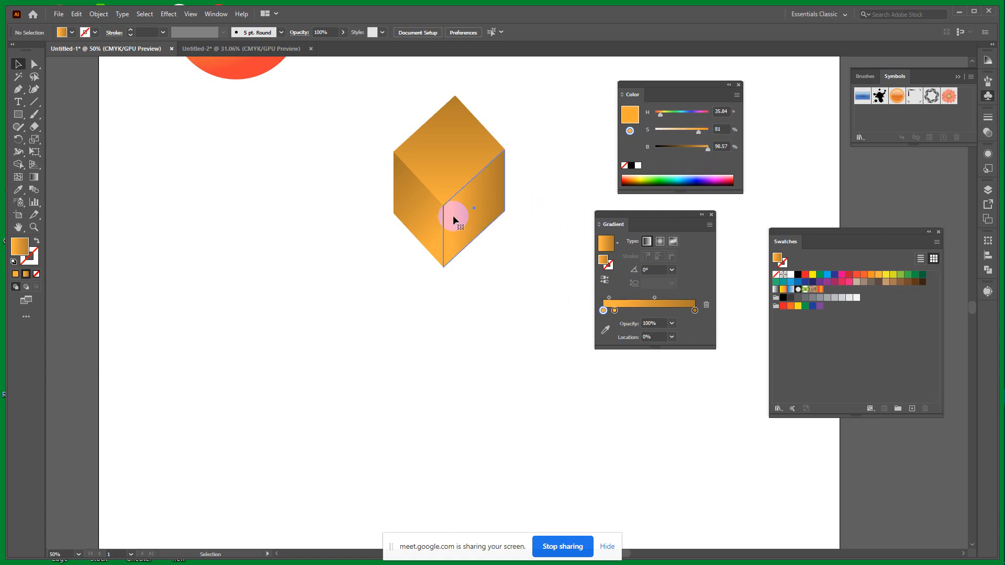
click(616, 323)
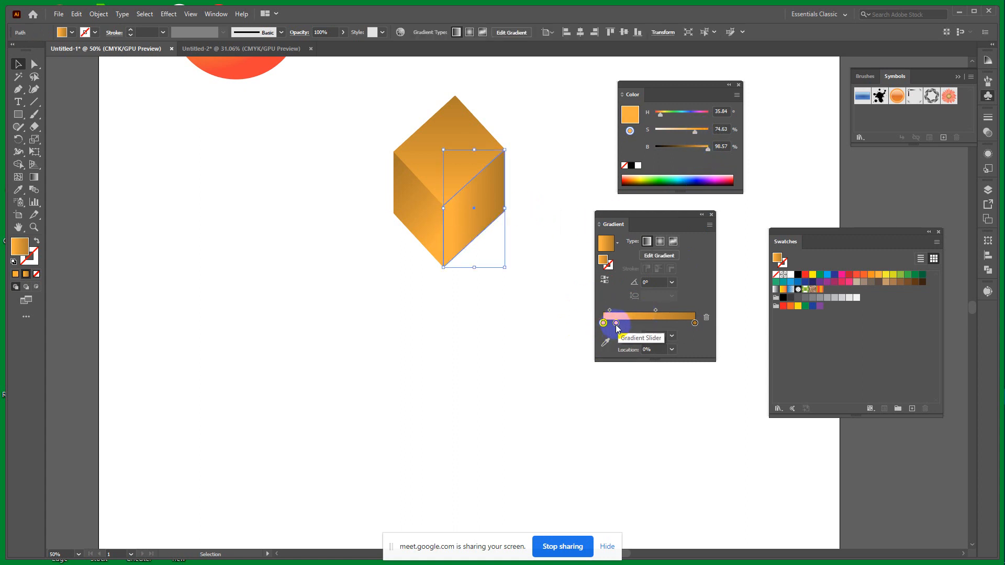
mouse_move(616, 325)
mouse_down()
mouse_move(626, 326)
mouse_move(611, 324)
mouse_up()
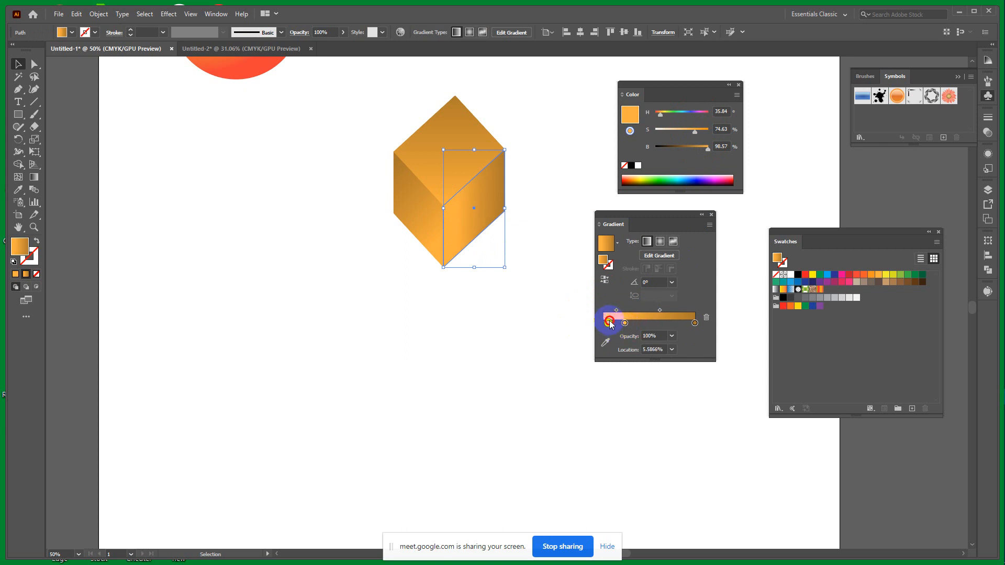
click(705, 150)
click(699, 150)
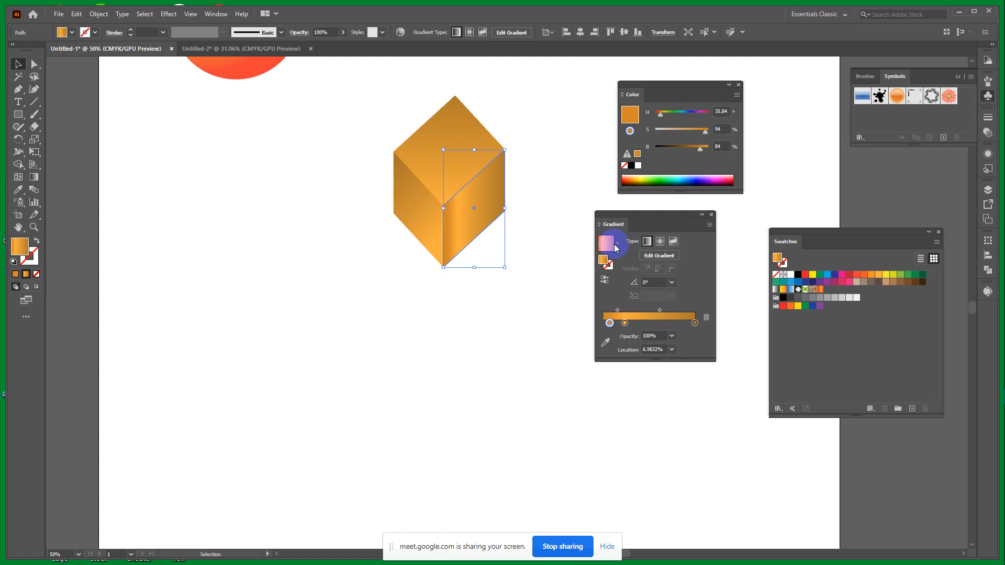
click(563, 261)
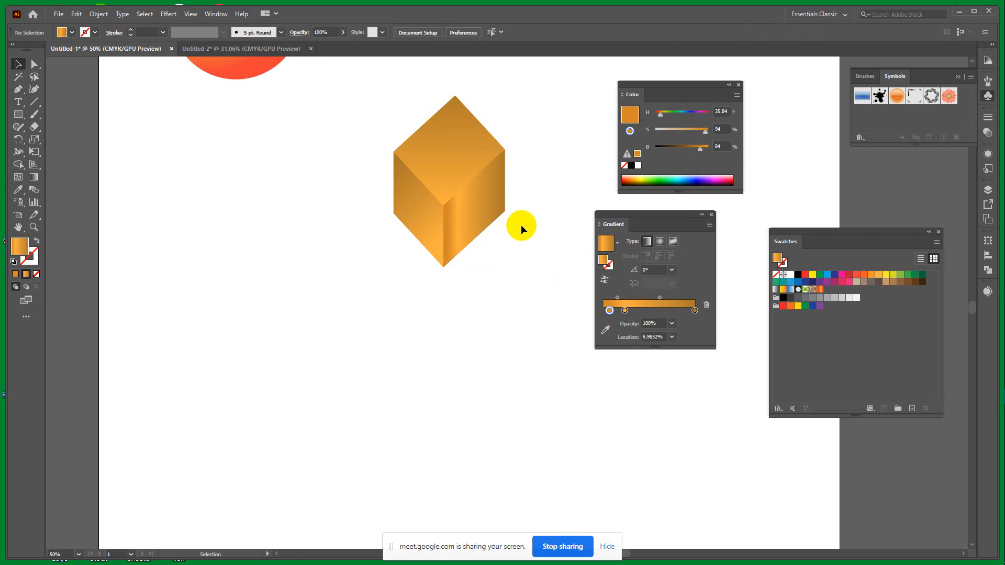
Step: Reverse the right face's gradient, reverse it back, and deselect the face
click(497, 197)
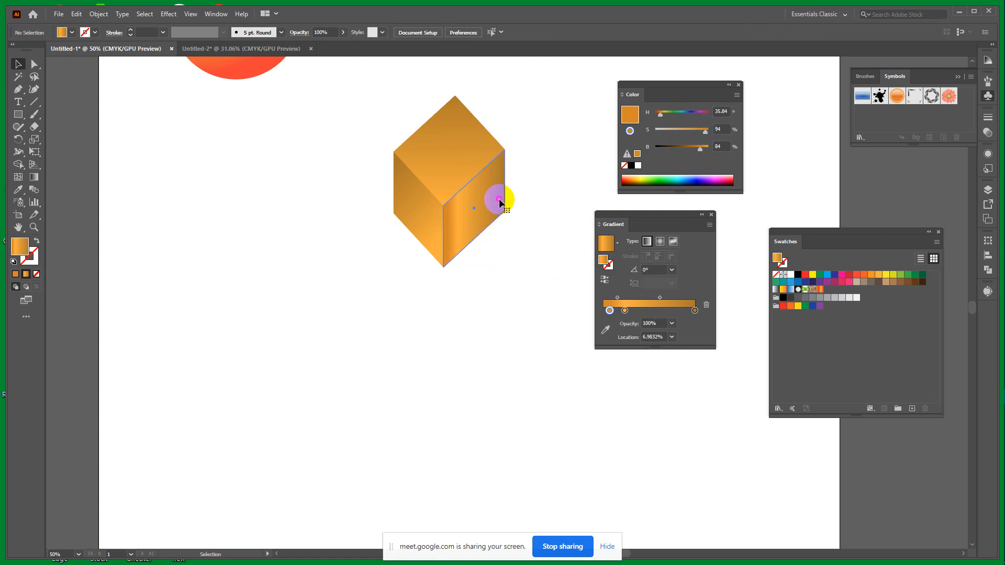
click(606, 280)
click(607, 281)
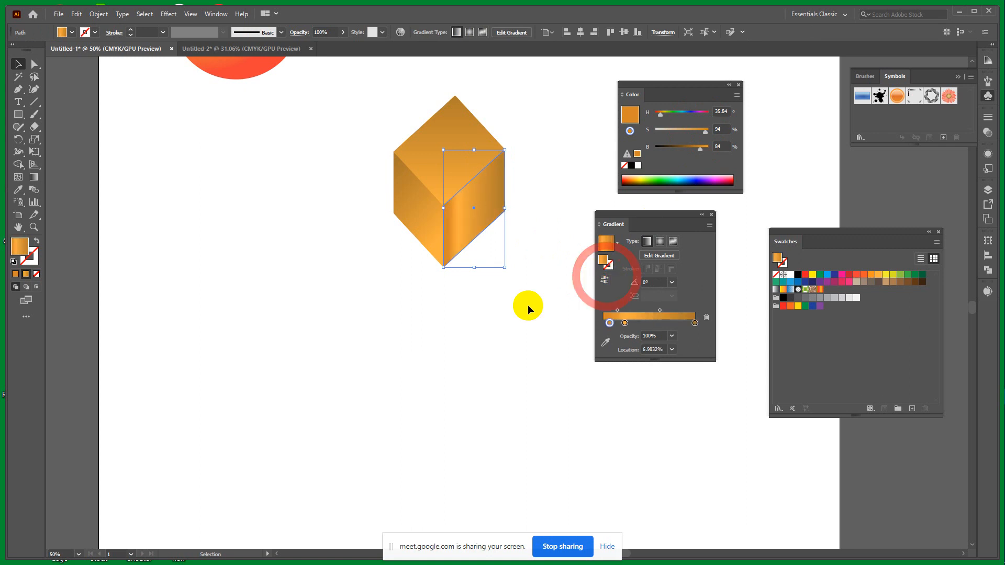
click(517, 309)
Step: Copy the right face's three-stop gradient onto the left face with the Eyedropper tool
click(424, 202)
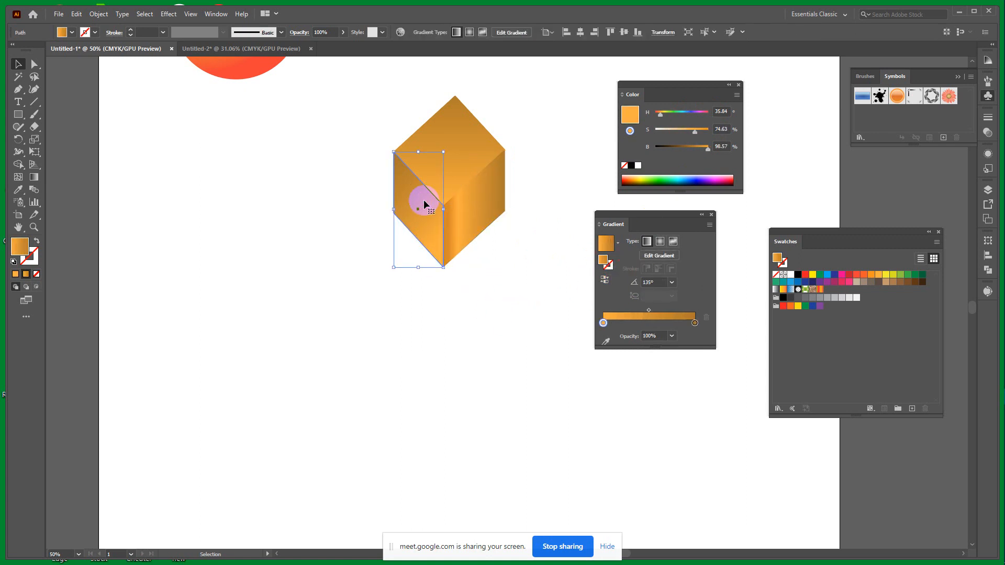
click(19, 190)
click(474, 198)
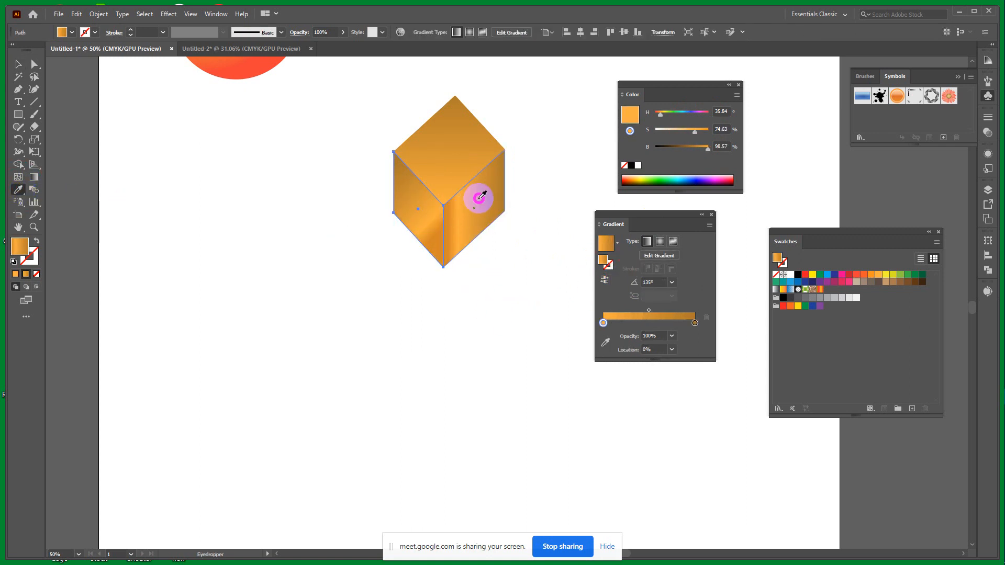
click(21, 62)
click(334, 339)
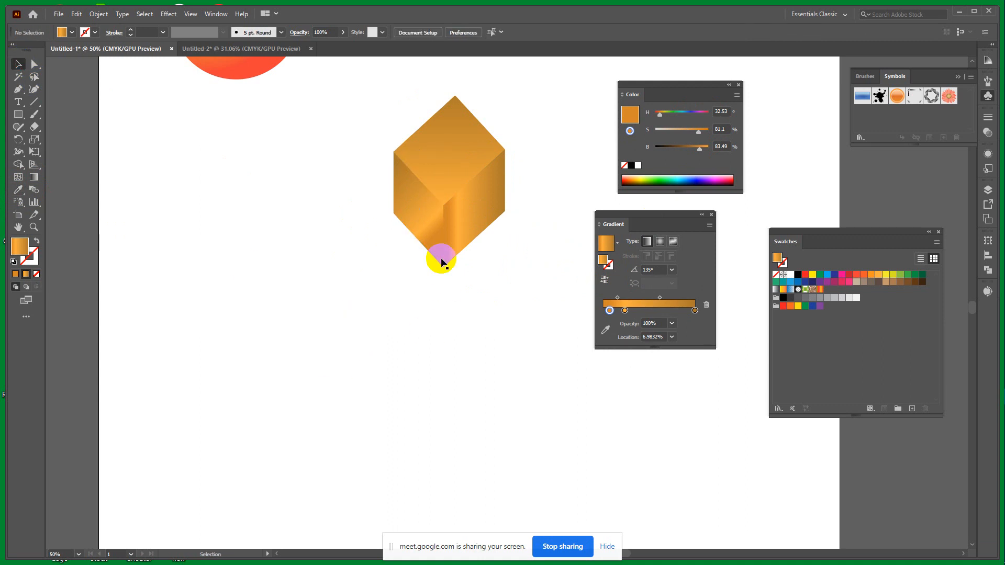
Step: Redraw the left face's gradient at 135° from the central edge to well beyond the outer upper corner
click(421, 214)
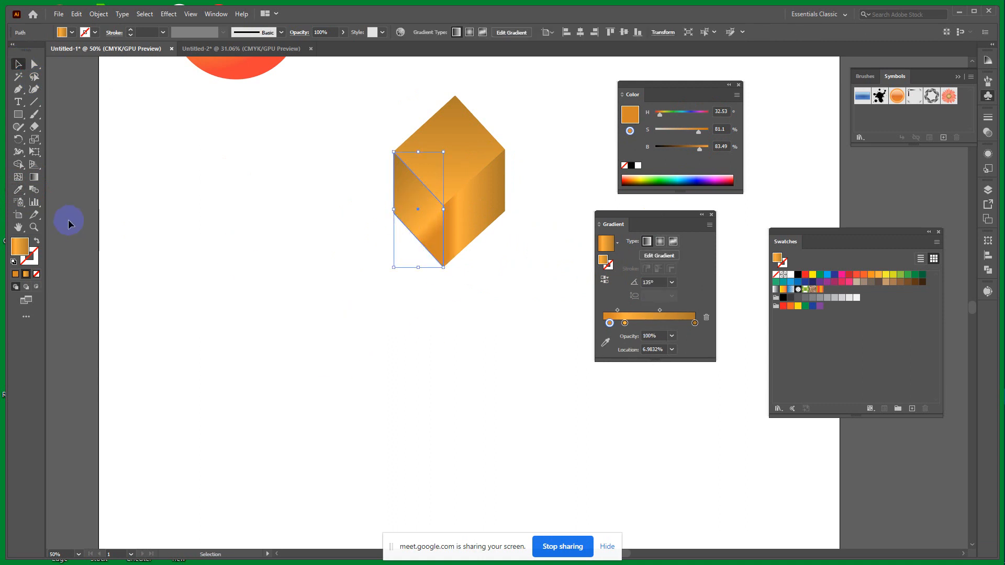
click(34, 177)
click(441, 233)
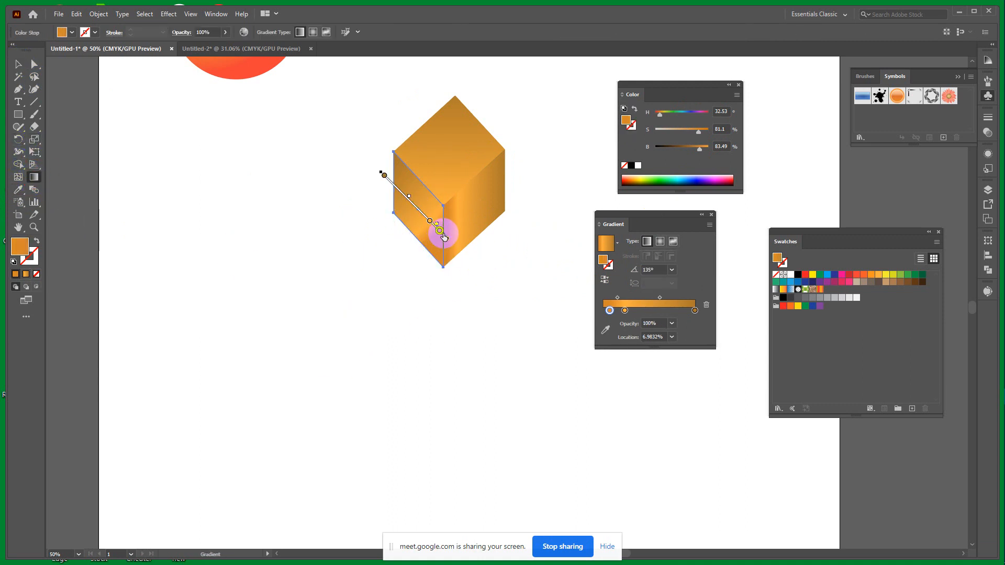
key(alt)
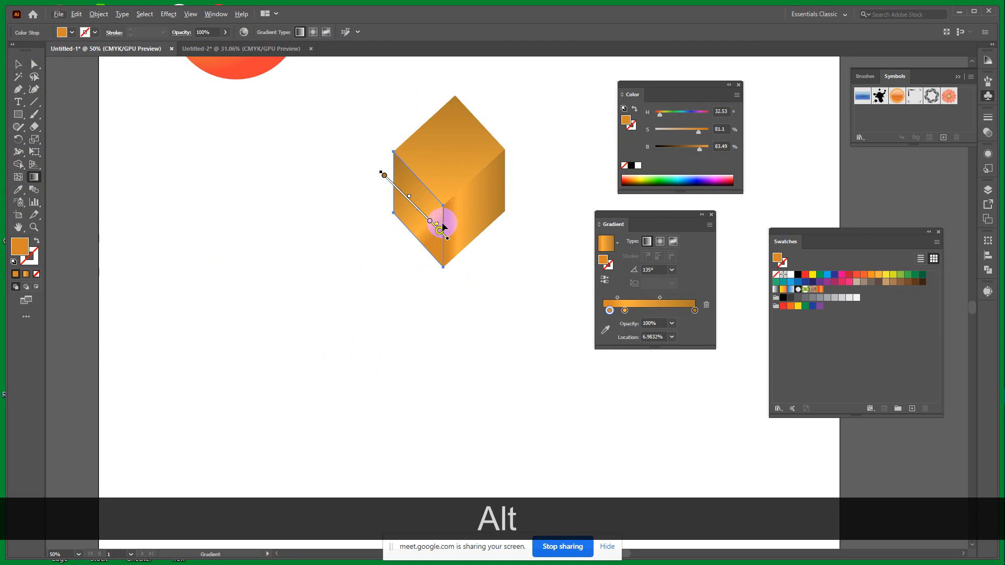
drag(443, 224, 298, 144)
click(18, 63)
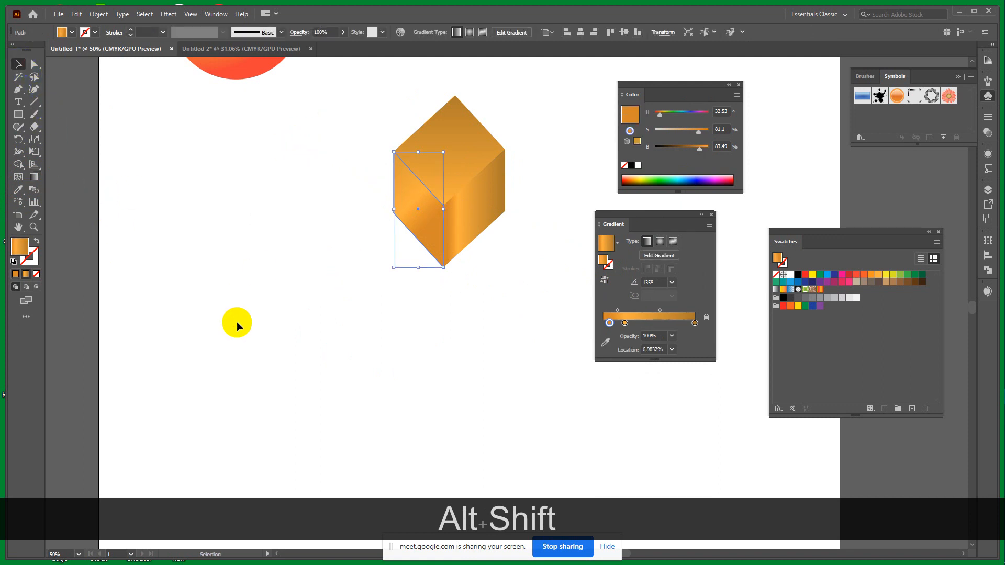
click(237, 322)
Step: Move the left face's first gradient stop to 0% and raise its brightness to 94%
click(459, 140)
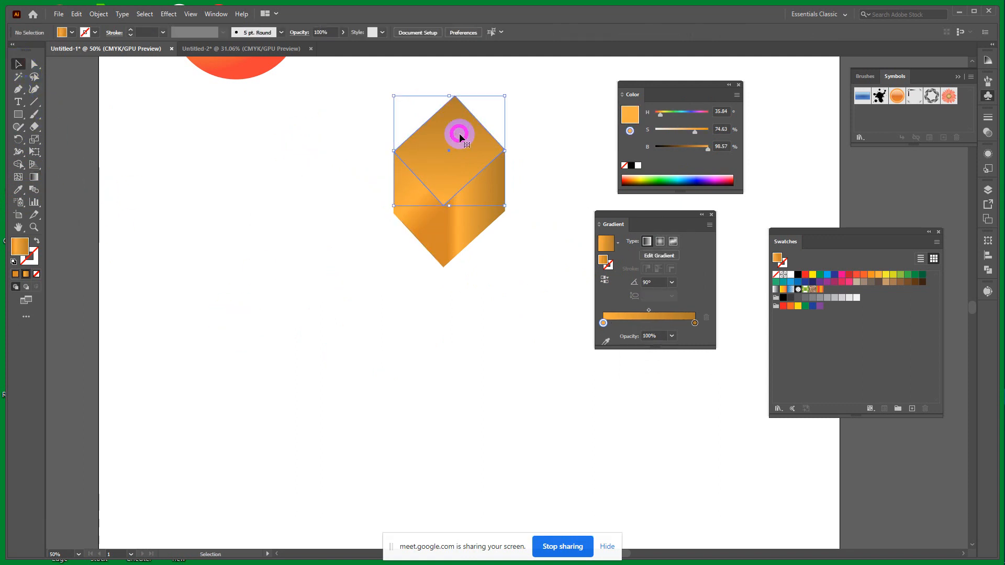
click(365, 326)
click(419, 214)
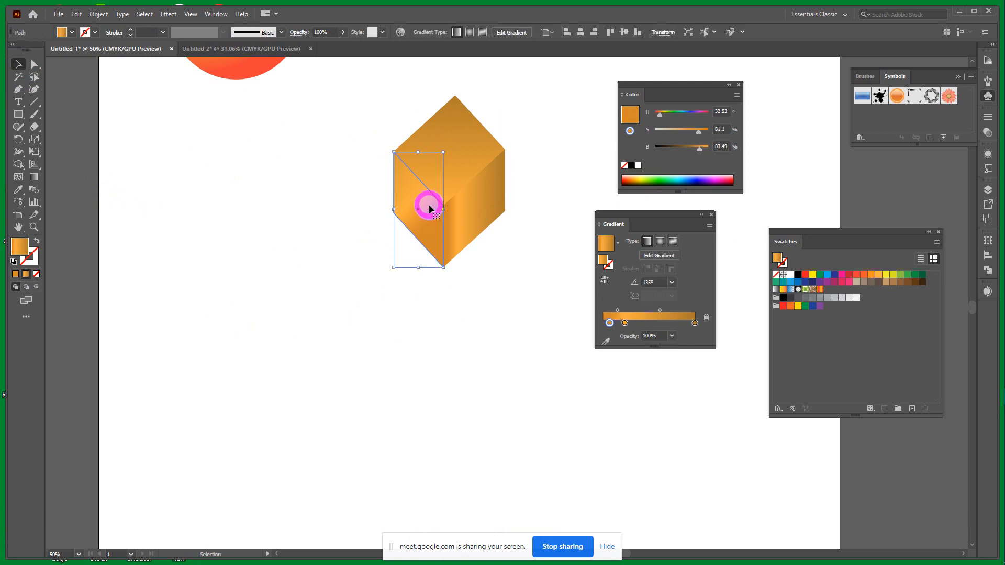
click(610, 323)
drag(609, 323, 603, 323)
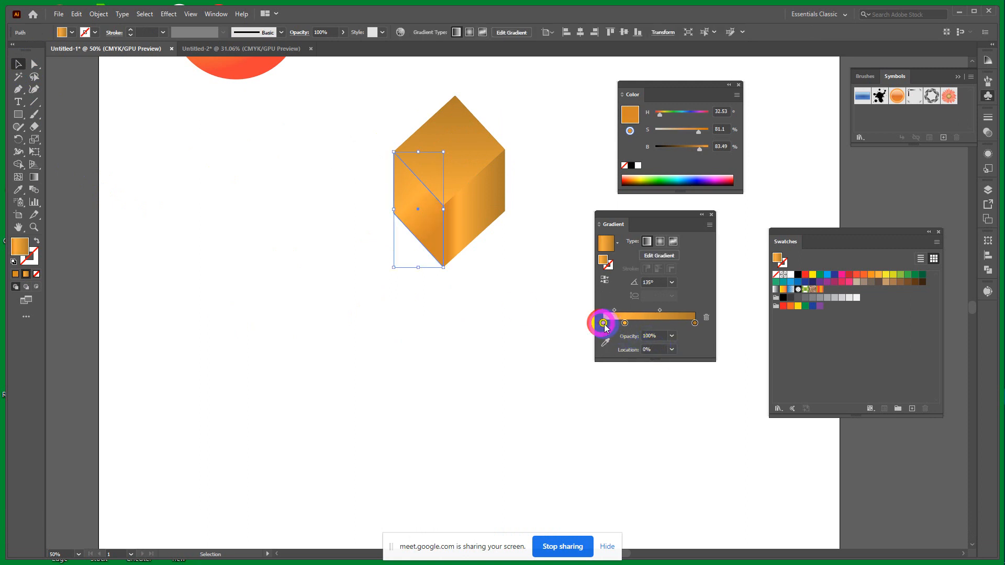
click(697, 135)
click(702, 147)
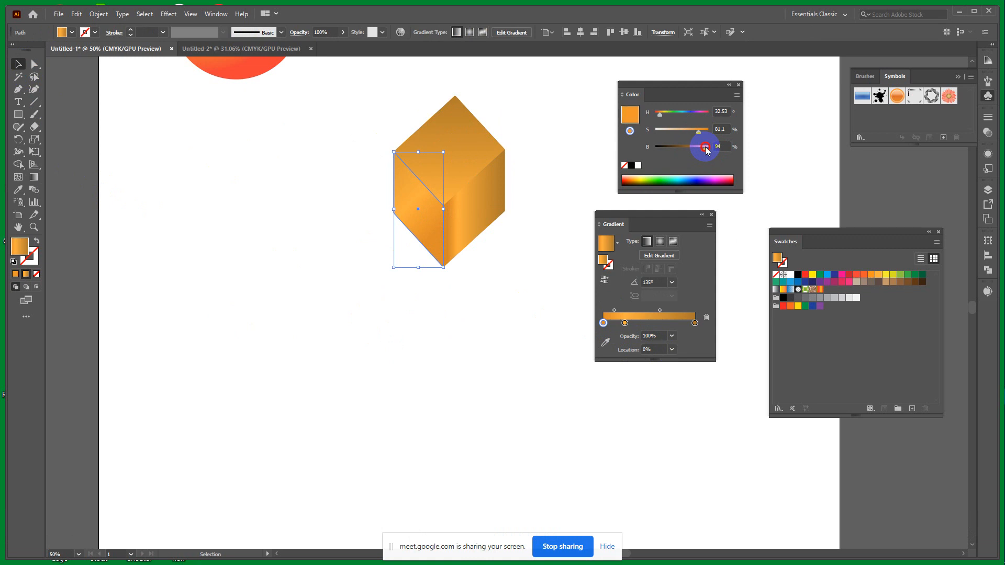
click(672, 336)
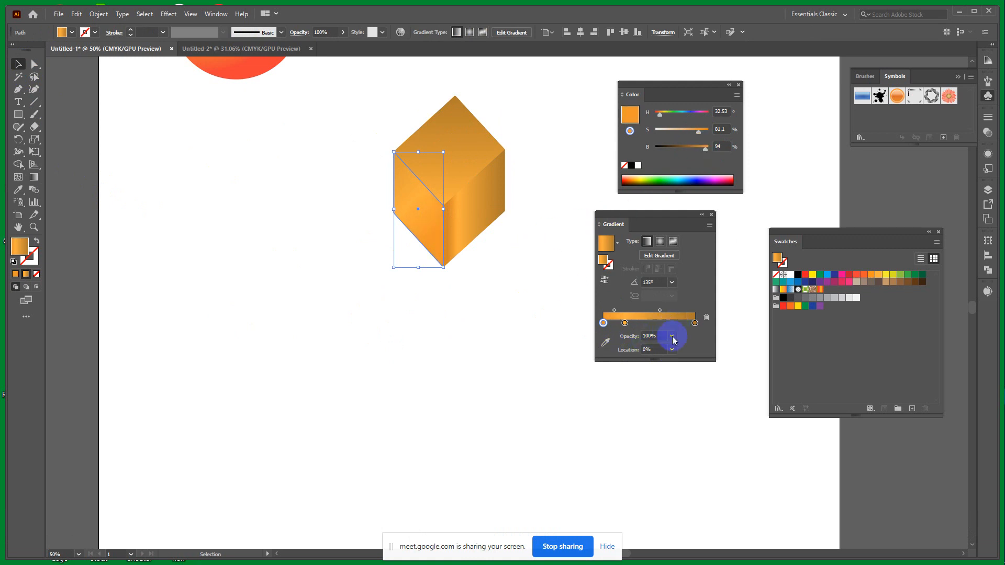
Step: Darken the left face's end gradient stop to 33% brightness and set its saturation to 90%
click(694, 323)
click(689, 149)
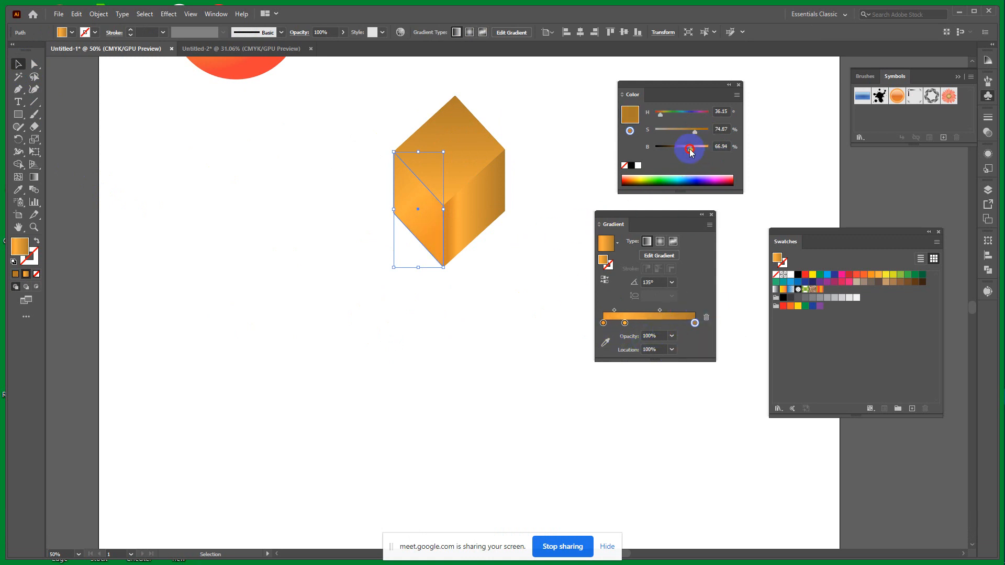
click(682, 149)
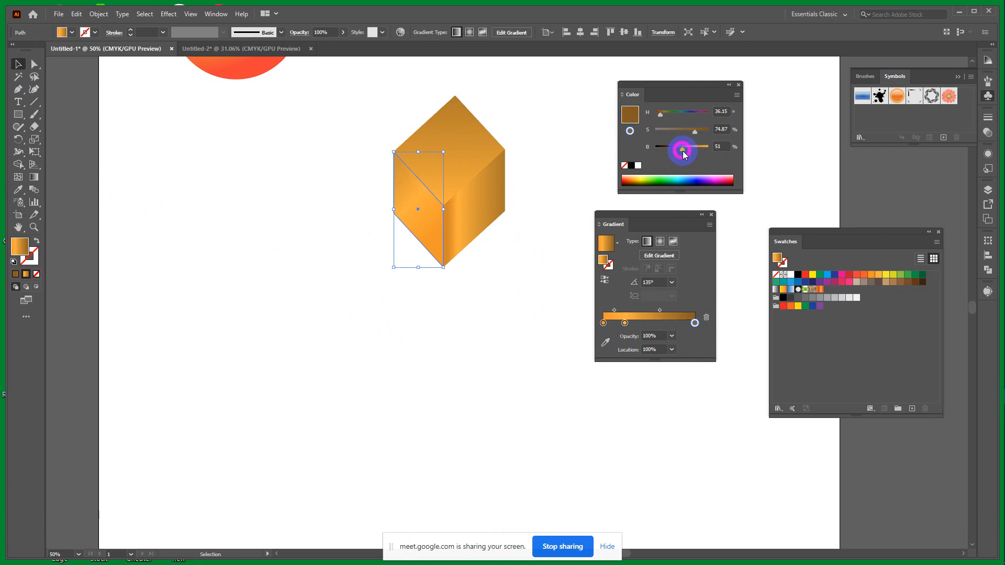
click(679, 150)
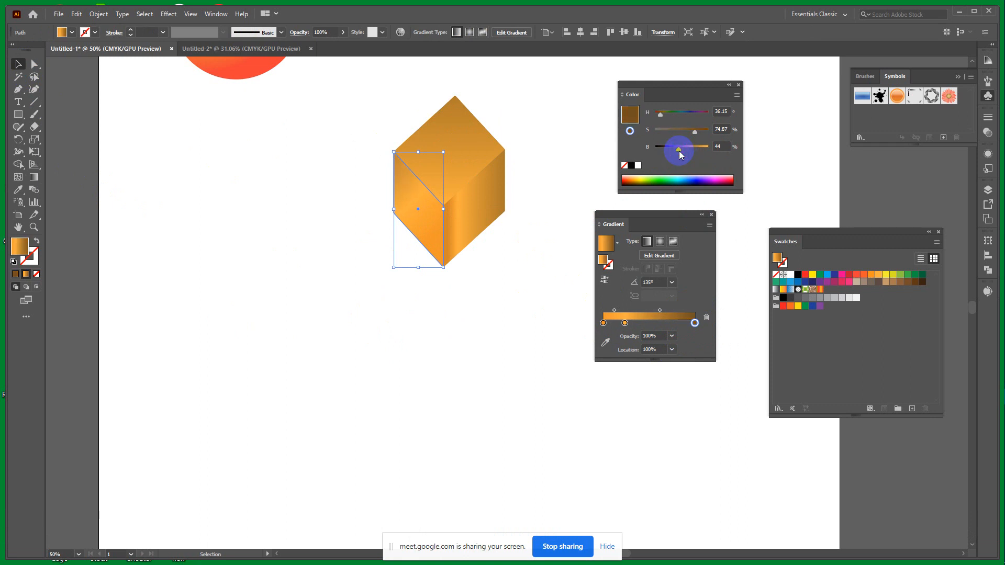
click(675, 149)
click(673, 150)
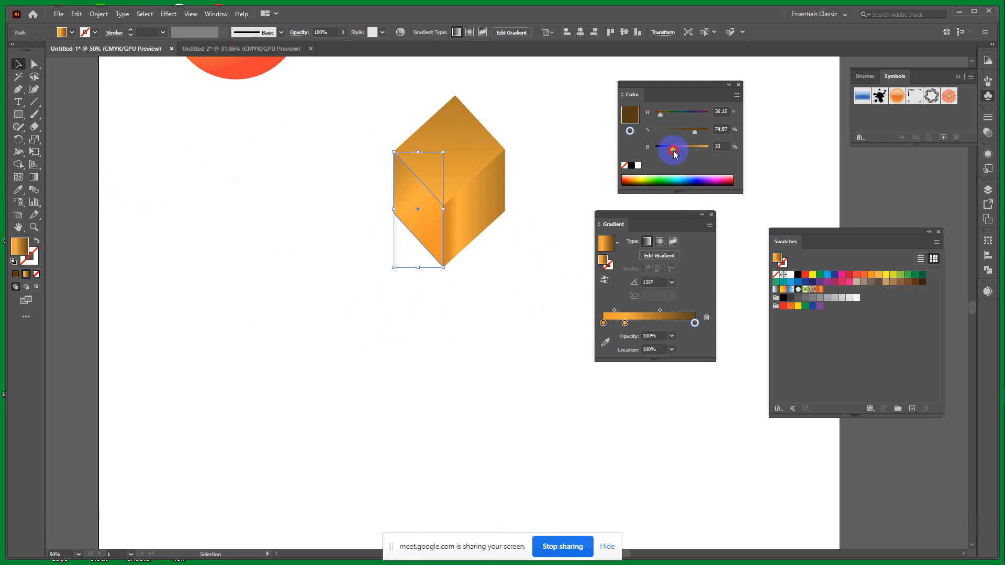
click(695, 134)
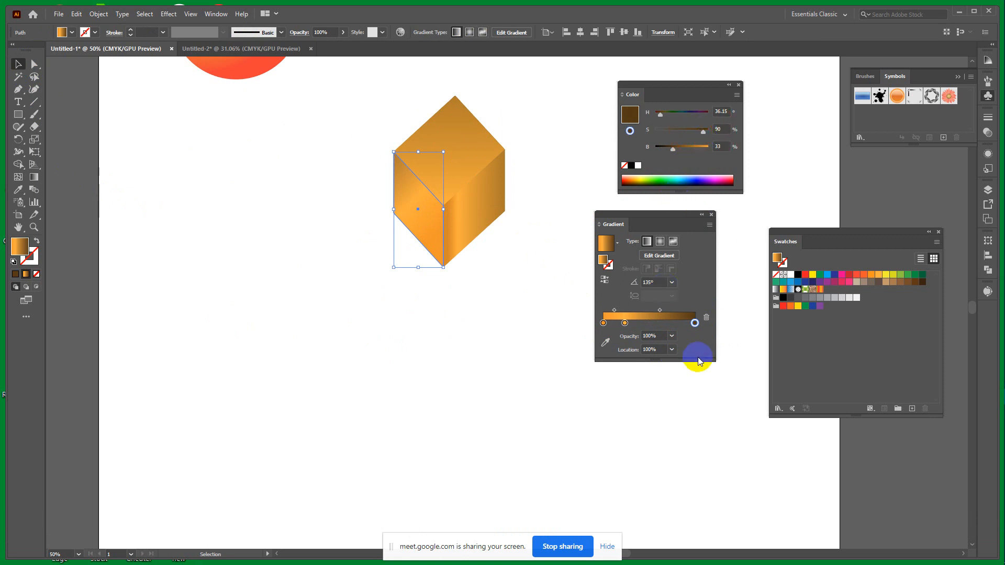
Step: Set the left face's first gradient stop to 92% saturation and a yellower hue of 44°
click(625, 323)
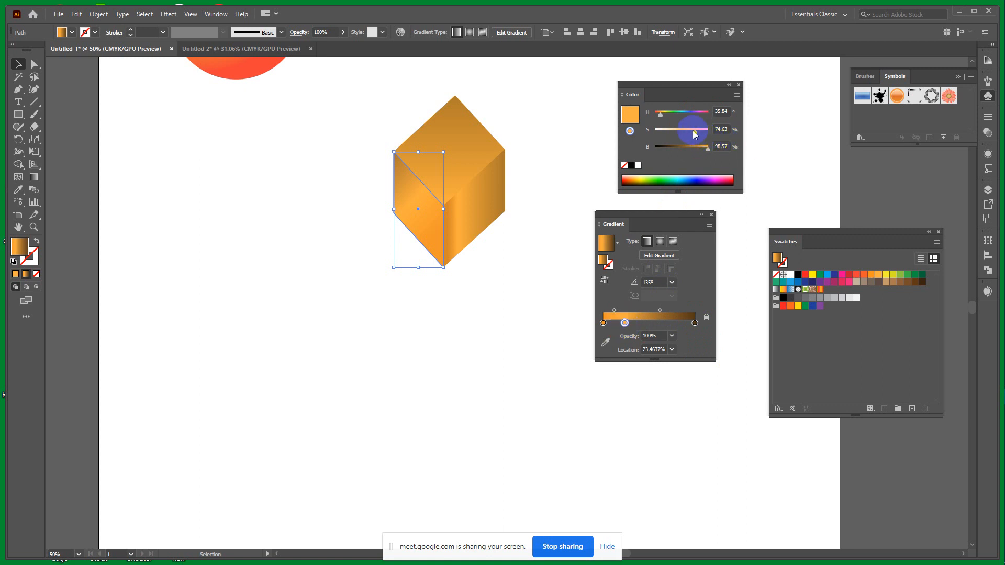
click(604, 323)
click(604, 323)
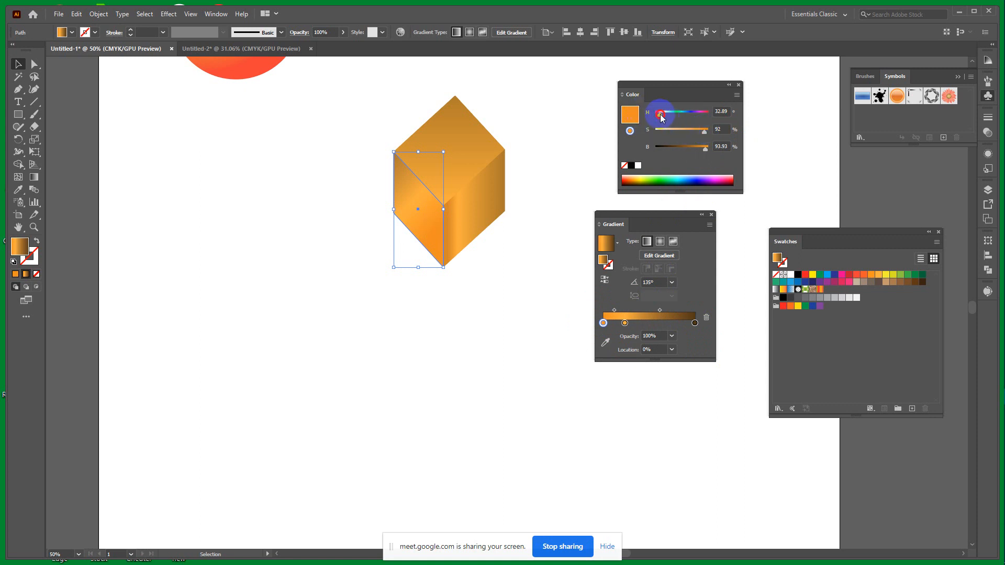
drag(660, 114, 662, 114)
click(528, 253)
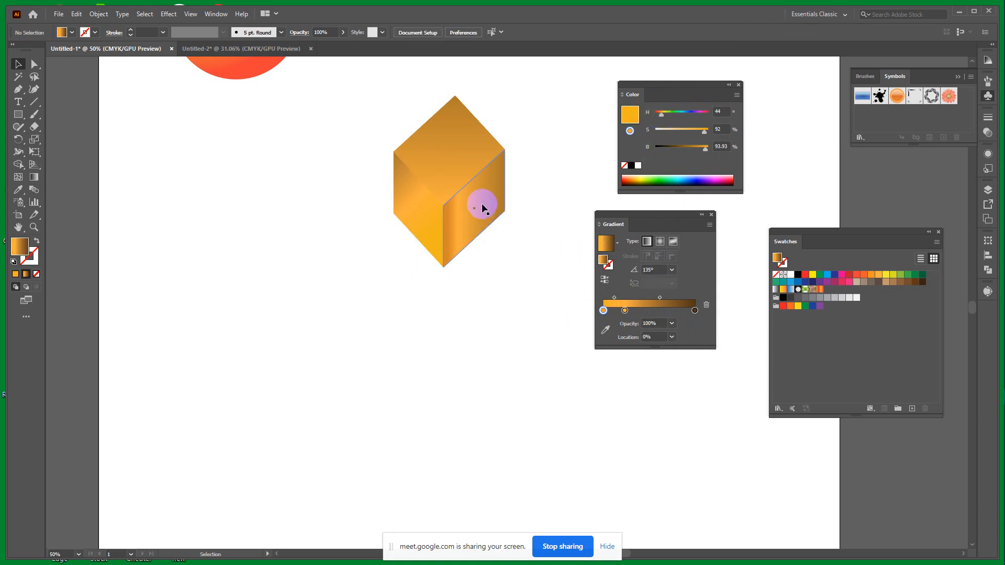
Step: Apply the left face's yellow-to-dark-brown gradient to the right face with the Eyedropper tool and deselect it
click(477, 202)
key(i)
click(415, 224)
click(426, 213)
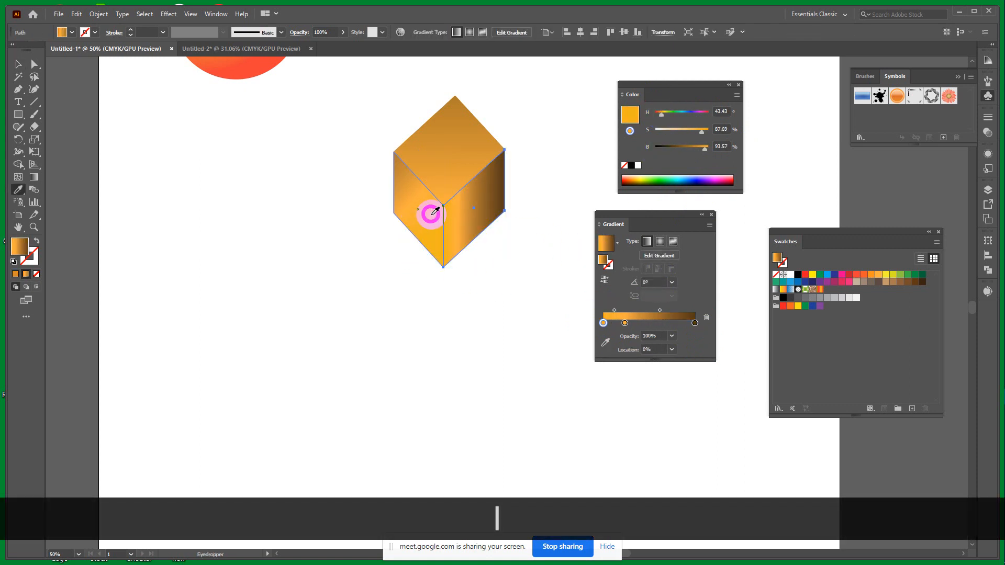
click(18, 64)
click(359, 309)
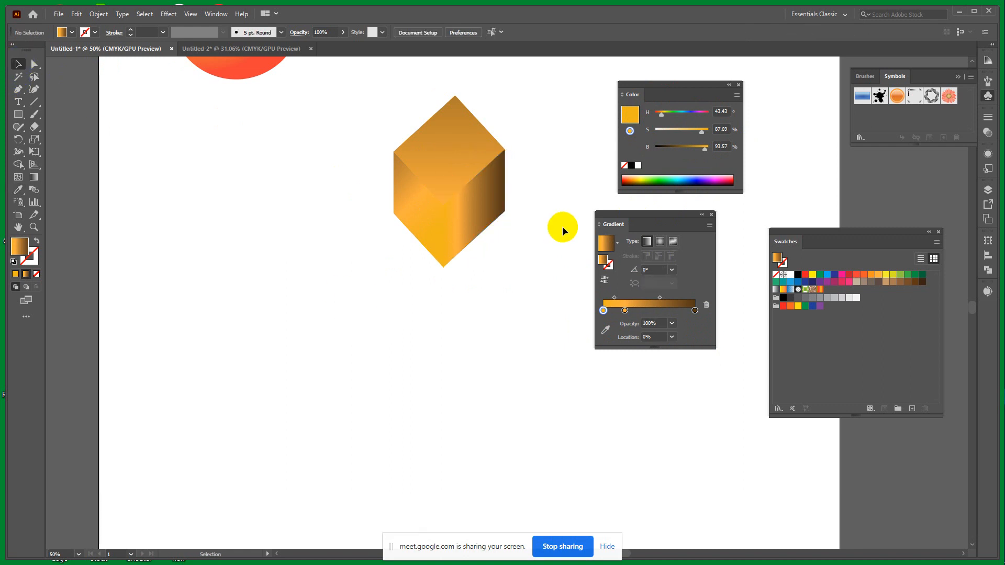
Step: Redraw the left face's gradient diagonally at 135° from its lower front edge past its upper outer corner, then deselect the face
click(416, 207)
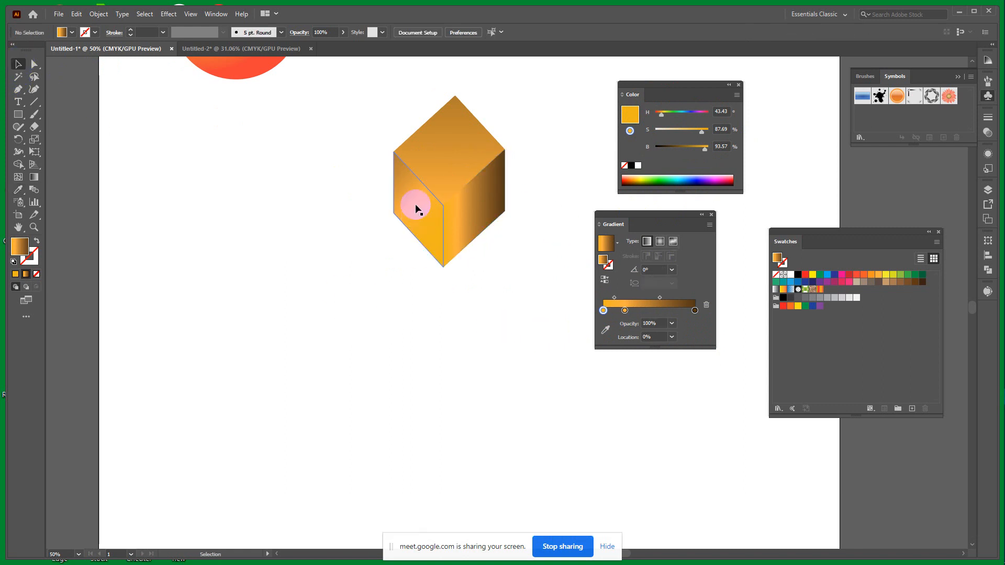
key(ctrl+equal)
key(ctrl+equal)
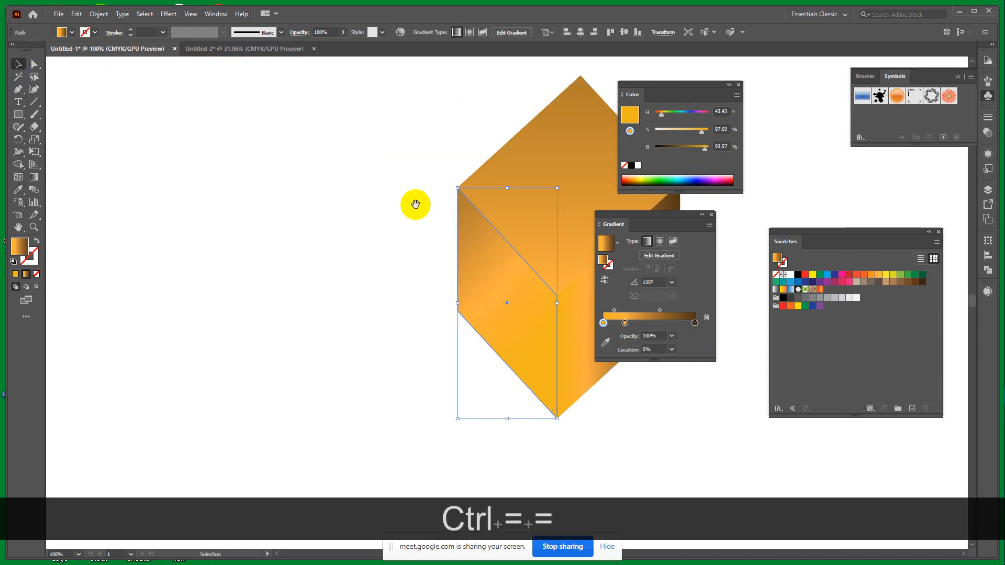
key(space)
drag(255, 190, 122, 154)
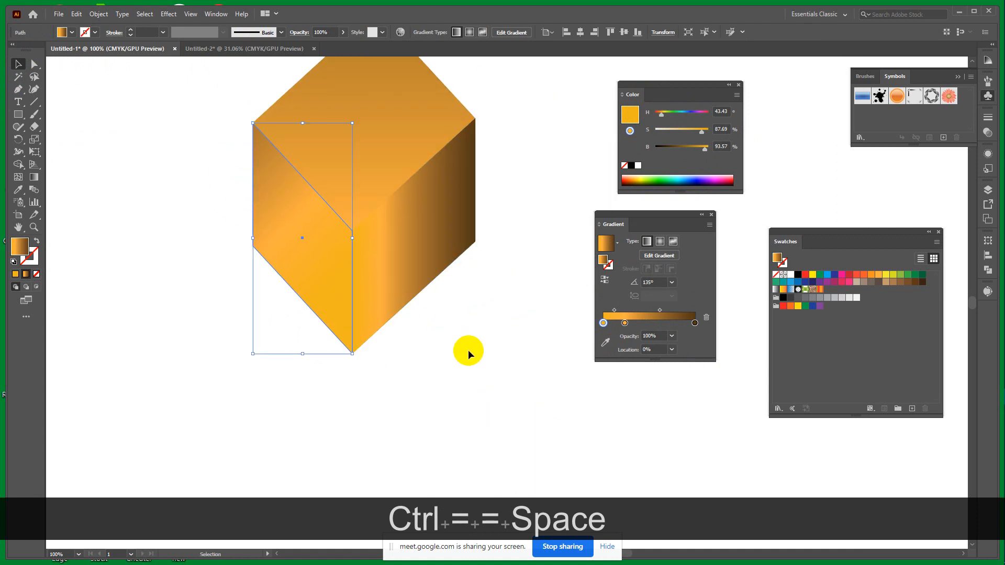
click(35, 182)
mouse_move(357, 302)
mouse_down()
mouse_move(220, 186)
mouse_move(199, 153)
mouse_up()
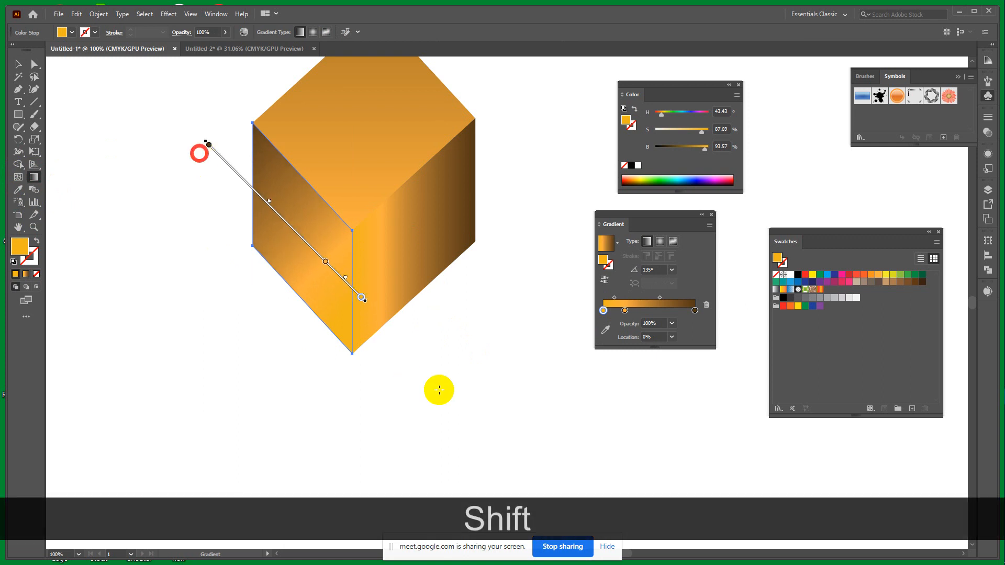
click(17, 64)
click(199, 396)
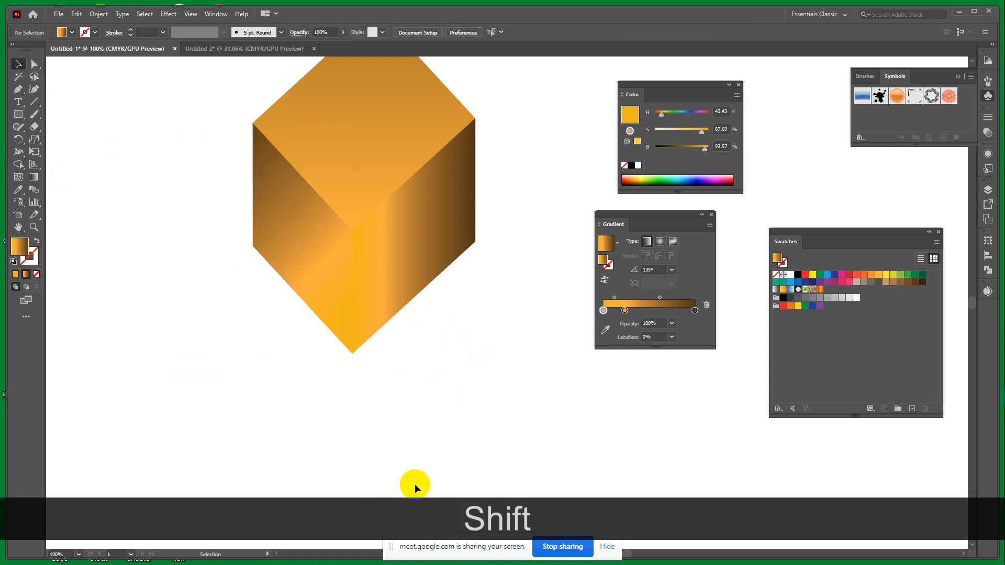
Step: Reverse the right face's gradient so its dark end lies along the box's front edge
click(372, 264)
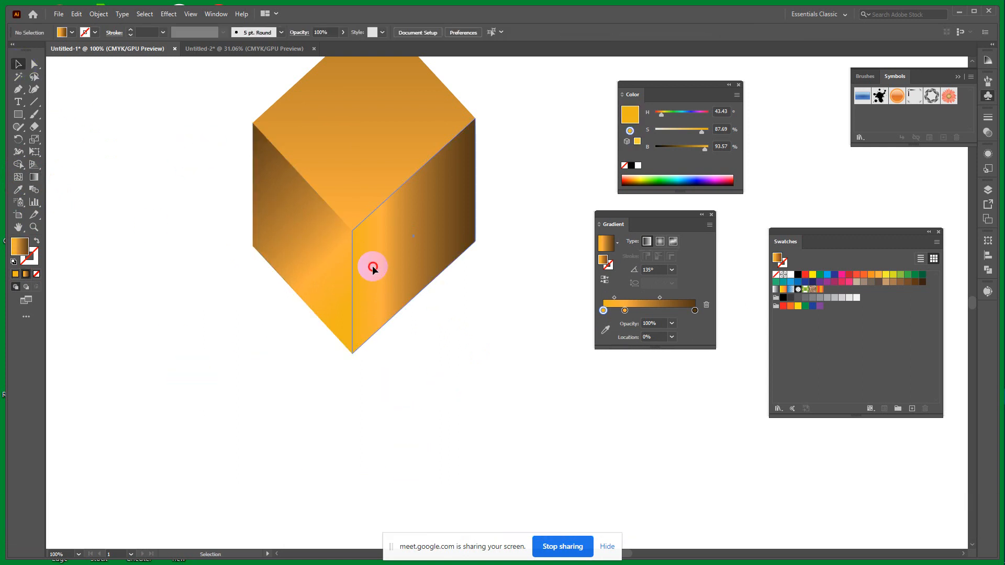
click(605, 279)
click(467, 370)
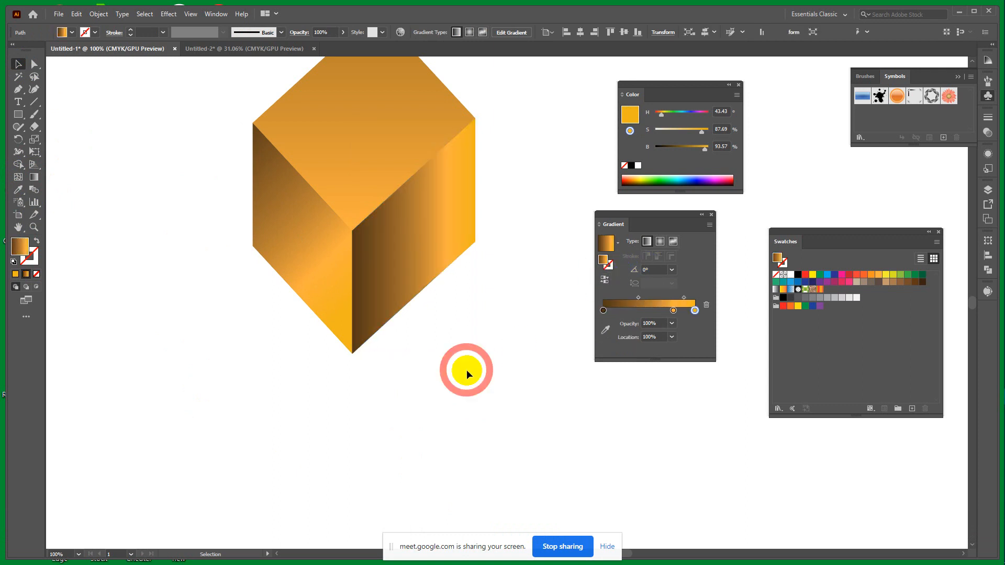
Step: Redraw the right face's gradient at 45° from the front edge to beyond its upper outer corner, and deselect it
click(380, 240)
click(34, 177)
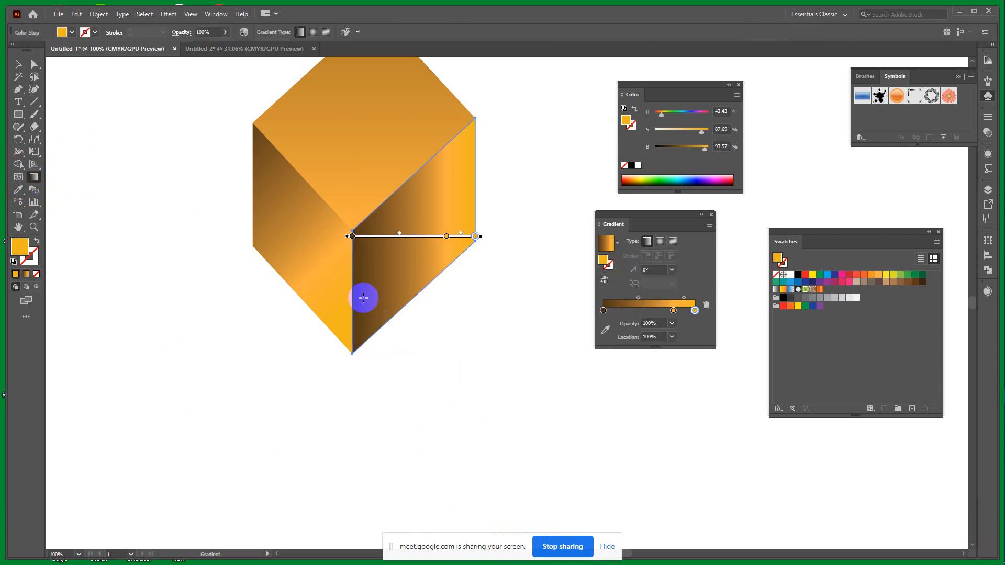
drag(348, 296, 573, 160)
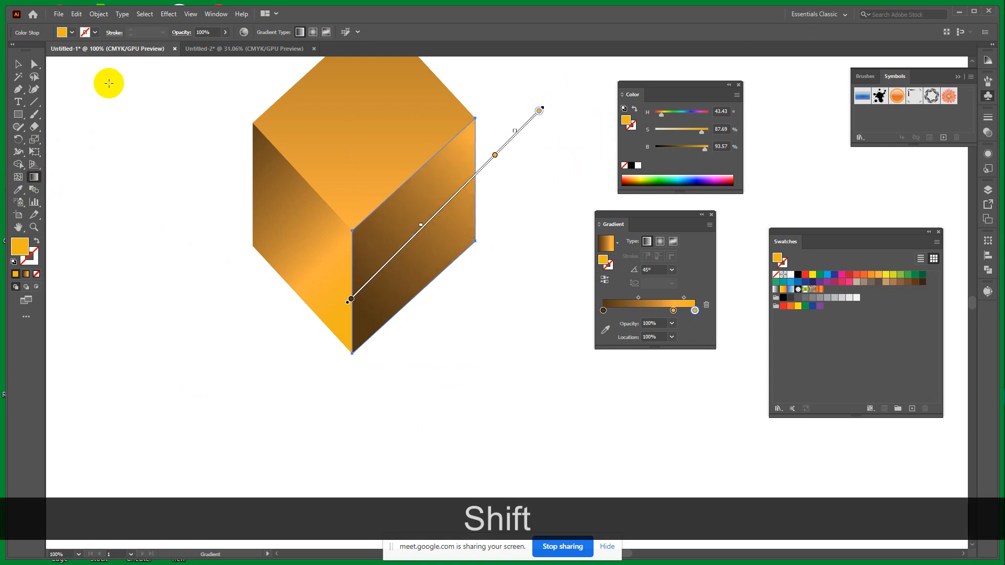
click(17, 63)
click(140, 320)
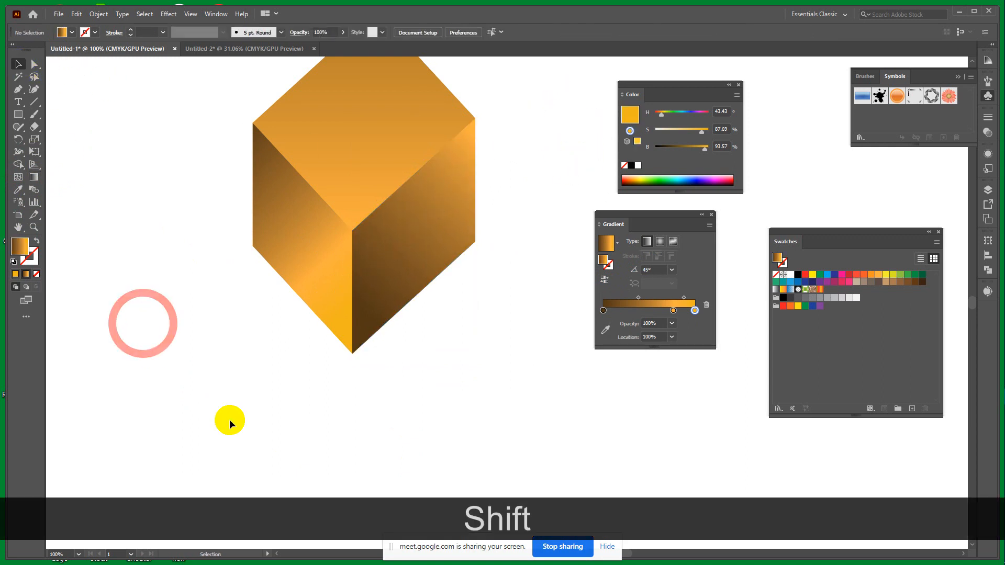
Step: Set the right face's yellow end stop to 100% brightness and its dark start stop to 57% brightness
click(410, 248)
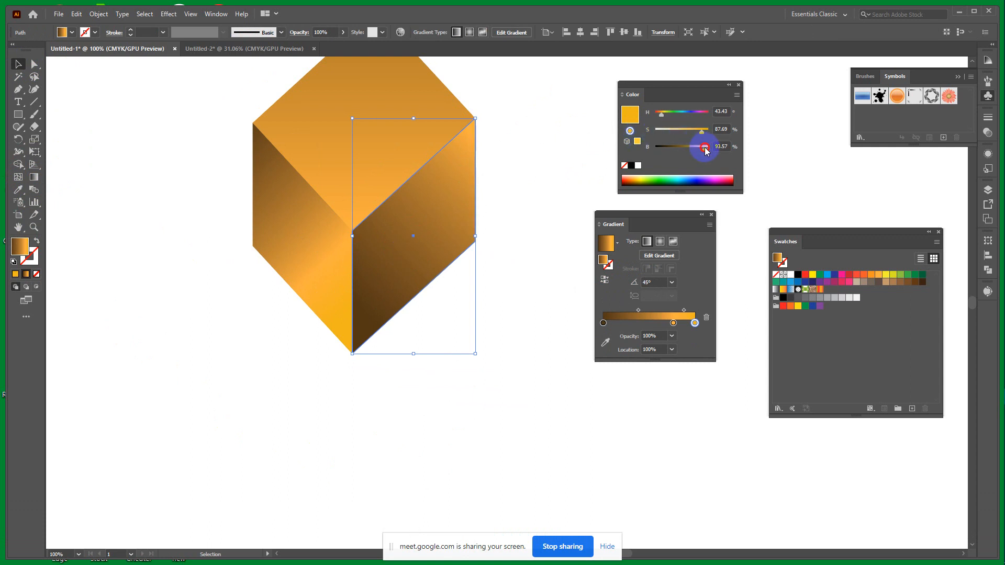
drag(705, 151, 708, 152)
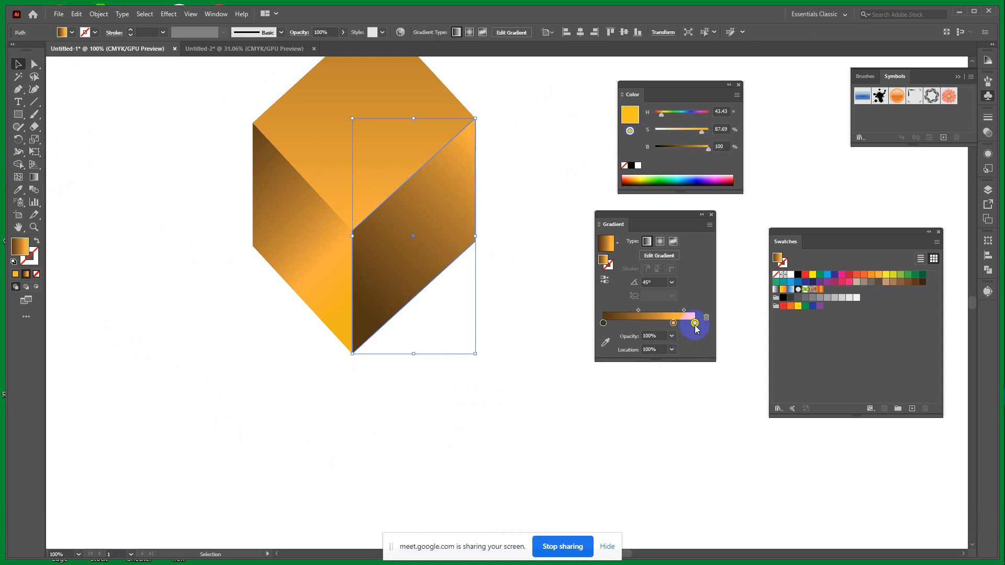
click(604, 323)
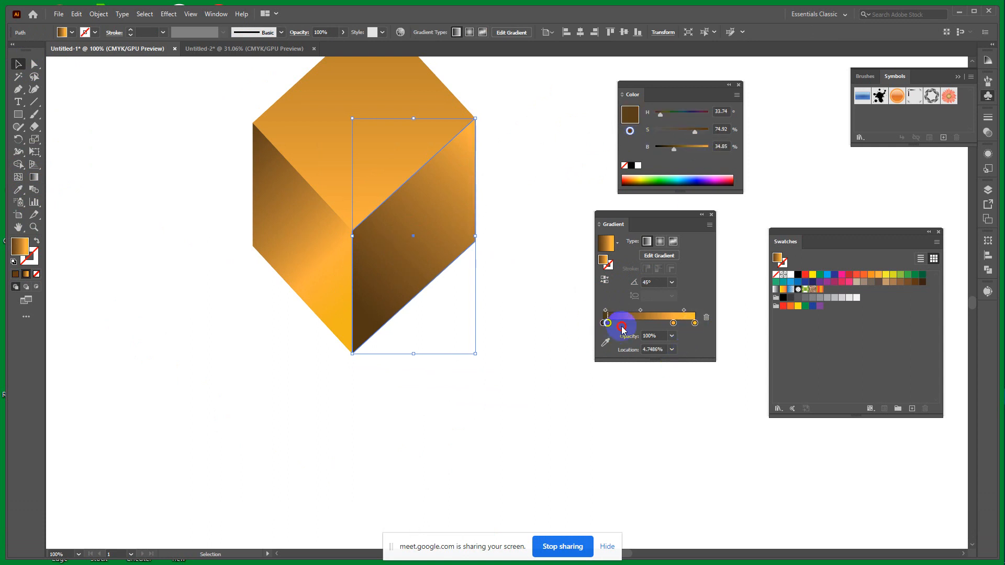
double_click(604, 322)
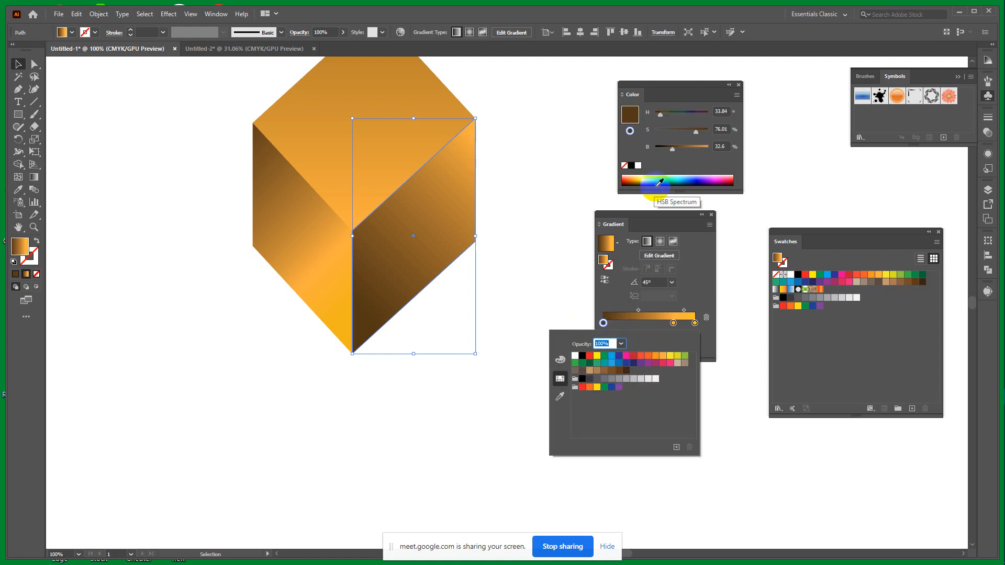
click(681, 148)
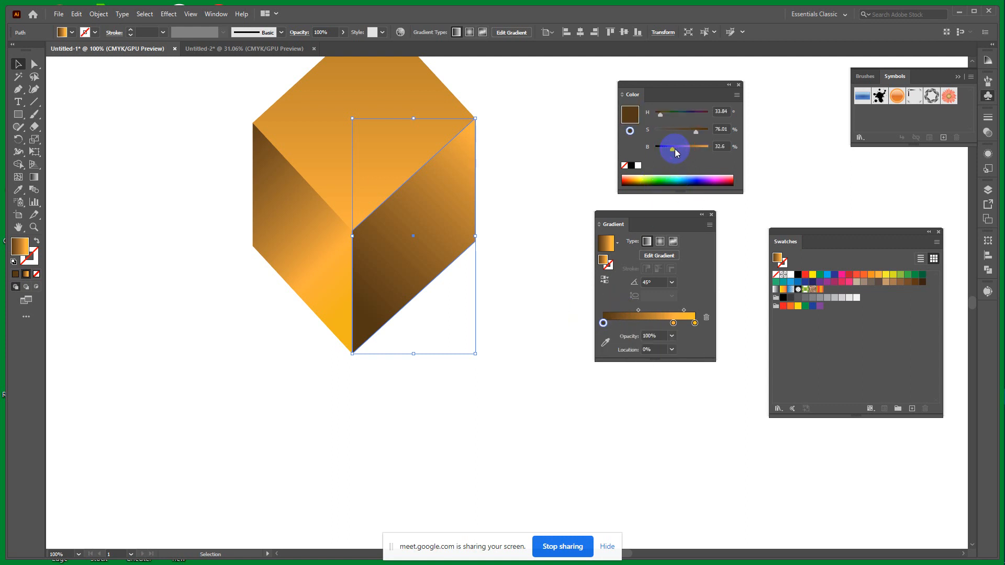
drag(675, 153, 687, 148)
click(542, 236)
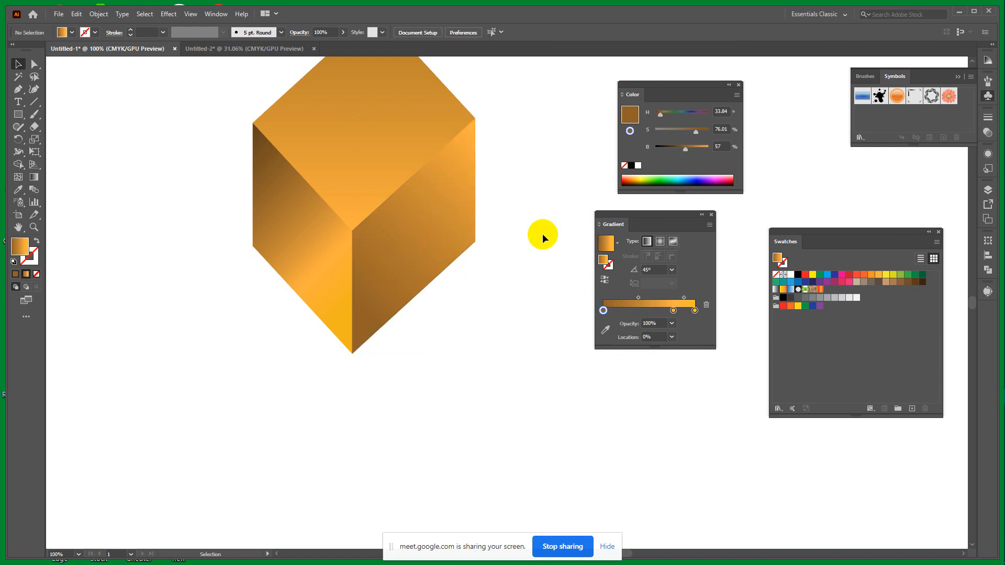
key(ctrl+minus)
key(ctrl+minus)
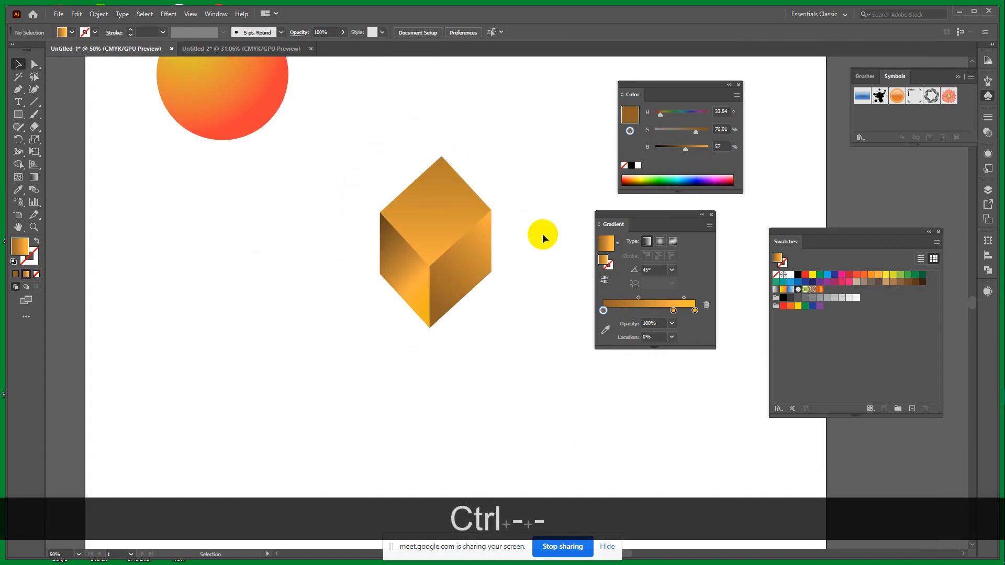
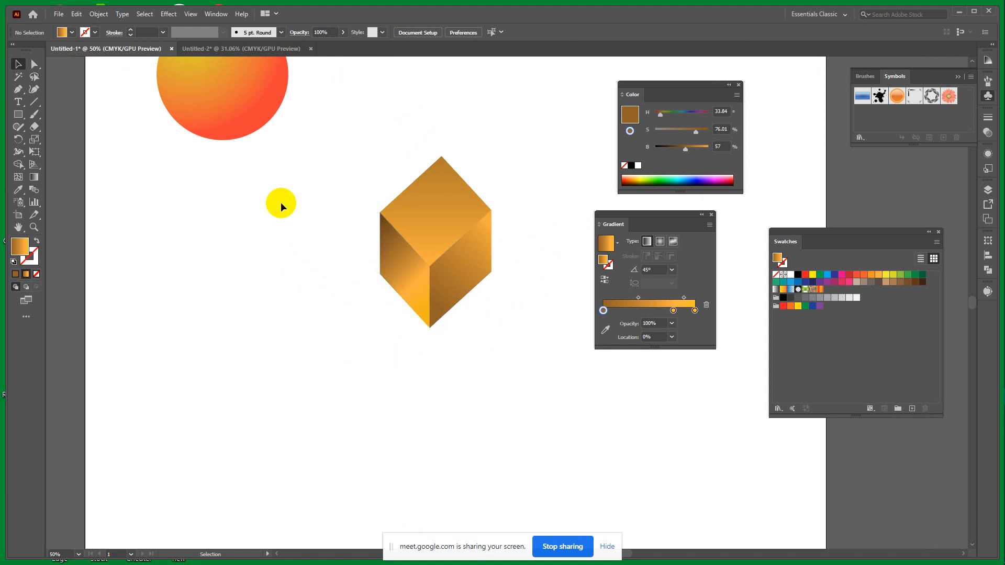
drag(494, 359, 499, 359)
click(542, 415)
drag(328, 121, 333, 153)
click(510, 345)
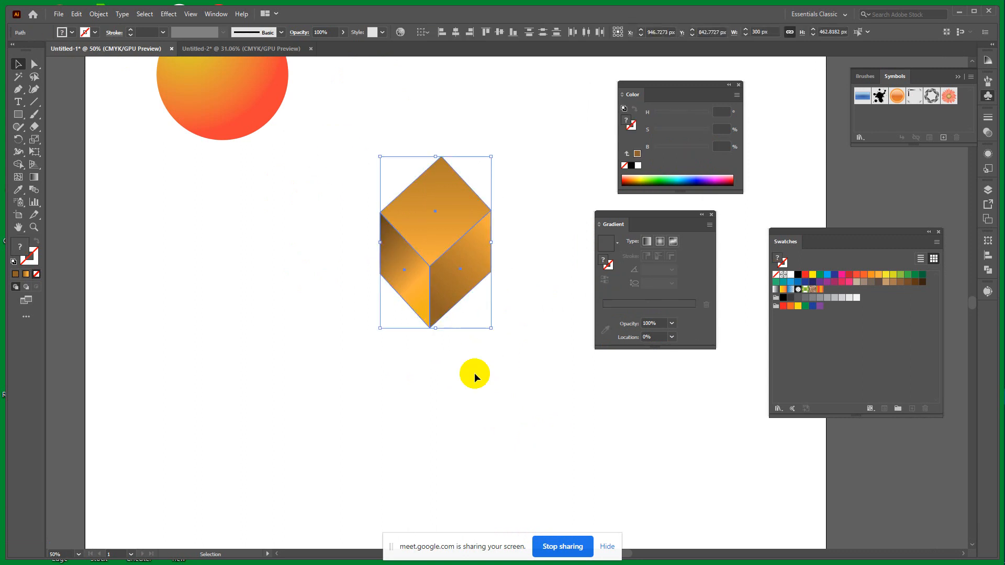
click(476, 378)
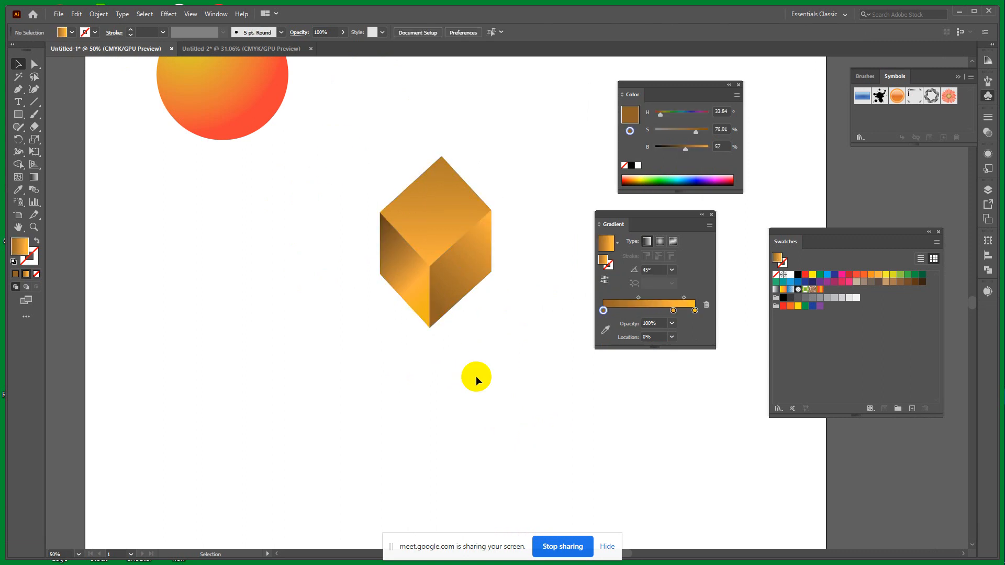
Step: Select all three faces of the box and move them together off the artboard, beyond its upper-left corner
key(ctrl+minus)
key(ctrl+minus)
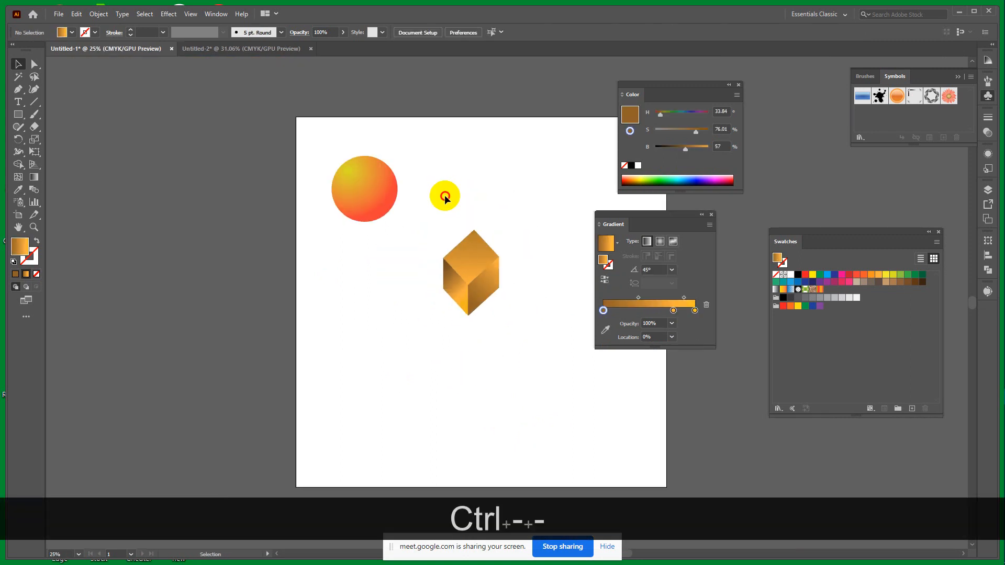
drag(444, 195, 531, 366)
drag(484, 291, 223, 161)
click(275, 268)
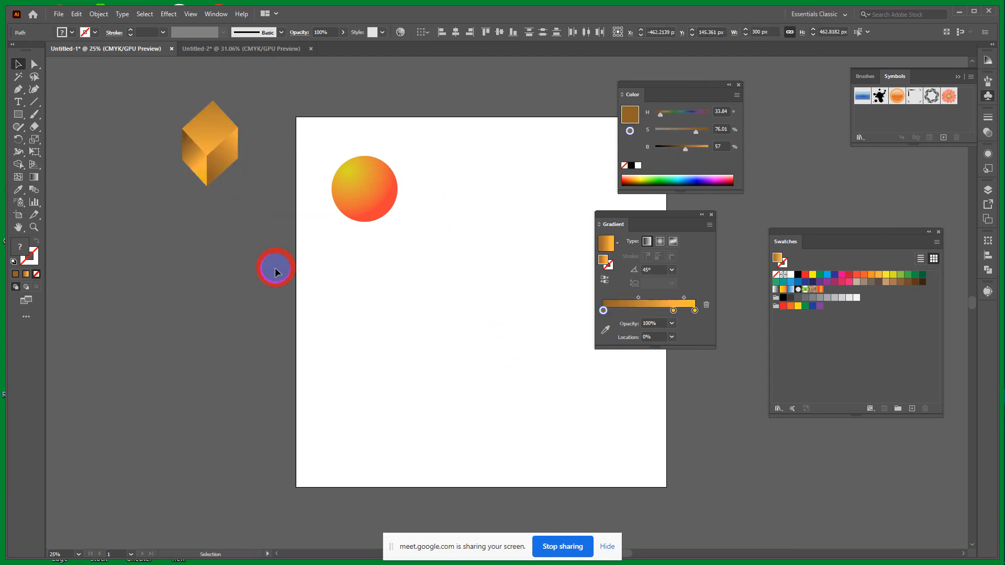
Step: Move the red-yellow sphere off the artboard and place it directly below the box, then deselect it
drag(341, 198, 209, 202)
click(394, 291)
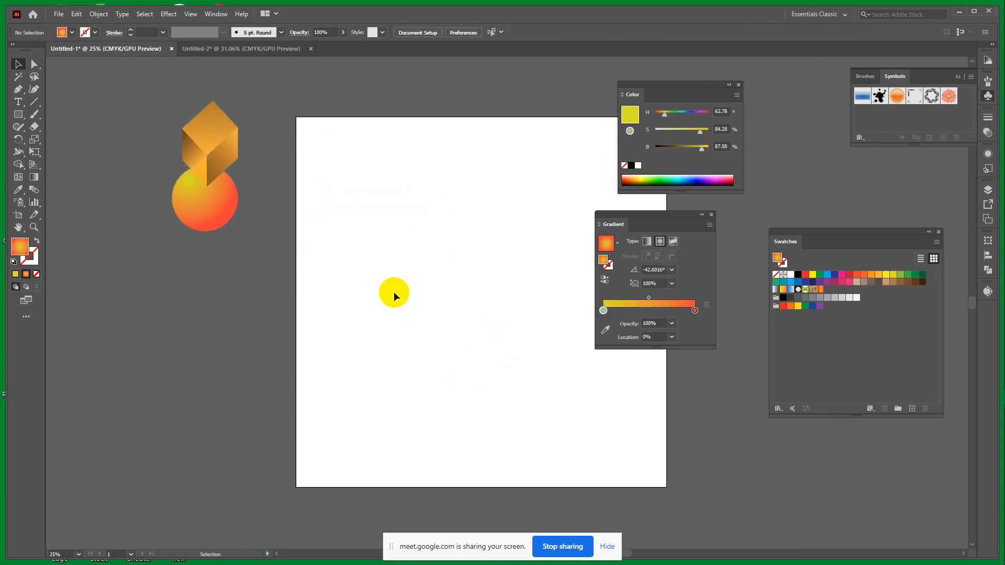
key(space)
drag(427, 295, 375, 298)
drag(157, 213, 148, 238)
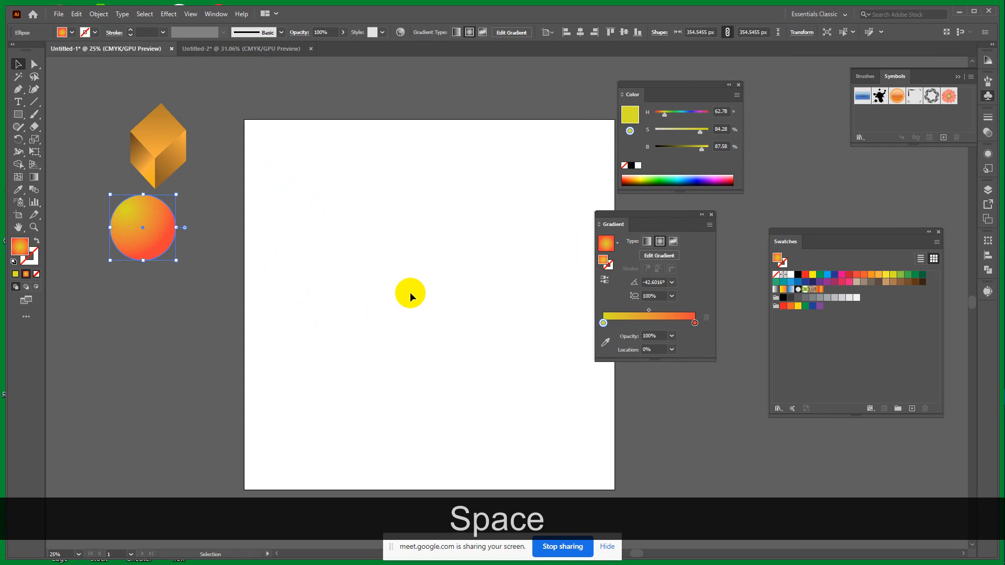
click(409, 293)
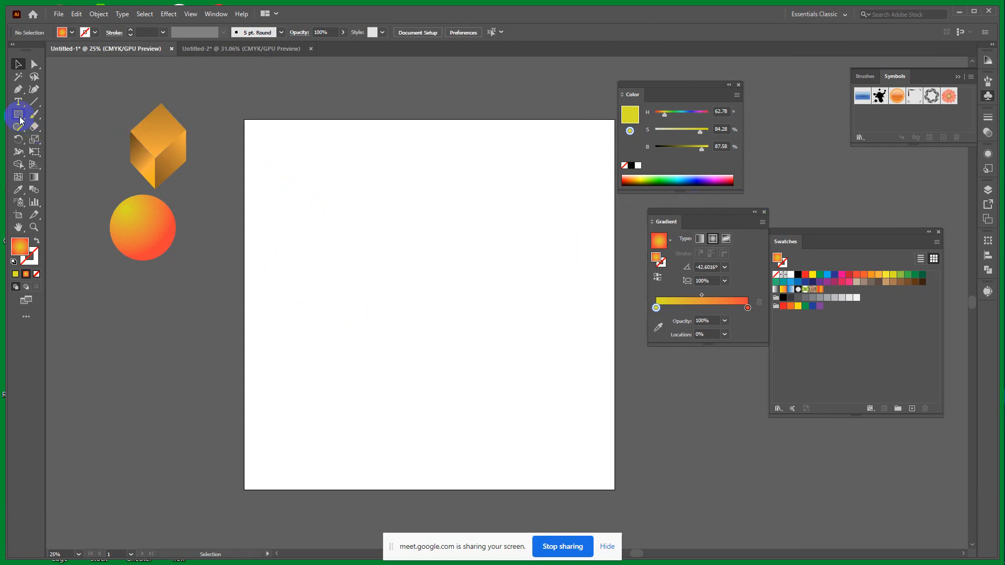
Step: Draw a circle about 892 px in diameter in the artboard's upper half and switch its fill to a freeform gradient
drag(21, 116, 67, 137)
drag(417, 242, 500, 324)
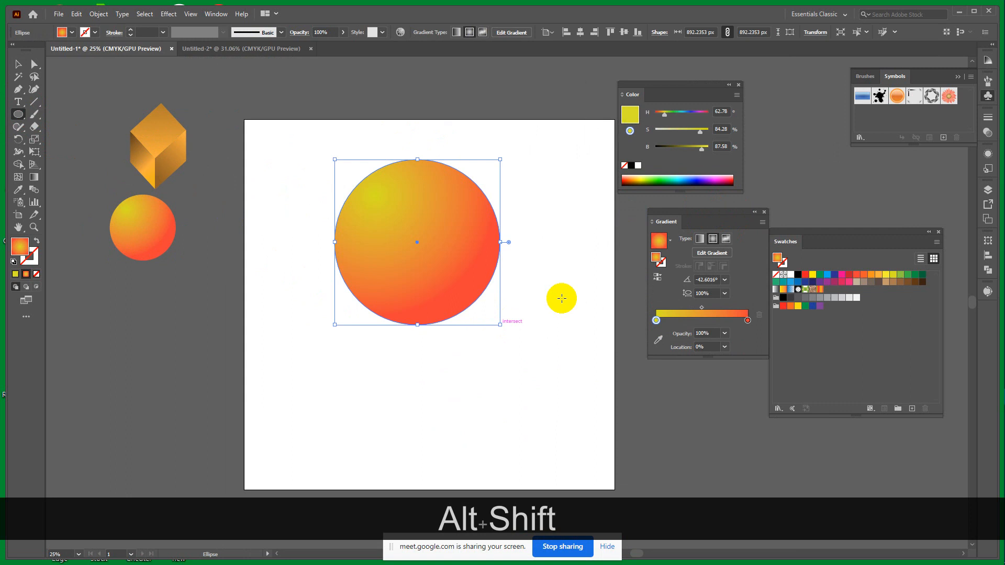
click(726, 239)
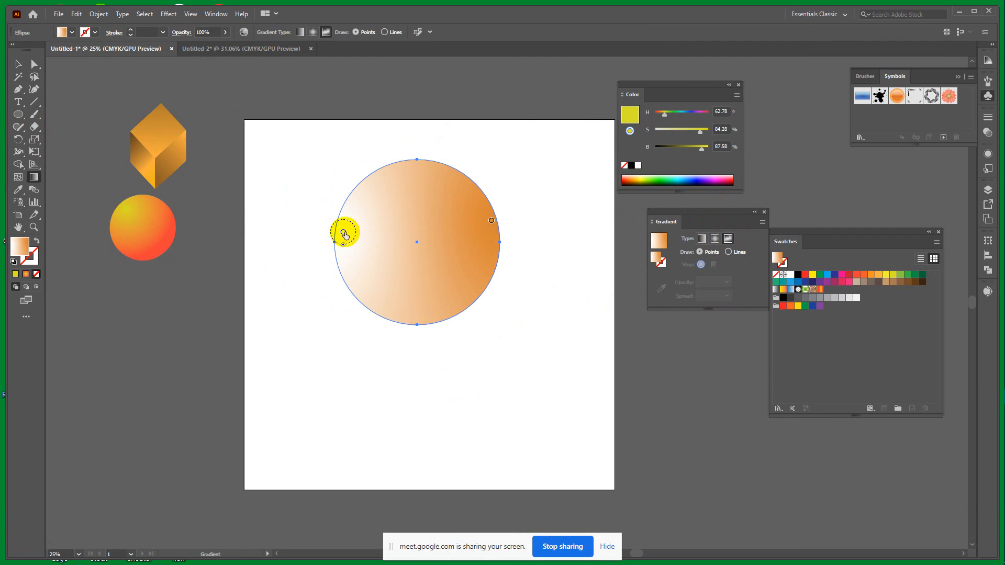
Step: Colour the circle's left freeform stop orange (C=0 M=35 Y=85 K=0) and its right stop red from the swatches
double_click(343, 232)
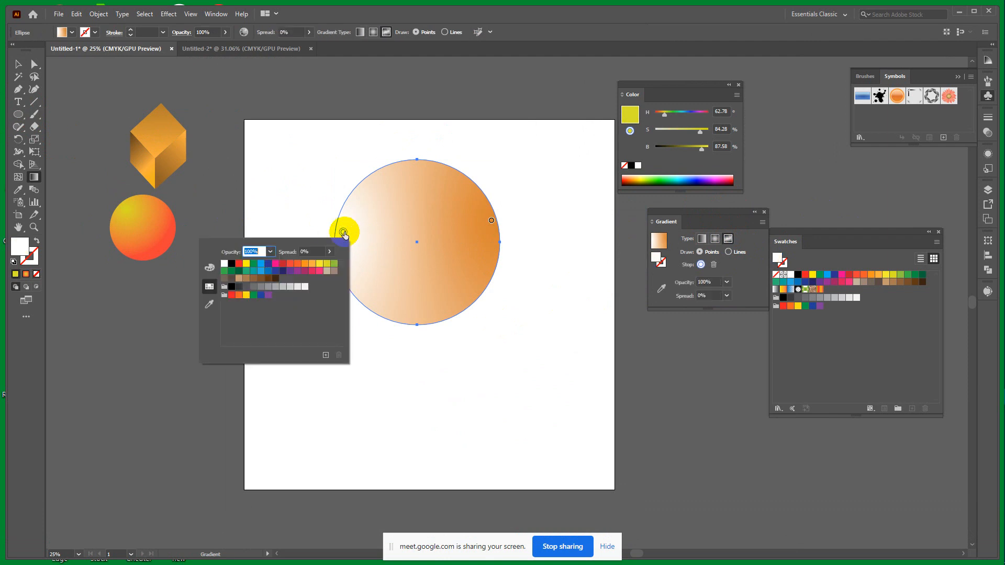
click(312, 263)
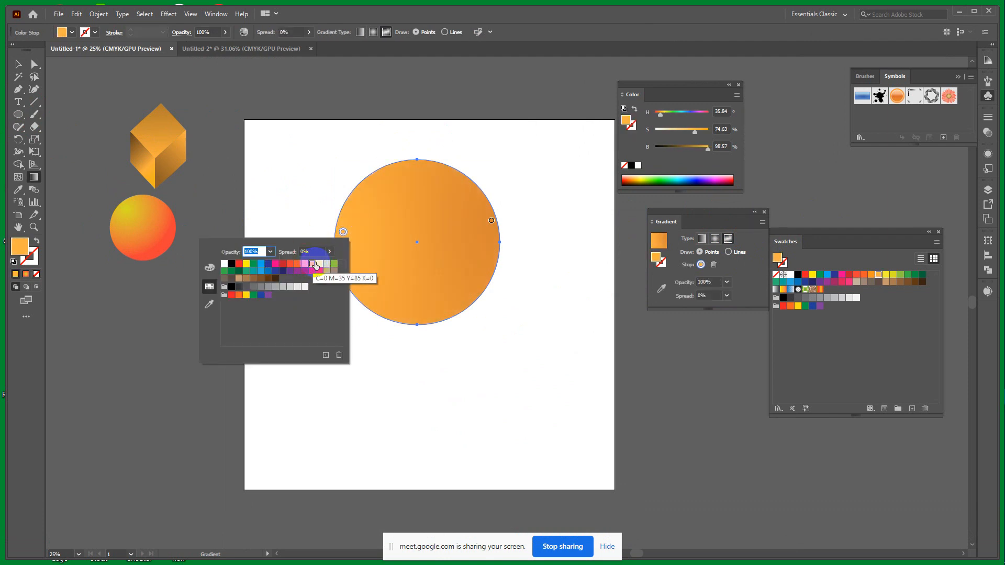
double_click(490, 221)
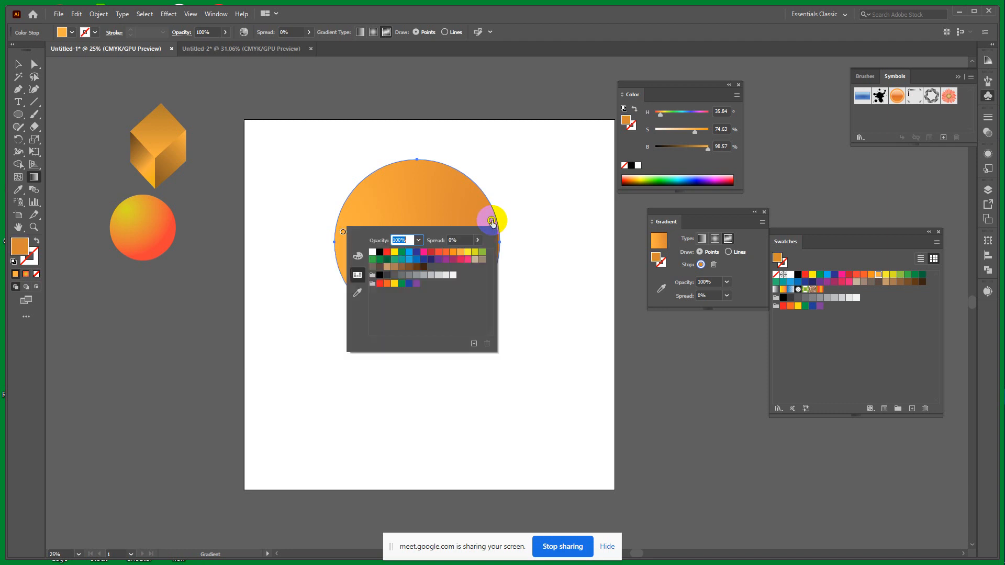
click(431, 255)
click(534, 303)
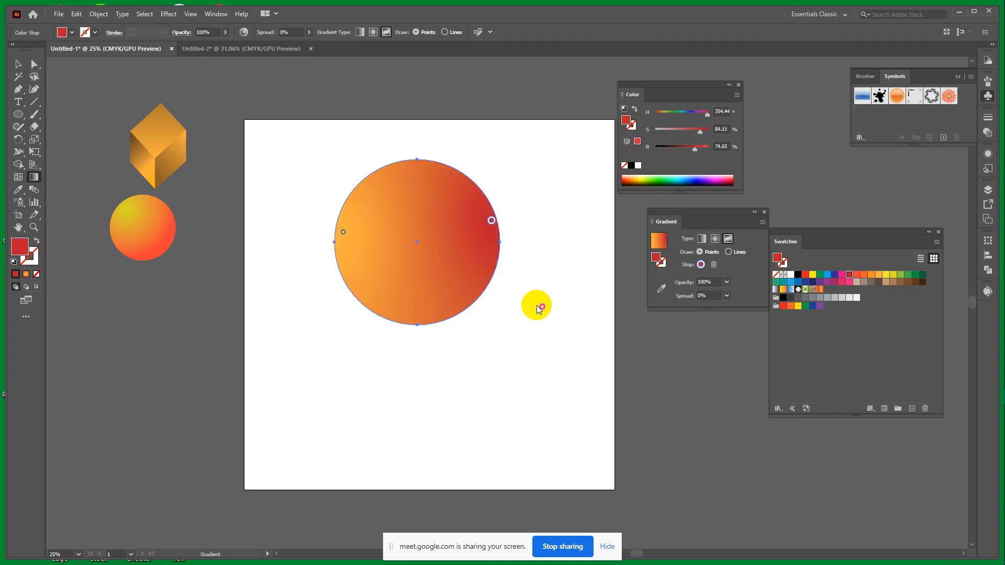
Step: Add a freeform gradient point near the circle's bottom and colour it dark blue
click(415, 293)
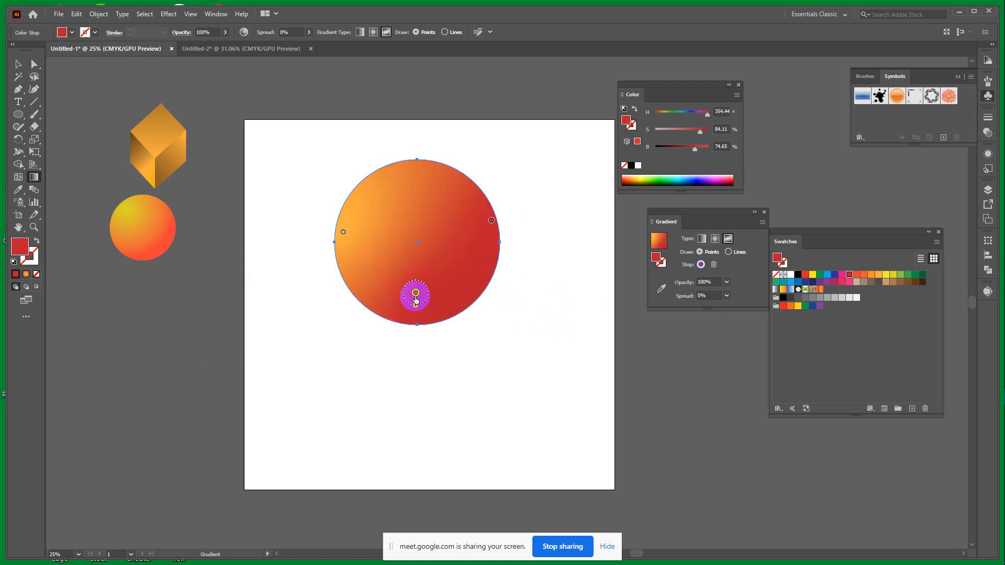
double_click(415, 293)
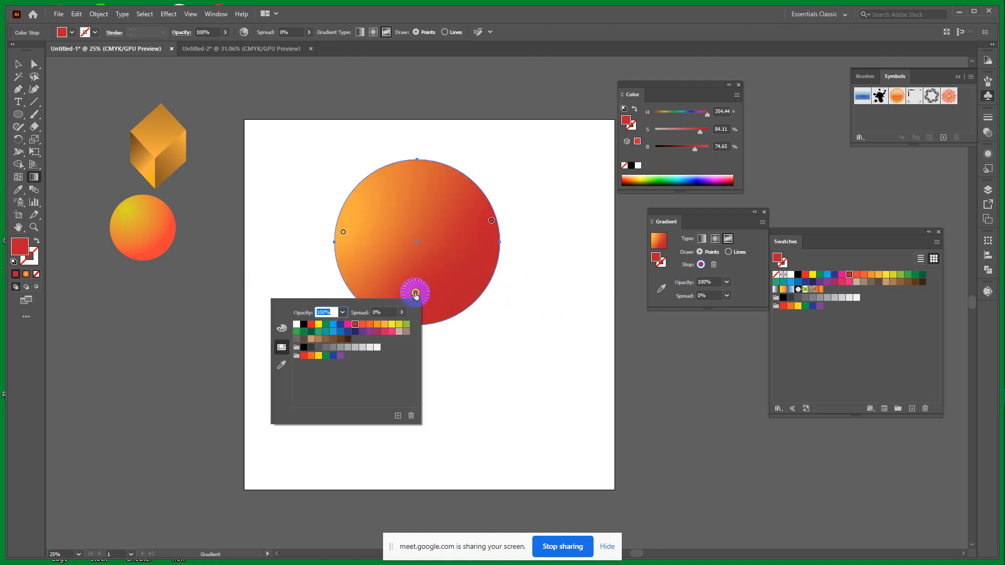
click(354, 332)
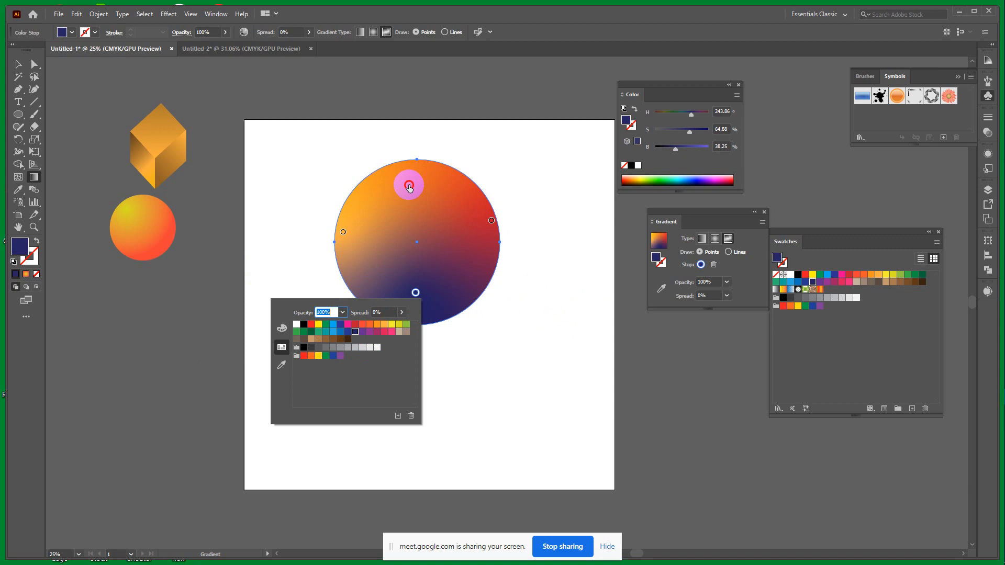
Step: Add a freeform gradient point near the circle's top and colour it yellow-green from the swatches
click(410, 186)
click(409, 186)
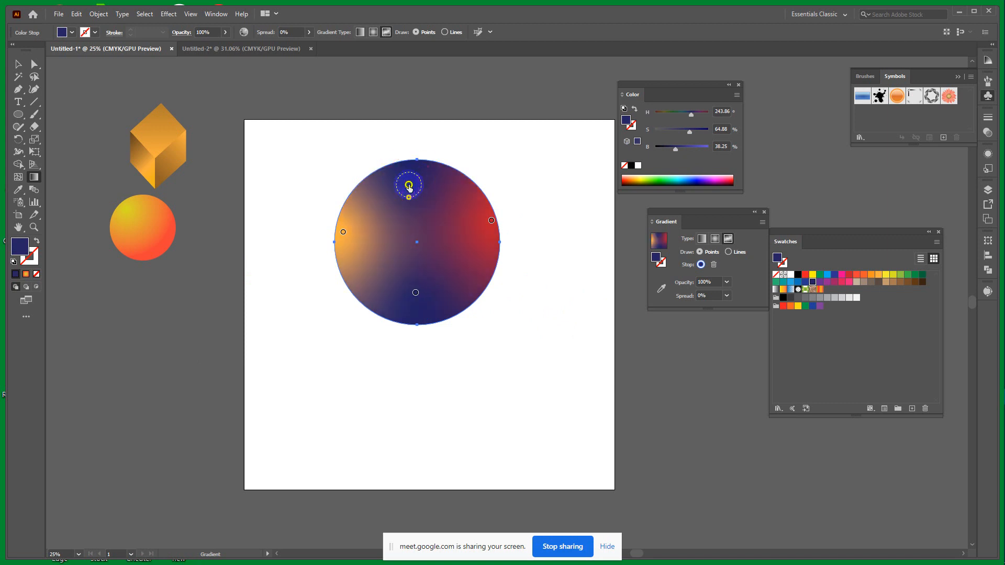
double_click(409, 185)
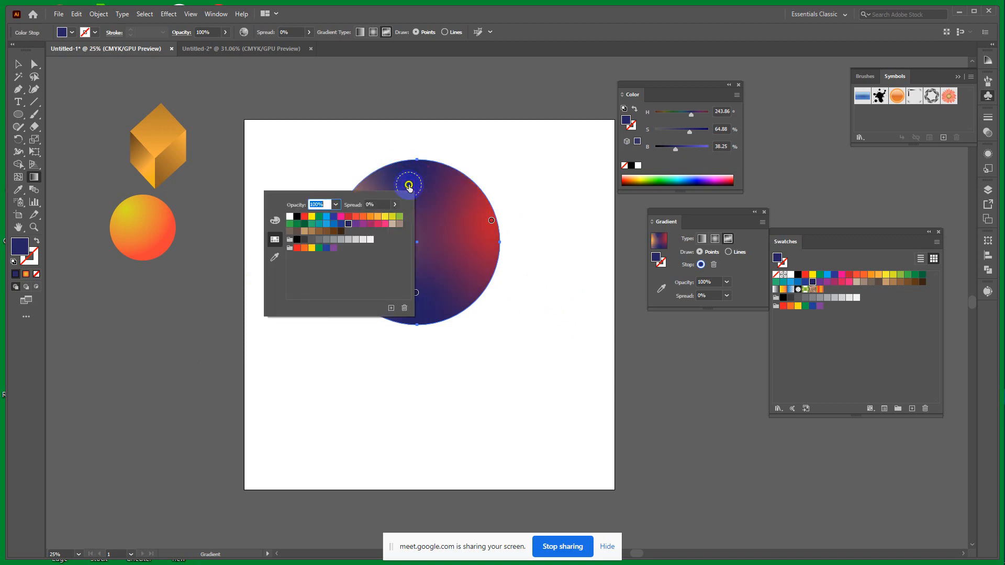
click(394, 220)
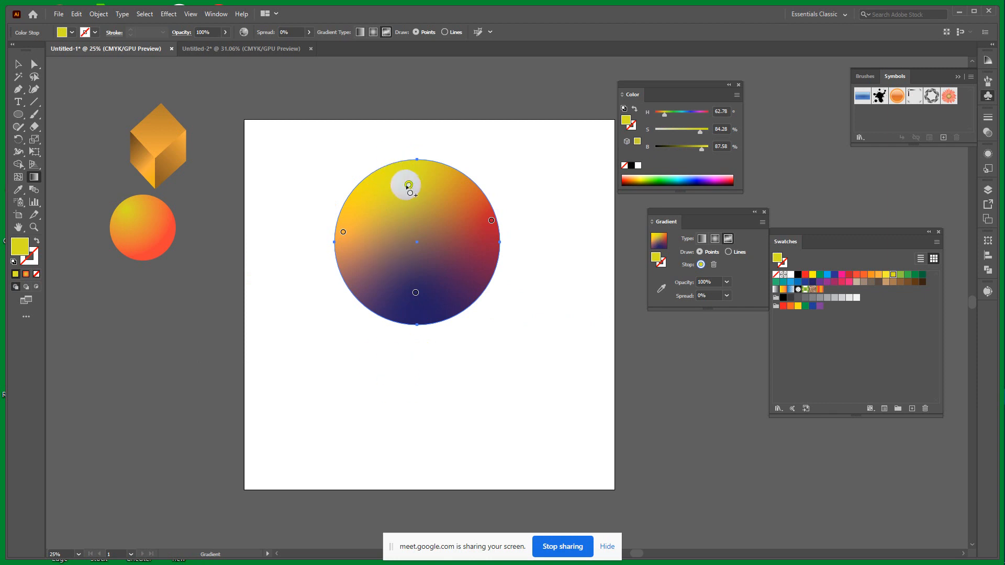
Step: Move the yellow-green freeform point toward the circle's centre, widen its spread to 100%, and return the spread to 0%
drag(409, 186, 435, 211)
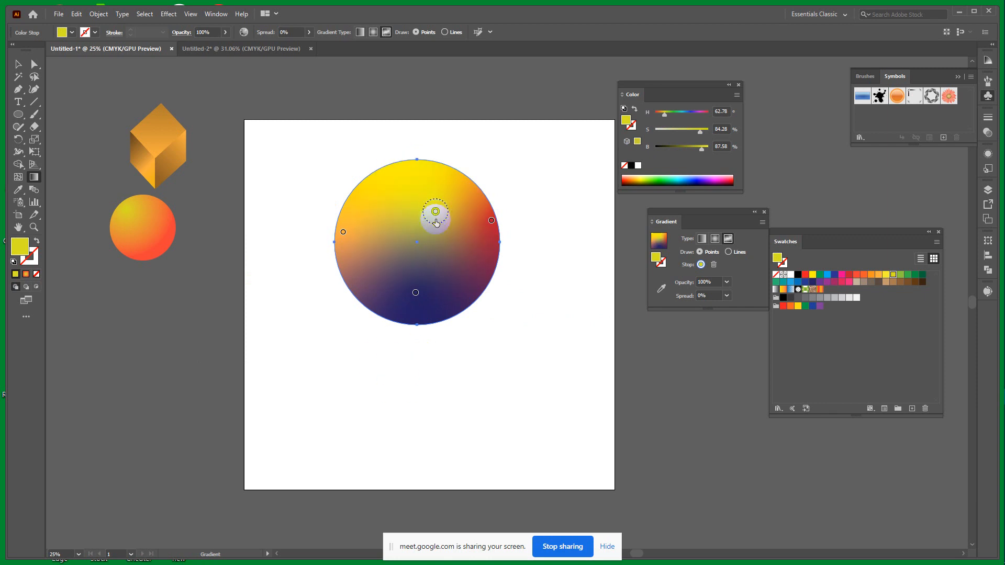
drag(453, 224, 489, 292)
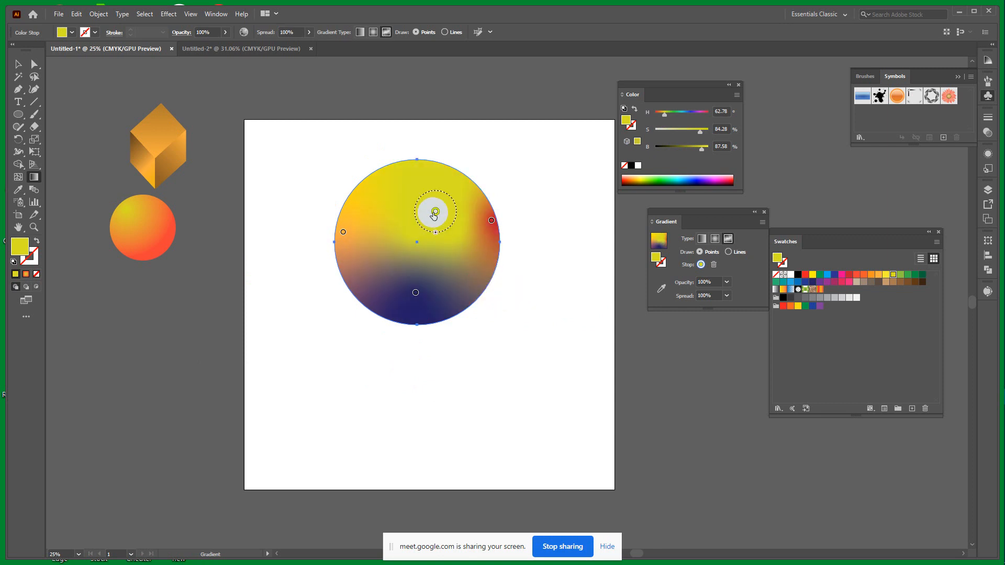
drag(437, 237, 435, 218)
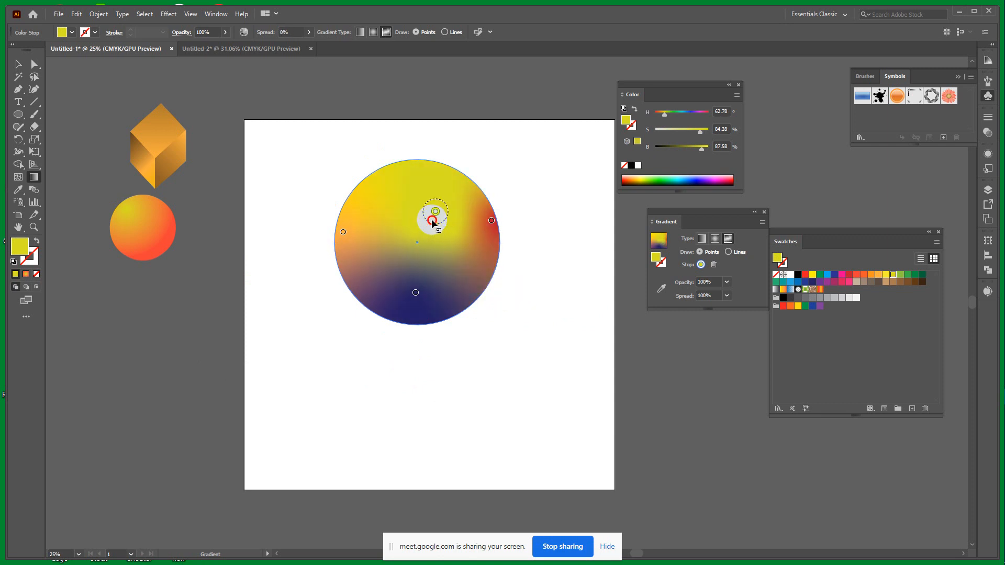
Step: Move the orange and red freeform points inward, the dark blue point slightly lower and the yellow-green point slightly higher
click(344, 232)
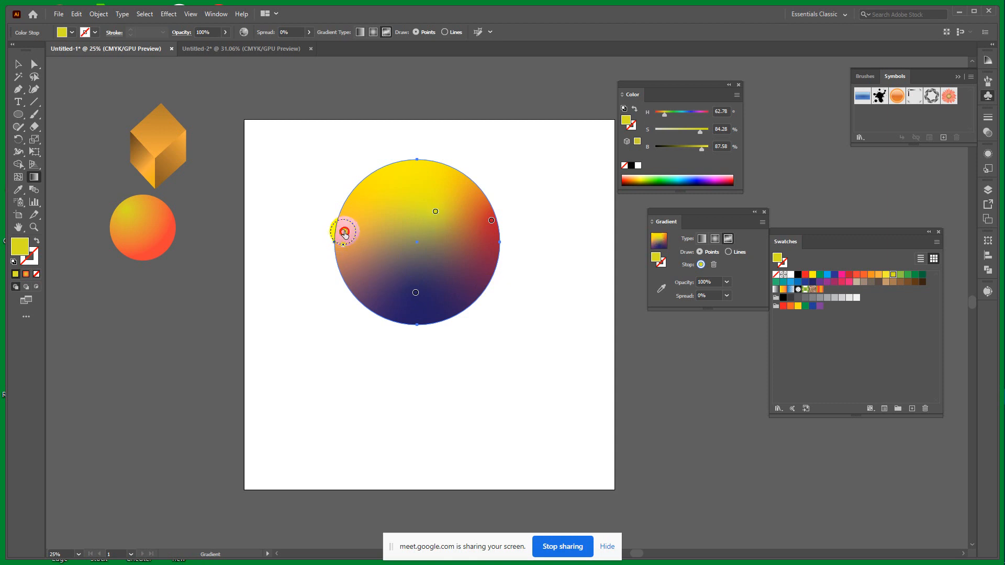
click(380, 241)
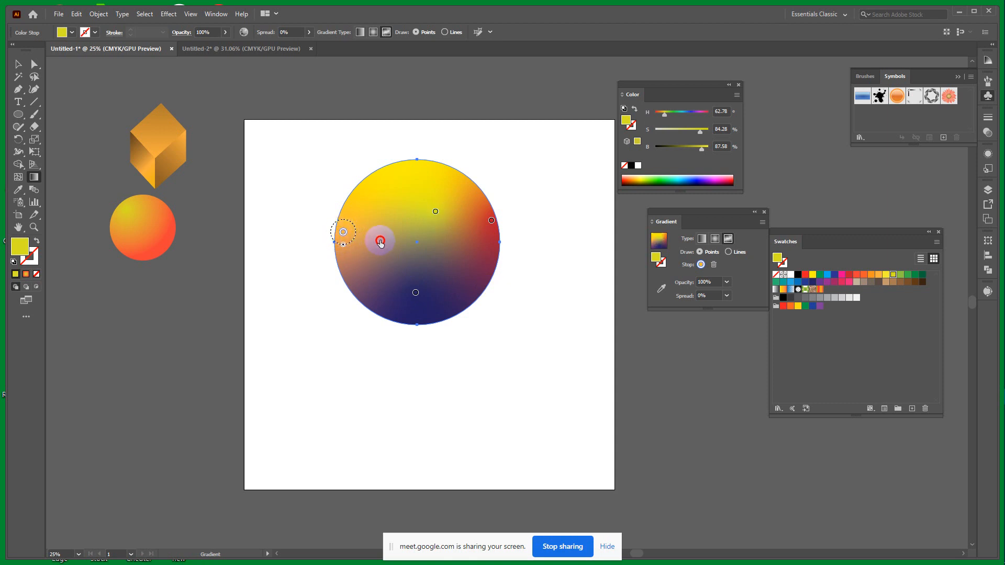
click(417, 293)
click(416, 293)
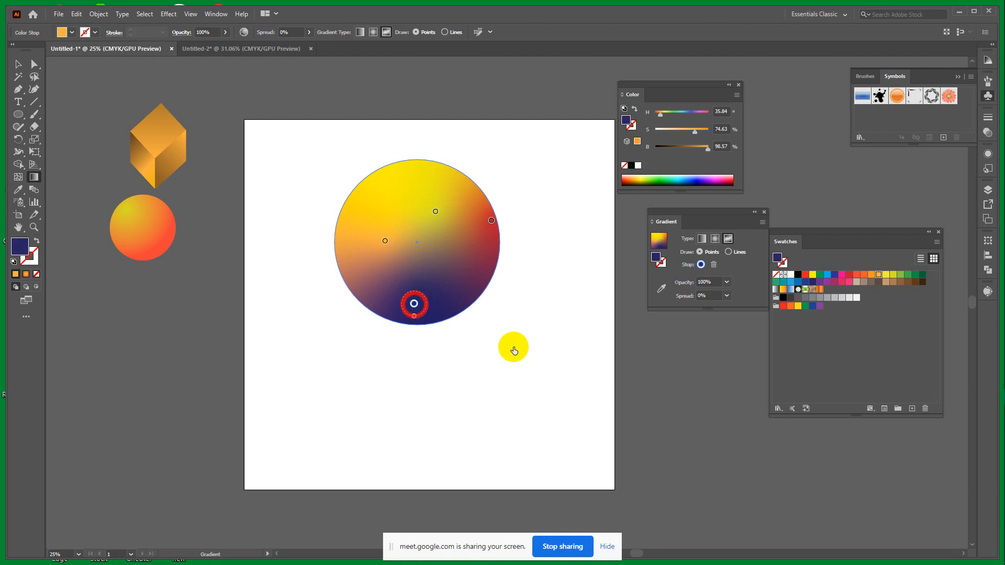
click(491, 223)
drag(493, 228, 431, 204)
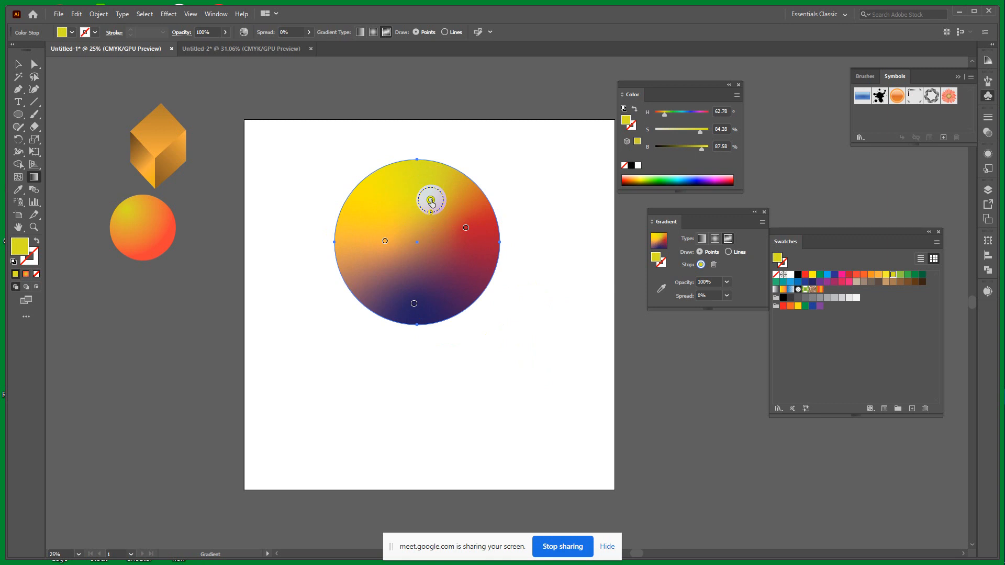
Step: Delete the yellow-green freeform point and undo the accidental deletion of the whole circle
key(Delete)
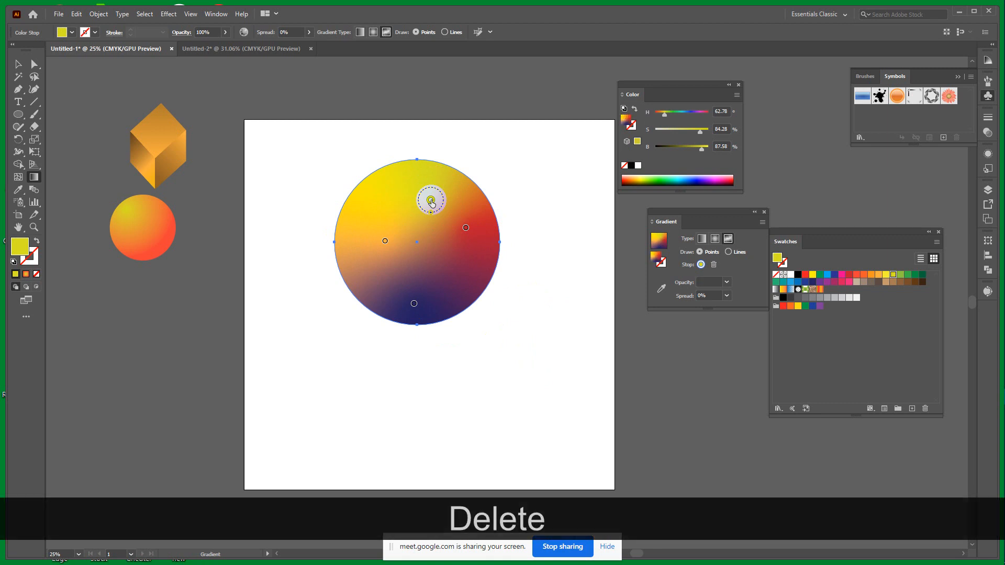
key(BackSpace)
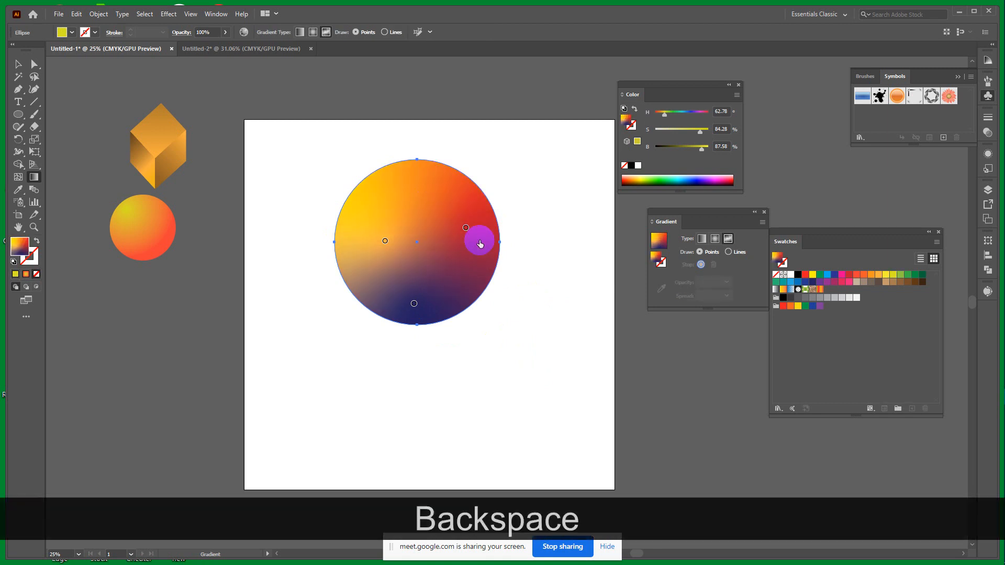
click(467, 227)
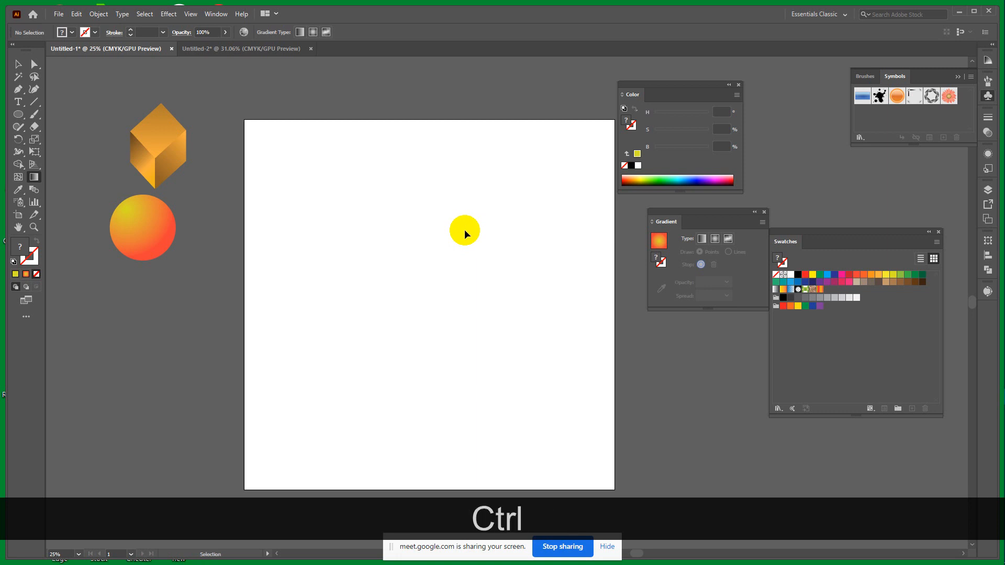
key(ctrl+z)
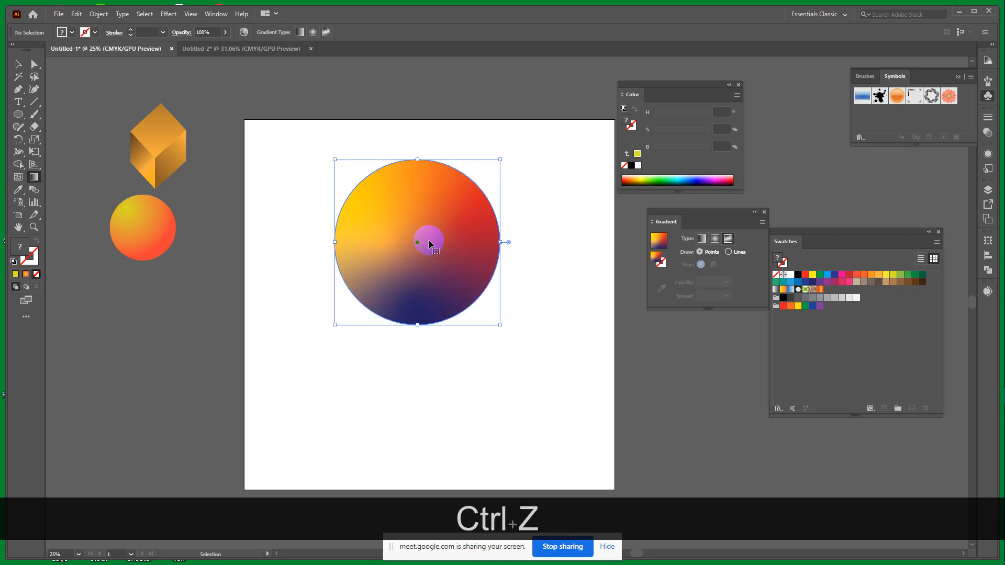
Step: Add a white freeform gradient point near the circle's centre and delete that point
click(428, 239)
click(728, 238)
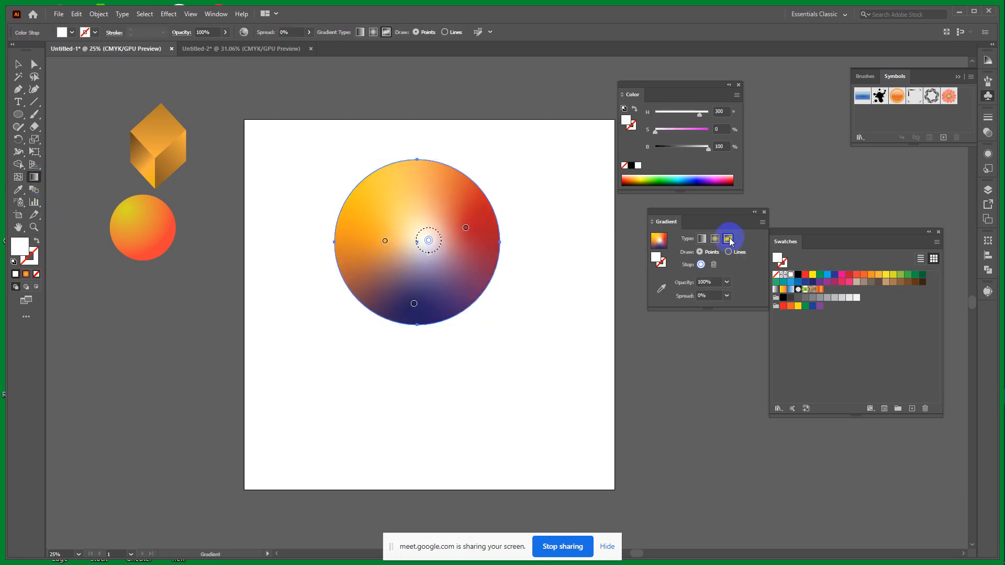
drag(429, 240, 427, 224)
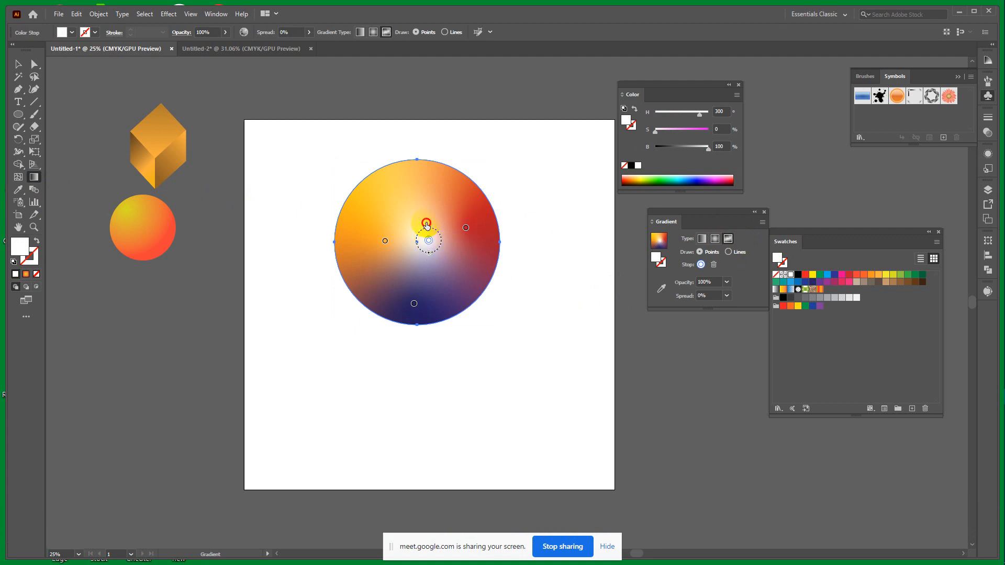
key(BackSpace)
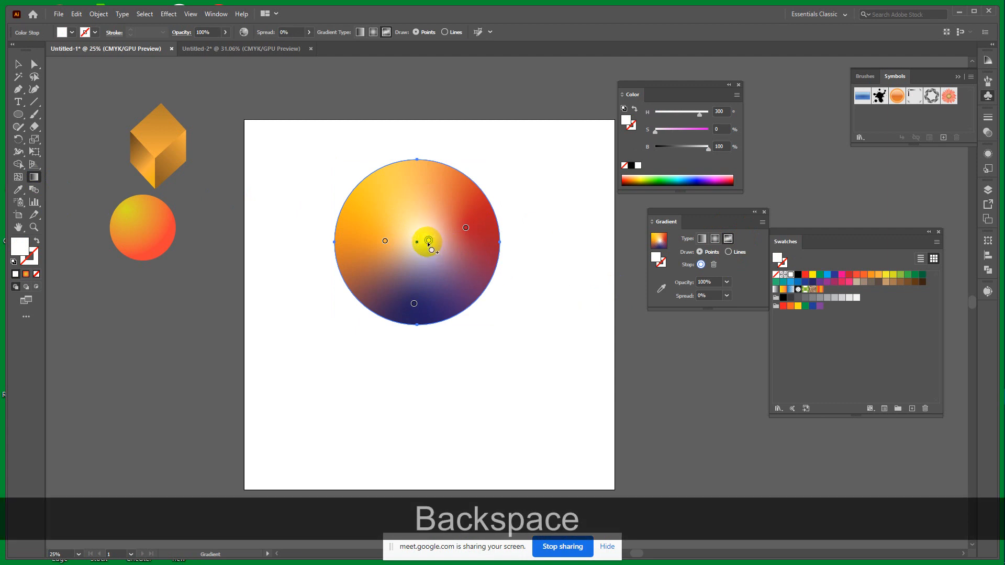
click(429, 240)
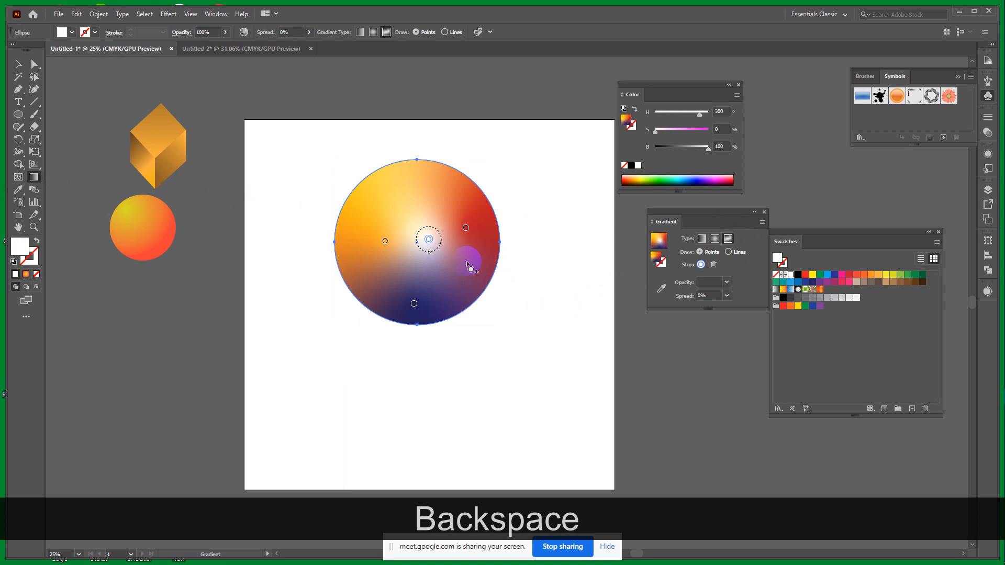
Step: Replace the red freeform point with a new point near the circle's right edge, coloured orange-red from the swatches
click(465, 229)
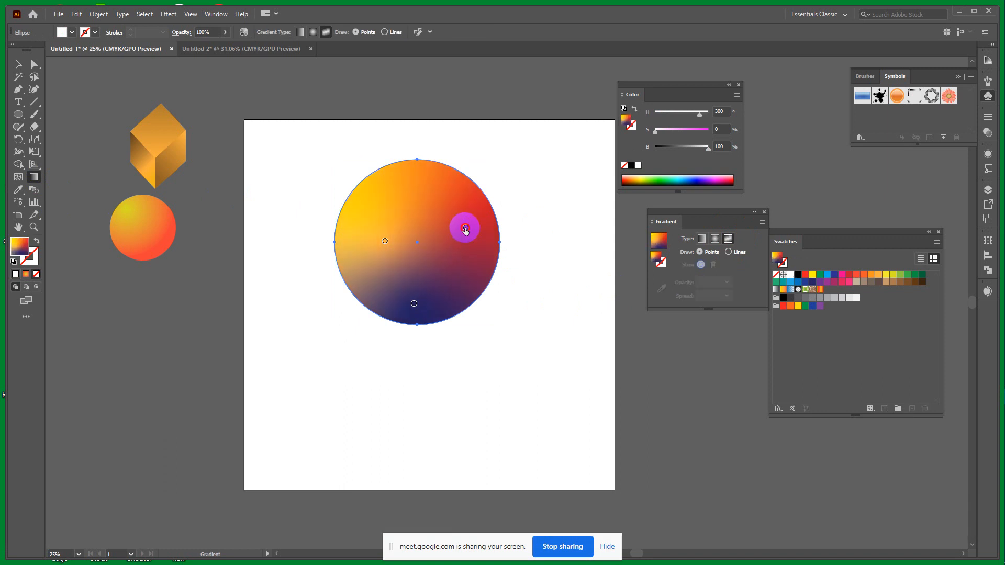
key(BackSpace)
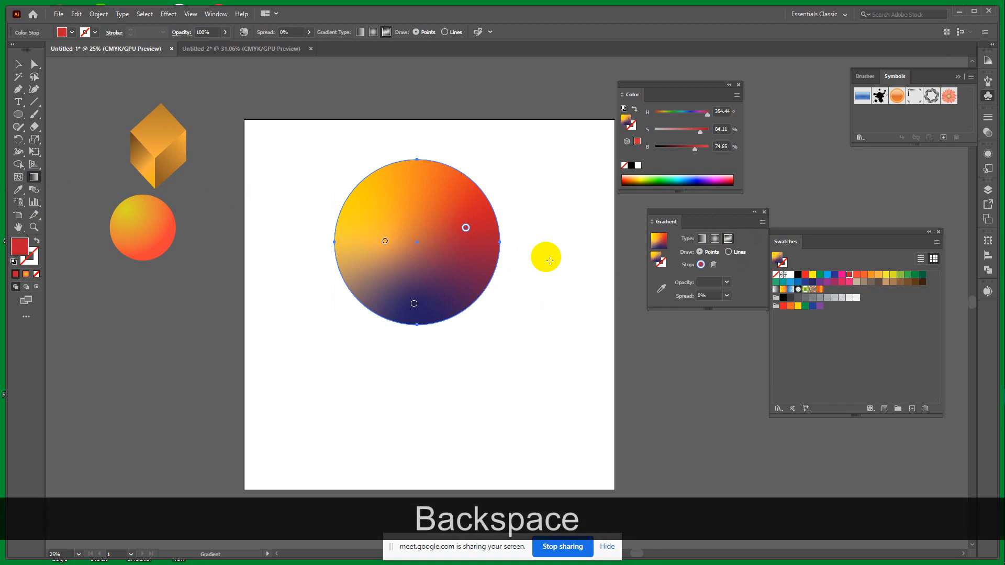
click(414, 305)
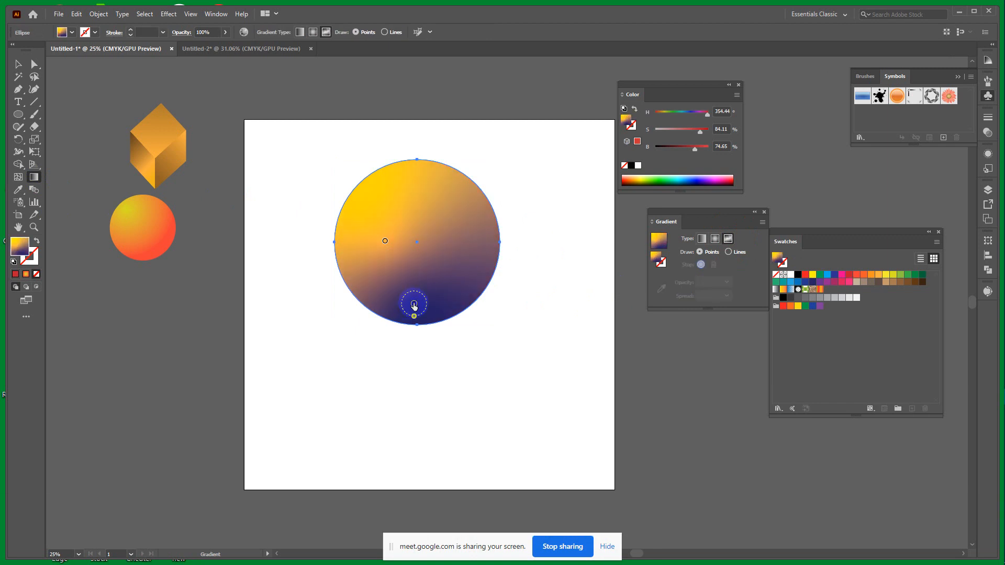
click(478, 239)
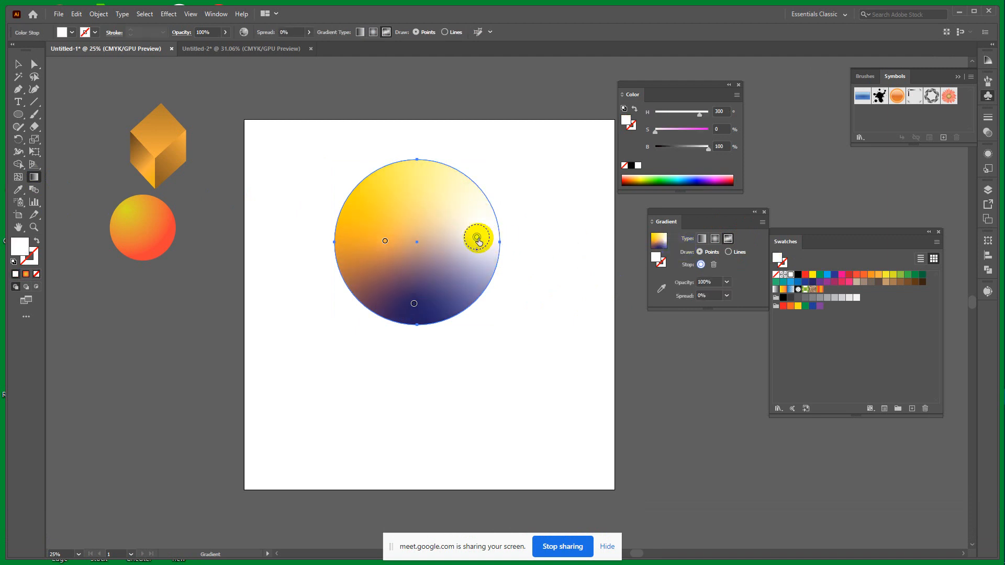
double_click(477, 238)
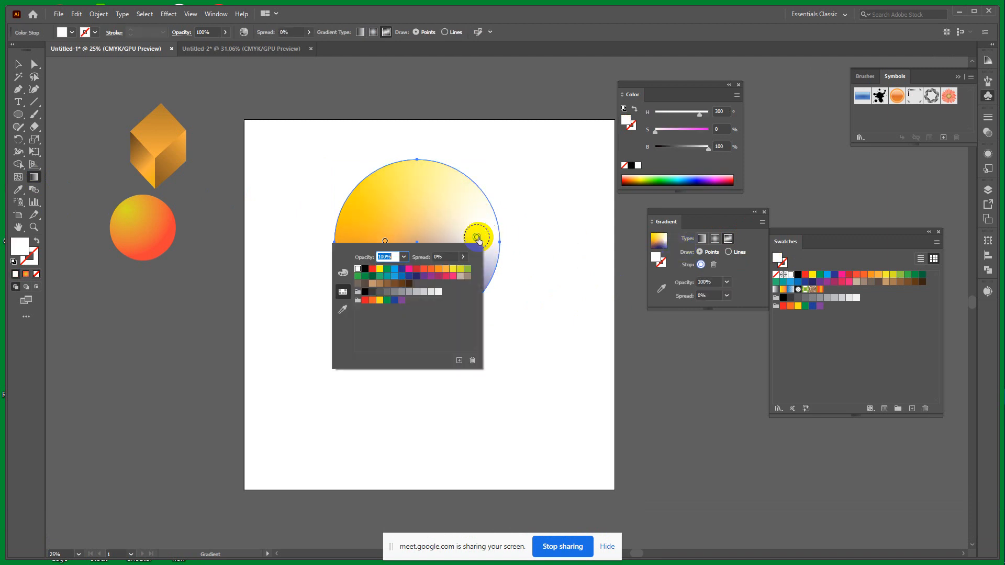
click(430, 271)
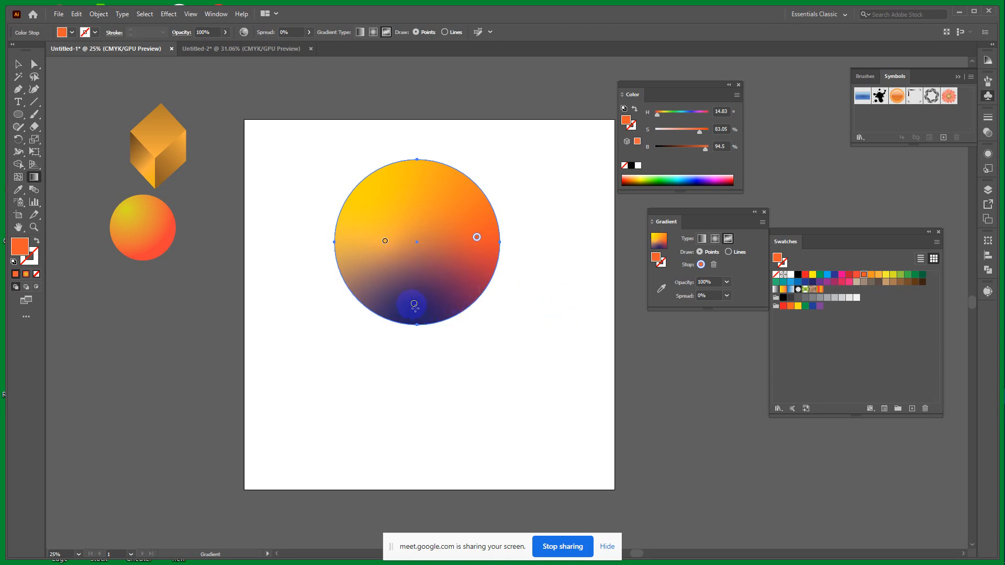
Step: Delete the dark blue freeform point and reposition the two remaining orange points roughly level near the circle's left and right edges
click(414, 304)
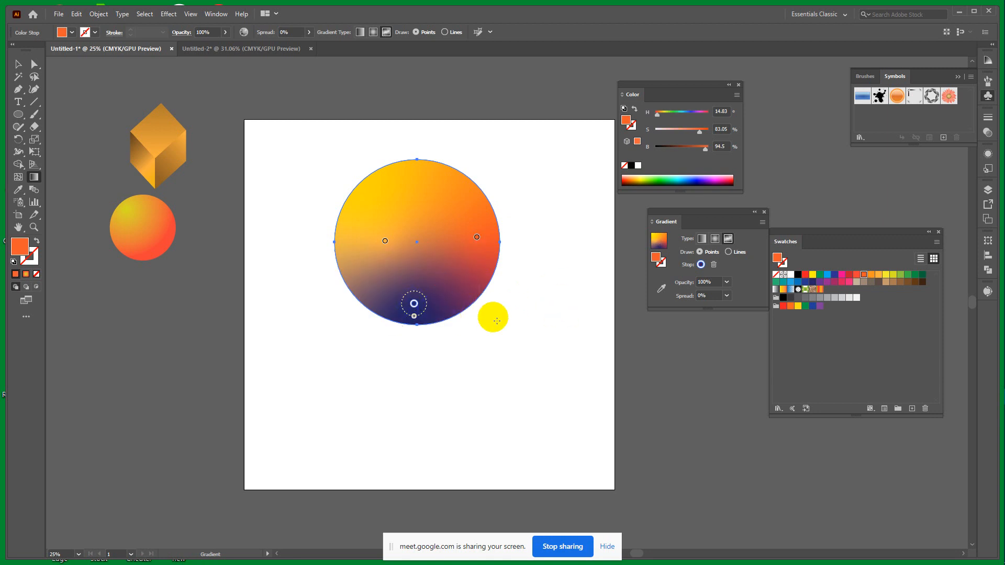
key(BackSpace)
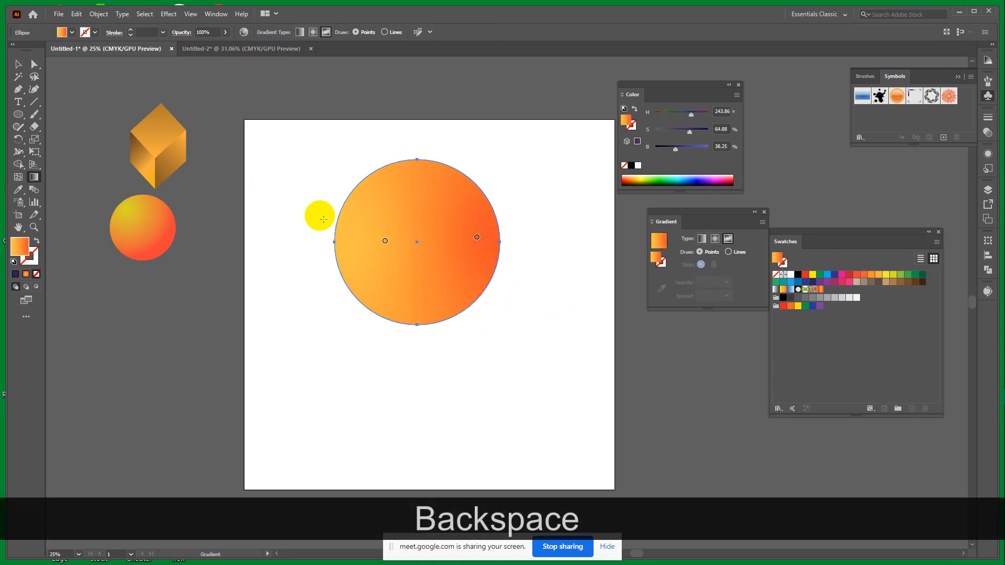
click(385, 241)
drag(378, 243, 356, 256)
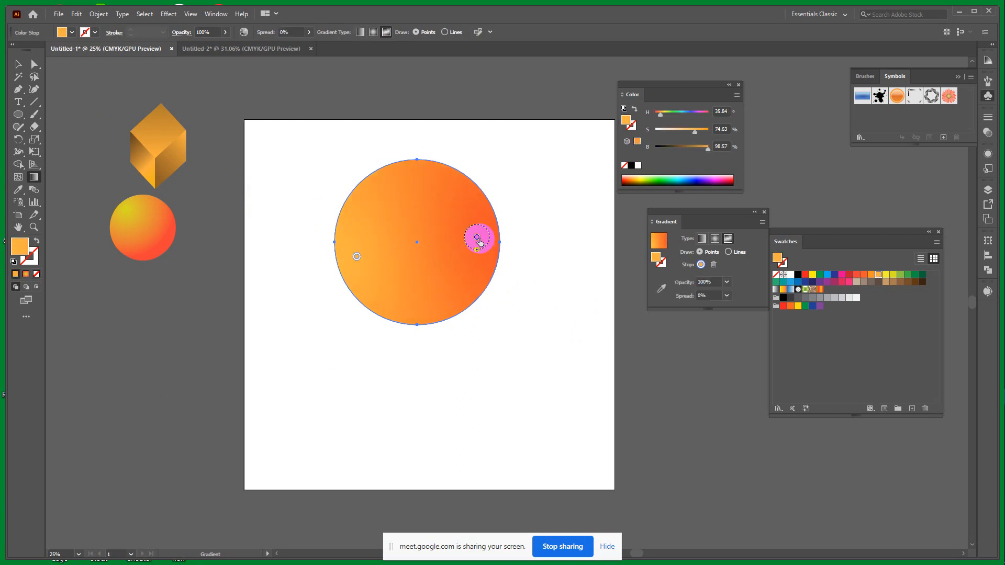
drag(478, 240, 477, 252)
drag(357, 256, 362, 249)
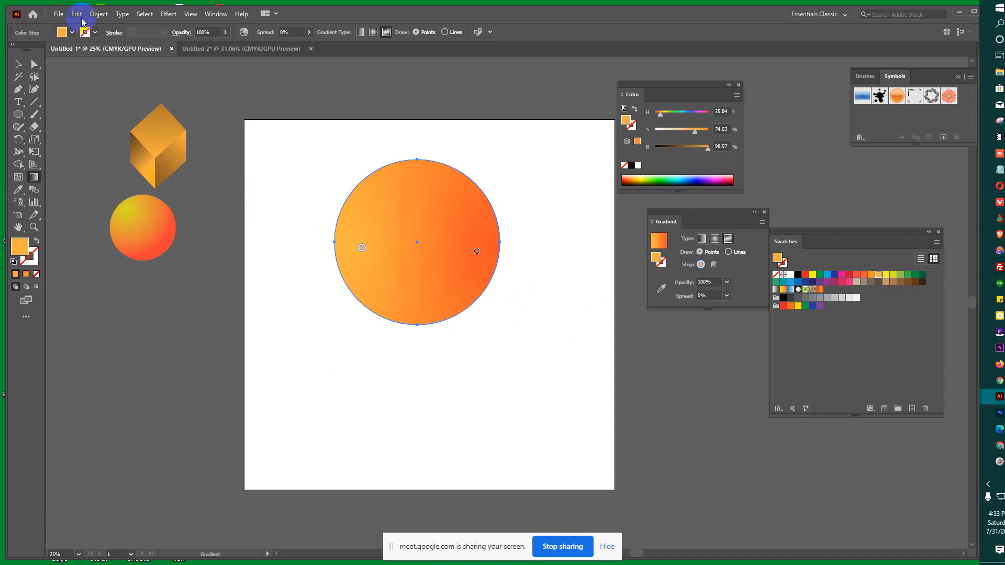
Step: Move the orange gradient circle down to the middle of the artboard and delete it
click(18, 64)
click(382, 397)
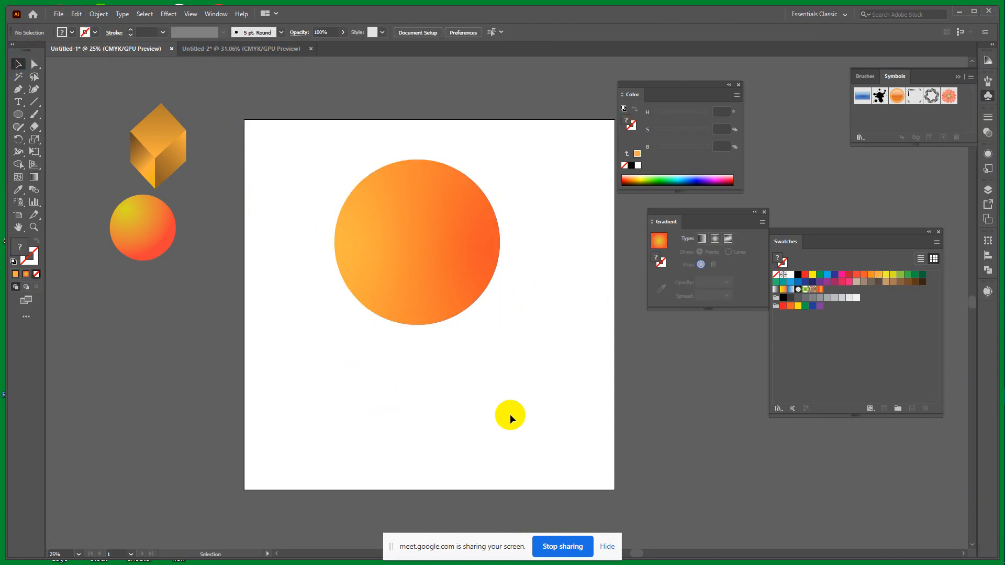
drag(462, 311, 464, 369)
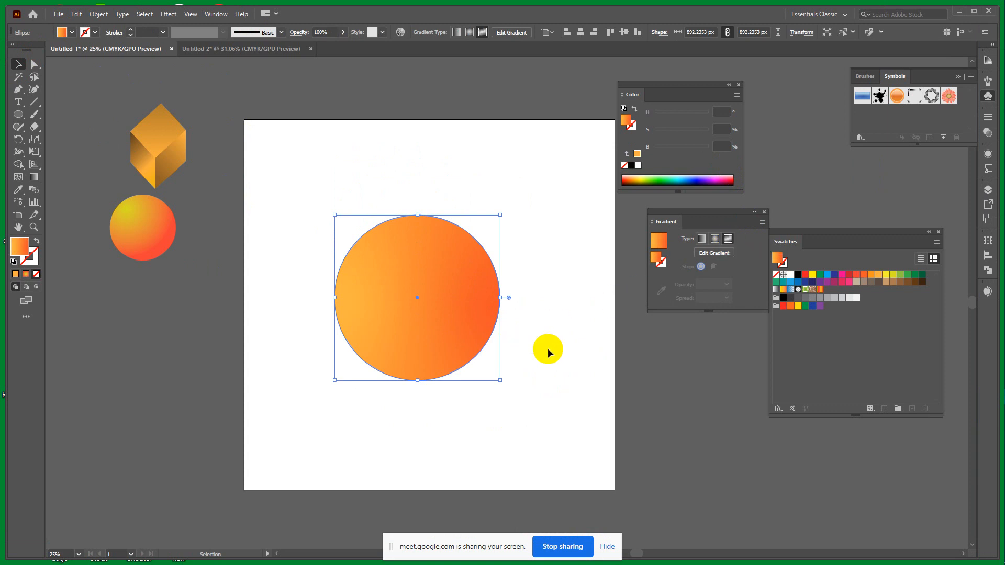
key(Delete)
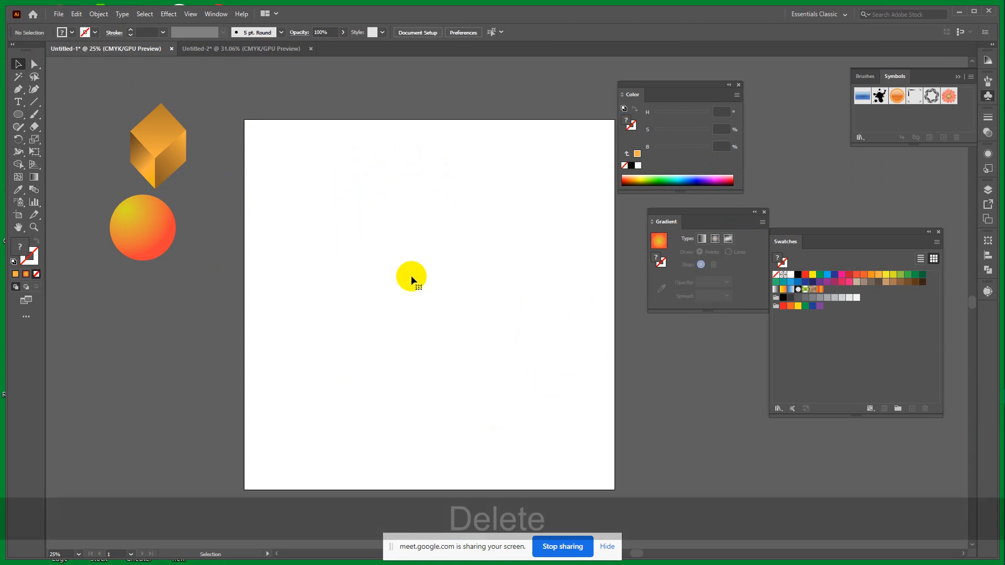
Step: Draw a circle about 1231 px in diameter around the artboard's middle, fill it with the bright pink swatch and deselect it
click(21, 116)
drag(21, 116, 61, 140)
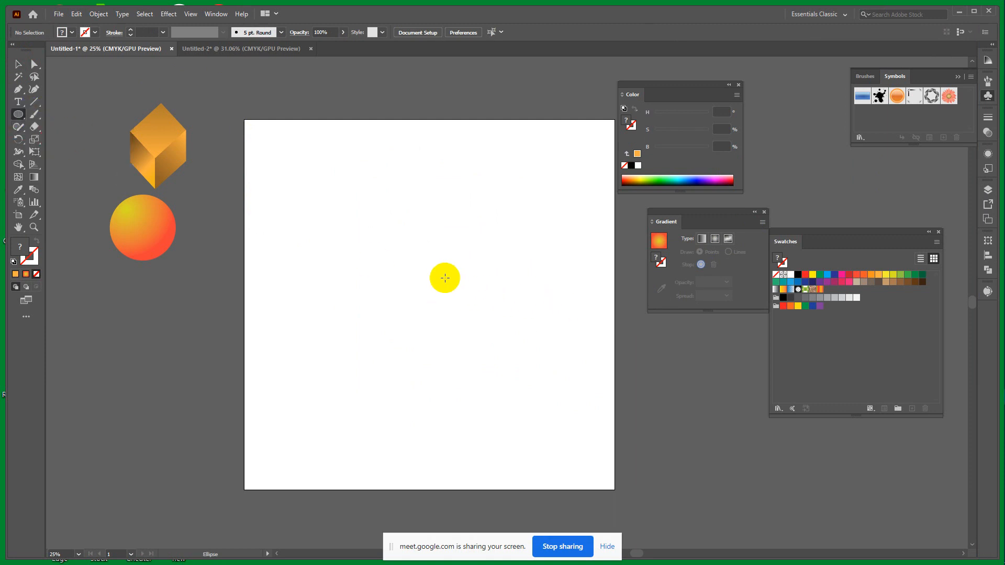
mouse_move(446, 267)
mouse_down()
mouse_move(550, 356)
mouse_move(543, 388)
mouse_move(552, 391)
mouse_up()
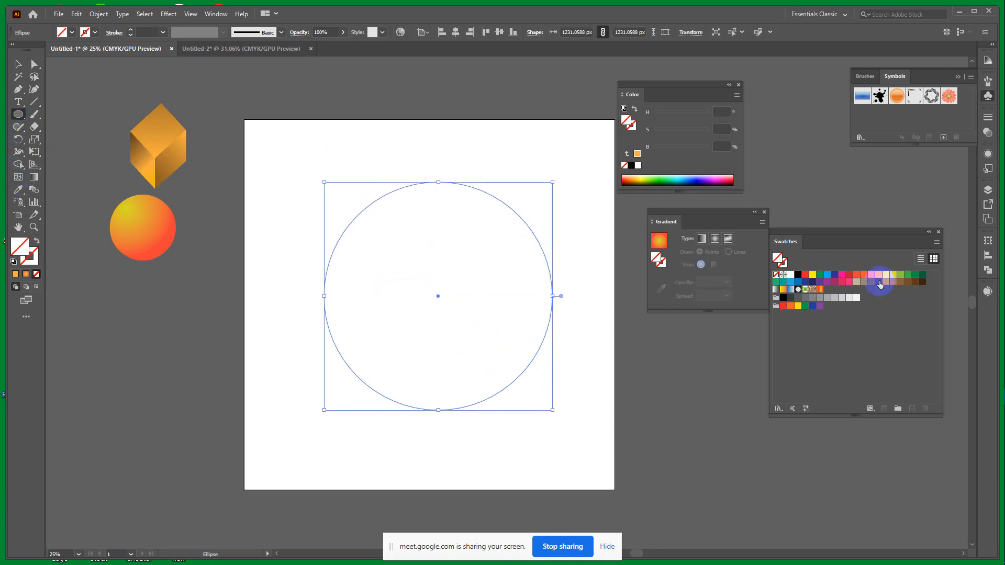
click(843, 279)
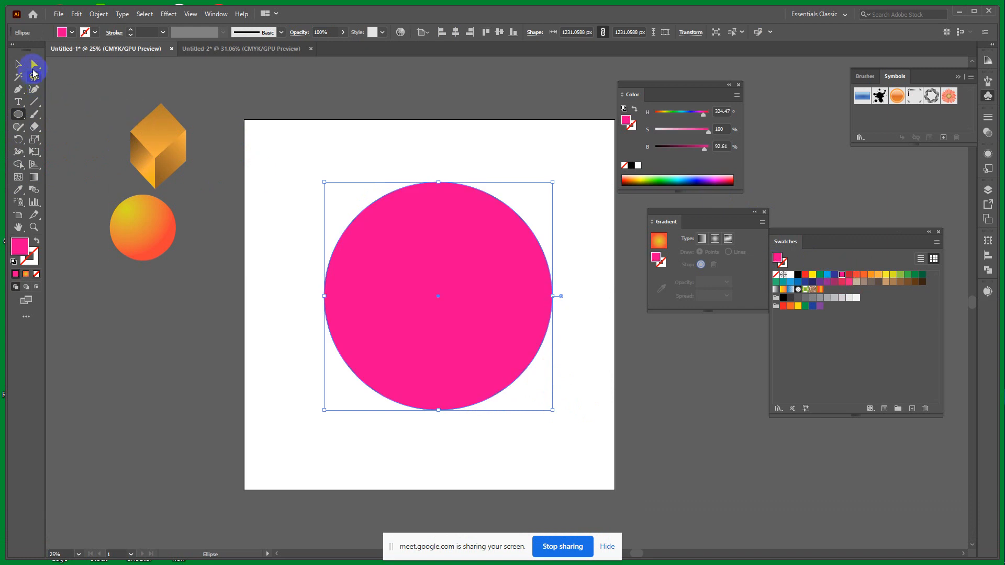
click(21, 65)
click(581, 407)
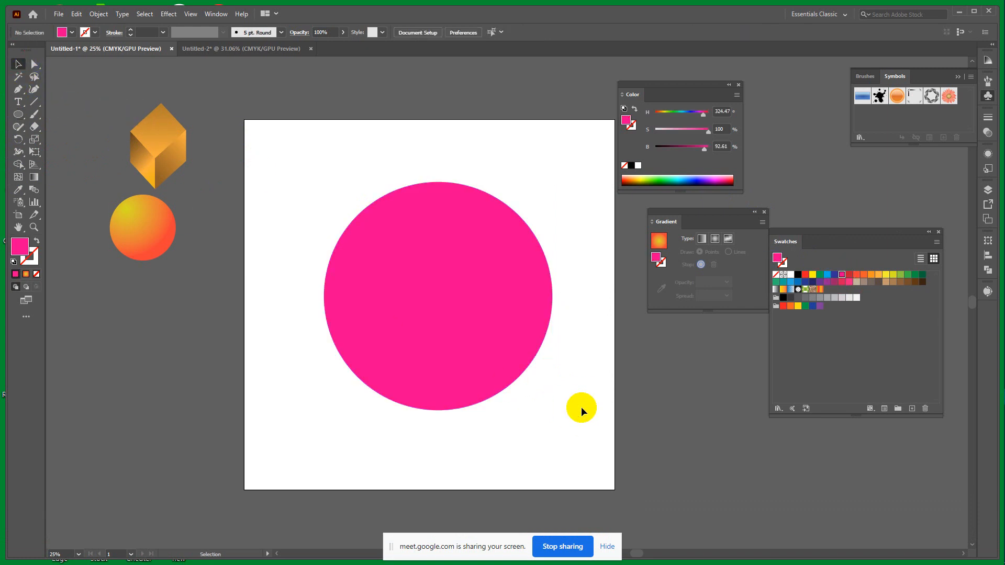
Step: Reset the pink circle to the default white fill and black stroke
click(469, 320)
key(ctrl)
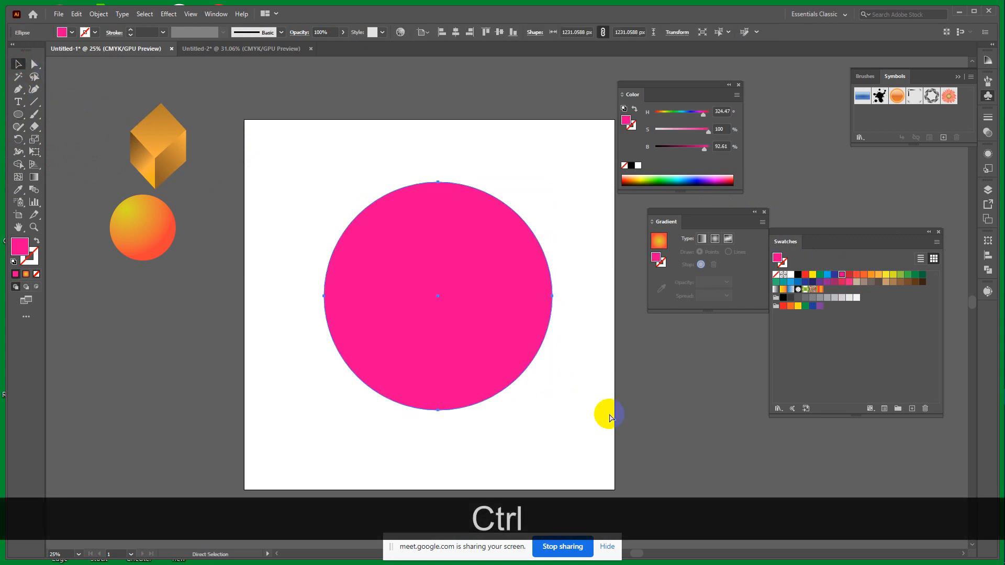
drag(583, 439, 390, 240)
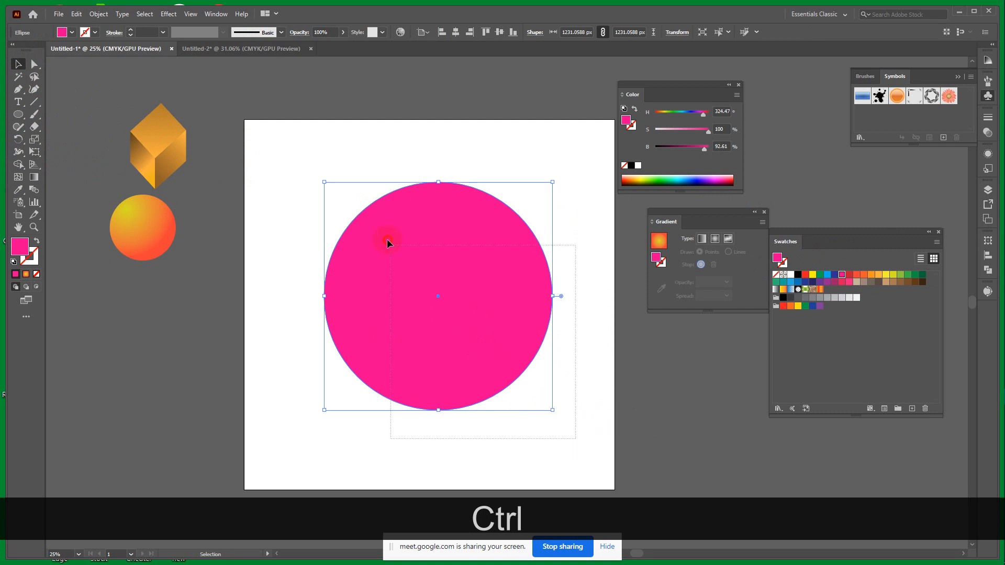
click(13, 262)
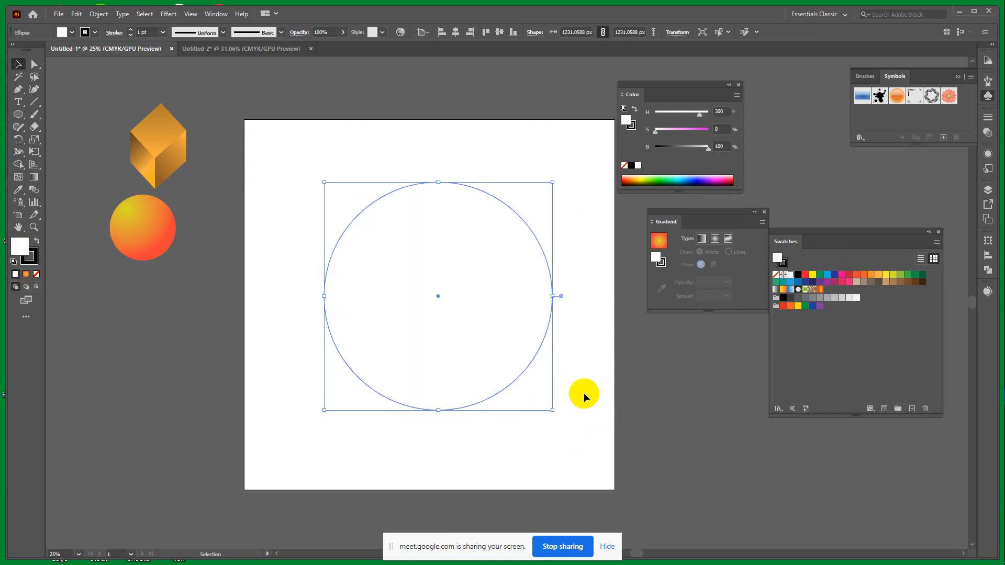
Step: Paste a copy of the circle in front and shrink it around its centre to about three fifths of the diameter
key(ctrl+c)
key(ctrl+f)
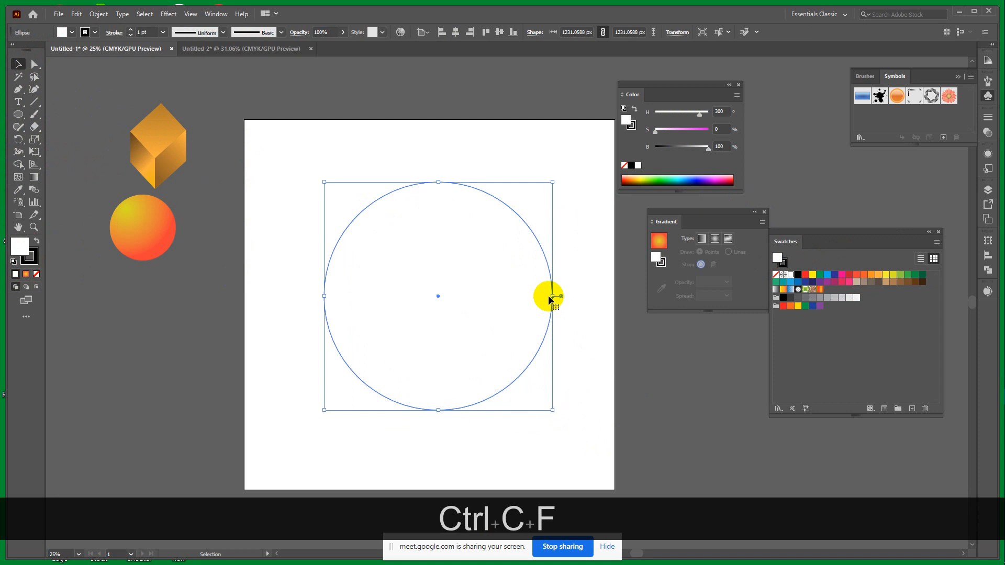
drag(551, 293, 508, 283)
Step: Align the small circle to the large circle's top edge and copy it straight down to touch the large circle's bottom edge
drag(396, 157, 441, 198)
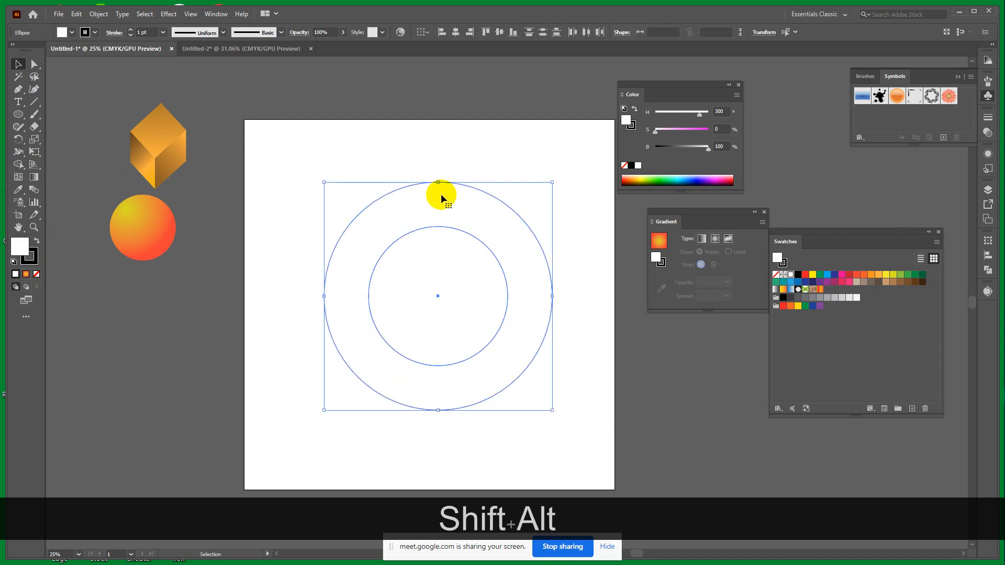
click(485, 32)
click(513, 130)
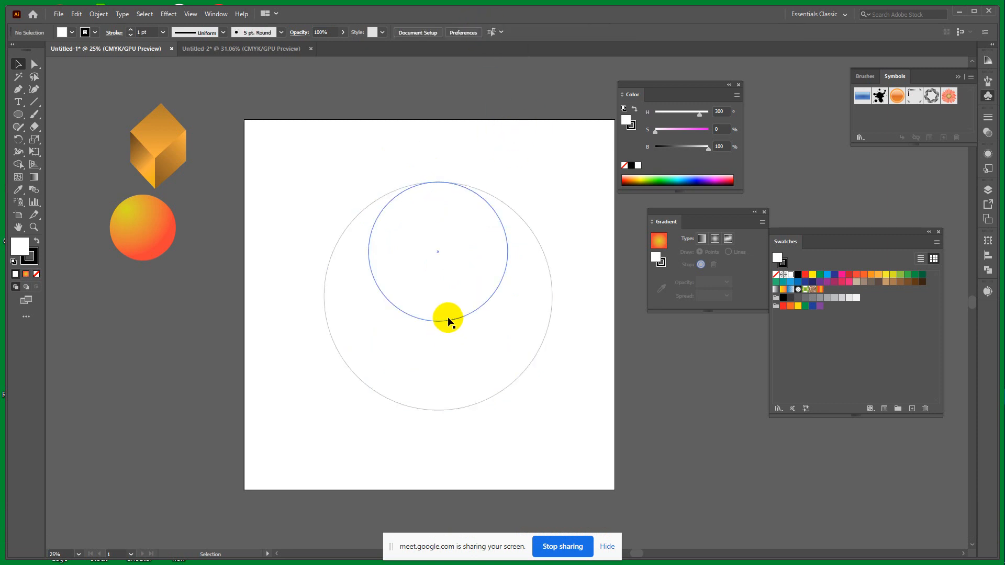
drag(446, 323, 446, 412)
Step: With Shape Builder, merge the left crescent with the lower circle and the right crescent with the upper circle, and remove the central lens
drag(290, 161, 647, 448)
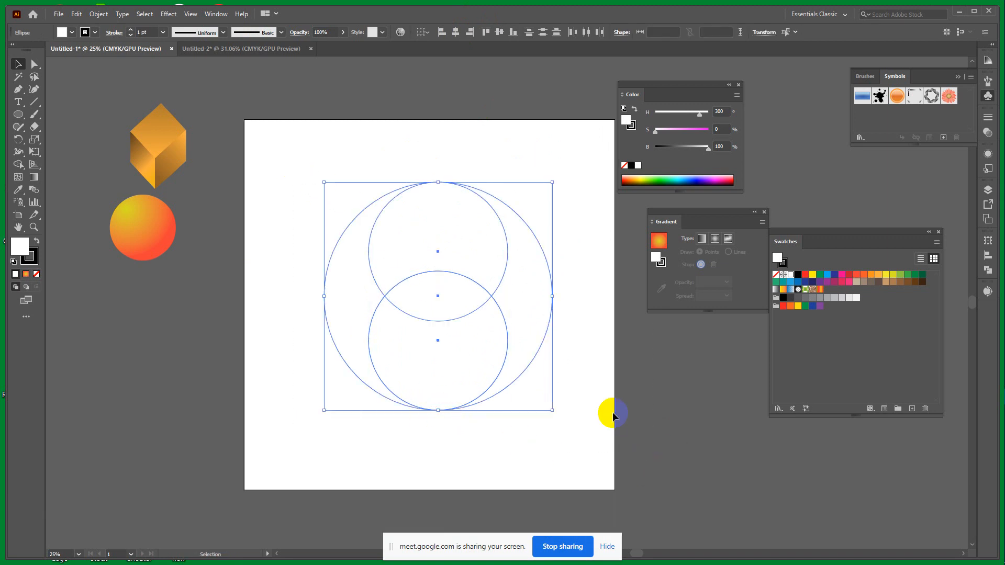
key(shift+m)
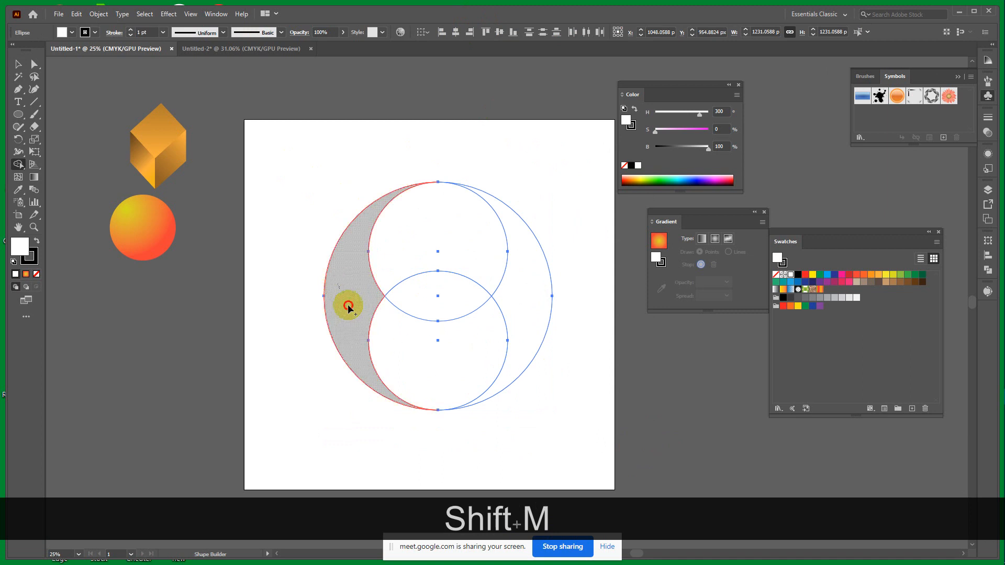
mouse_move(348, 307)
mouse_down()
mouse_move(443, 364)
mouse_move(469, 361)
mouse_up()
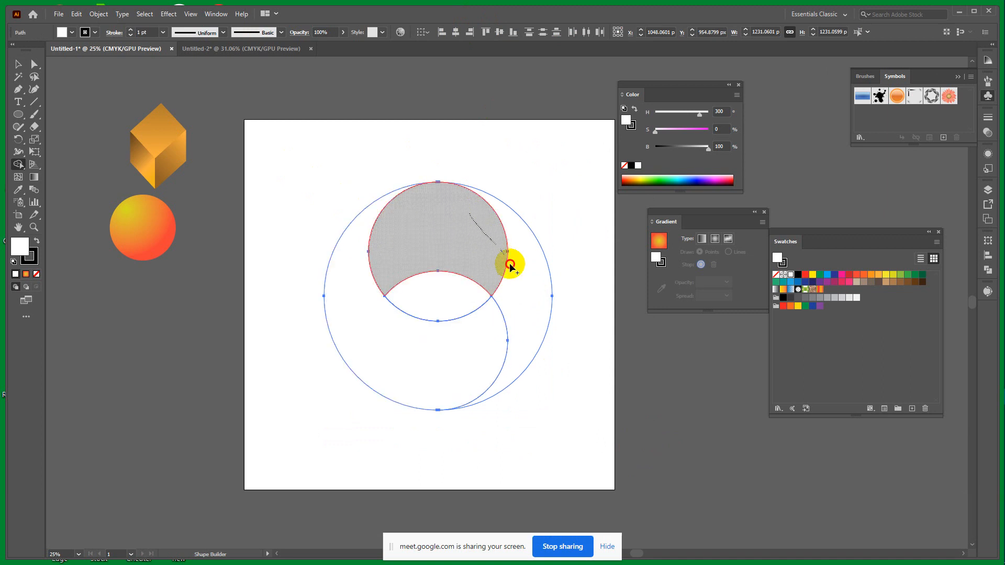
drag(510, 266, 527, 307)
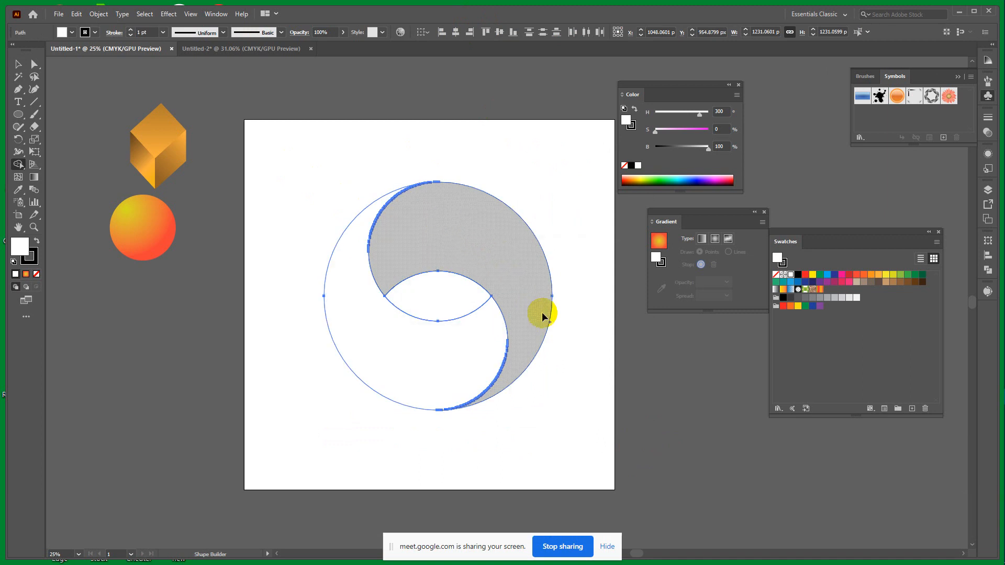
key(alt)
alt+click(447, 298)
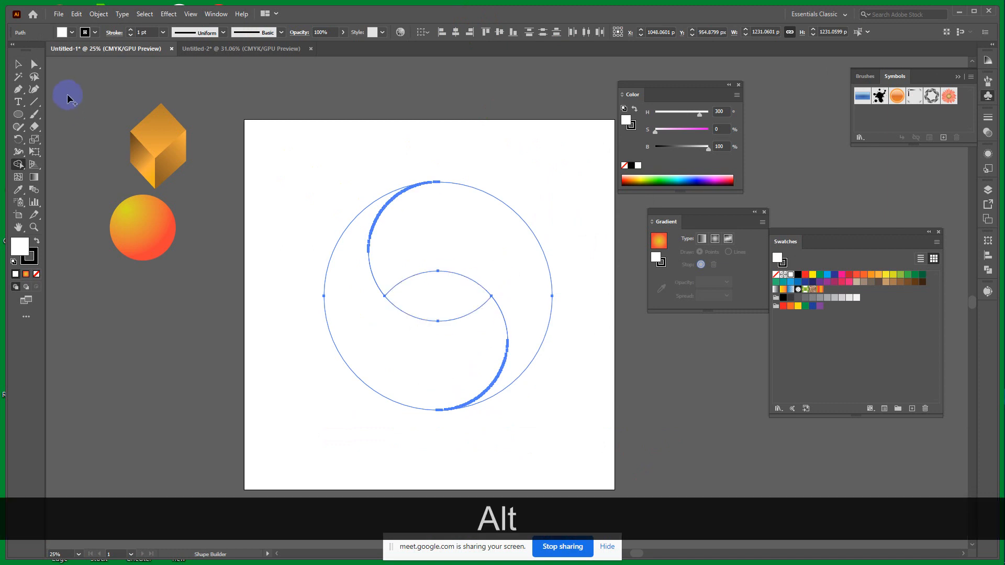
Step: Remove the stroke from the lower-left swirl shape and fill it with the radial gradient sampled from the orange sphere
click(18, 64)
click(288, 350)
click(331, 259)
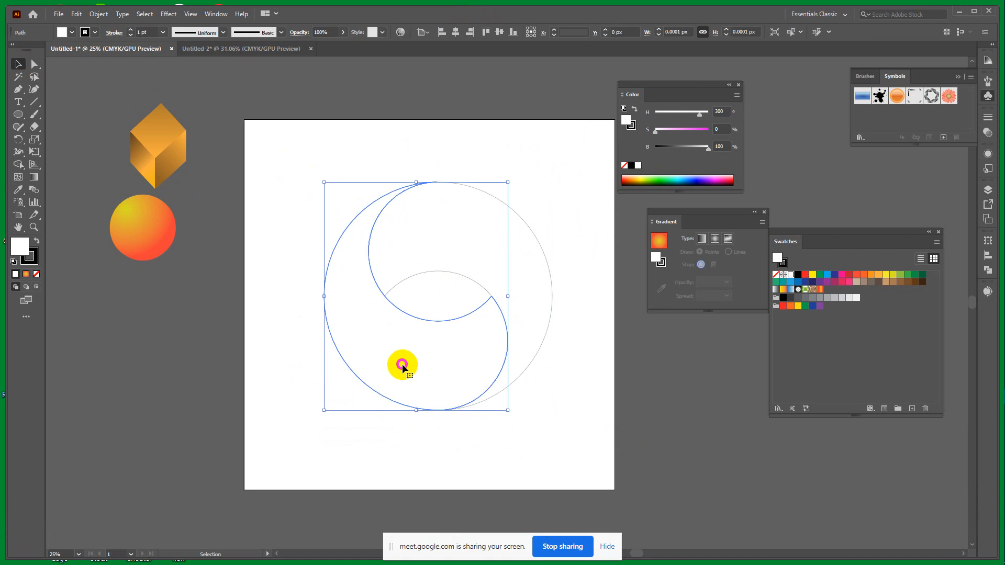
click(34, 258)
click(36, 273)
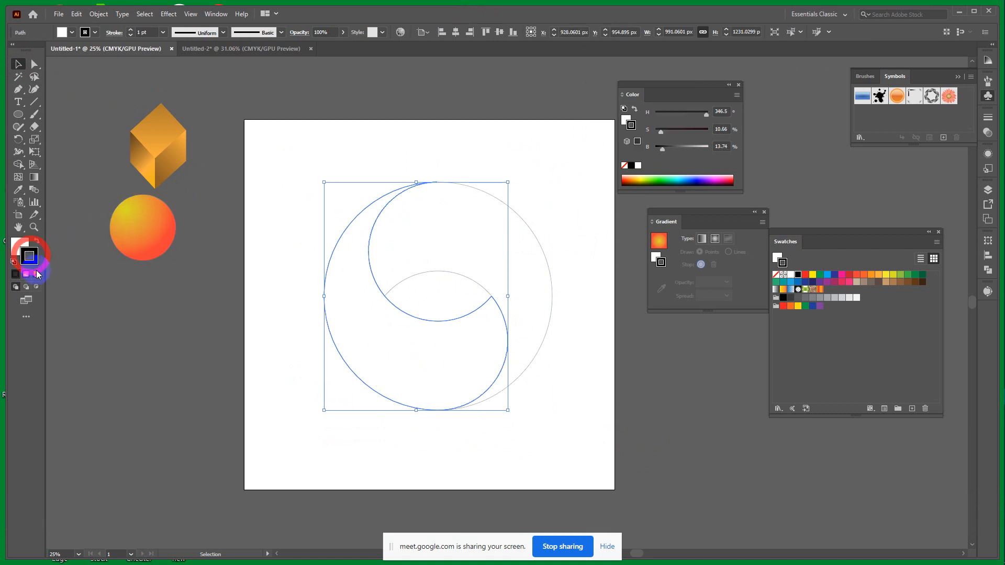
click(19, 246)
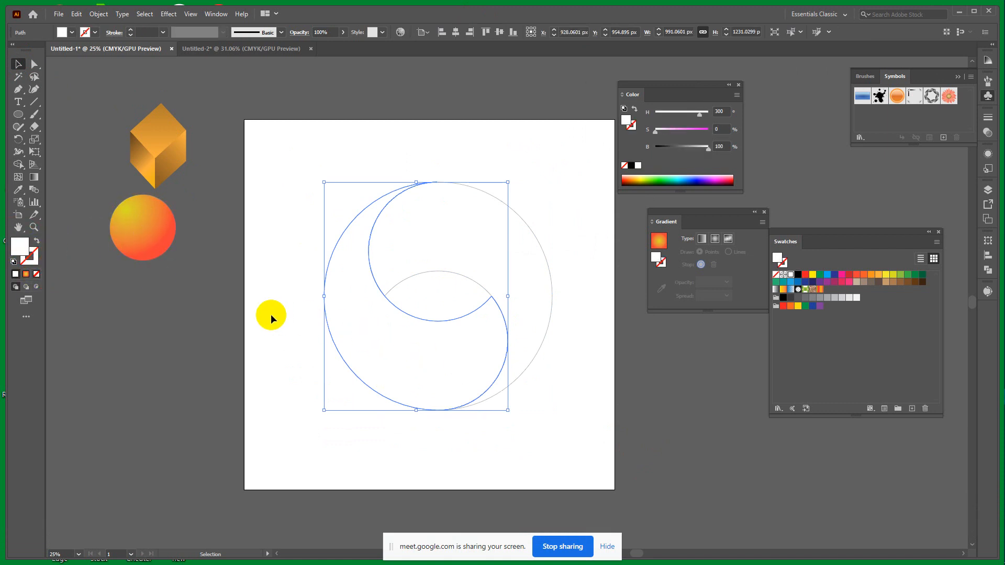
key(i)
click(167, 235)
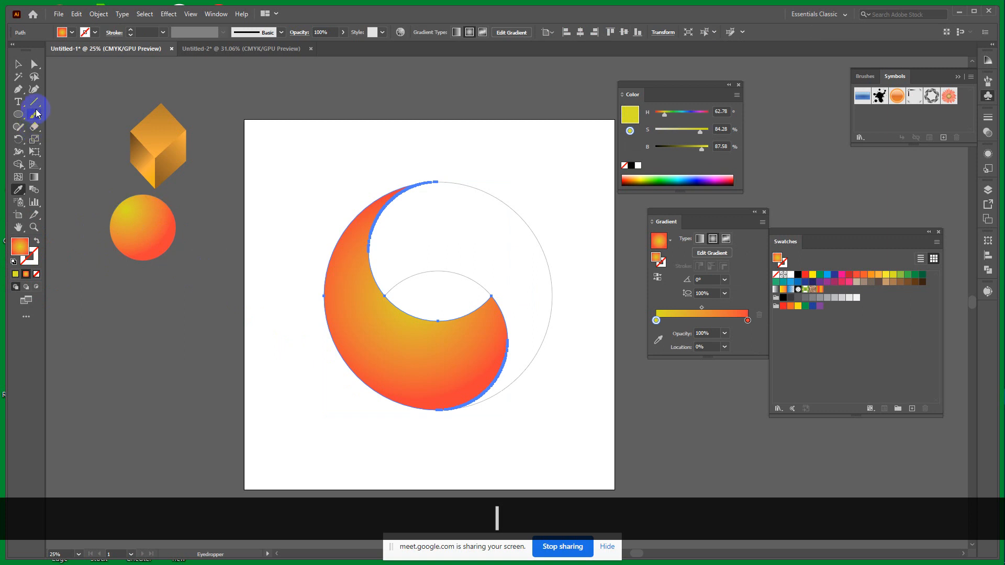
Step: Apply the orange sphere's sampled radial gradient to the upper-right swirl shape and deselect it
ctrl+click(298, 287)
ctrl+click(498, 246)
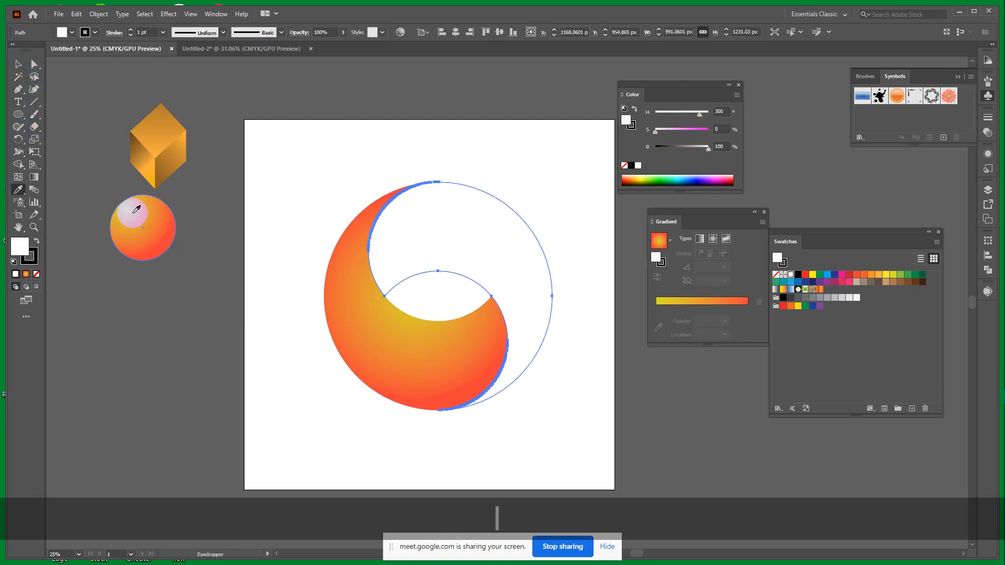
click(136, 209)
click(18, 63)
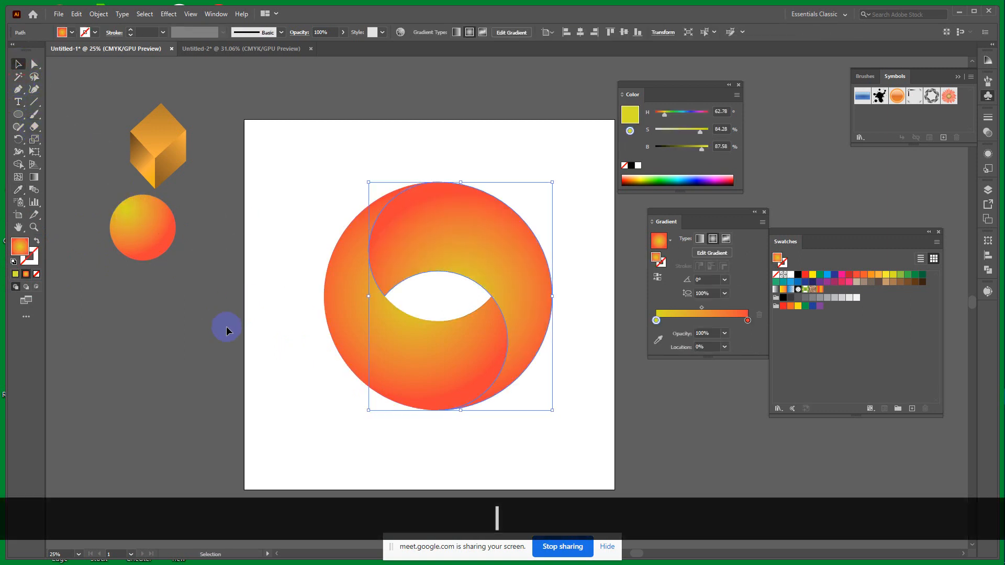
click(626, 408)
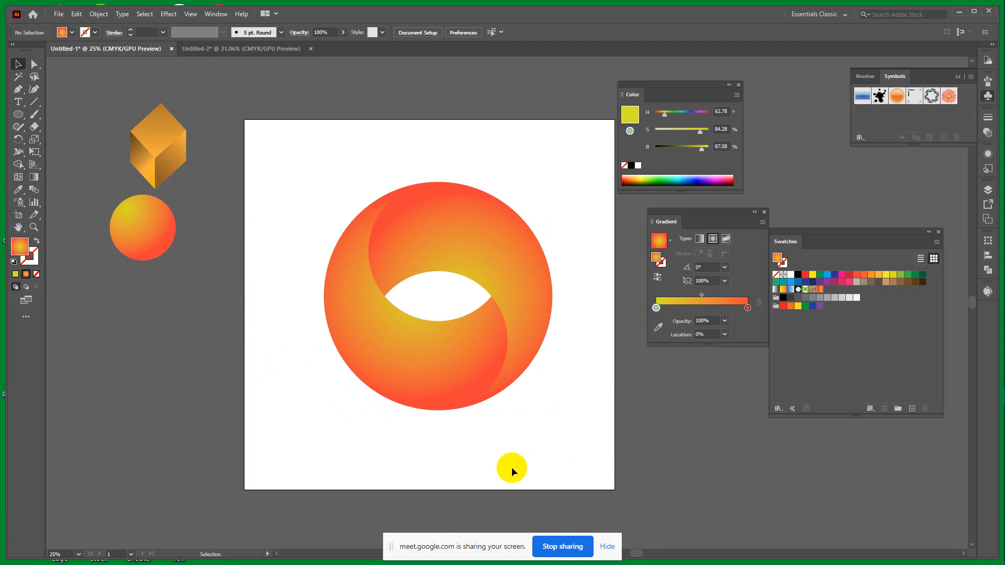
Step: Change the gradient type of both swirl shapes from radial to linear
click(502, 252)
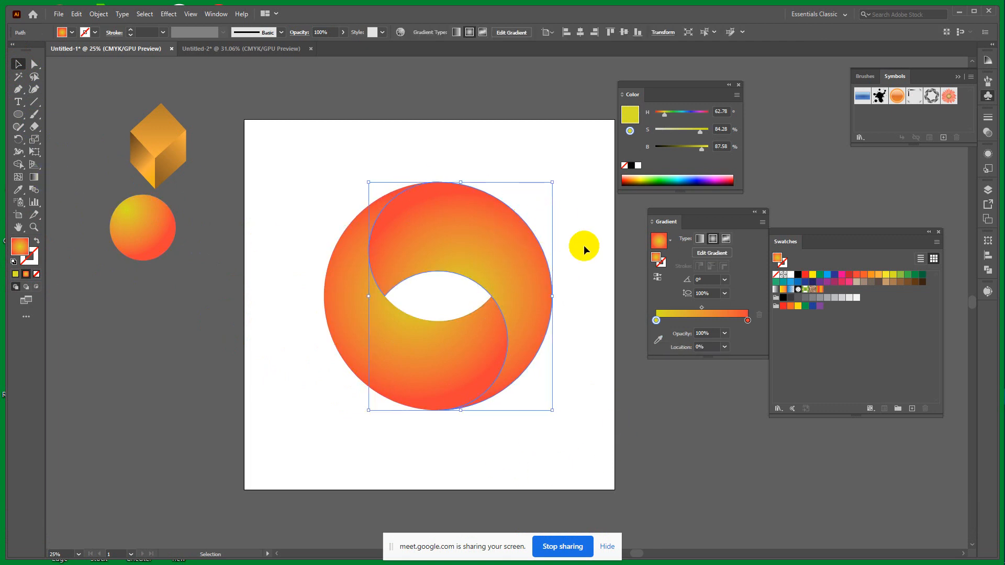
click(702, 240)
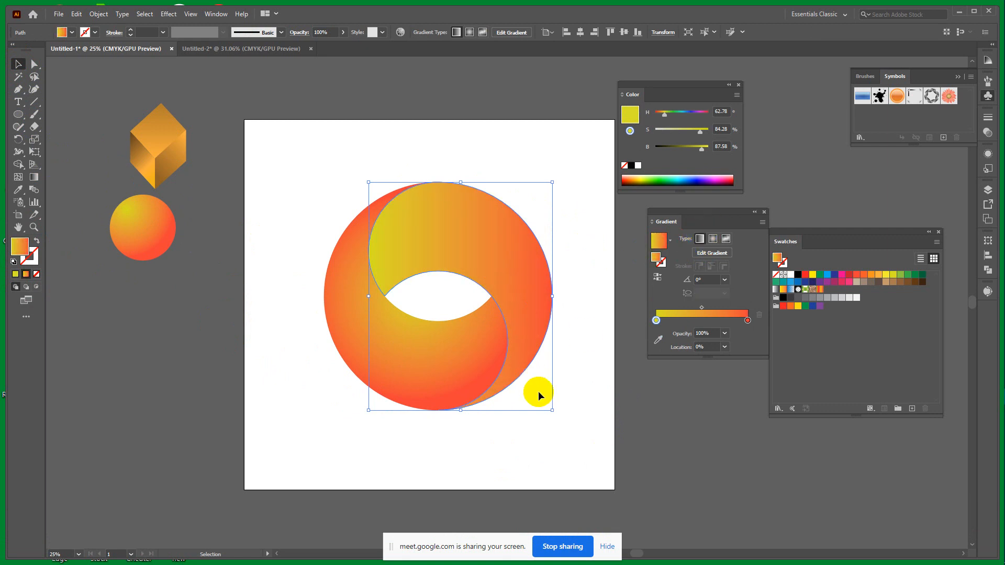
click(583, 416)
click(409, 364)
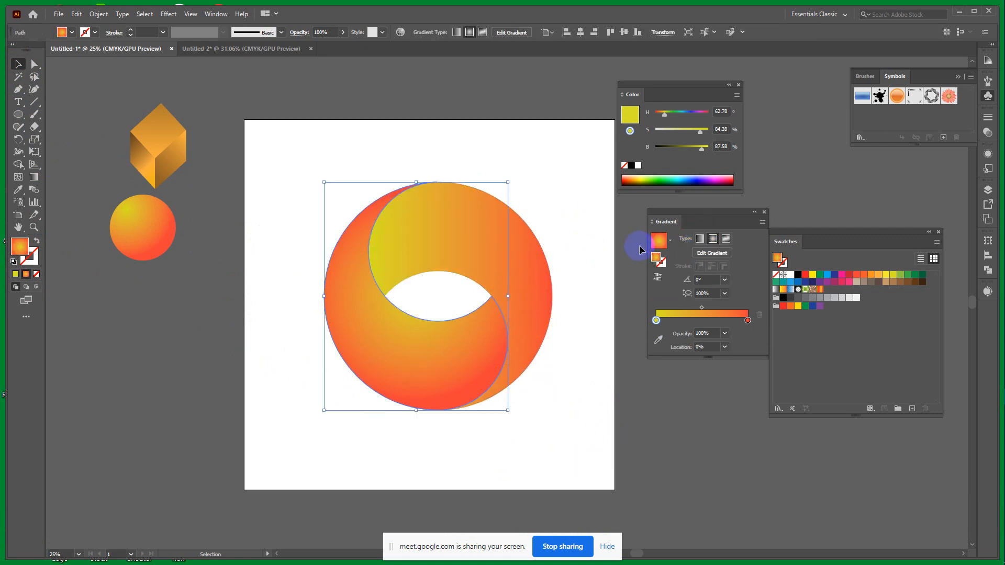
click(702, 239)
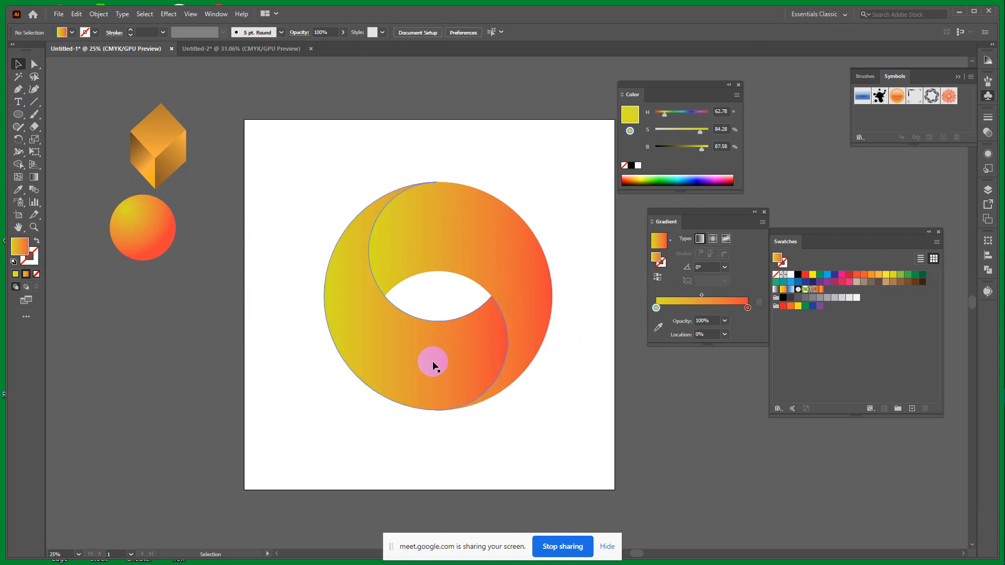
Step: Draw the lower-left shape's linear gradient diagonally from its upper-left edge to its lower right at about -50°
click(33, 179)
mouse_move(323, 242)
mouse_down()
mouse_move(437, 400)
mouse_move(505, 457)
mouse_up()
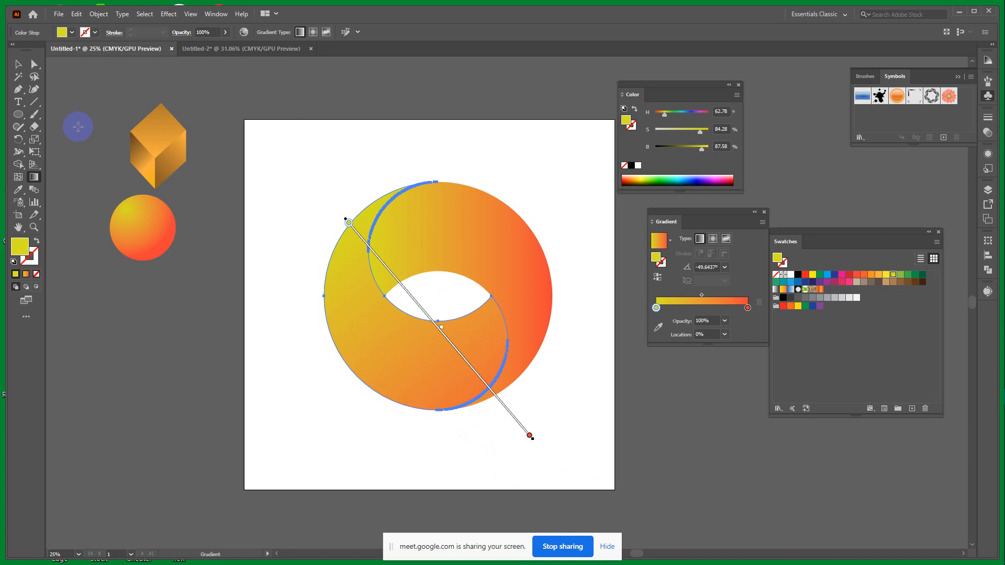
click(18, 64)
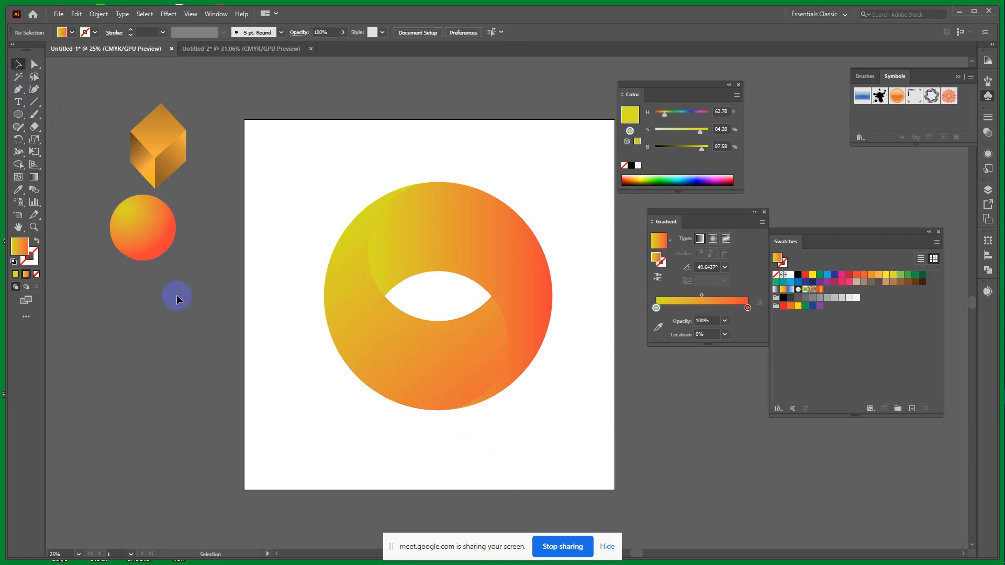
Step: Redraw the lower-left shape's gradient from yellow at its lower right to orange-red at its upper left, at about 132°, and deselect it
click(431, 369)
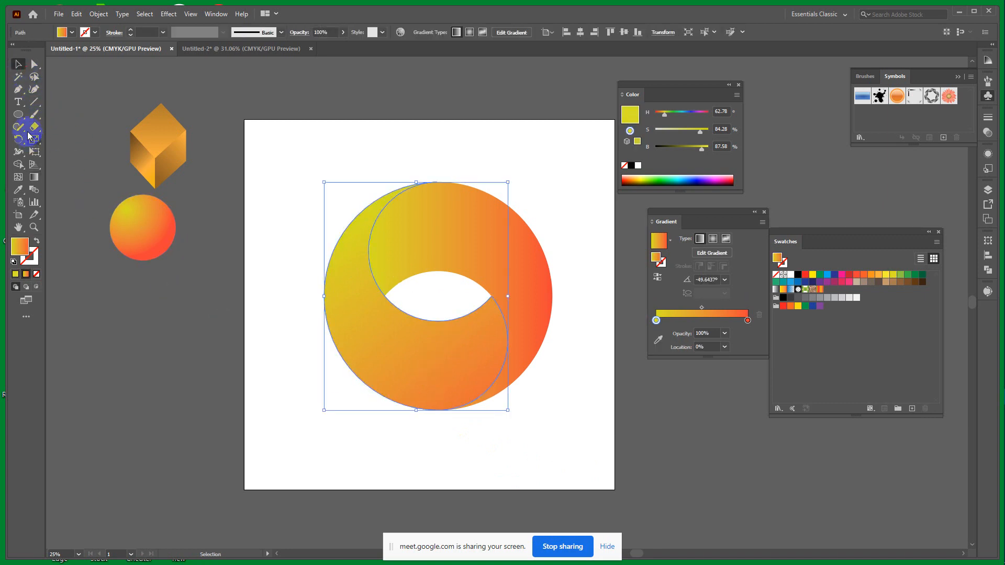
click(34, 177)
mouse_move(511, 464)
mouse_down()
mouse_move(285, 191)
mouse_move(304, 235)
mouse_up()
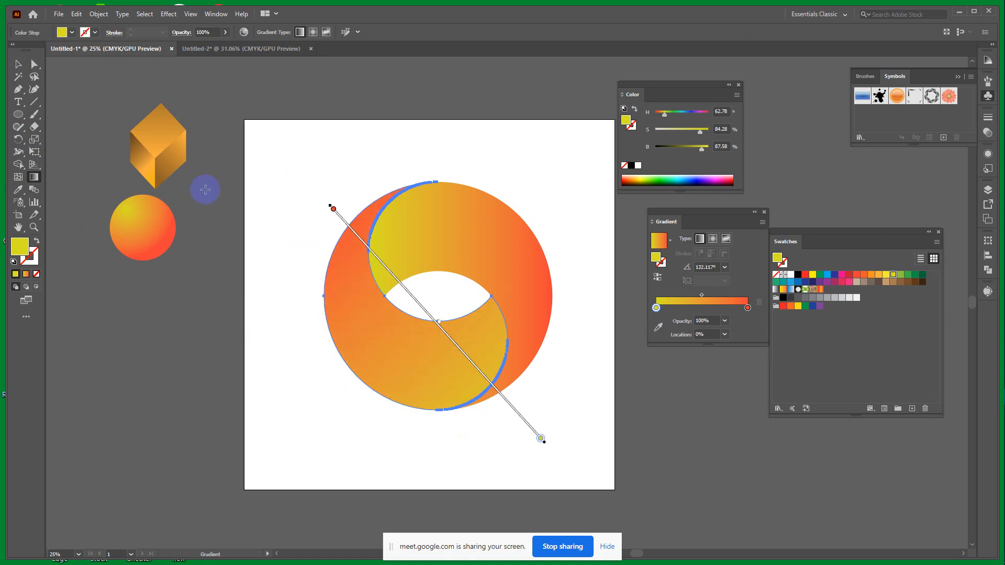
click(24, 67)
click(220, 347)
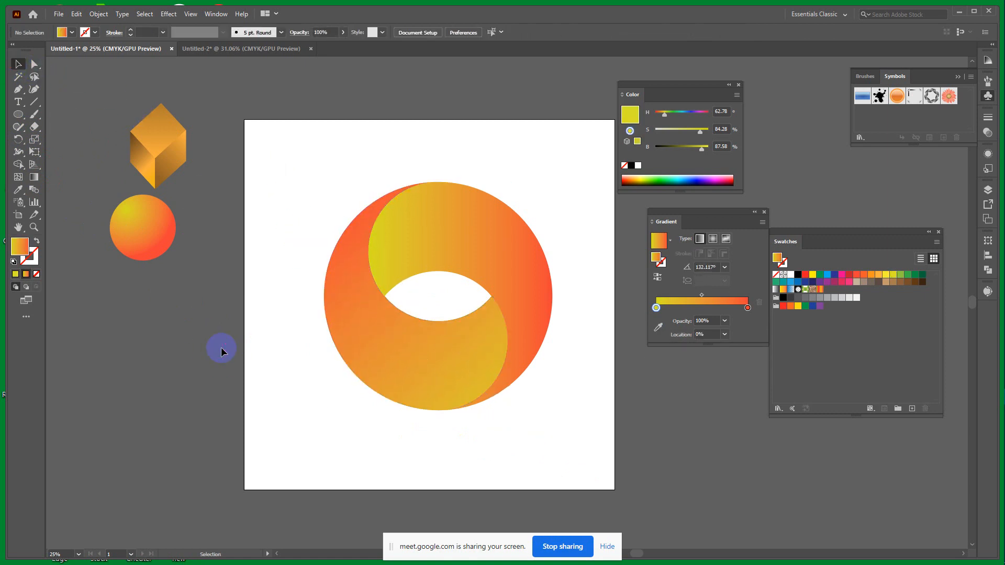
drag(284, 167, 573, 459)
click(573, 460)
drag(295, 155, 544, 454)
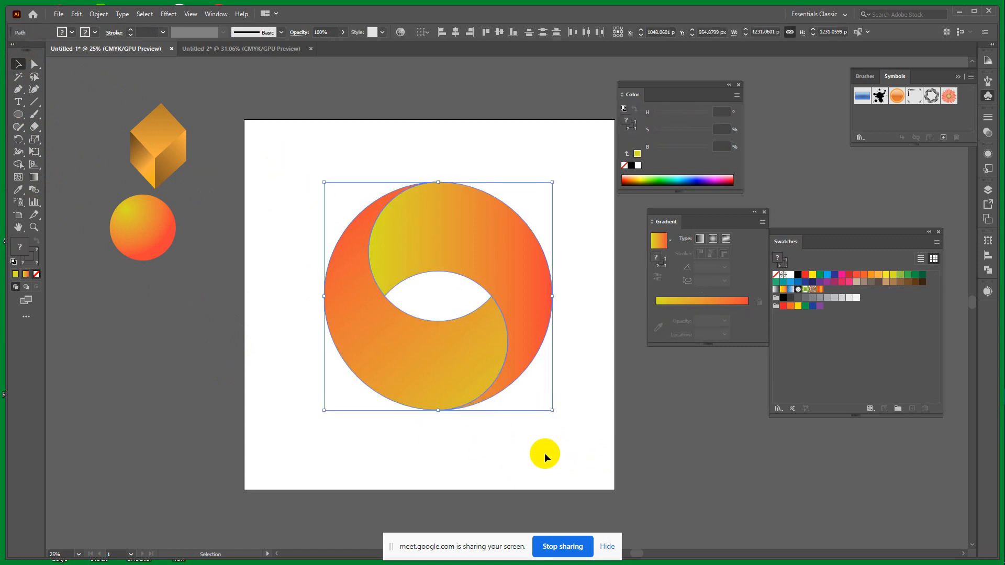
click(544, 453)
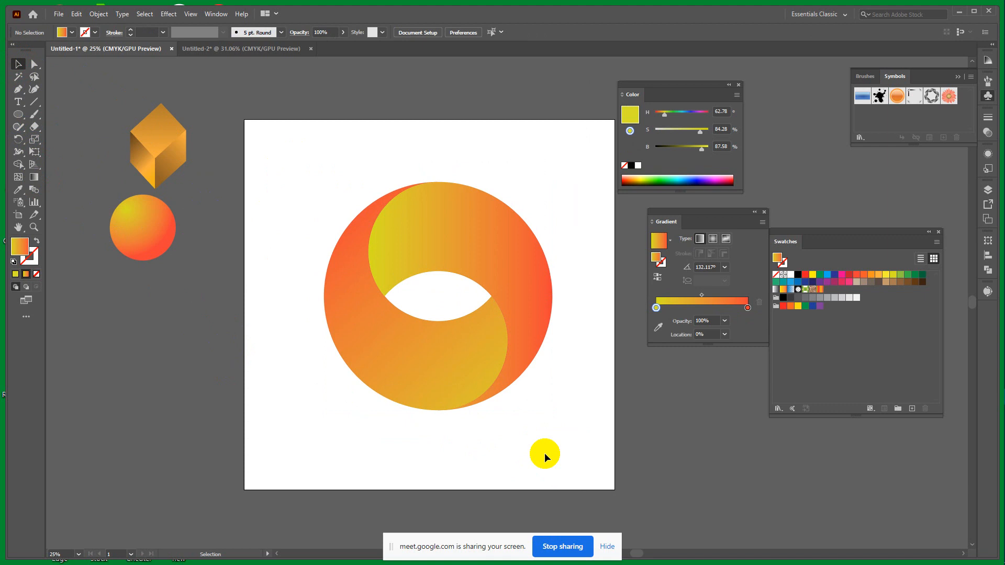
Step: Reverse the linear gradient on the ring's upper-right piece, and flip it back to its original direction
click(432, 225)
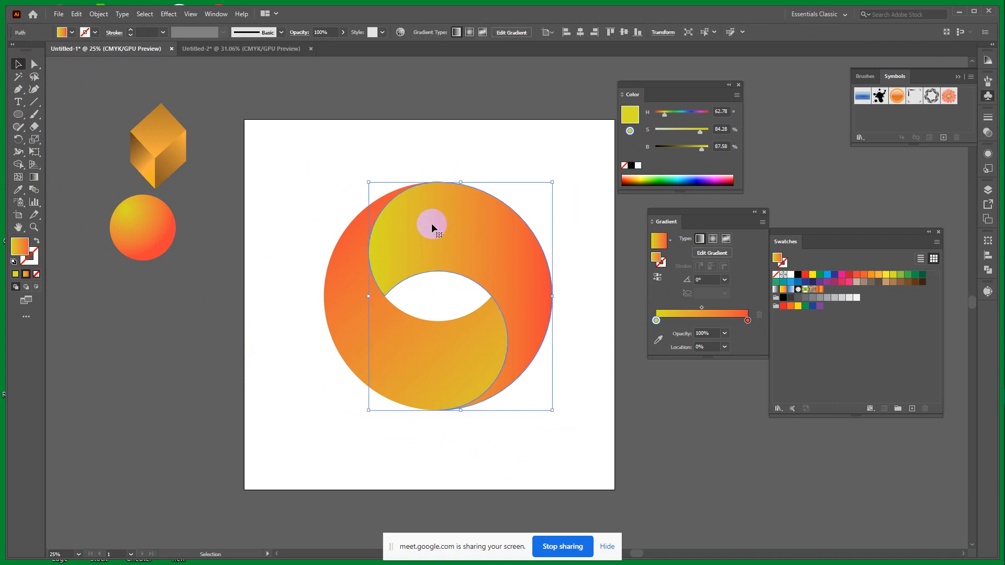
click(660, 277)
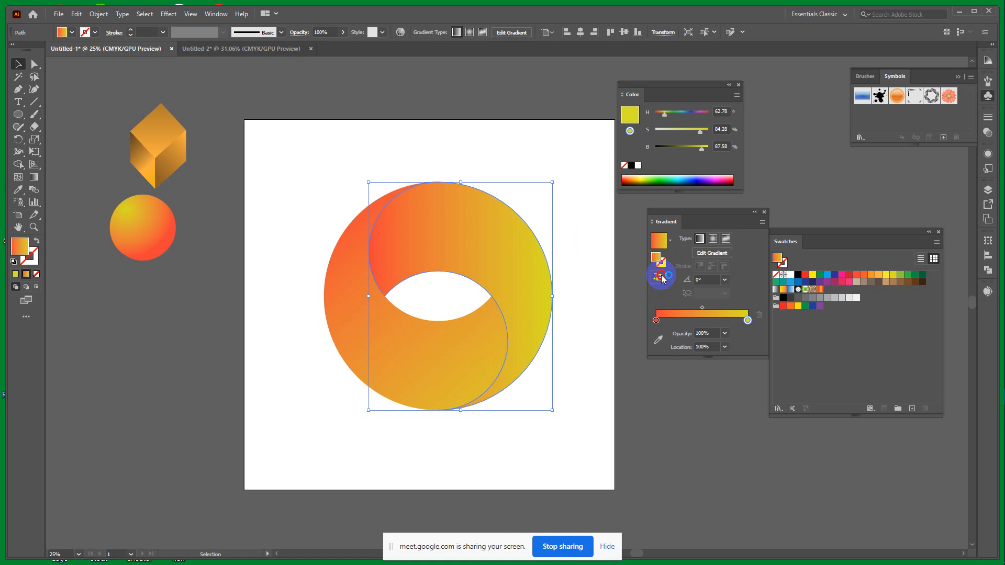
click(661, 277)
click(660, 277)
click(579, 359)
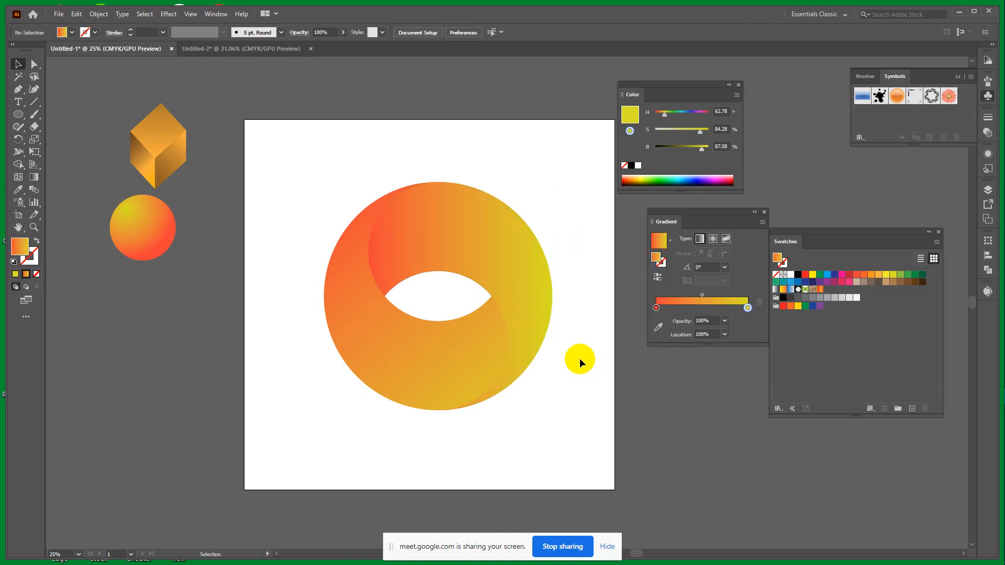
click(513, 259)
click(662, 279)
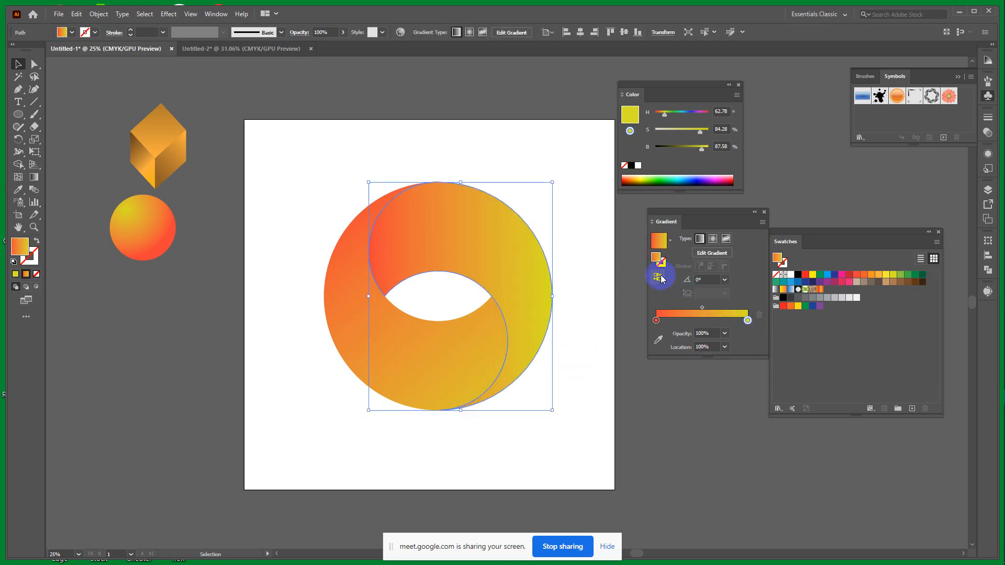
click(661, 278)
click(580, 329)
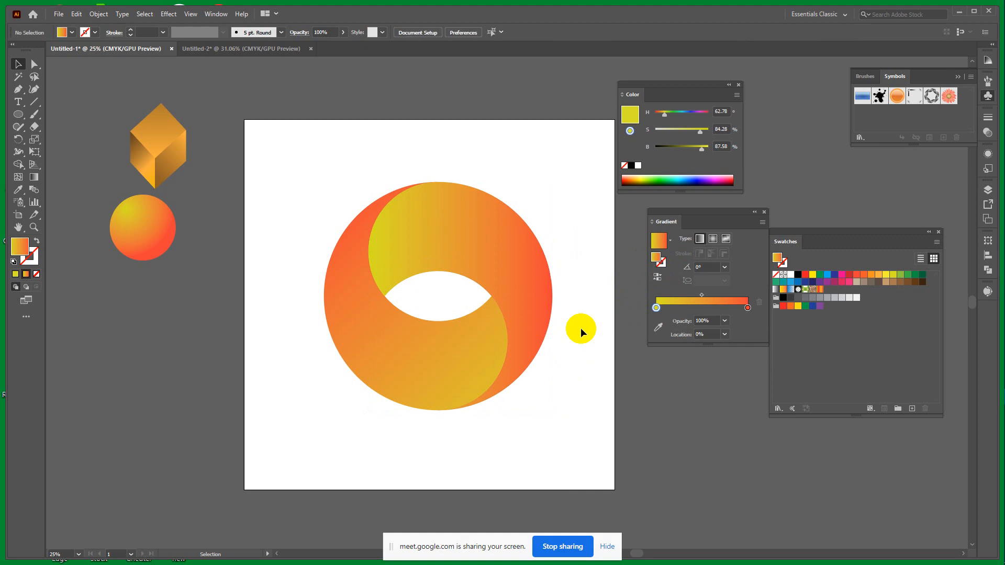
Step: Place a copy of the complete two-piece gradient ring above the artboard
click(471, 296)
drag(471, 296, 571, 382)
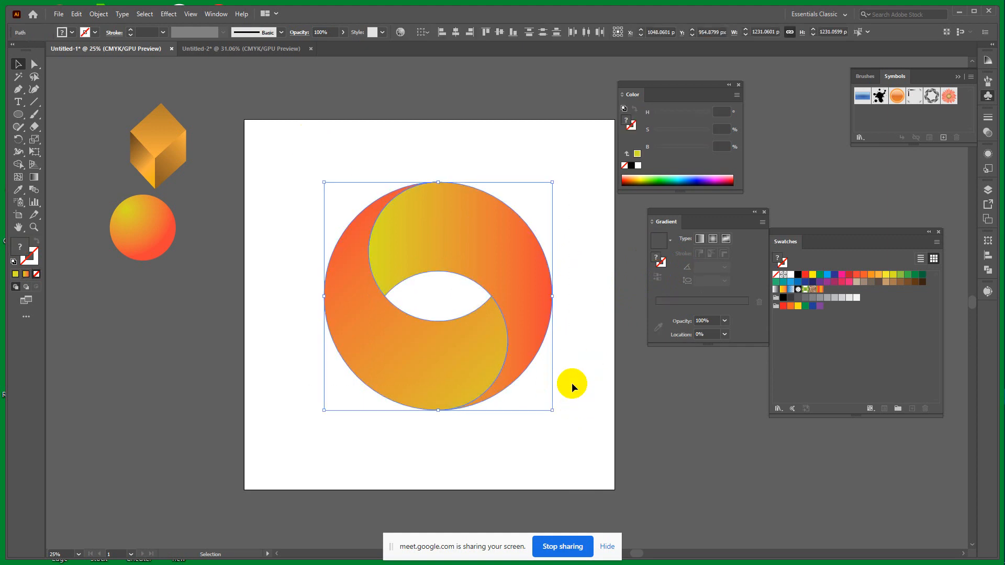
key(ctrl+minus)
key(ctrl+minus)
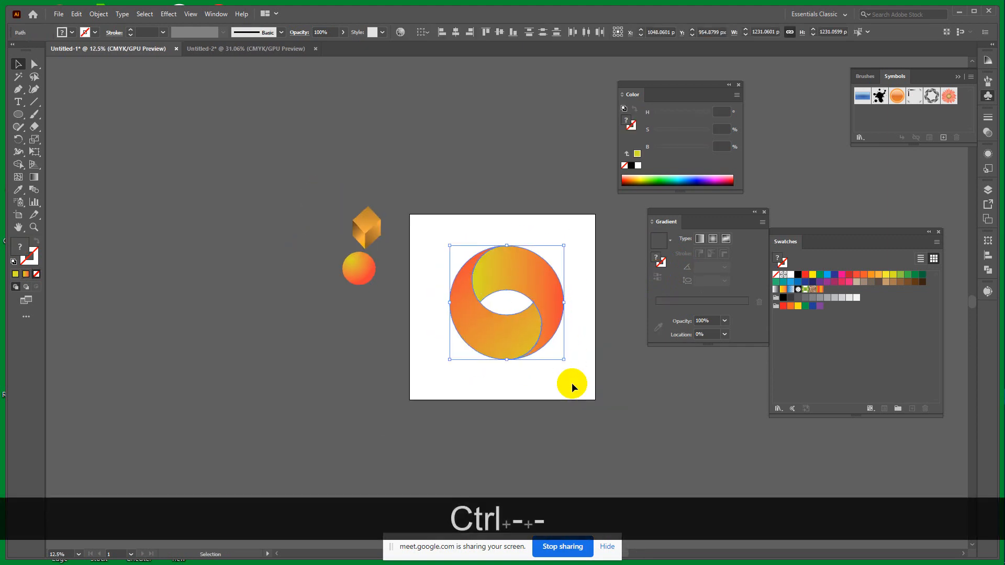
click(581, 404)
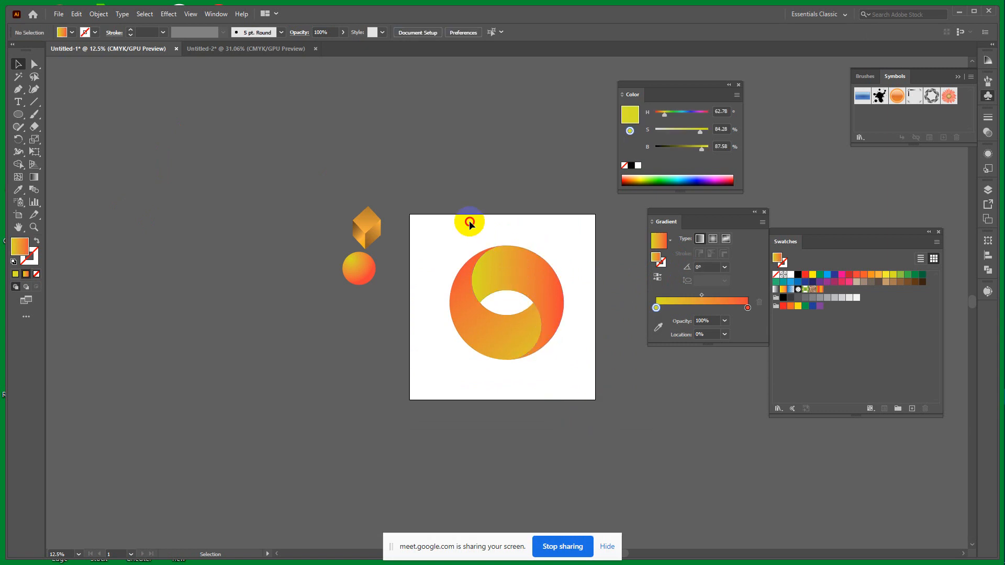
drag(469, 220, 528, 322)
click(568, 385)
click(523, 262)
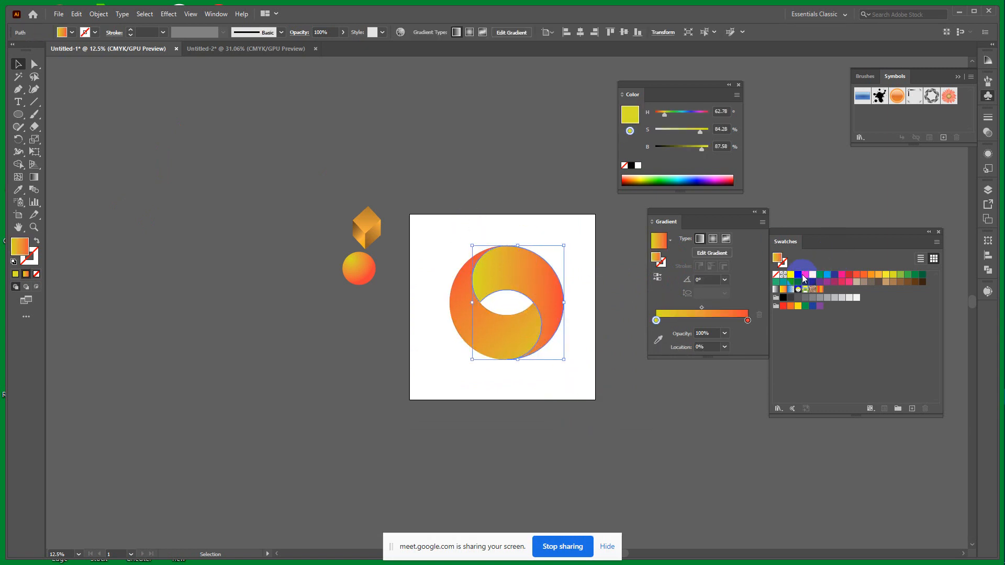
drag(444, 222, 554, 371)
drag(518, 333, 500, 183)
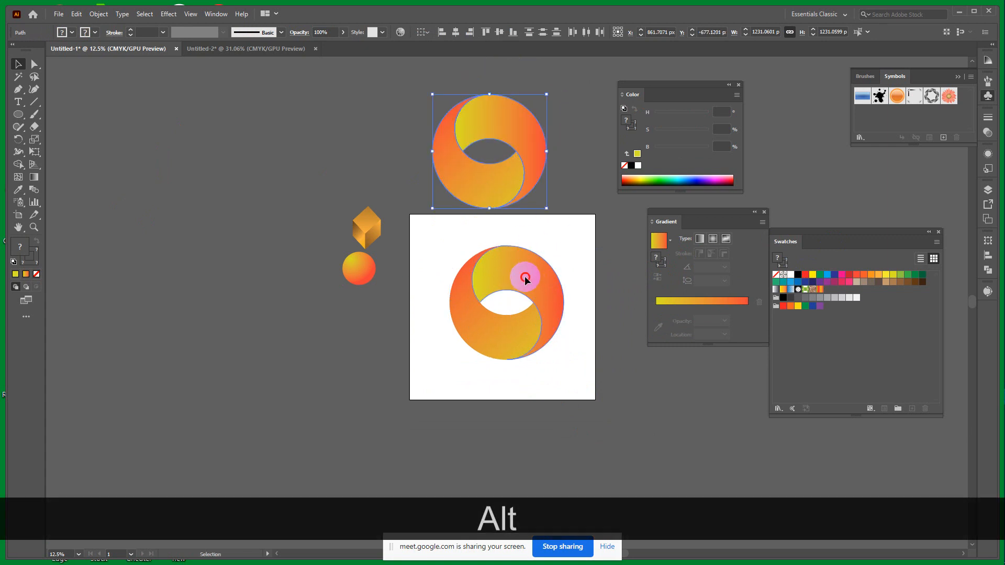
Step: Fill the artboard ring's upper-right piece with solid red and its lower-left piece with the same red at 69% brightness
click(522, 278)
click(805, 276)
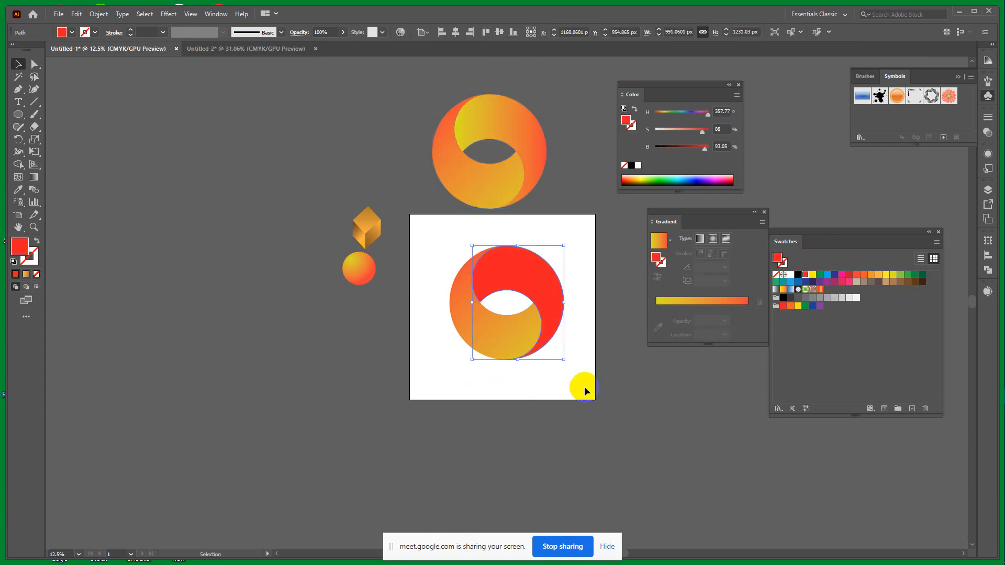
click(583, 386)
click(487, 333)
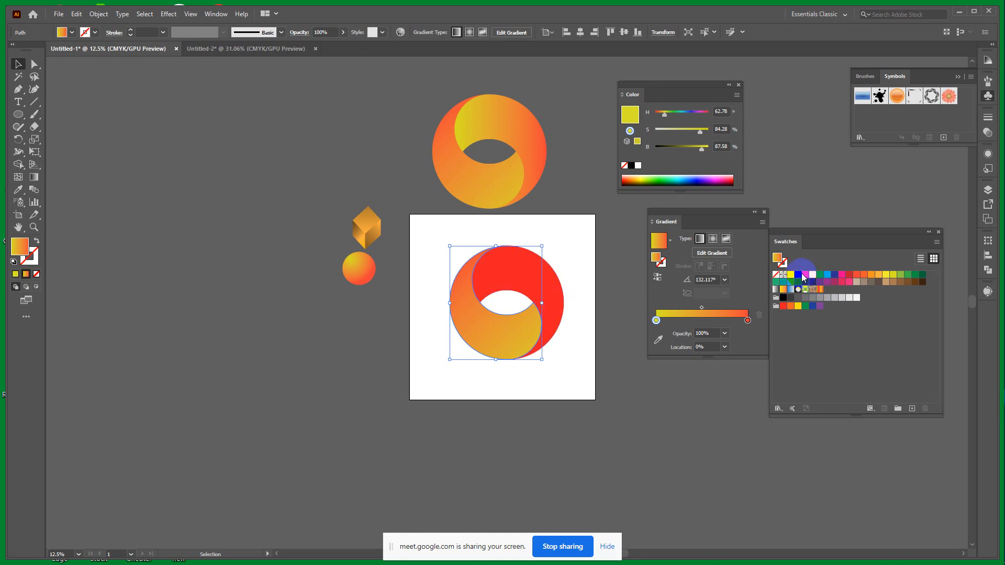
click(806, 276)
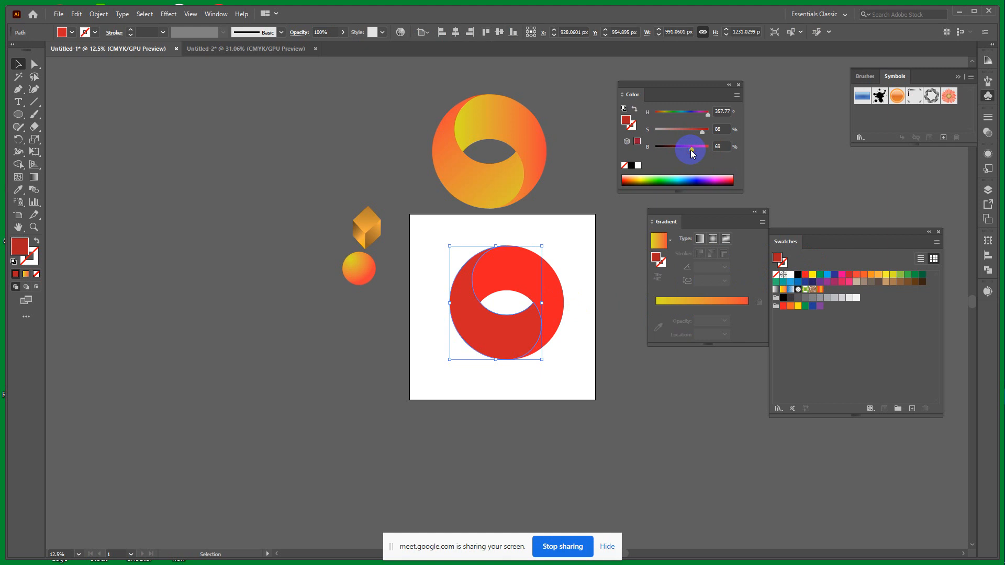
click(578, 363)
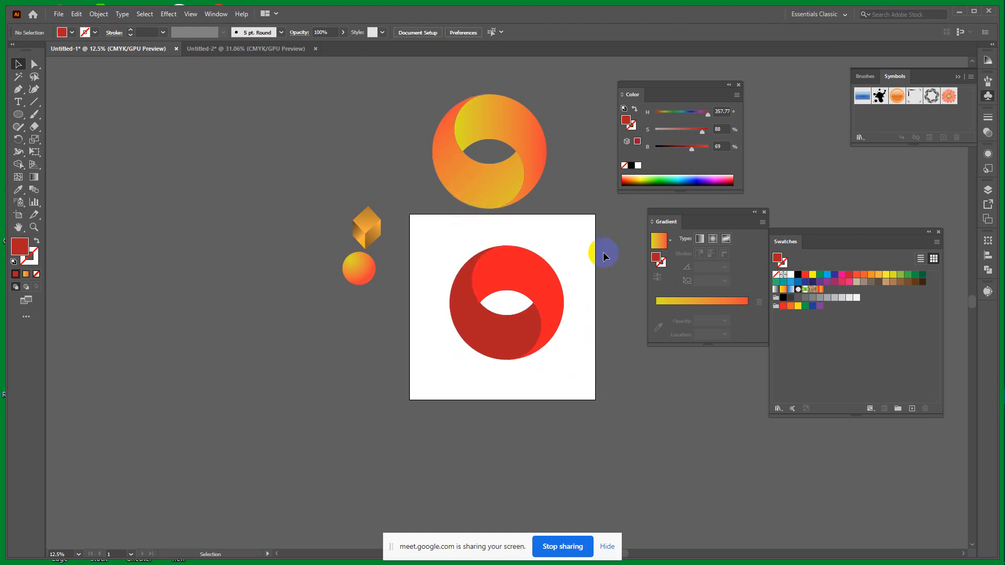
Step: Delete both pieces of the red ring from the artboard, keeping the gradient copy above it
key(ctrl+equal)
key(ctrl+equal)
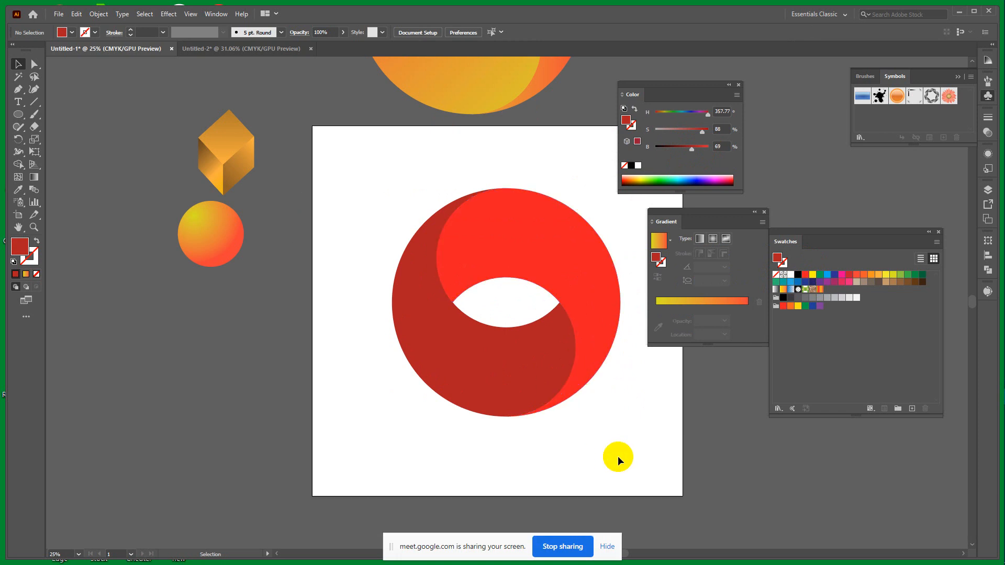
scroll(617, 456, up, 5)
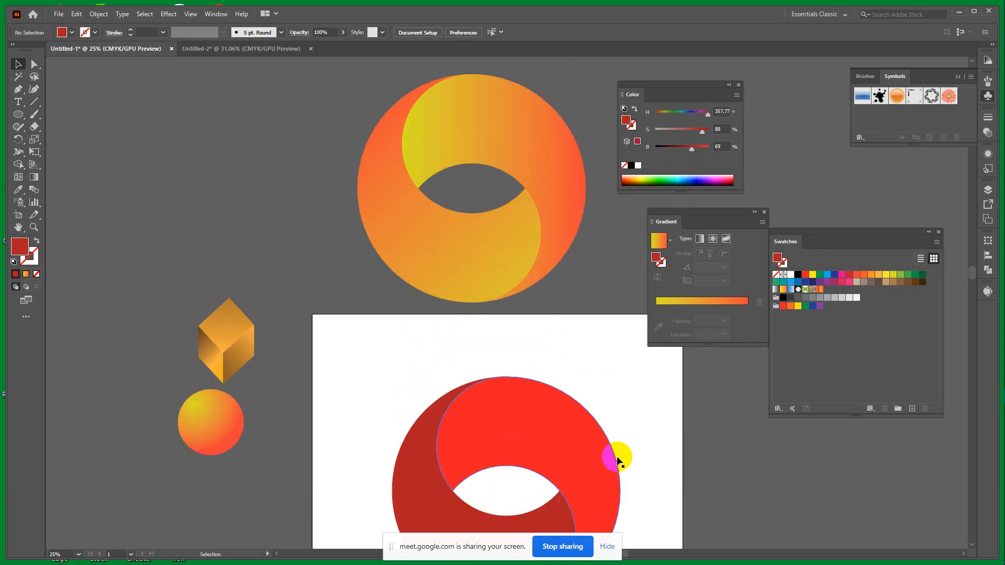
scroll(617, 457, down, 5)
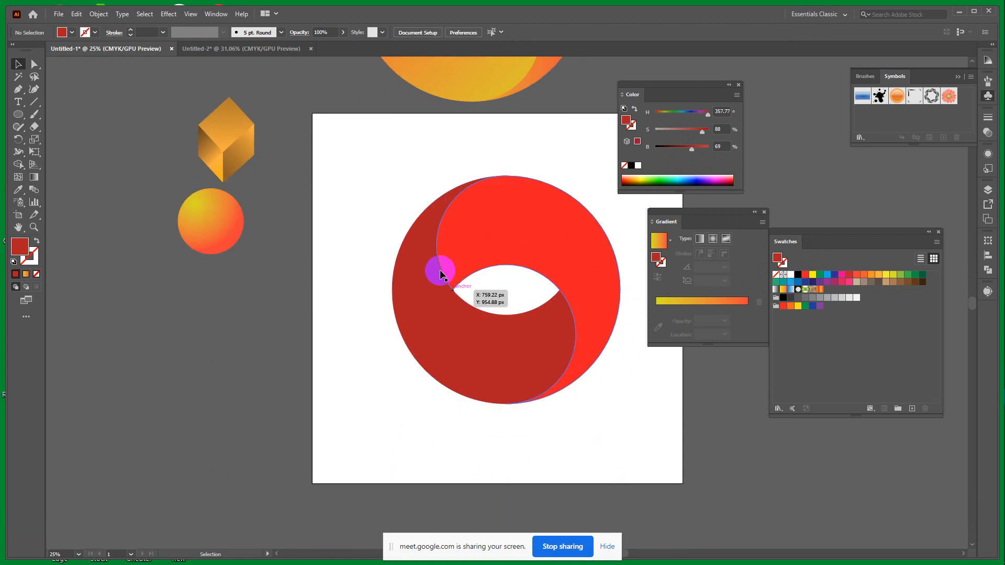
drag(415, 220, 621, 387)
key(Delete)
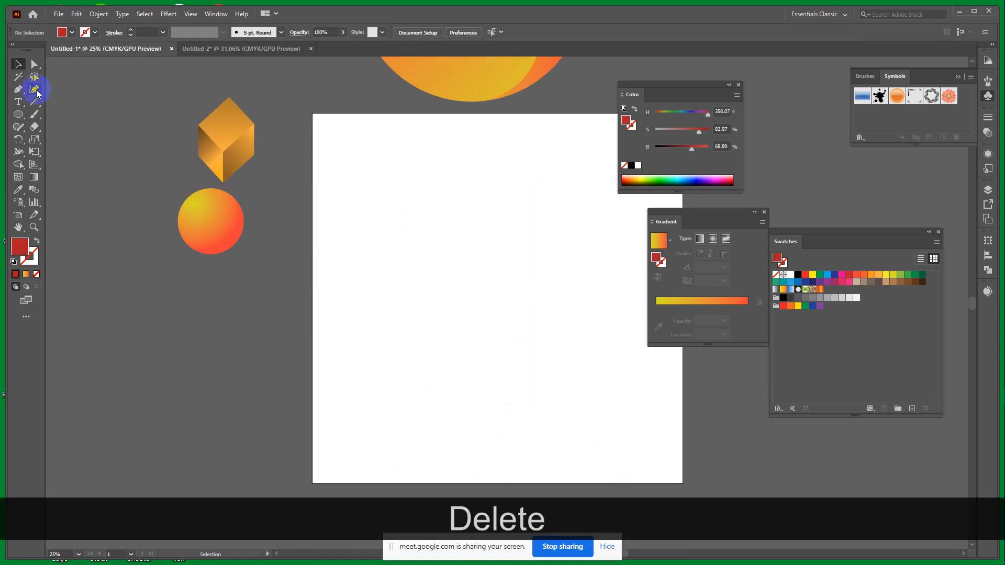
Step: Draw a tall, narrow dark red rectangle about 96 px wide and 1176 px high on the empty artboard
click(20, 116)
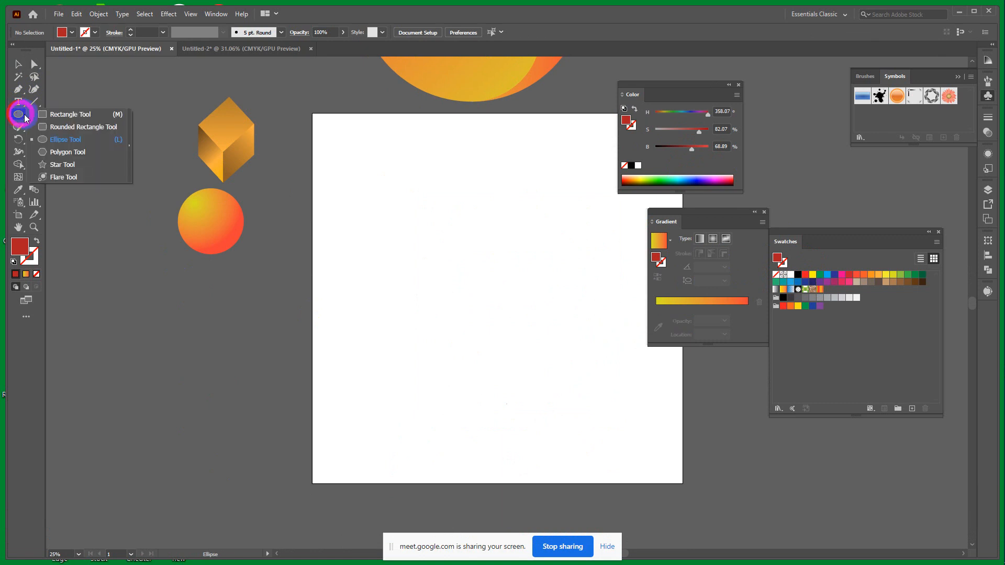
drag(25, 118, 70, 114)
key(space)
drag(511, 220, 395, 227)
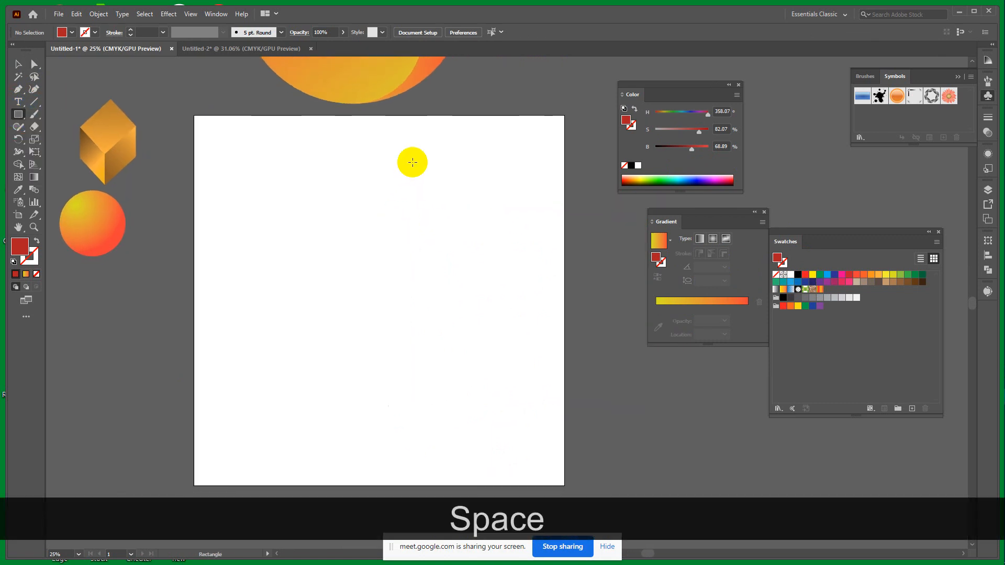
key(space)
drag(350, 276, 419, 237)
mouse_move(423, 116)
mouse_down()
mouse_move(464, 219)
mouse_move(489, 363)
mouse_move(471, 370)
mouse_move(448, 310)
mouse_move(462, 333)
mouse_move(440, 334)
mouse_up()
click(17, 64)
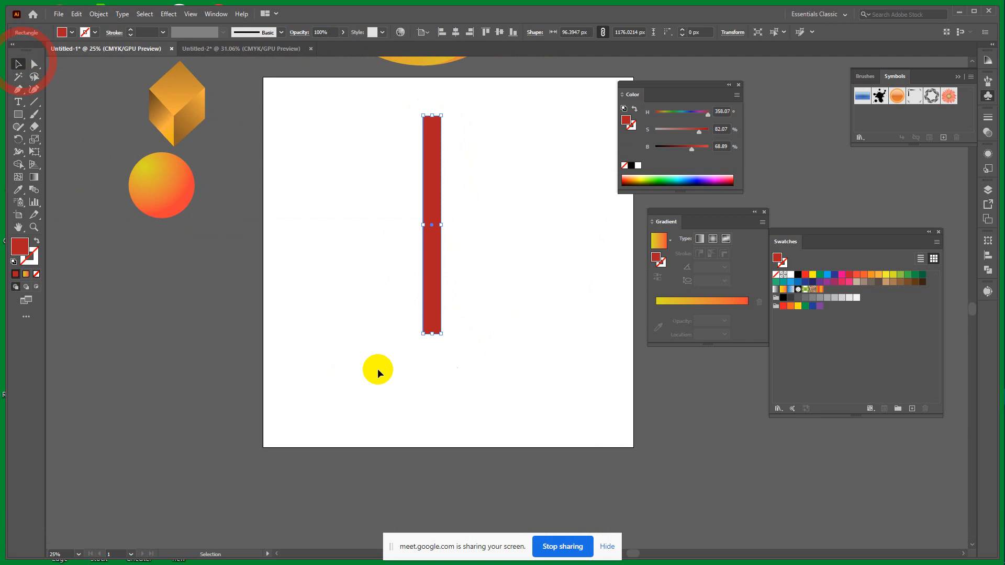
Step: Add an anchor point midway along the rectangle's bottom edge and move it straight down to Y about 1543 px, forming a pointed tip
key(ctrl+equal)
key(ctrl+equal)
key(ctrl+equal)
key(space)
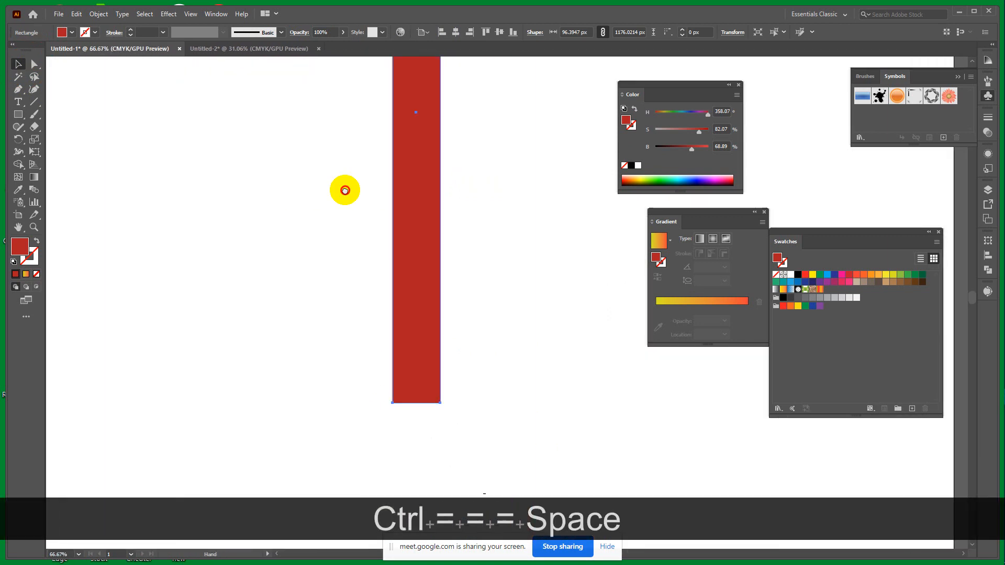
drag(345, 190, 471, 256)
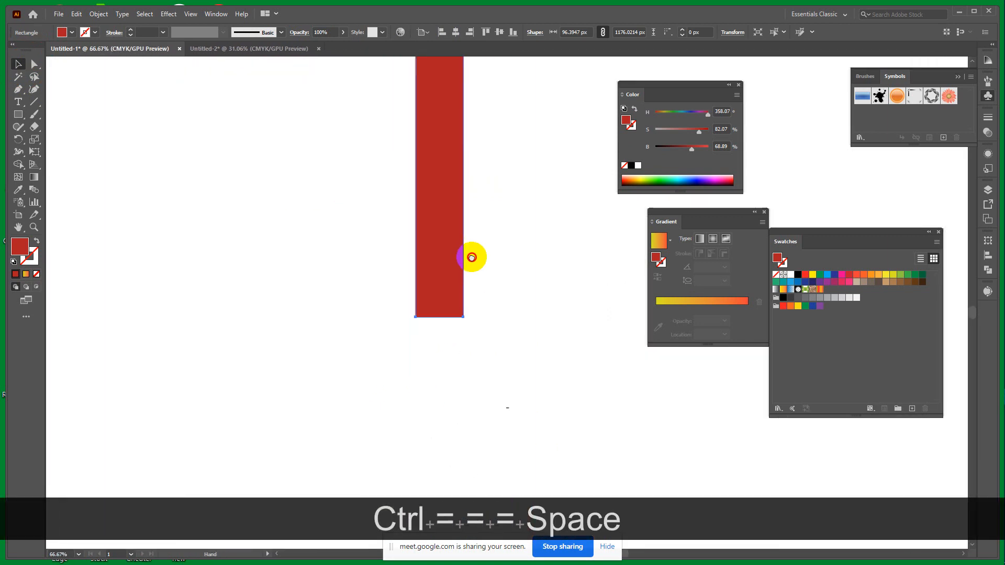
click(18, 91)
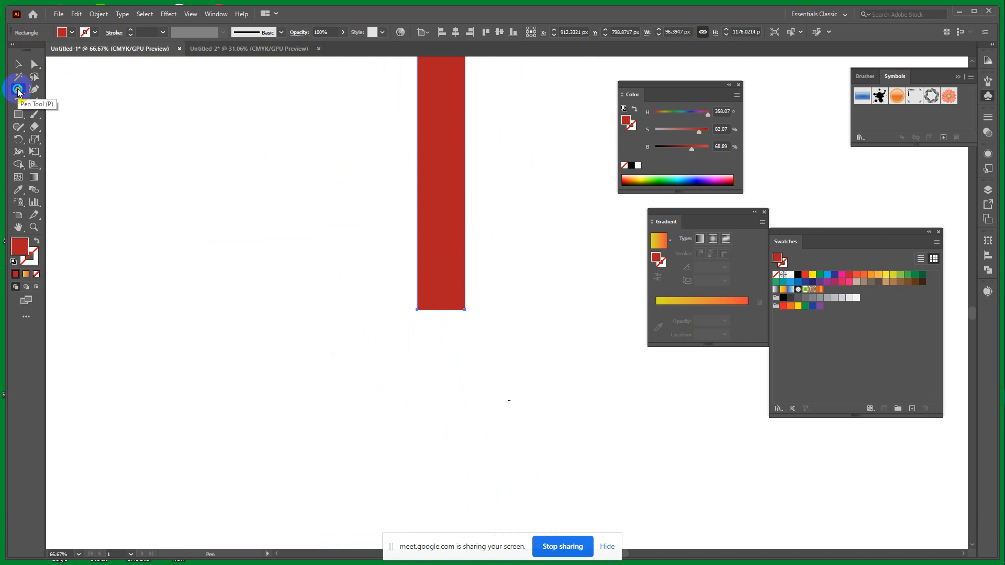
drag(19, 91, 56, 100)
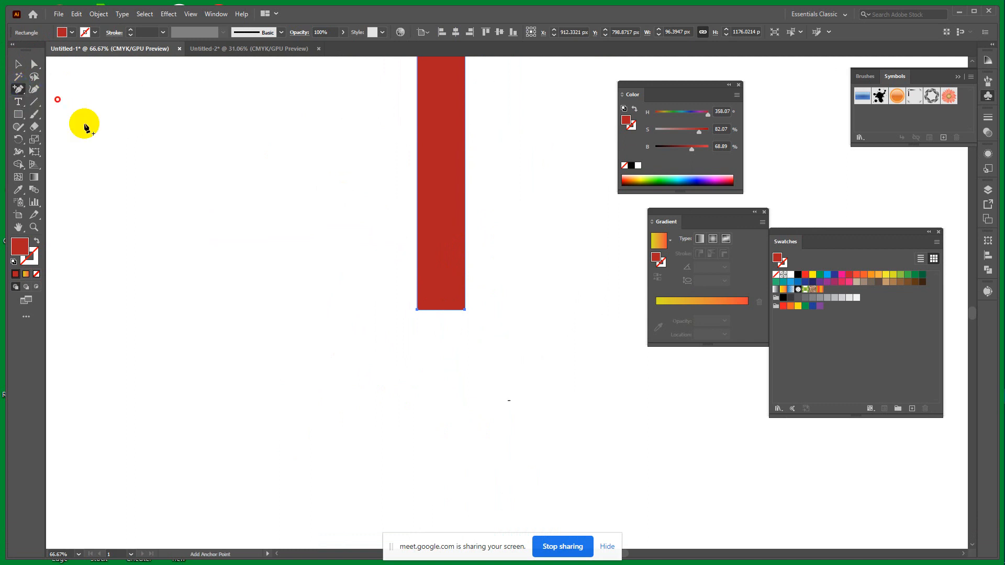
click(441, 310)
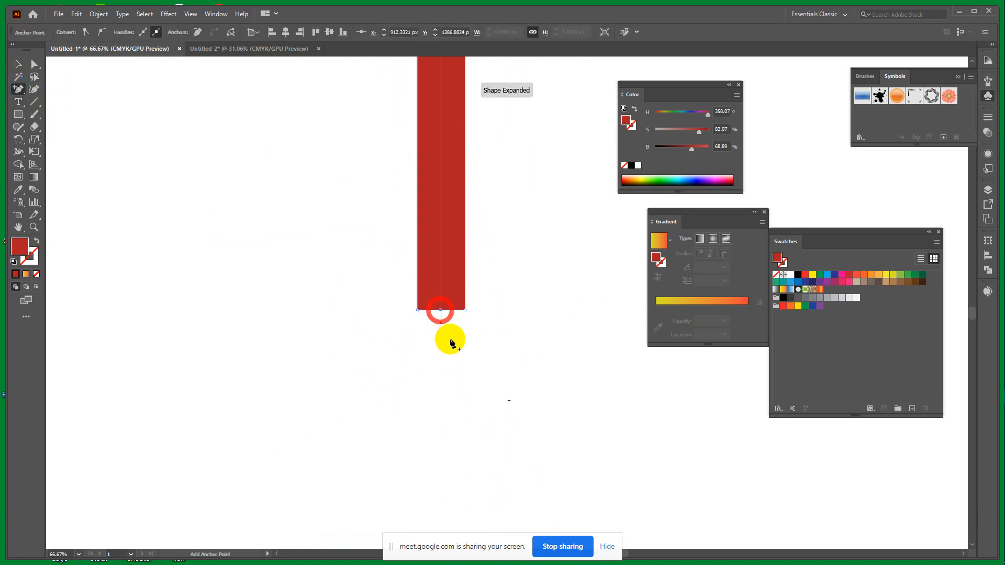
click(35, 64)
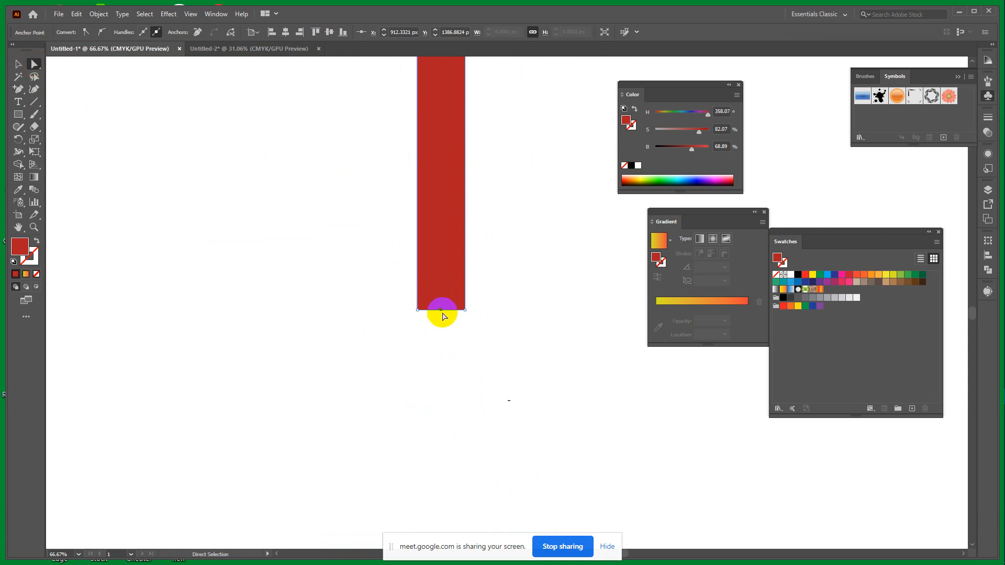
drag(440, 310, 440, 397)
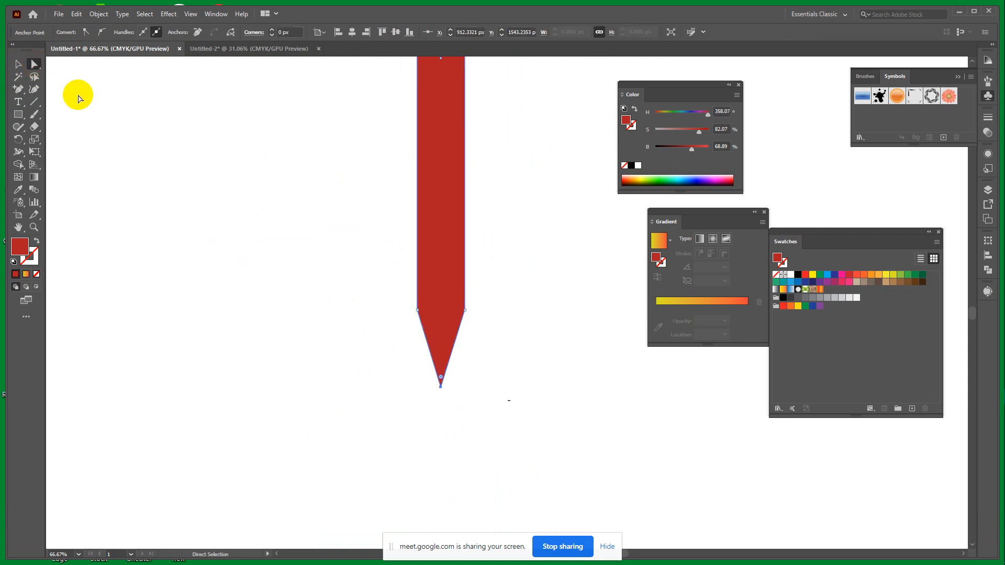
click(32, 65)
click(34, 89)
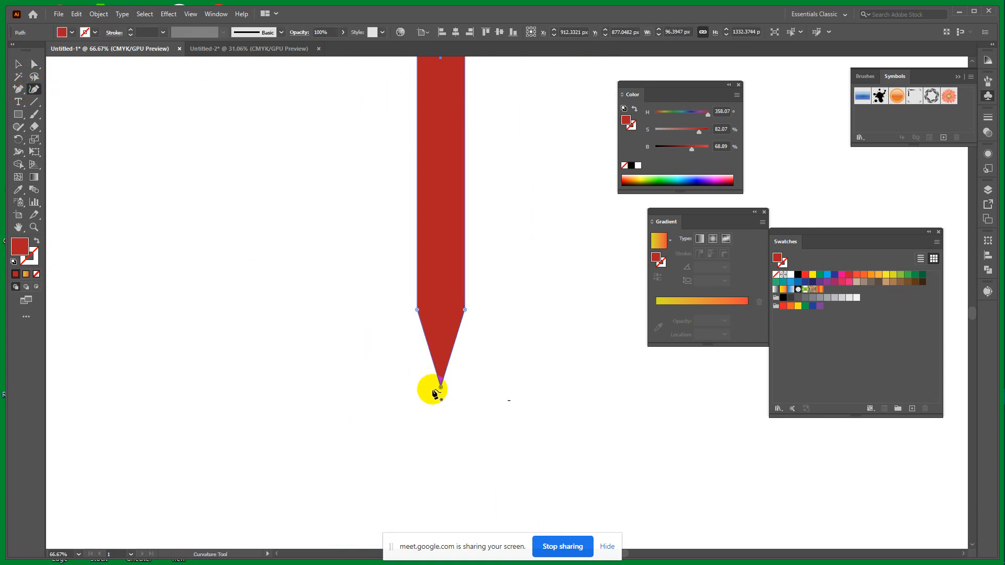
drag(440, 388, 460, 394)
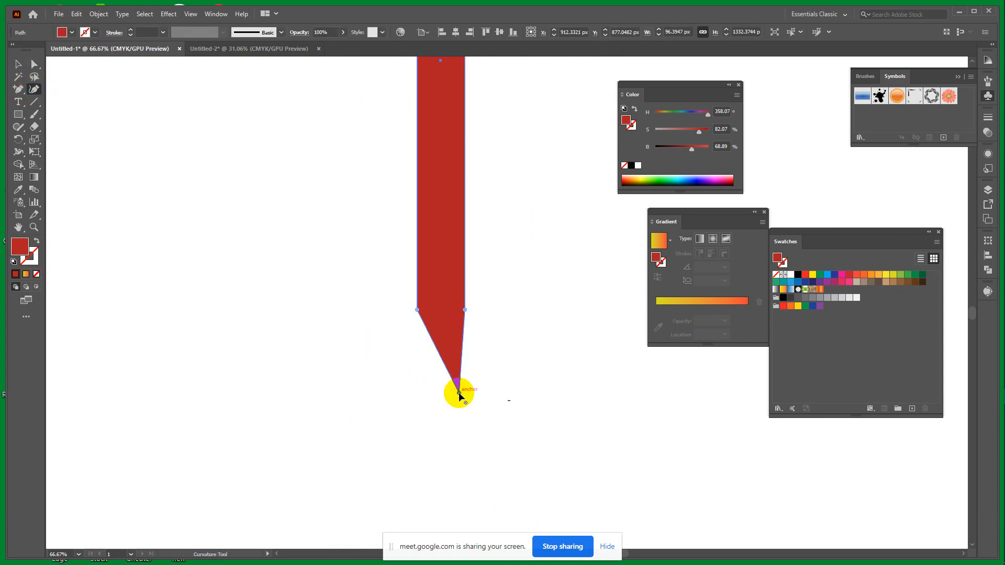
key(ctrl+z)
key(ctrl+z)
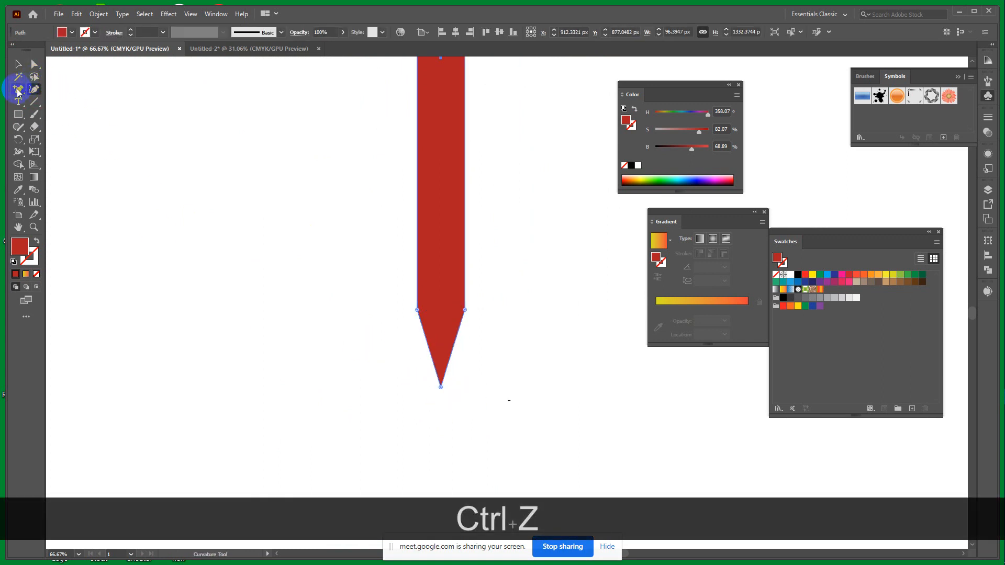
Step: Convert the bottom tip into a smooth rounded end with horizontal handles using the Anchor Point tool
drag(18, 93, 68, 131)
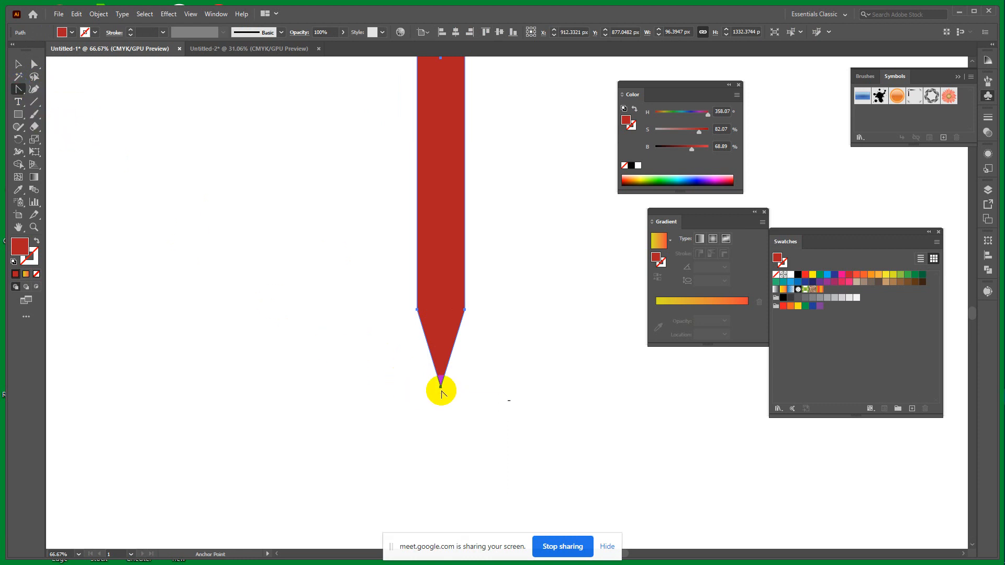
drag(440, 387, 411, 388)
key(shift)
click(34, 64)
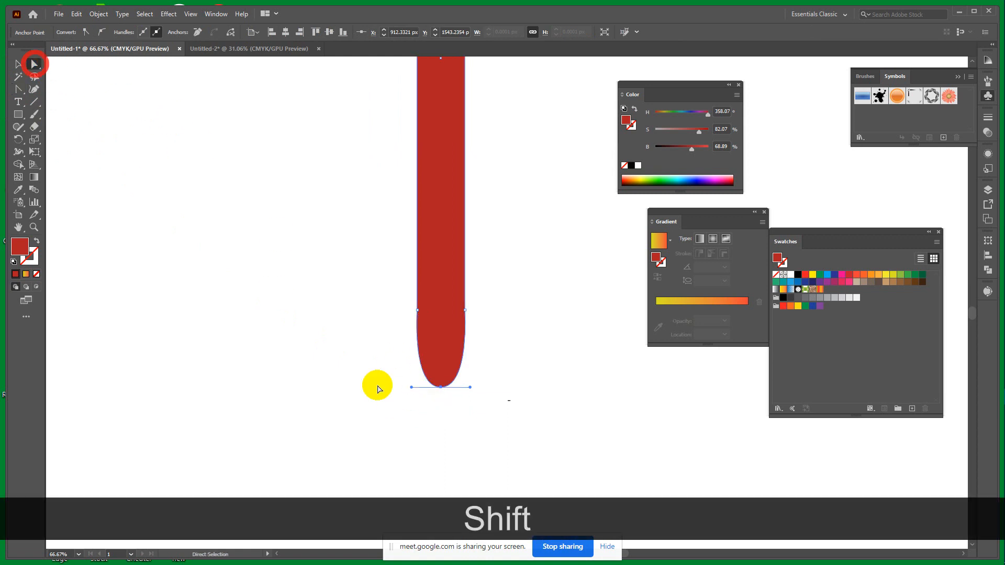
Step: Move the strip's rounded bottom anchor straight up to Y about 1501 px
mouse_move(441, 387)
mouse_down()
mouse_move(443, 358)
mouse_move(443, 370)
mouse_up()
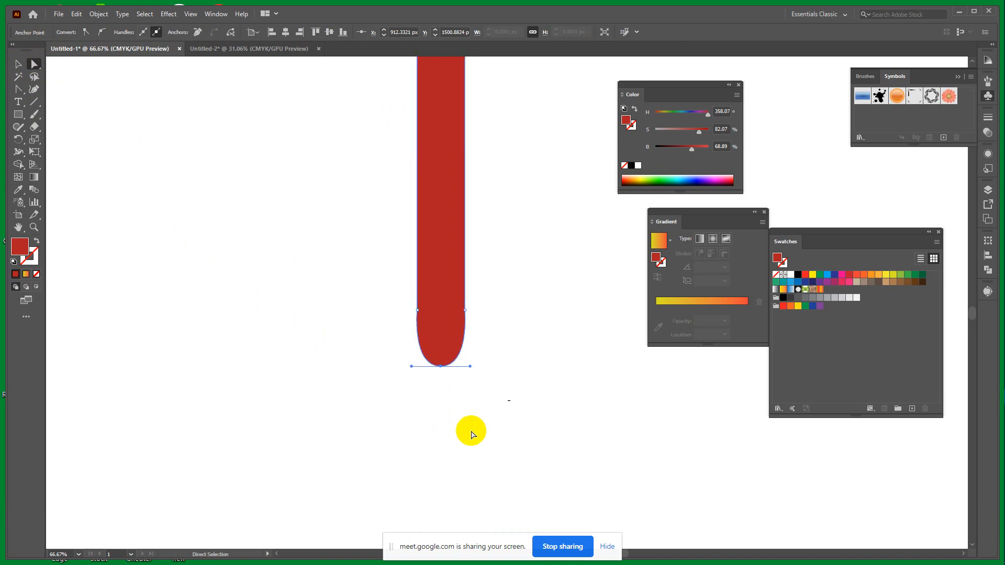
click(18, 64)
click(259, 330)
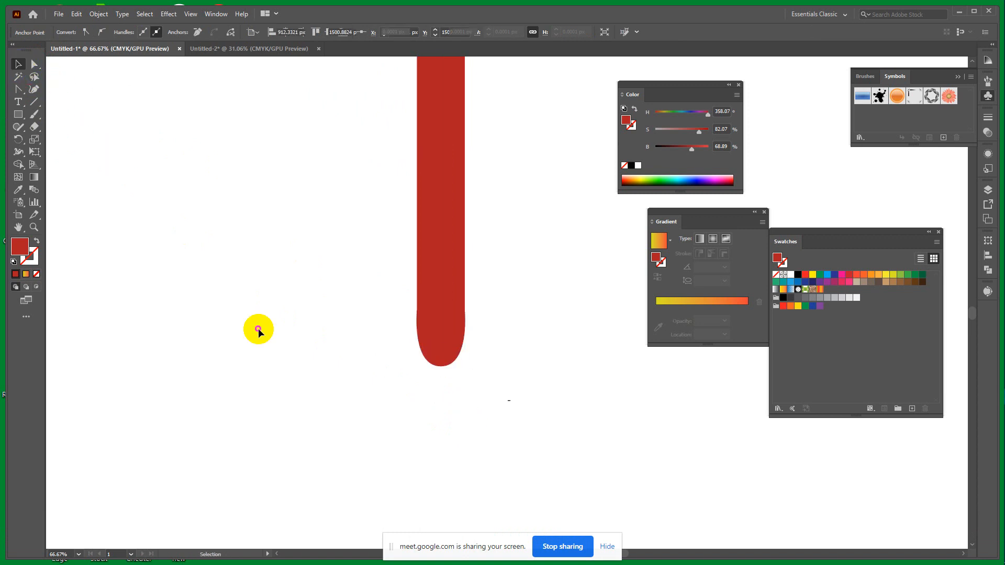
Step: Convert the strip's rounded bottom tip to a sharp corner point with the Anchor Point tool
click(433, 341)
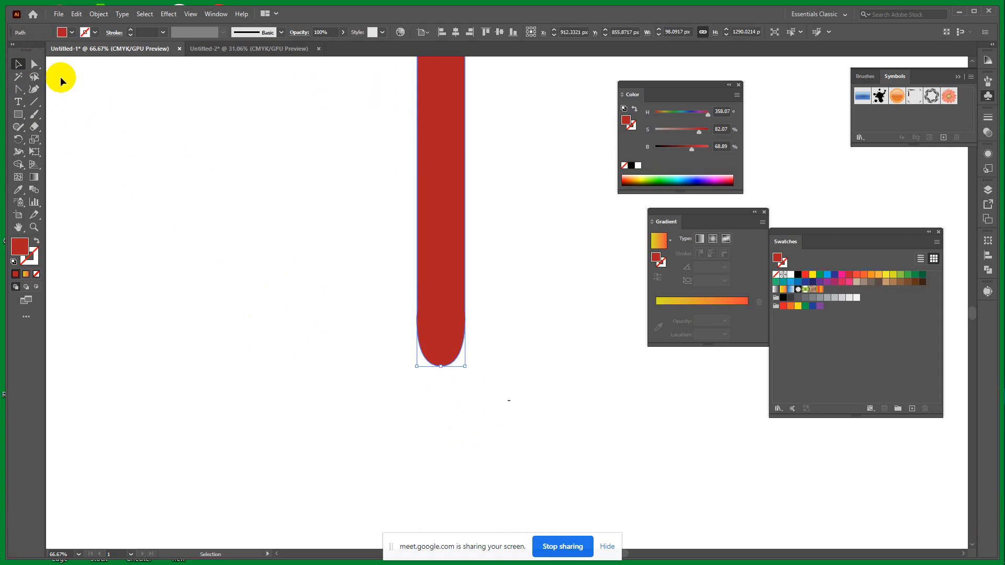
click(35, 65)
click(441, 366)
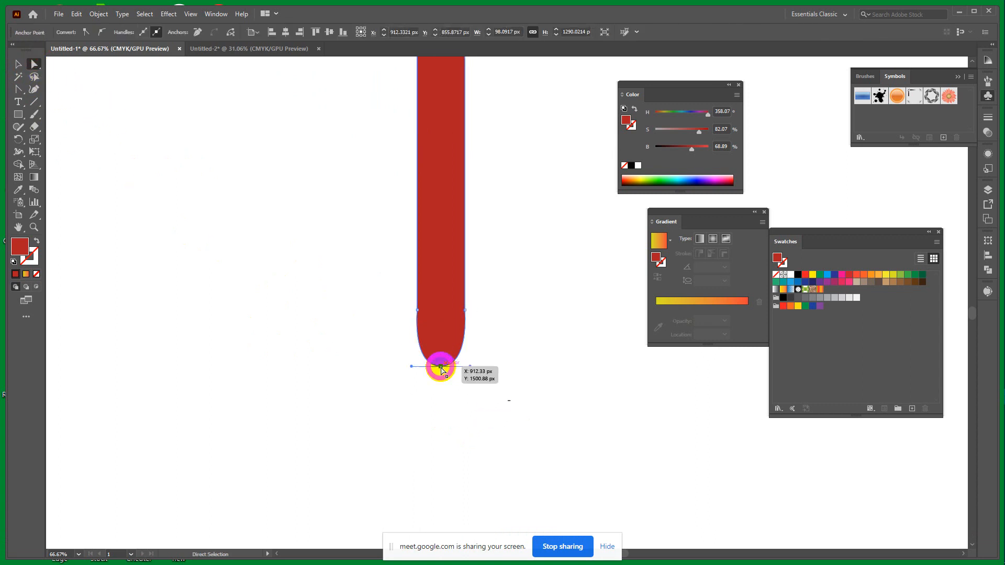
click(18, 89)
click(442, 366)
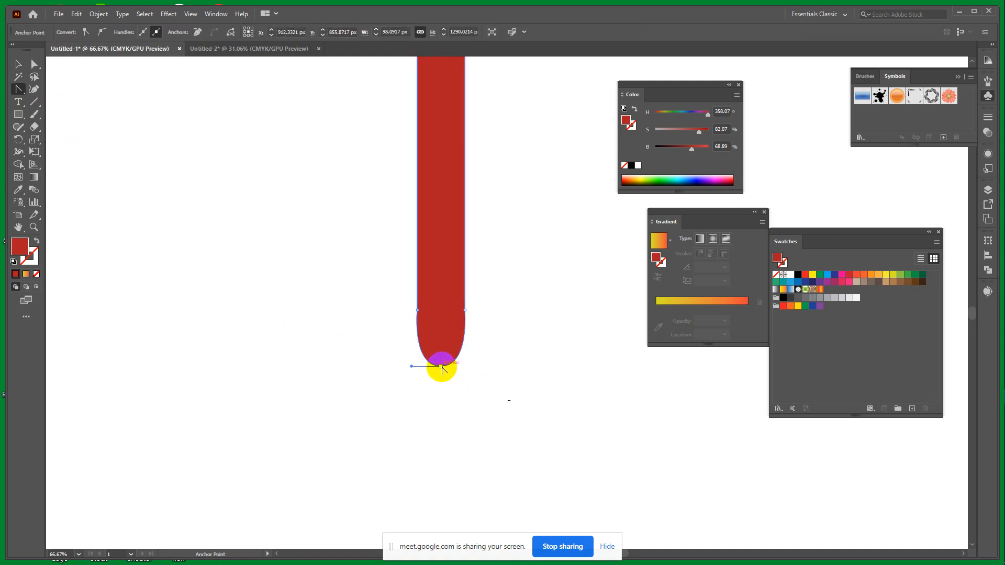
click(441, 367)
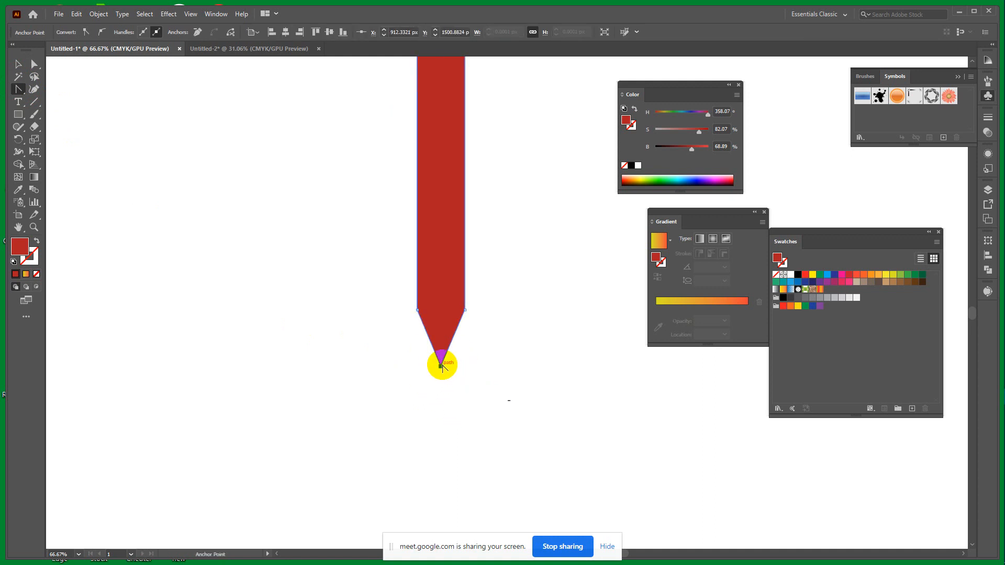
drag(441, 367, 437, 369)
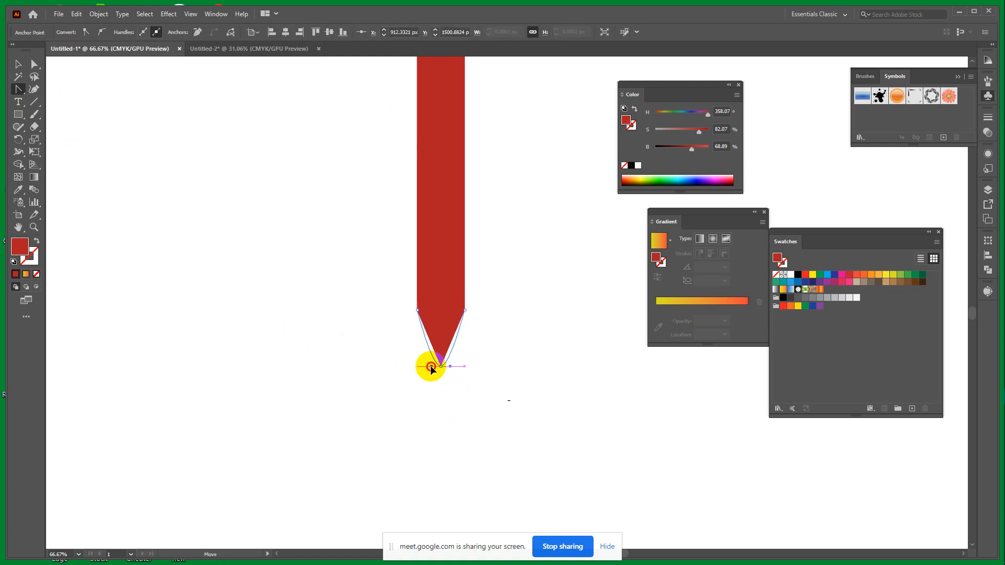
drag(440, 366, 426, 369)
key(shift)
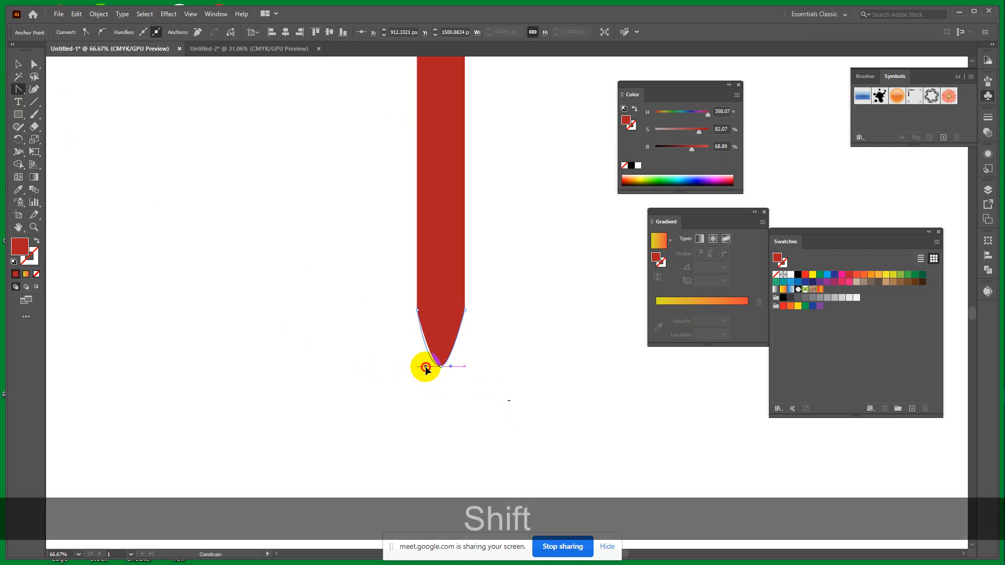
key(shift+alt)
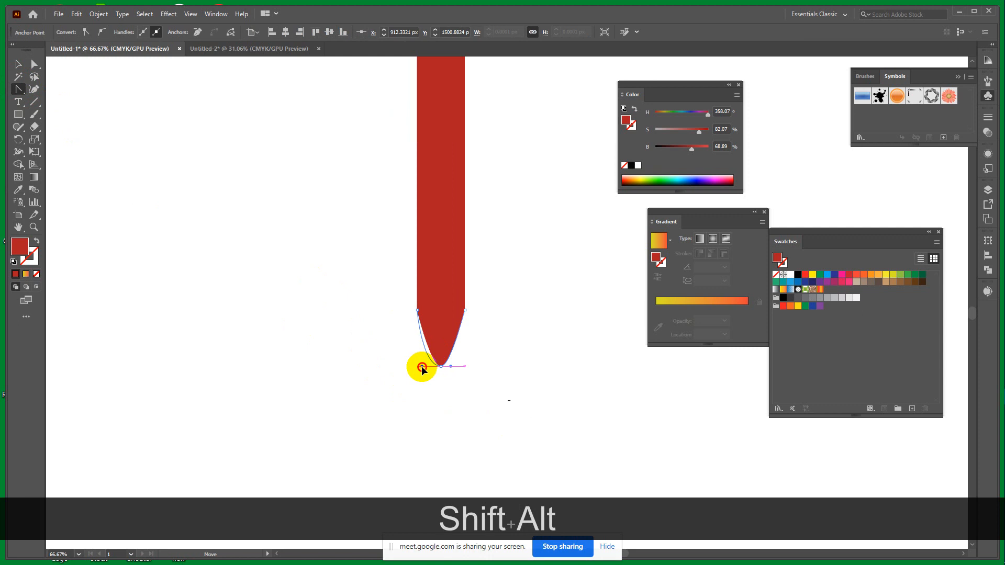
drag(422, 368, 426, 366)
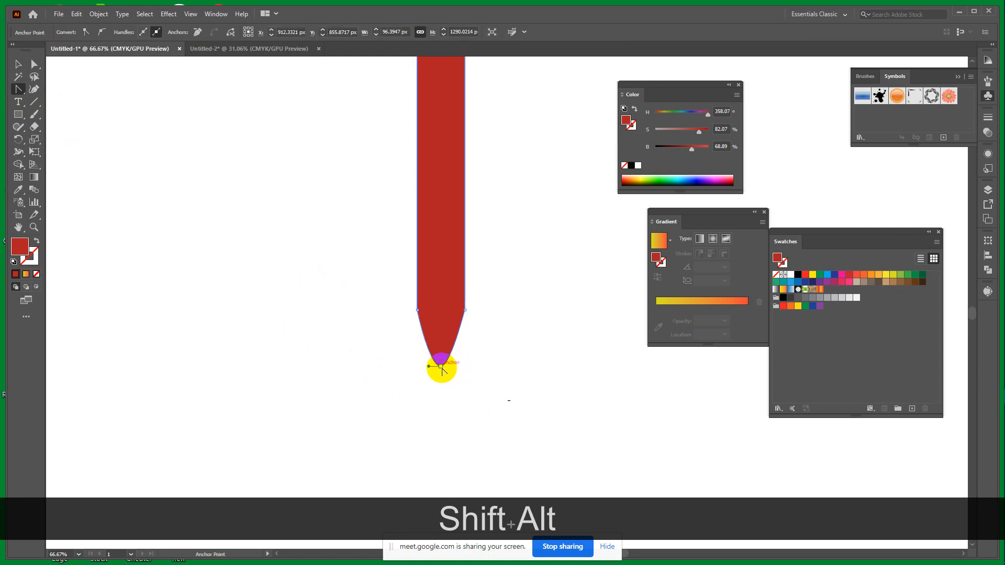
click(441, 366)
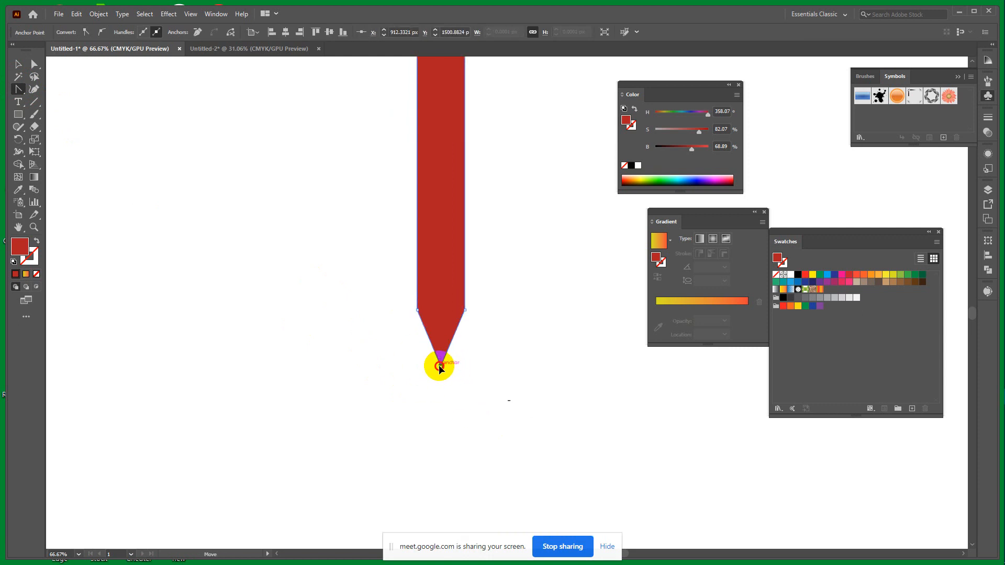
Step: Pull short, symmetrical horizontal handles from the bottom anchor to give the strip a narrow rounded tip, and deselect it
drag(440, 365, 426, 369)
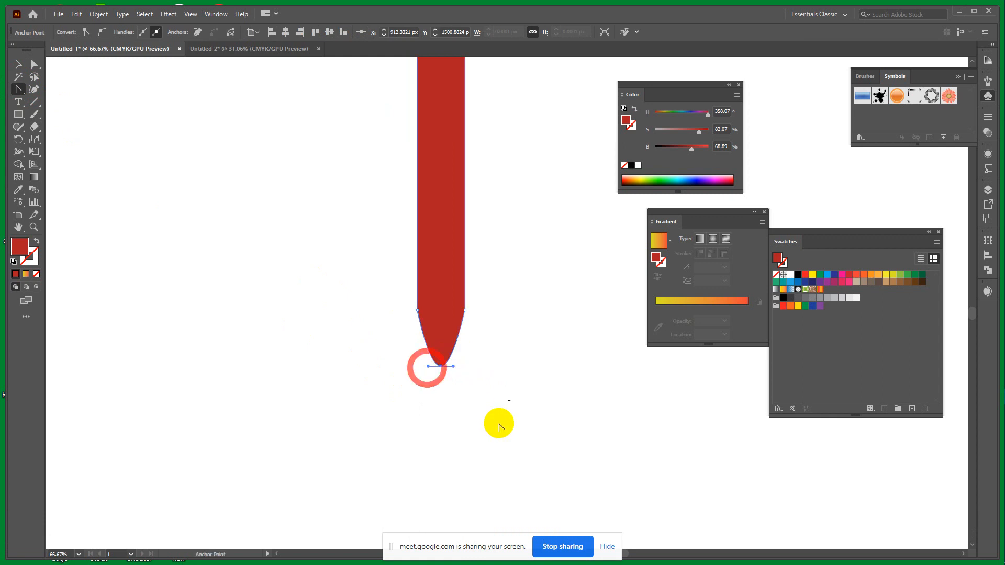
click(18, 64)
click(196, 260)
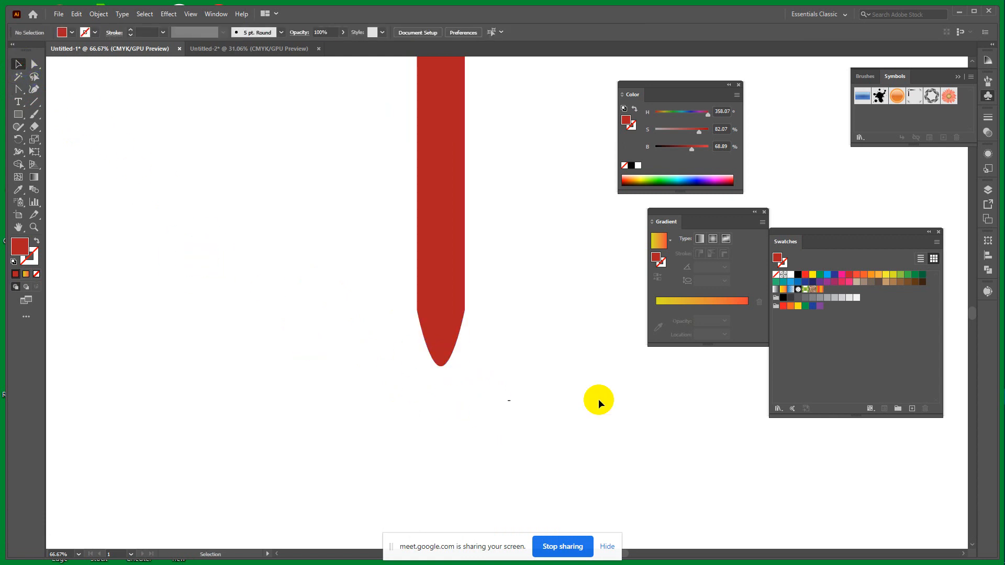
mouse_move(1000, 376)
click(983, 447)
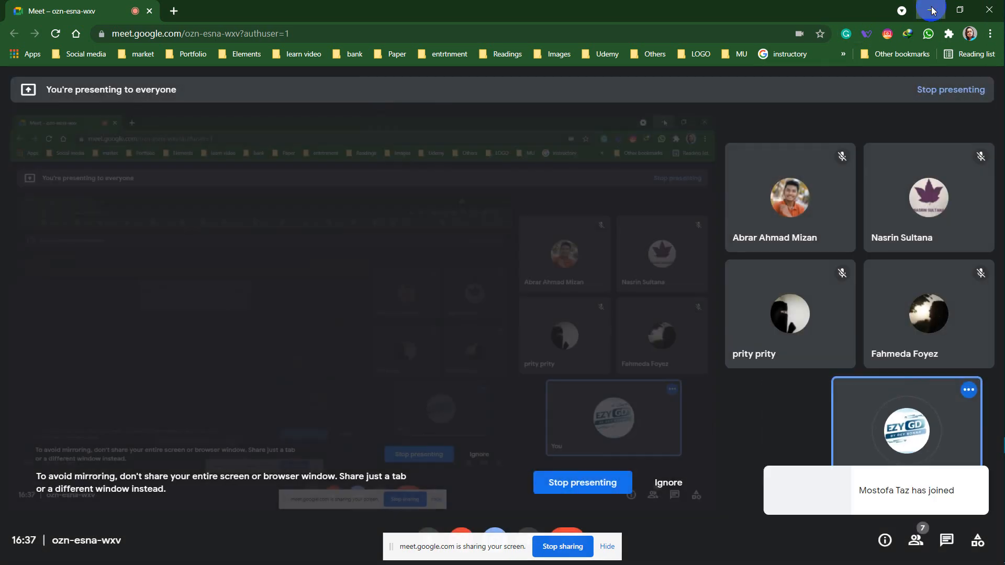
click(931, 11)
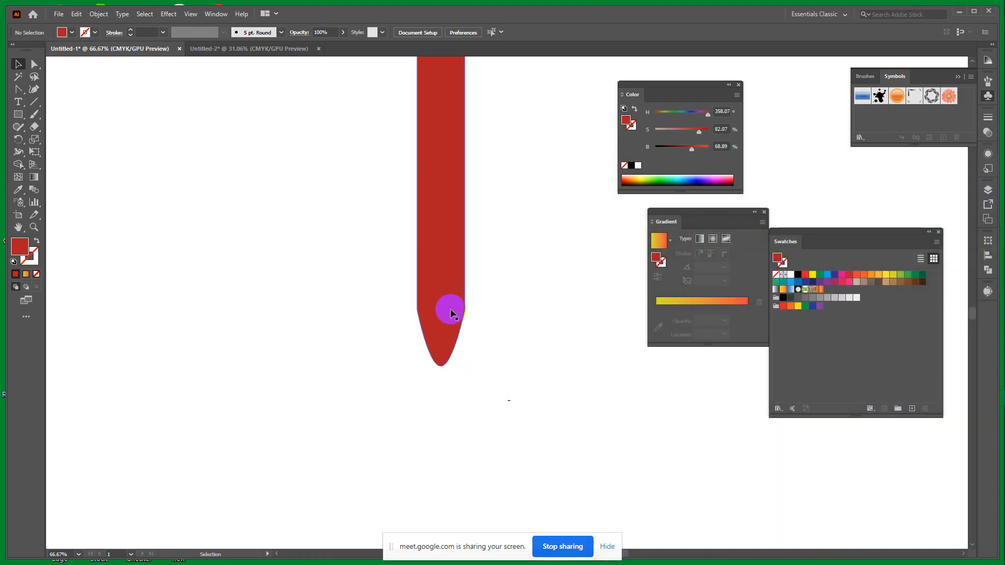
Step: Duplicate the strip twice in a straight line to the left, edge to edge, making a row of three
key(space)
drag(572, 309, 397, 372)
click(296, 302)
drag(297, 306, 349, 309)
key(space)
drag(464, 352, 630, 348)
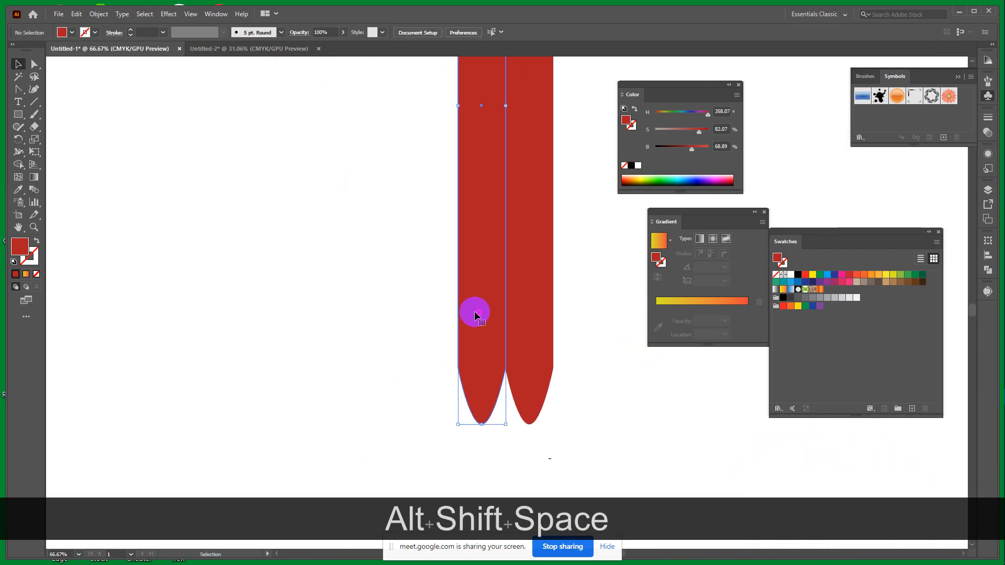
drag(474, 313, 430, 303)
click(591, 418)
key(space)
drag(610, 426, 578, 402)
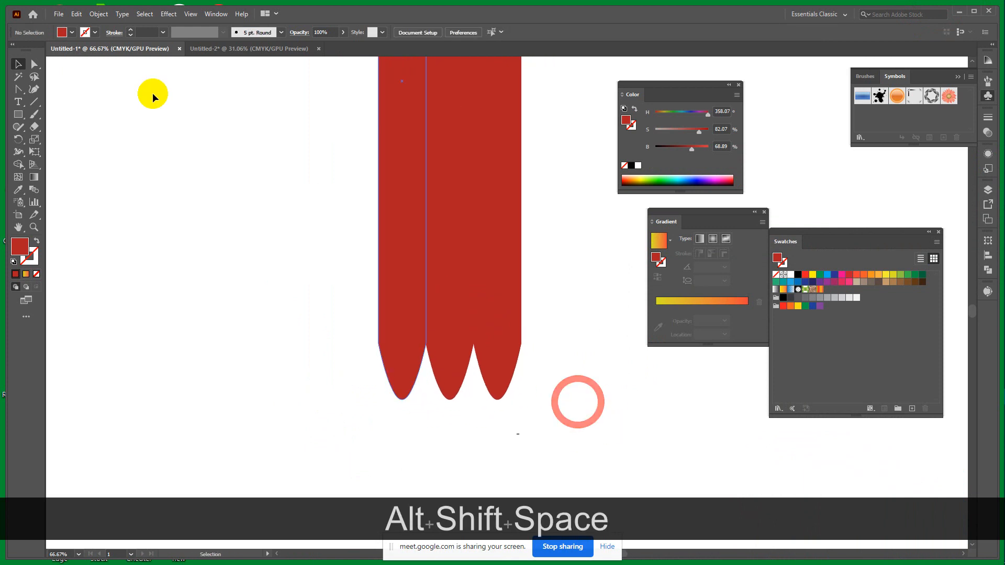
Step: Raise the bottom tip anchors of all three strips together, shortening the strips to about 1264 px high
click(34, 64)
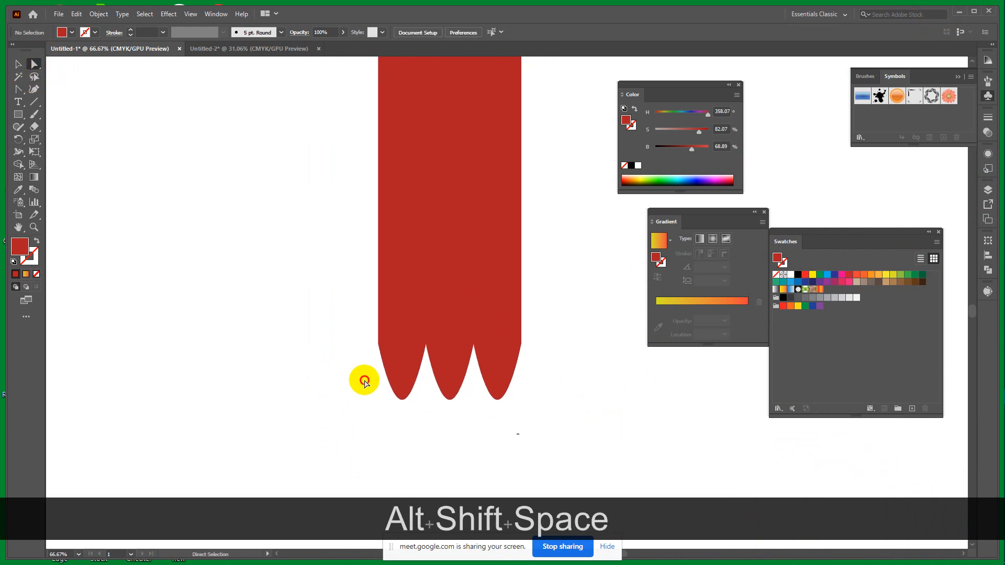
drag(364, 382, 561, 446)
drag(448, 400, 449, 389)
key(shift)
click(19, 64)
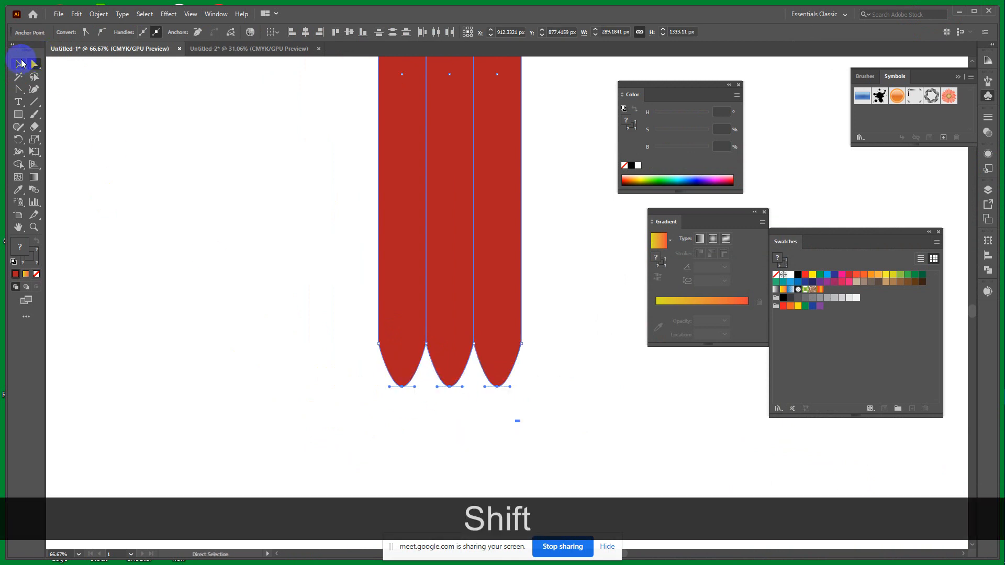
click(203, 262)
Step: Give the rightmost strip a dark red linear gradient with an extra stop near its start, and set the 0% stop's brightness to about 84%
click(498, 331)
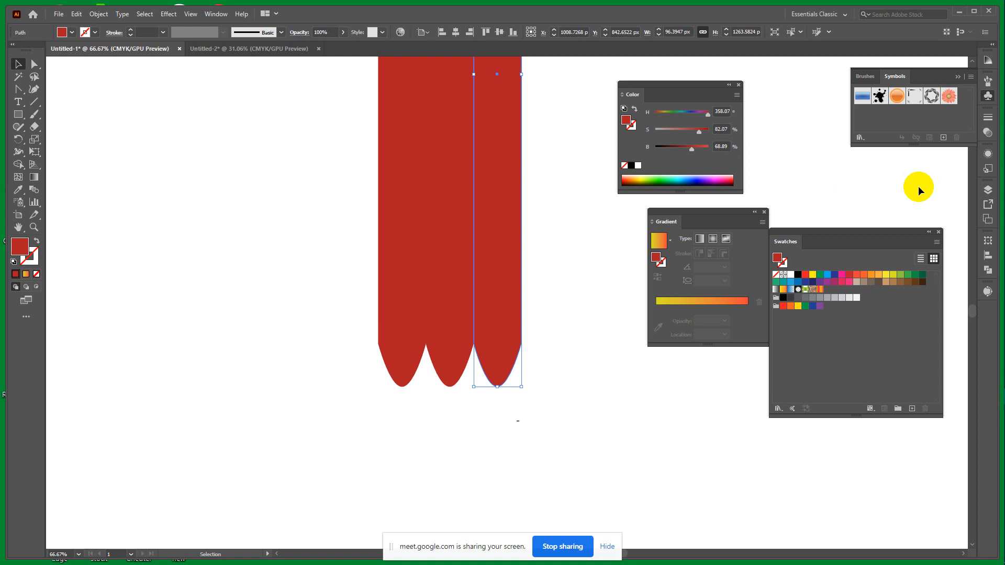
drag(681, 91, 659, 89)
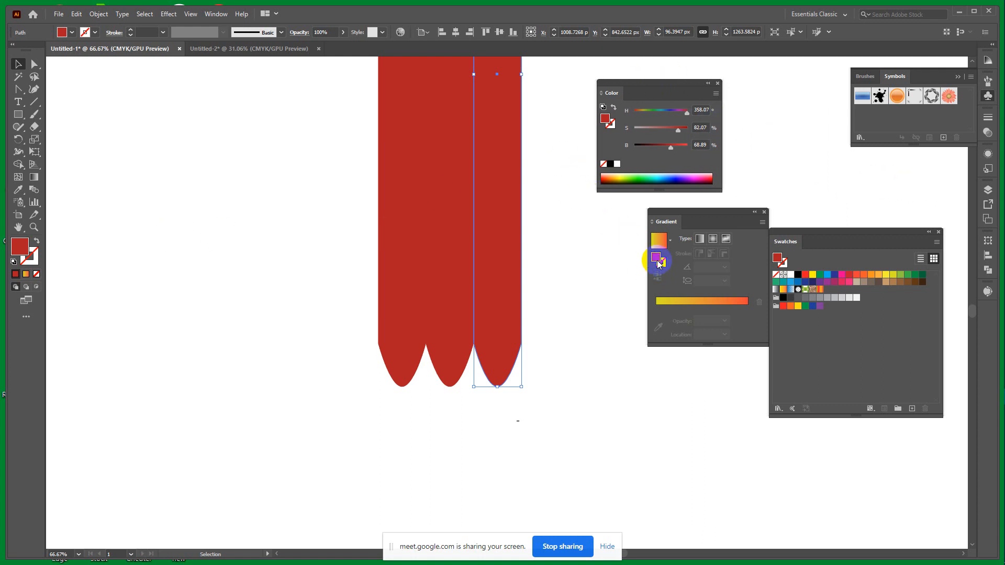
drag(659, 263, 506, 312)
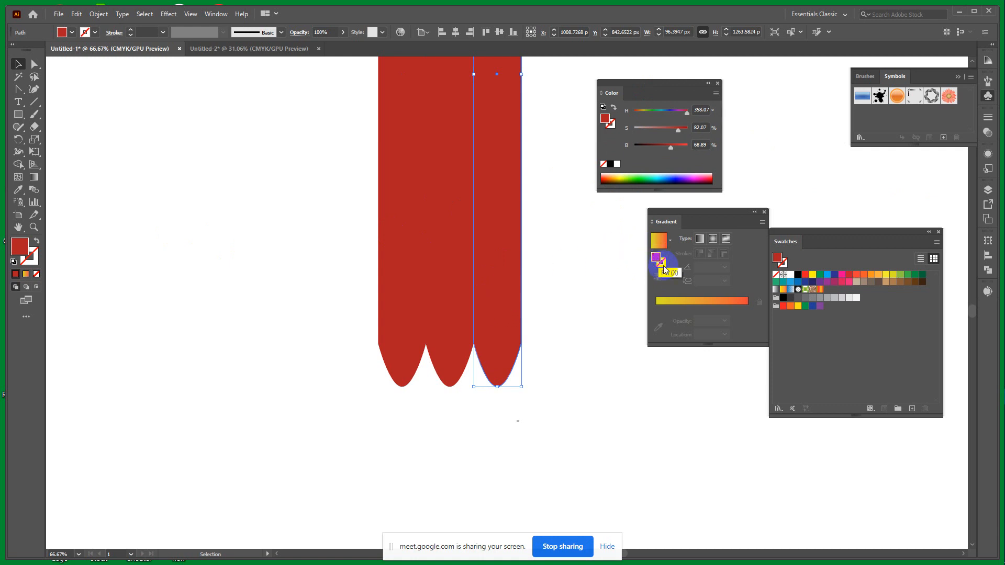
drag(655, 258, 756, 340)
drag(698, 320, 750, 322)
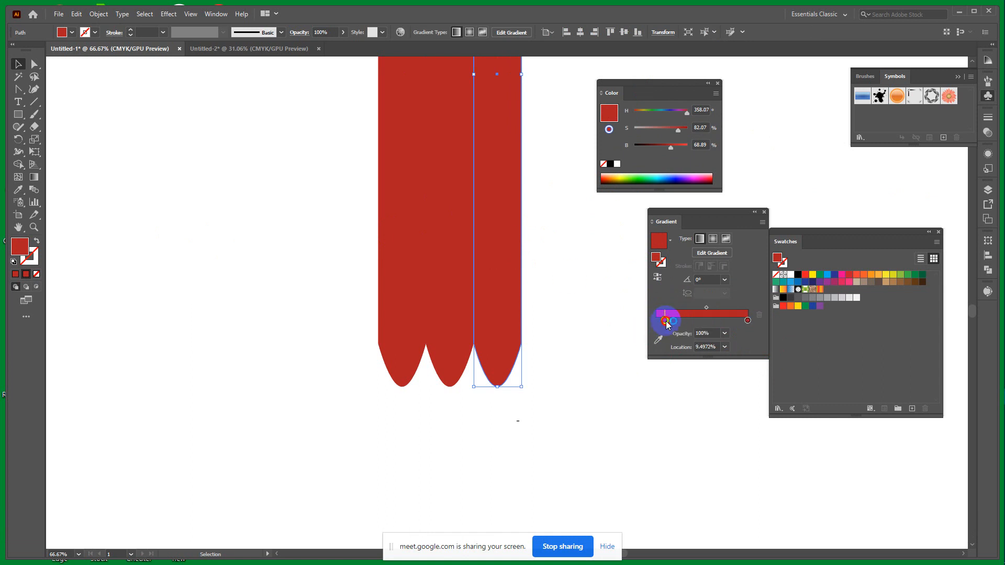
drag(659, 322, 658, 323)
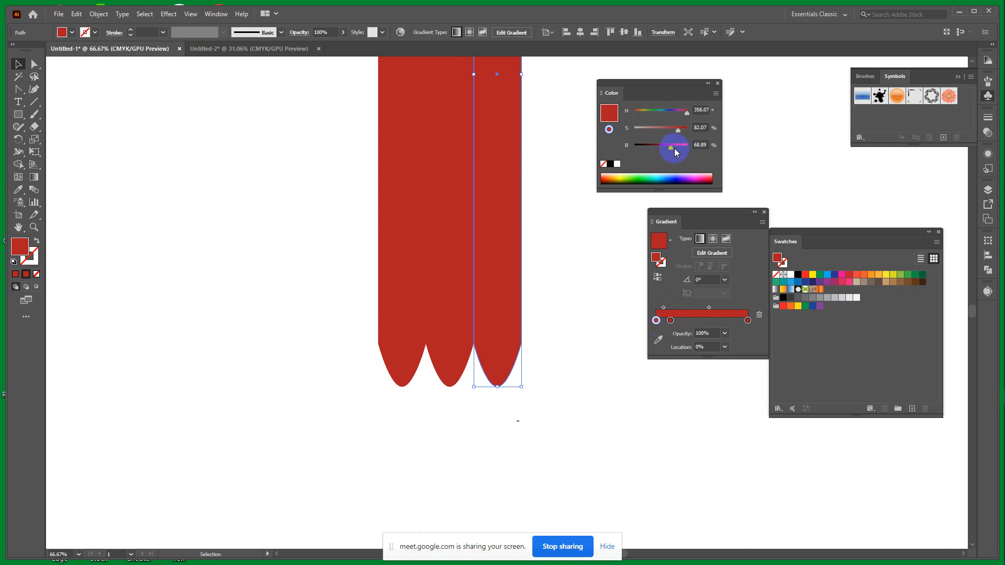
drag(675, 149, 679, 149)
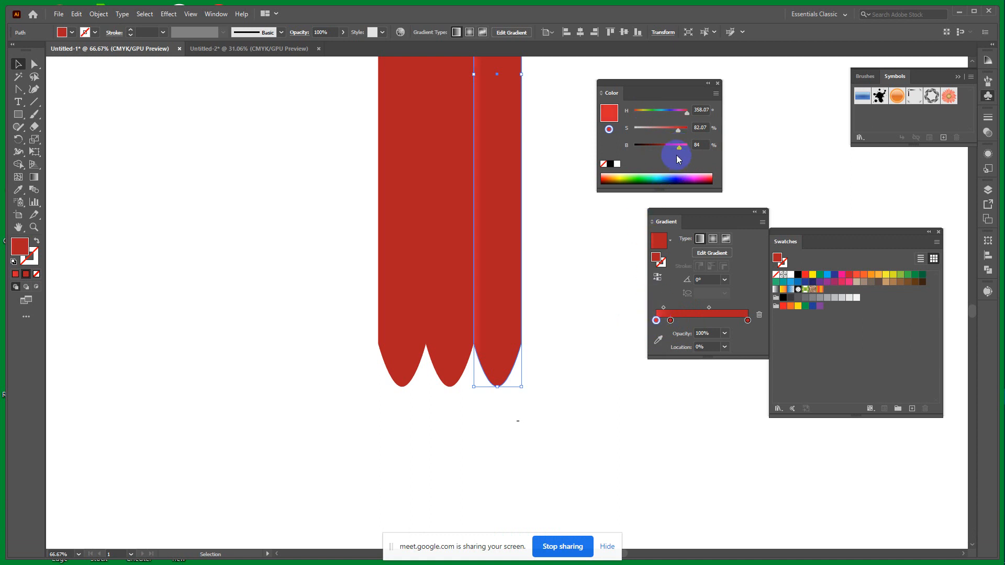
click(576, 231)
Step: Copy the rightmost strip's gradient fill onto the other two strips with the Eyedropper tool
drag(337, 177, 448, 240)
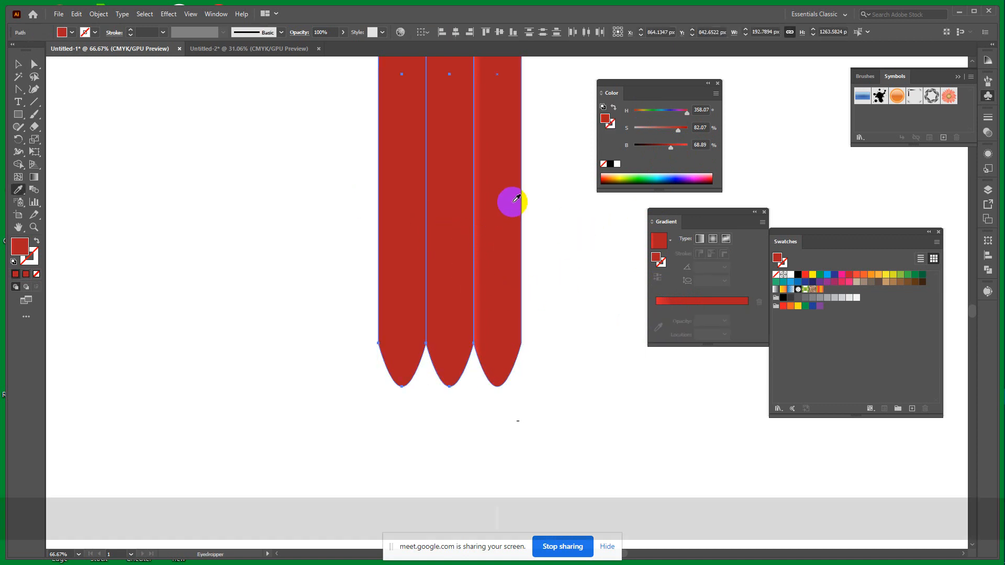
key(i)
click(501, 183)
click(15, 65)
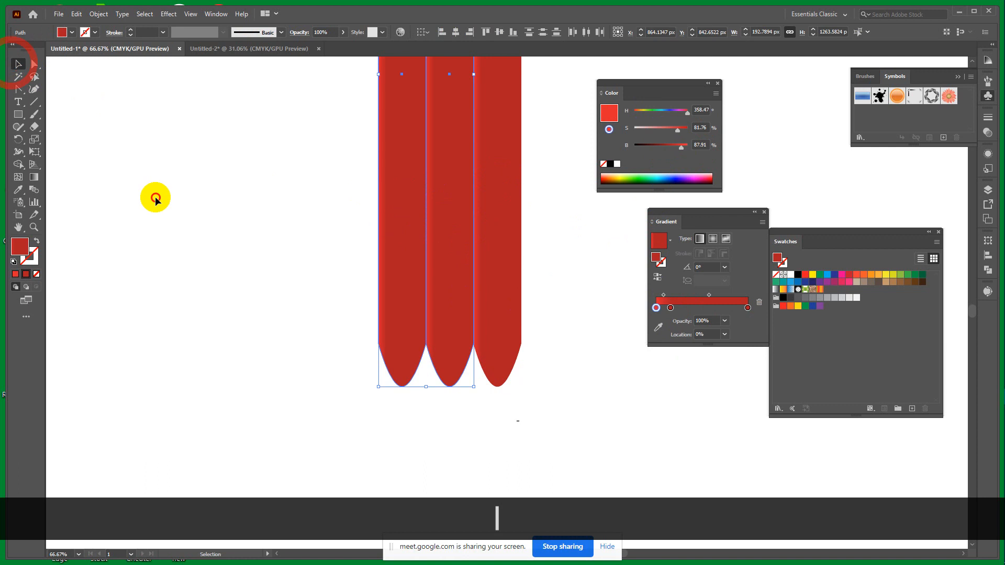
Step: Remove the bright stop from the gradient of the left and middle strips, leaving only dark red stops
drag(289, 198, 443, 281)
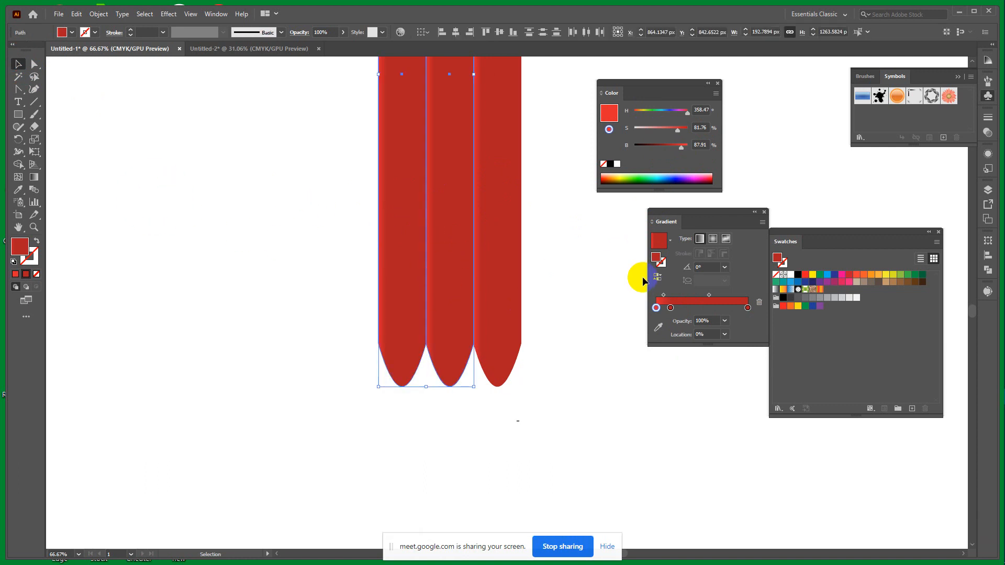
mouse_move(656, 308)
mouse_down()
mouse_move(620, 324)
mouse_move(651, 308)
mouse_up()
click(671, 307)
click(581, 324)
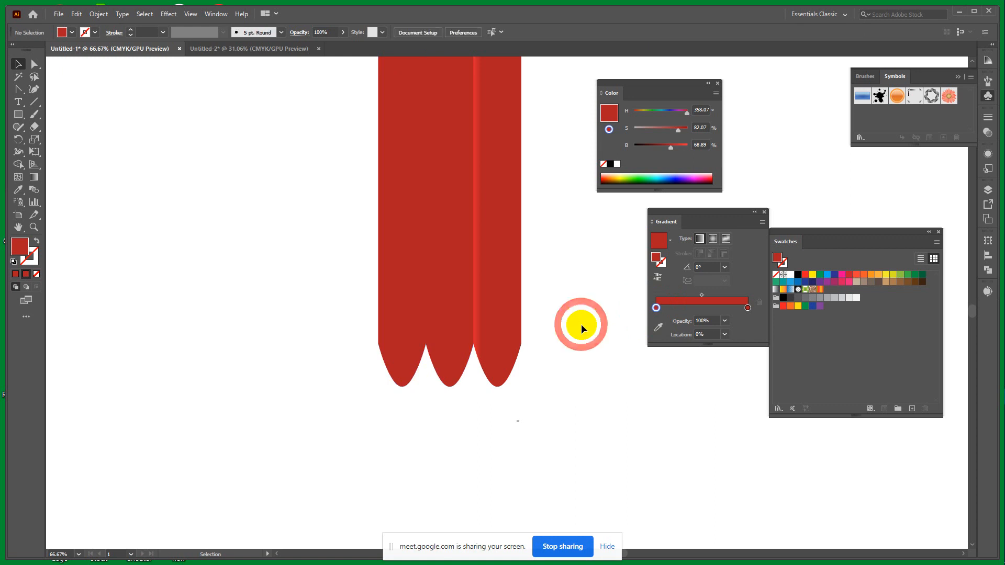
Step: Redraw the leftmost strip's linear gradient at 180° from its right edge to just beyond its left edge
click(401, 264)
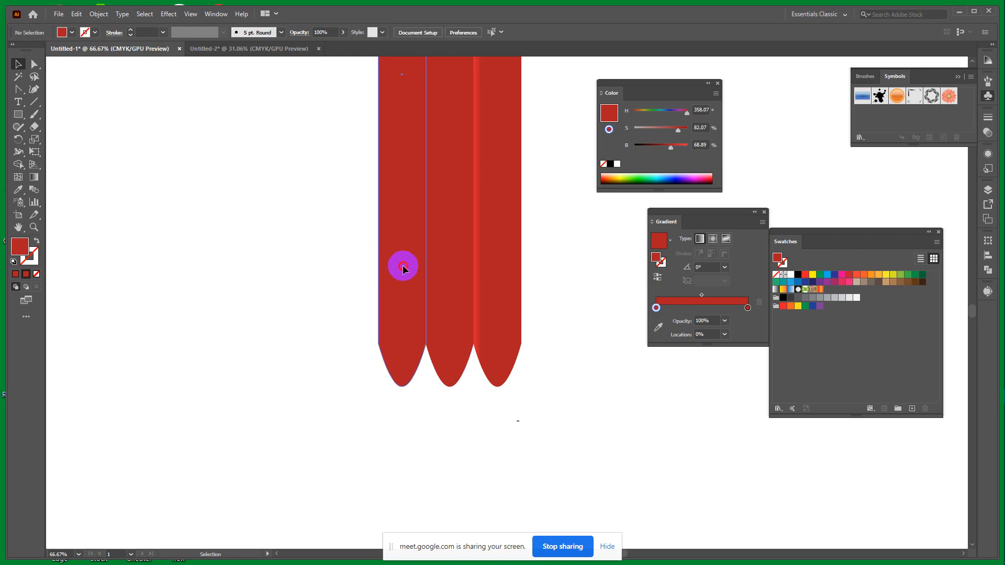
click(40, 180)
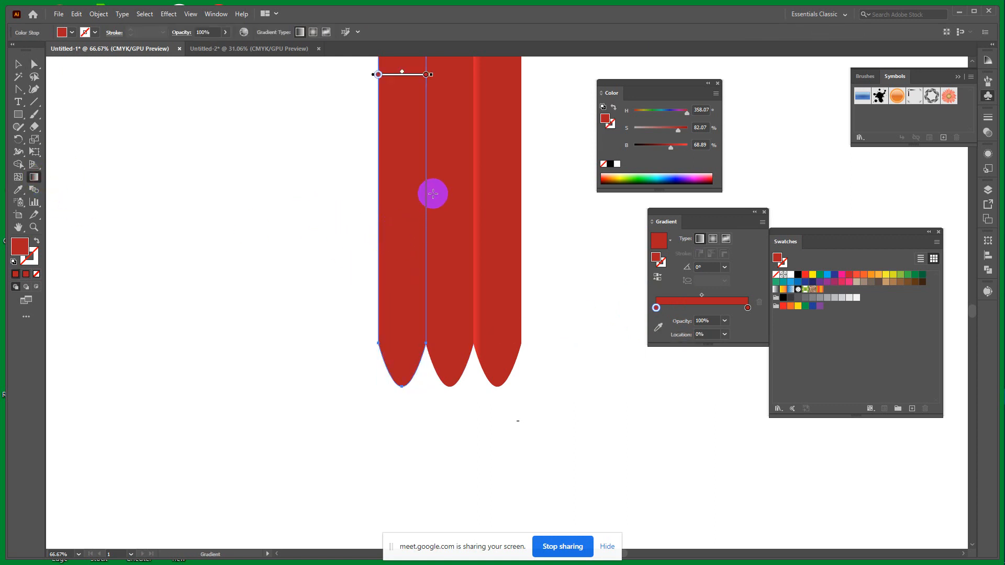
drag(427, 192, 356, 189)
click(18, 64)
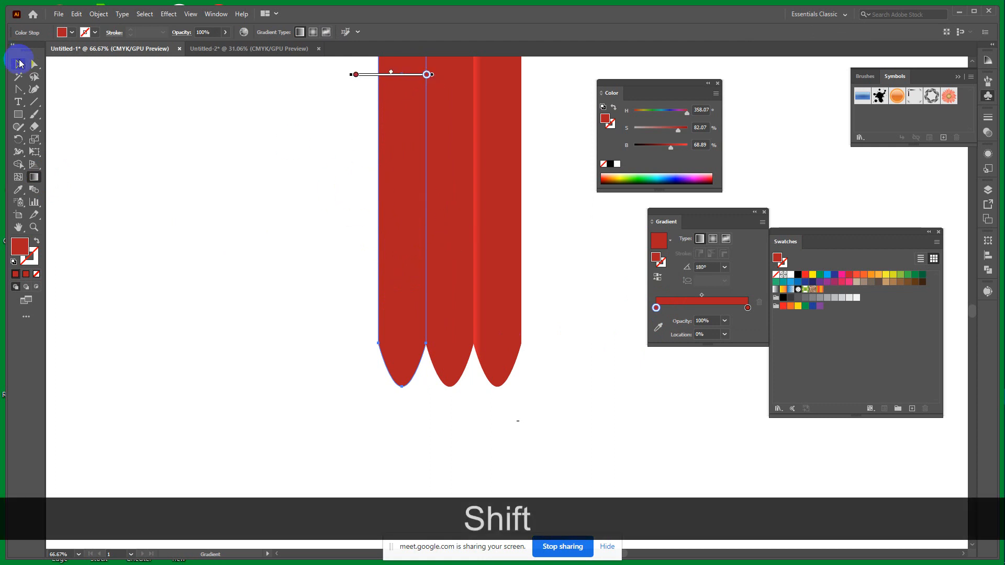
click(154, 228)
Step: Select all three red strips and narrow them together to about 122 px wide
key(space)
drag(359, 298, 464, 349)
drag(233, 150, 471, 258)
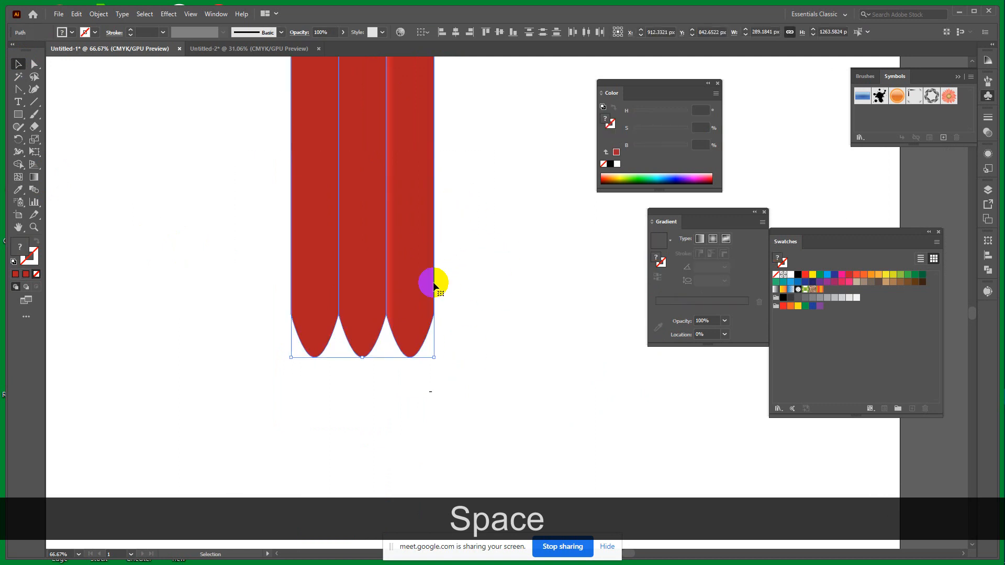
scroll(516, 394, up, 1)
scroll(516, 394, up, 5)
scroll(478, 293, left, 1)
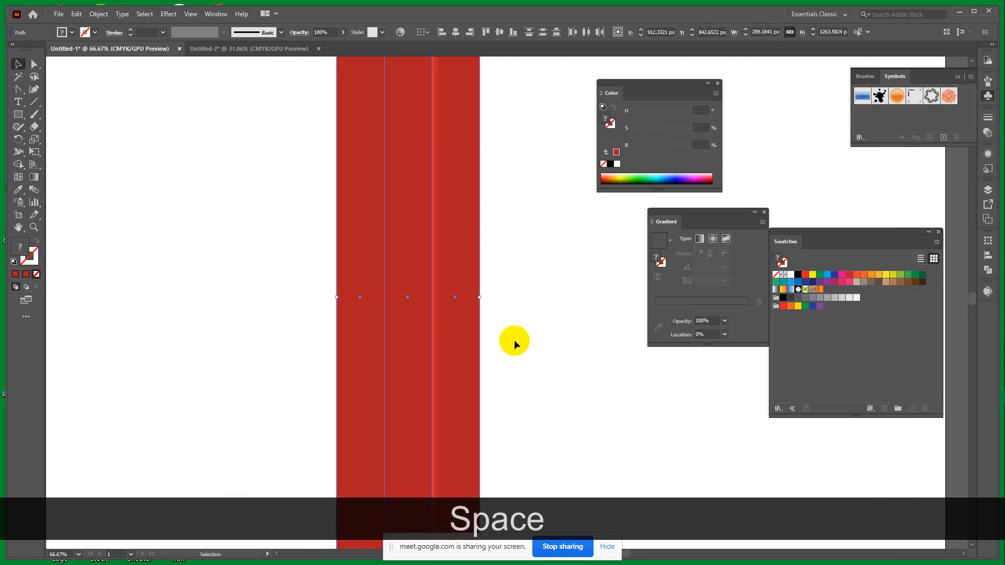
key(ctrl+minus)
key(ctrl+minus)
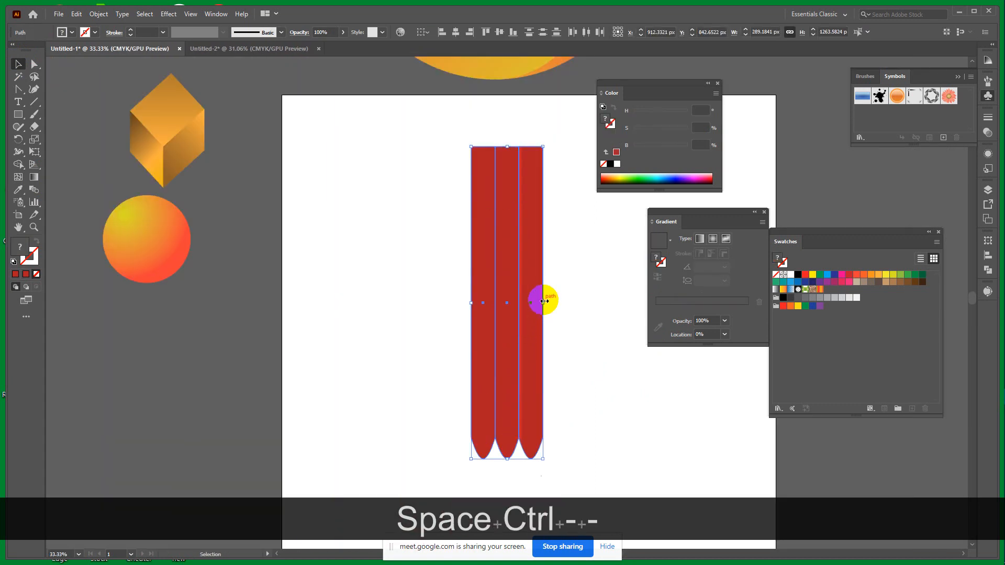
drag(544, 301, 501, 301)
Step: Move the three bottom tip anchors straight up, shortening the strips to about 1237 px tall
scroll(533, 332, down, 3)
key(ctrl)
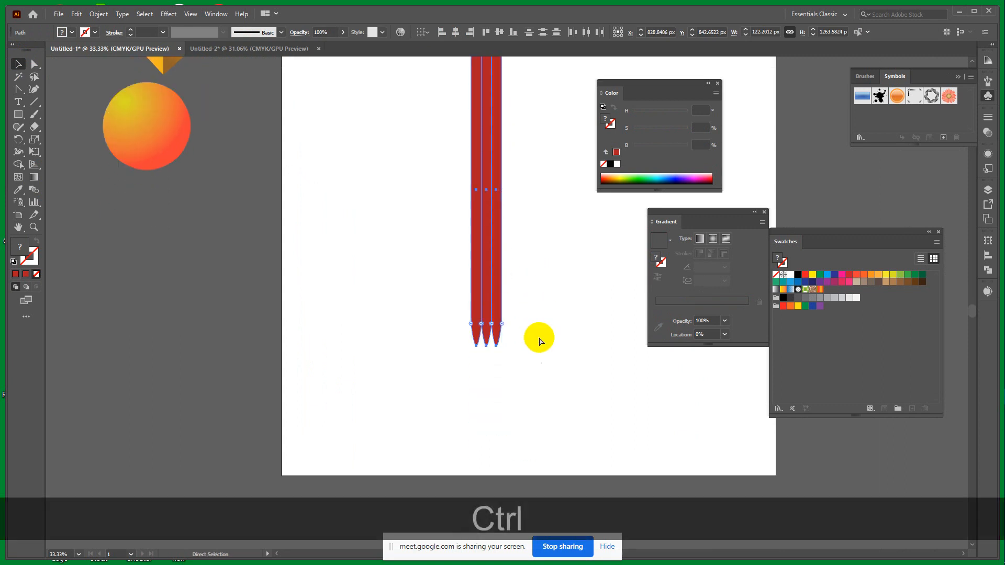
key(ctrl+equal)
key(ctrl+equal)
key(ctrl+equal)
key(ctrl+equal)
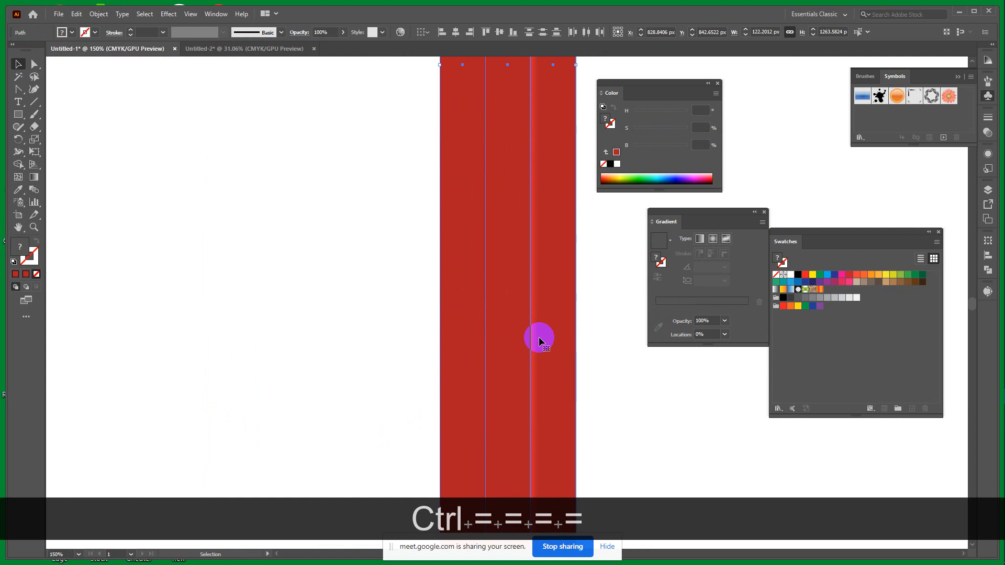
scroll(538, 337, down, 5)
key(space)
drag(586, 389, 564, 359)
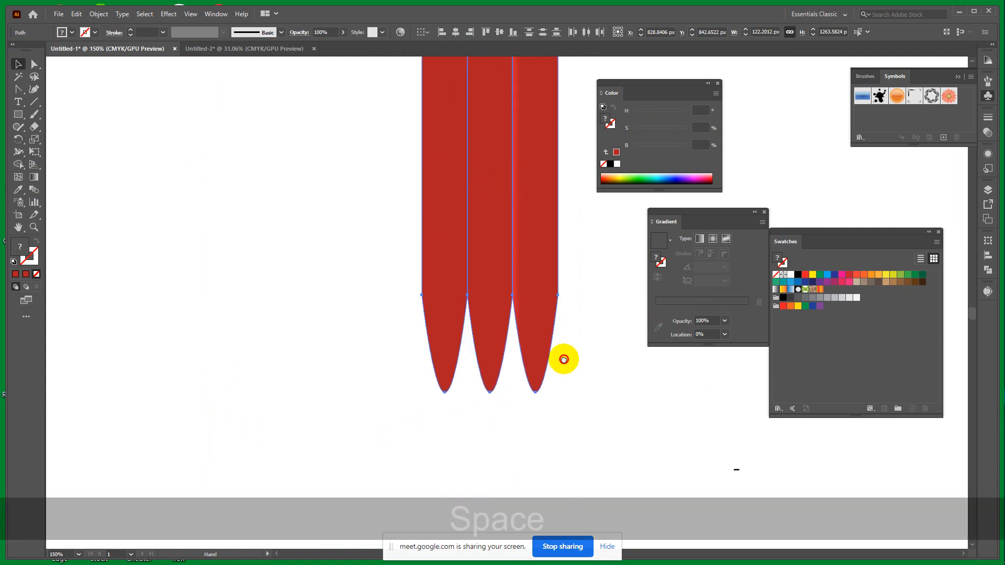
click(34, 63)
drag(406, 385, 599, 421)
click(484, 384)
drag(485, 385, 486, 358)
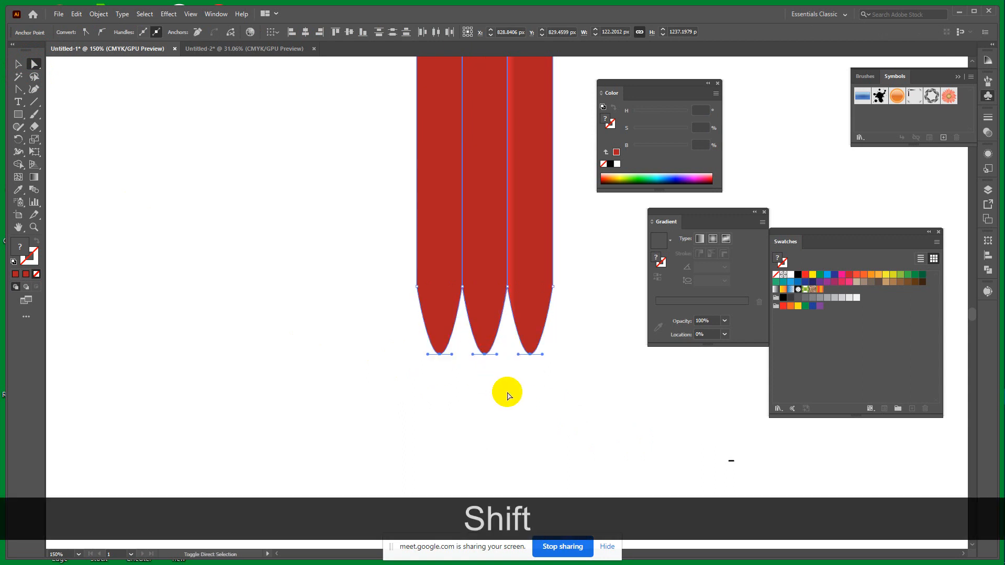
click(18, 62)
click(184, 212)
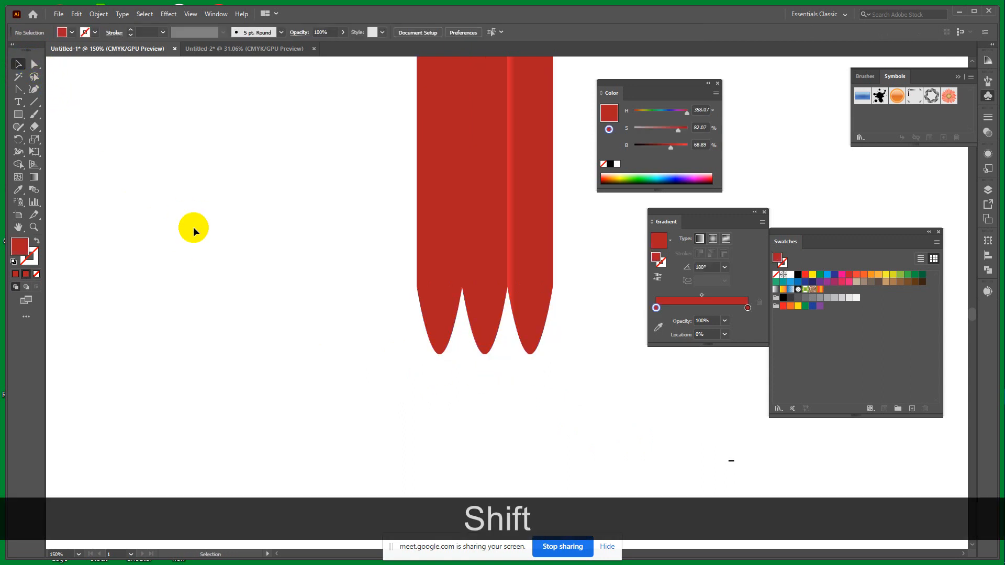
Step: Raise the three tip anchors further with Direct Selection so the strips are about 1219 px tall
key(ctrl)
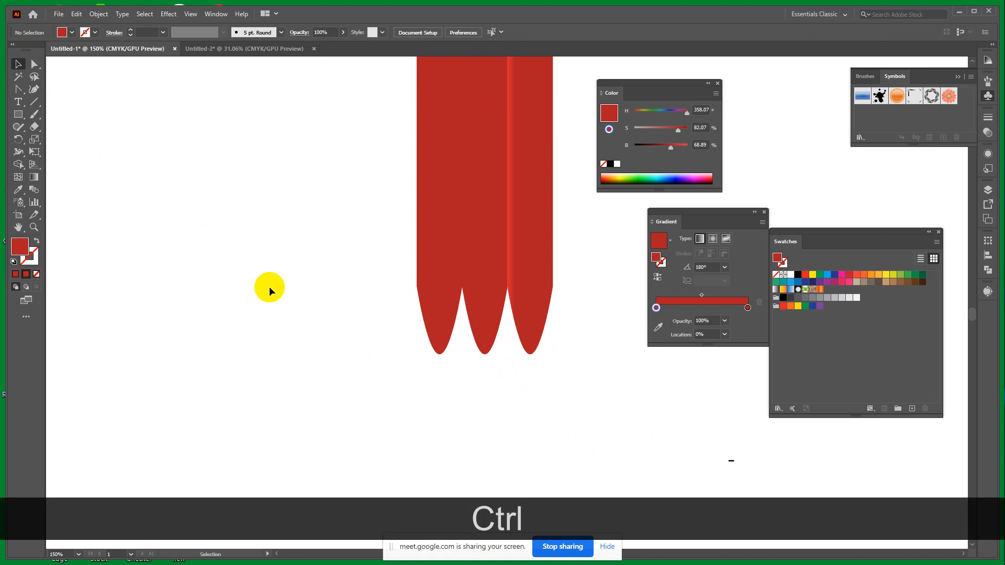
click(34, 64)
drag(386, 331, 583, 393)
drag(484, 354, 483, 335)
key(shift)
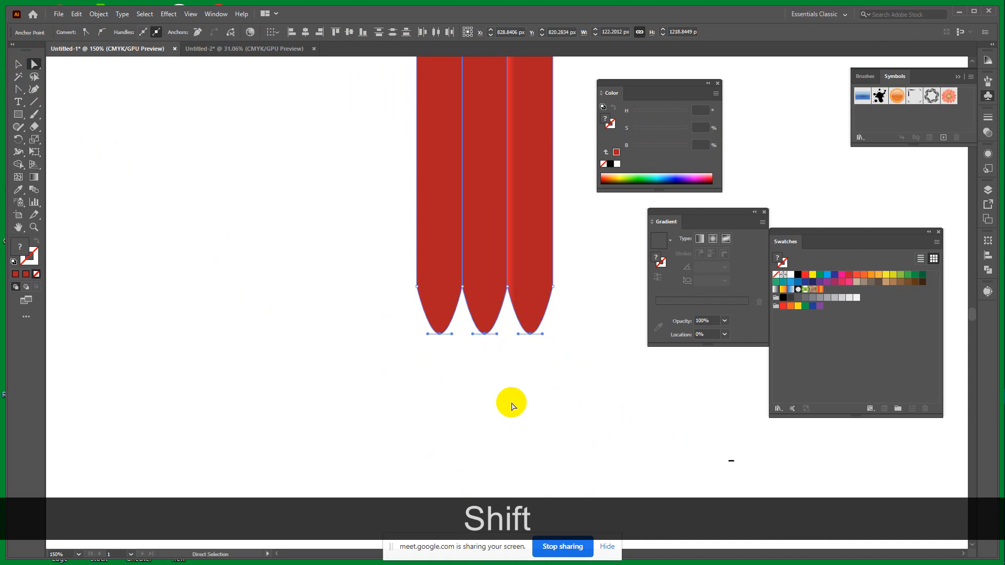
click(19, 63)
click(248, 295)
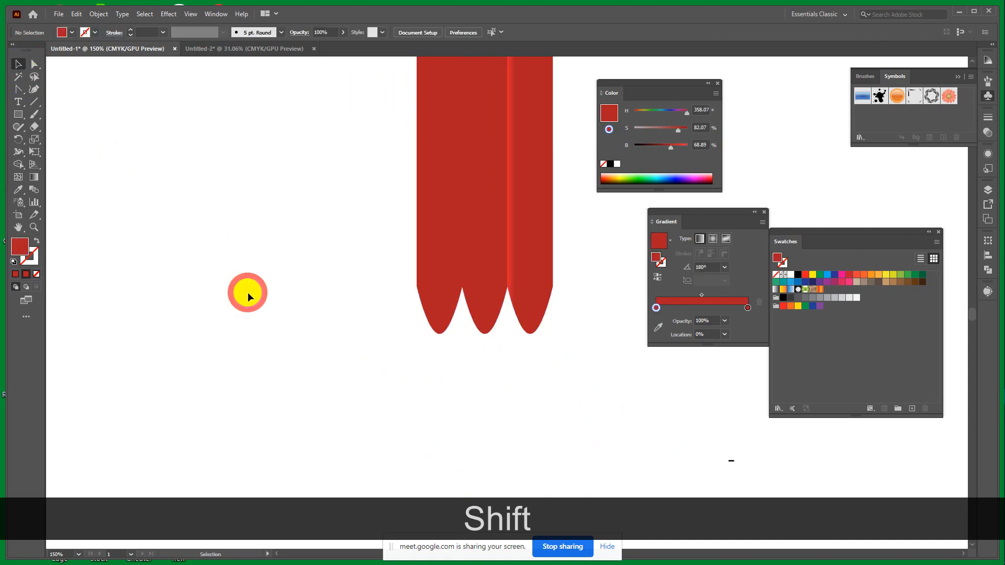
Step: Draw a rectangle about 122 by 181 px downward from where the strips' tips begin, and fill it with light orange
click(19, 114)
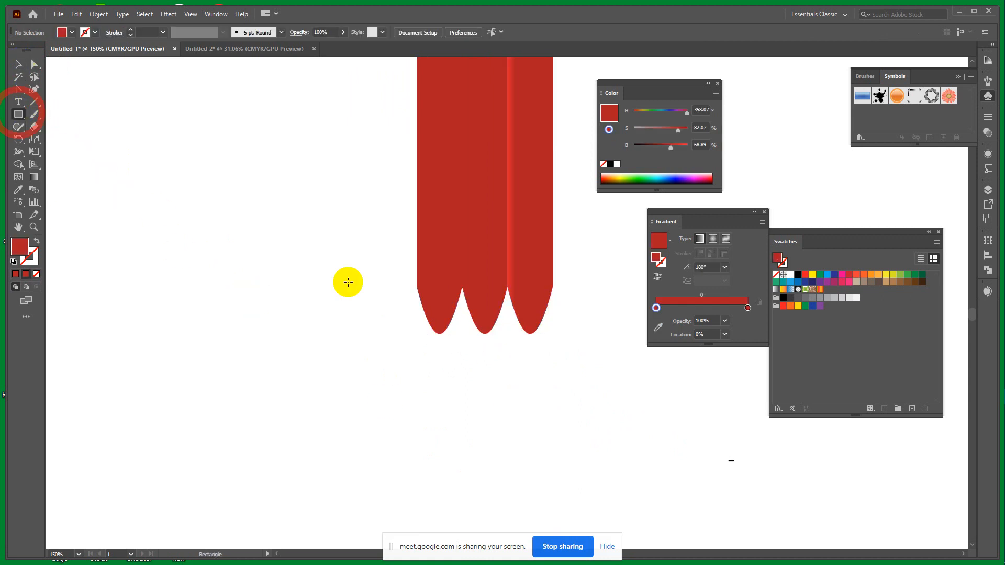
drag(416, 286, 552, 487)
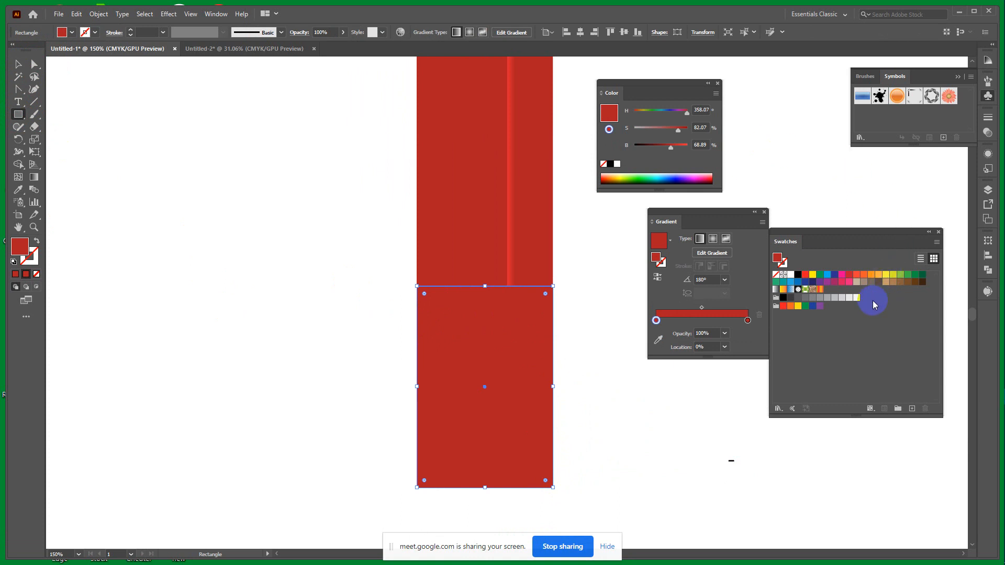
click(879, 276)
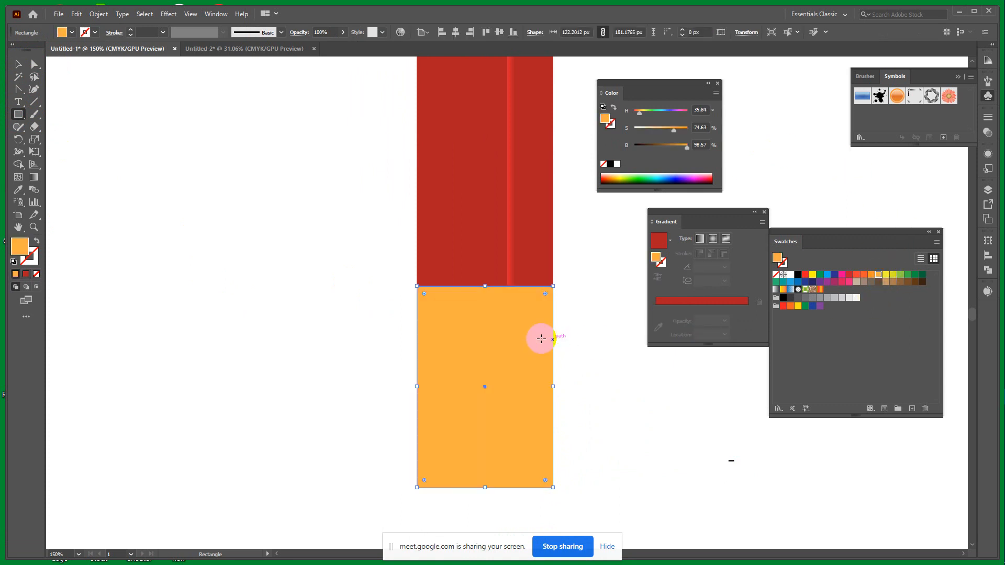
Step: Send the orange rectangle to the back, behind the red strips
right_click(497, 343)
click(530, 291)
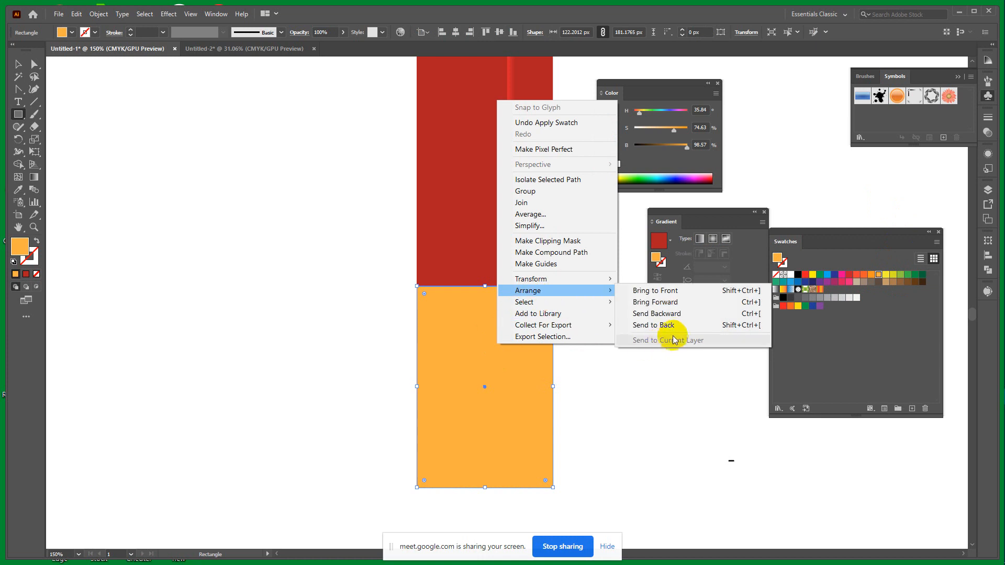
click(660, 326)
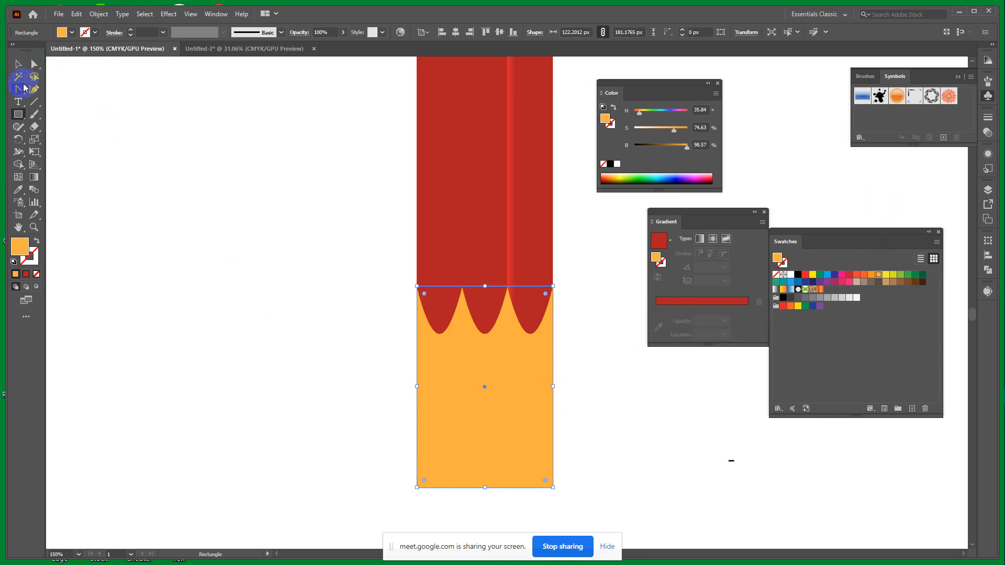
Step: Add an anchor point at the middle of the orange rectangle's bottom edge
scroll(253, 287, down, 9)
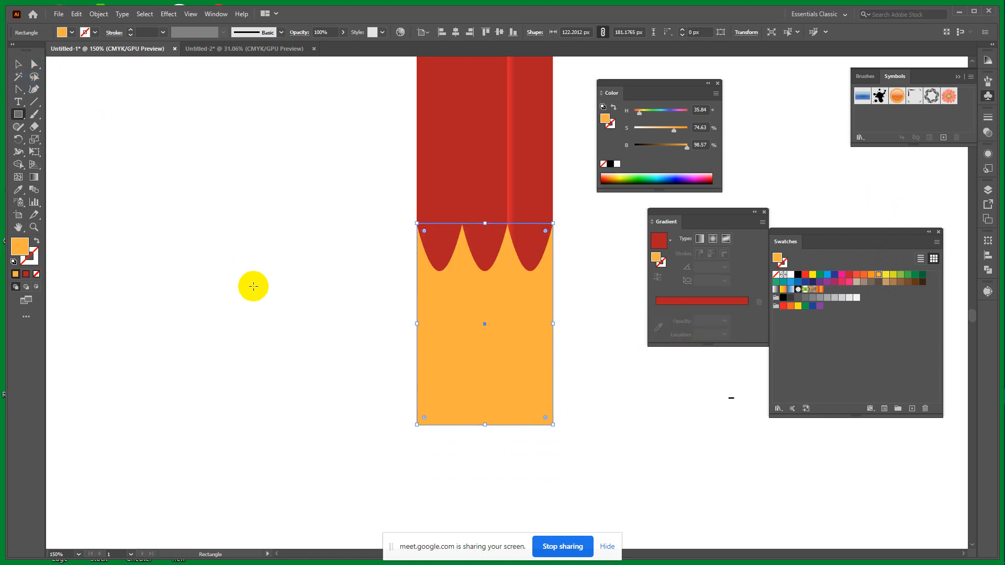
click(18, 89)
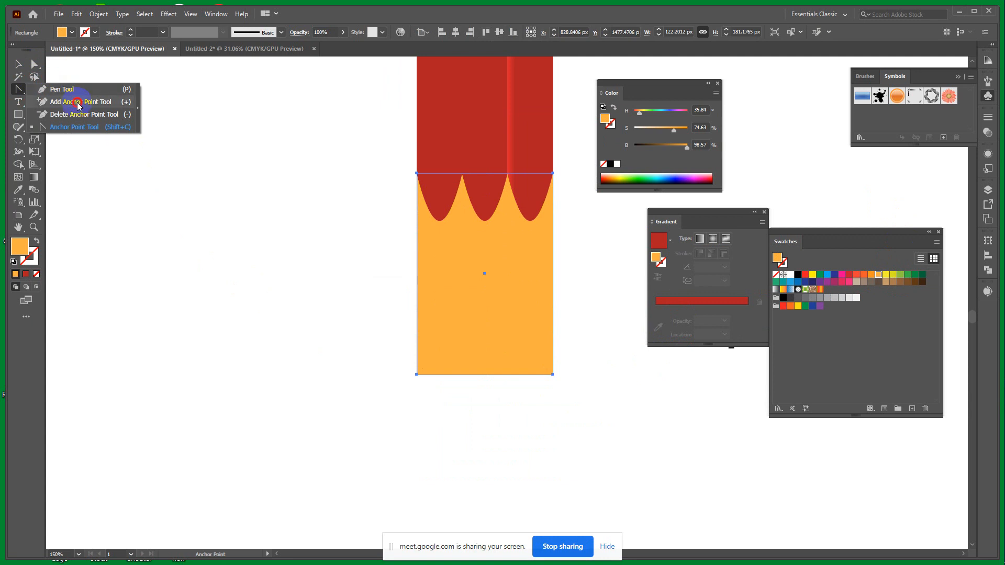
click(79, 102)
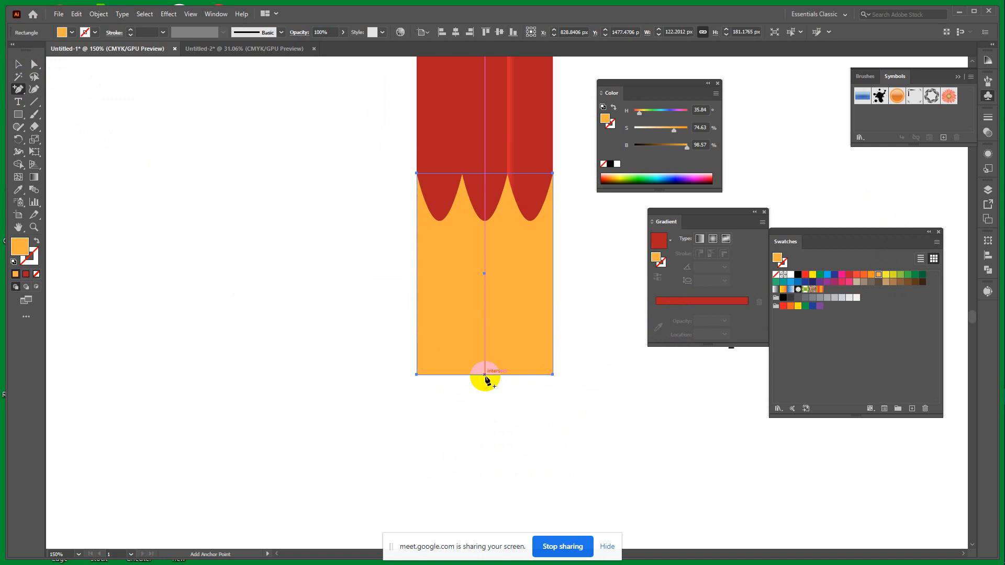
click(484, 375)
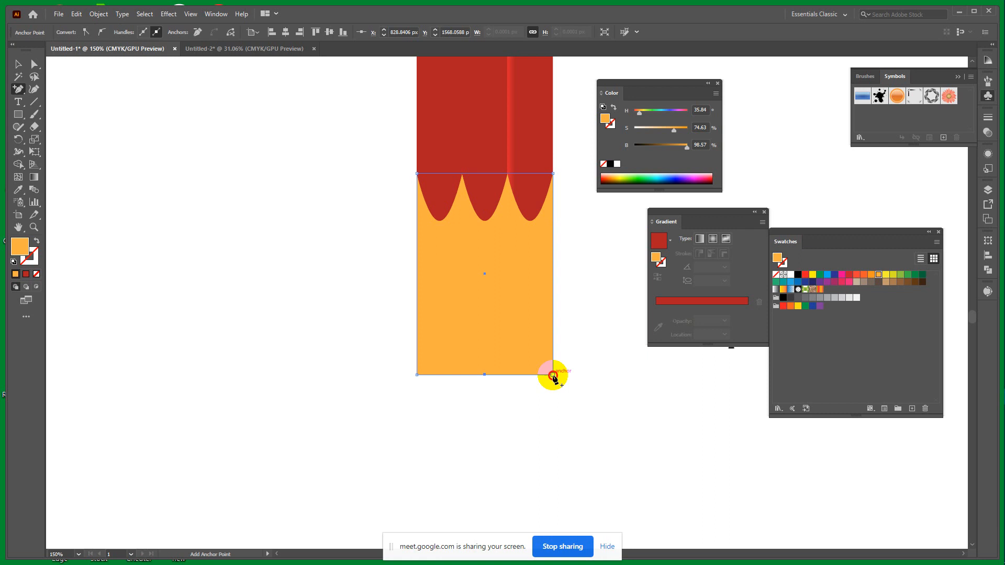
click(553, 376)
click(578, 301)
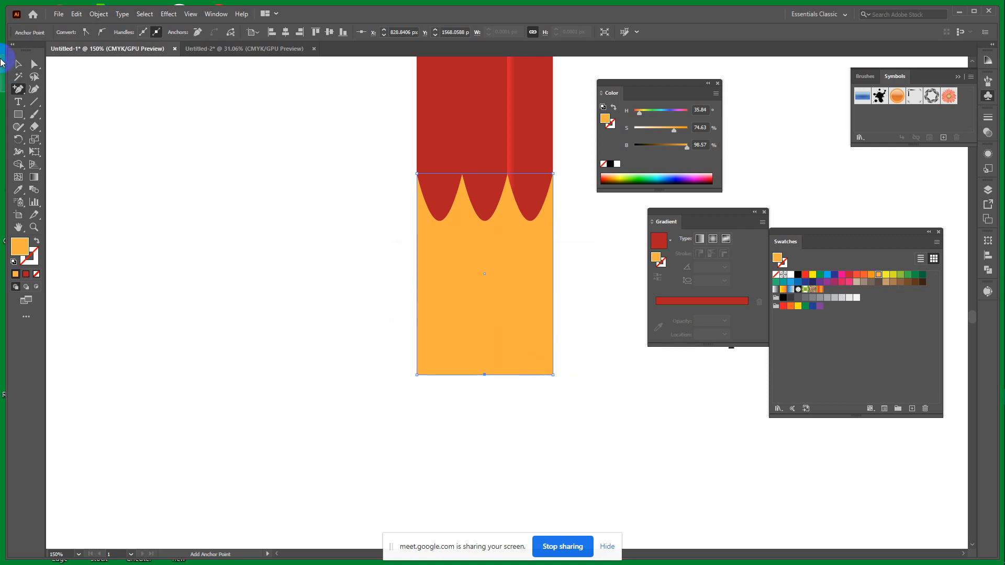
click(19, 63)
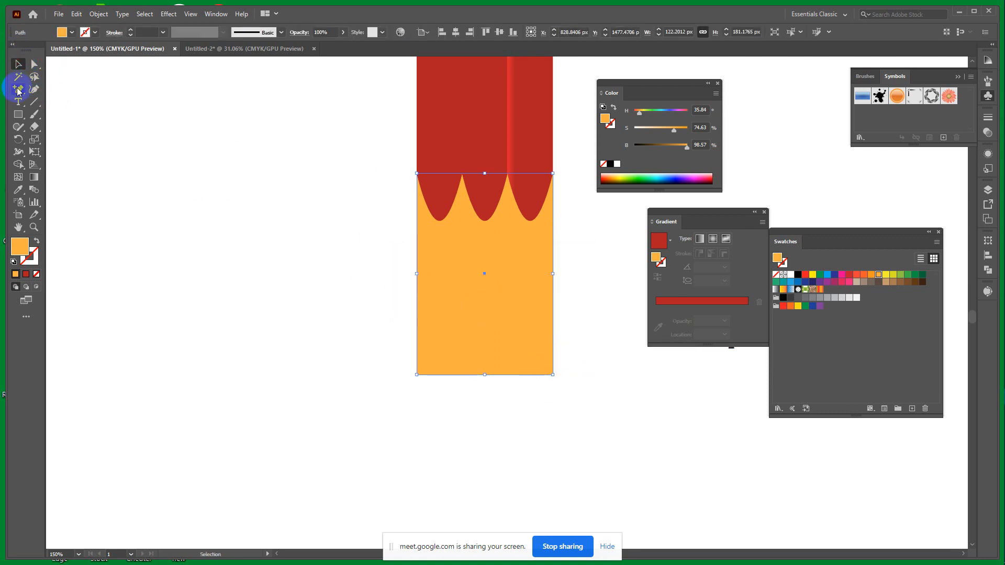
Step: Delete the orange shape's two bottom corner anchors with the Pen tool to form a downward-pointing triangle
click(18, 88)
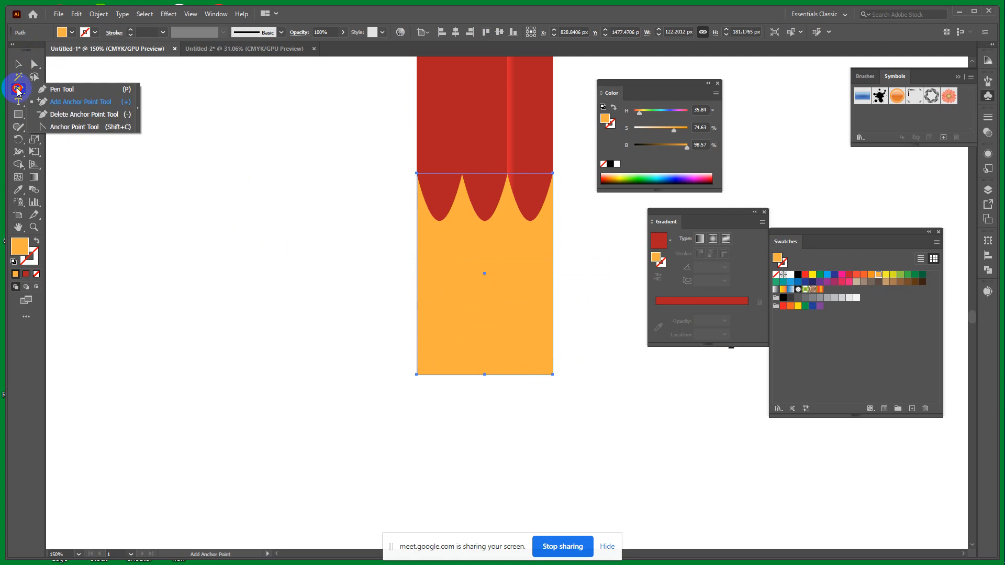
click(72, 93)
click(552, 374)
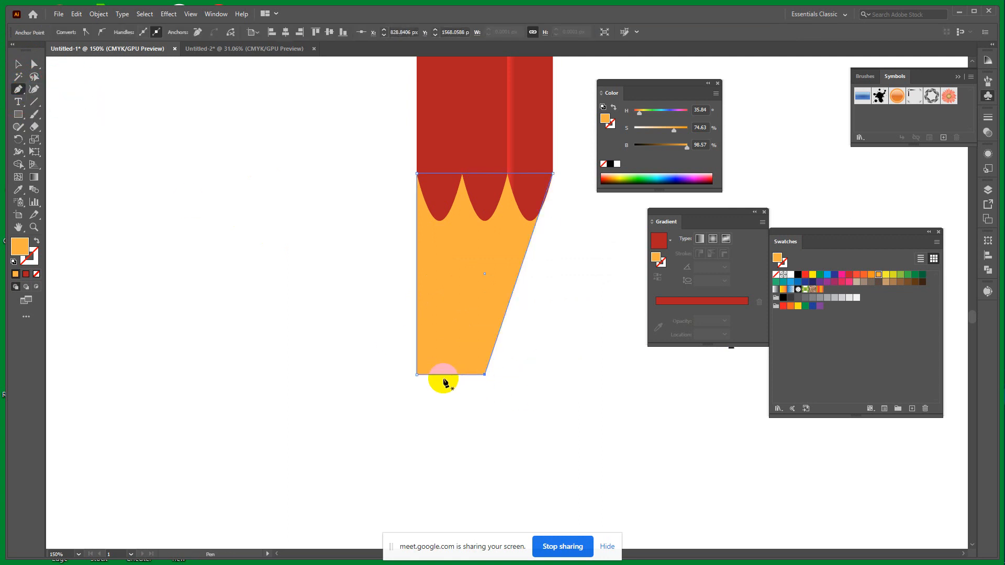
click(416, 374)
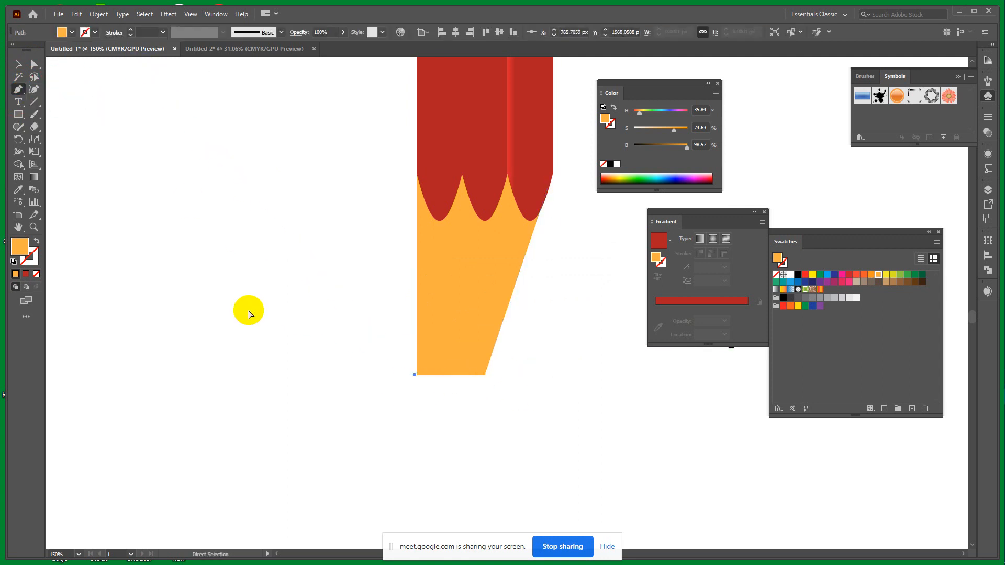
key(ctrl+z)
click(416, 374)
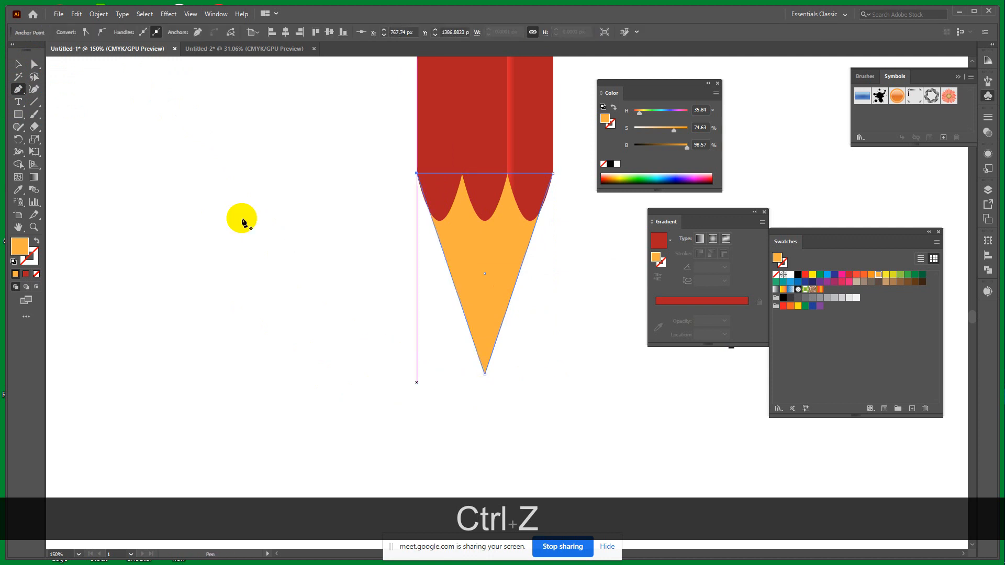
click(19, 64)
click(234, 255)
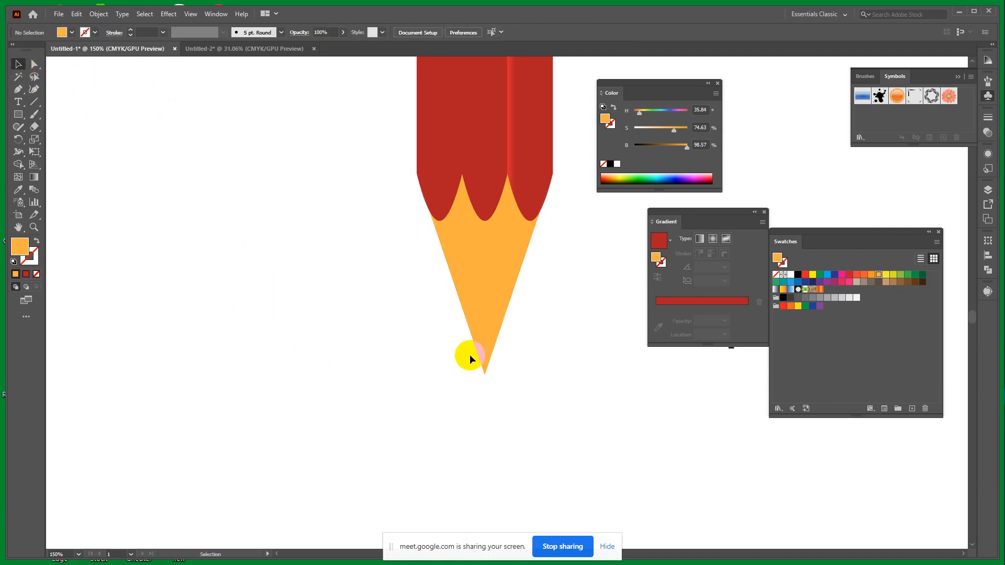
Step: Move the orange triangle's bottom anchor straight down, lengthening the shape to about 223 px
click(482, 309)
click(34, 64)
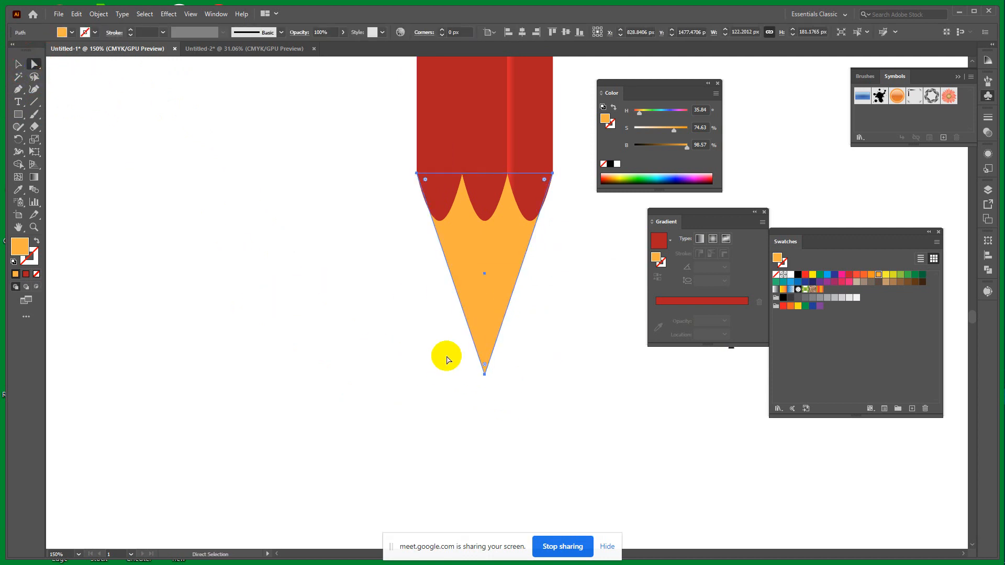
drag(447, 352, 552, 419)
click(485, 375)
drag(484, 375, 486, 416)
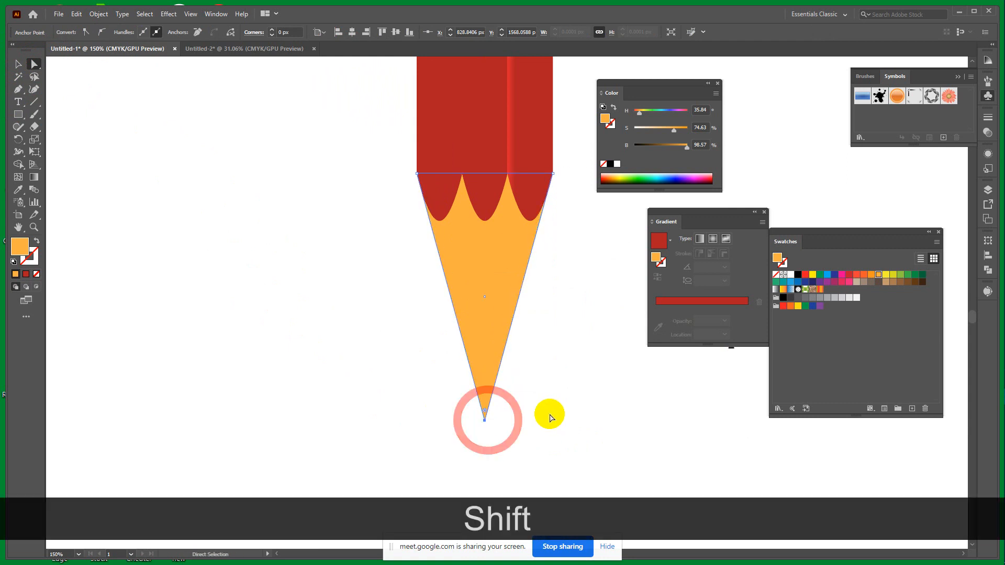
scroll(549, 413, down, 1)
click(18, 63)
click(290, 303)
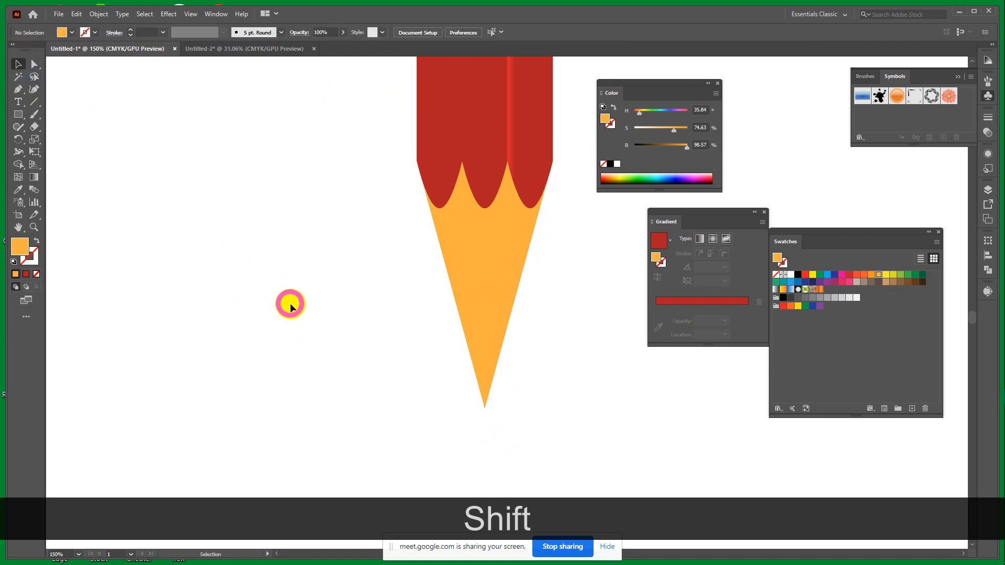
Step: Recolour the orange triangle with the tan brown swatch
click(484, 260)
key(space)
drag(631, 373, 579, 388)
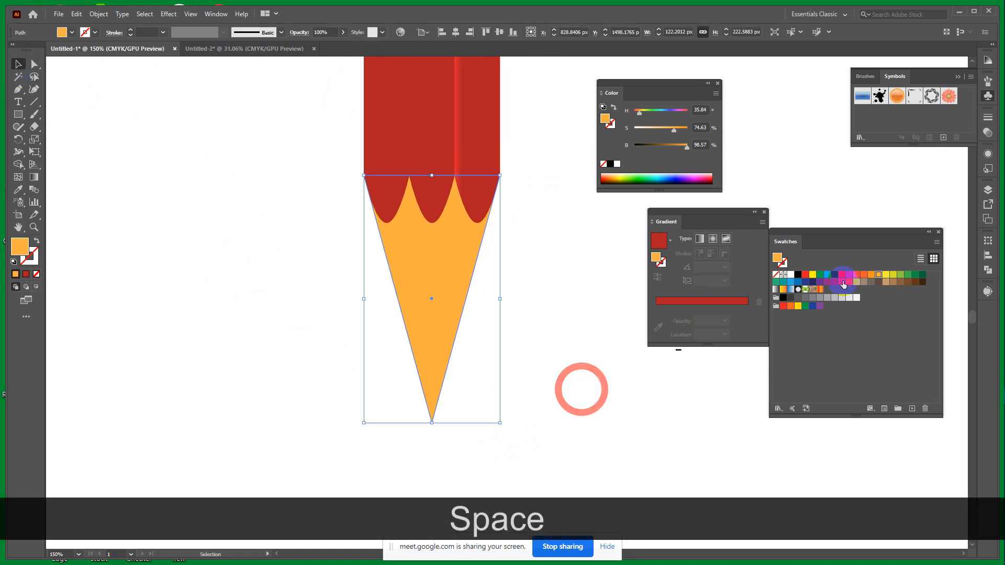
click(886, 282)
click(601, 379)
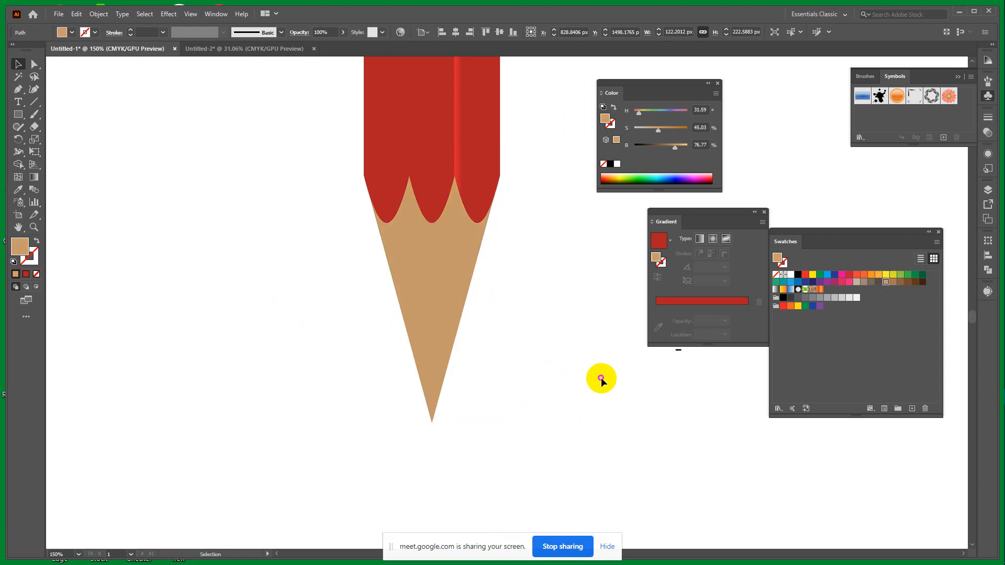
Step: Apply a horizontal linear gradient to the tan triangle, using the same tan for both end stops and removing the red stop
click(439, 274)
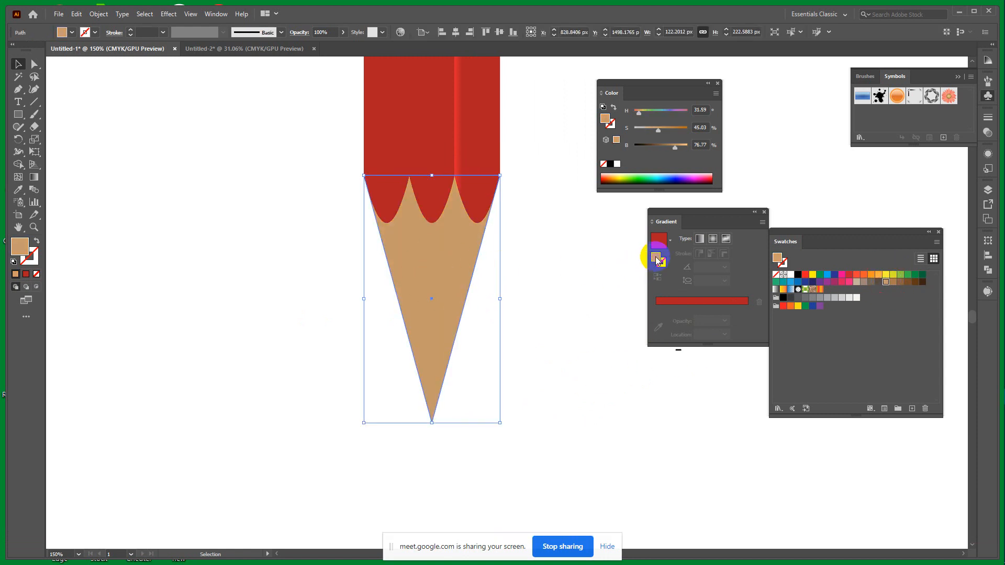
click(660, 302)
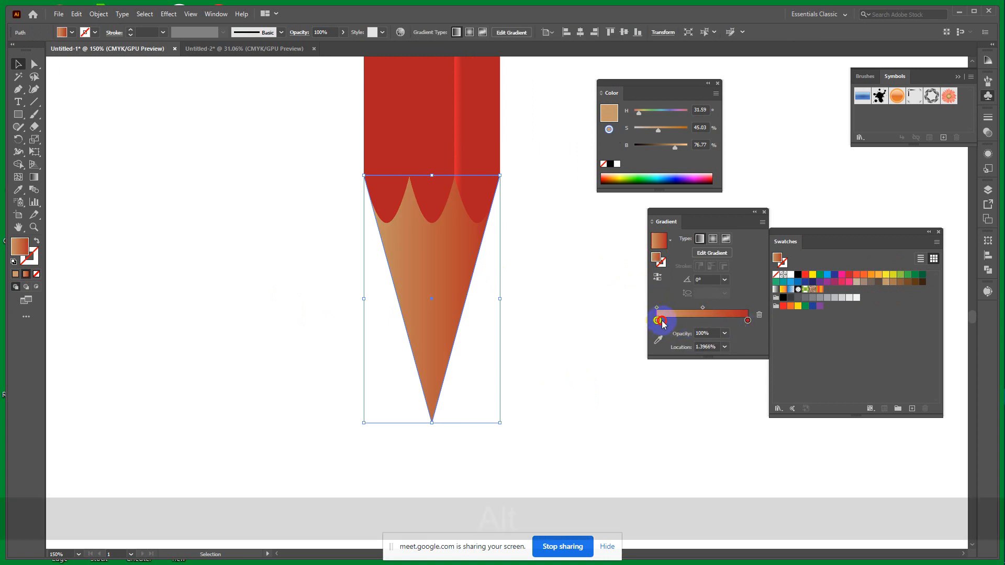
mouse_move(657, 321)
mouse_down()
mouse_move(696, 323)
mouse_move(658, 322)
mouse_move(683, 323)
mouse_move(637, 352)
mouse_move(661, 321)
mouse_move(653, 318)
mouse_up()
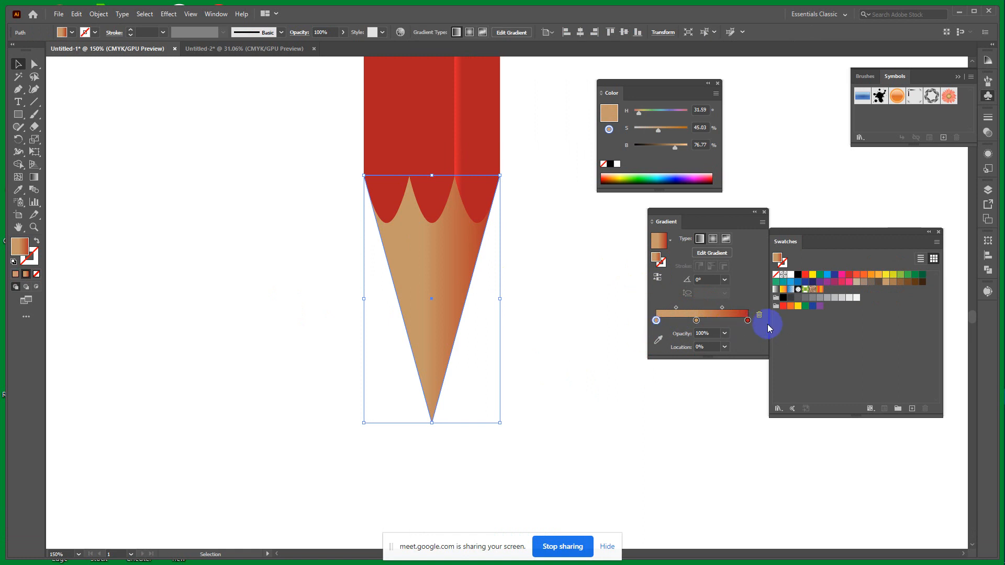
drag(748, 320, 764, 347)
drag(697, 321, 761, 330)
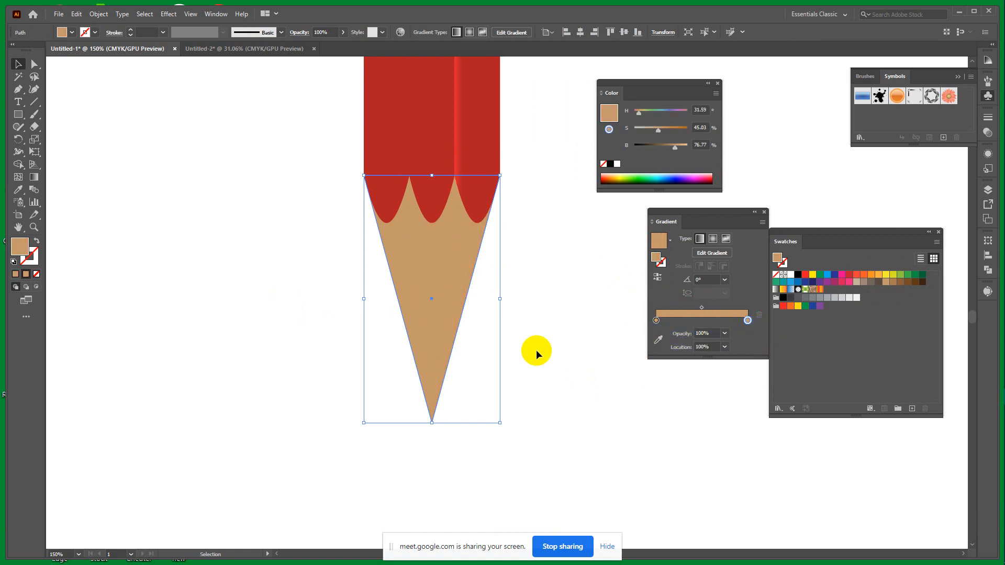
Step: Add a tan stop at about 58% to the triangle's gradient and raise its brightness to 91%
click(656, 321)
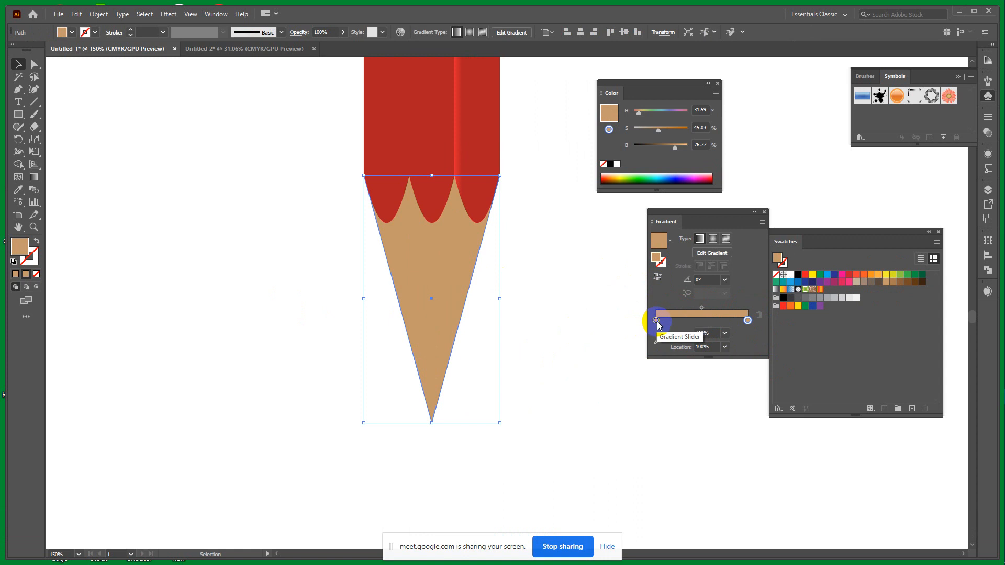
drag(657, 320, 687, 324)
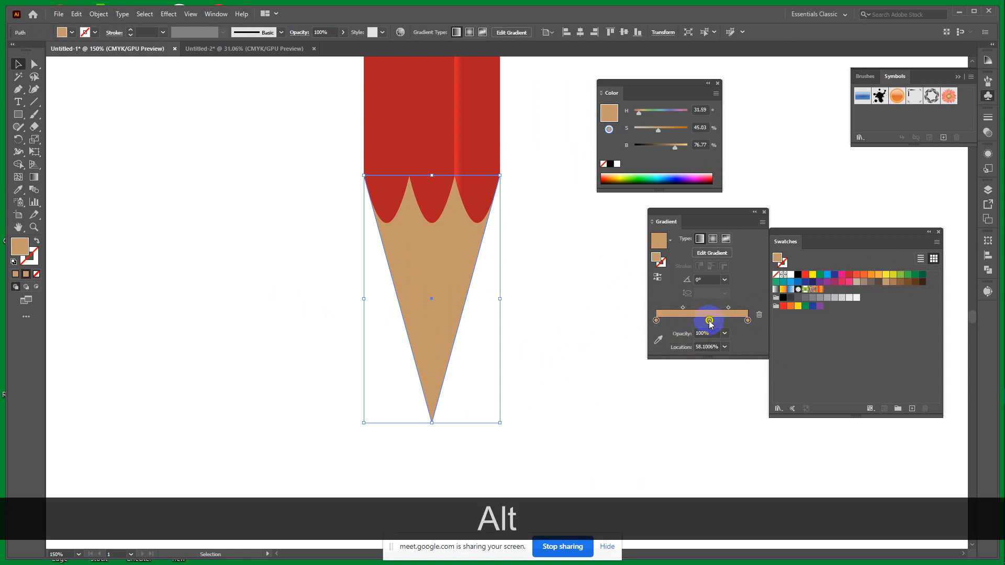
drag(674, 148, 681, 151)
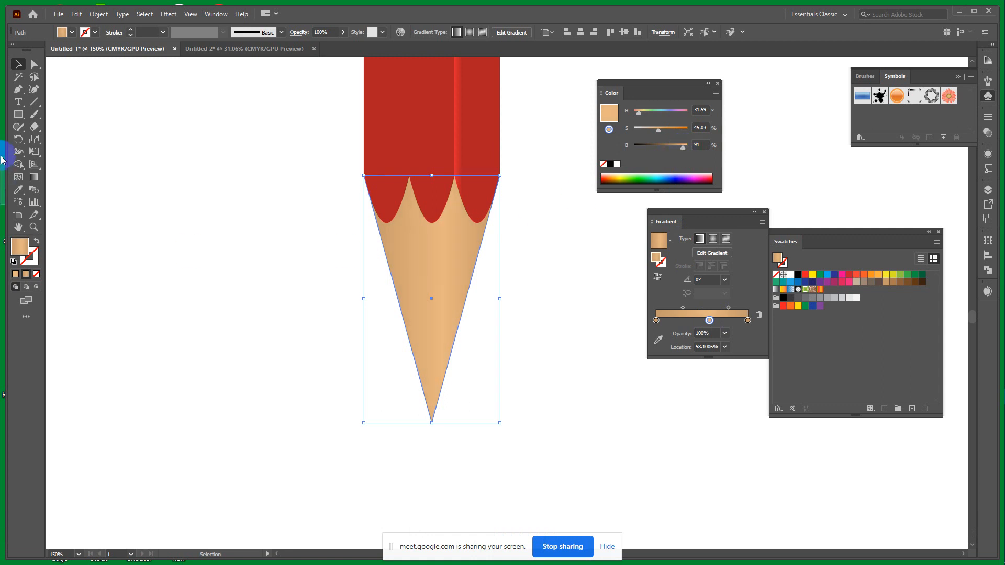
Step: Cut the tan triangle diagonally across its lower half with the Knife tool and remove the light middle stop from both pieces' gradient
drag(34, 127, 84, 149)
mouse_move(332, 399)
mouse_down()
mouse_move(349, 377)
mouse_move(545, 268)
mouse_up()
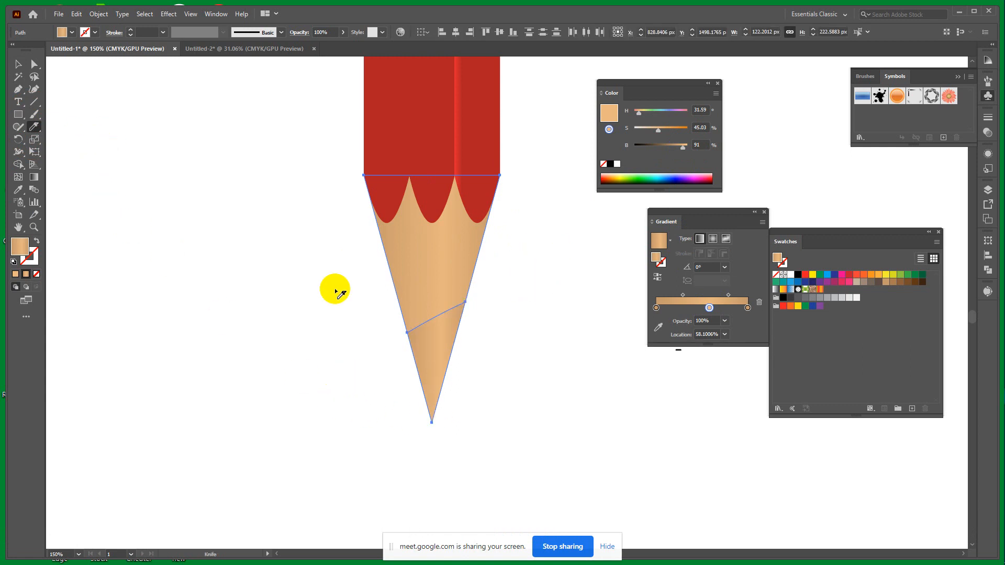
click(22, 67)
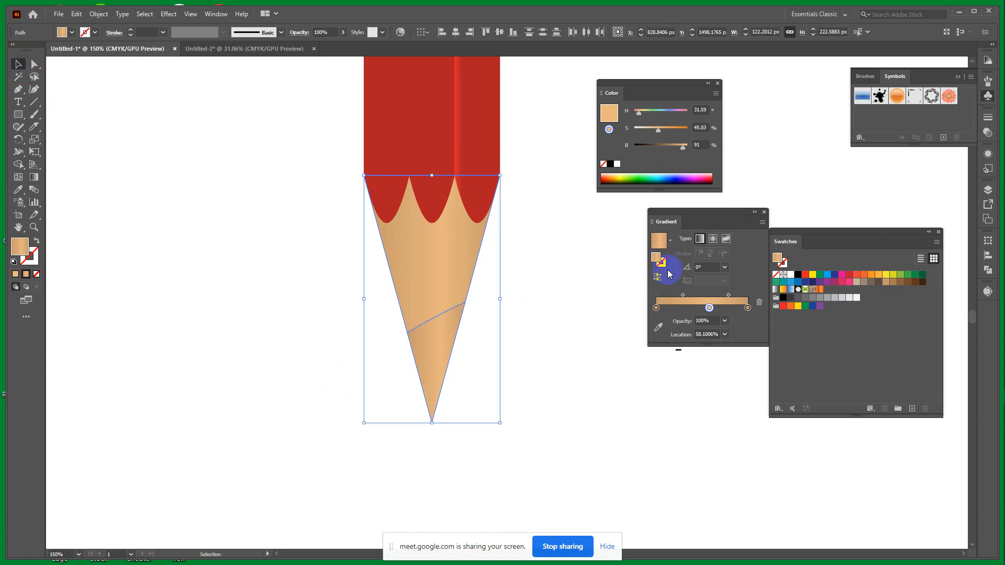
drag(710, 312, 707, 361)
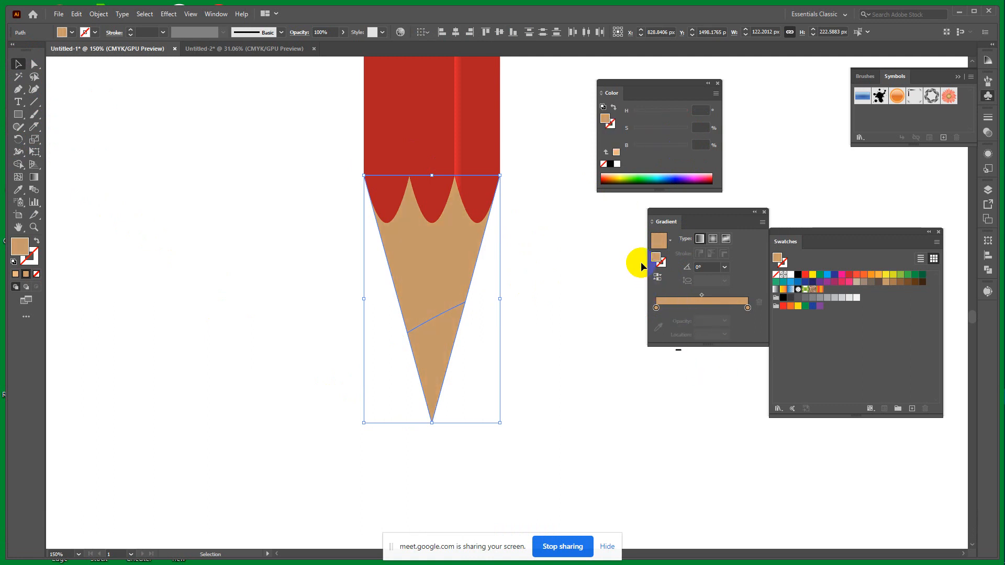
drag(616, 165, 703, 309)
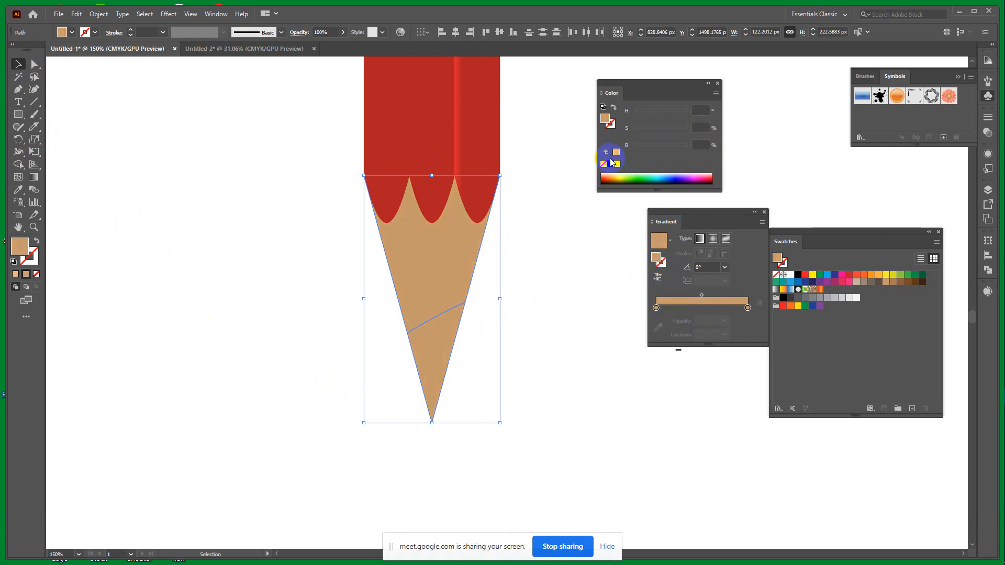
click(603, 107)
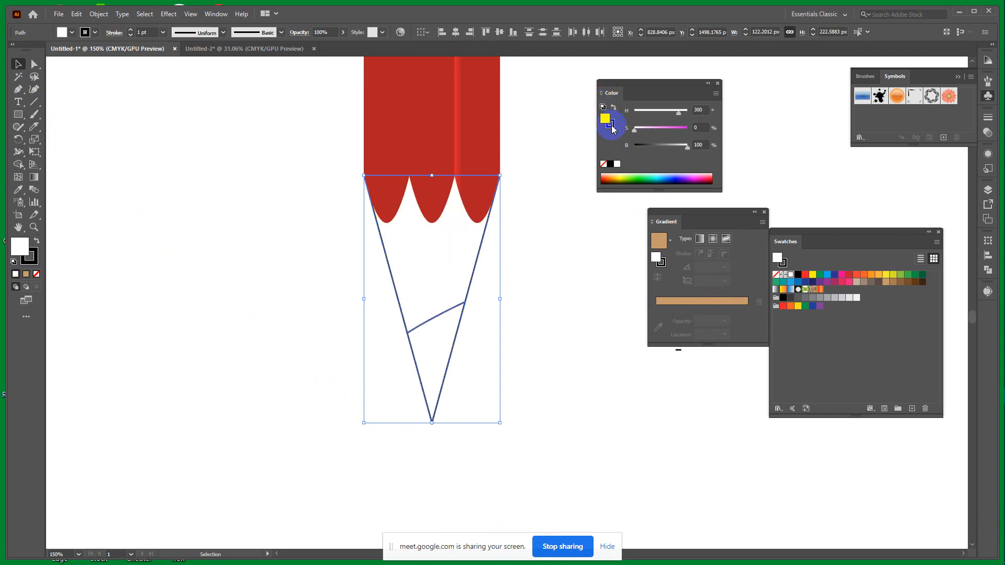
key(ctrl+z)
key(ctrl+z)
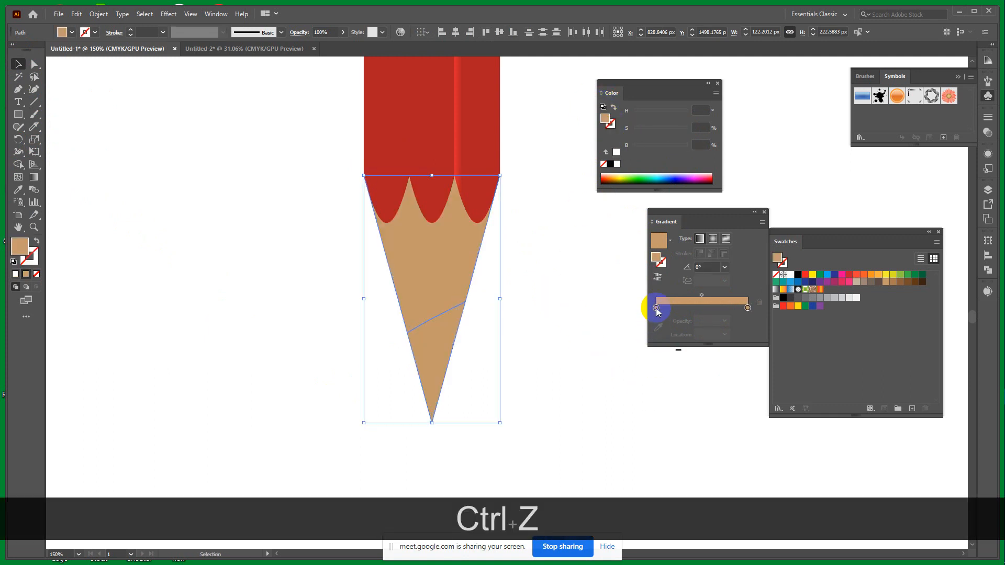
click(656, 308)
click(634, 340)
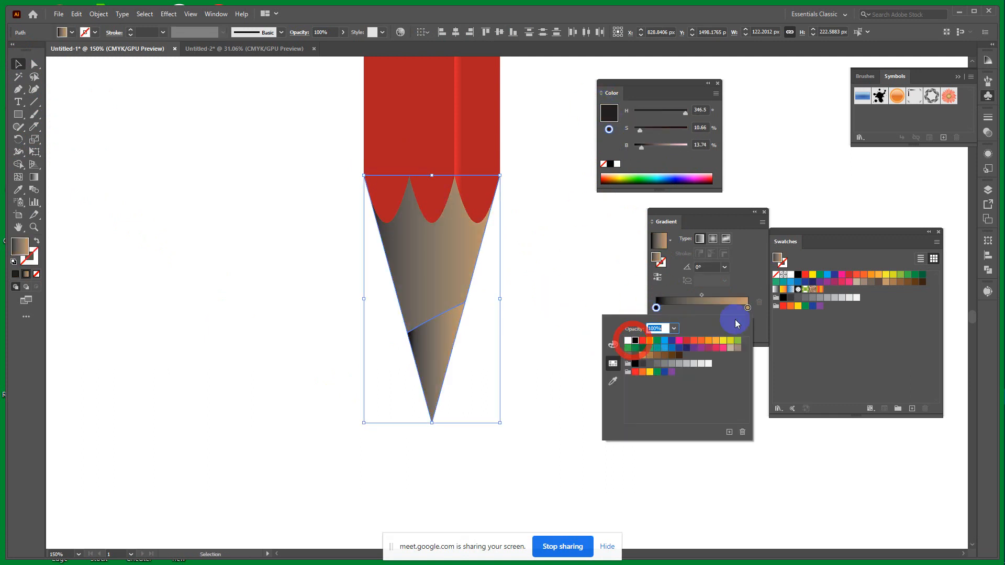
key(ctrl+z)
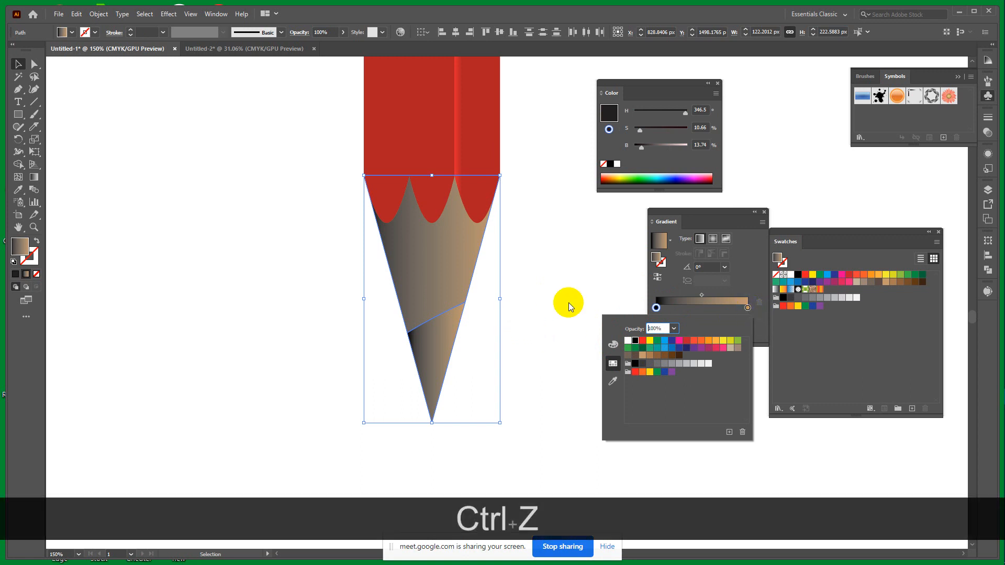
key(ctrl+z)
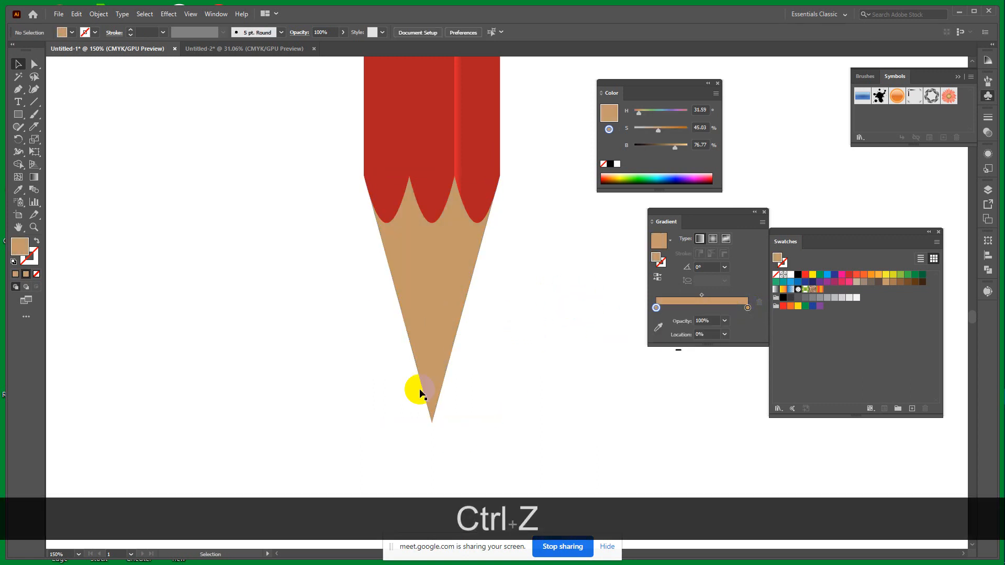
Step: Set both gradient stops of the triangle's lower cut piece to black
ctrl+click(445, 350)
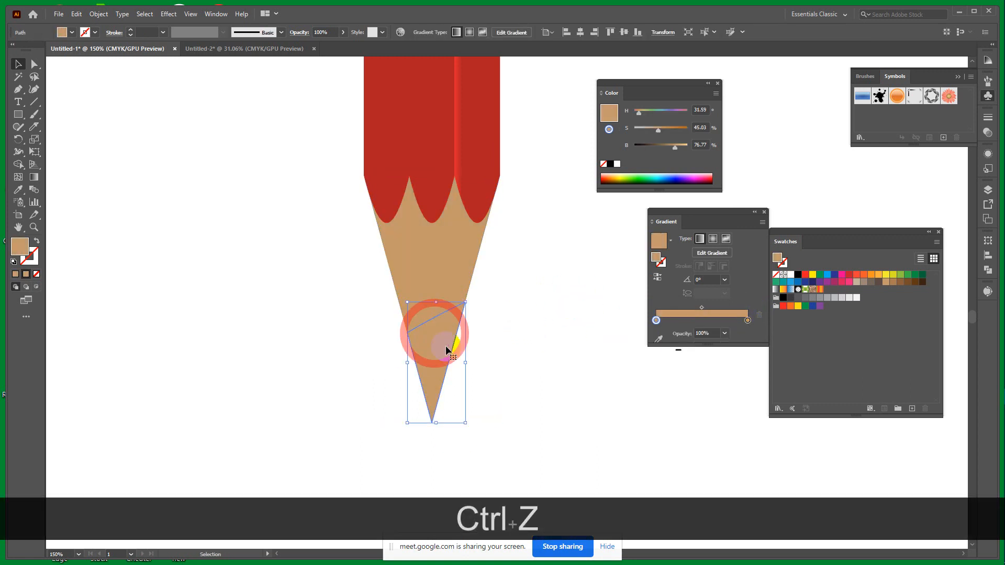
double_click(656, 320)
click(635, 353)
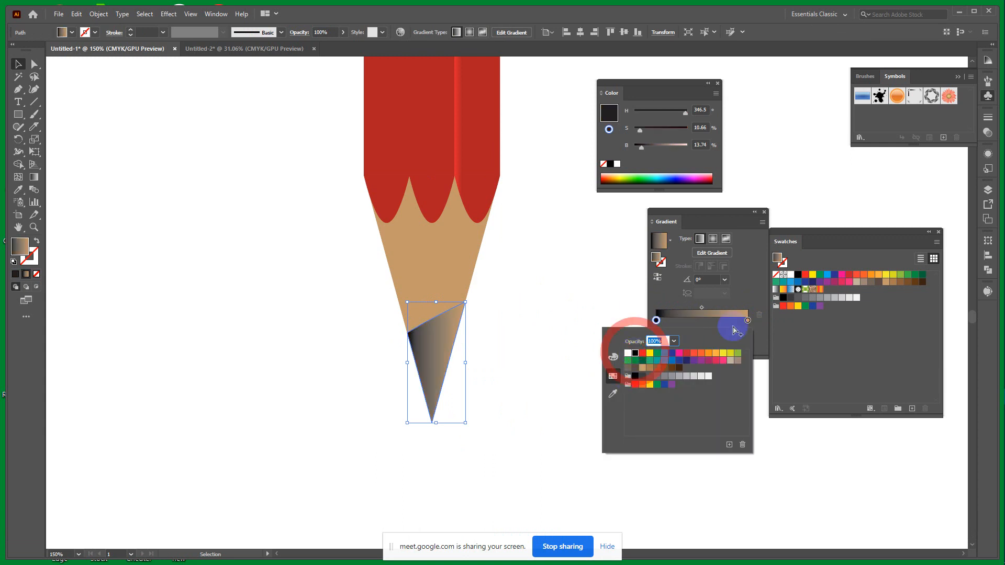
click(746, 321)
double_click(746, 322)
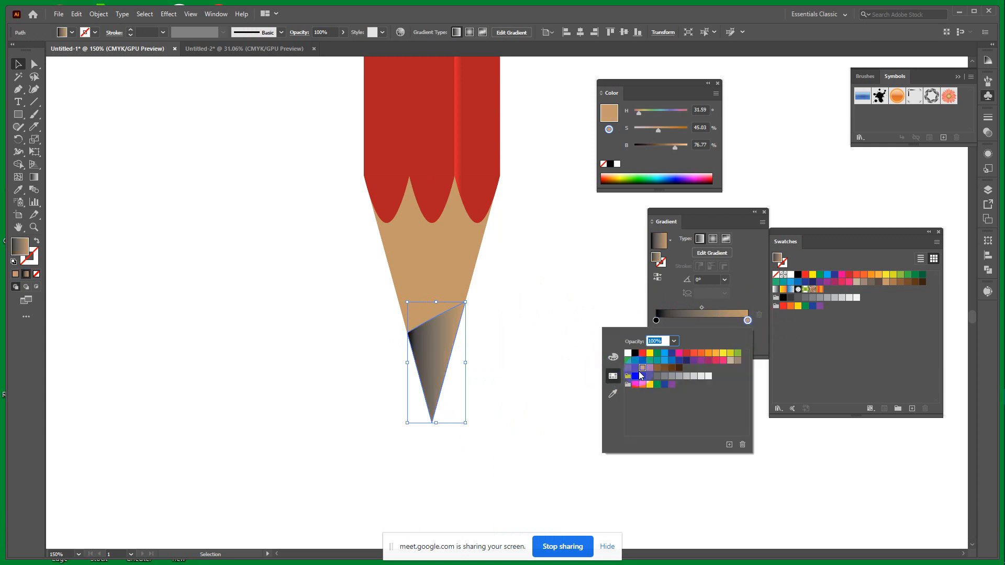
click(634, 354)
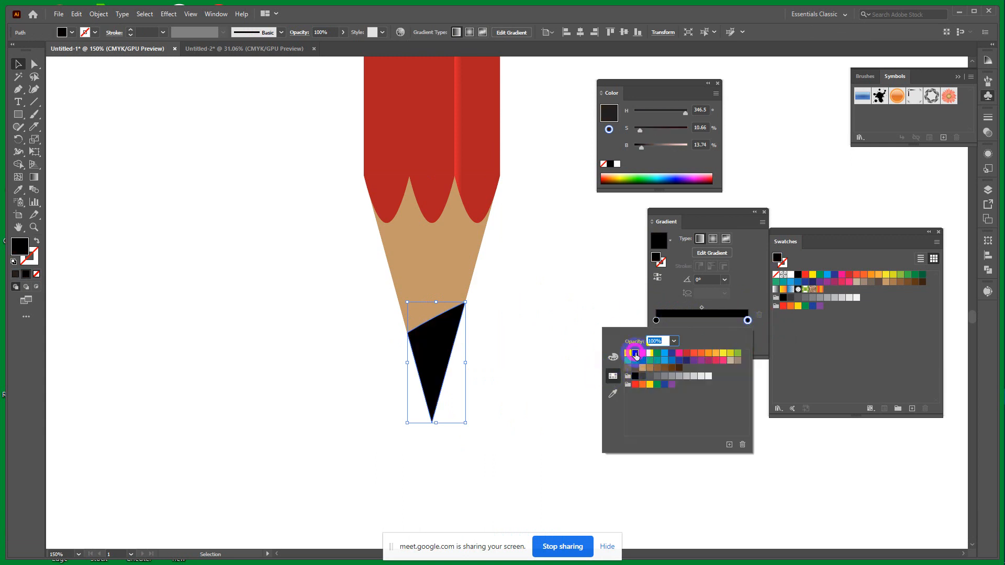
Step: Give the black tip's gradient a white stop in the middle and a black end stop at about 97%
click(537, 341)
click(700, 319)
double_click(701, 319)
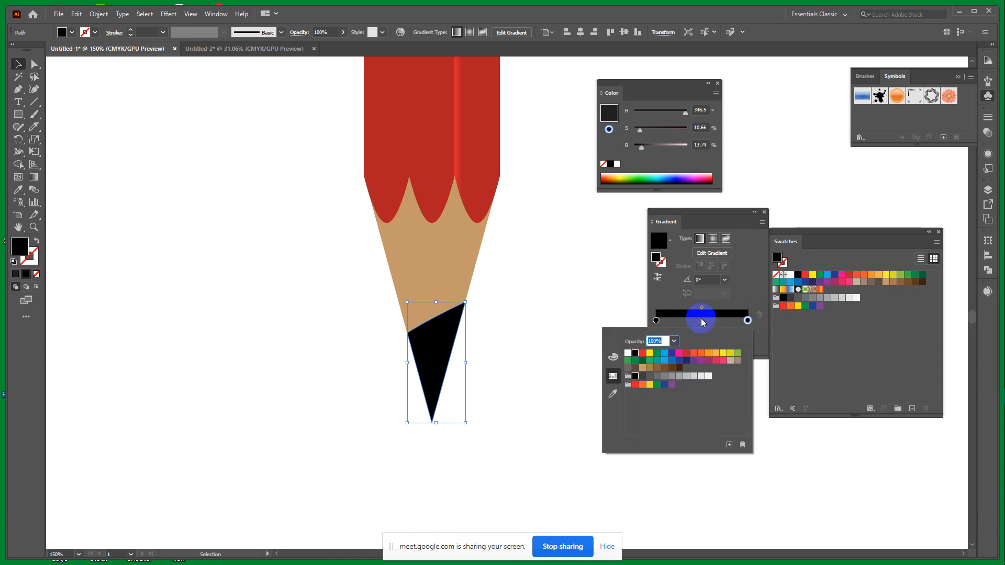
click(633, 355)
click(552, 360)
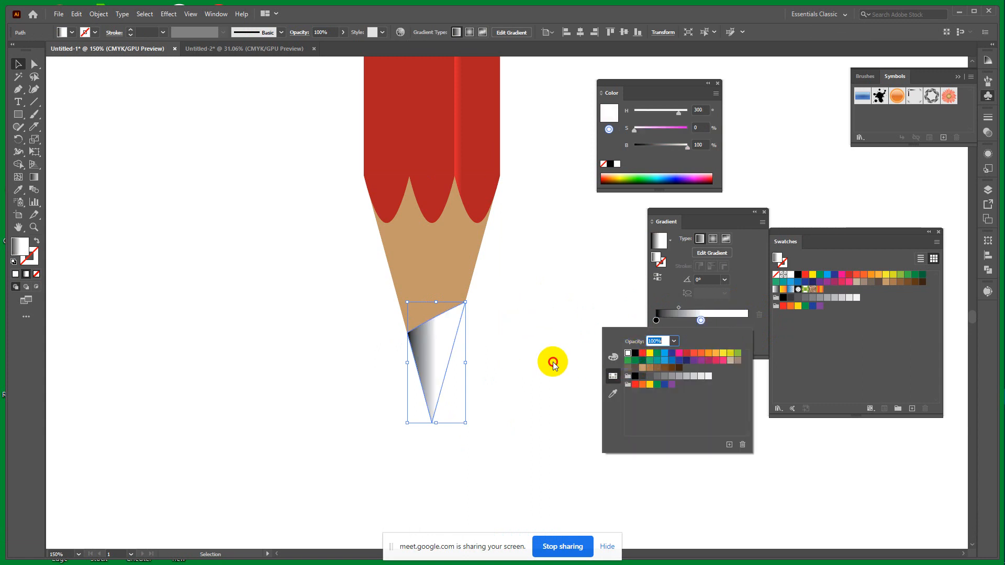
click(746, 321)
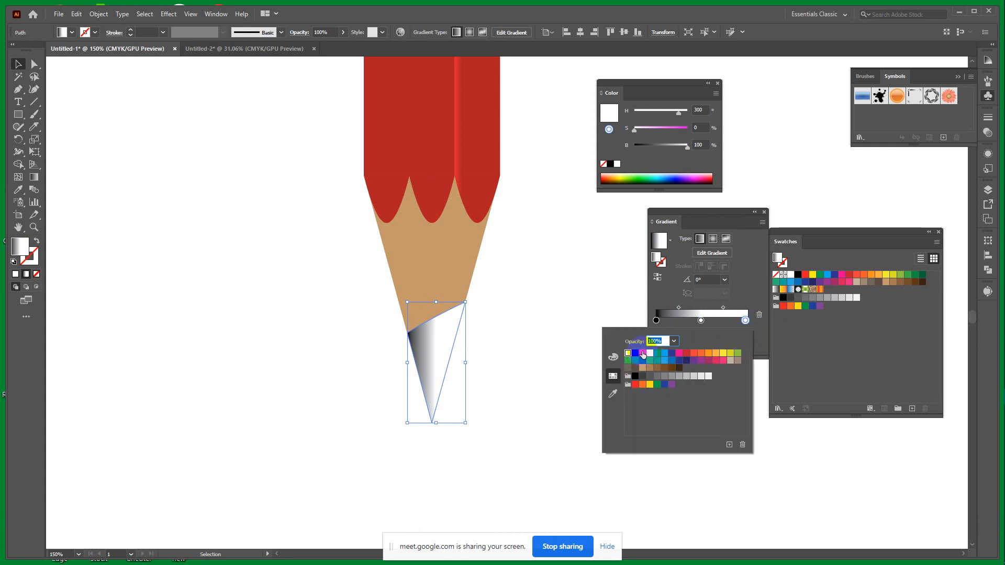
click(635, 353)
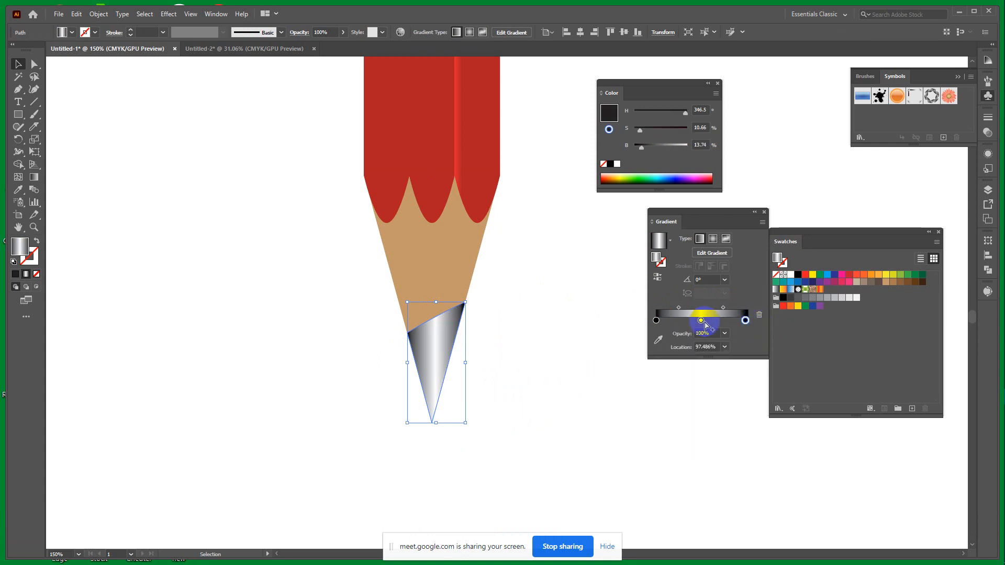
Step: Move the tip gradient's white stop to about 69% and the midpoint between white and the end black stop to about 22%
drag(701, 320, 730, 319)
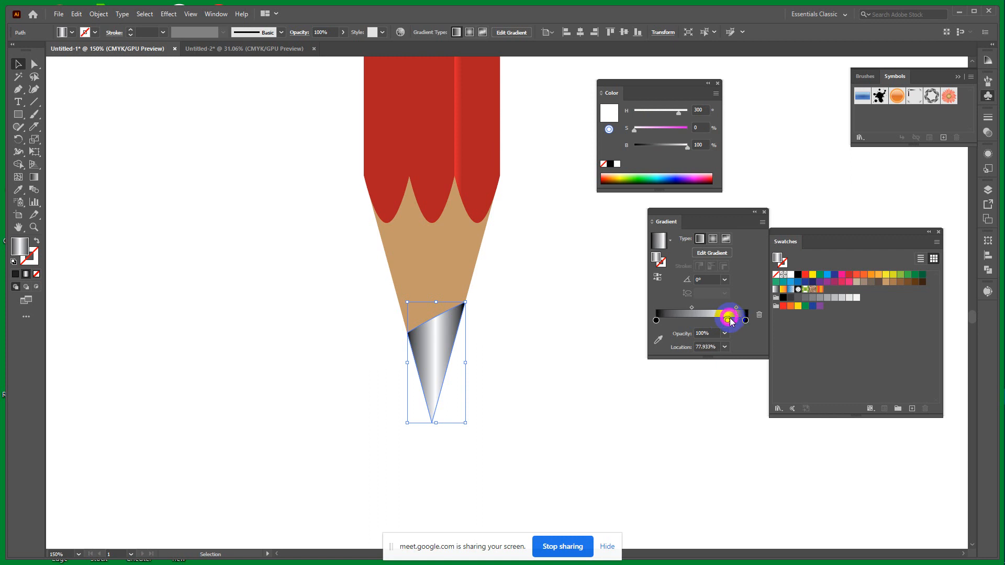
mouse_move(656, 320)
mouse_down()
mouse_move(708, 309)
mouse_move(724, 321)
mouse_up()
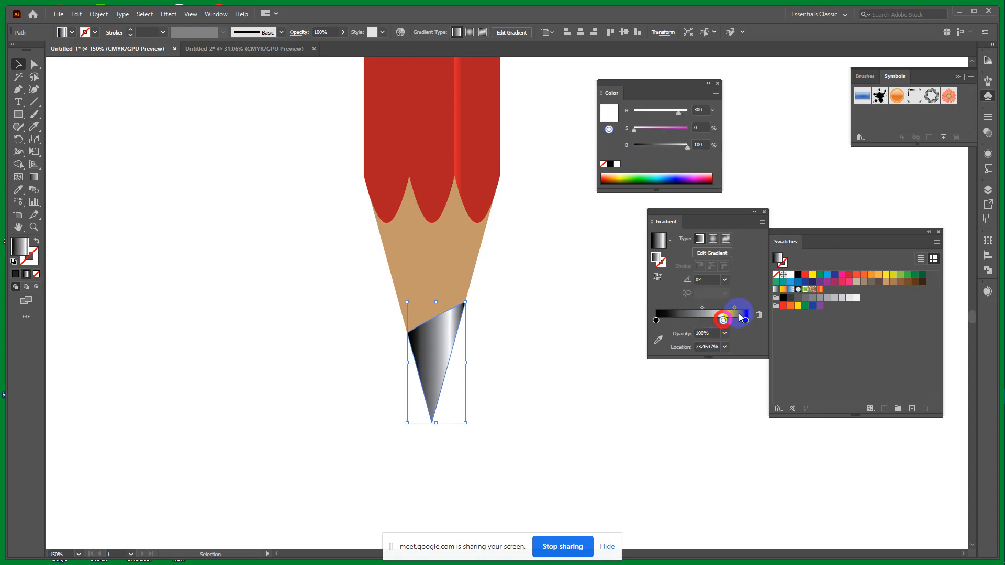
click(734, 307)
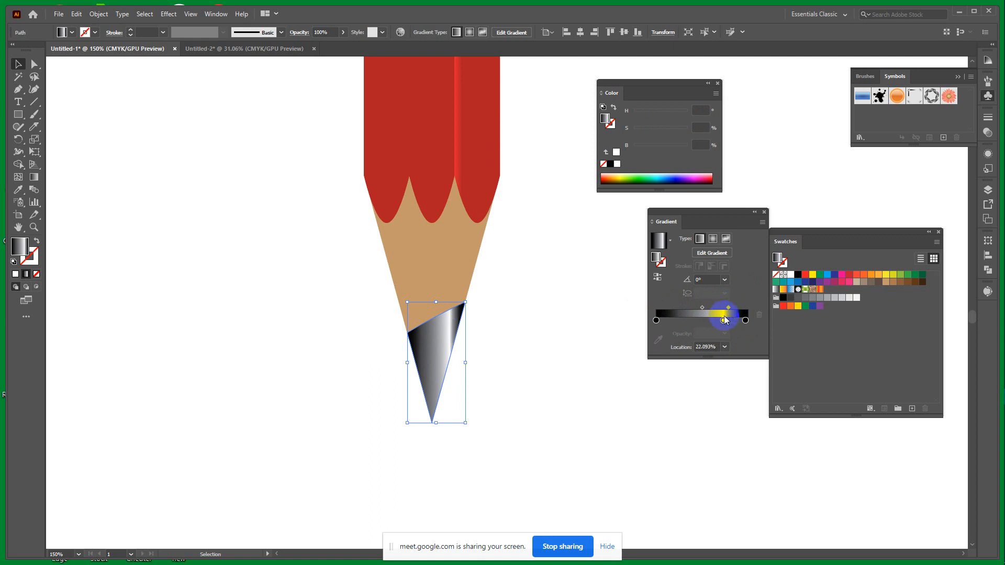
drag(724, 324, 719, 324)
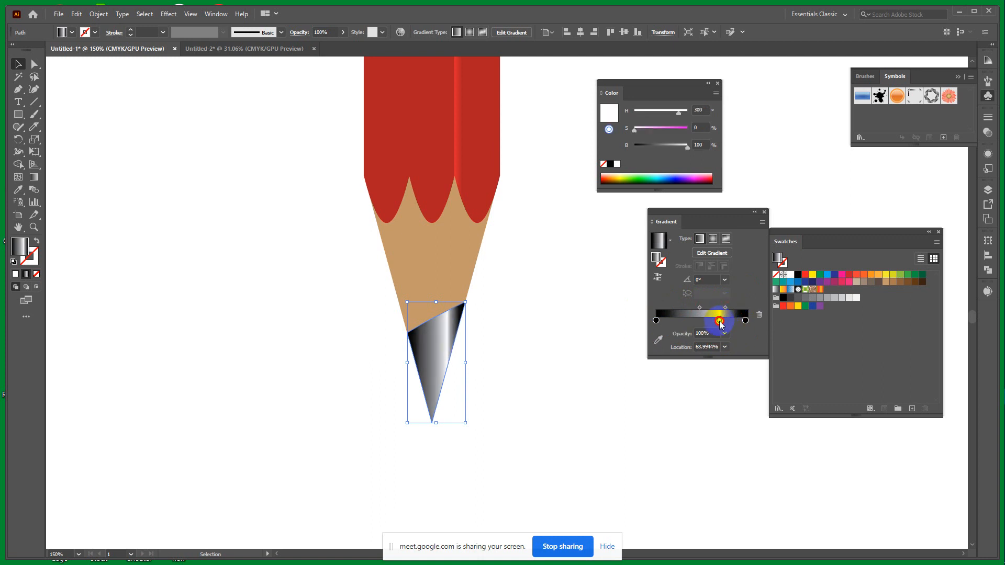
Step: Add a tan stop at about 63% to the upper wooden piece's gradient, set its brightness to 92%, and deselect the piece
click(400, 254)
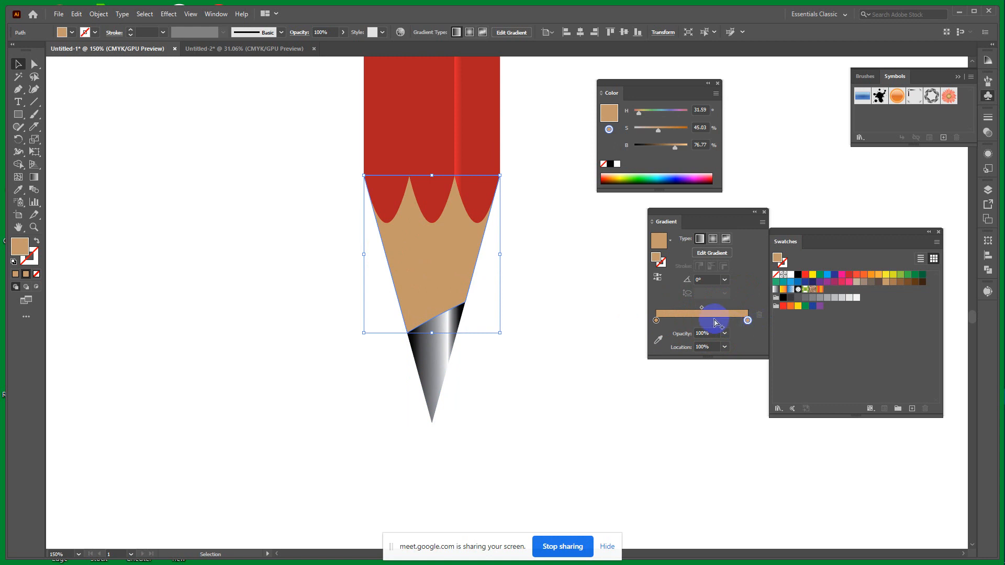
double_click(714, 321)
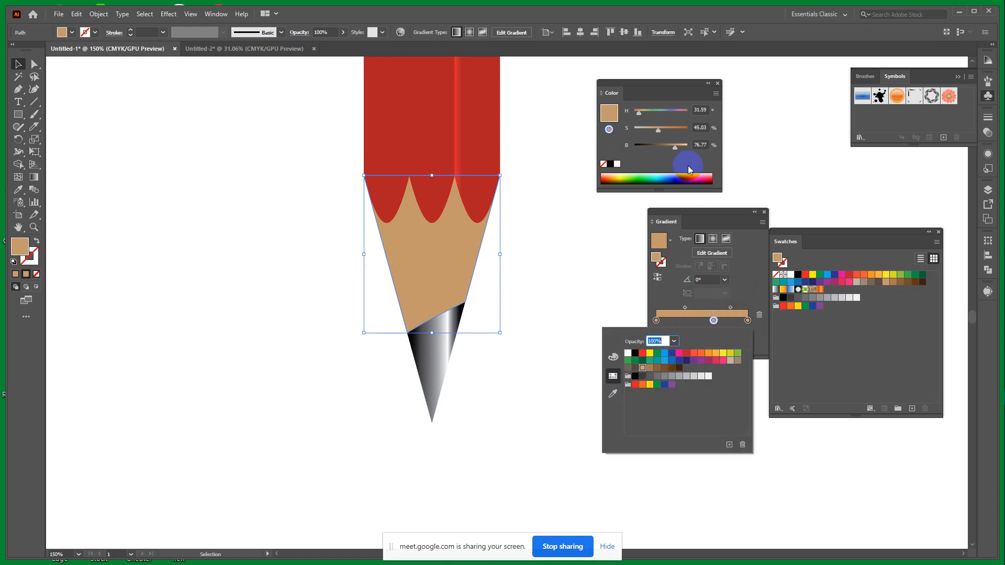
click(726, 408)
click(759, 395)
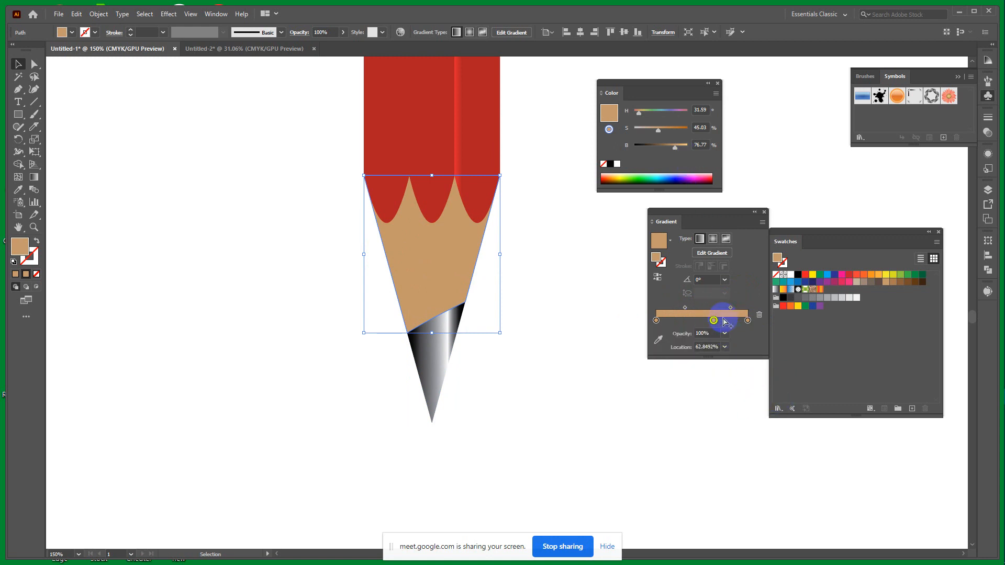
click(678, 148)
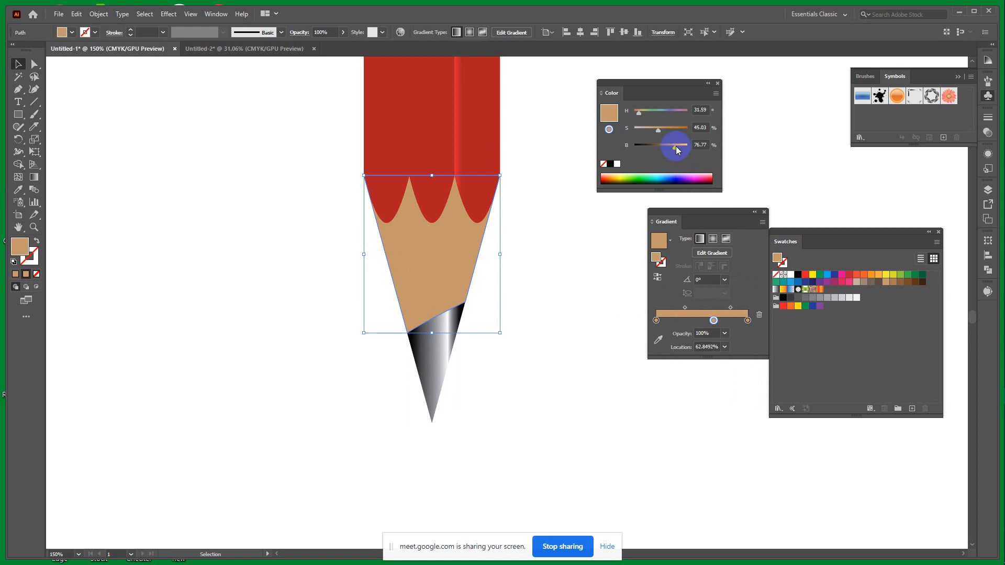
drag(676, 149, 680, 150)
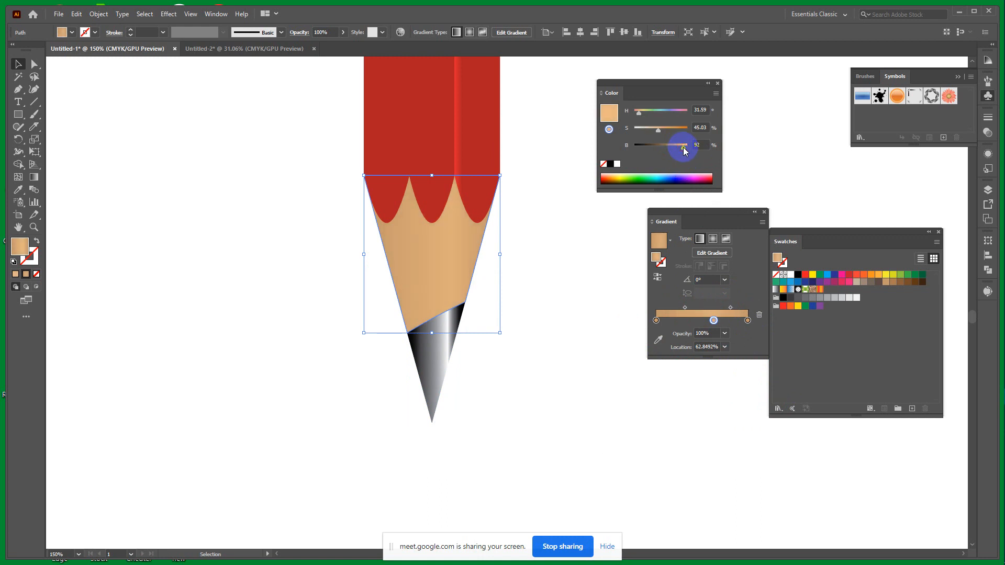
drag(684, 151, 683, 150)
click(554, 307)
scroll(558, 325, up, 1)
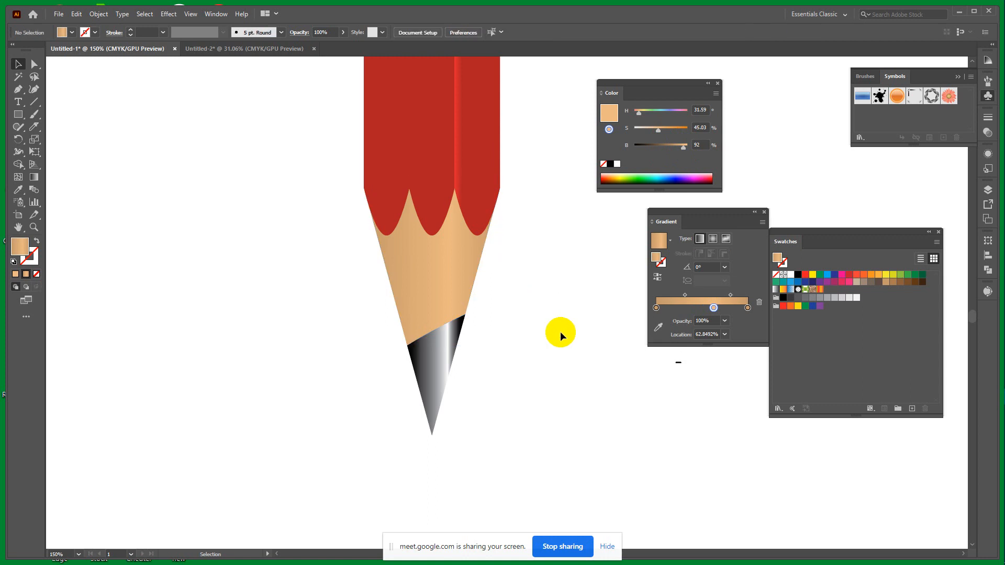
scroll(560, 335, up, 1)
key(ctrl+minus)
key(ctrl+minus)
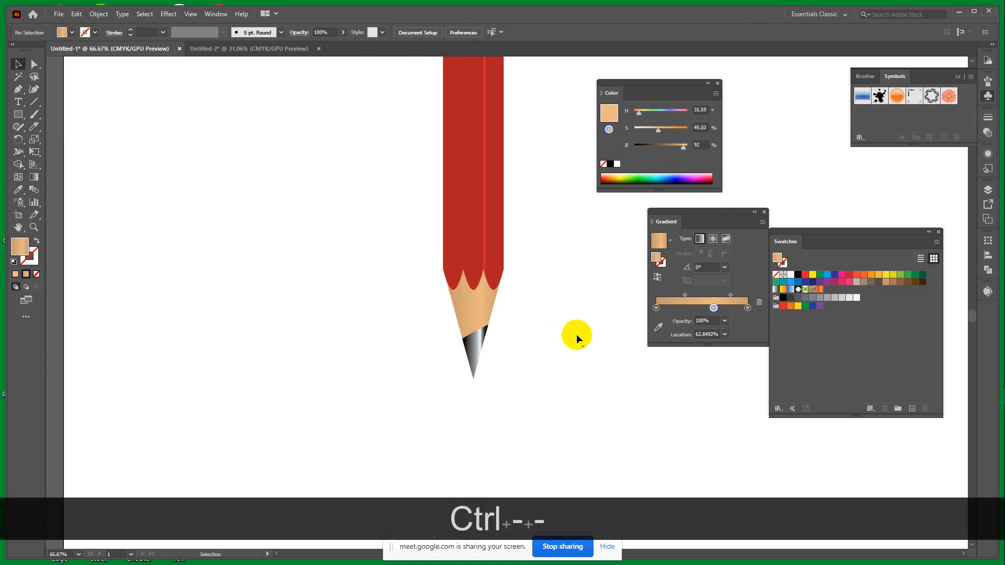
Step: Select the whole pencil and move it straight down until its tip hangs over the artboard's lower edge
drag(576, 334, 511, 462)
key(ctrl+minus)
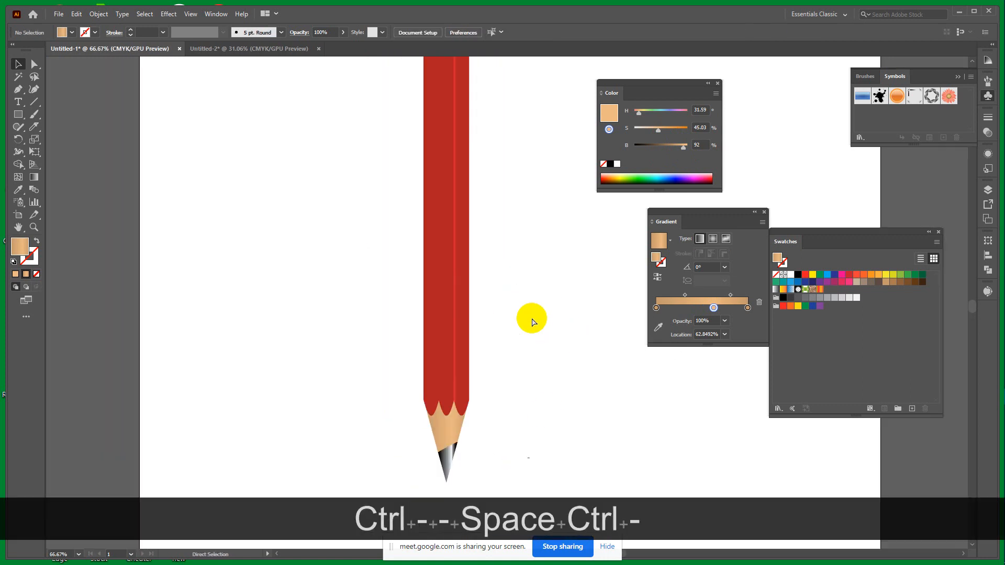
key(ctrl+minus)
key(ctrl+minus)
key(space)
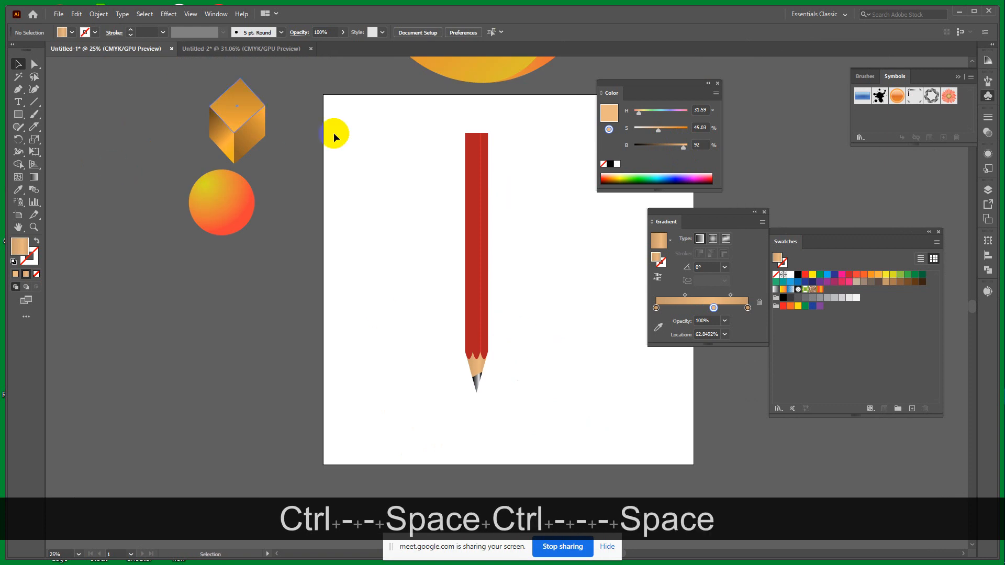
drag(406, 133, 555, 422)
drag(478, 199, 480, 303)
Step: Shorten the pencil's three red strips to about 1069 px tall by moving their upper end anchor points down
click(34, 63)
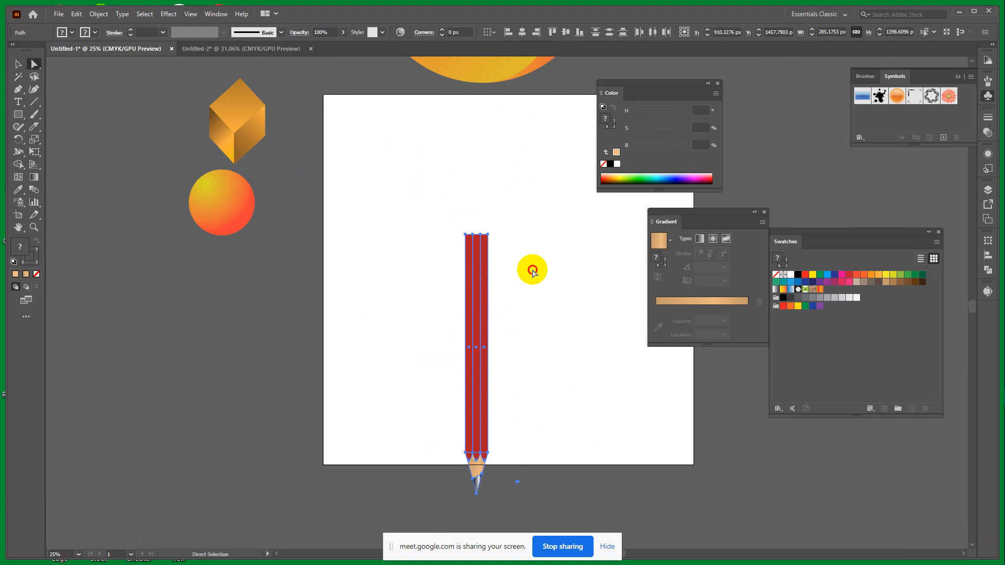
drag(532, 270, 575, 301)
key(shift+Down)
key(shift+Down)
key(shift+Down)
key(shift+Down)
key(shift+Down)
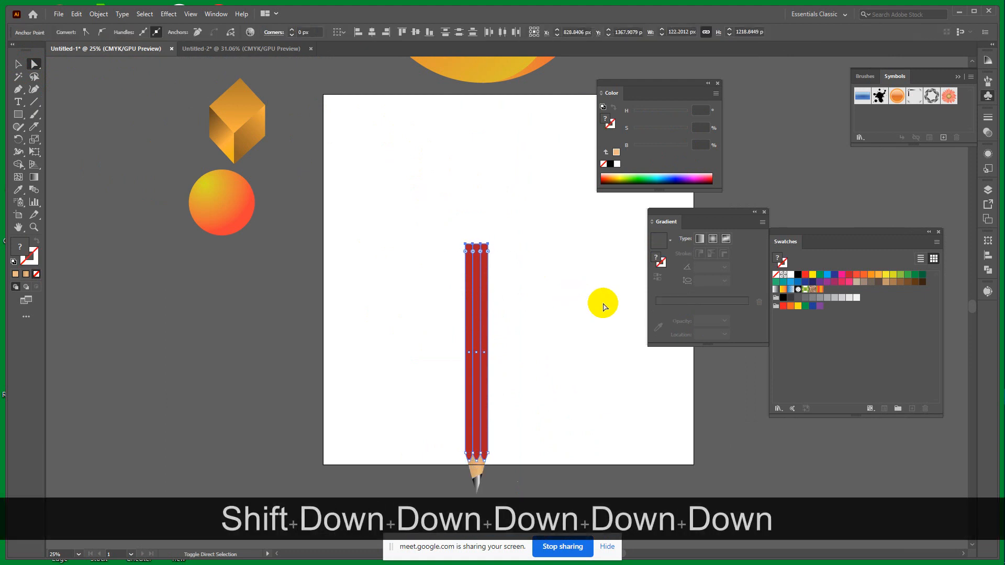
key(shift+Down)
key(shift+Down)
key(shift+Down)
key(shift+Down)
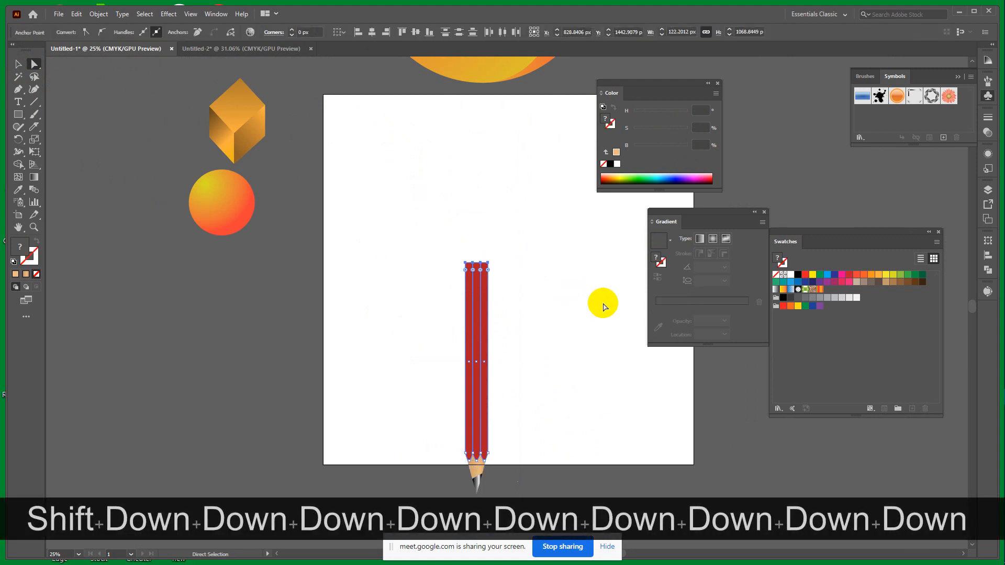
Step: Draw a tan-gradient rectangle as wide as the pencil over the upper end of the red body and deselect it
click(23, 115)
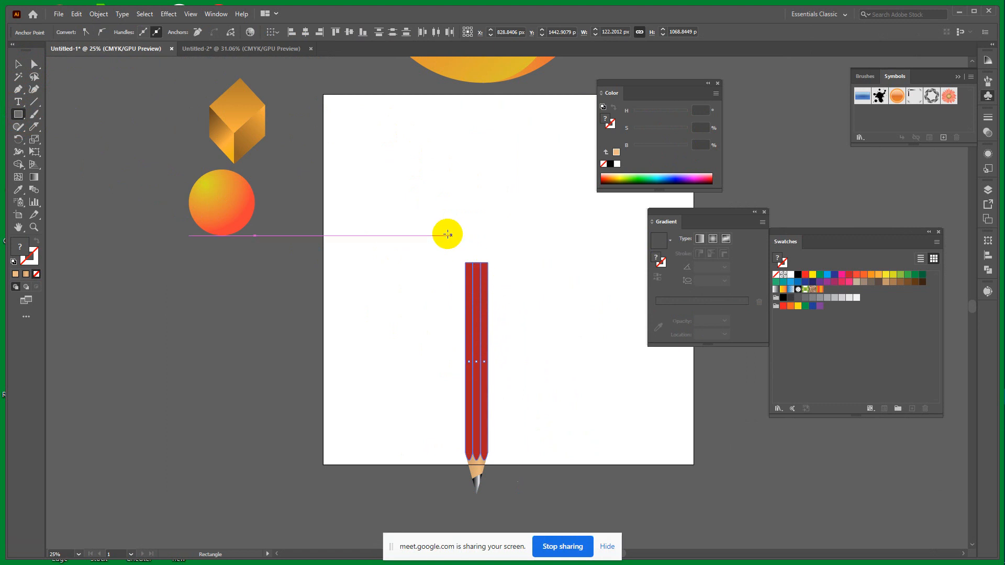
drag(465, 224, 488, 294)
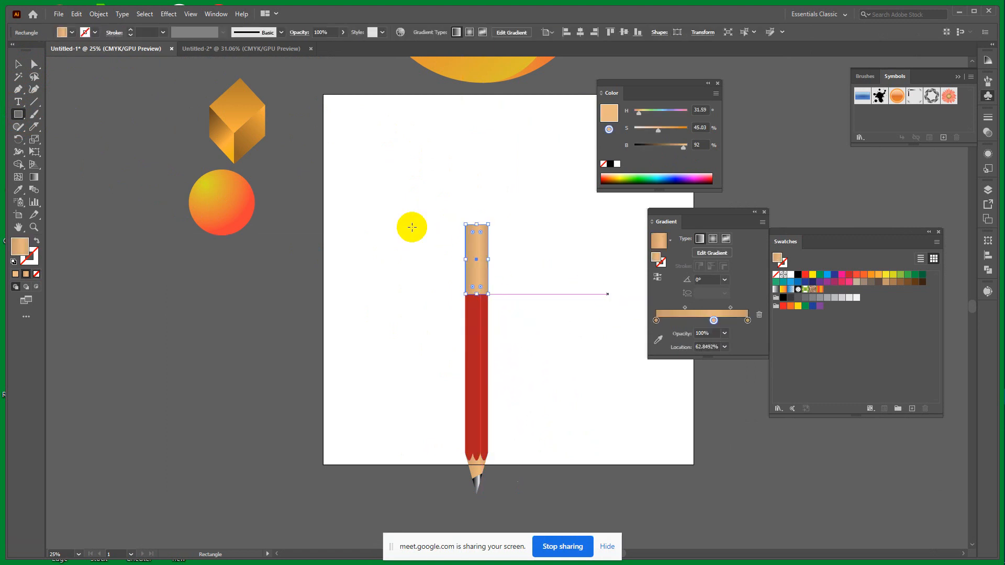
click(18, 64)
click(382, 253)
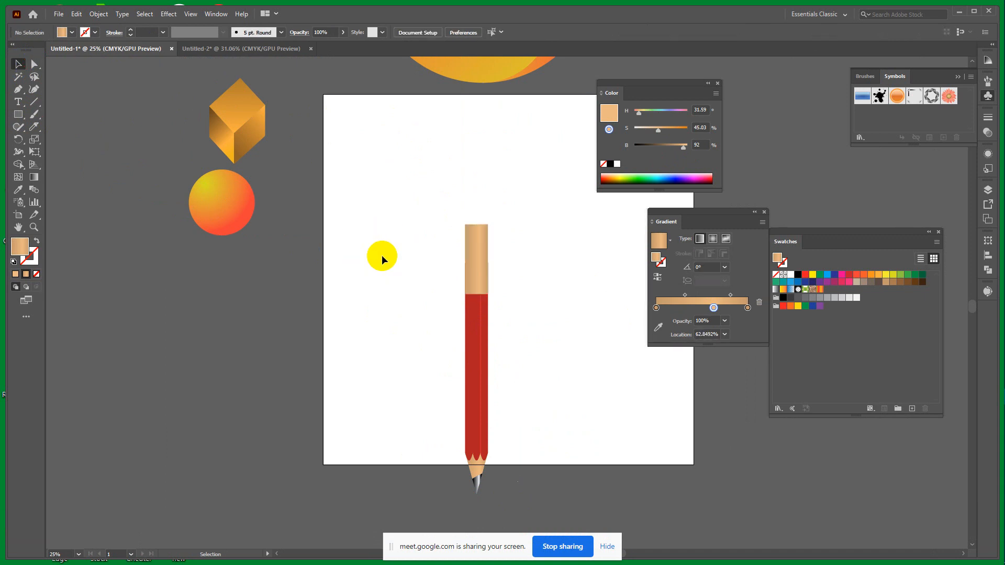
Step: Send the tan rectangle behind the pencil's red strips and deselect it
right_click(475, 253)
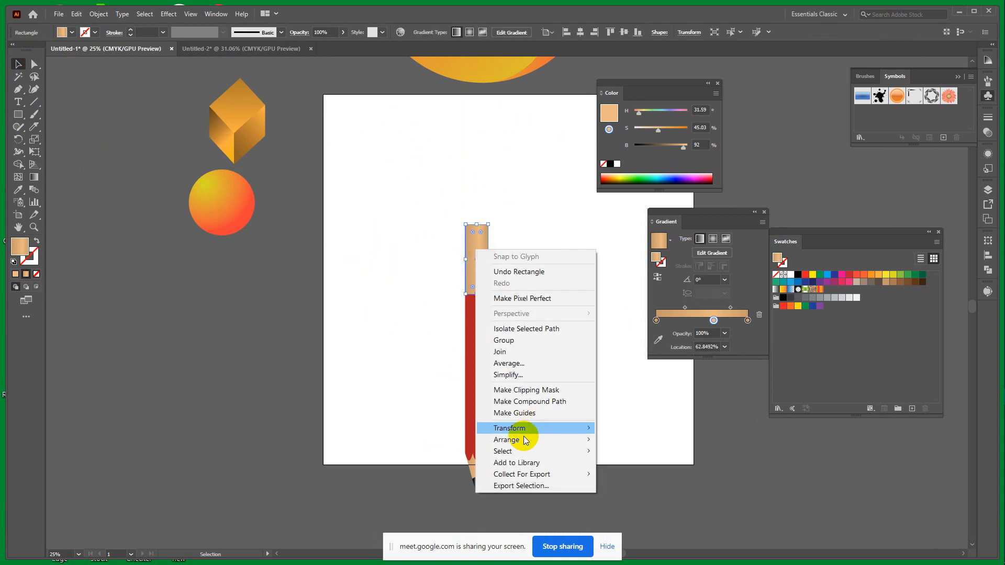
mouse_move(549, 440)
click(651, 474)
click(581, 359)
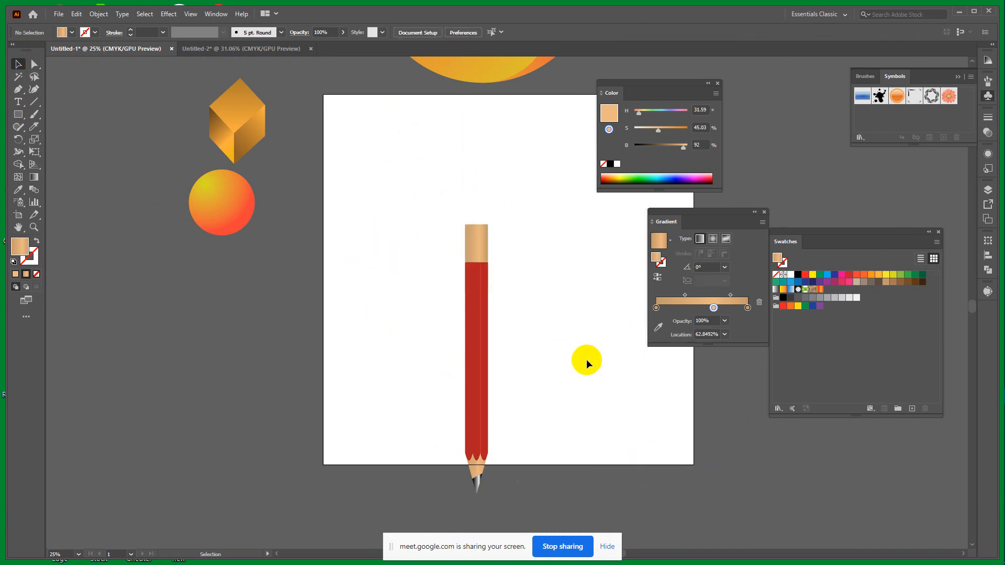
key(ctrl+equal)
key(ctrl+equal)
key(space)
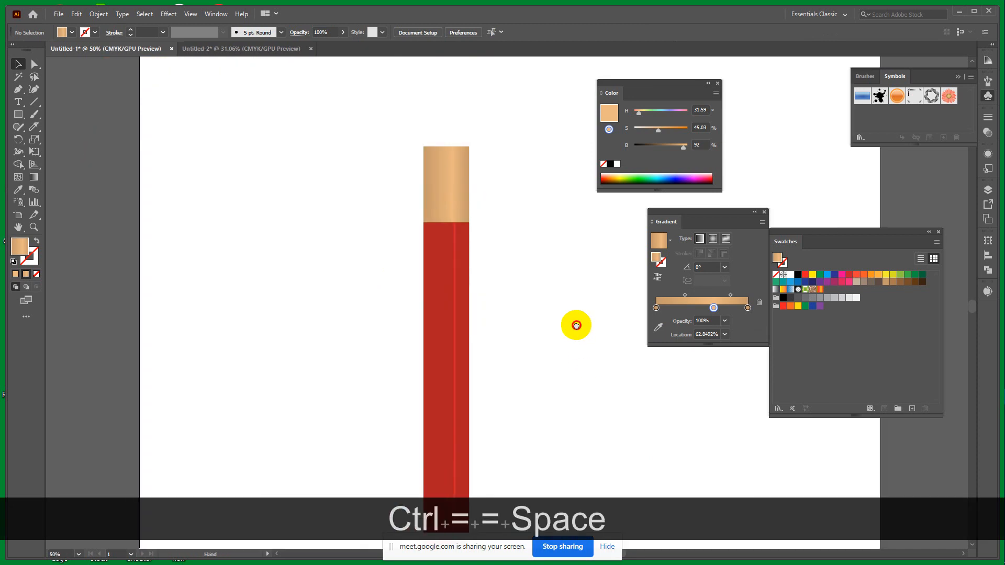
drag(574, 321, 543, 342)
click(441, 256)
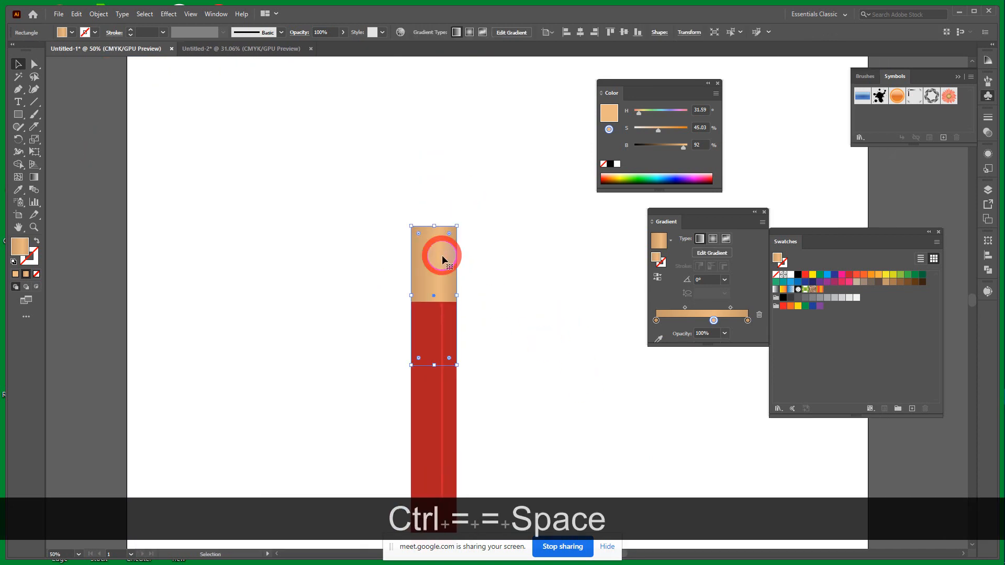
click(306, 158)
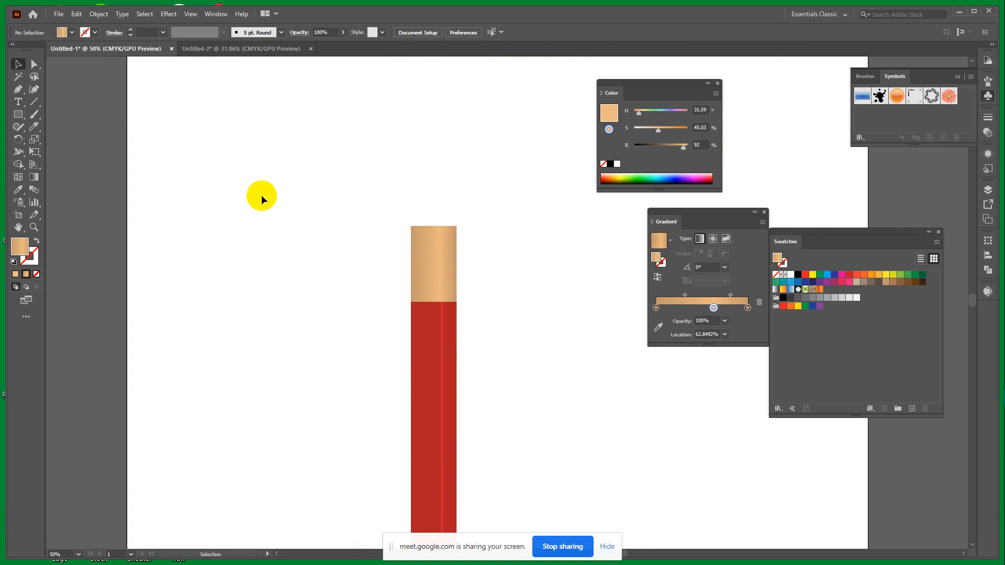
Step: Draw a circle about 610 px in diameter in the empty area outside the artboard, below the orange gradient circle
click(19, 115)
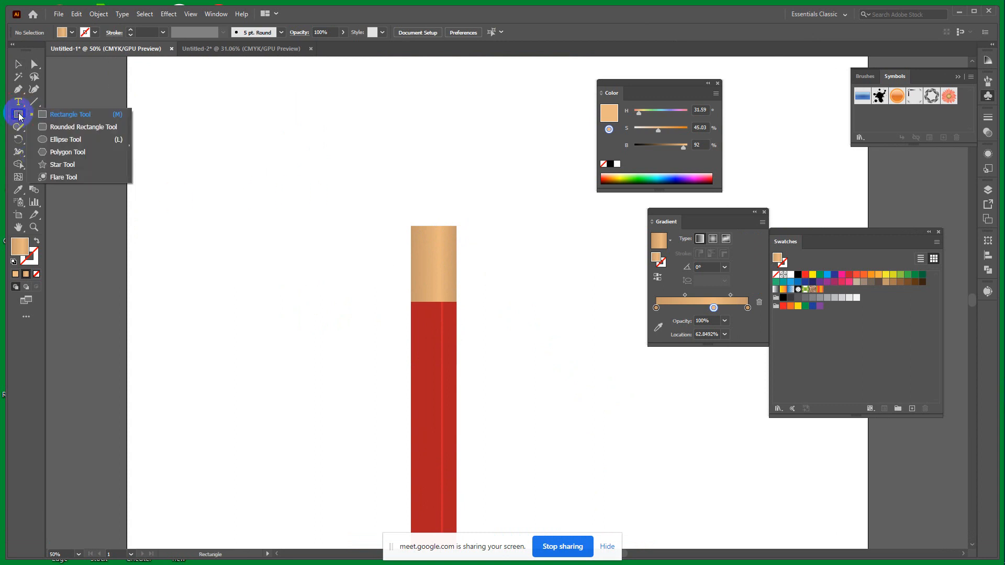
click(70, 114)
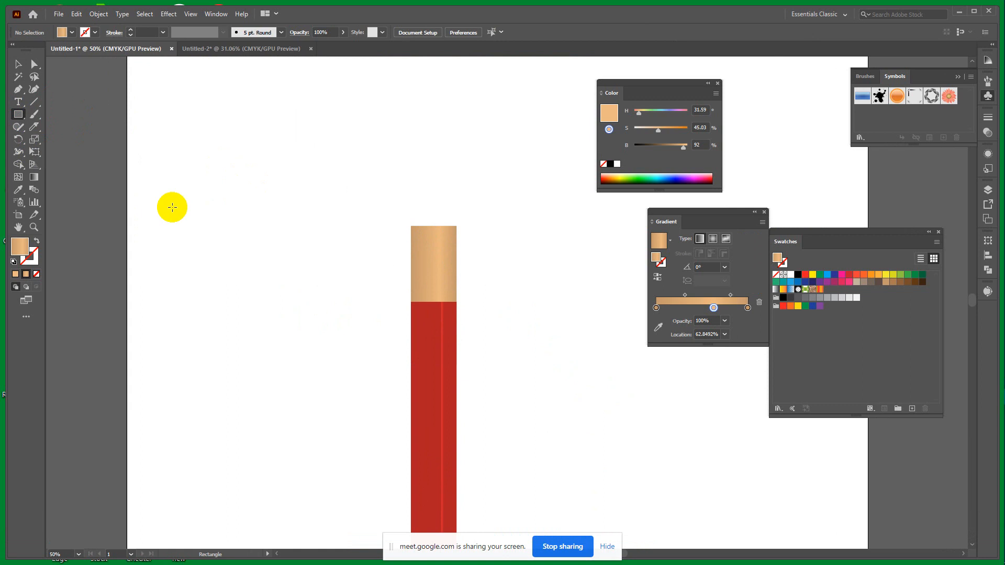
key(space)
drag(391, 235, 728, 288)
drag(534, 242, 680, 168)
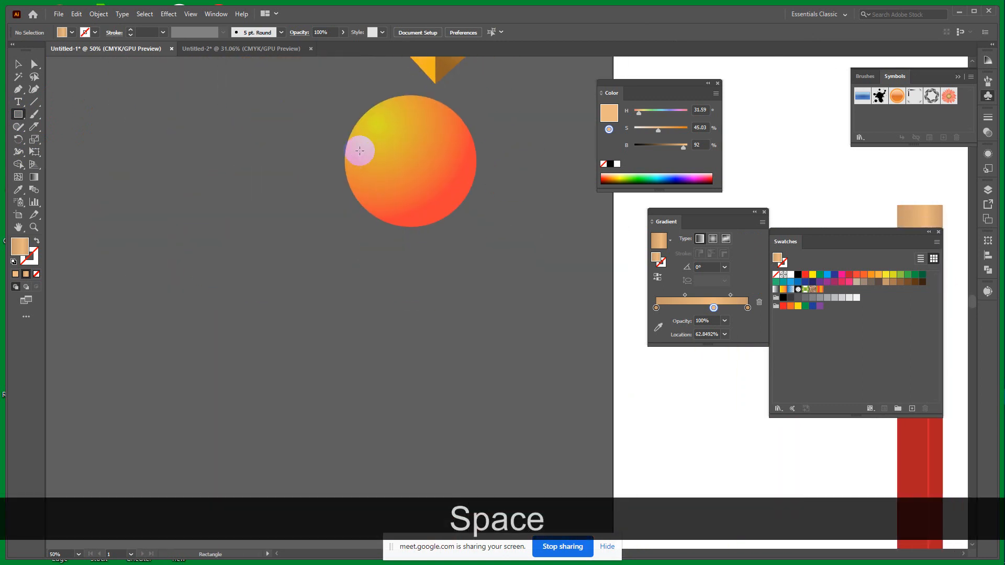
click(426, 161)
click(747, 318)
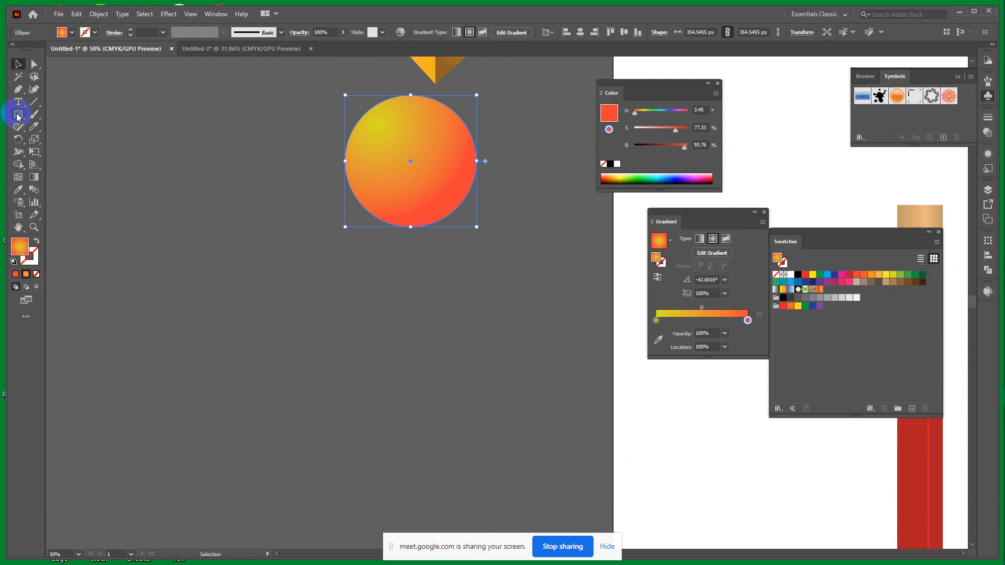
drag(17, 116, 72, 137)
drag(265, 318, 377, 399)
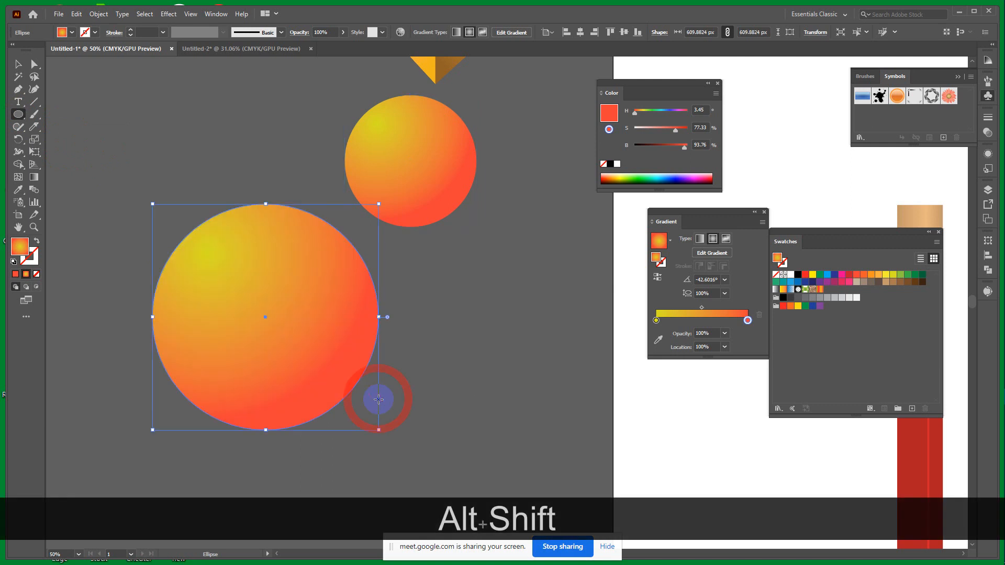
Step: Give the large circle no fill and a white 1 pt stroke
click(12, 261)
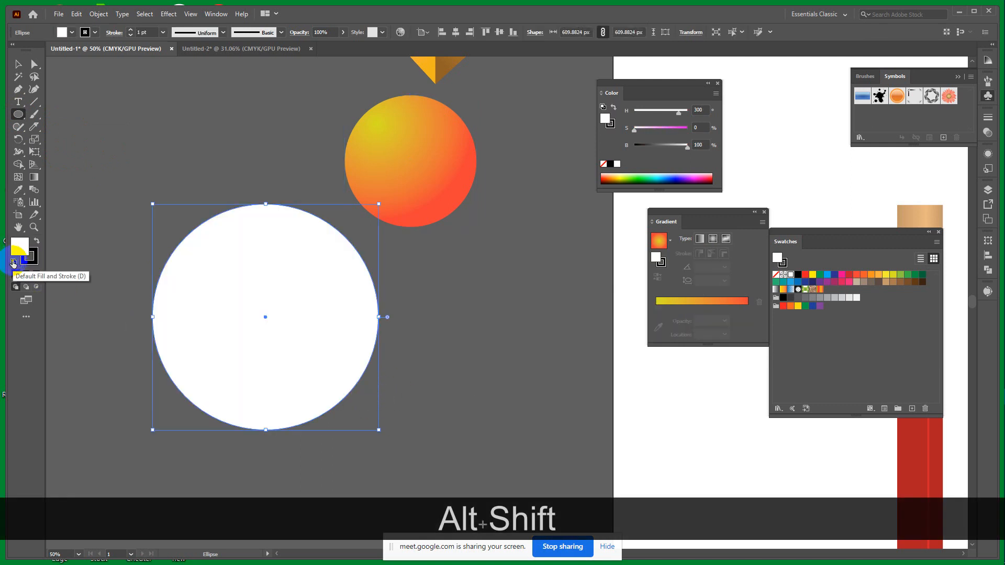
click(37, 241)
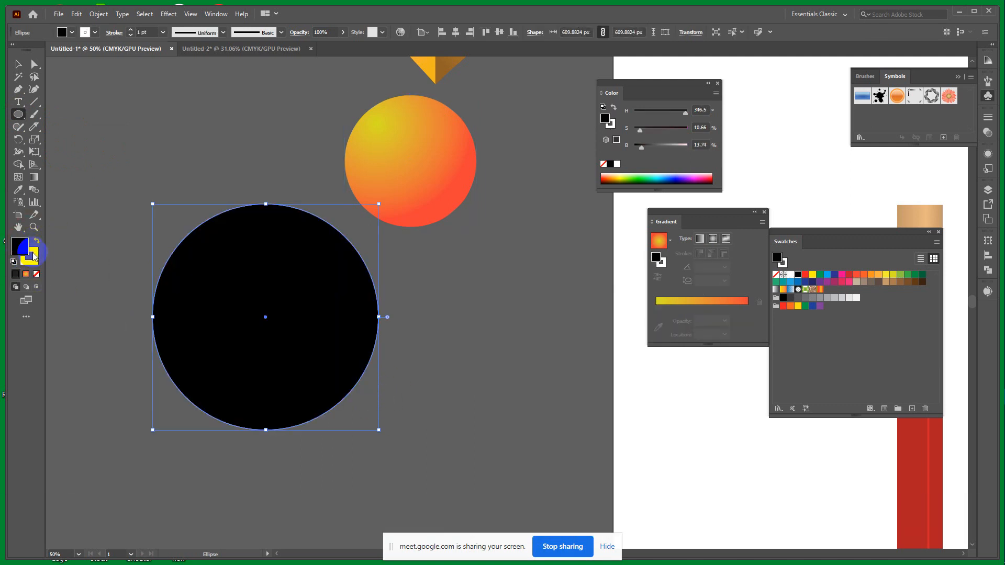
click(24, 246)
click(37, 274)
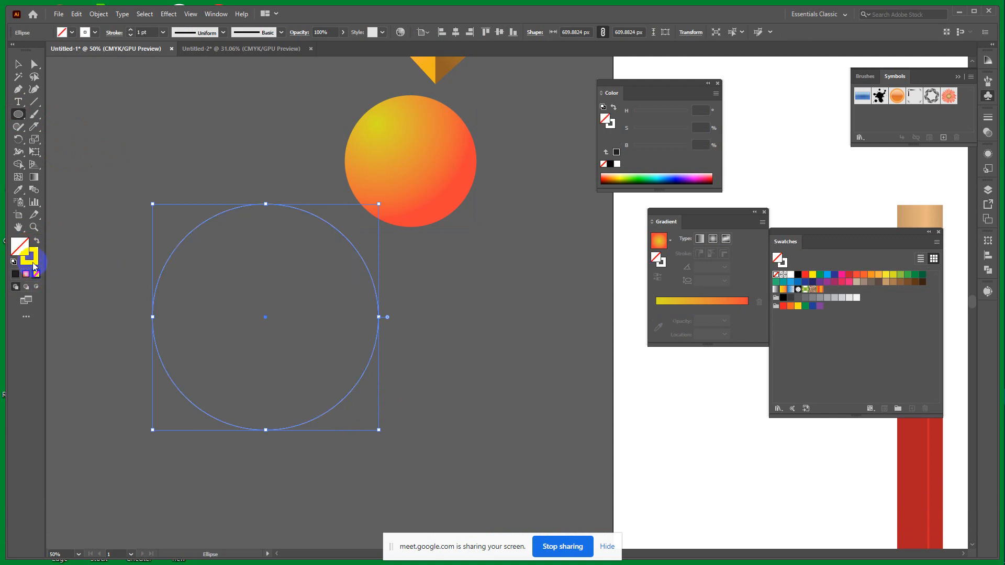
Step: Delete the right half of the circle outline so only its left arc remains, and deselect it
click(34, 63)
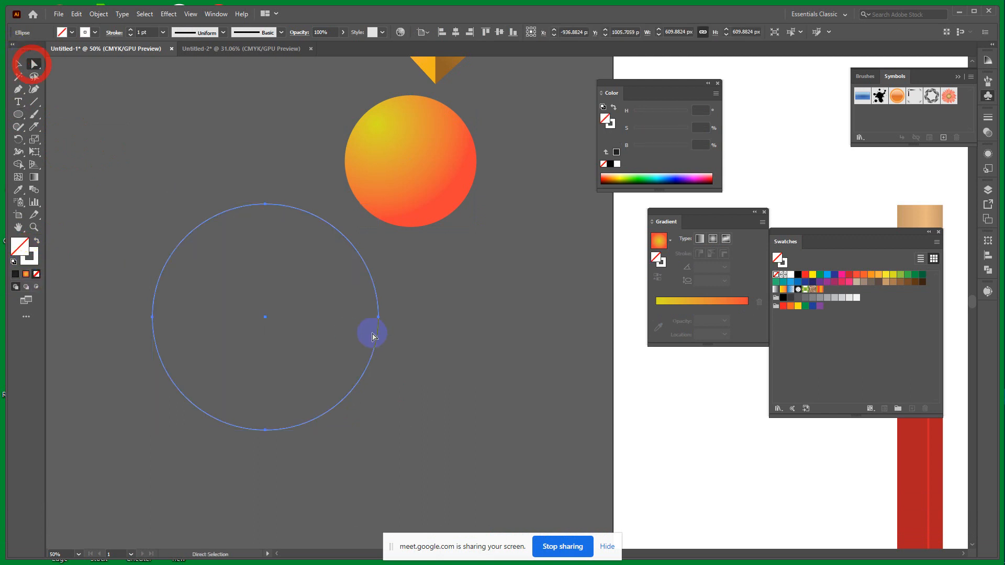
click(364, 309)
key(Delete)
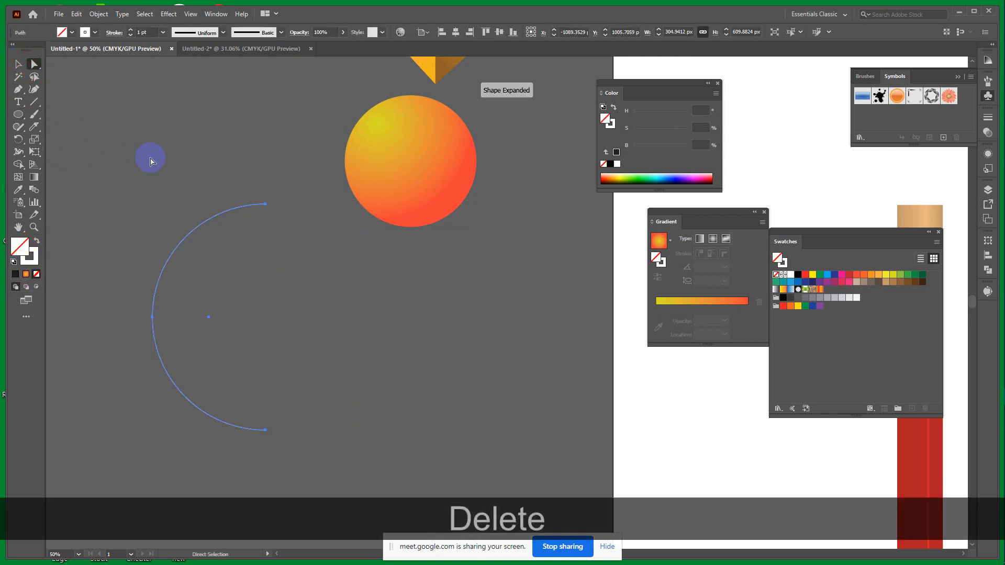
click(23, 66)
click(180, 152)
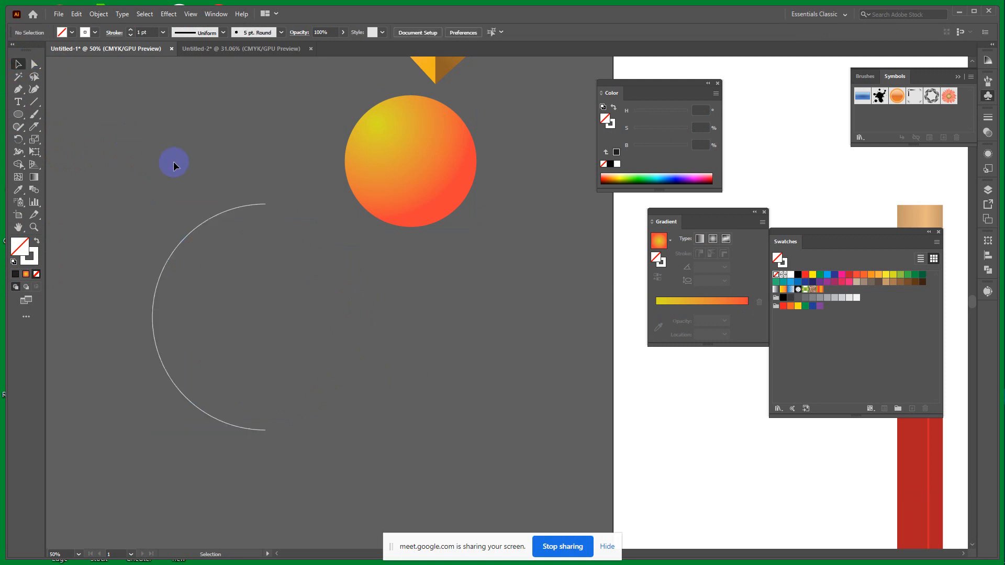
Step: Select the half-circle arc and create a copy reflected across the vertical axis
key(ctrl+a)
click(544, 331)
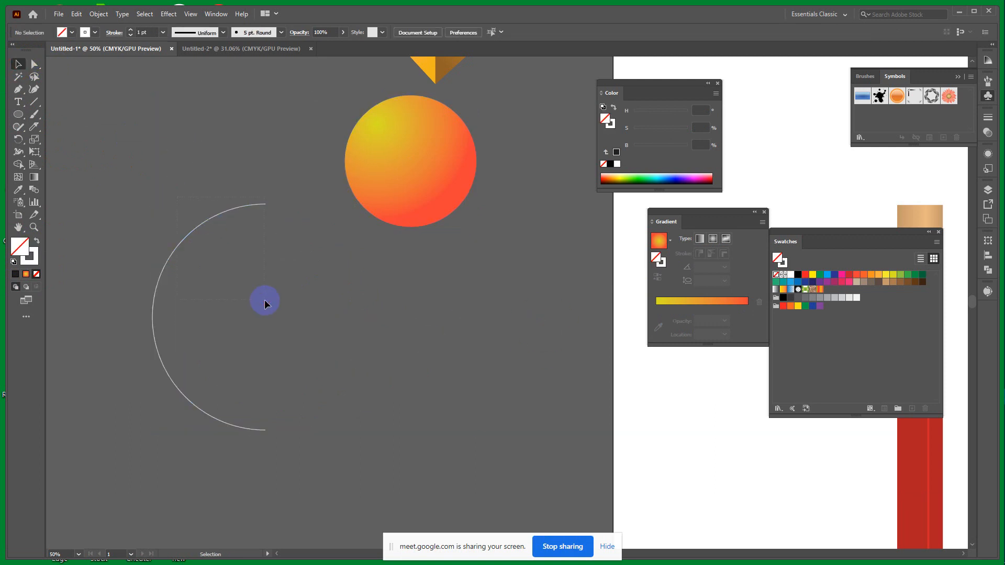
drag(265, 304, 265, 303)
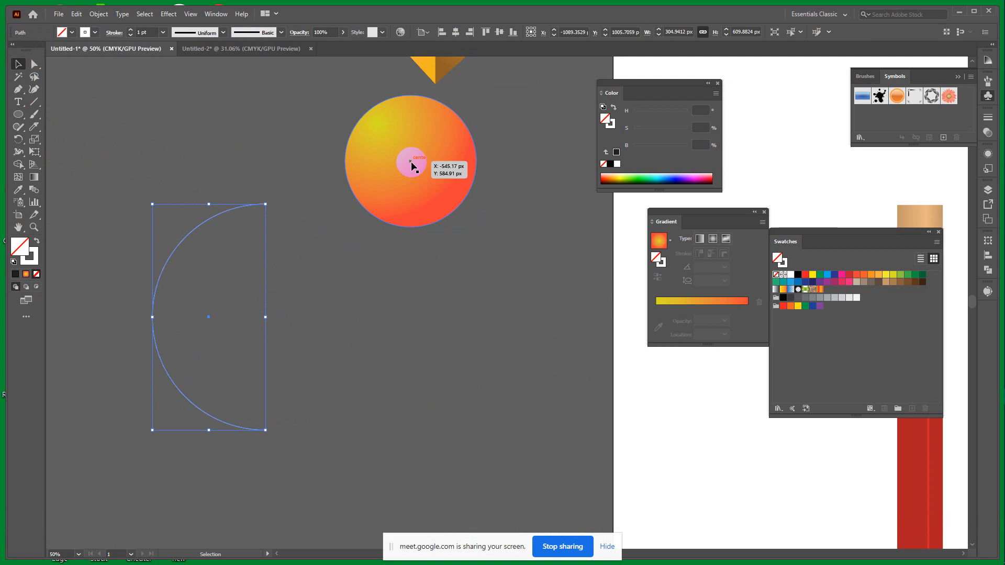
right_click(165, 266)
mouse_move(208, 450)
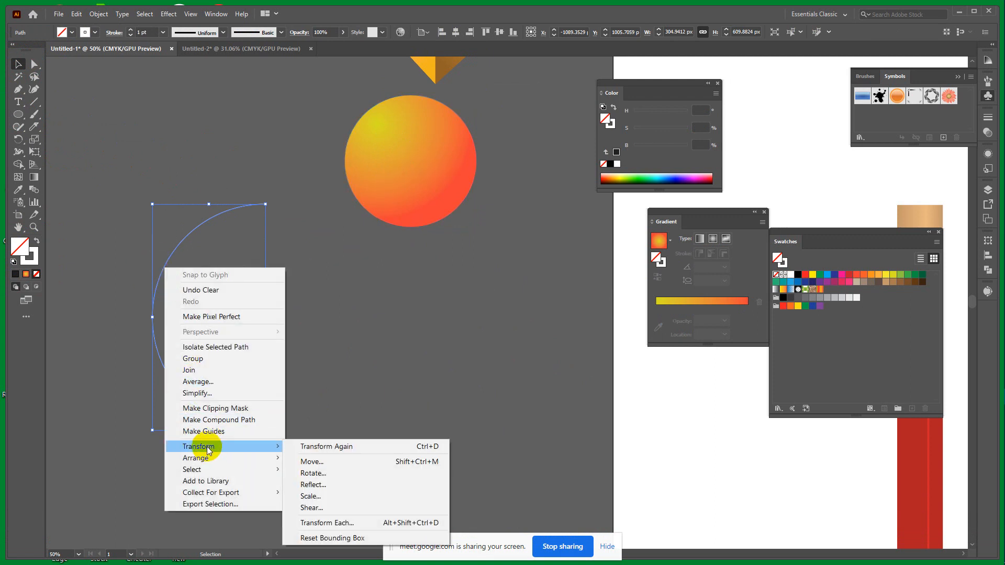
click(325, 485)
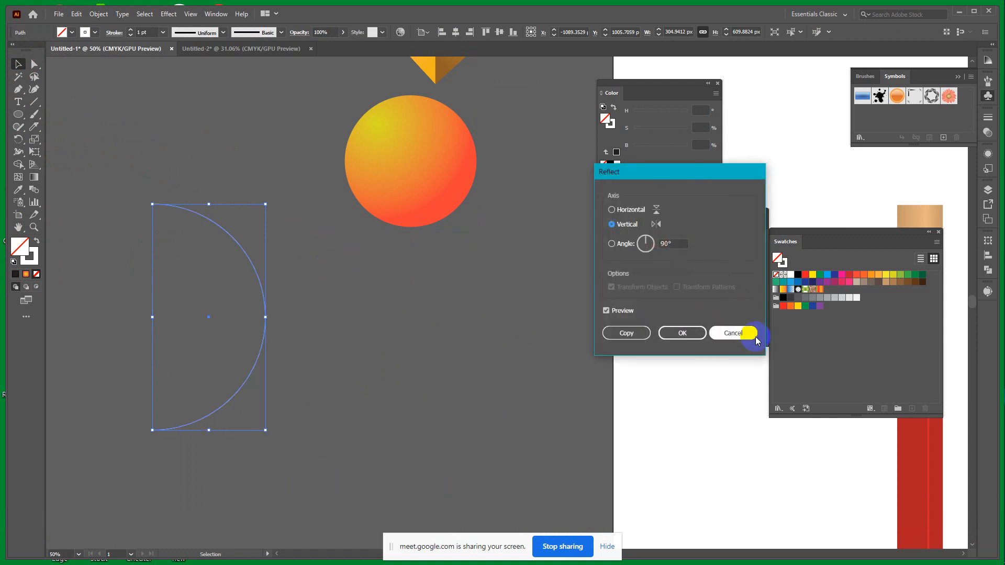
click(634, 333)
Step: Move the reflected arc right and fine-tune it until its ends meet the original arc as a full circle, and deselect it
key(shift+Right)
key(shift+Right)
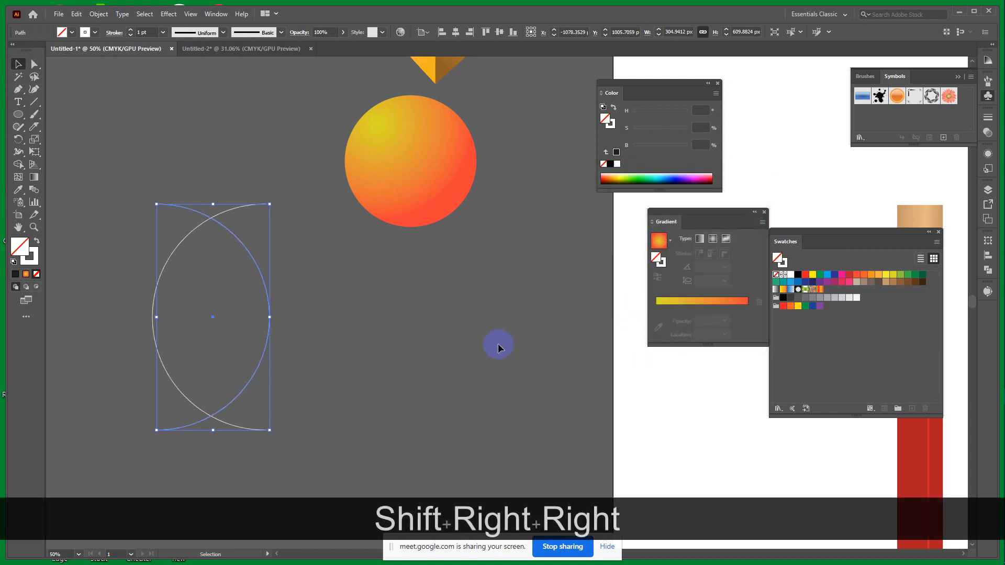
key(shift+Right)
key(shift+Right)
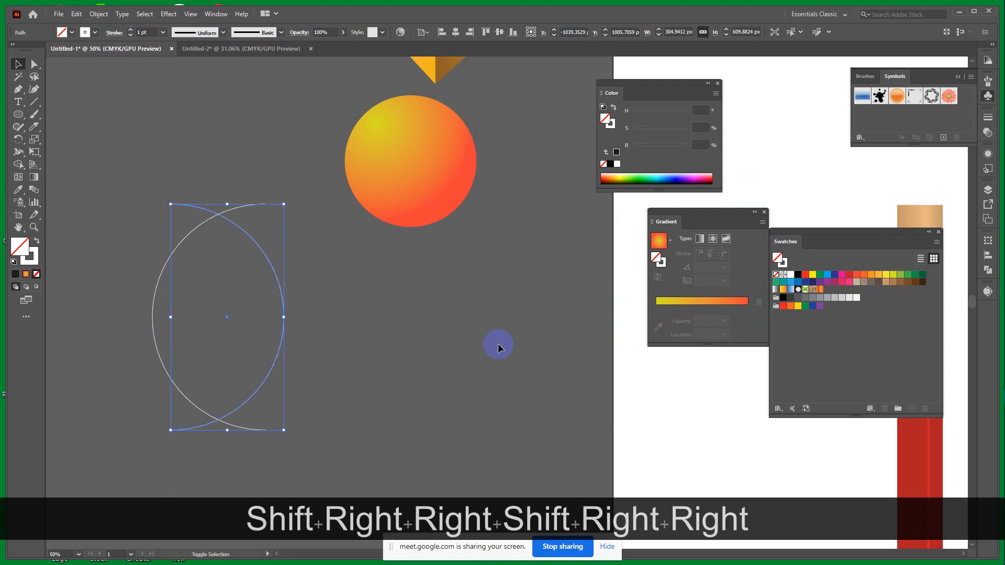
key(shift+Right)
key(shift+Right)
key(shift+Right)
key(shift+Right)
key(shift+Right)
key(shift+Right)
key(shift+Right)
key(shift+Right)
key(shift+Right)
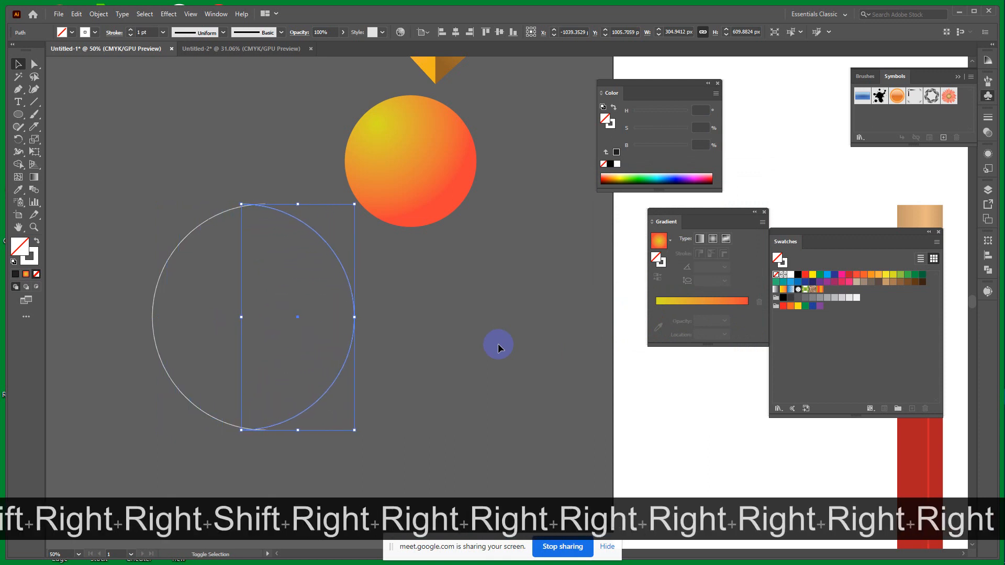
key(shift+Right)
key(shift+Right)
key(shift+Right)
key(shift+Right)
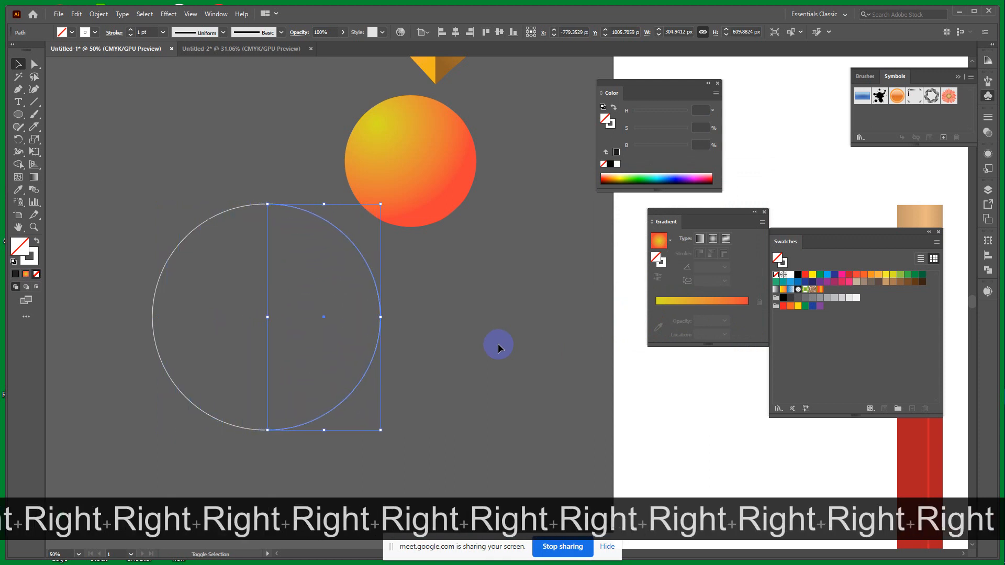
key(Left)
key(Left)
key(Left)
key(Left)
key(Left)
key(Left)
key(Left)
key(Left)
key(Left)
key(Left)
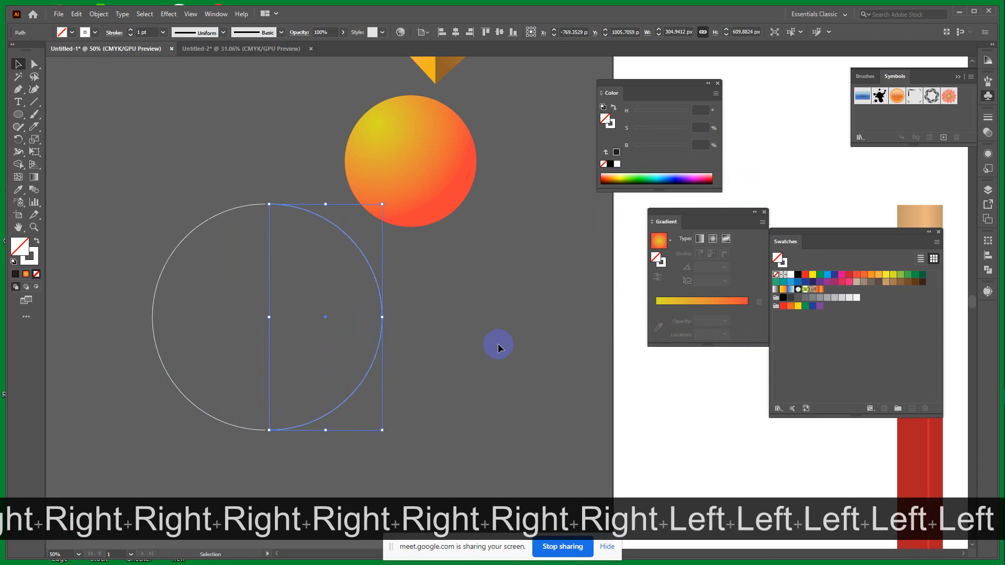
key(Left)
key(Left)
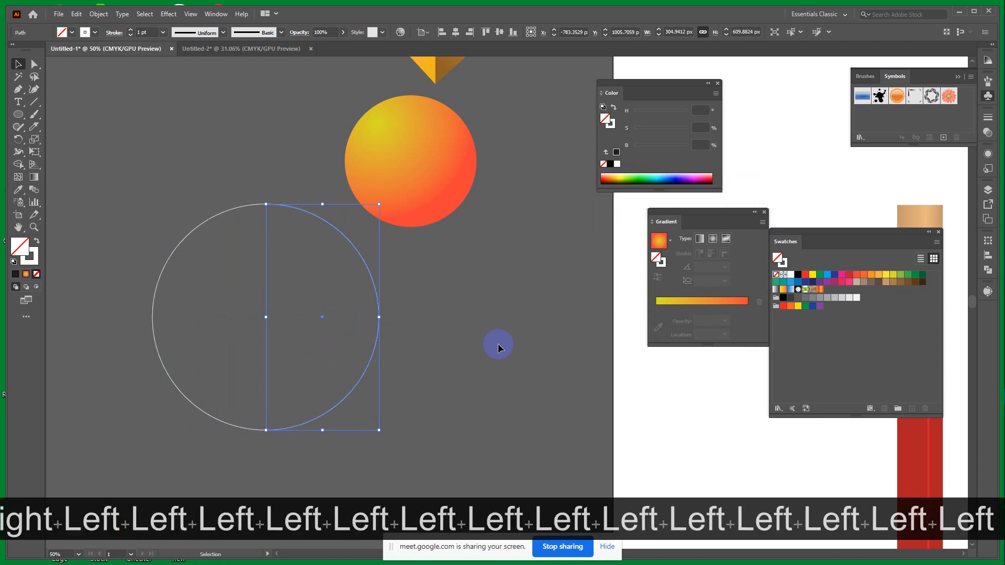
click(498, 344)
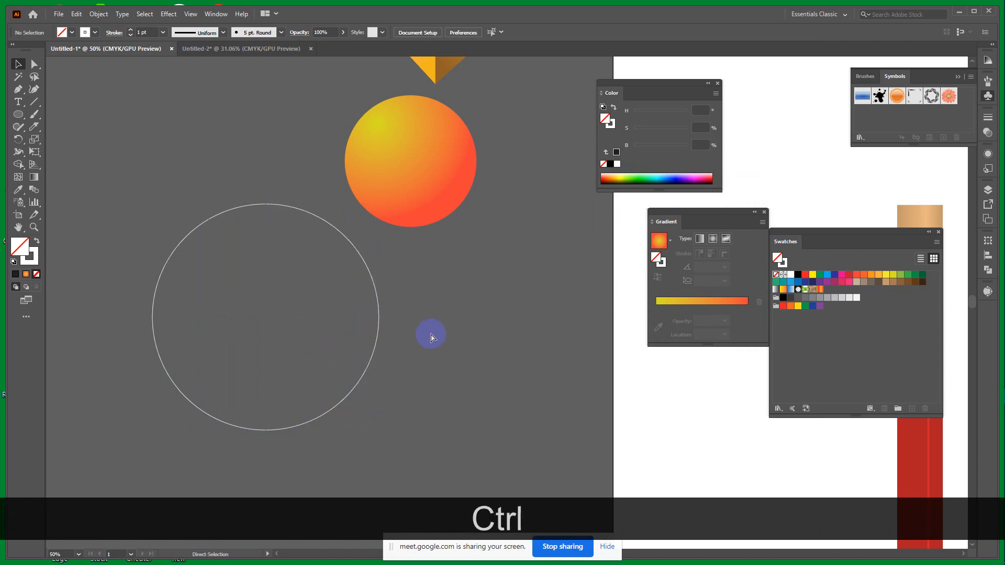
Step: Nudge the right half arc left so it meets the left arc exactly, check the join with both arcs selected, and deselect
key(ctrl+equal)
key(ctrl+equal)
drag(430, 333, 707, 354)
drag(528, 334, 599, 400)
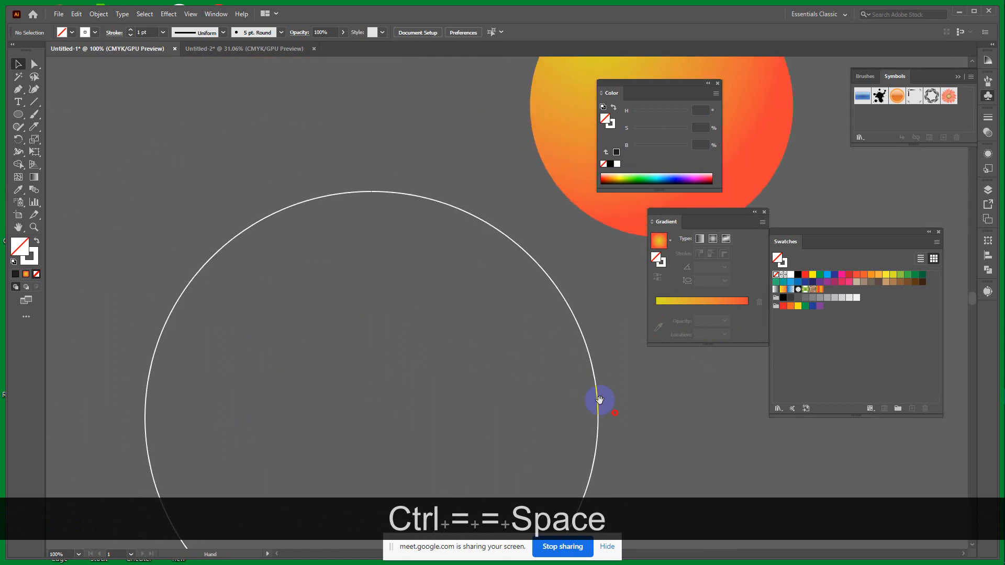
drag(416, 153, 456, 252)
key(Left)
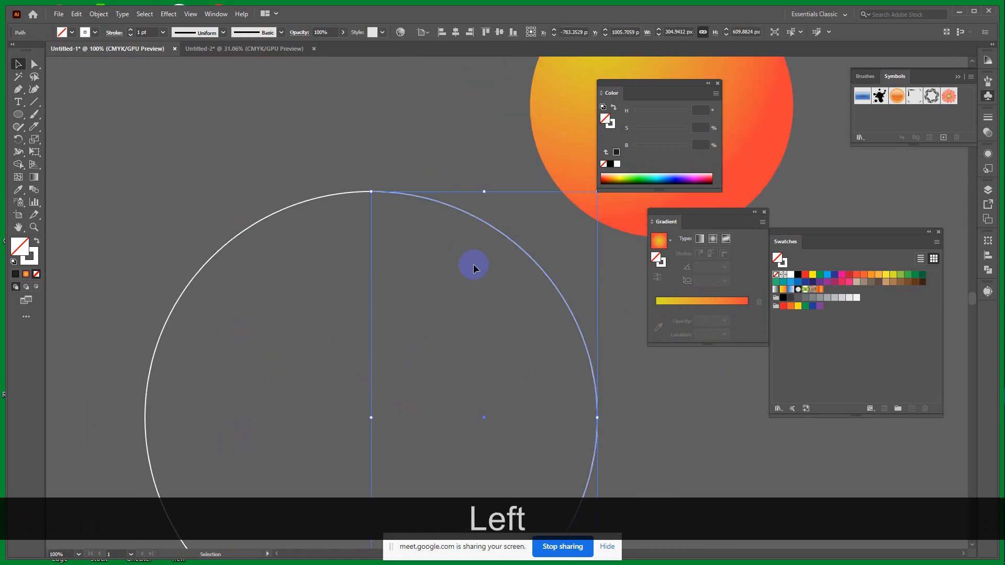
click(655, 428)
drag(313, 170, 372, 258)
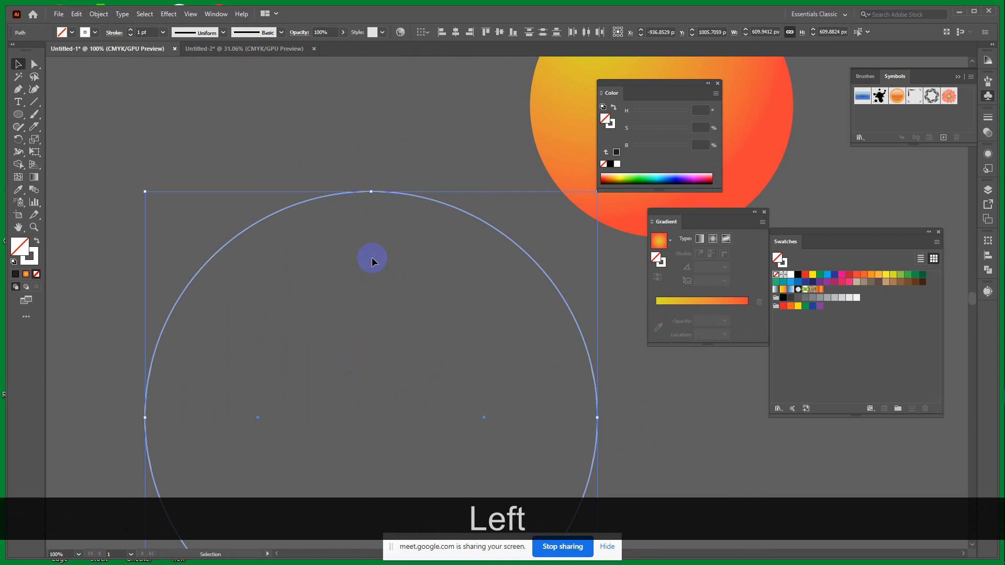
click(366, 93)
Step: Select the left half arc and sample only the yellow from the gradient ball's highlight into its fill
drag(256, 263, 257, 265)
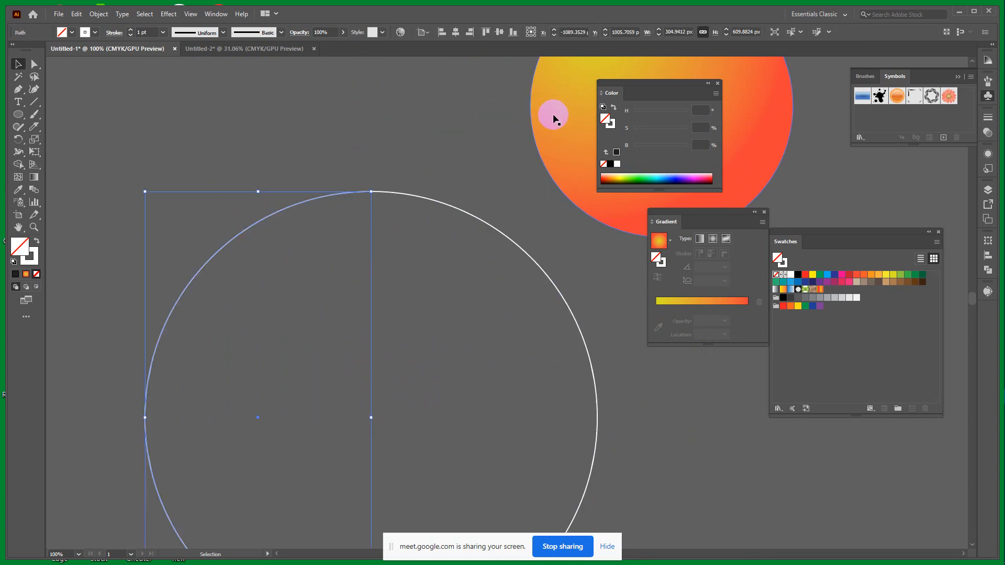
key(space)
drag(555, 119, 478, 152)
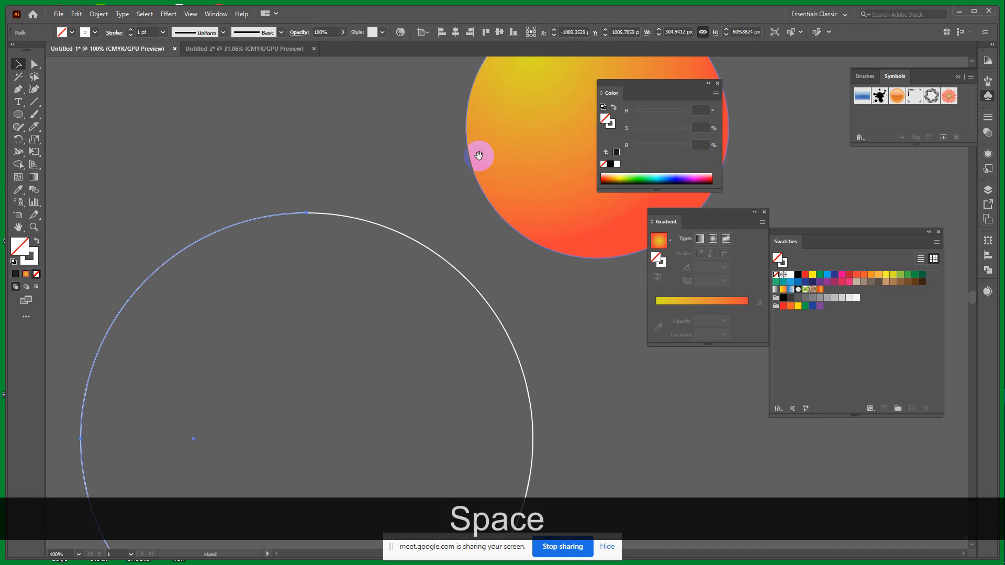
key(ctrl)
key(ctrl+minus)
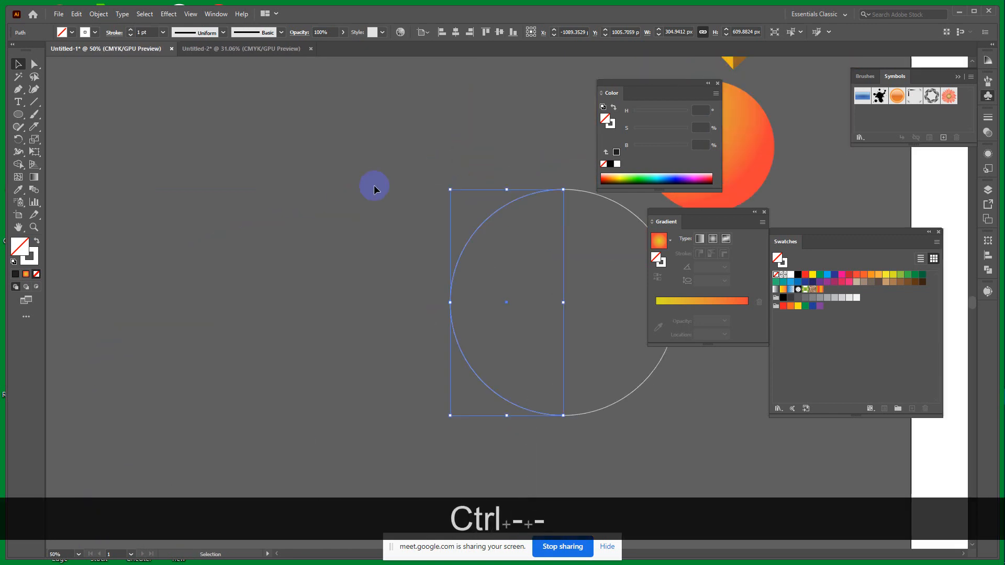
key(space)
drag(542, 222, 381, 240)
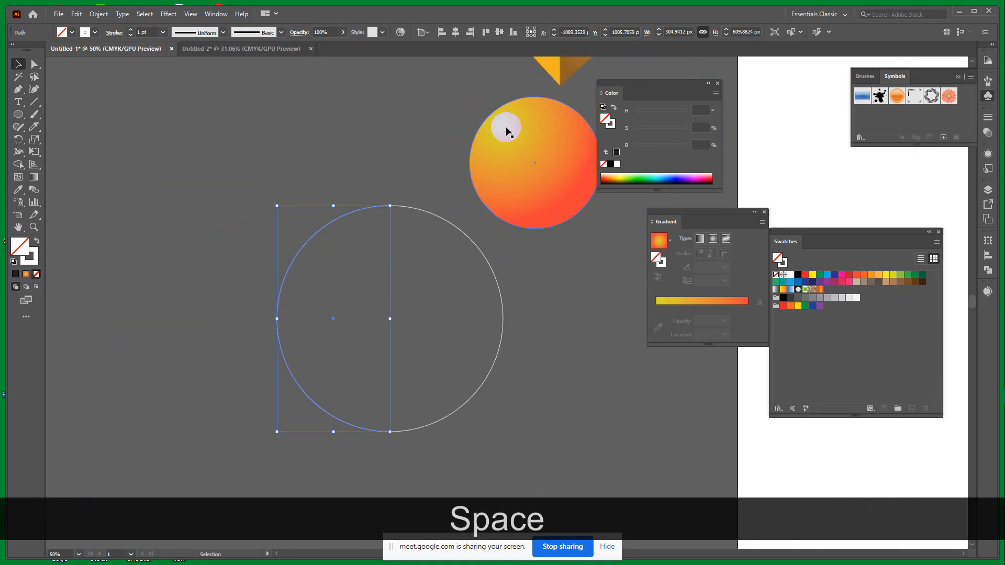
click(34, 180)
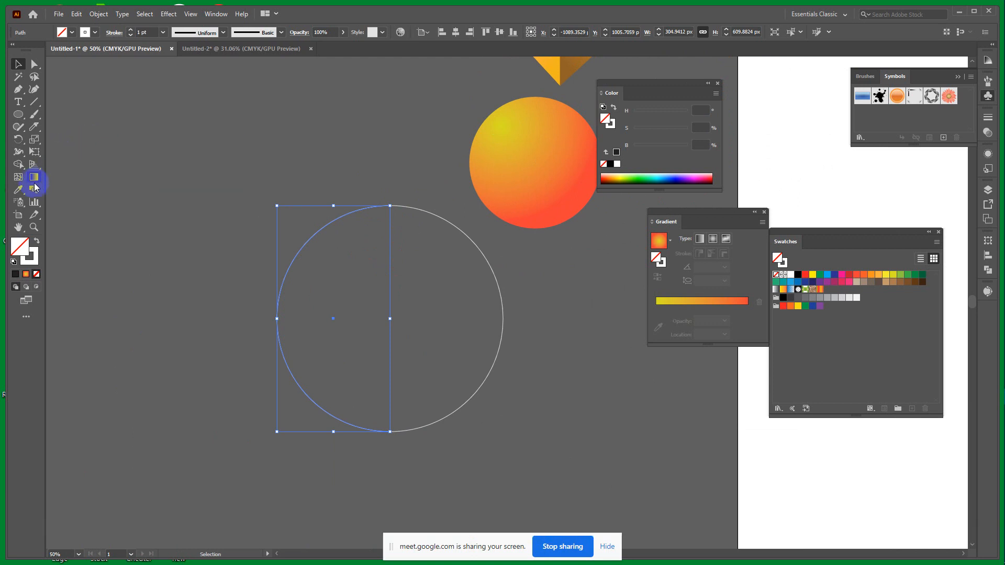
click(19, 190)
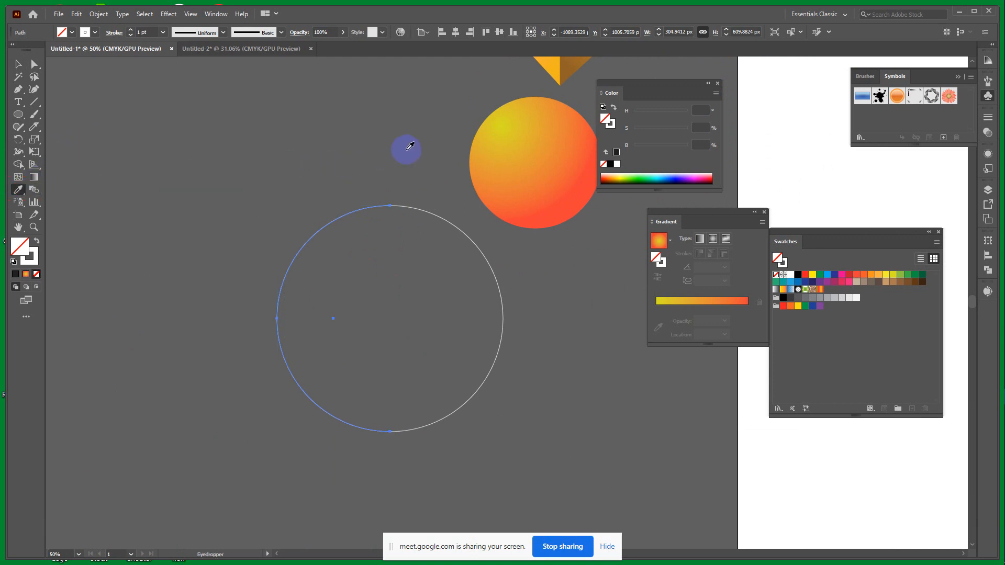
shift+click(502, 111)
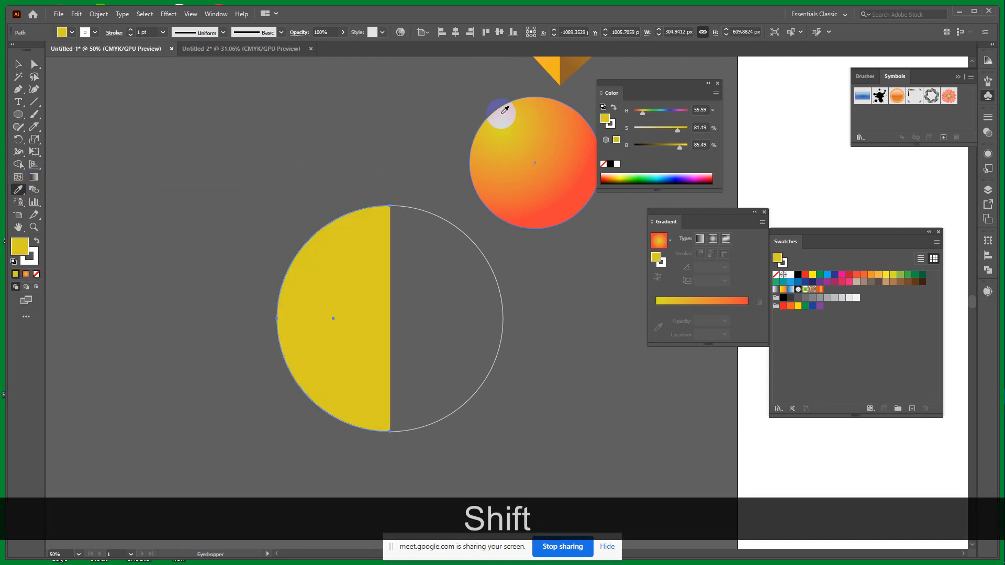
Step: Swap the left arc's fill and stroke so the yellow becomes its stroke, remove its fill, and deselect it
click(29, 257)
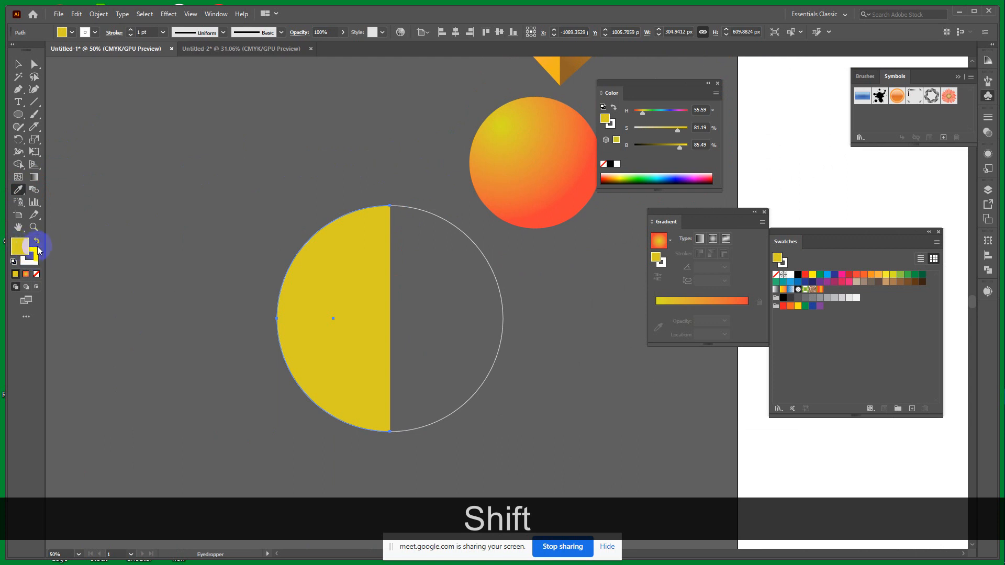
click(36, 242)
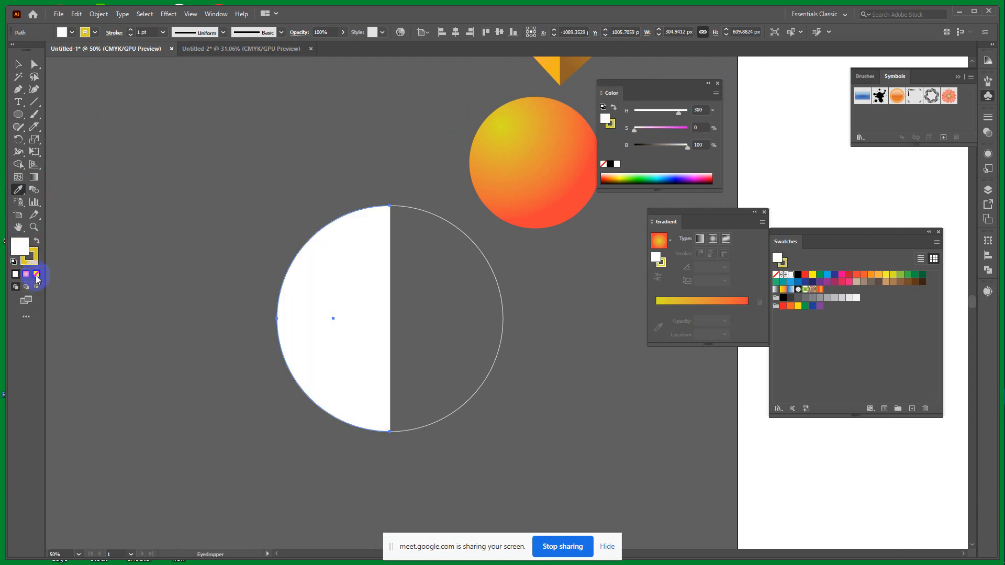
click(36, 274)
click(18, 63)
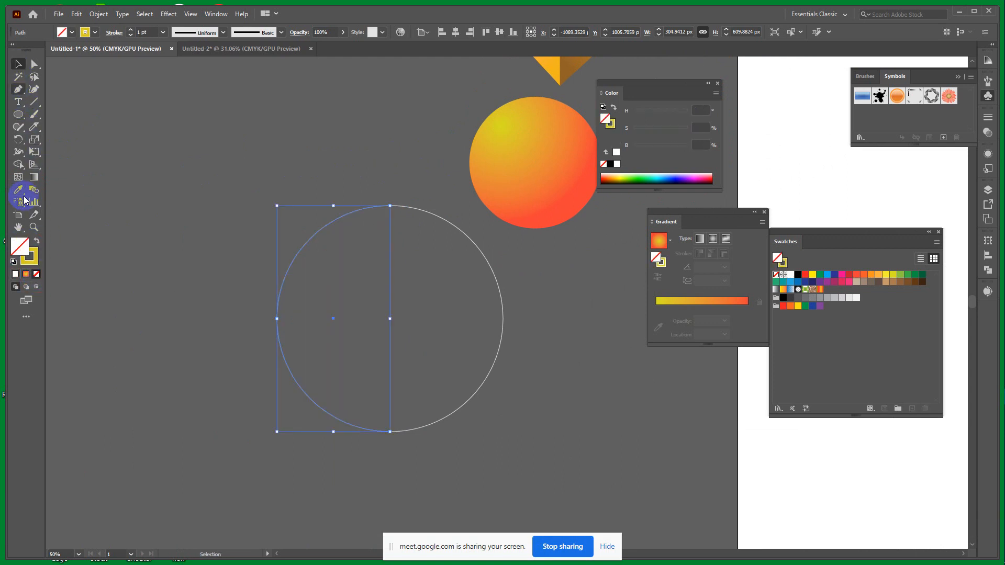
click(29, 256)
click(110, 233)
Step: Select the right half arc, sample only the orange-red from the gradient ball's edge as its stroke color, and deselect
click(447, 322)
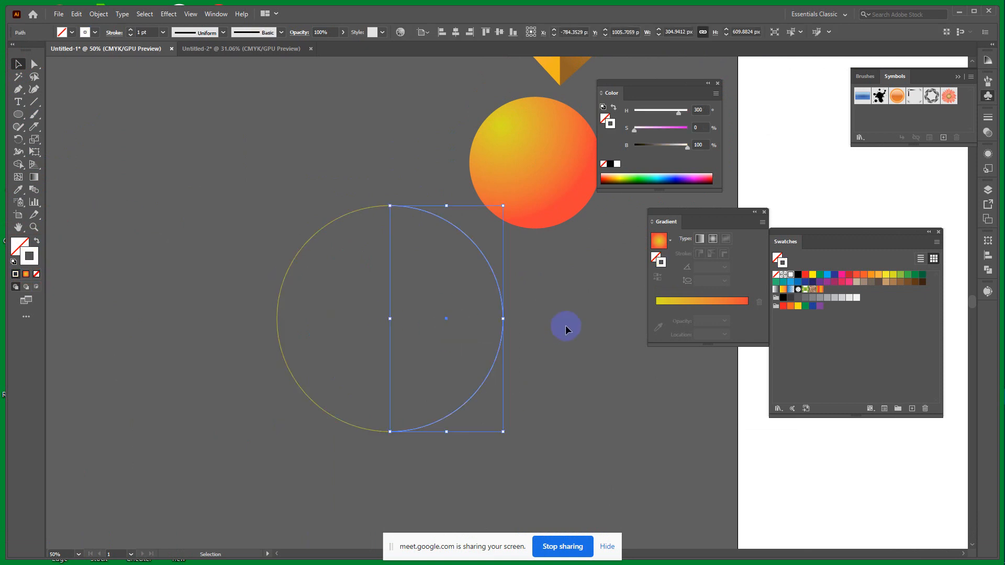
key(shift)
click(17, 188)
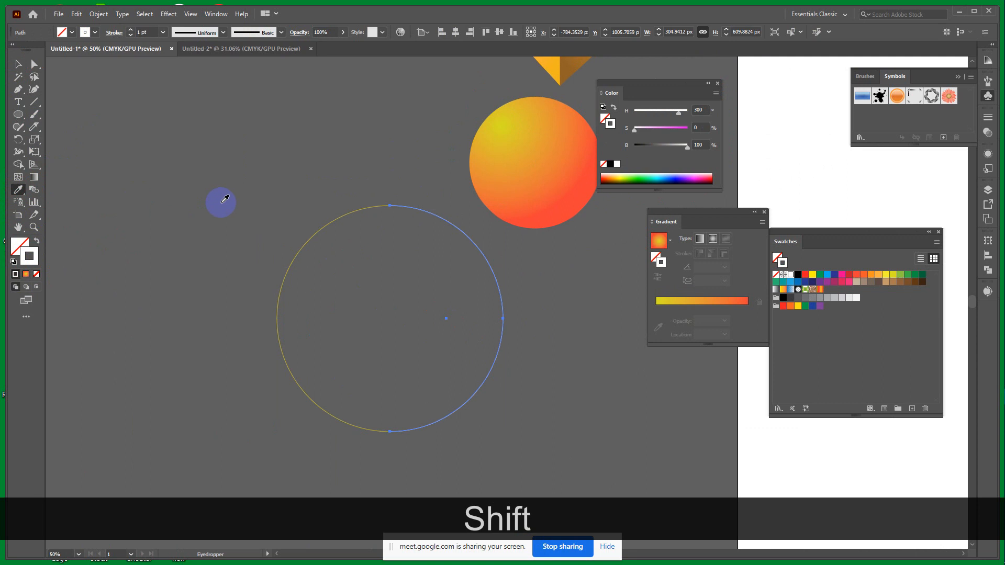
shift+click(570, 199)
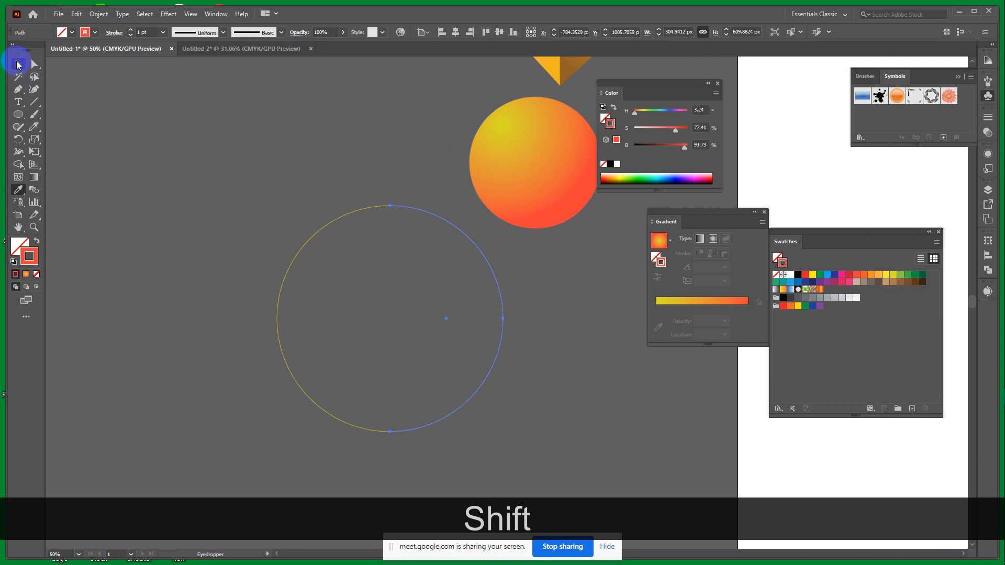
click(19, 64)
click(209, 210)
Step: Select both half arcs, shrink them into a small ring over the gradient ball, and group them
click(456, 330)
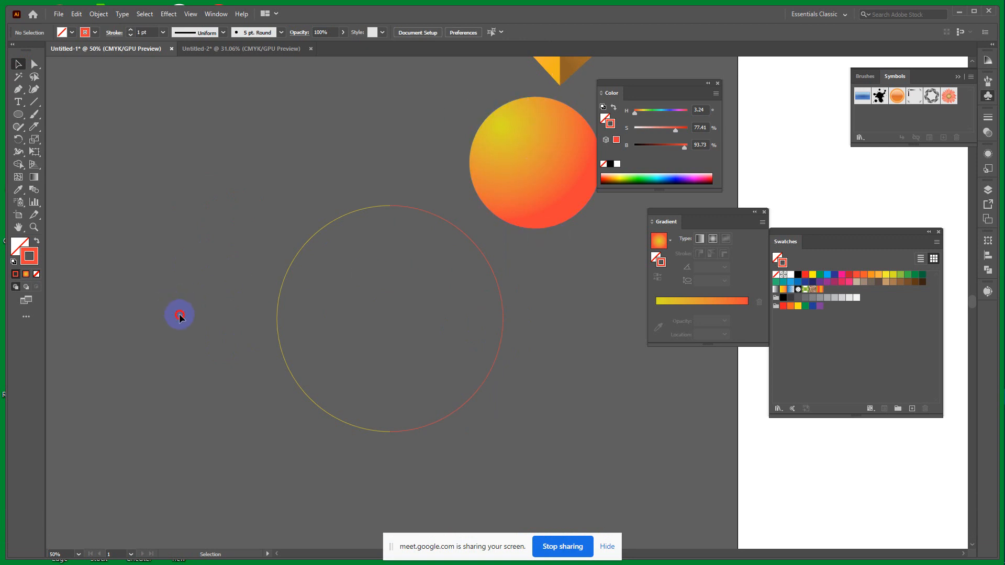
drag(532, 404, 532, 404)
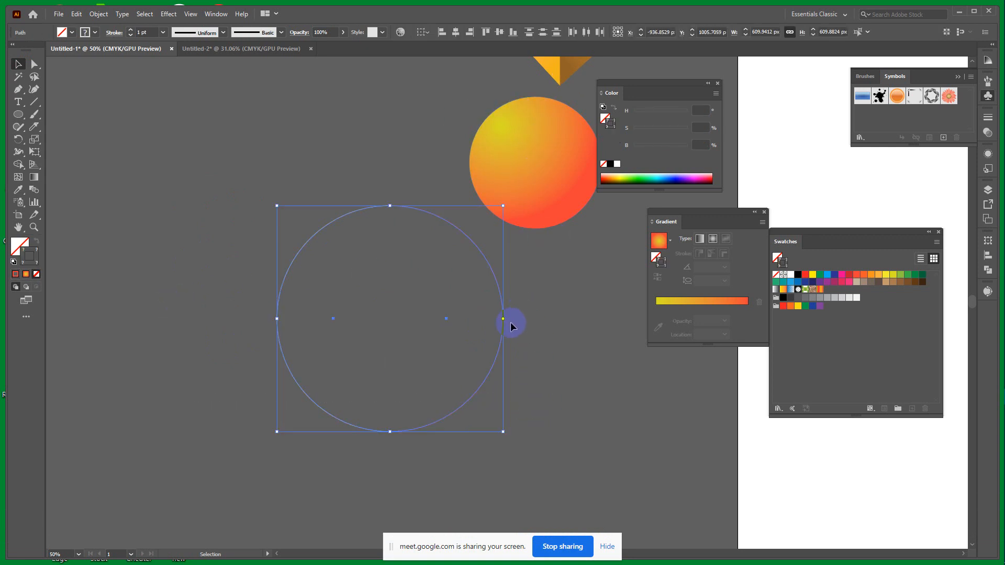
drag(503, 317, 493, 130)
key(ctrl+shift+alt+g)
Step: Center the small ring horizontally and vertically on the gradient ball, using the ball as the key object
click(554, 332)
click(541, 130)
click(455, 32)
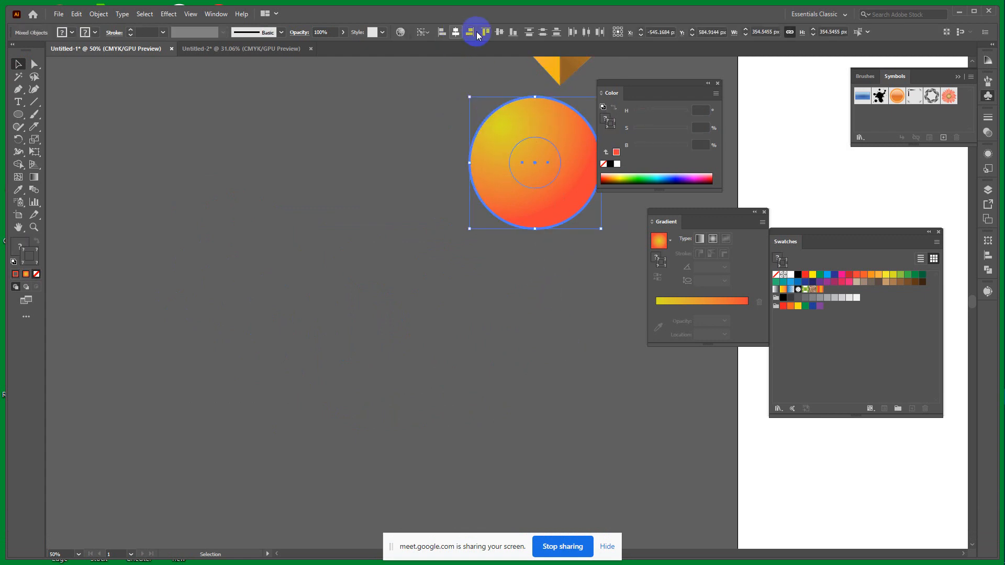
click(498, 31)
Step: Move the ball and ring together into the empty pasteboard area, scale both up proportionally to about double size, and deselect
drag(563, 141, 411, 262)
drag(448, 285, 531, 293)
click(601, 340)
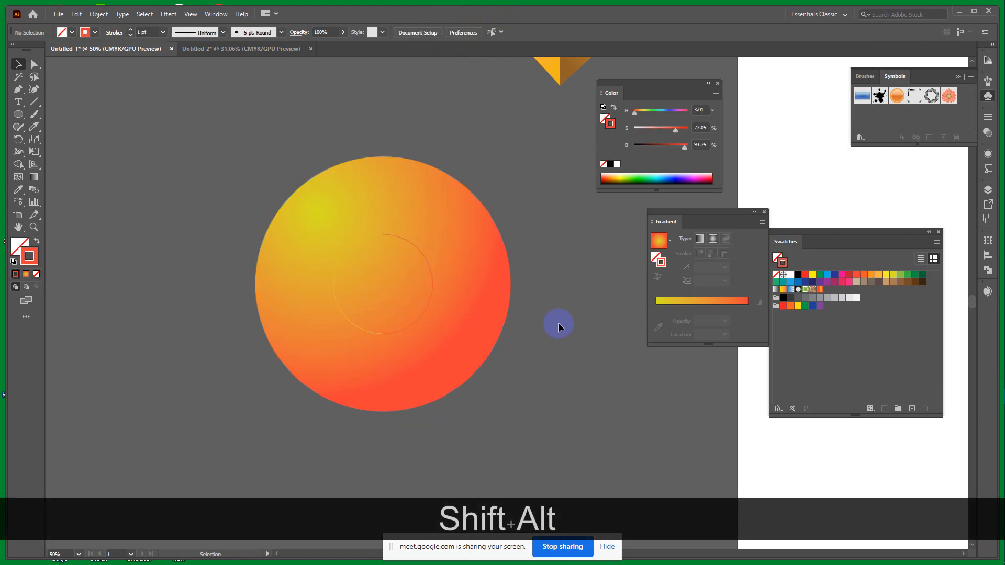
Step: Enlarge the ring proportionally from its center to about 360 px across, and deselect it
click(420, 319)
drag(430, 284, 448, 287)
click(598, 384)
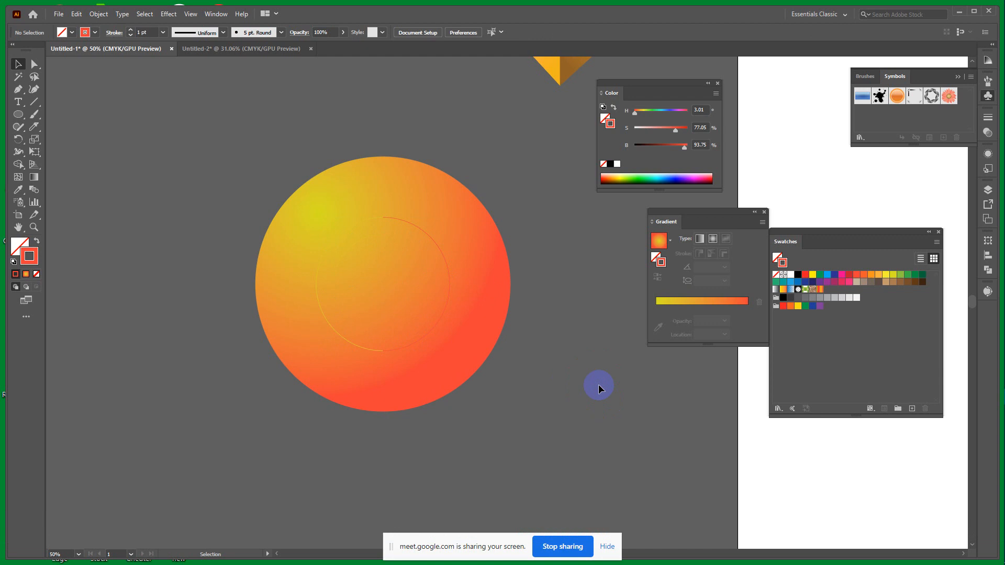
Step: Copy the ring in front, shrink the copy about its center, and rotate it so its red half faces left
scroll(598, 384, down, 3)
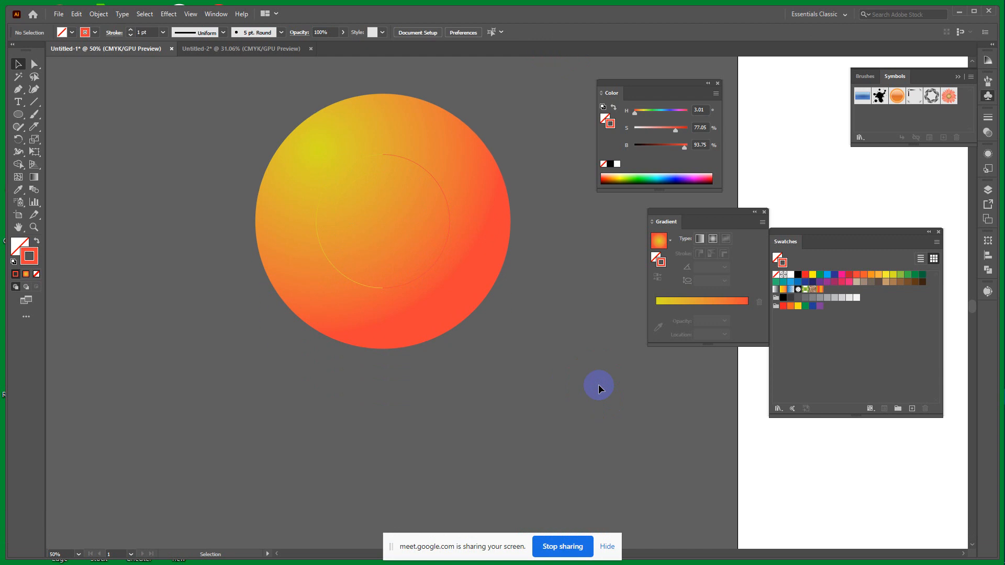
click(442, 258)
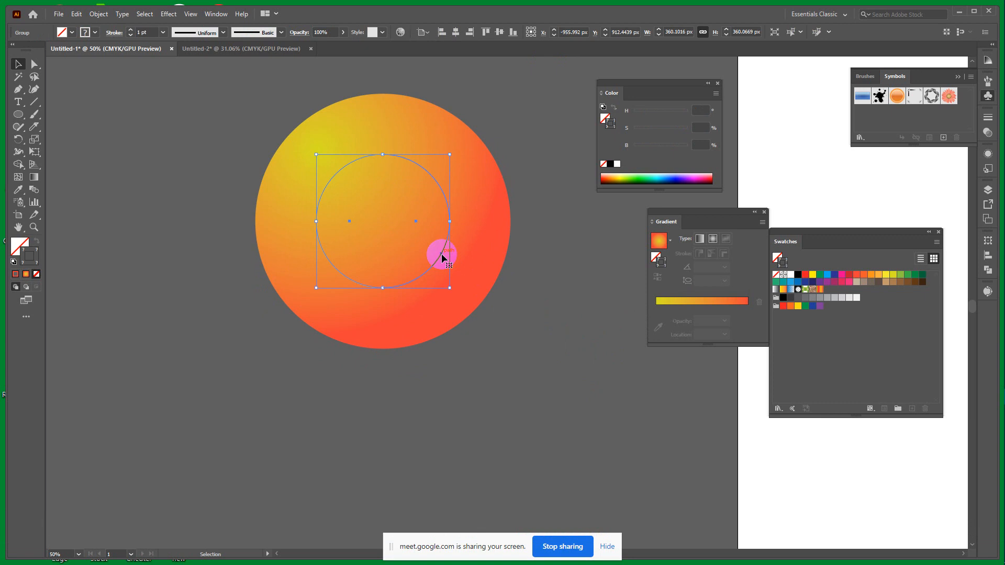
key(ctrl+c)
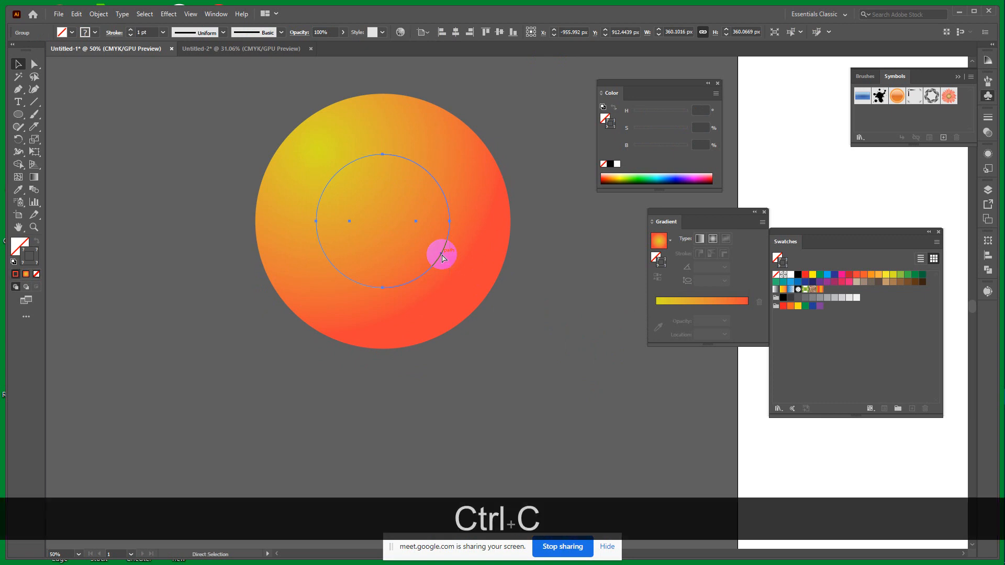
key(ctrl+f)
drag(448, 288, 424, 264)
drag(430, 269, 409, 147)
click(539, 337)
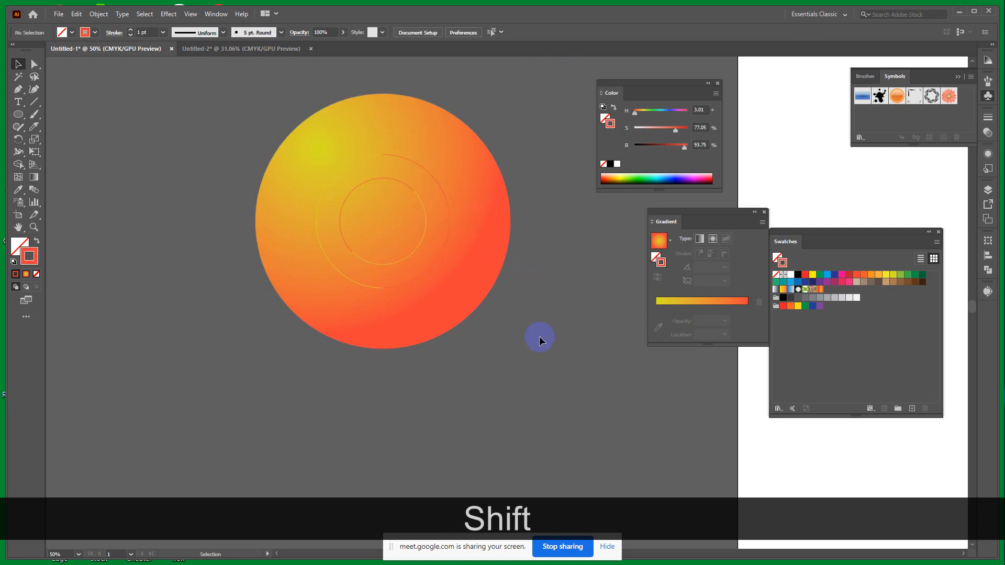
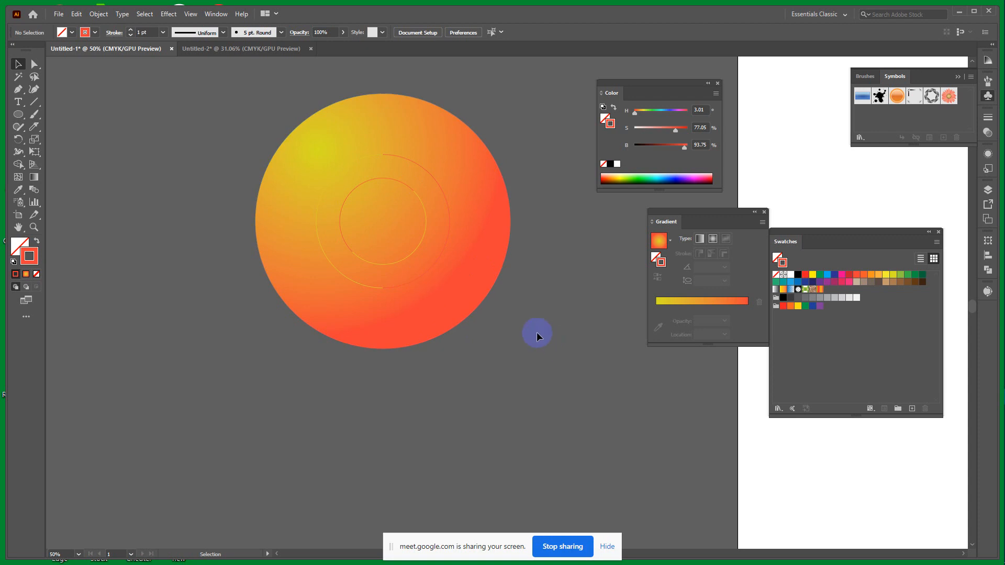
Step: Draw a narrow vertical rectangle about 10 by 102 px on the artboard beside the pencil, with an orange-red fill and no stroke
key(space)
drag(590, 336, 240, 332)
drag(448, 320, 246, 318)
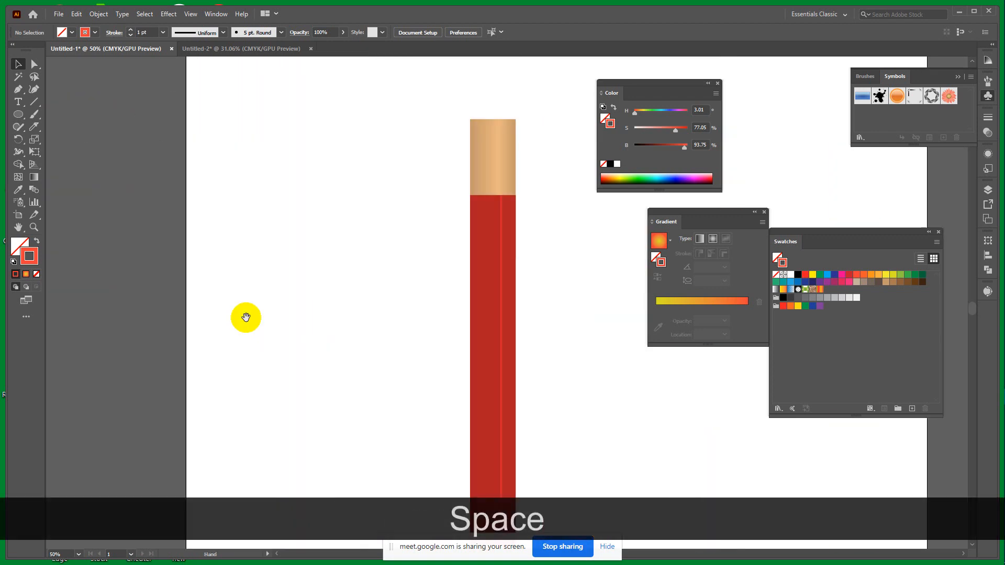
drag(412, 330, 399, 366)
drag(401, 324, 466, 356)
drag(20, 116, 67, 112)
drag(299, 127, 300, 165)
click(37, 240)
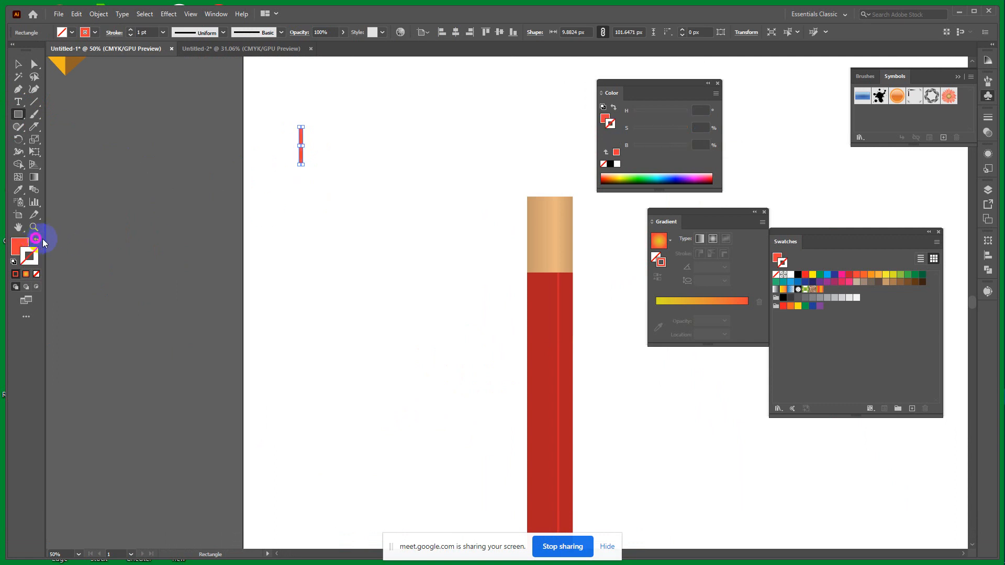
Step: Duplicate the narrow orange-red rectangle sideways so the copy sits flush against the original, and deselect
click(18, 65)
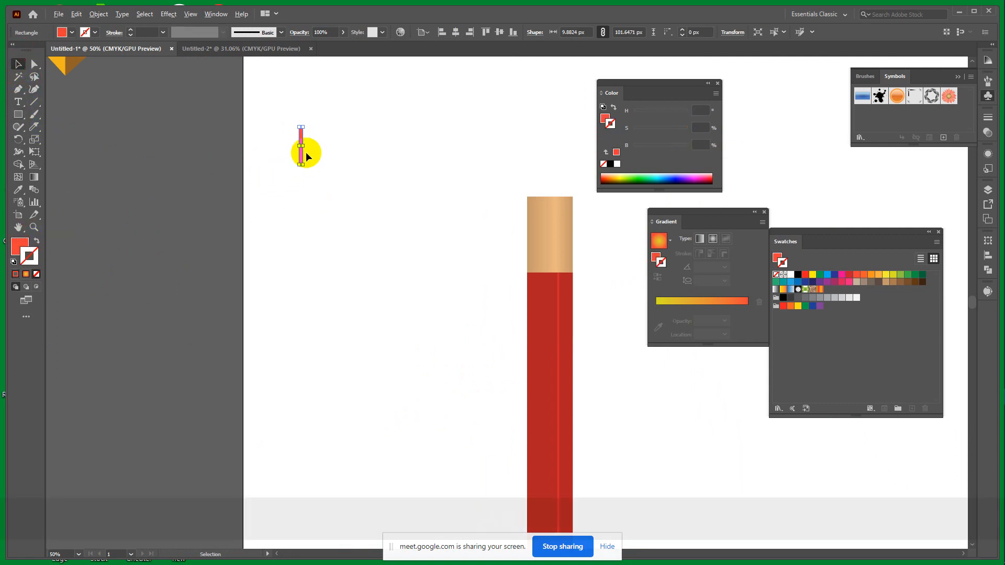
mouse_move(300, 151)
mouse_down()
mouse_move(314, 156)
mouse_move(301, 148)
mouse_up()
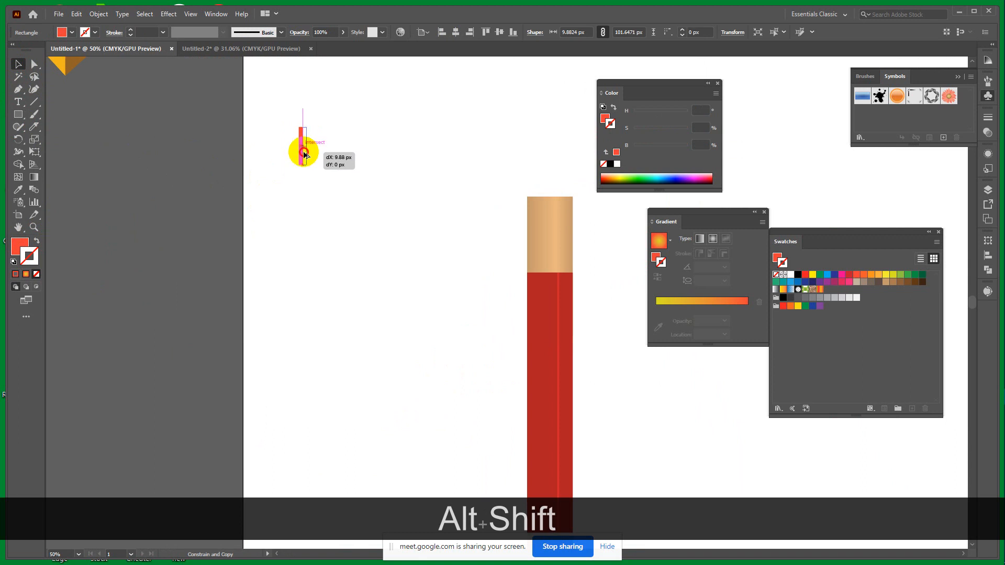
click(342, 209)
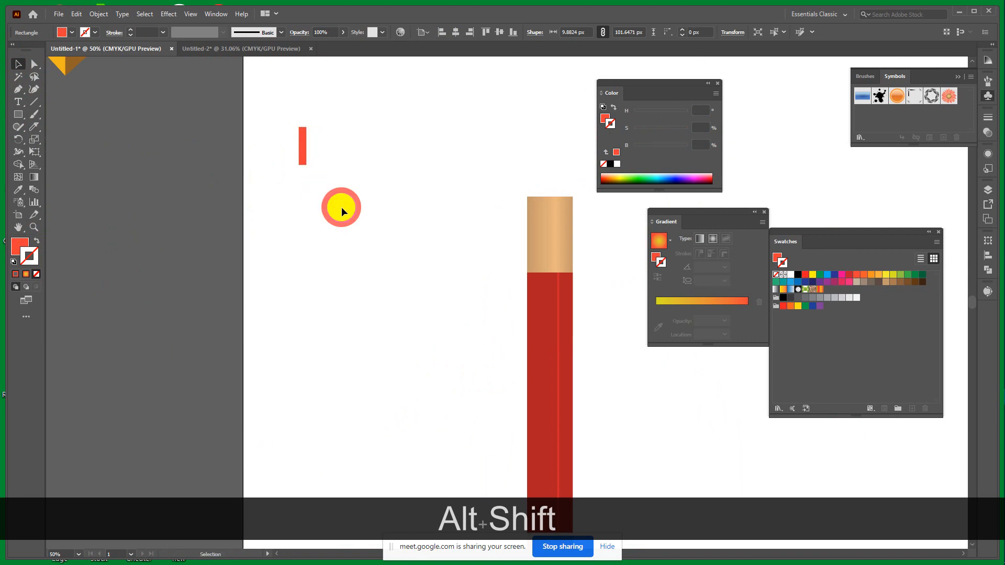
Step: Select the pencil's tan end piece and remove the middle color stop from its linear gradient
click(534, 237)
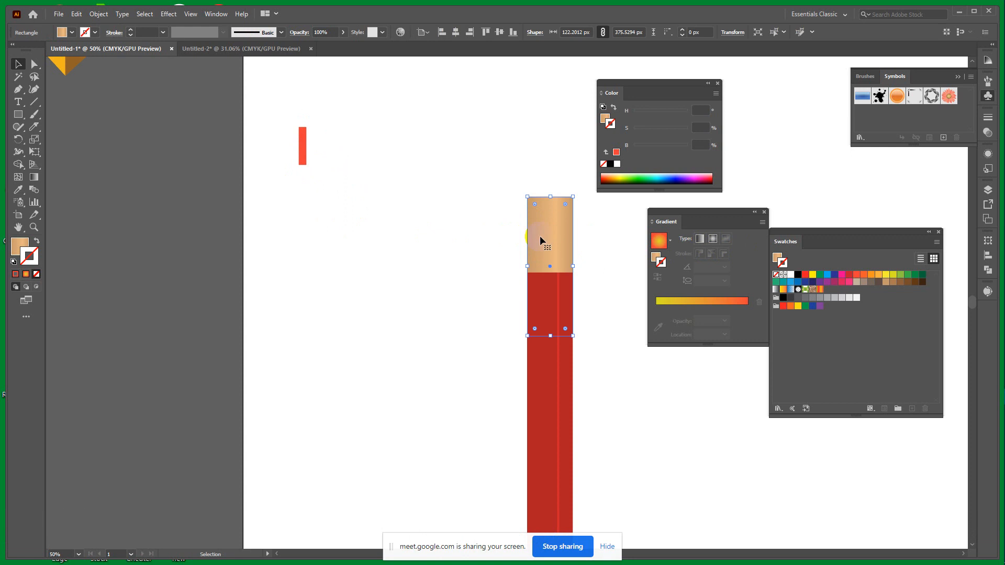
click(551, 217)
click(26, 274)
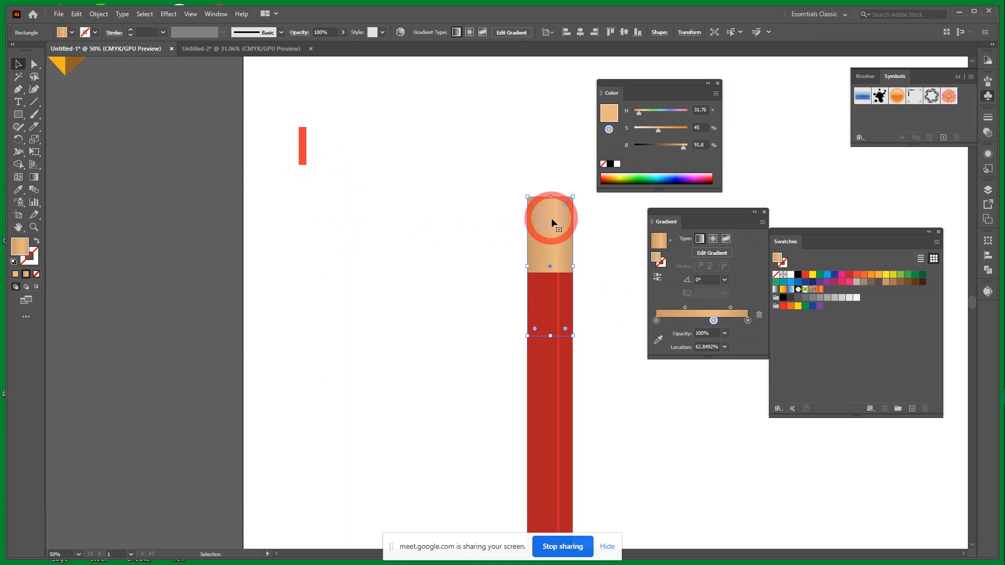
click(712, 321)
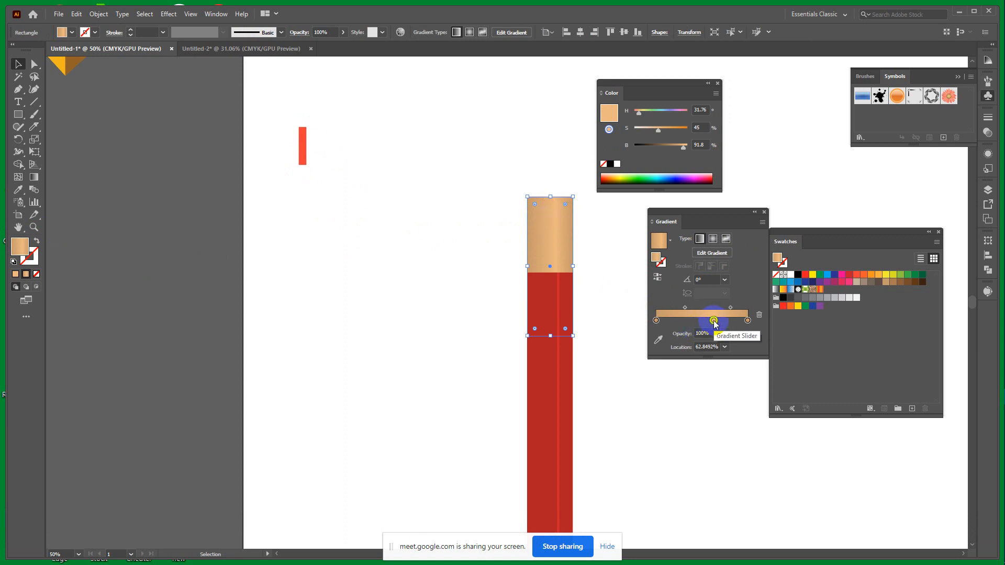
drag(713, 320, 713, 334)
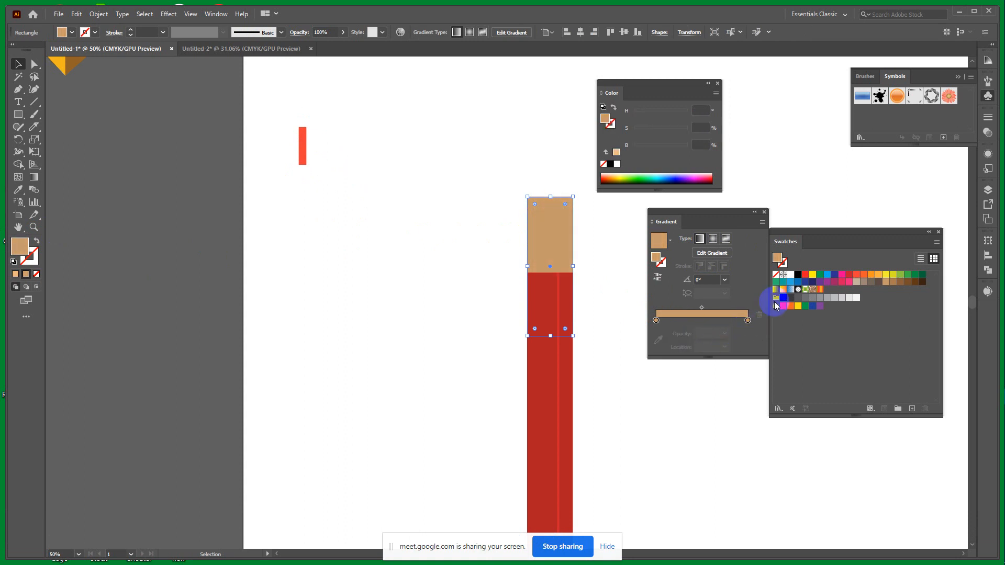
Step: Apply the yellow-to-orange-red gradient swatch to the pencil's end piece, try a solid yellow fill, and restore the gradient with a yellow stop near its start
click(784, 290)
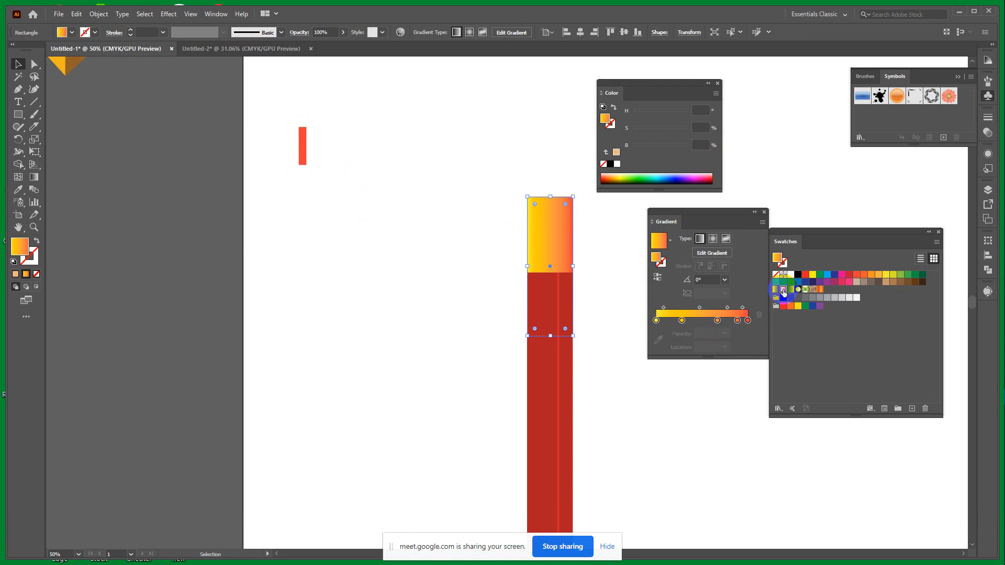
click(631, 391)
click(555, 244)
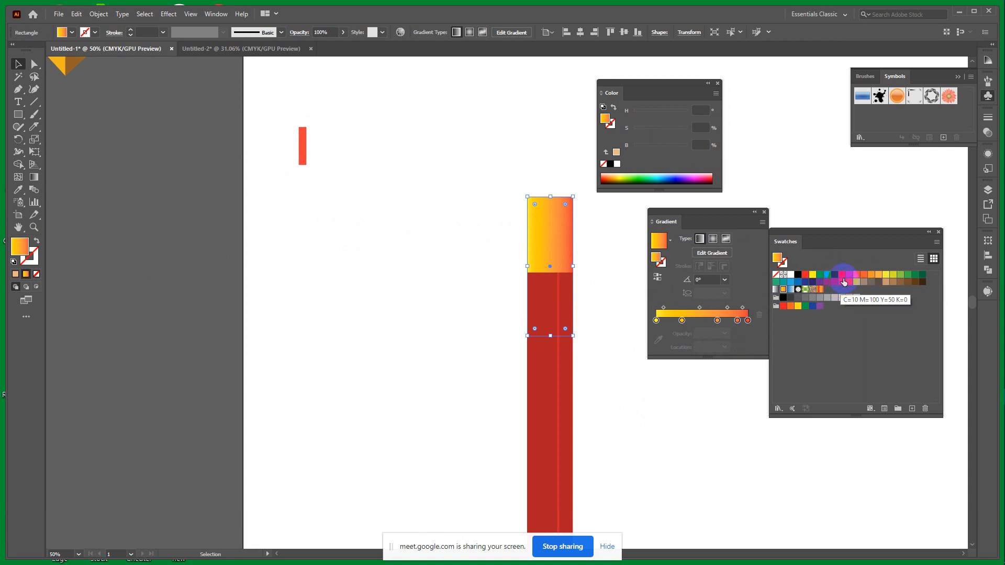
click(886, 274)
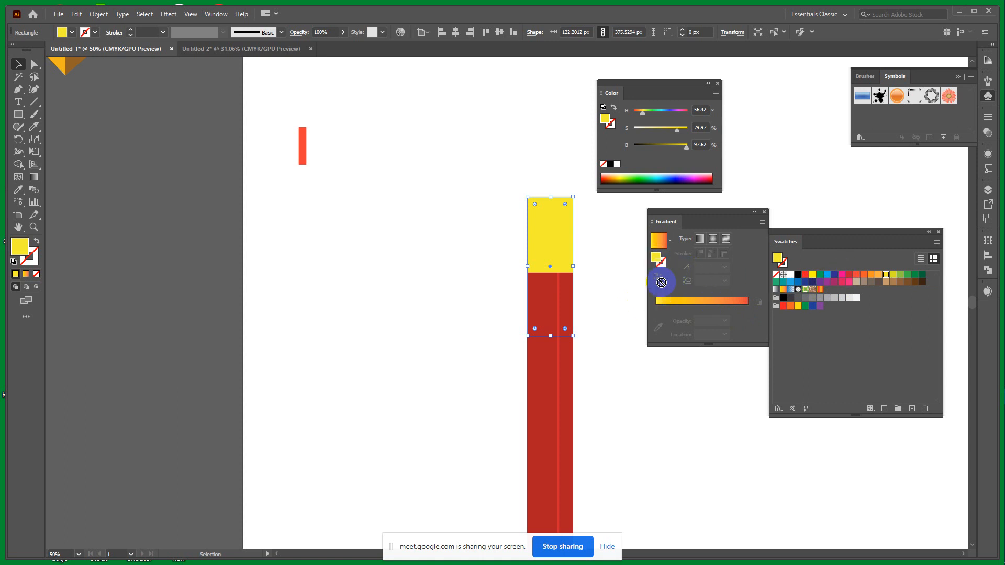
click(662, 304)
click(657, 306)
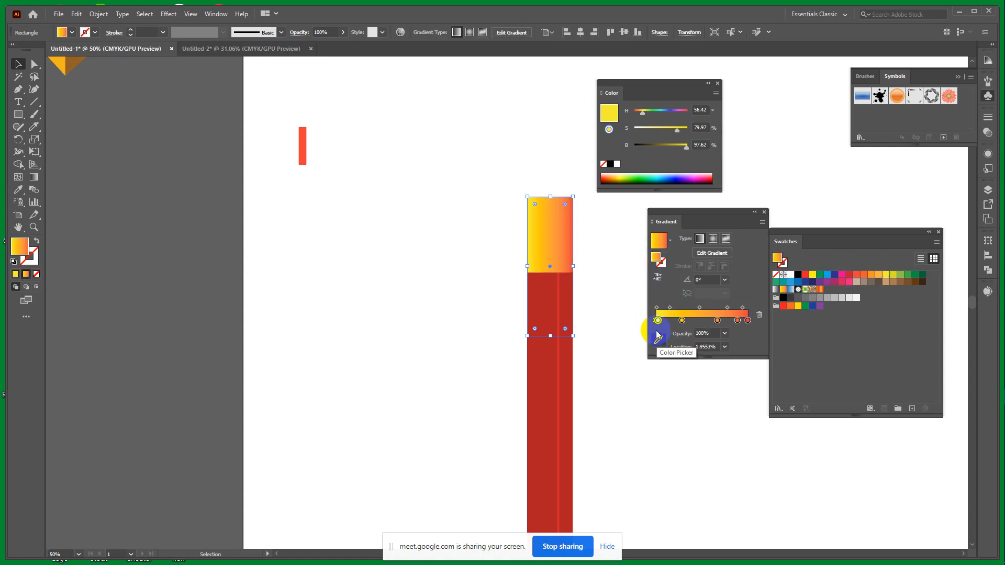
Step: Remove the extra color stops from the end piece's gradient, keeping only yellow and orange-red, and set the midpoint location to 50%
drag(720, 322, 734, 340)
drag(661, 320, 564, 240)
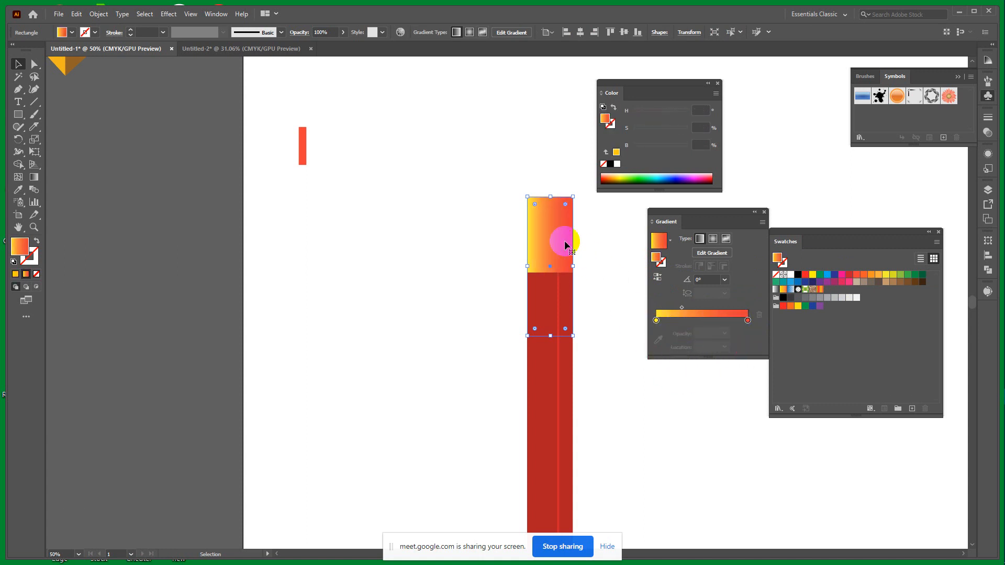
click(683, 306)
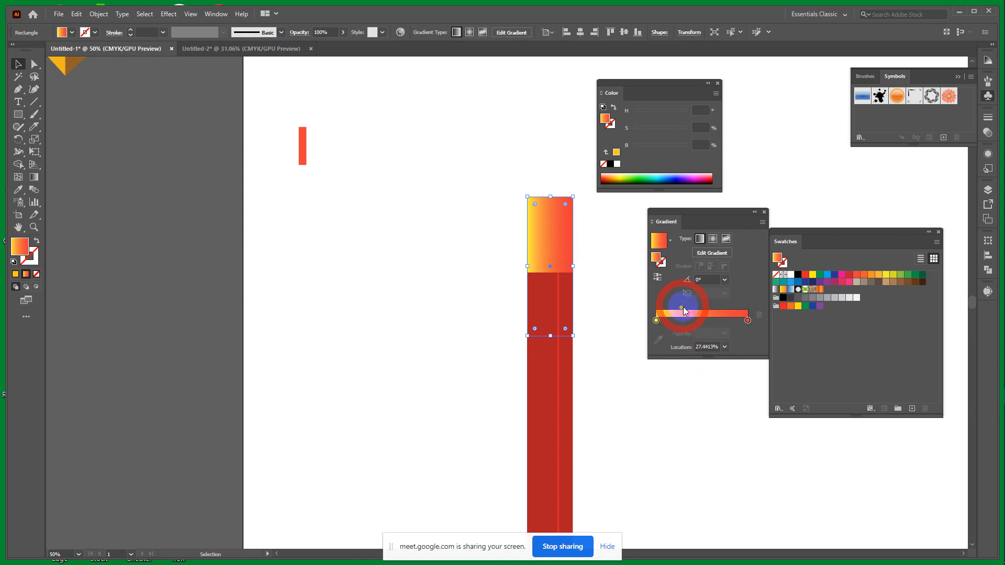
click(726, 347)
click(739, 416)
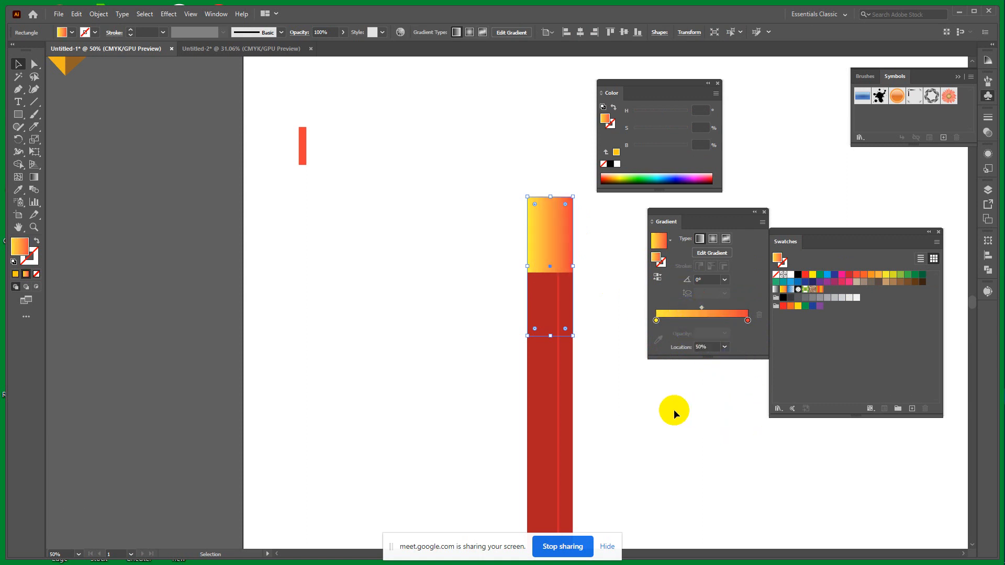
Step: Try diagonal, vertical and wide near-horizontal directions for the end piece's gradient with the Gradient tool
click(657, 410)
click(557, 247)
click(38, 178)
mouse_move(525, 187)
mouse_down()
mouse_move(556, 218)
mouse_move(600, 309)
mouse_up()
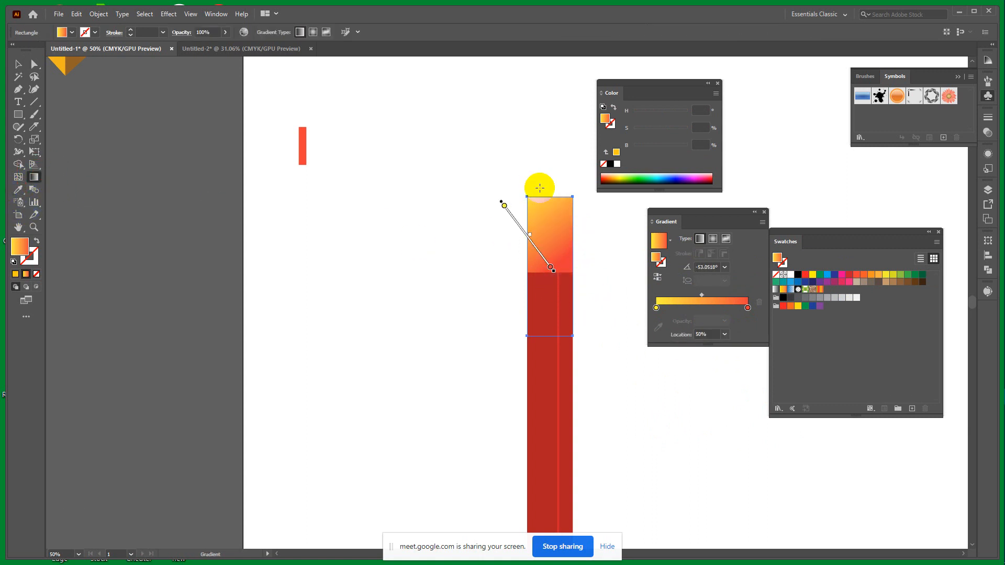
mouse_move(555, 171)
mouse_down()
mouse_move(562, 302)
mouse_move(553, 292)
mouse_up()
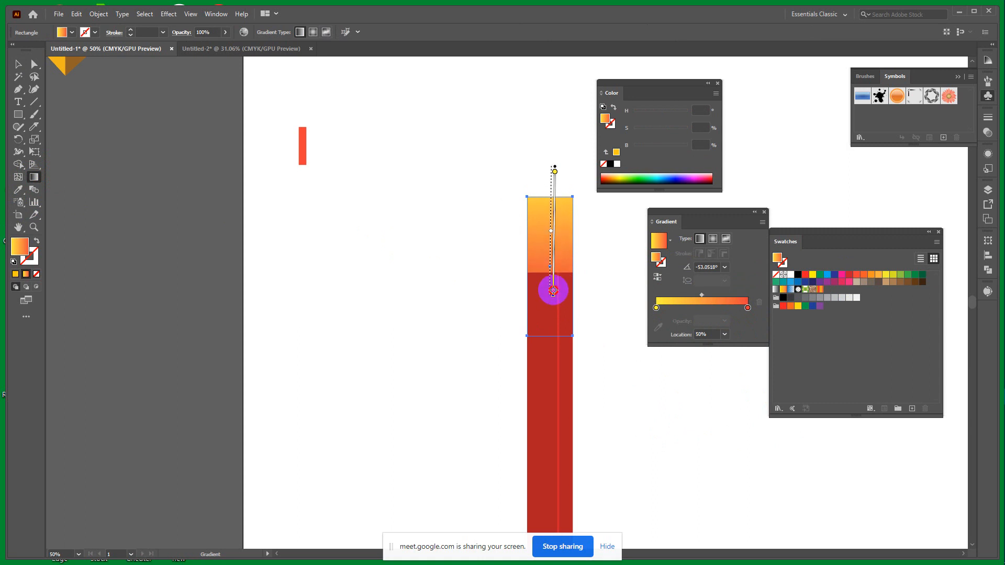
mouse_move(468, 232)
mouse_down()
mouse_move(631, 246)
mouse_move(607, 240)
mouse_up()
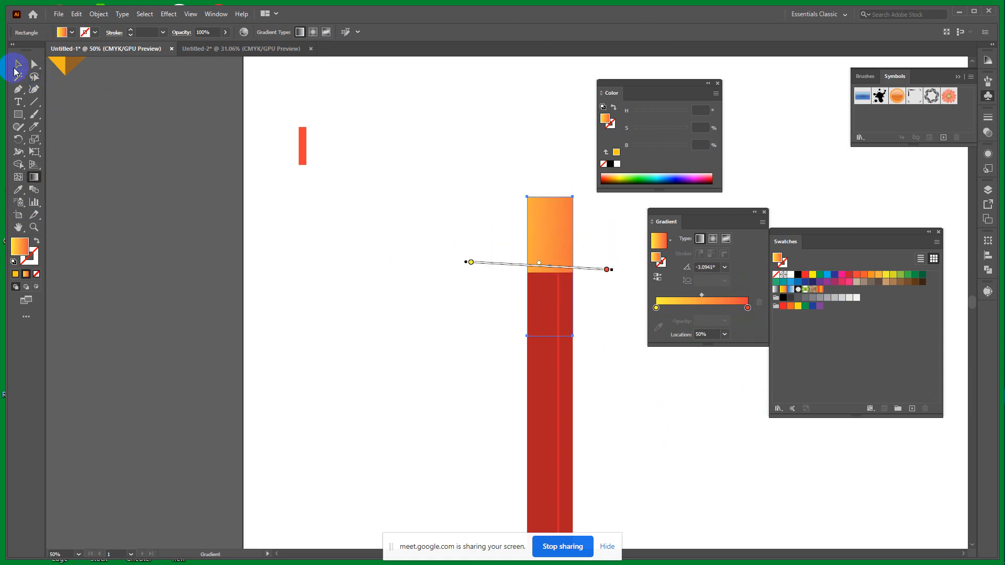
click(16, 67)
click(356, 331)
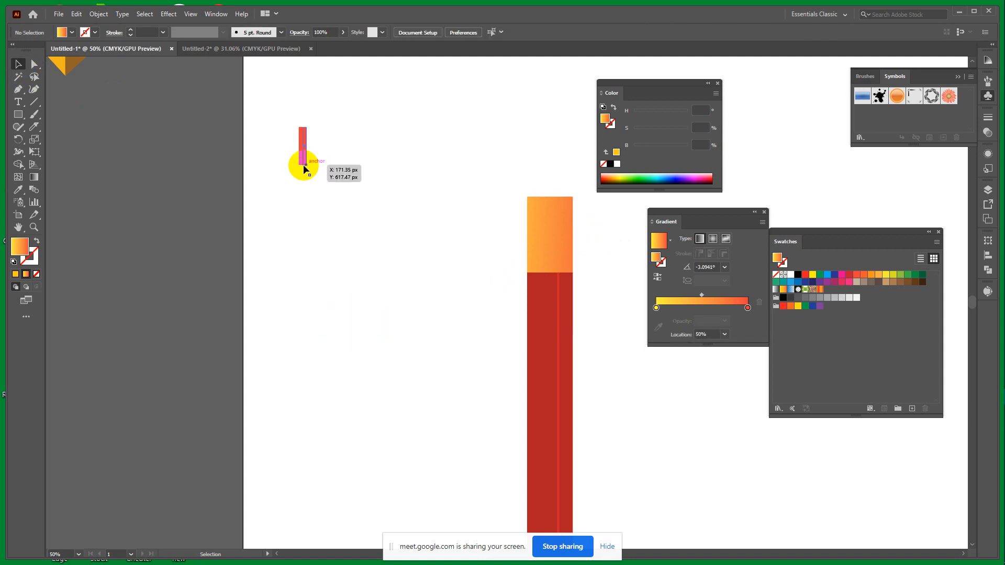
click(553, 231)
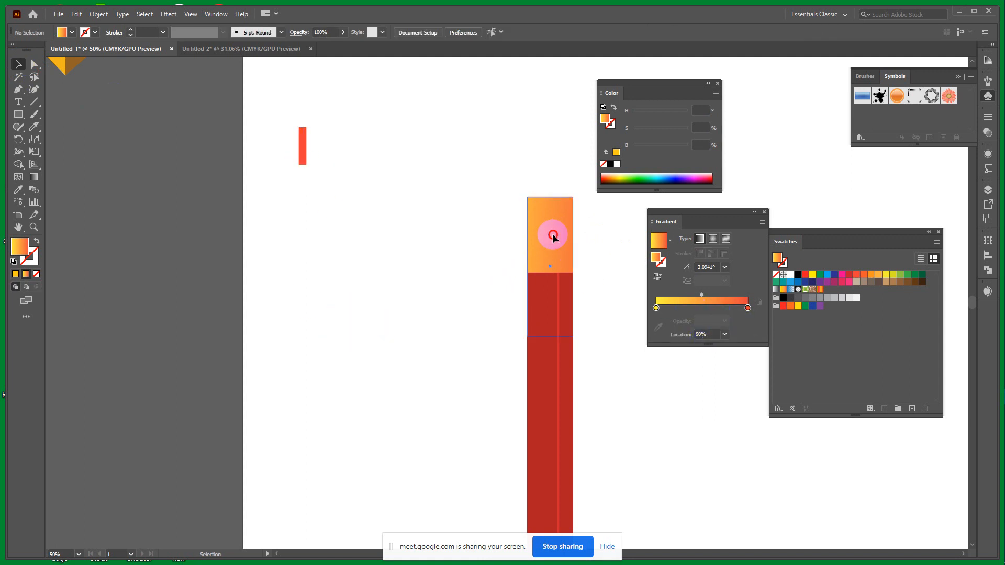
click(344, 235)
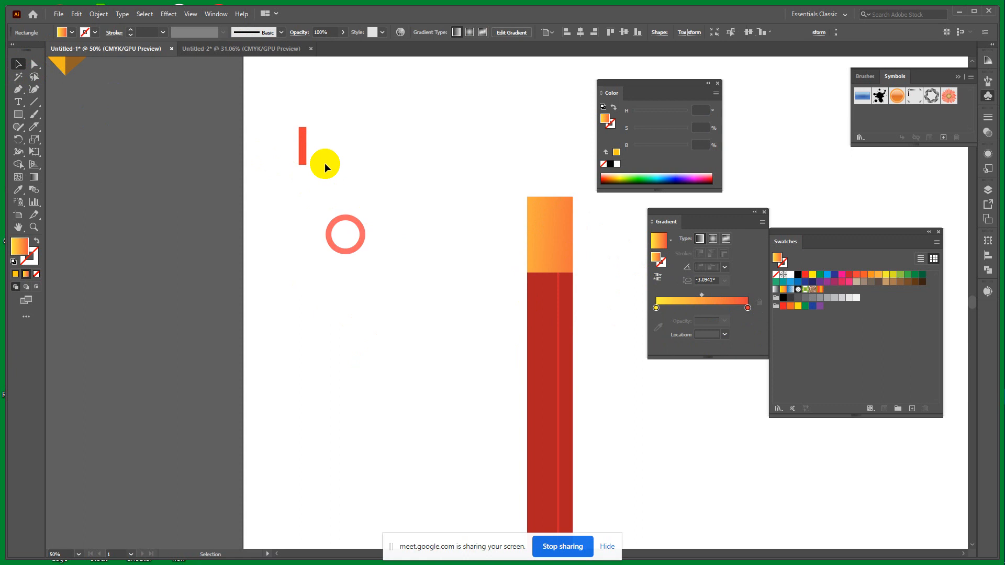
Step: Redraw the end piece's gradient almost horizontally from just outside its left edge to near its right edge, and deselect
click(300, 149)
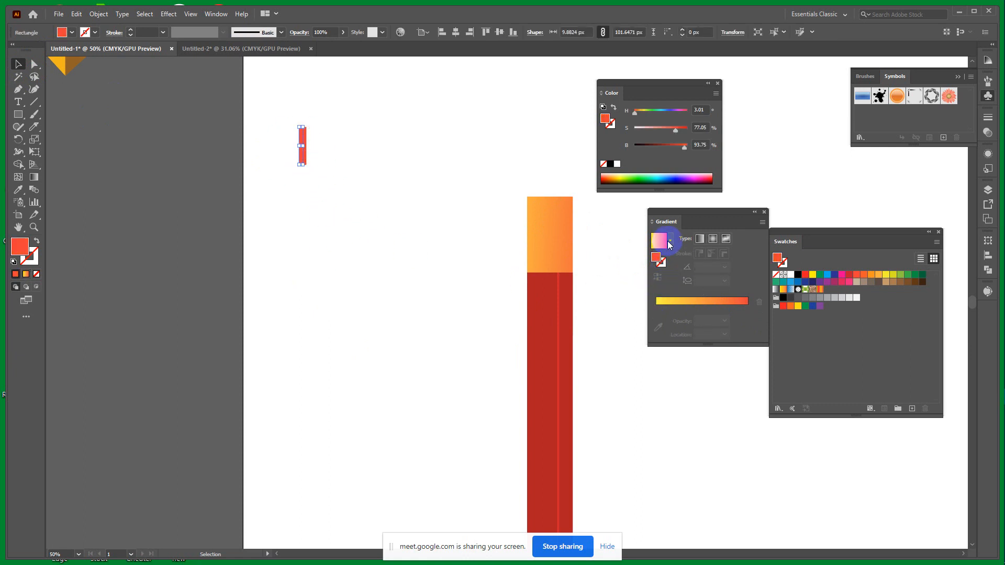
key(ctrl+equal)
key(ctrl+equal)
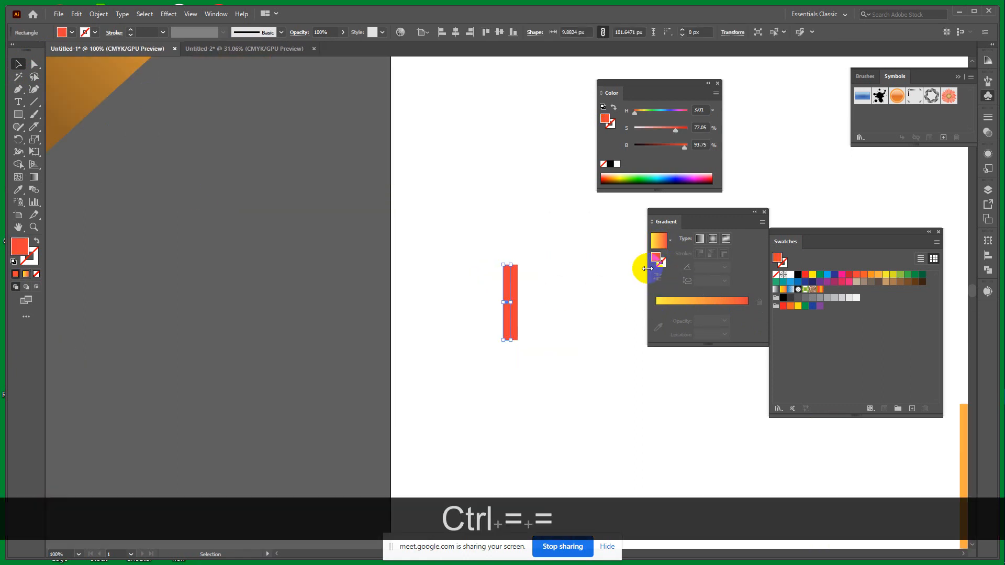
key(space)
drag(563, 392, 395, 278)
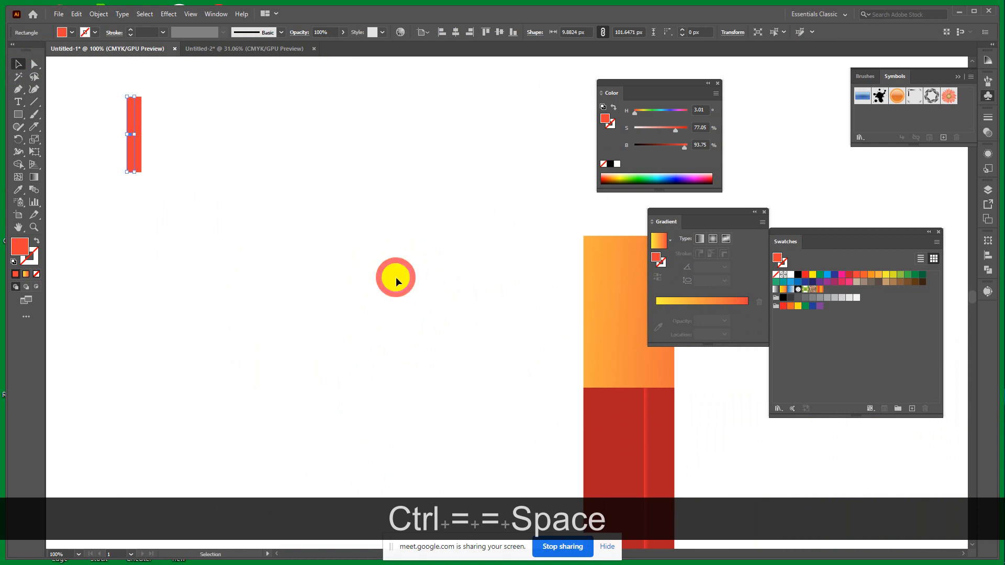
click(591, 336)
key(space)
drag(590, 335, 429, 255)
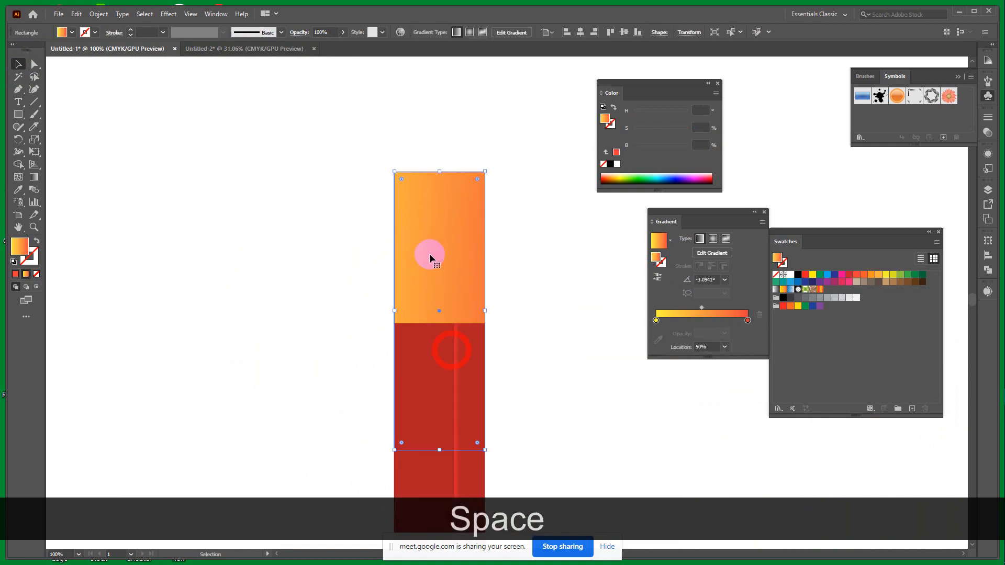
click(37, 176)
mouse_move(371, 210)
mouse_down()
mouse_move(451, 233)
mouse_move(476, 231)
mouse_move(472, 208)
mouse_up()
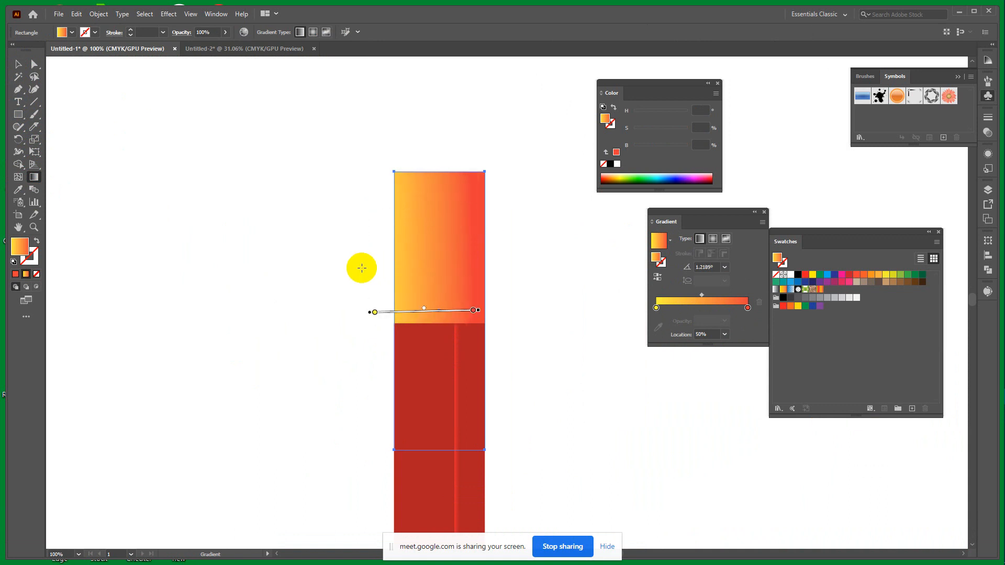
click(18, 64)
click(197, 229)
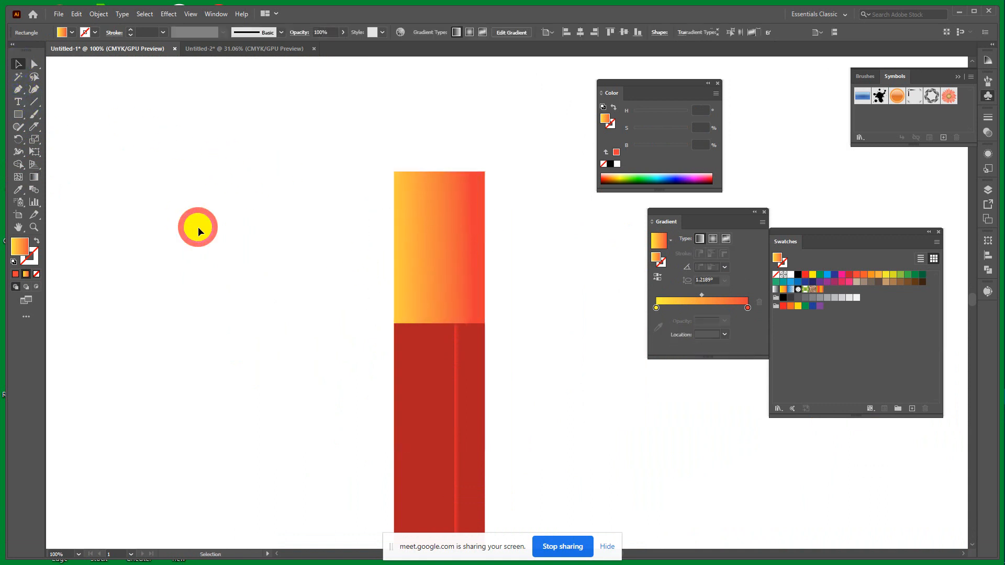
Step: Move the pair of narrow orange-red strips to just above and left of the pencil's end piece
key(ctrl+minus)
key(ctrl+minus)
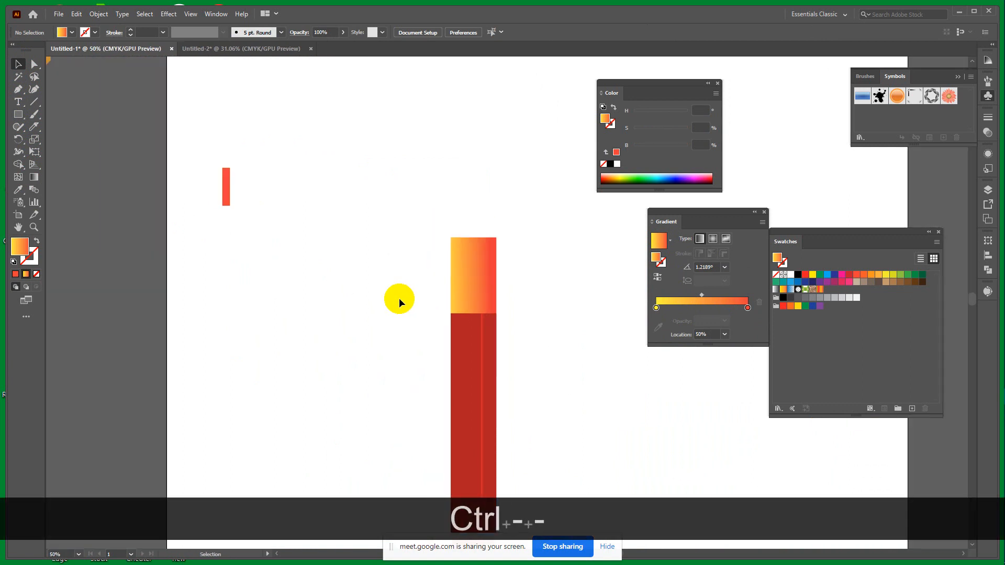
click(225, 199)
drag(225, 200, 404, 195)
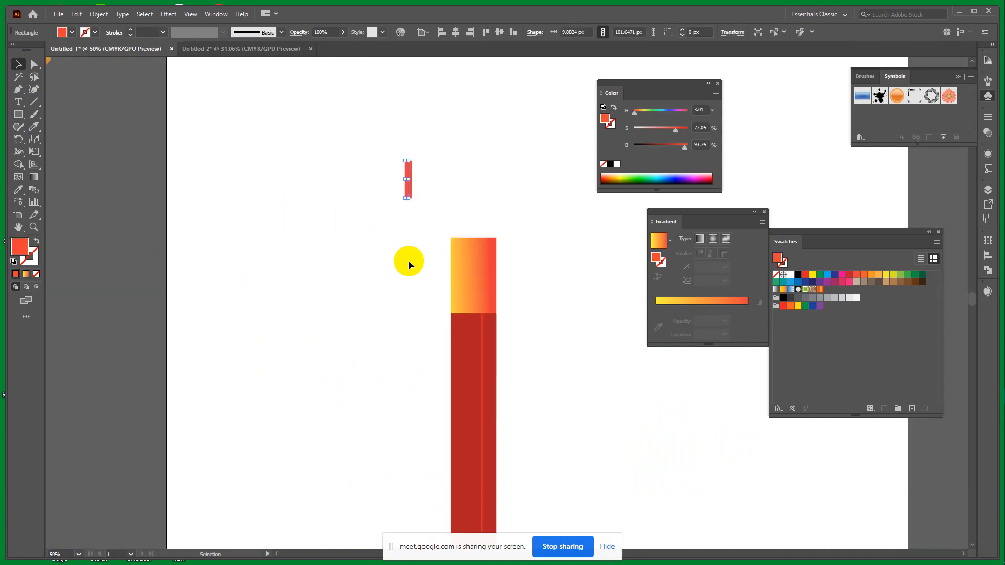
Step: Try to sample the end piece's fill onto the left strip, and return both strips to a solid orange-red fill
key(i)
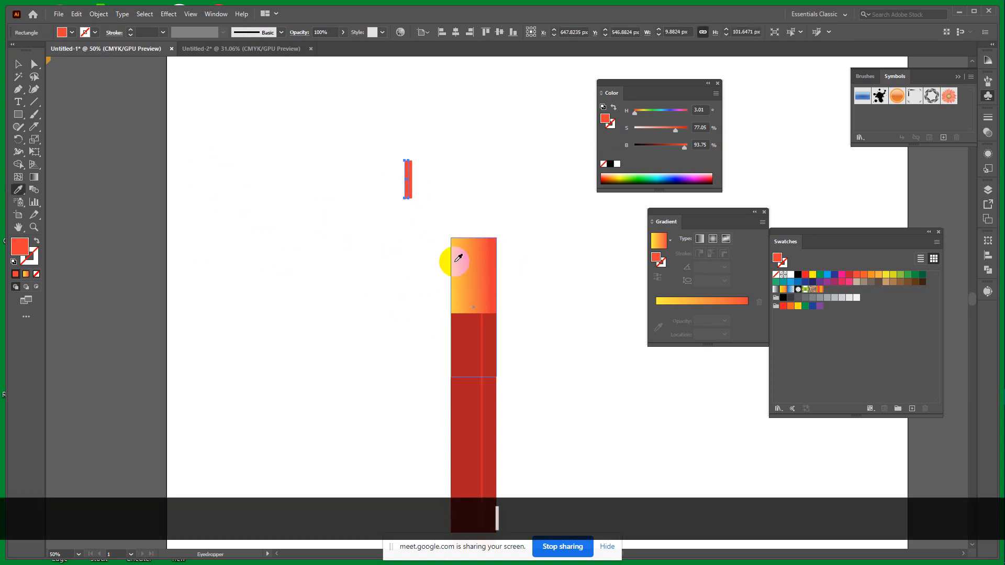
key(shift)
shift+click(456, 256)
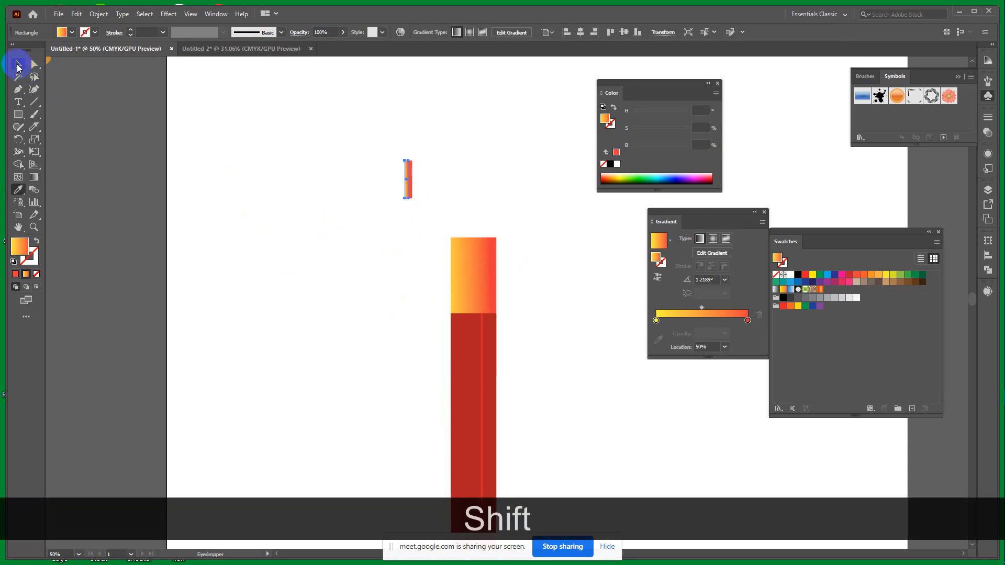
click(19, 64)
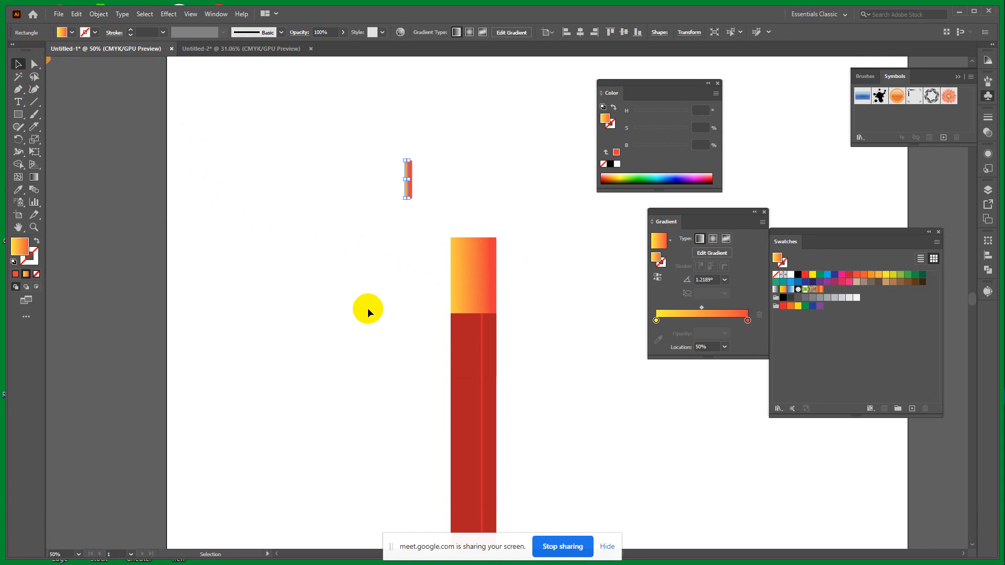
drag(369, 153, 440, 200)
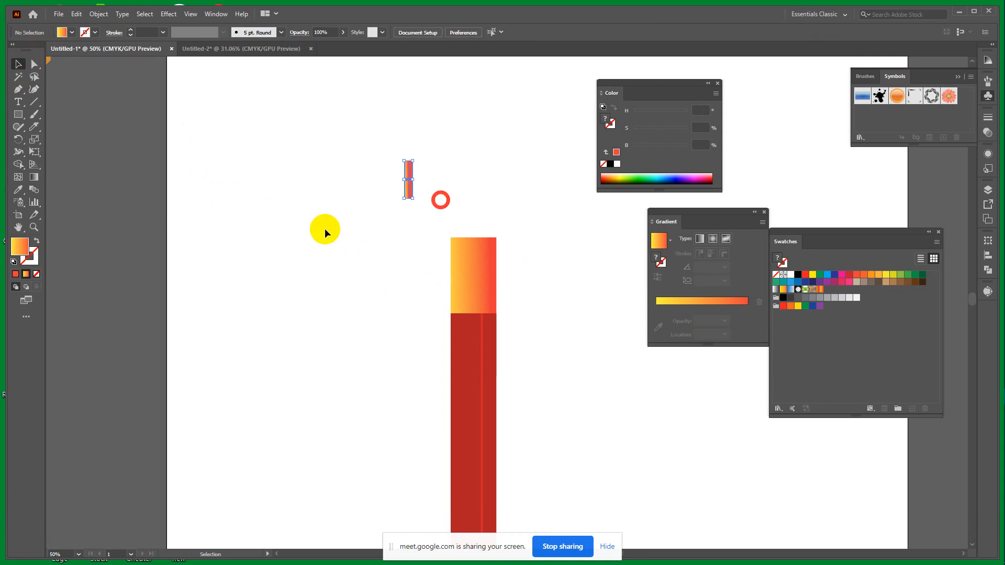
click(15, 274)
click(253, 332)
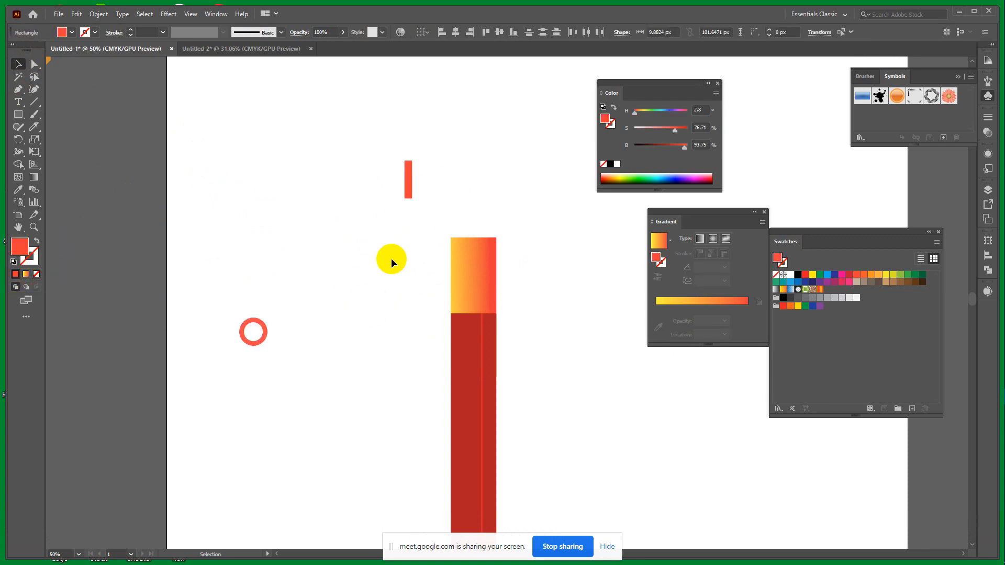
Step: Fill the left strip with the light orange sampled from the left side of the end piece's gradient, and deselect
click(407, 183)
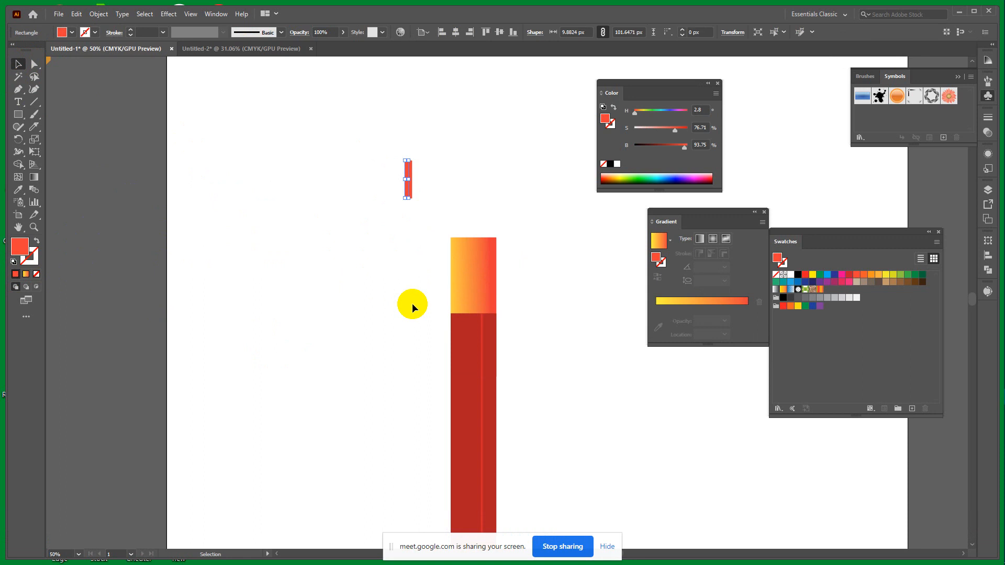
click(20, 190)
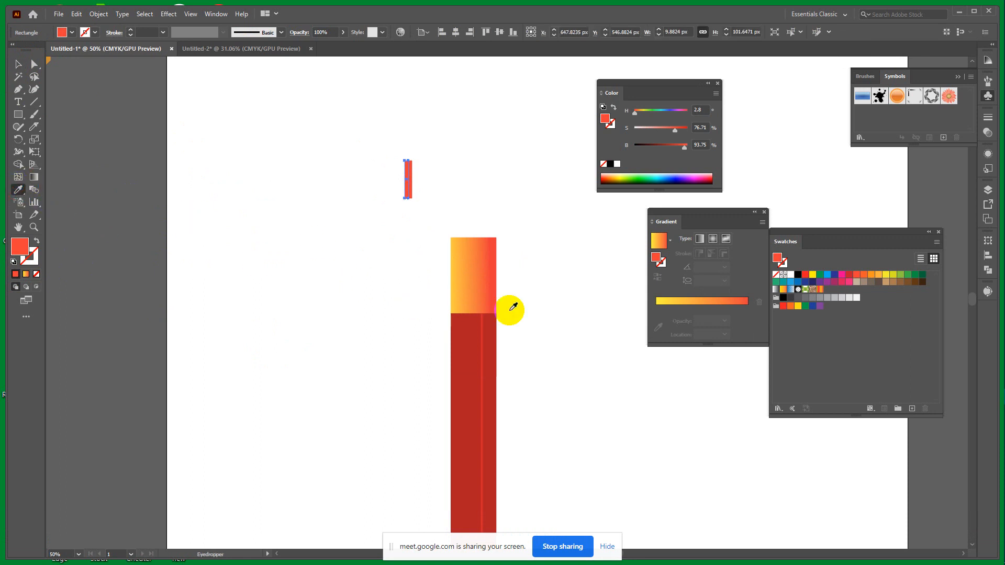
shift+click(458, 250)
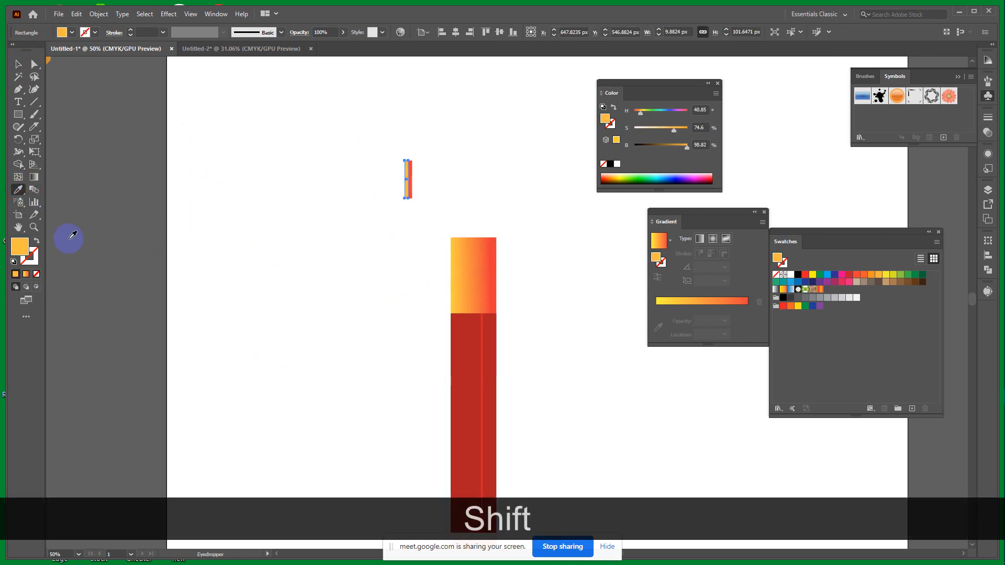
click(18, 64)
click(288, 255)
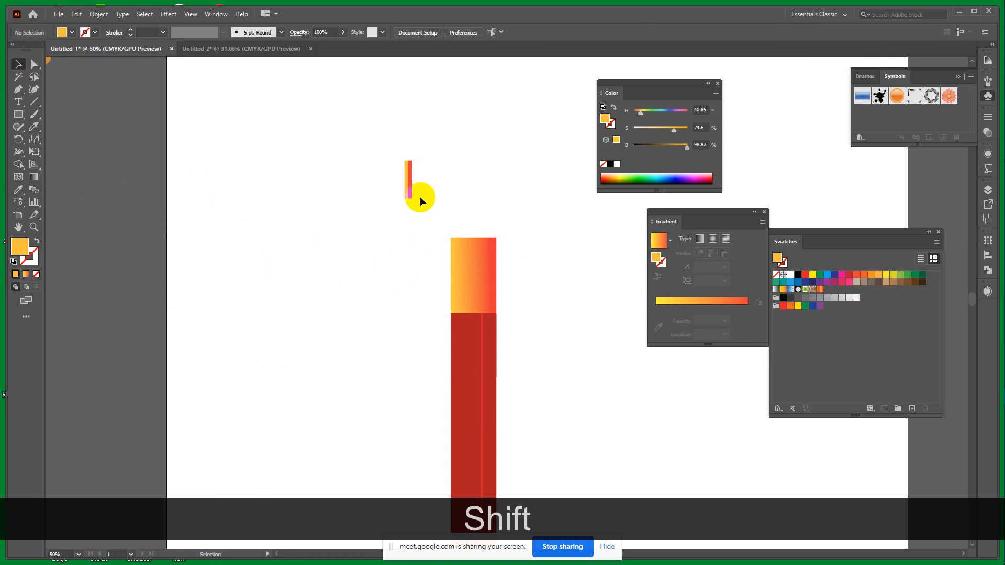
Step: Fill the right strip with the red sampled from the end piece's gradient
click(411, 192)
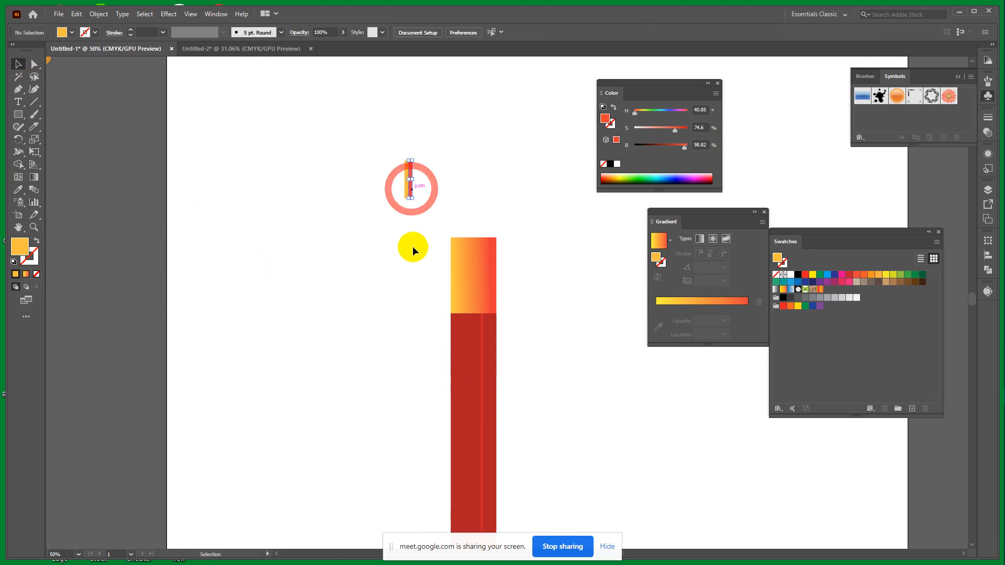
click(27, 190)
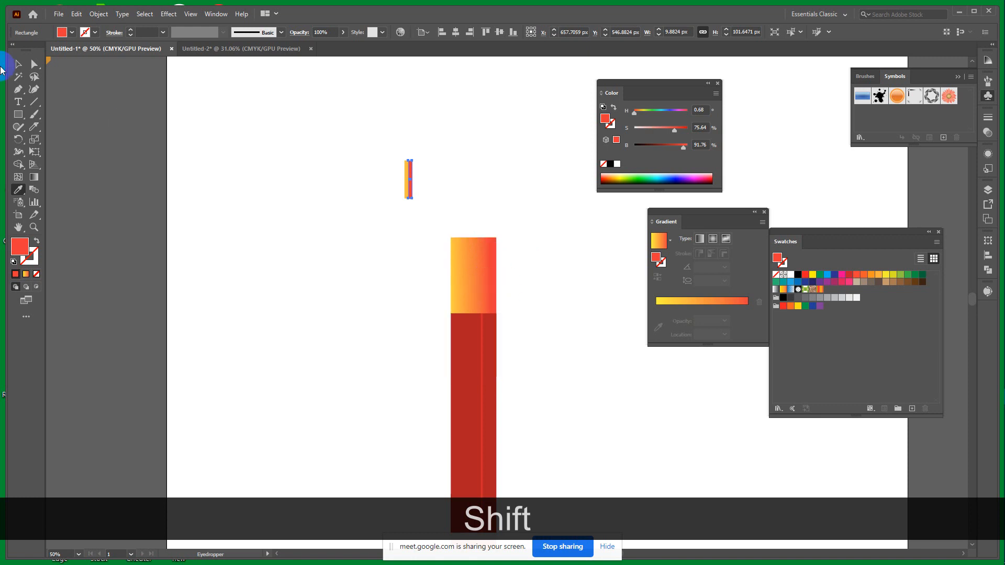
click(22, 67)
Step: Select both strips and duplicate the two-tone pair a short distance to the right, leaving a narrow gap
drag(381, 161, 427, 190)
key(space)
drag(529, 231, 362, 214)
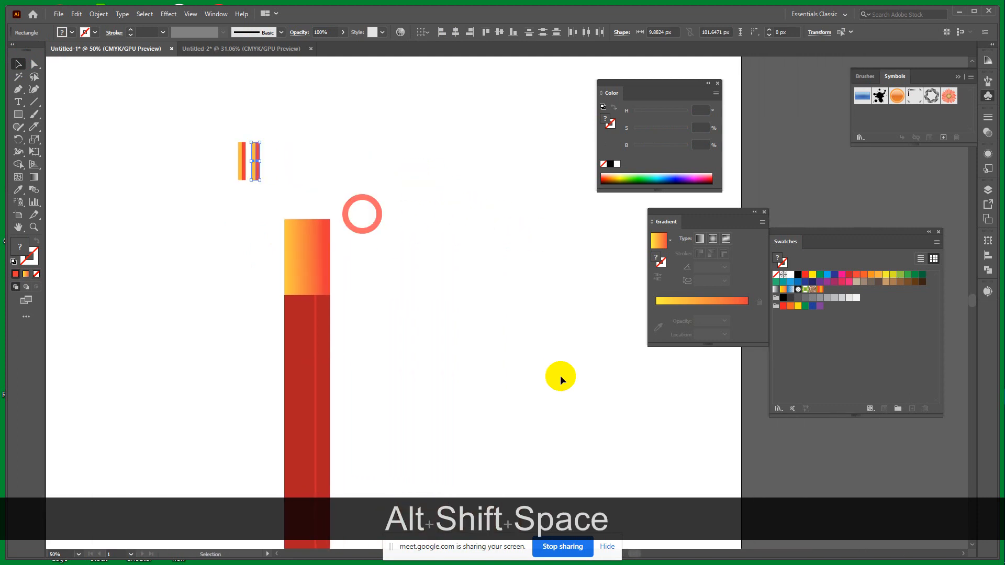
Step: Repeat the duplication 22 times to build a long, evenly spaced horizontal row of two-tone strip pairs
key(ctrl)
key(ctrl+d)
key(ctrl+d)
key(ctrl+d)
key(ctrl+d)
key(ctrl+d)
key(ctrl+d)
key(ctrl+d)
key(ctrl+d)
key(ctrl+d)
key(ctrl+d)
key(ctrl+d)
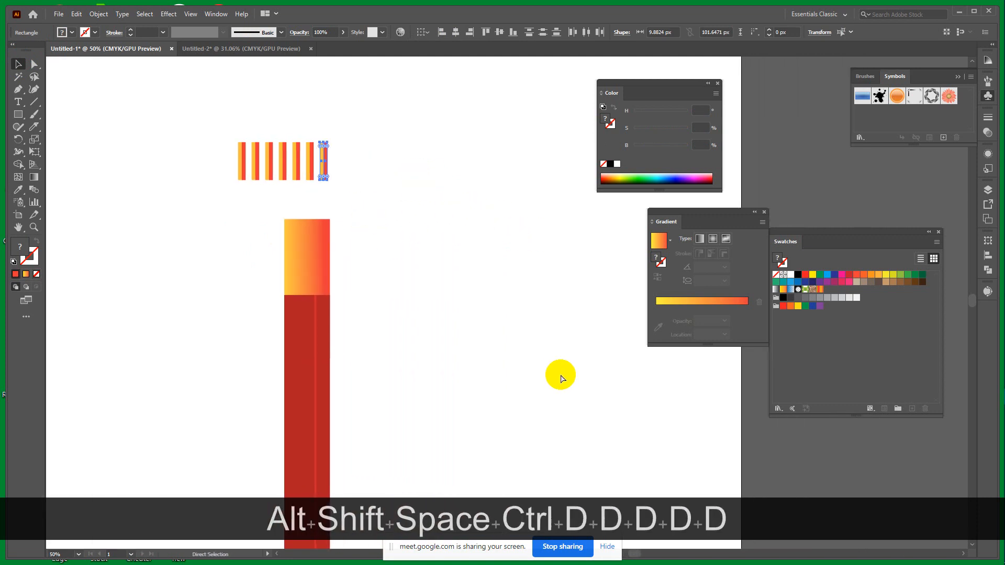
key(ctrl+d)
key(ctrl+d)
key(ctrl+d)
key(ctrl+d)
key(ctrl+d)
key(ctrl+d)
key(ctrl+d)
key(ctrl+d)
key(ctrl+d)
key(ctrl+d)
key(ctrl+d)
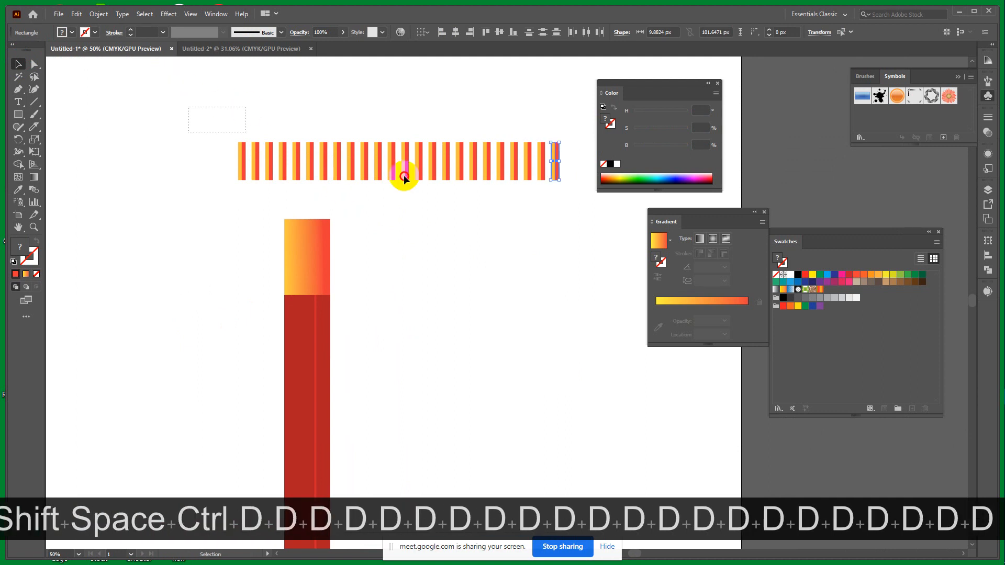
Step: Select the whole row of two-tone strip pairs, group it, and move the group down beside the pencil's body
drag(403, 175, 563, 234)
drag(223, 115, 570, 184)
key(ctrl)
key(ctrl+g)
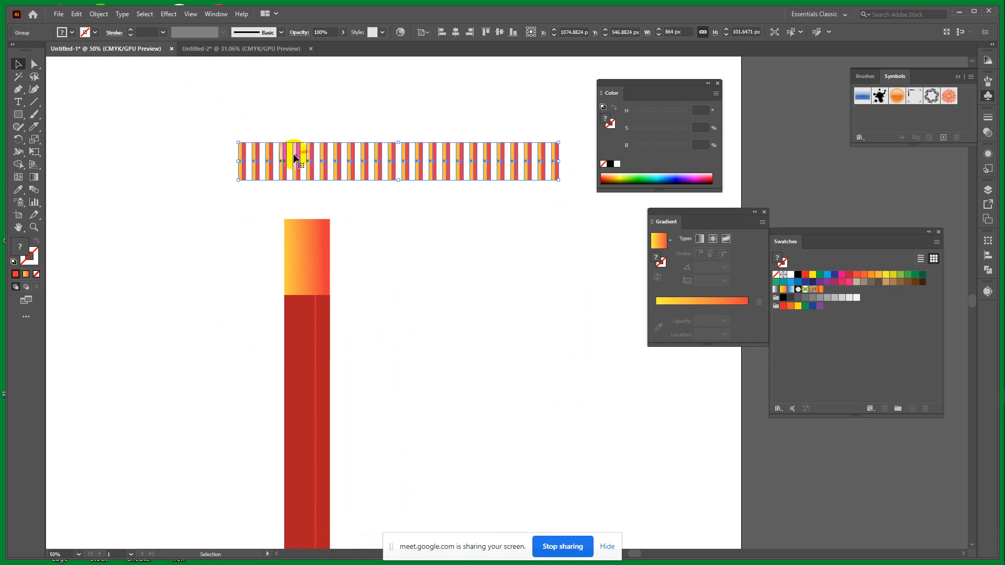
drag(295, 157, 417, 360)
Step: Raise only the top edge of the gradient end piece so the piece becomes taller
click(313, 254)
click(35, 65)
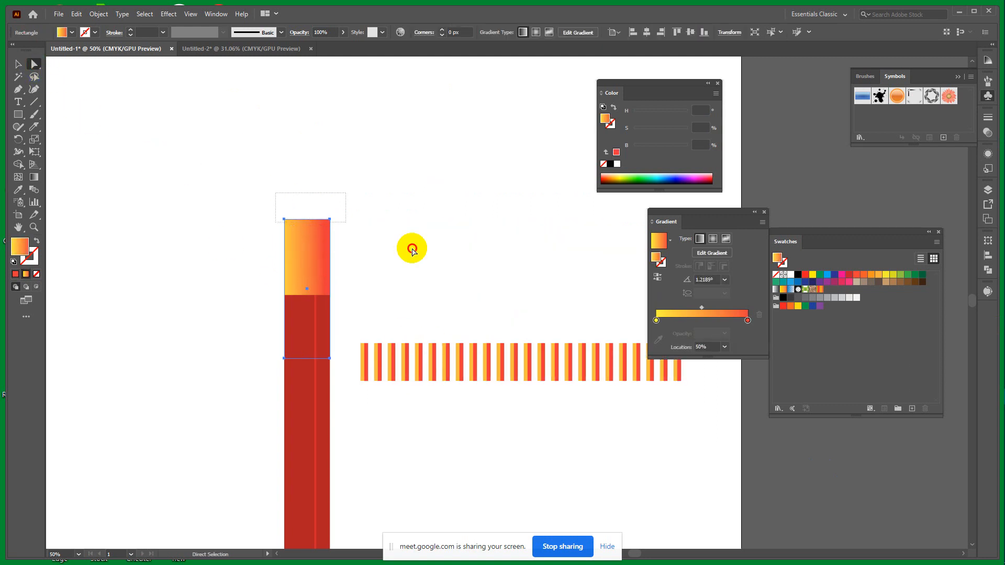
drag(321, 218, 312, 186)
key(shift)
click(17, 64)
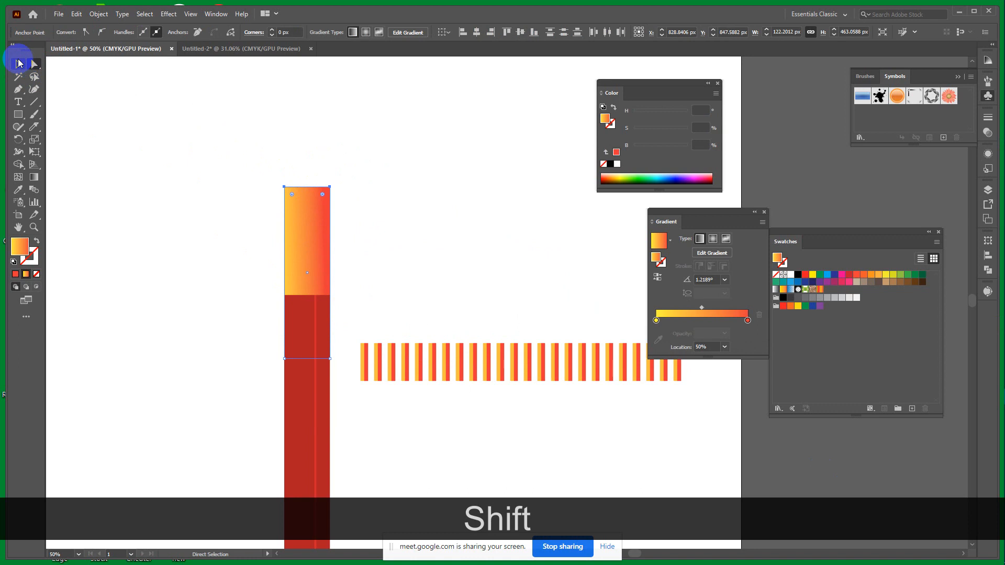
click(105, 186)
Step: Try to fit the full grouped row across the end piece by squeezing its width
drag(448, 365, 371, 214)
drag(603, 212, 331, 208)
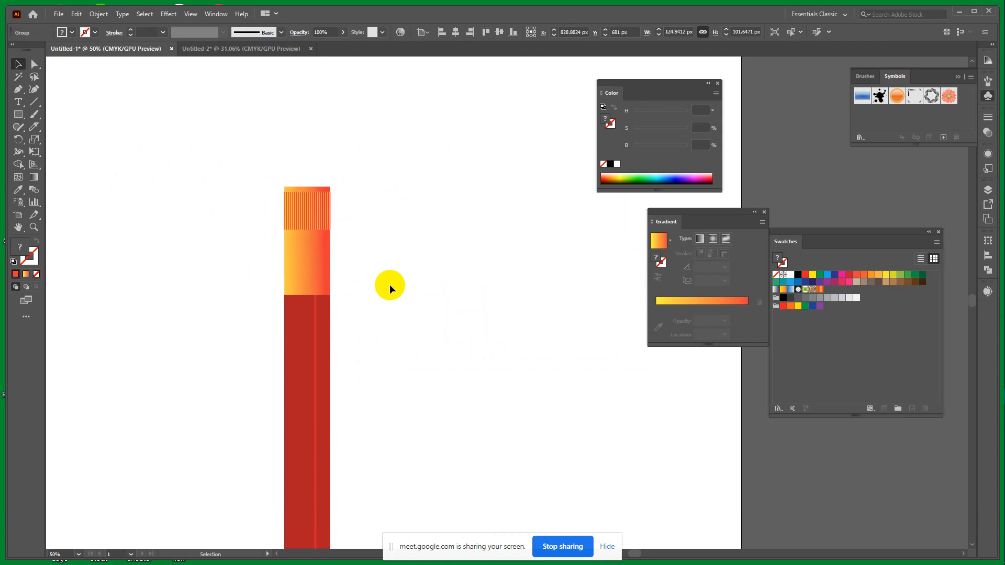
click(389, 285)
click(307, 215)
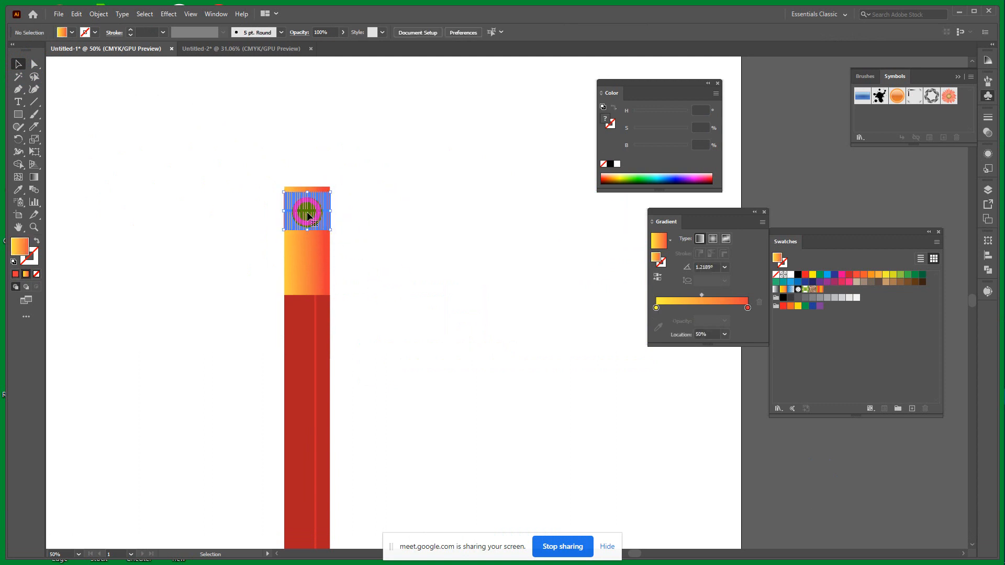
key(ctrl+z)
Step: Move the row above the pencil, ungroup it, and delete the strip pairs making up its right-hand portion
drag(536, 211, 441, 124)
right_click(441, 126)
click(474, 215)
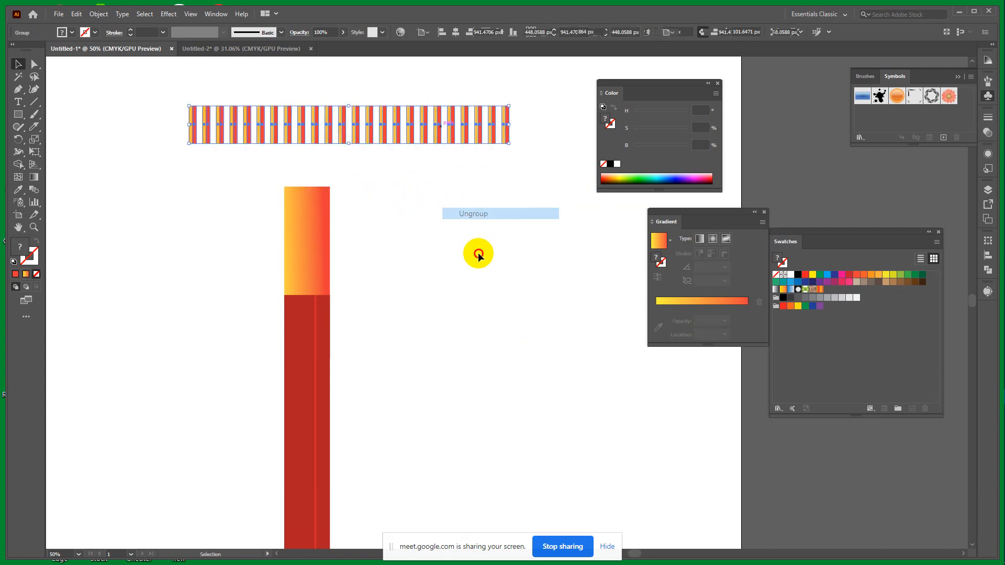
click(478, 253)
drag(379, 95, 544, 181)
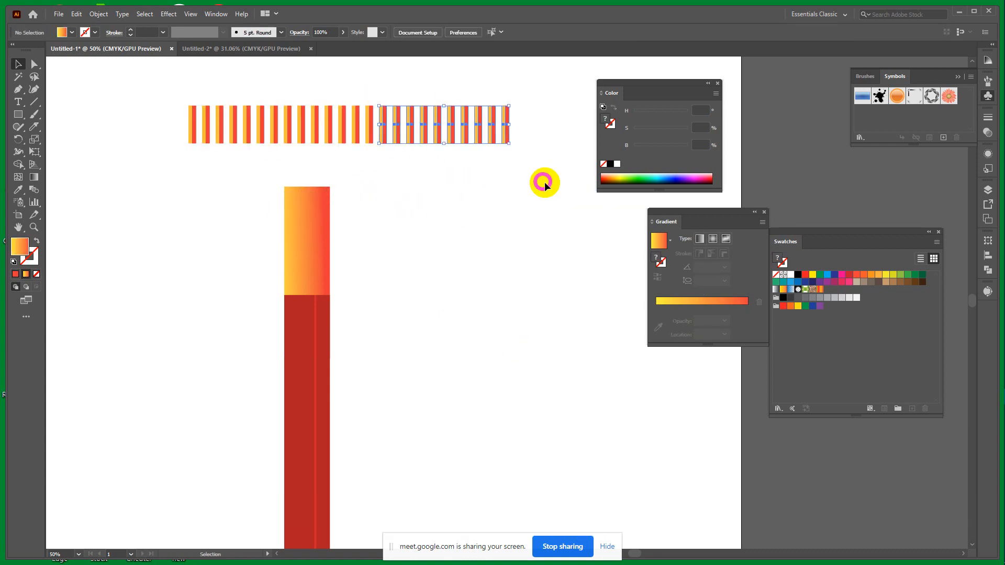
key(Delete)
Step: Group the remaining strip pairs and place them over the upper end piece, squeezed to roughly its width
drag(154, 94, 465, 150)
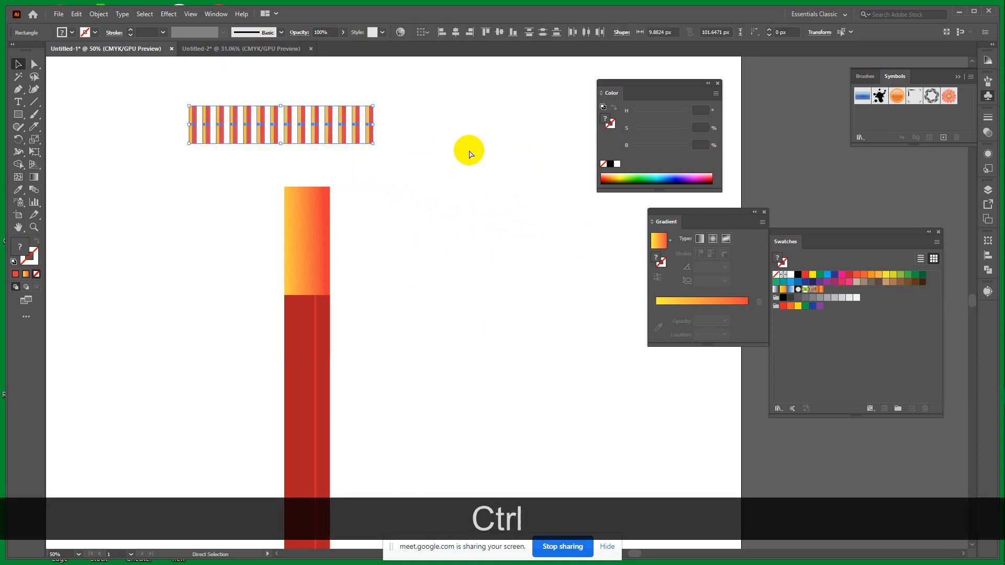
key(ctrl+g)
drag(279, 126, 371, 218)
drag(372, 211, 370, 209)
drag(468, 216, 333, 212)
click(406, 279)
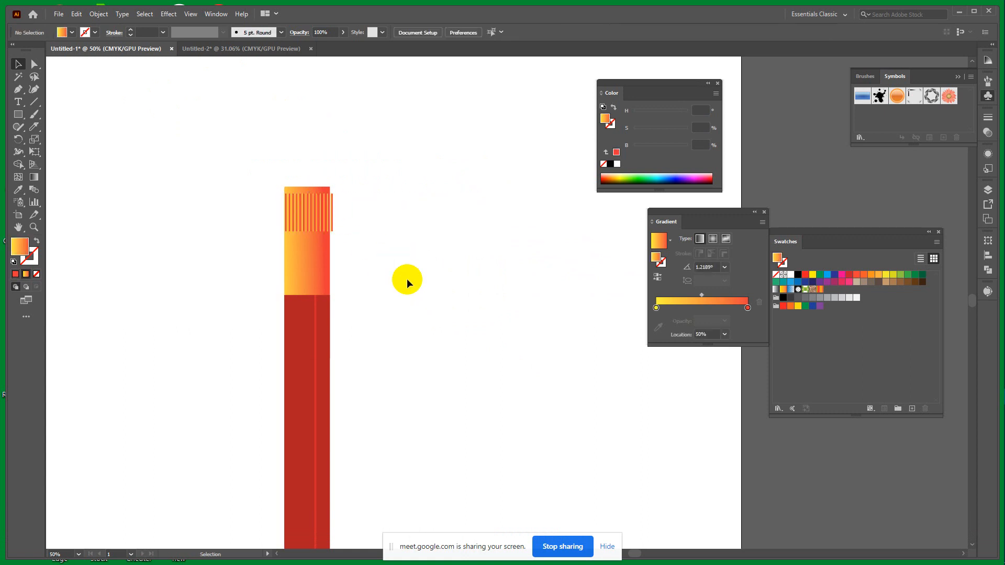
Step: Narrow the strip group to about 123 px to match the end piece, and duplicate it straight below
key(ctrl+equal)
key(ctrl+equal)
key(space)
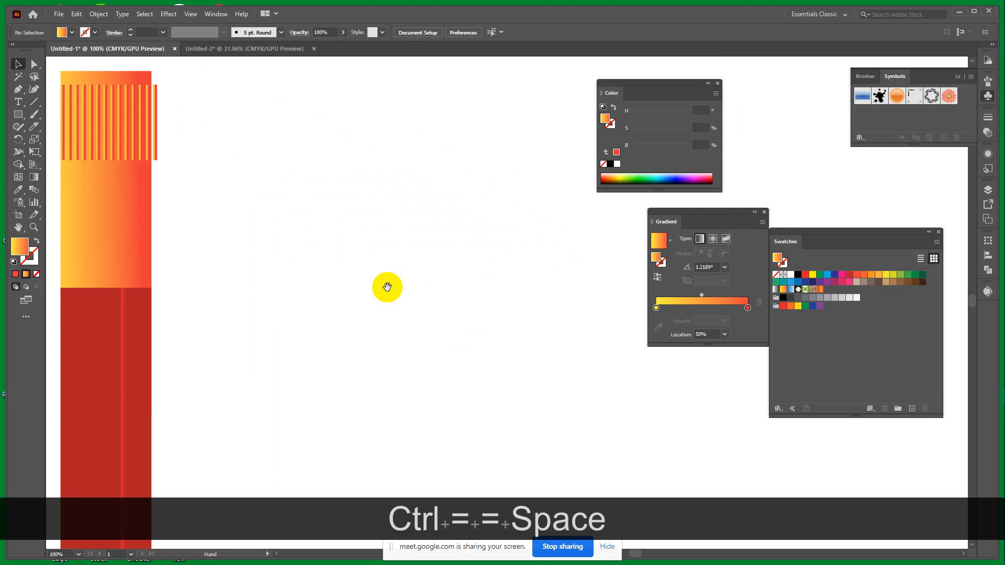
drag(334, 246, 617, 344)
click(403, 223)
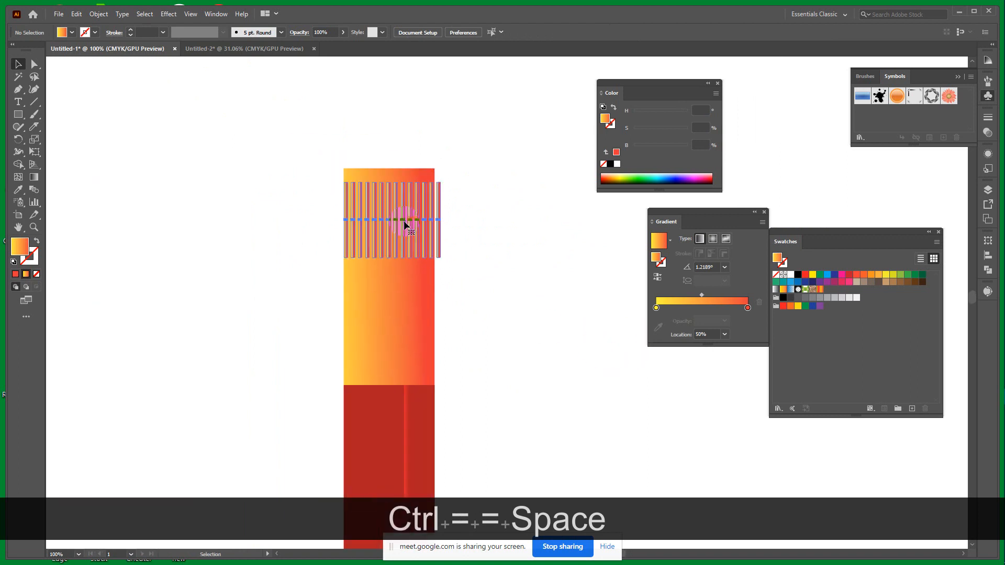
click(576, 294)
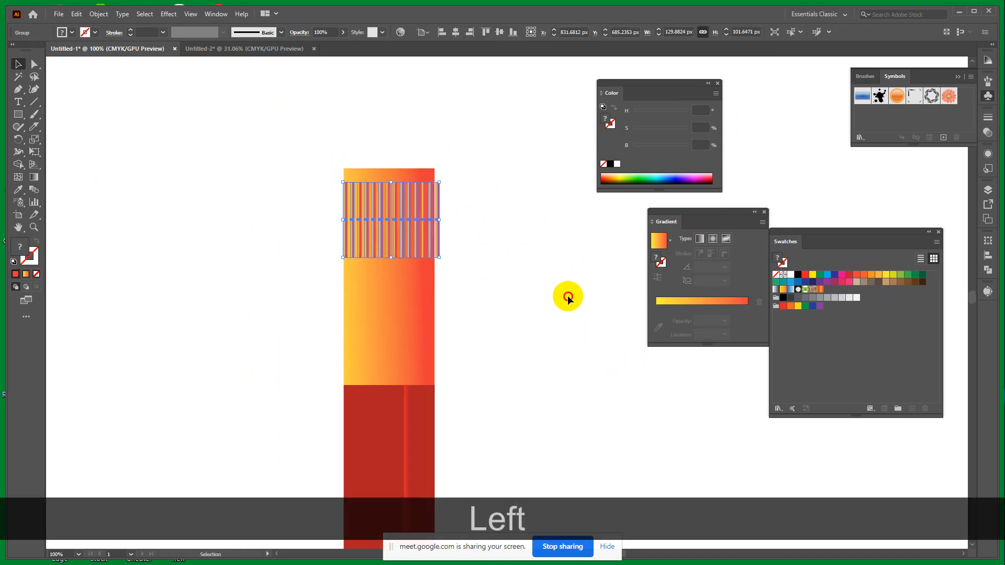
click(441, 240)
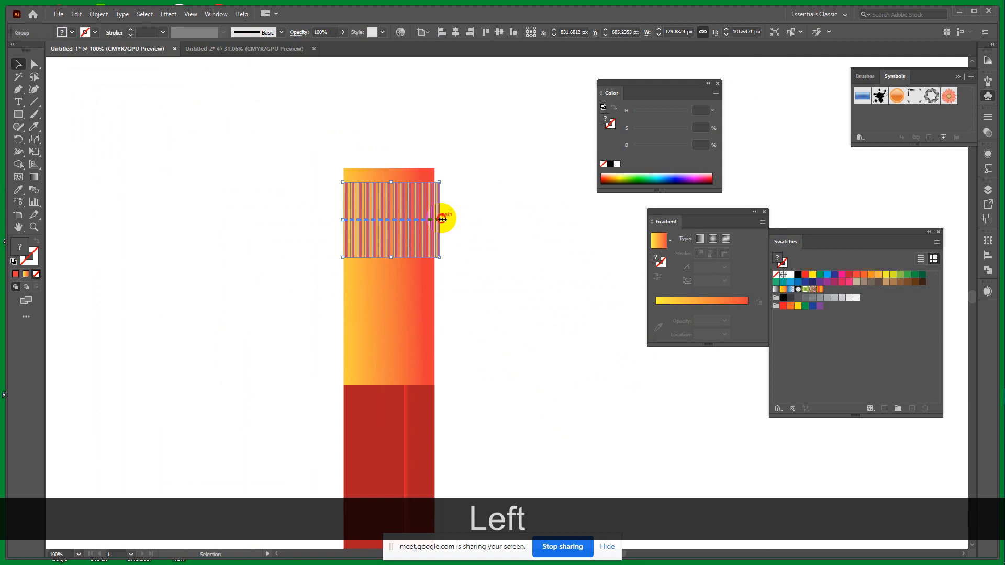
drag(443, 219, 407, 333)
click(502, 258)
click(400, 229)
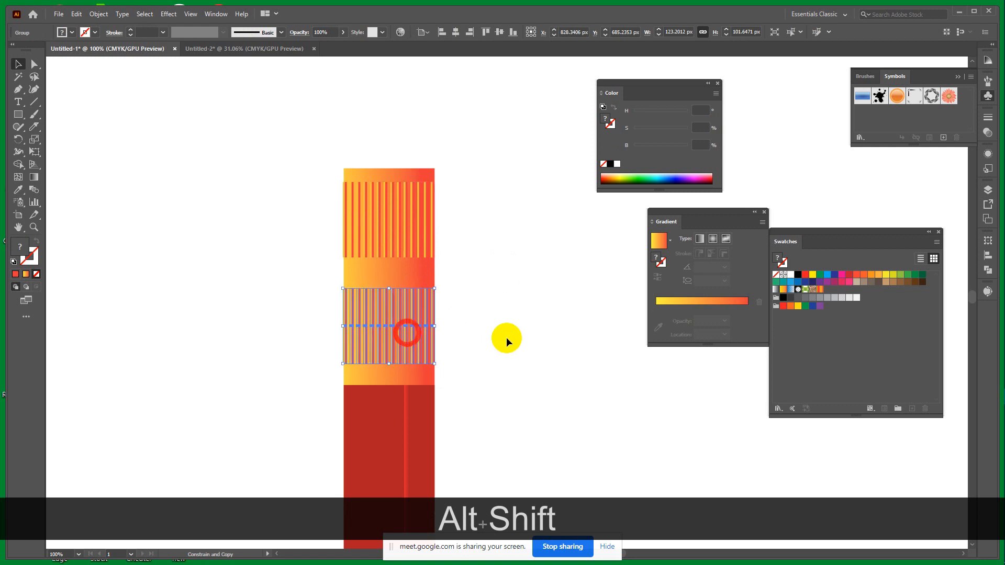
click(506, 337)
Step: Nudge the upper strip group slightly down and shorten it to about 51 px high
click(394, 228)
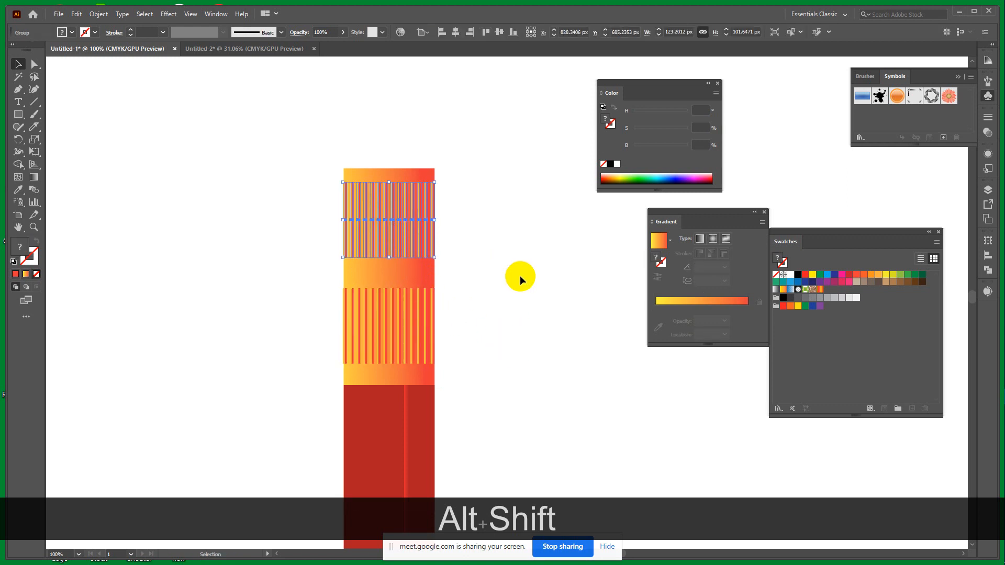
key(Down)
key(Down)
key(Down)
key(Down)
key(Down)
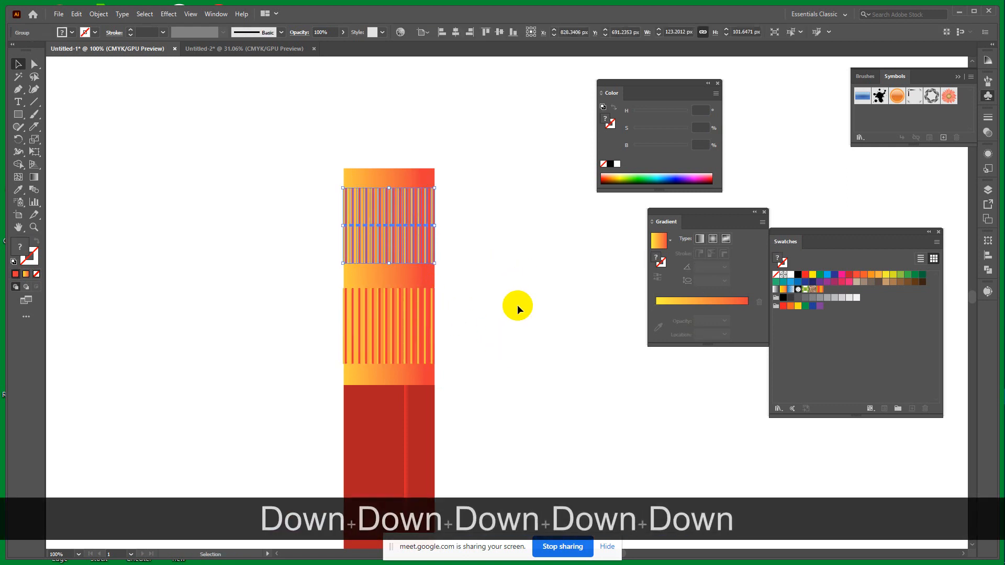
mouse_move(389, 263)
mouse_down()
mouse_move(396, 207)
mouse_move(397, 264)
mouse_up()
click(530, 279)
Step: Remove the full-height lower copy and duplicate the shortened strip band twice below at equal spacing
click(406, 324)
key(Delete)
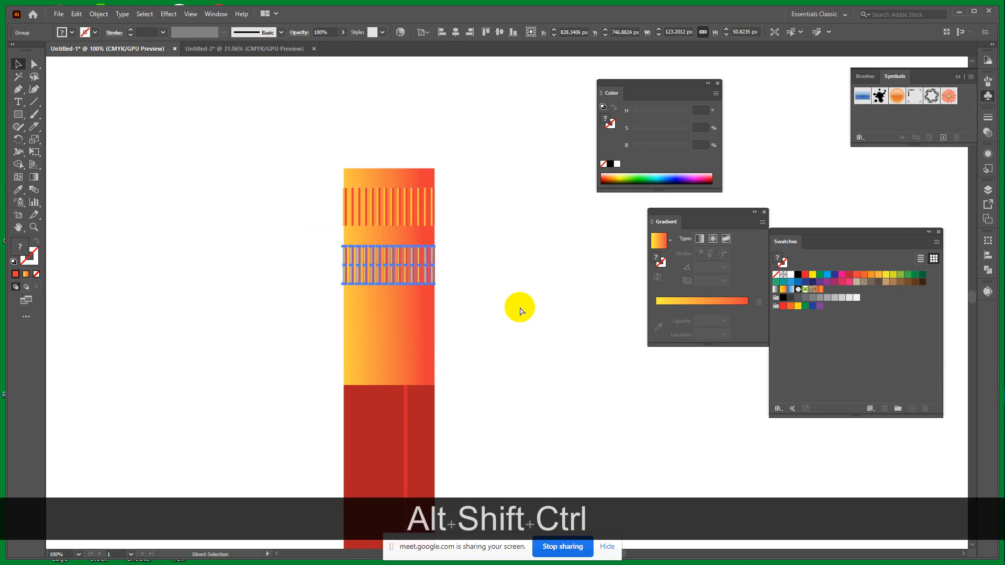
key(ctrl+alt+shift+d)
Step: Select all three strip bands and nudge them down together toward the lower edge of the end piece
shift+click(409, 268)
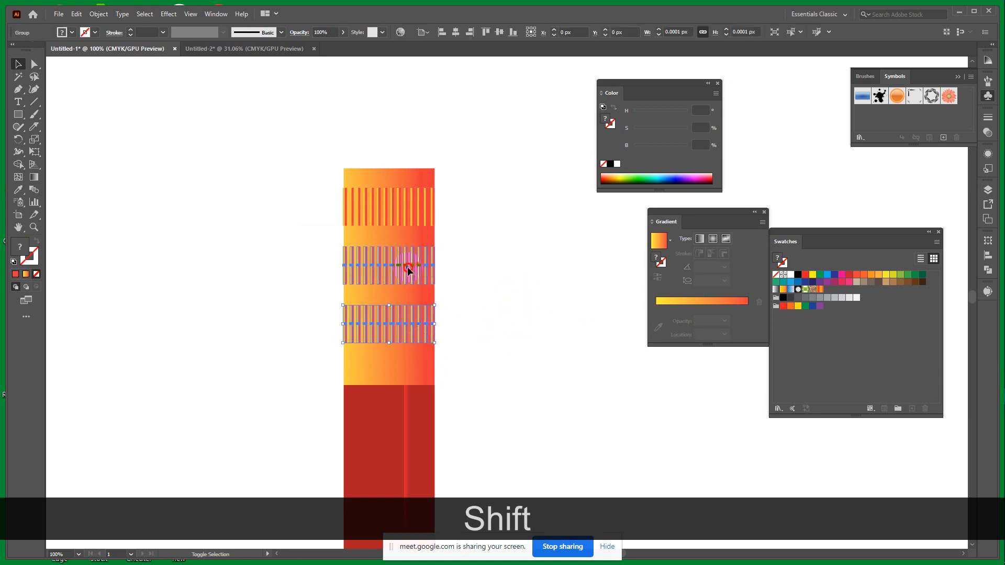
shift+click(410, 205)
key(shift+Down)
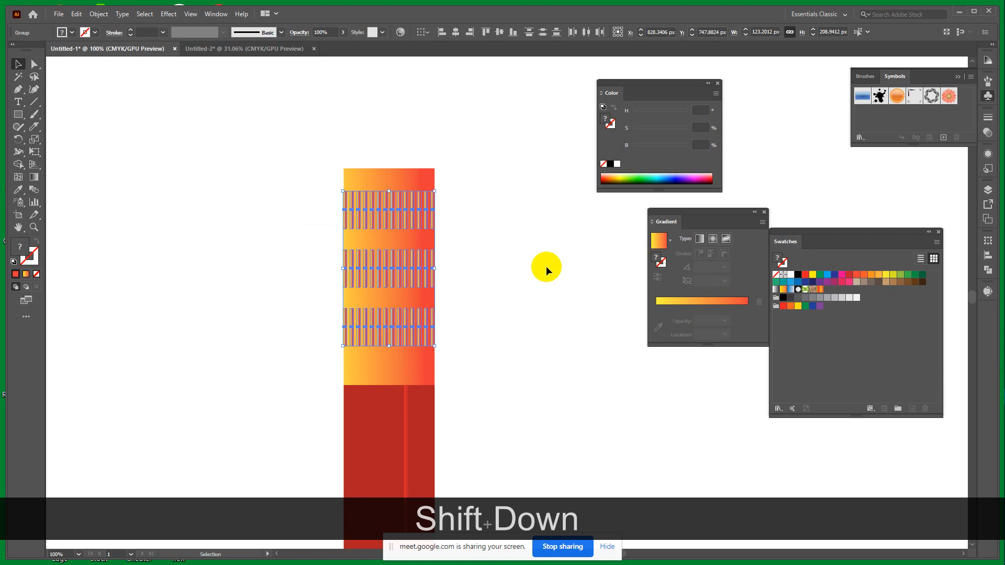
key(shift+Down)
key(shift+Down)
key(shift+Down)
key(shift+Down)
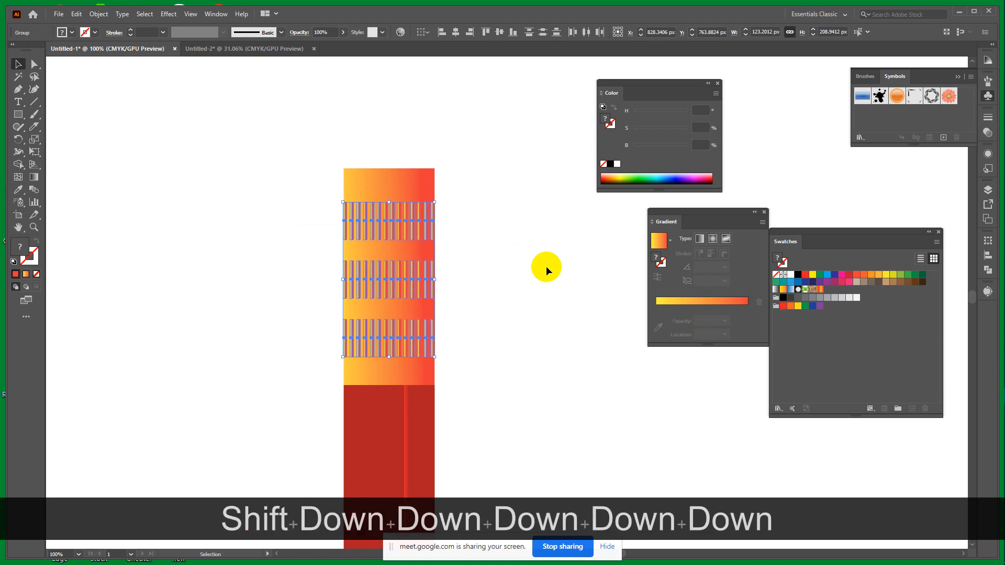
key(shift+Down)
key(shift+Down)
key(shift+Down)
key(shift+Down)
key(shift+Down)
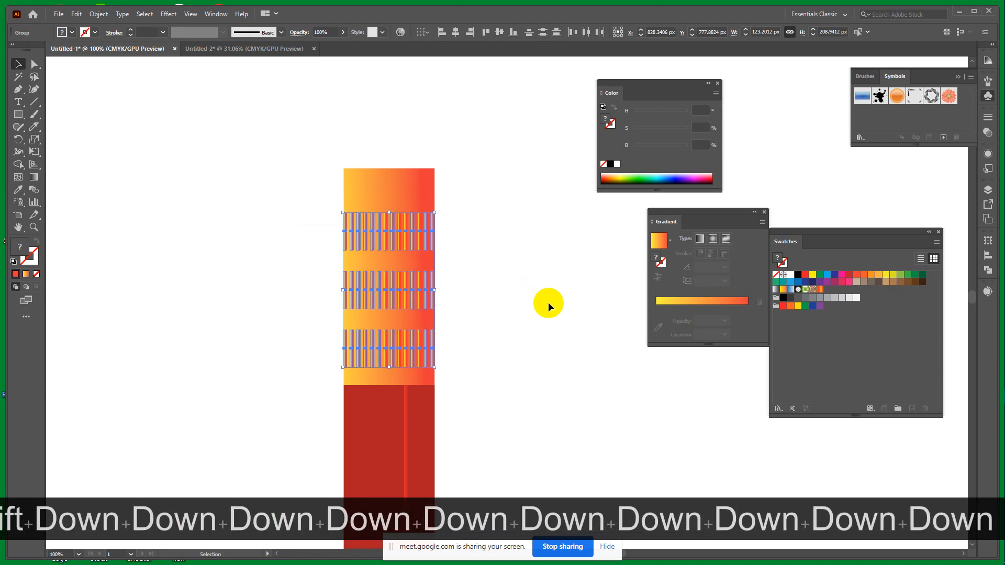
key(shift+Down)
click(545, 322)
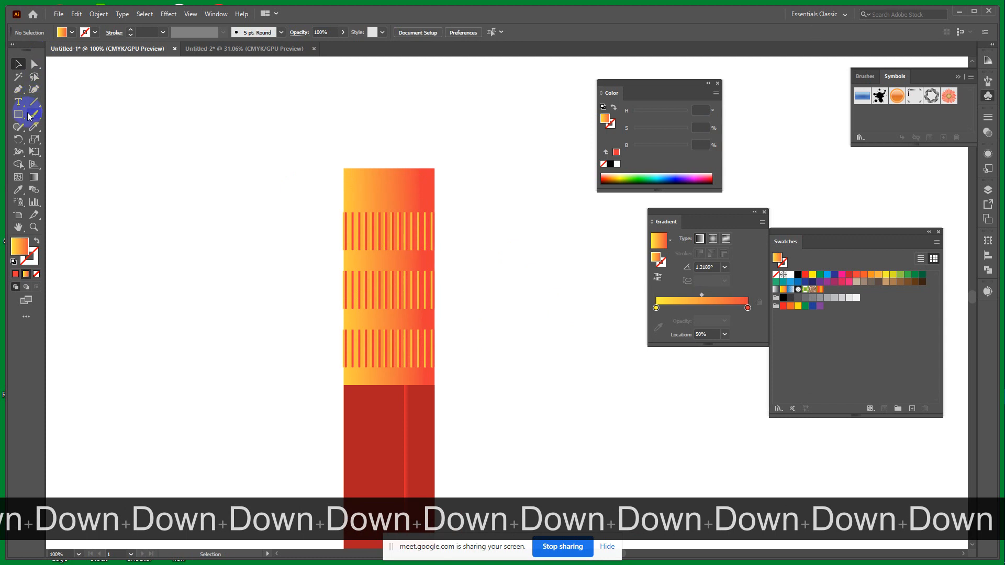
Step: Lower the end piece's top edge until it sits just above the uppermost strip band
click(35, 64)
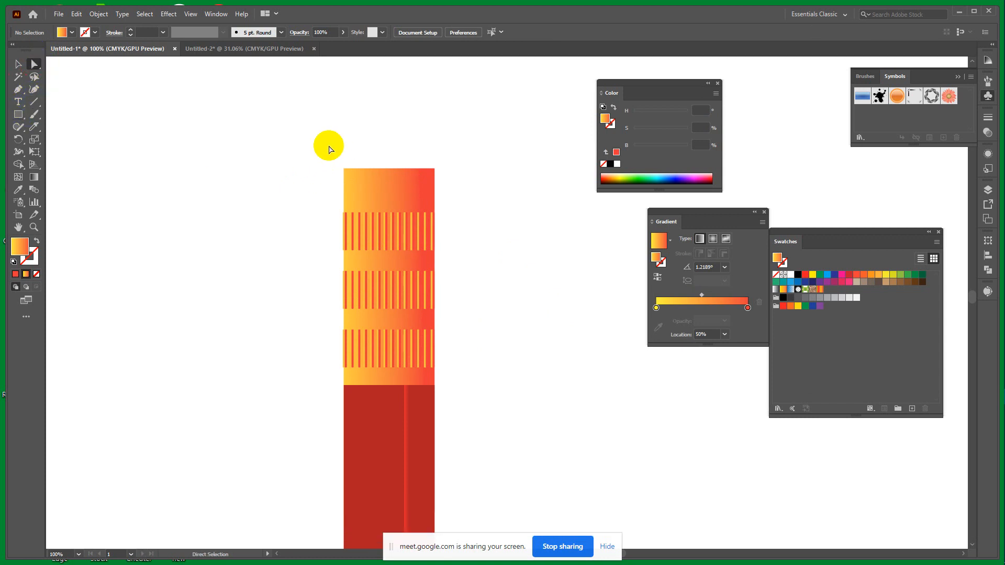
drag(327, 146, 527, 188)
key(Down)
key(Down)
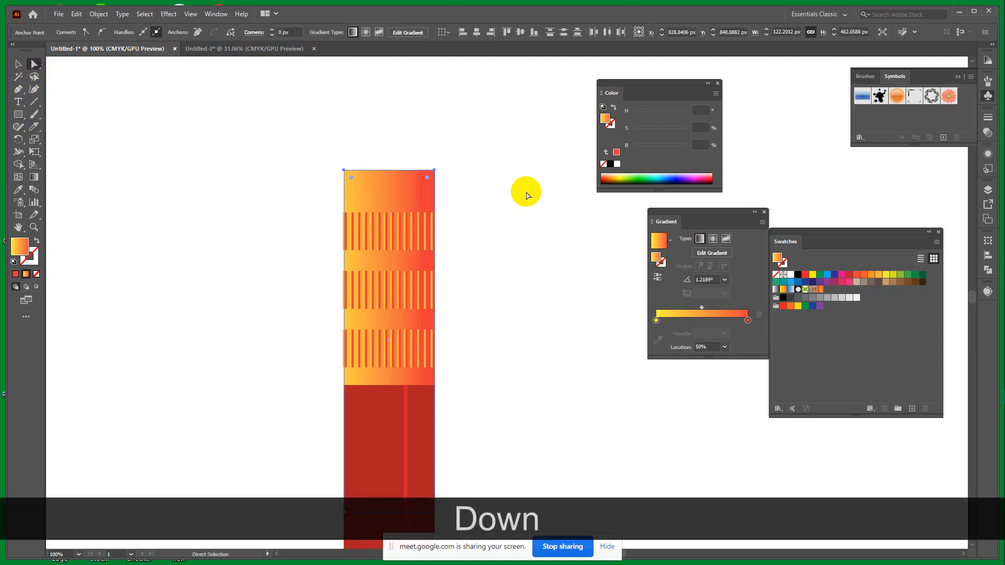
key(Down)
key(Down)
key(Down)
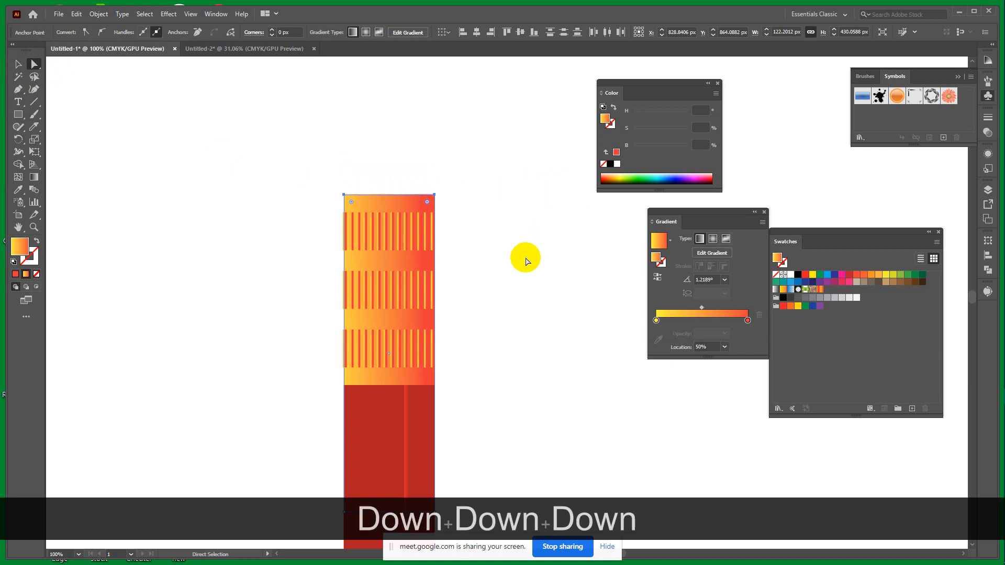
key(Down)
key(Down)
key(Down)
key(Down)
key(Down)
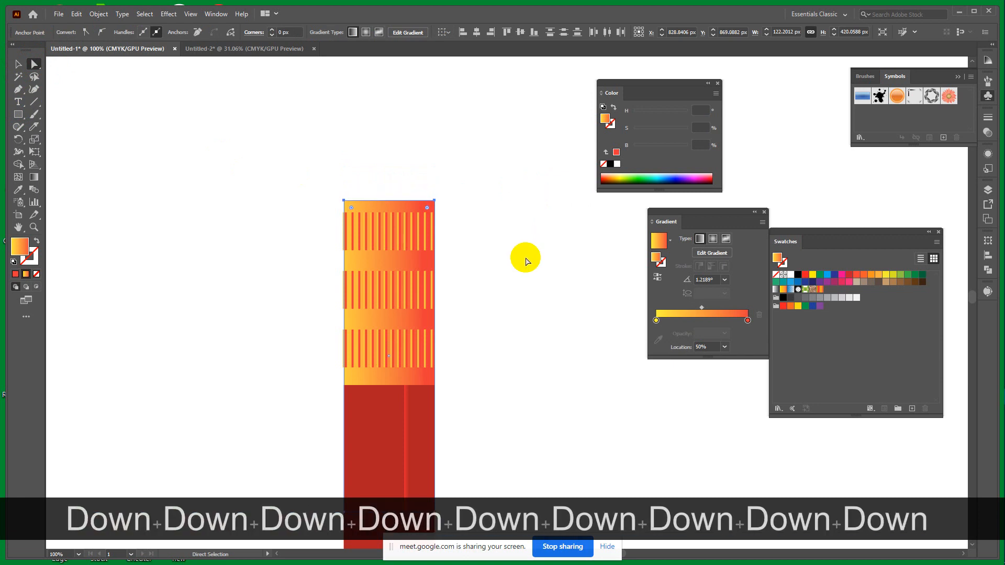
Step: Select the three strip bands and shift them slightly down to even out the margins on the end piece
click(15, 63)
click(387, 219)
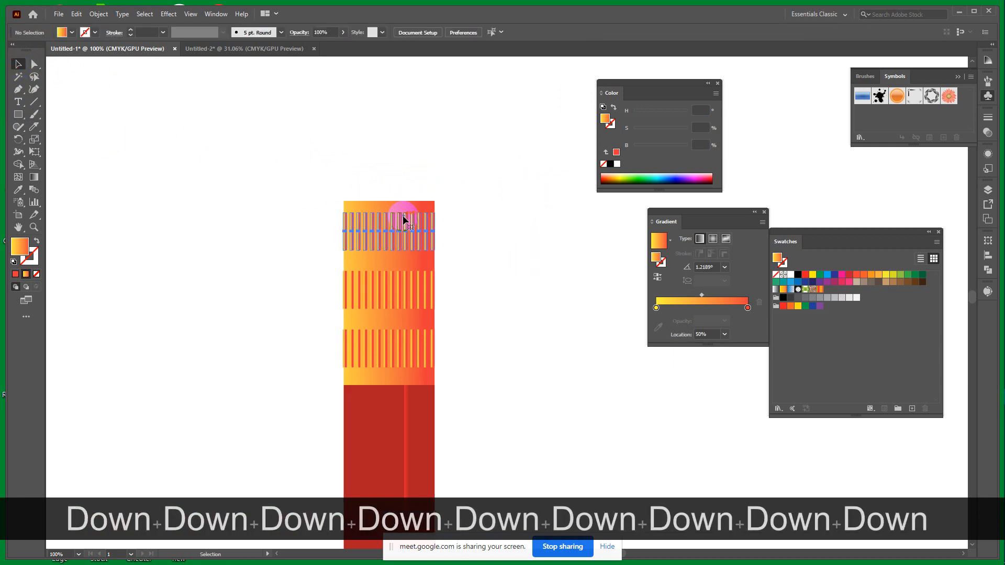
shift+click(407, 294)
shift+click(414, 353)
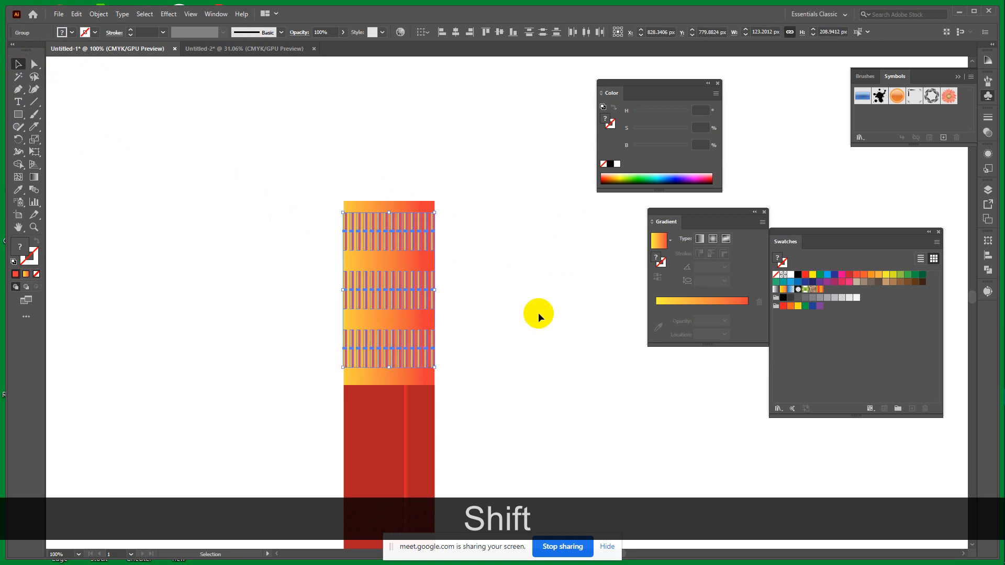
key(Down)
key(Down)
key(Down)
key(Down)
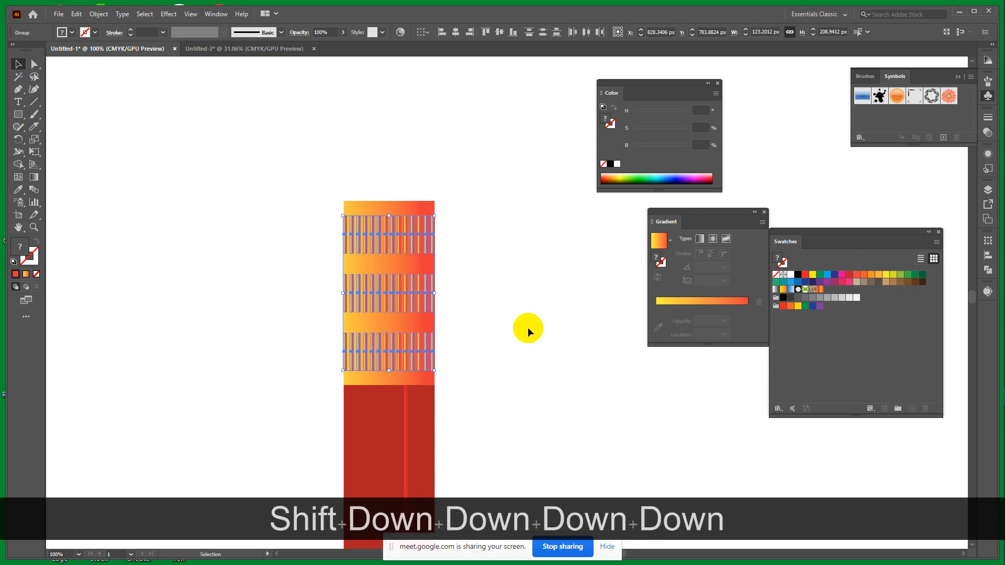
key(Up)
click(529, 328)
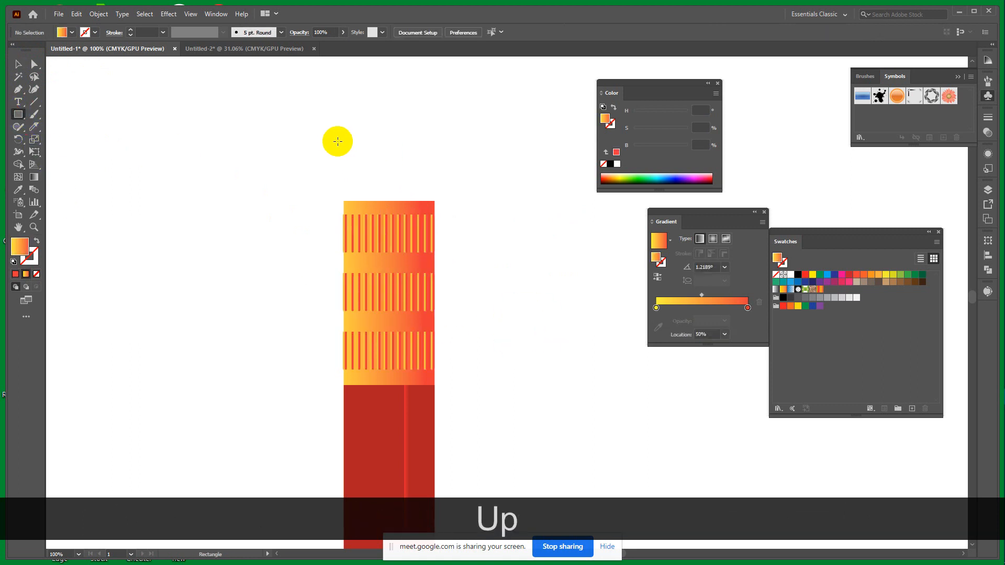
Step: Draw a rectangle about 123 by 143 px over the pencil's upper end and send it to the back
drag(342, 135, 435, 240)
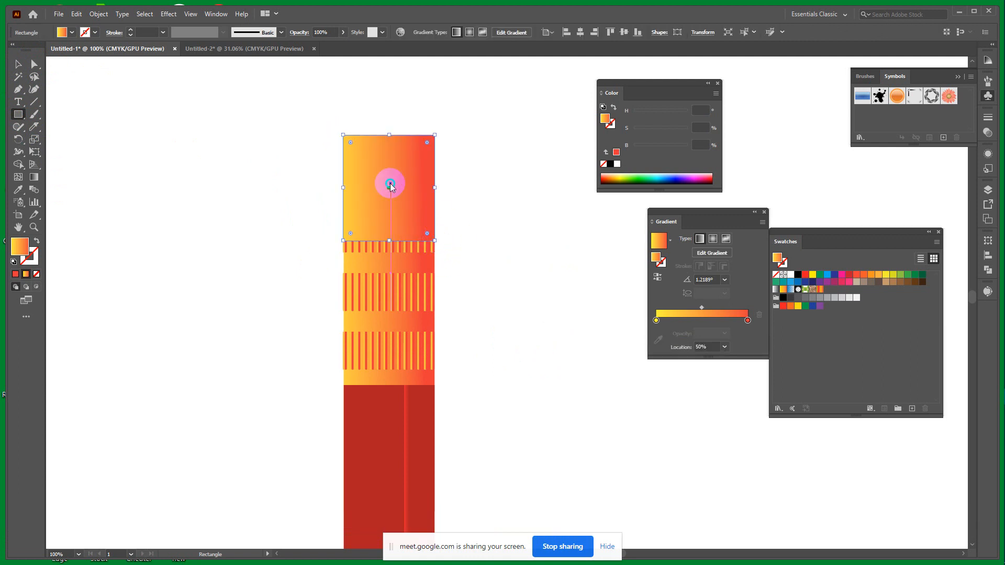
right_click(390, 183)
click(579, 408)
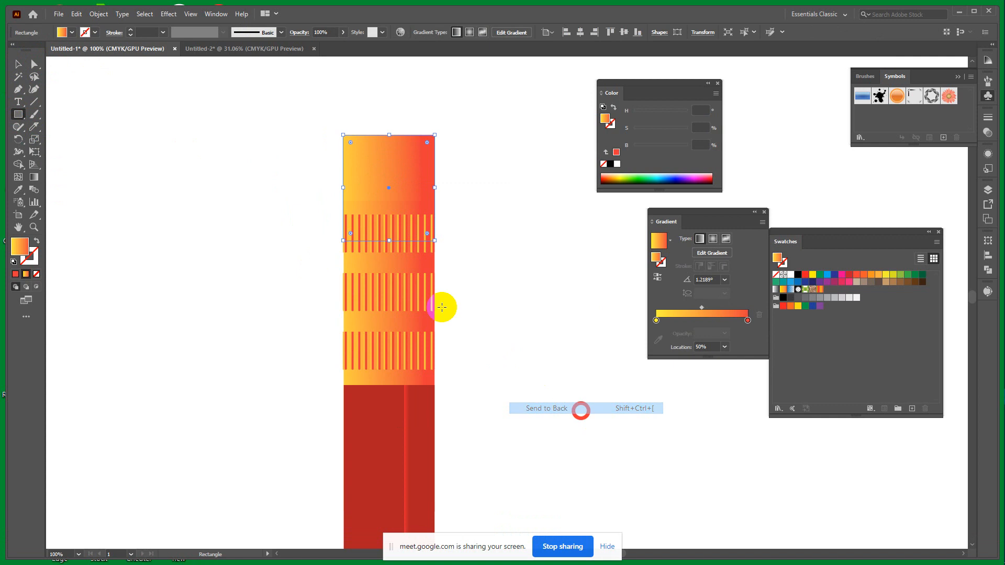
Step: Round the rectangle's two top corners to about 61.6 px to form a dome, and fill it with the yellow swatch
click(34, 63)
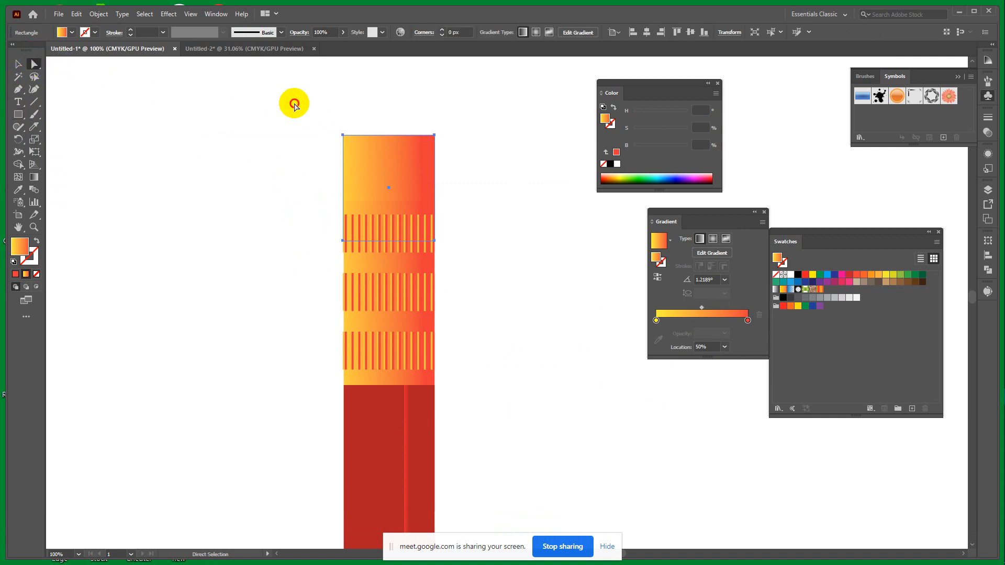
drag(293, 103, 507, 160)
drag(426, 146, 411, 212)
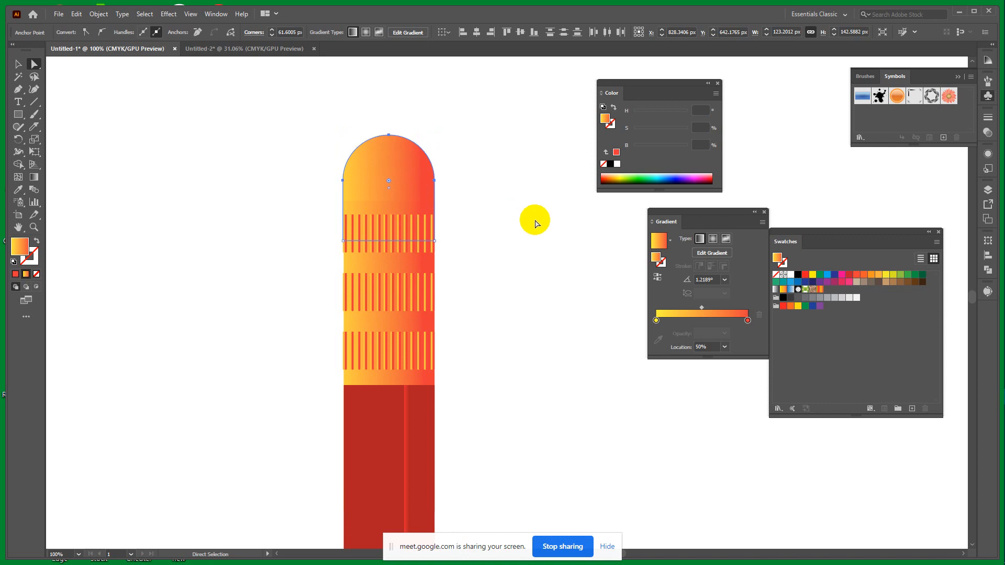
click(812, 275)
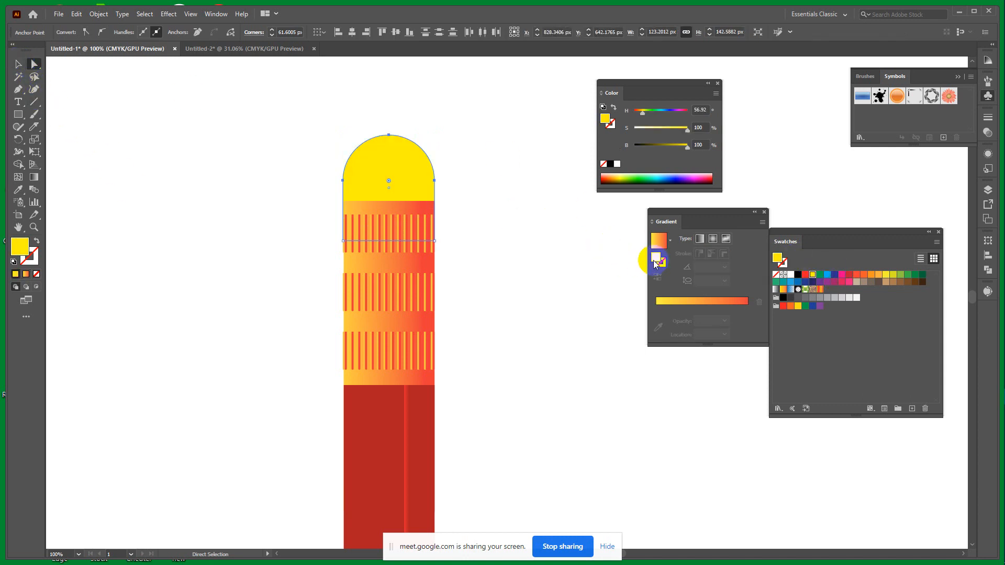
Step: Give the dome a linear gradient with yellow at both ends and a third yellow stop at about 66%
click(662, 312)
click(658, 303)
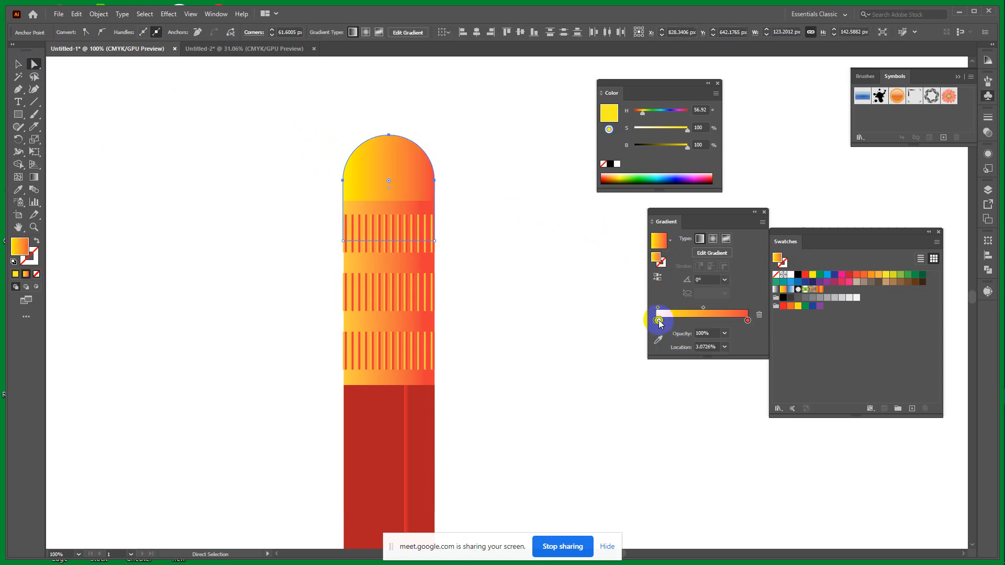
drag(658, 323, 747, 321)
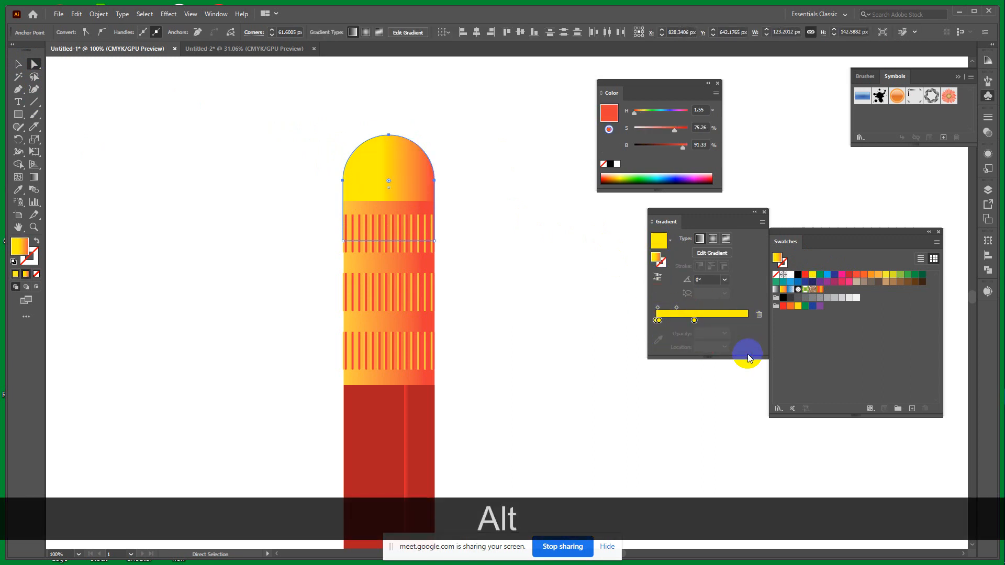
drag(748, 354, 748, 362)
drag(659, 321, 642, 351)
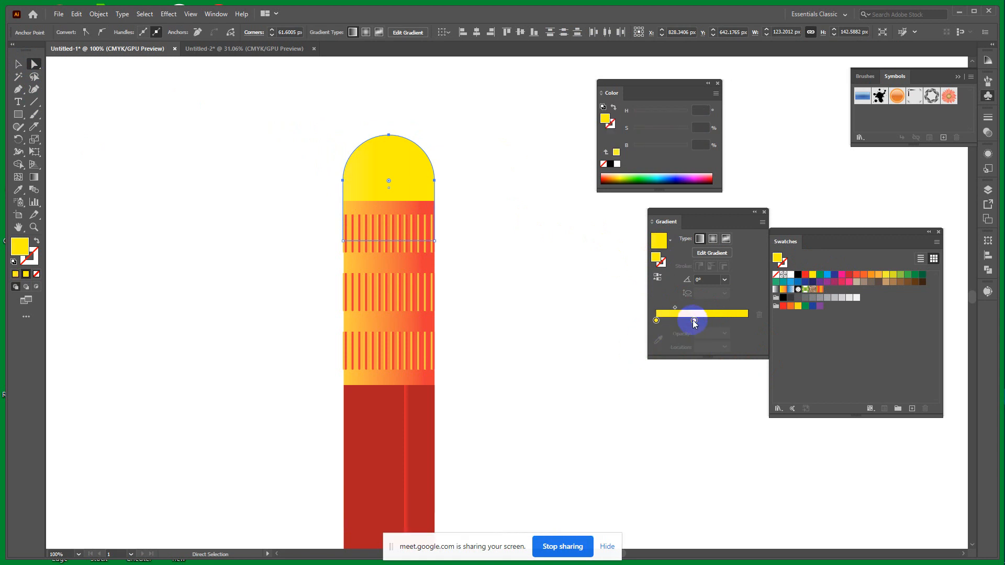
drag(693, 323, 763, 331)
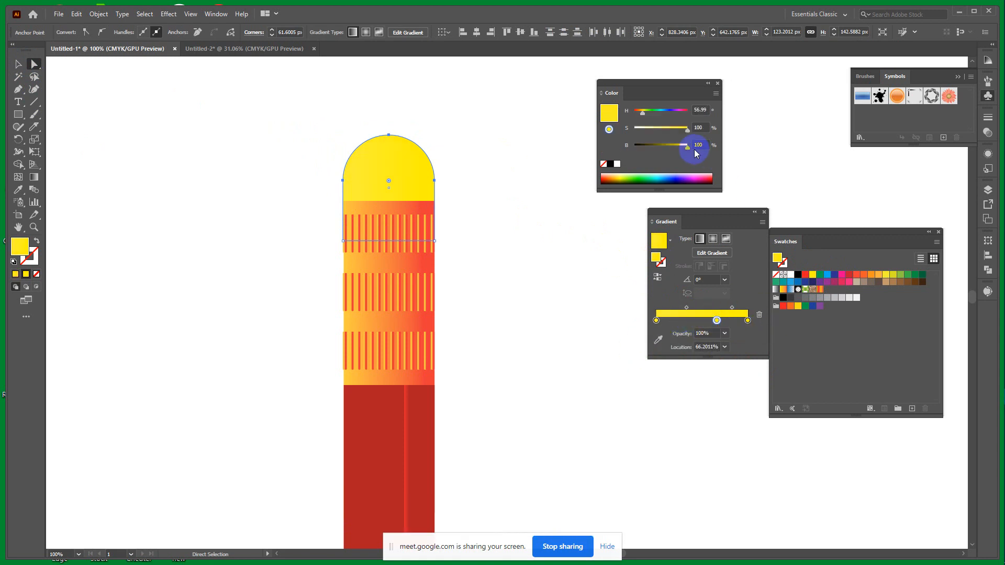
Step: Recolor the gradient's middle stop to H 42, S 94, B 89, shift it toward the far end, and deselect the dome
drag(688, 151, 682, 151)
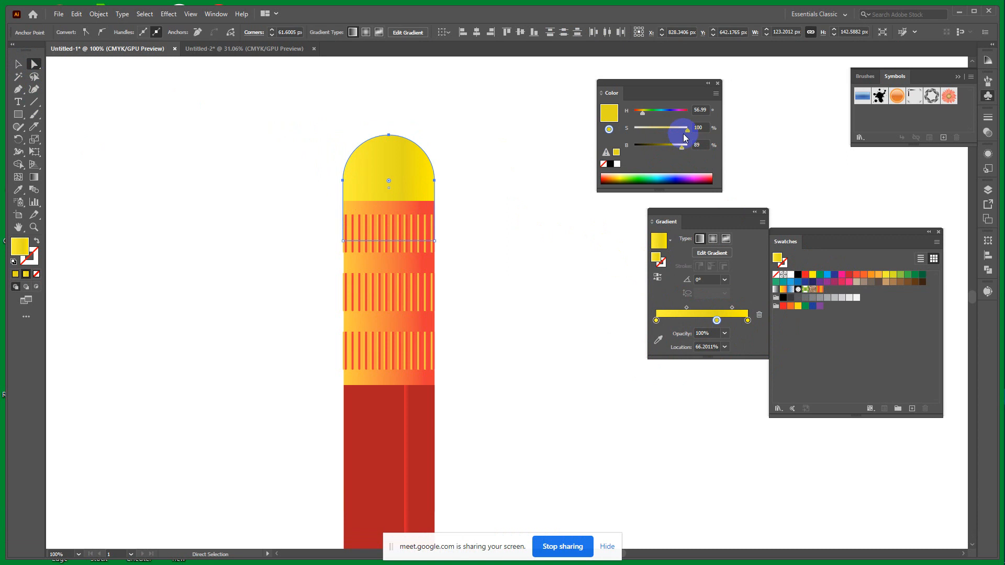
drag(681, 131, 683, 130)
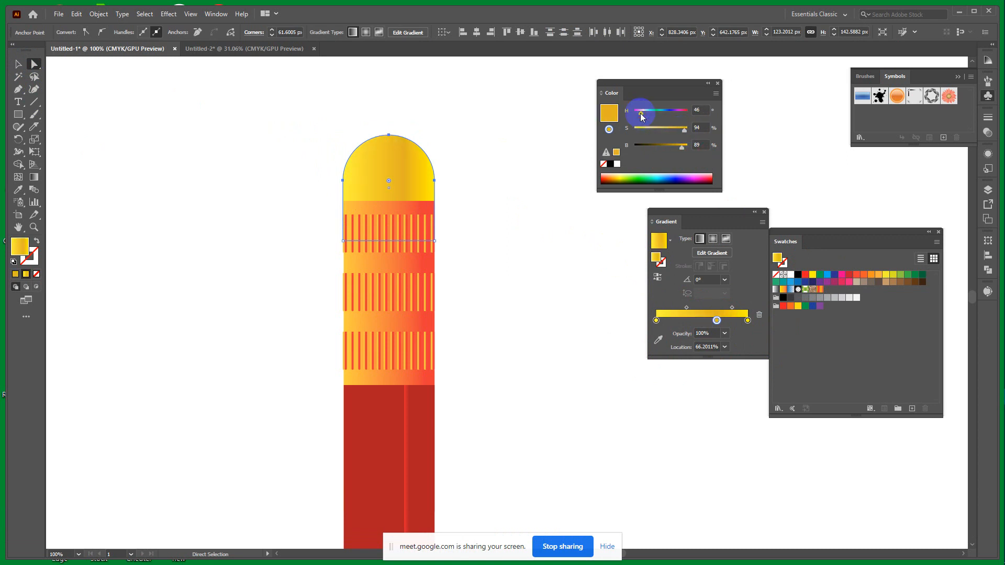
drag(641, 117, 642, 115)
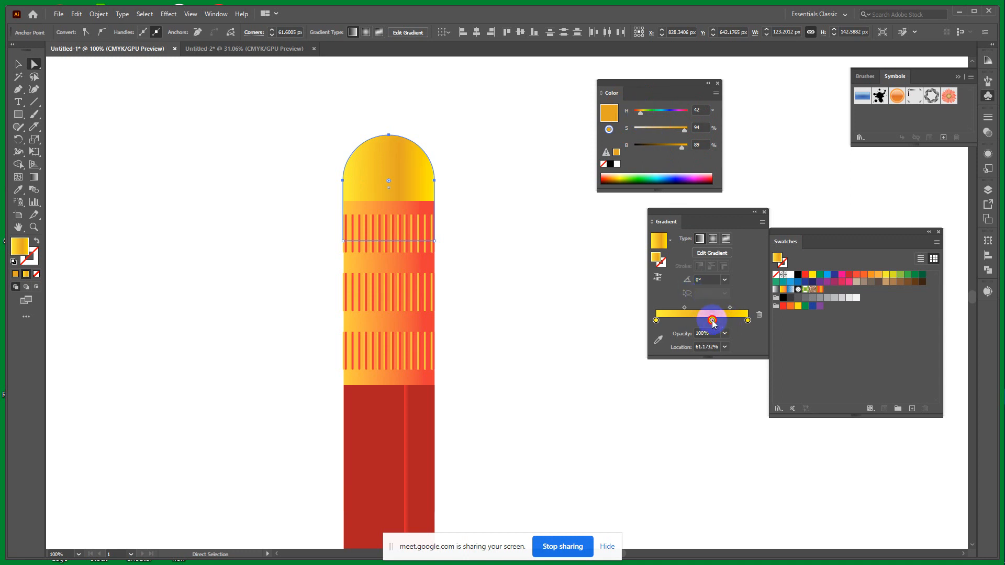
drag(725, 322, 744, 311)
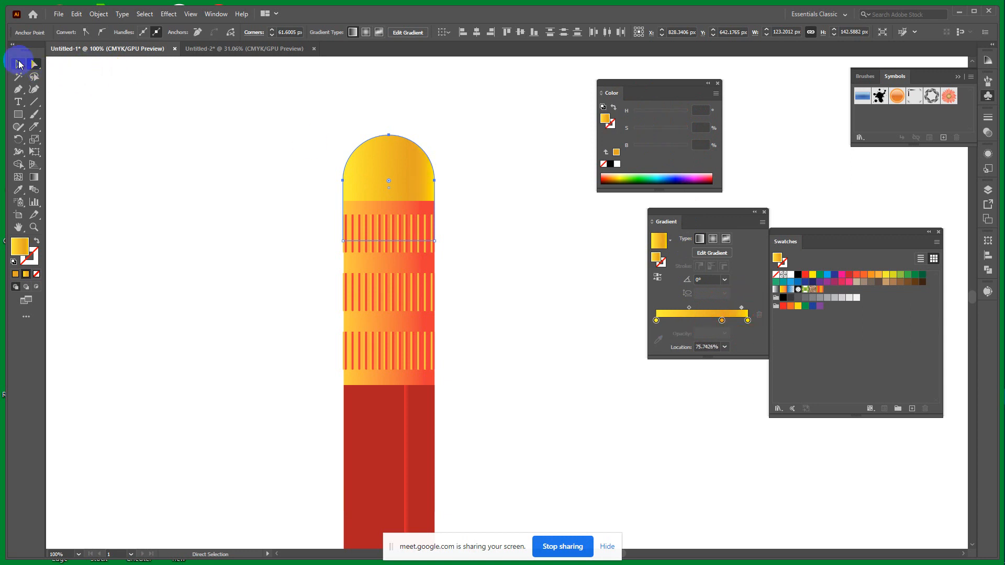
click(17, 64)
click(128, 106)
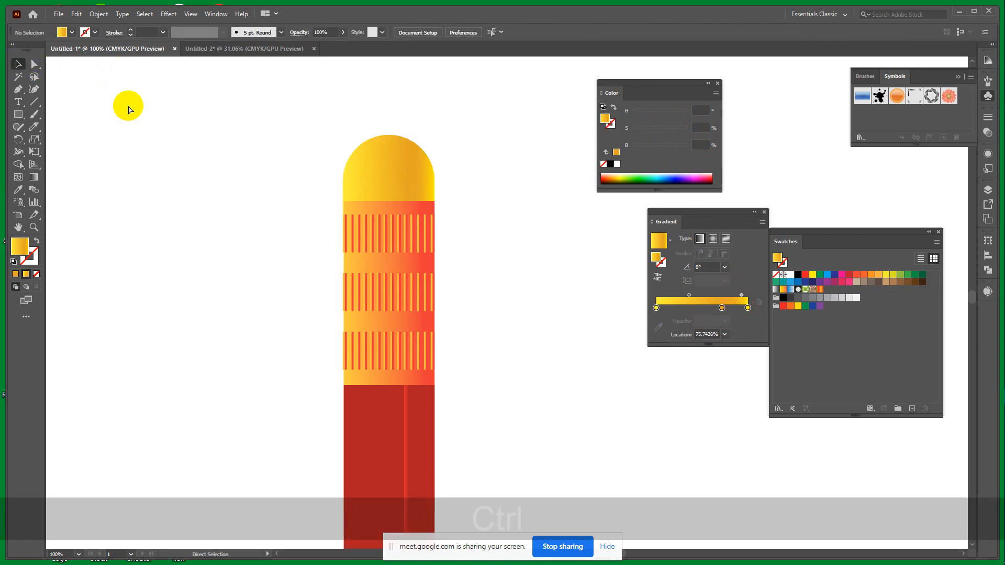
Step: Move the whole pencil inside the artboard, group it, and rotate it diagonally with its tip pointing down and to the left
key(ctrl+minus)
key(ctrl+minus)
key(ctrl+minus)
key(ctrl+minus)
key(ctrl+minus)
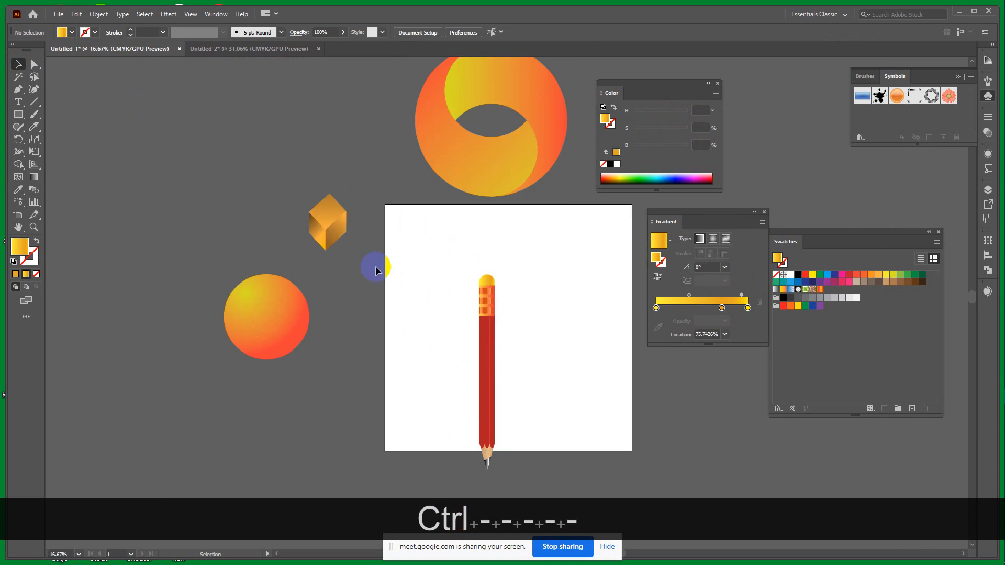
click(492, 366)
drag(476, 381, 510, 315)
key(ctrl+g)
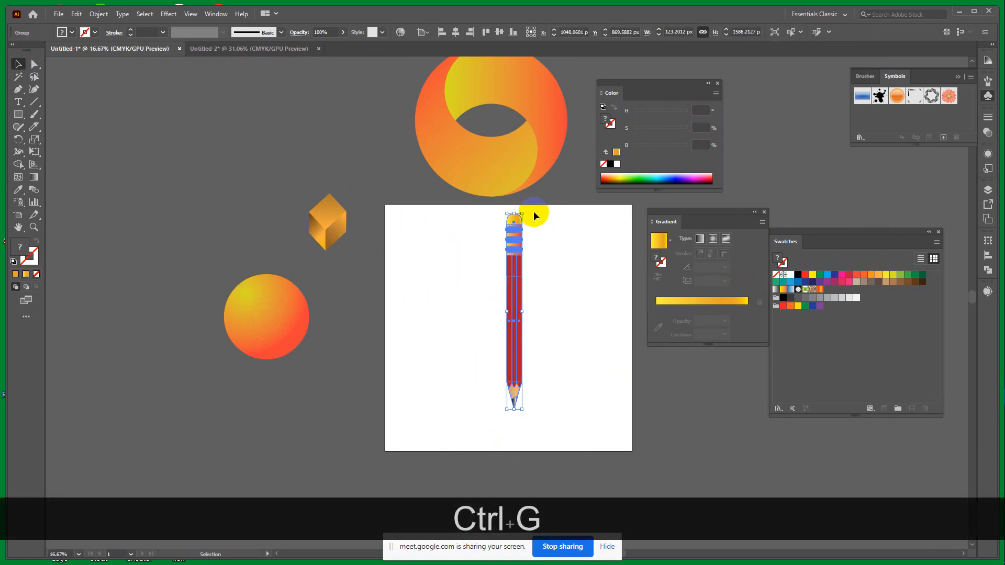
mouse_move(526, 211)
mouse_down()
mouse_move(579, 269)
mouse_move(611, 356)
mouse_move(445, 369)
mouse_up()
click(611, 356)
key(ctrl+0)
key(space)
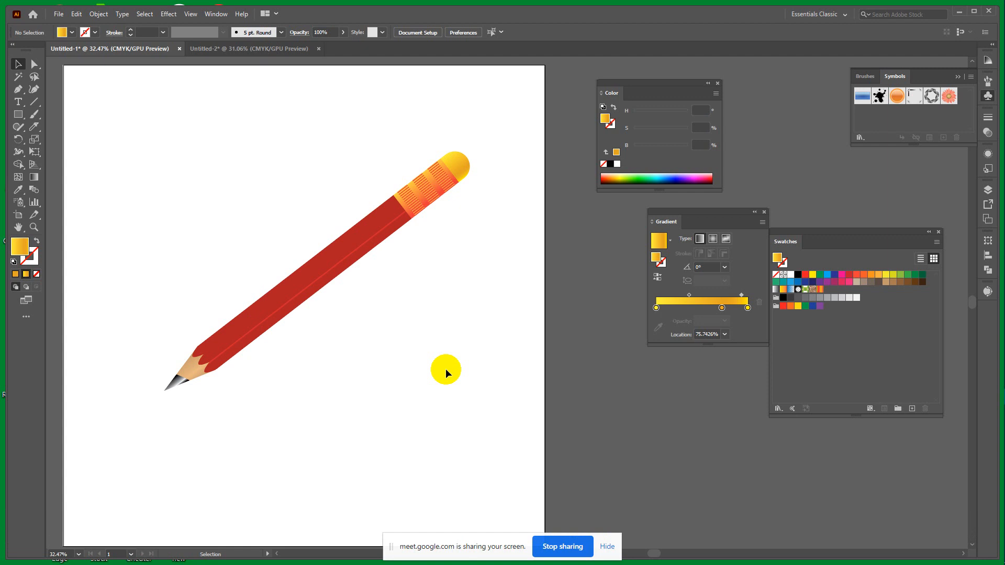
Step: Move the finished pencil off the artboard into the empty area above and left of the gradient cube
key(ctrl+minus)
key(ctrl+minus)
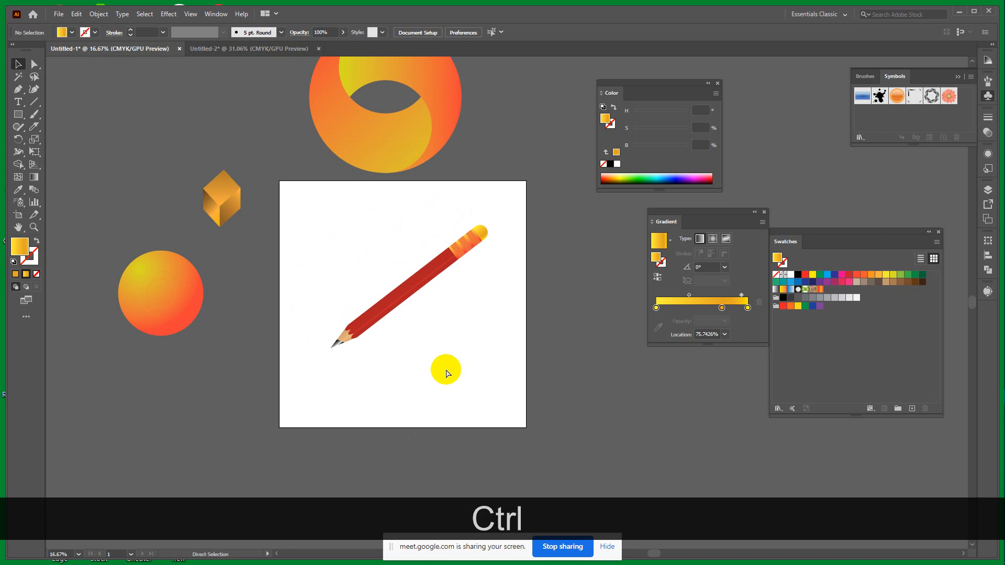
key(ctrl+equal)
key(ctrl+equal)
key(ctrl+minus)
key(ctrl+minus)
key(ctrl+minus)
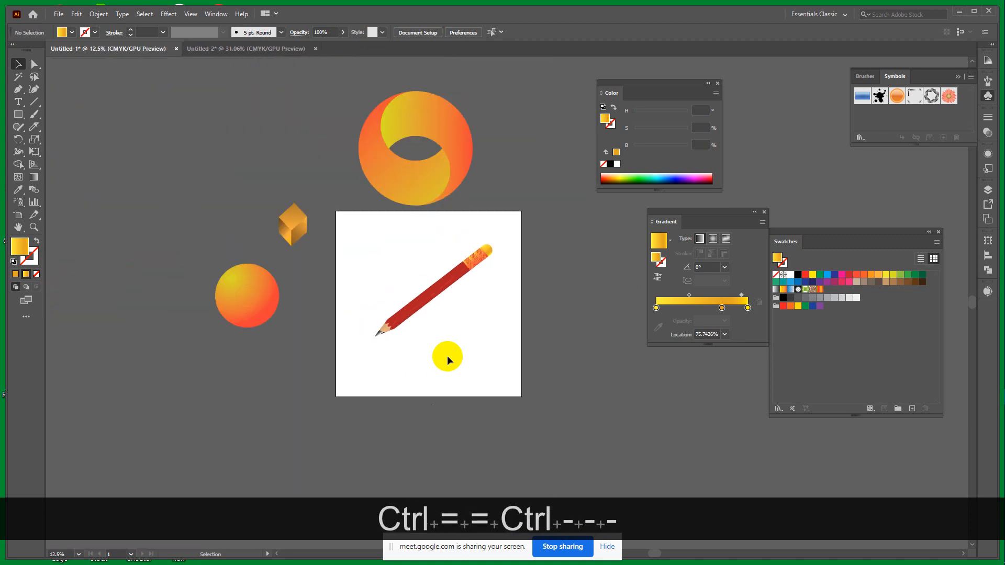
drag(417, 247, 513, 313)
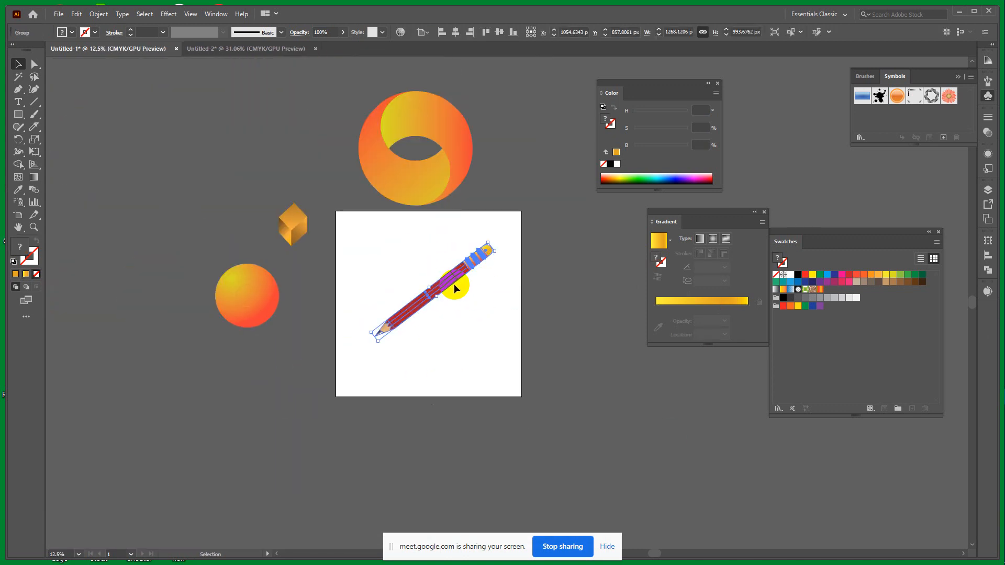
drag(452, 276, 203, 130)
click(347, 314)
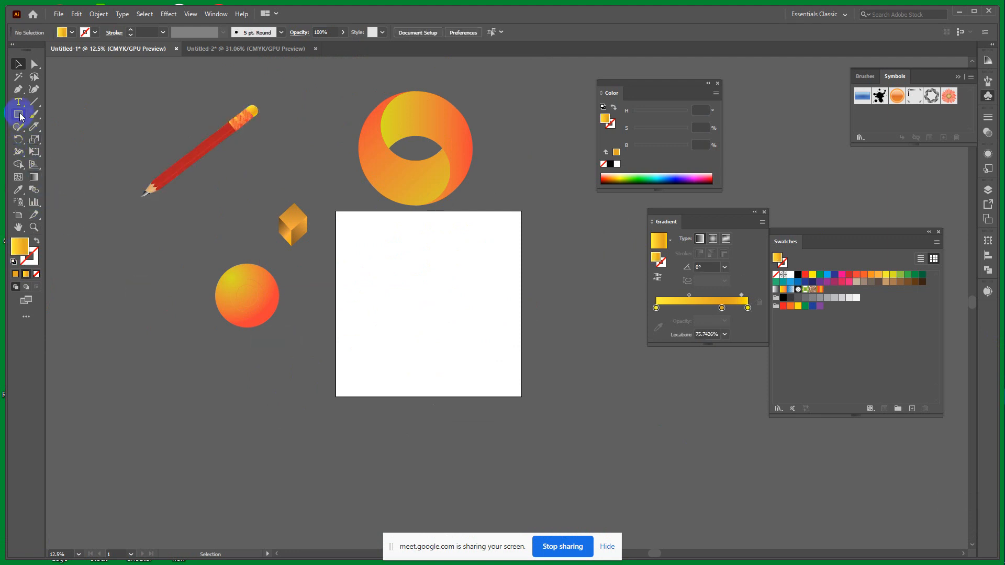
Step: Draw a circle about 1131 px across on the empty artboard and give it a solid orange fill
drag(20, 117, 52, 149)
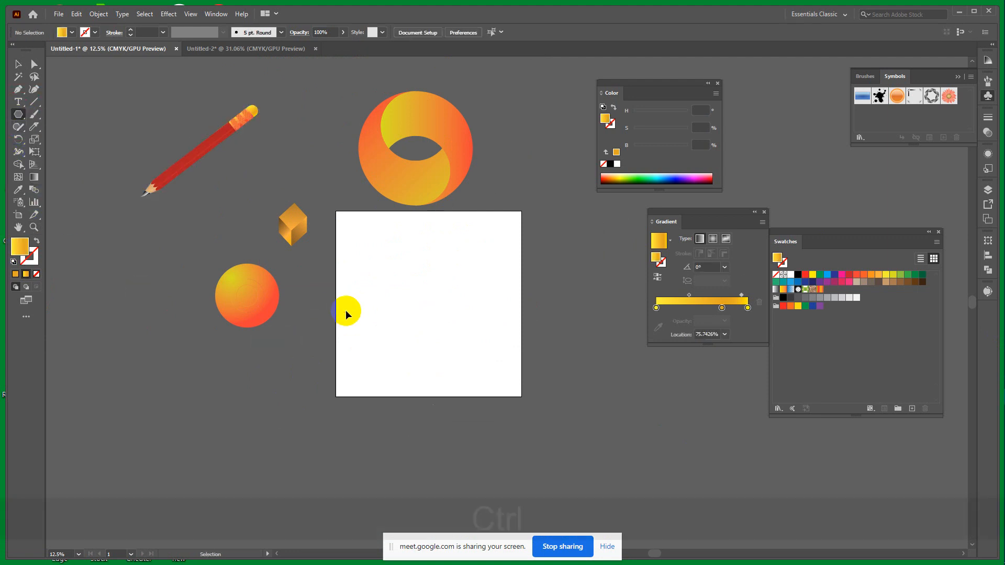
key(ctrl+=)
key(ctrl+=)
key(ctrl+=)
key(space)
drag(268, 380, 363, 365)
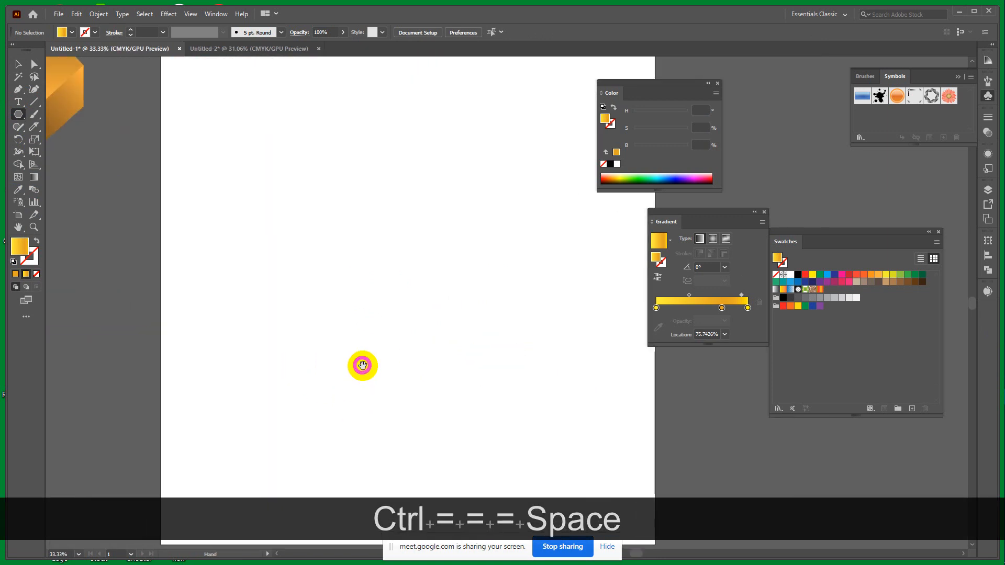
click(21, 114)
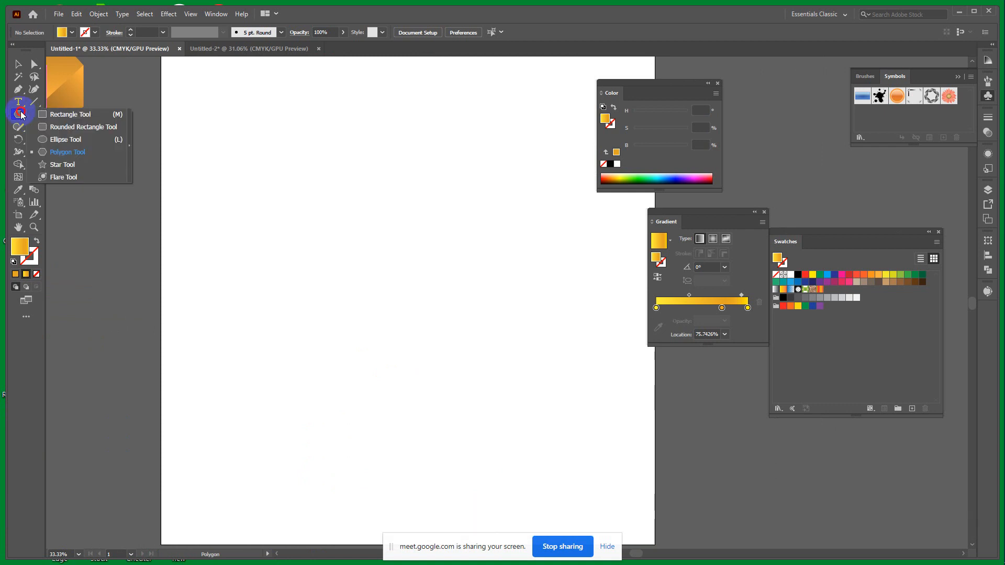
click(64, 140)
drag(417, 225, 557, 366)
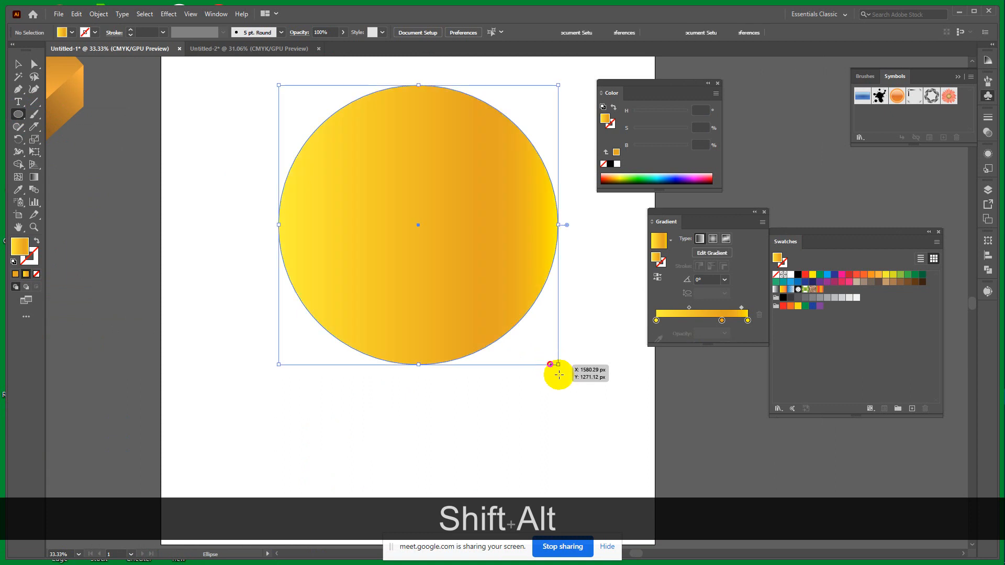
click(15, 273)
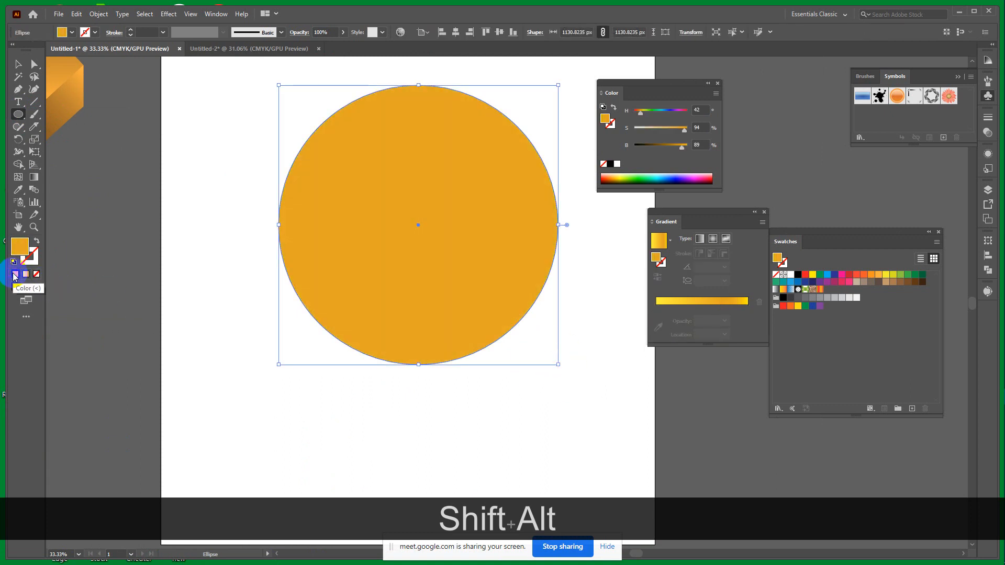
Step: Paste a copy of the orange circle in front, shrink it about its center to about 491 px, and fill it light blue
click(18, 64)
click(445, 455)
click(437, 255)
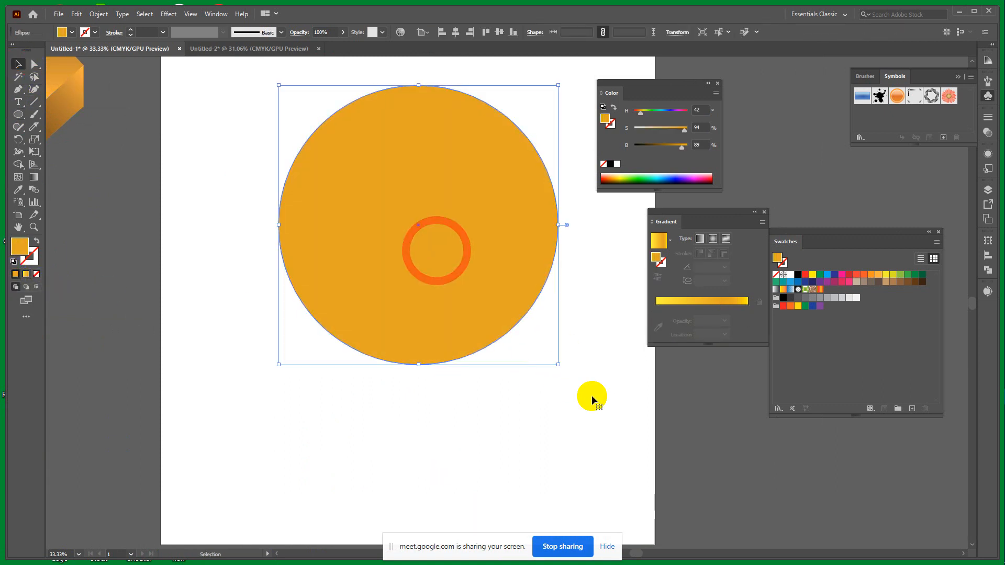
key(ctrl+c)
key(ctrl+f)
drag(557, 225, 480, 225)
click(826, 274)
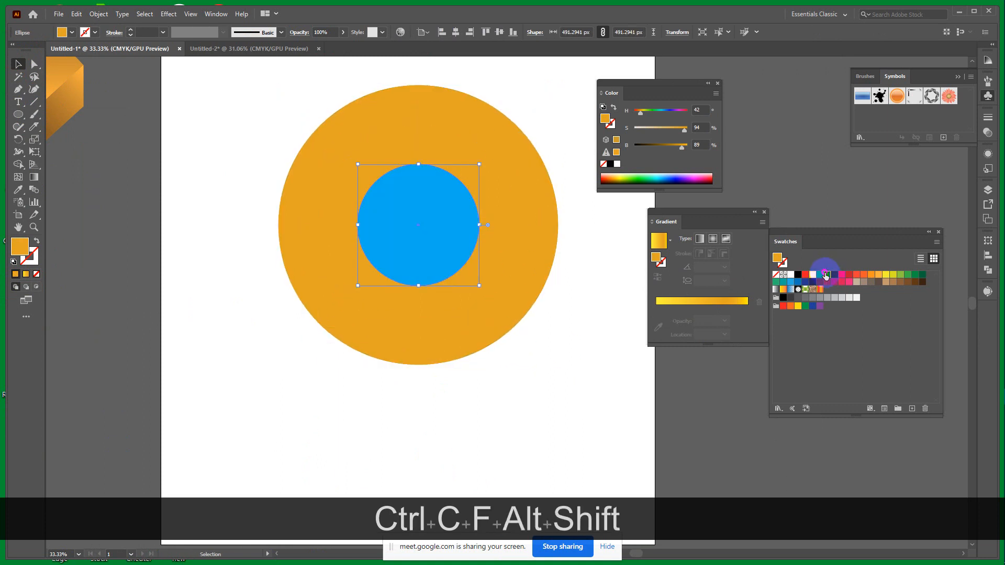
Step: Paste a copy of the blue circle in front, give it no fill and a white stroke, and enlarge it to about 750 px
click(574, 392)
click(426, 237)
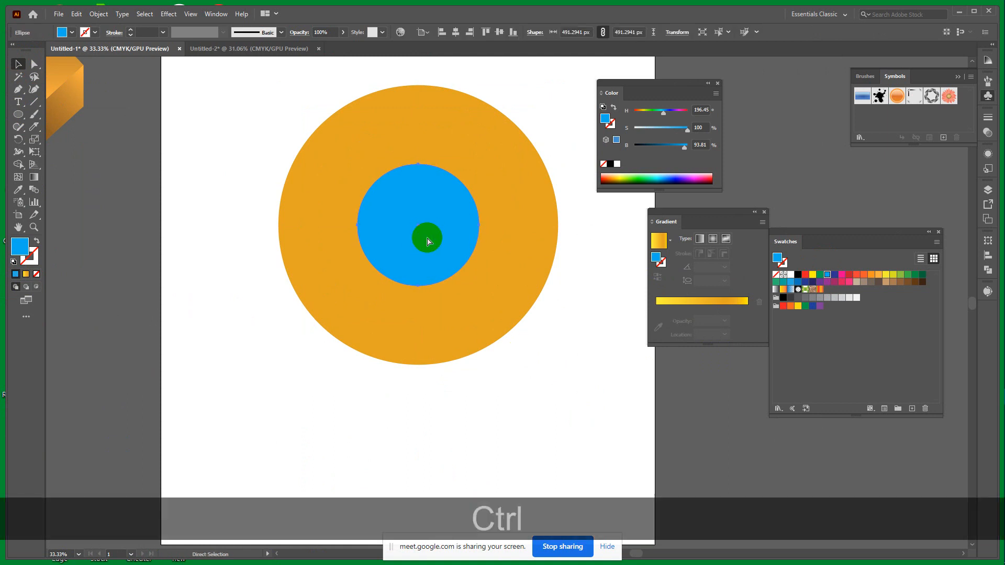
key(ctrl+c)
key(ctrl+f)
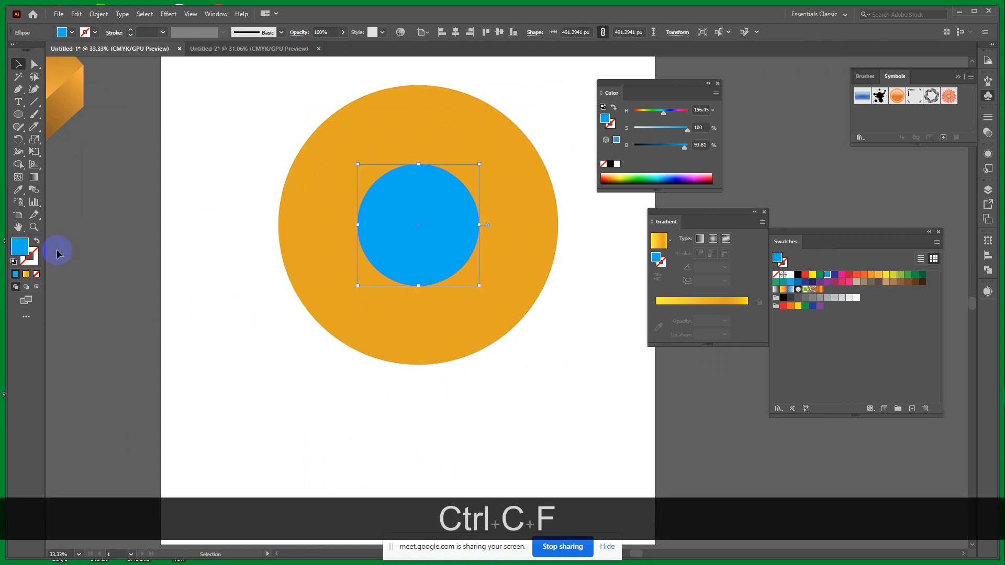
click(37, 241)
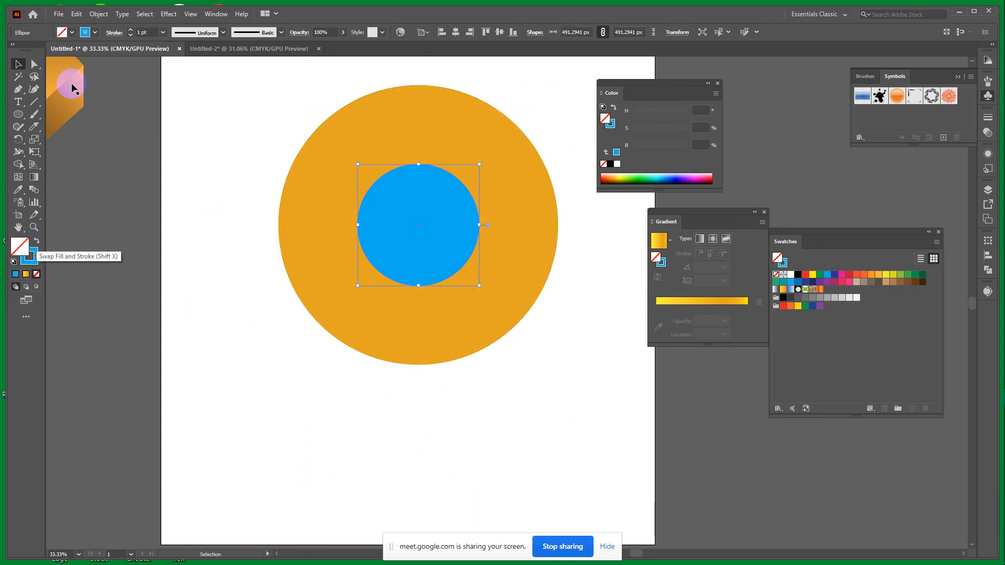
click(71, 32)
click(95, 33)
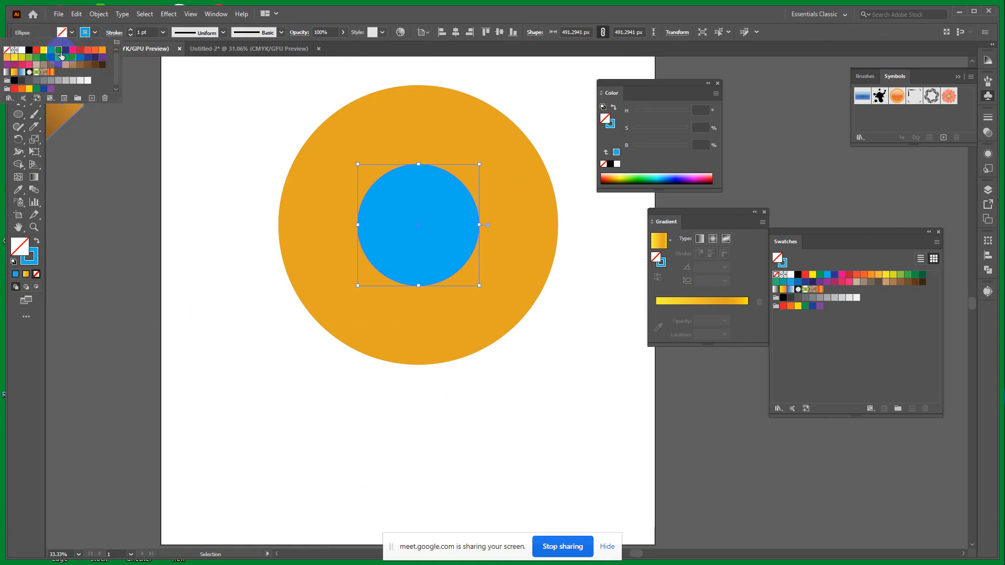
click(21, 50)
drag(451, 225, 511, 233)
Step: Move the white outline circle down and right until its edge touches the blue circle's upper-left edge
key(ctrl+equal)
key(ctrl+equal)
key(ctrl+equal)
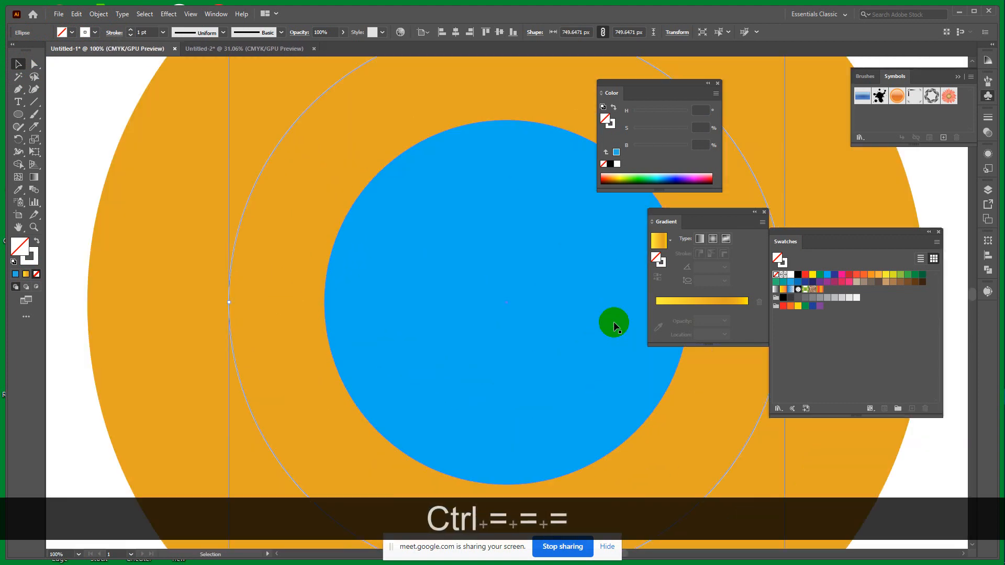
key(space)
drag(280, 251, 224, 362)
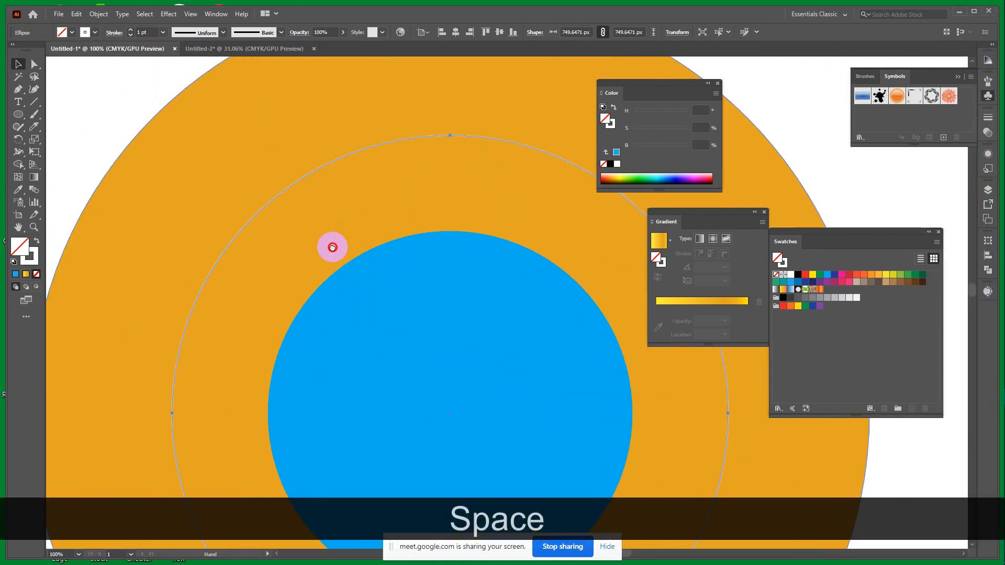
drag(354, 157, 401, 241)
scroll(471, 248, down, 5)
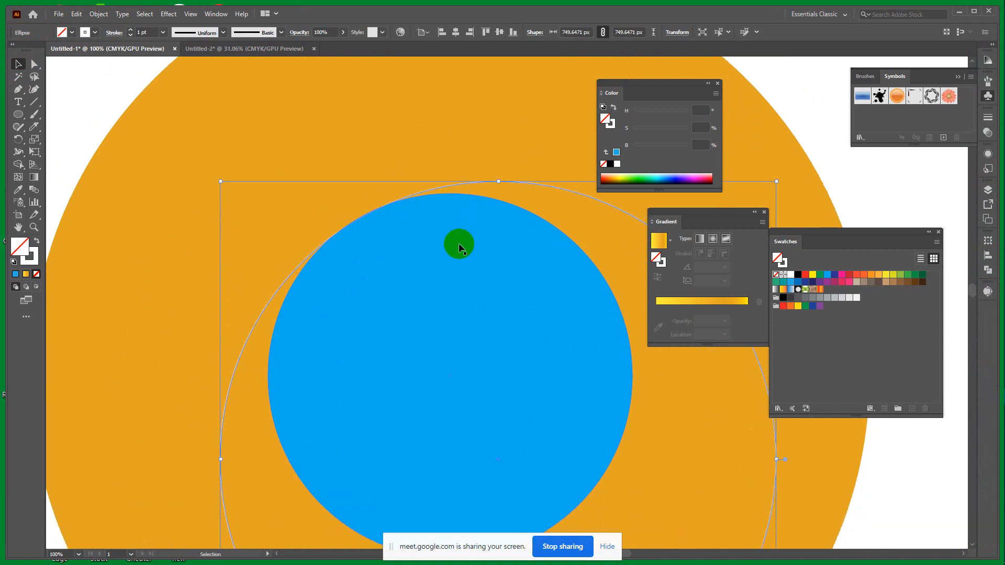
Step: Duplicate the white outline circle upward so the copy's edge touches the blue circle's lower-left edge
key(ctrl+minus)
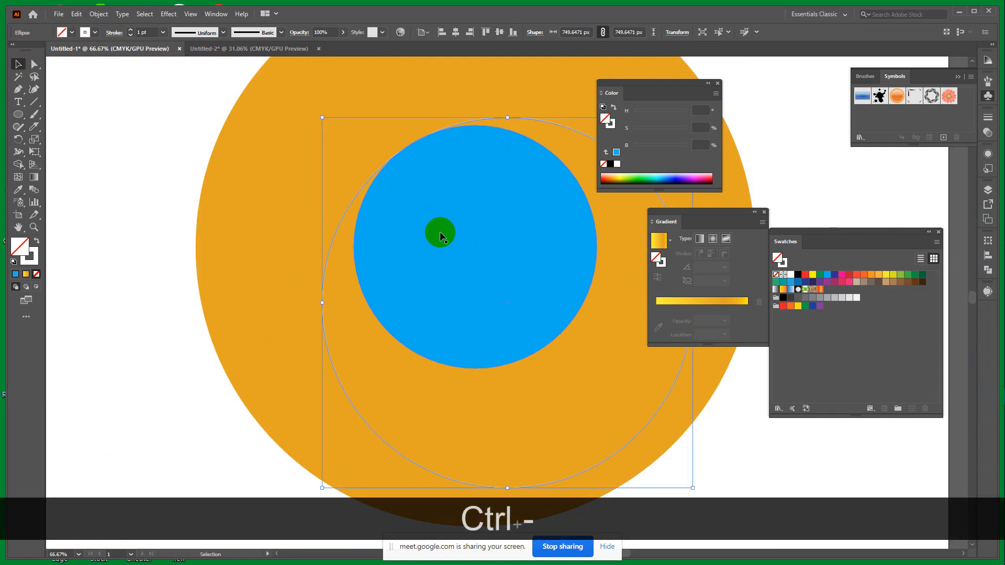
drag(460, 234, 351, 153)
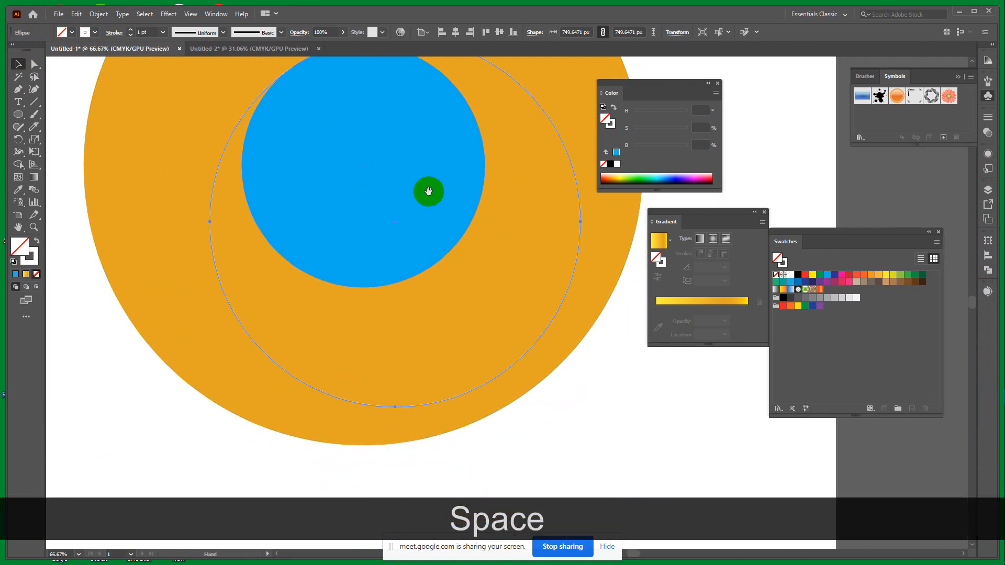
drag(426, 191, 419, 178)
drag(407, 393, 415, 289)
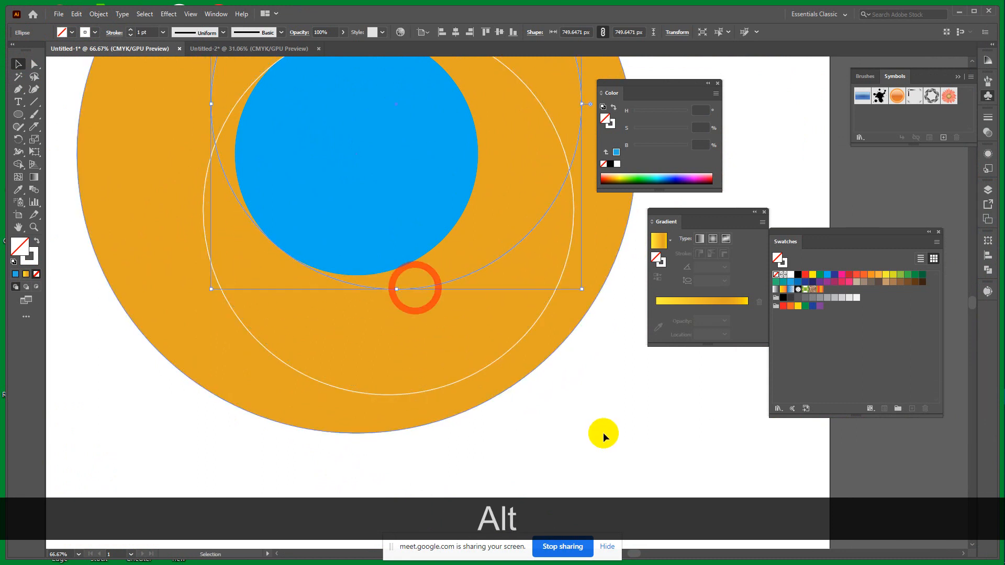
Step: Delete the lower of the two white outline circles
key(ctrl+minus)
key(ctrl+minus)
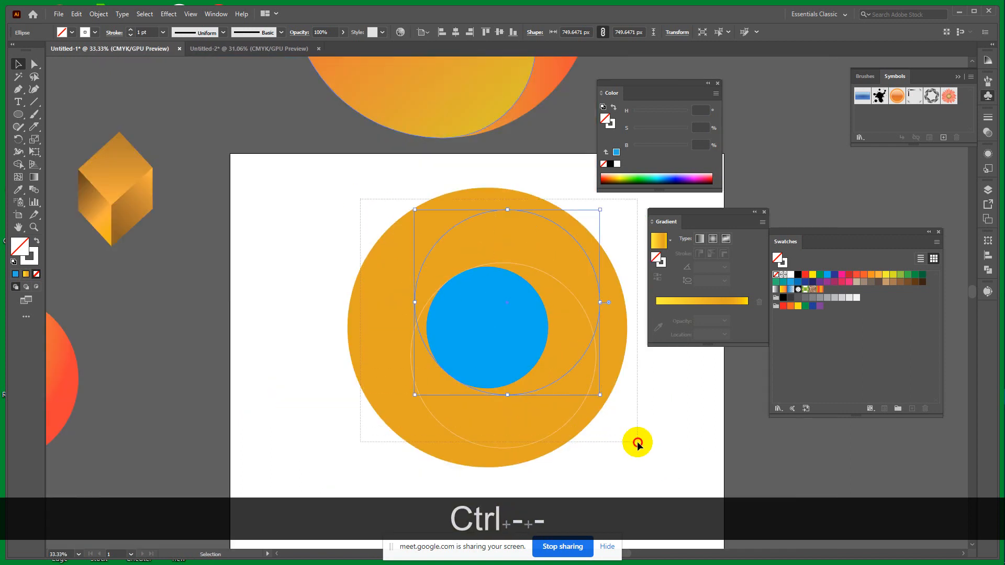
key(ctrl+a)
key(space)
drag(673, 450, 600, 415)
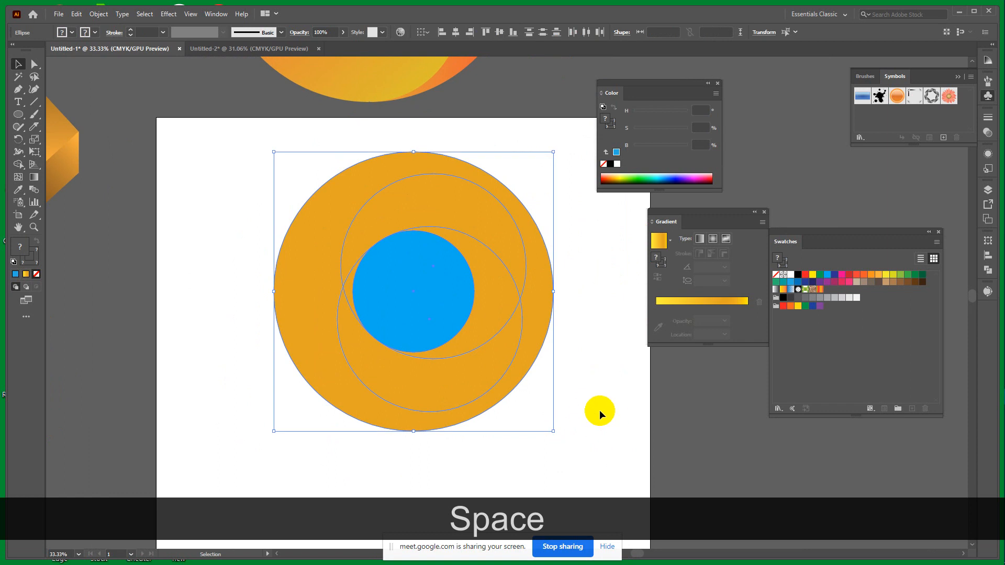
click(601, 366)
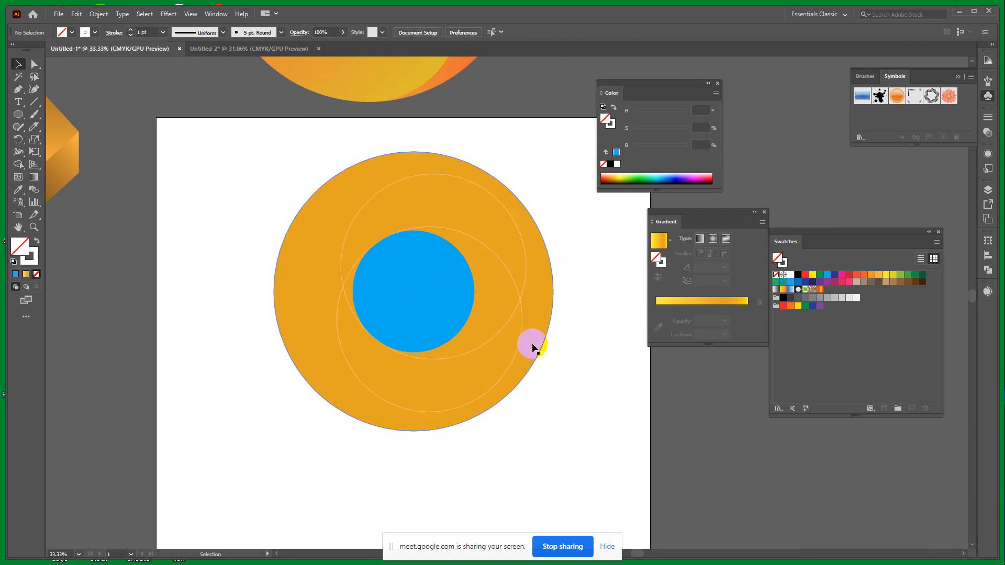
click(521, 339)
key(Delete)
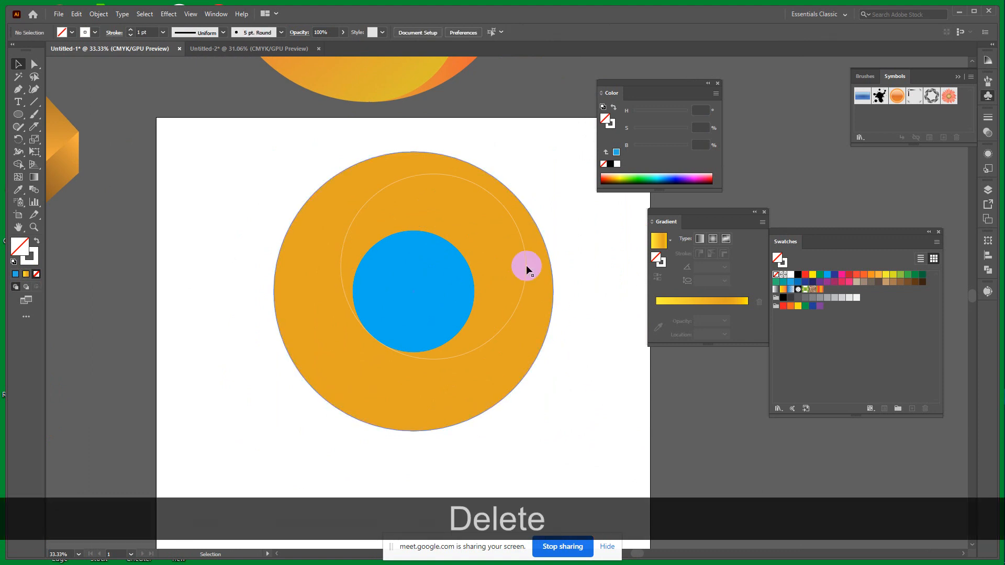
Step: Enlarge the remaining white outline circle about its center to about 957 px
click(524, 264)
click(553, 289)
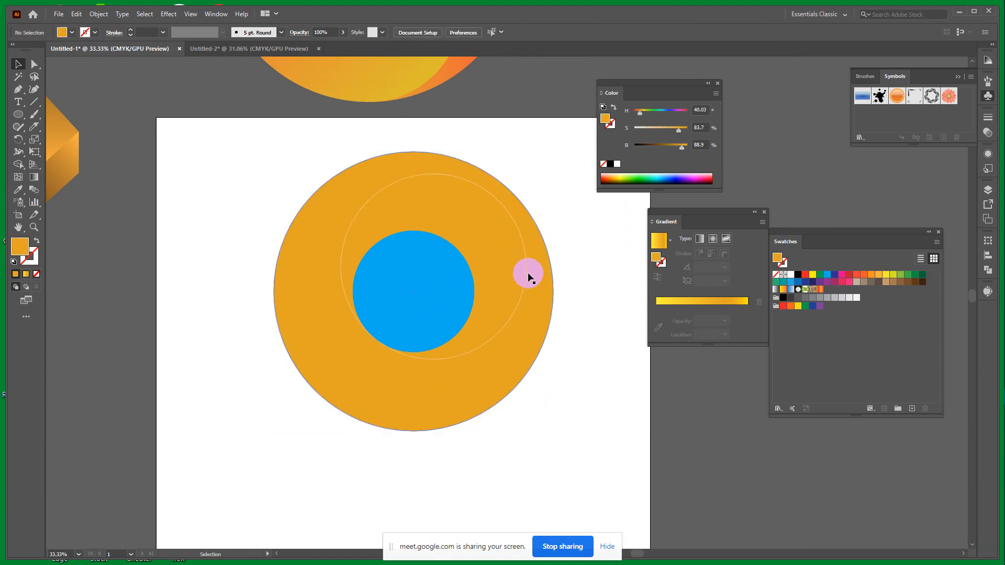
click(527, 276)
drag(526, 267, 551, 269)
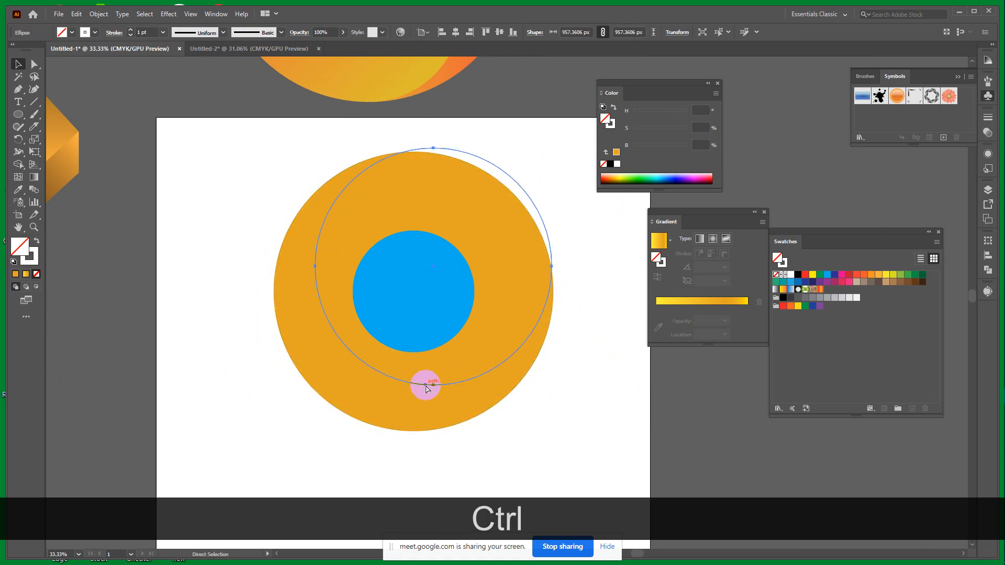
Step: Move the outline circle until its edge touches the blue circle's upper-left edge, and duplicate it upward to touch the lower-left edge
key(ctrl+equal)
key(ctrl+equal)
drag(380, 102, 411, 246)
scroll(536, 274, down, 5)
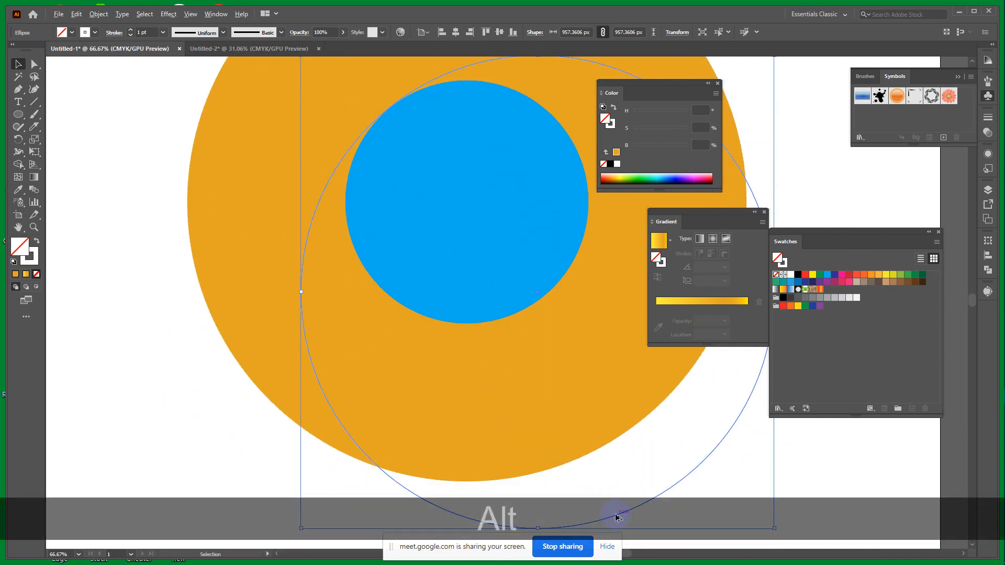
drag(613, 518, 624, 339)
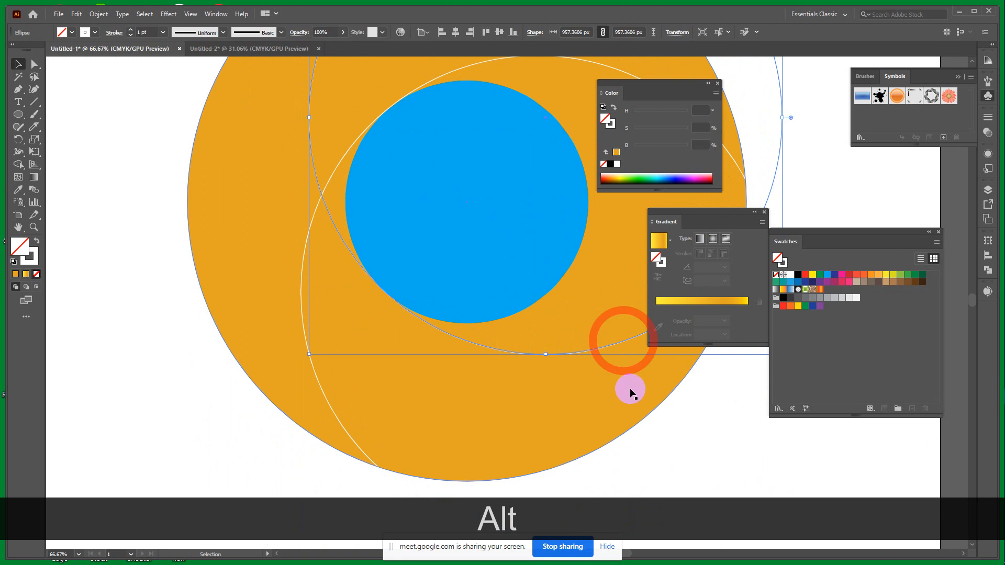
Step: Divide the orange disc, blue circle and both outline circles into separate pieces with the Pathfinder's Divide
drag(124, 115, 577, 389)
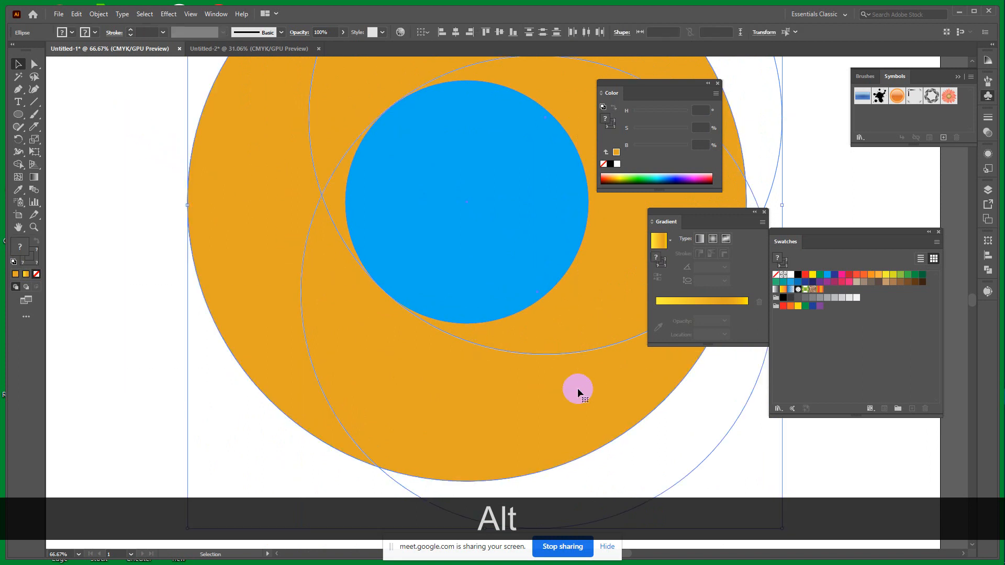
click(933, 233)
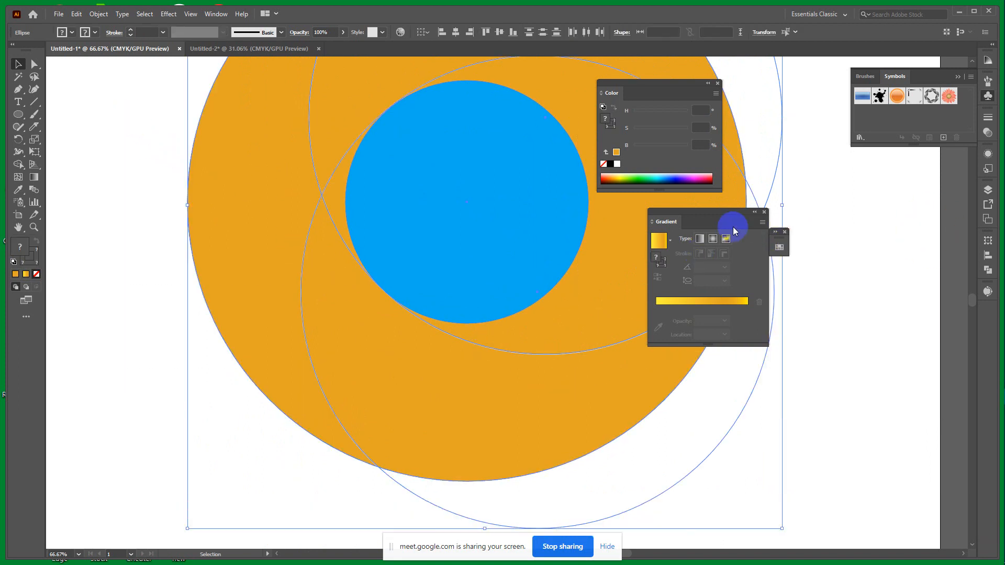
drag(727, 214, 888, 186)
drag(675, 92, 904, 343)
click(989, 270)
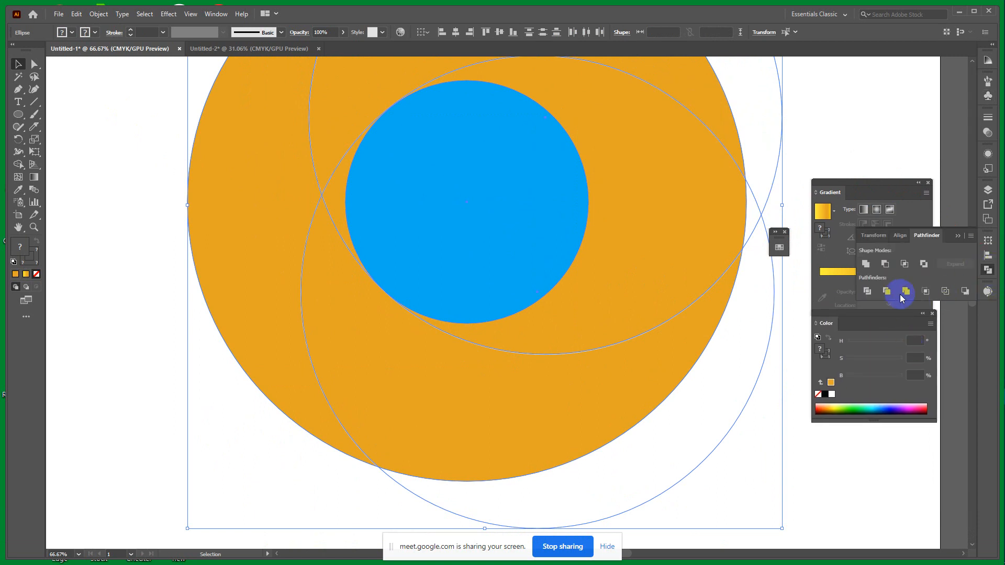
click(867, 292)
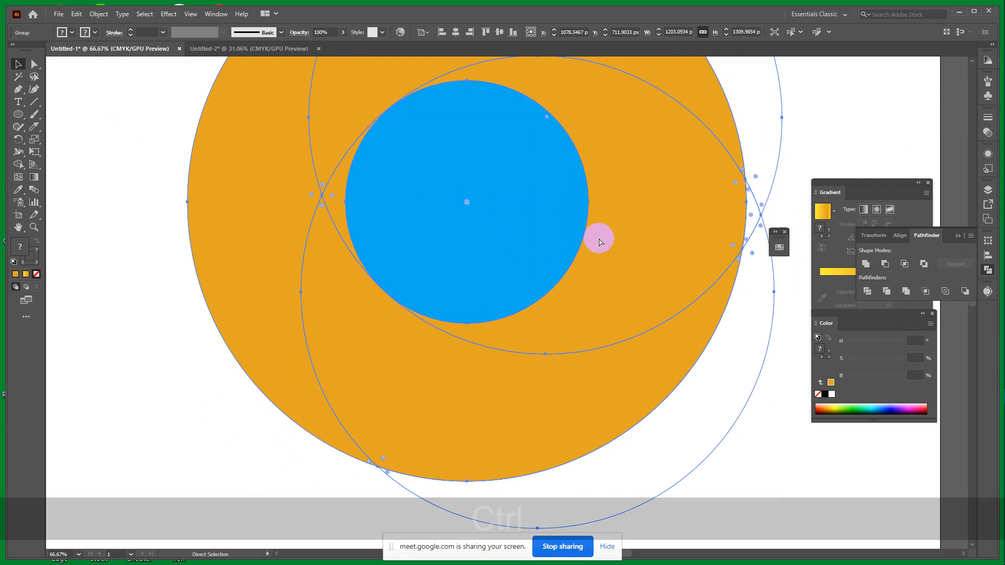
Step: Ungroup the divided circle artwork and clear the selection
key(ctrl+minus)
key(ctrl+minus)
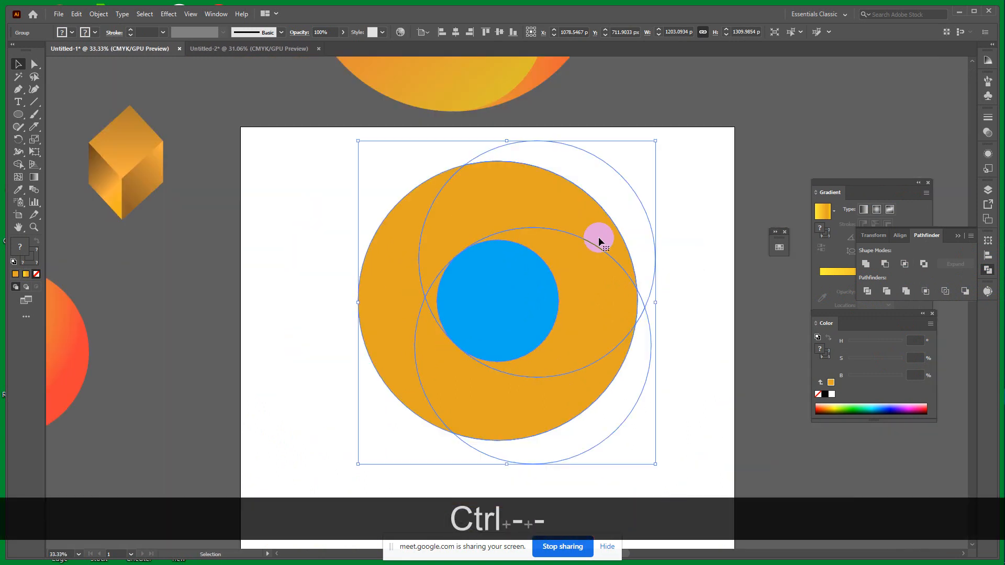
right_click(566, 272)
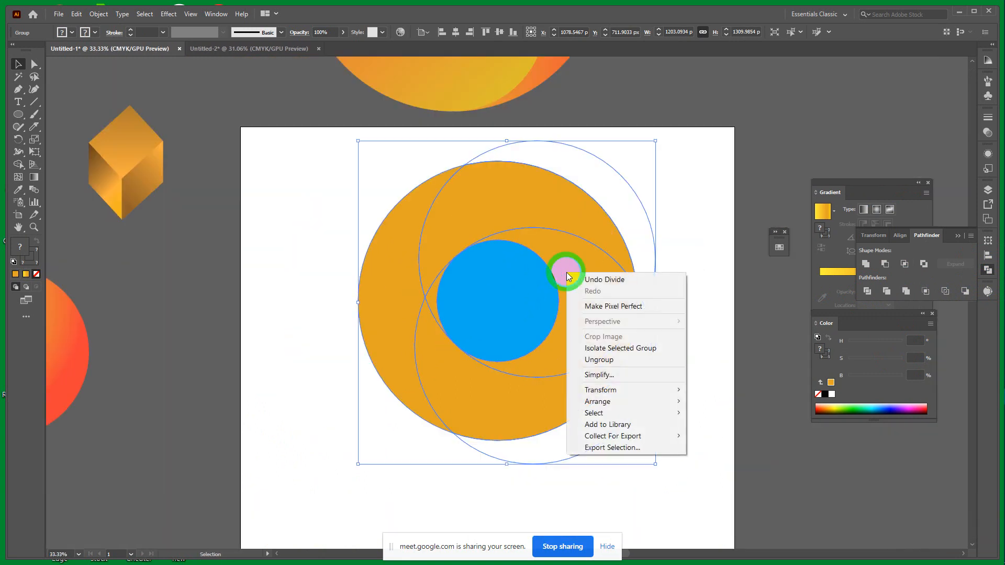
click(608, 361)
click(705, 289)
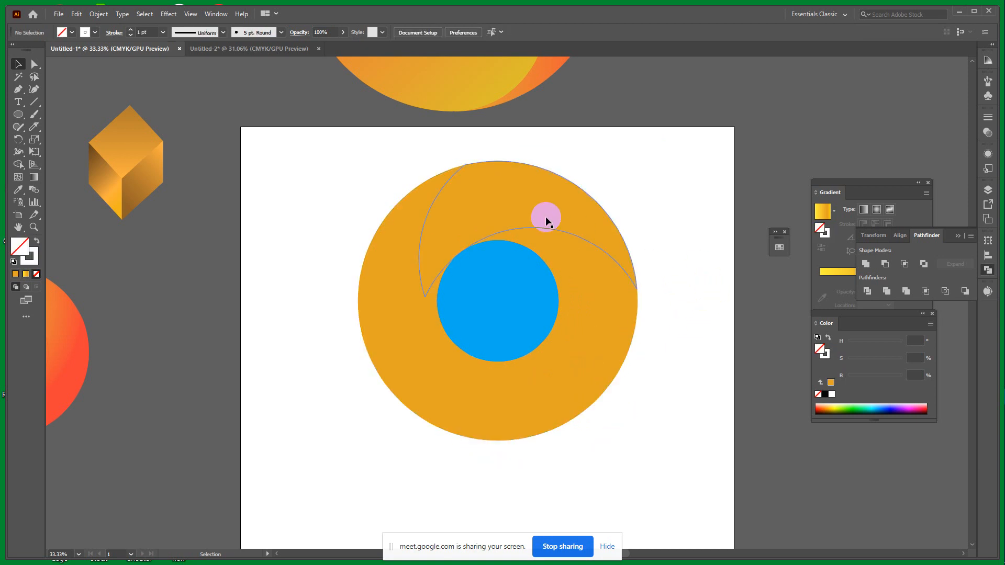
Step: Recolor the upper crescent piece of the disc green by setting its hue to about 126°
click(505, 199)
shift+click(403, 230)
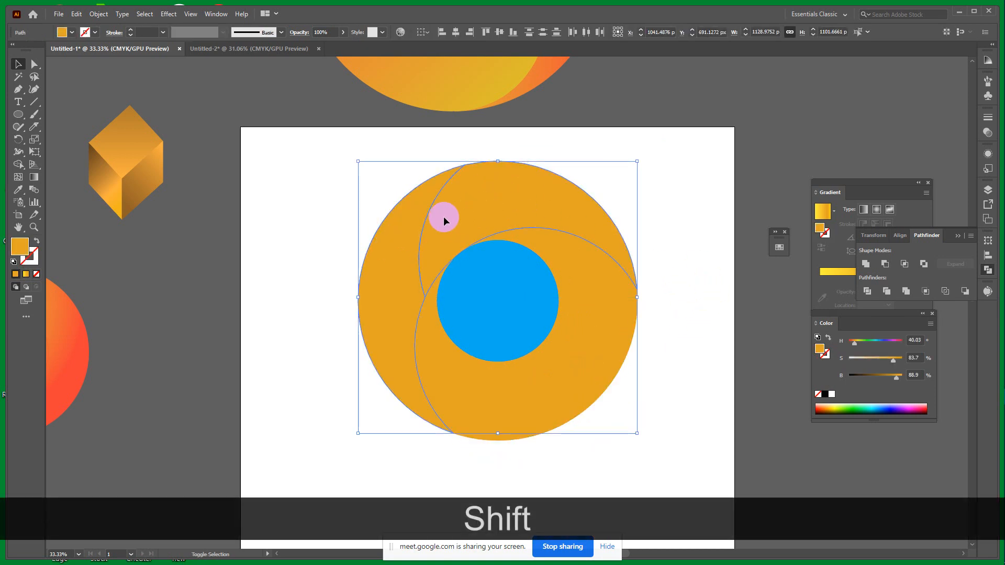
click(709, 186)
click(519, 202)
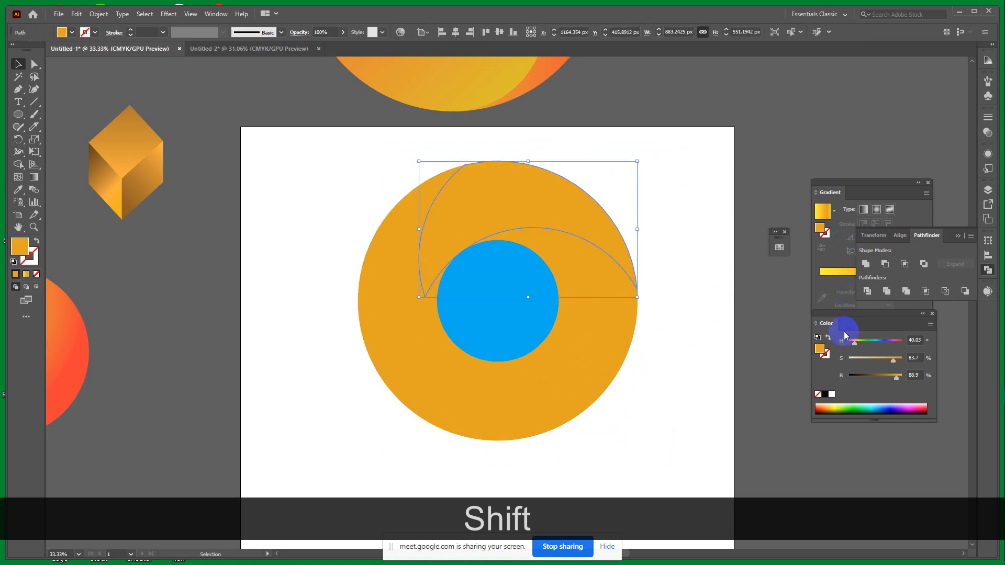
click(868, 342)
click(758, 341)
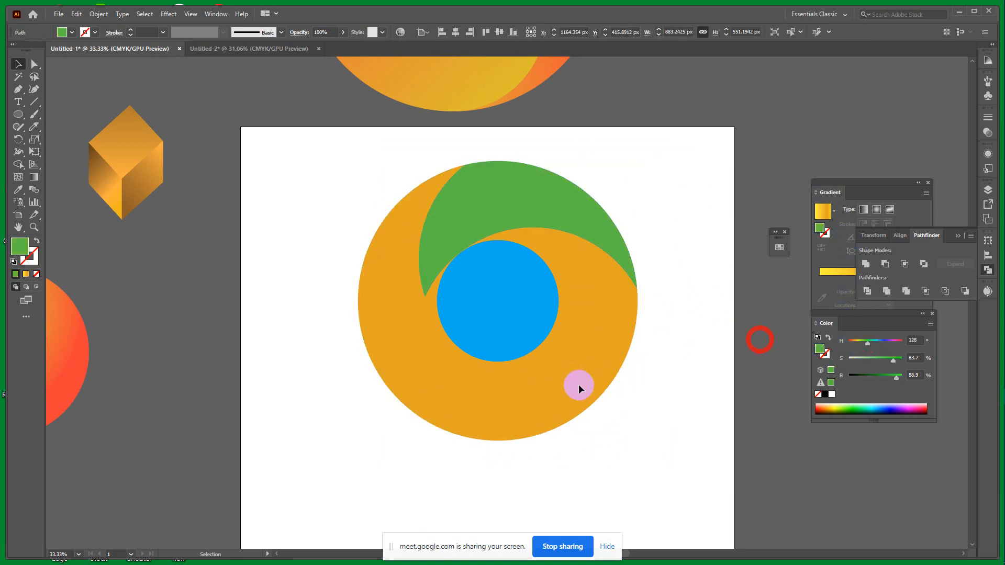
Step: Fill the lower crescent piece light blue and lighten the middle piece's orange to about 67% saturation
click(500, 384)
drag(855, 343, 884, 358)
click(583, 272)
click(758, 340)
click(432, 300)
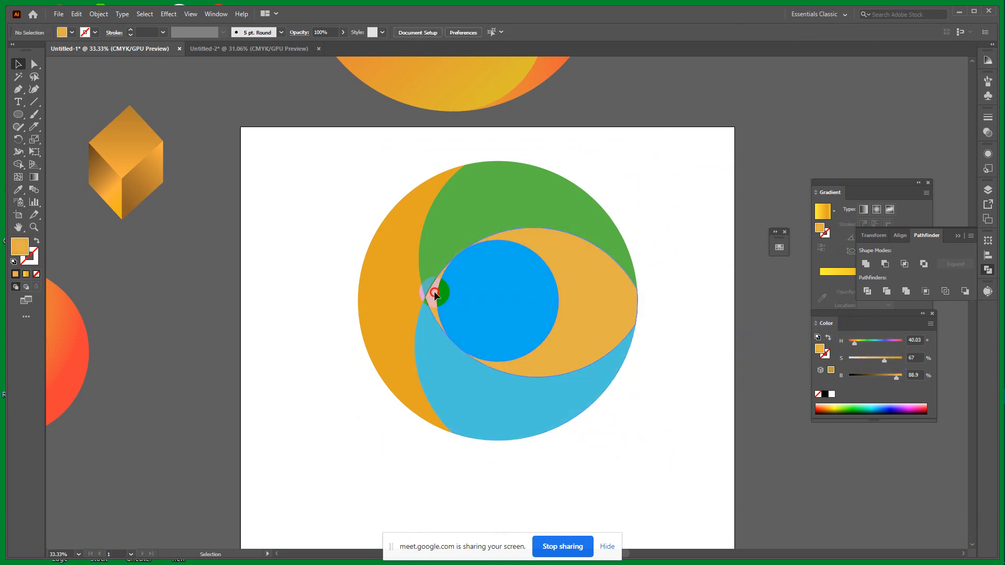
Step: Unite the green upper crescent and the orange left crescent into one green shape
click(601, 166)
click(467, 196)
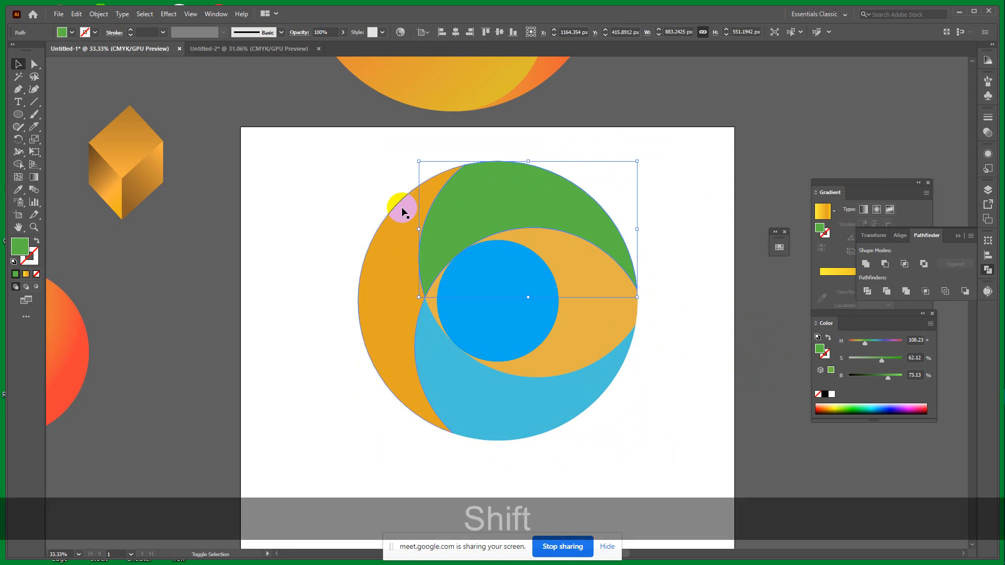
shift+click(401, 209)
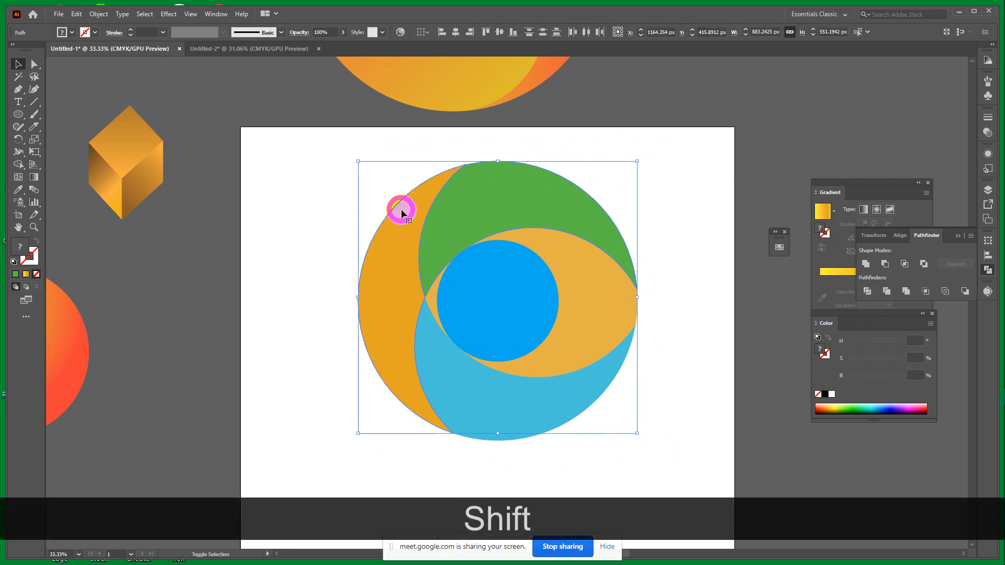
click(866, 266)
click(661, 349)
Step: Unite the light blue lower crescent and the lighter orange middle piece into one orange shape
click(468, 378)
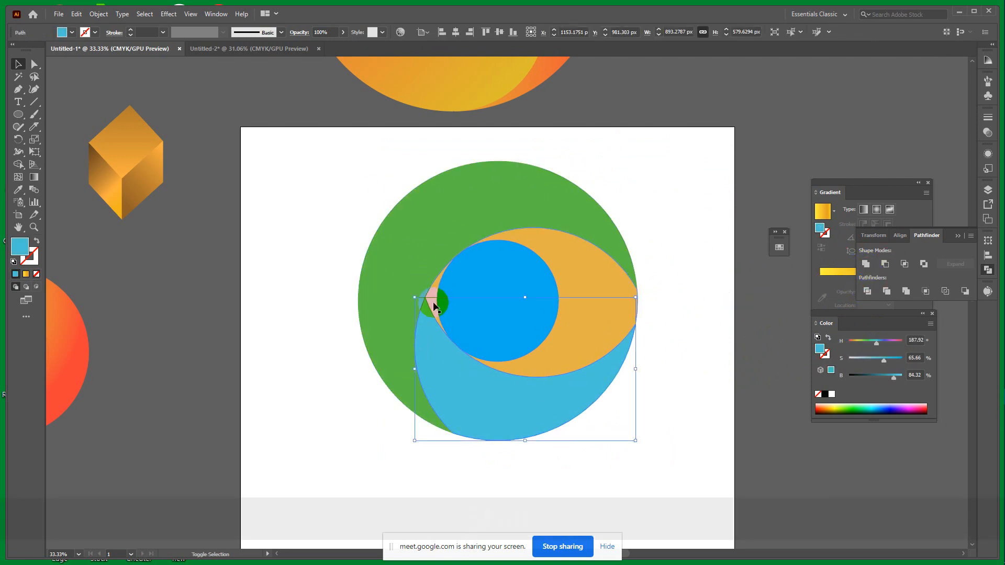
shift+click(432, 301)
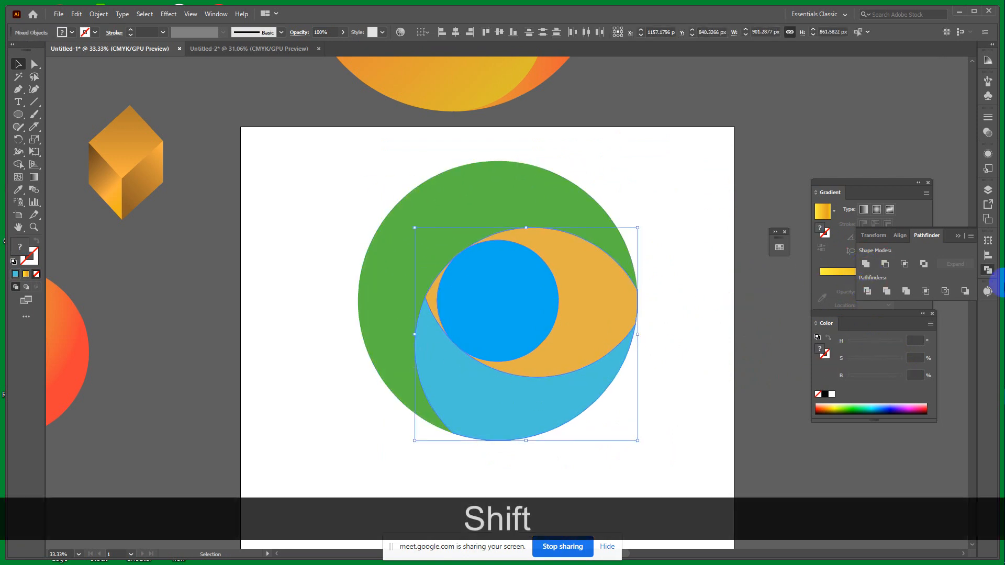
click(866, 265)
click(718, 310)
click(619, 296)
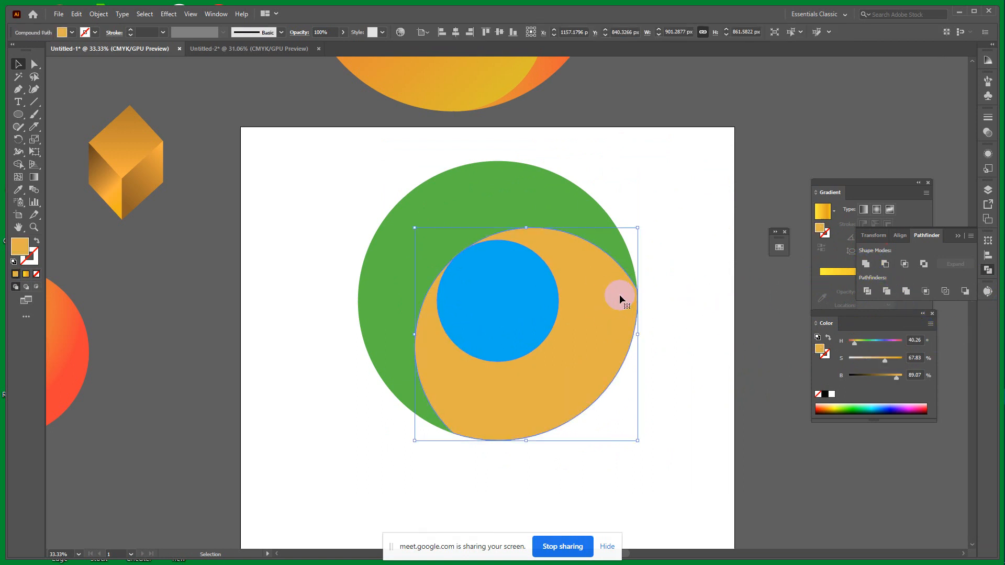
Step: Delete the blue center circle and draw a blue rectangle from the hole out past the ring's right edge
drag(19, 114, 85, 112)
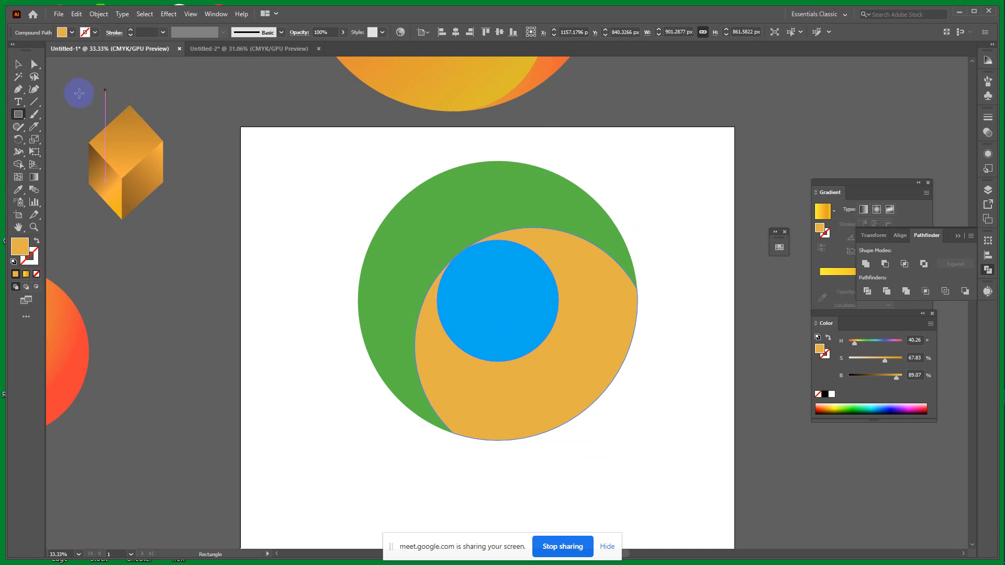
click(17, 65)
click(504, 331)
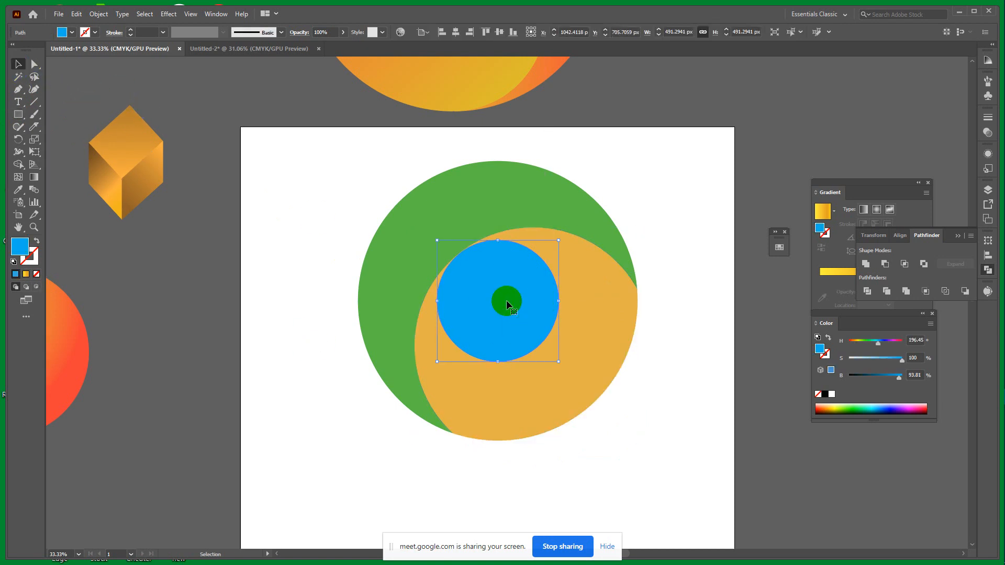
key(Delete)
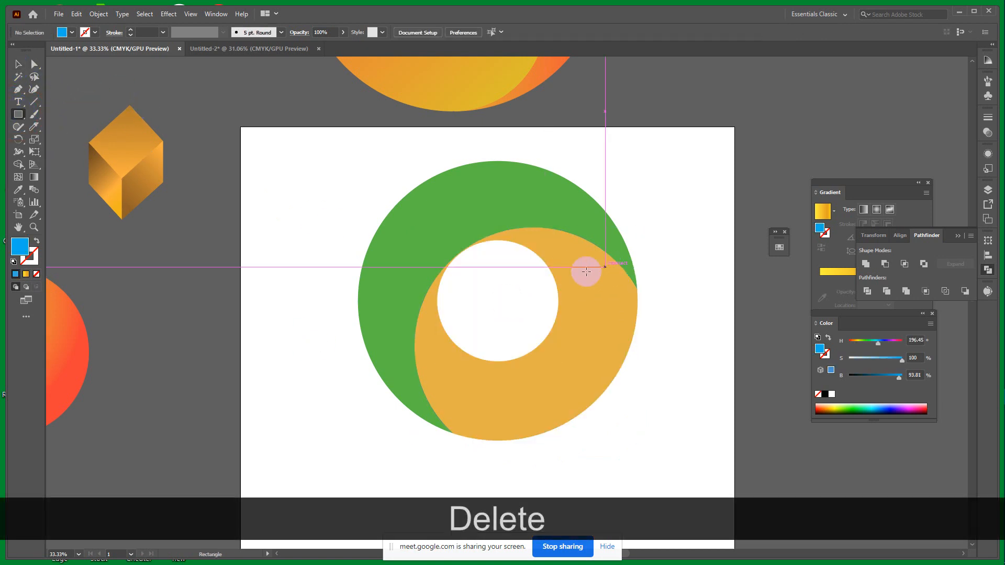
drag(526, 286, 555, 306)
Step: Cut the rectangle's area, the center and the leftover outer outline regions away with the Shape Builder to form a letter C
click(19, 62)
key(shift)
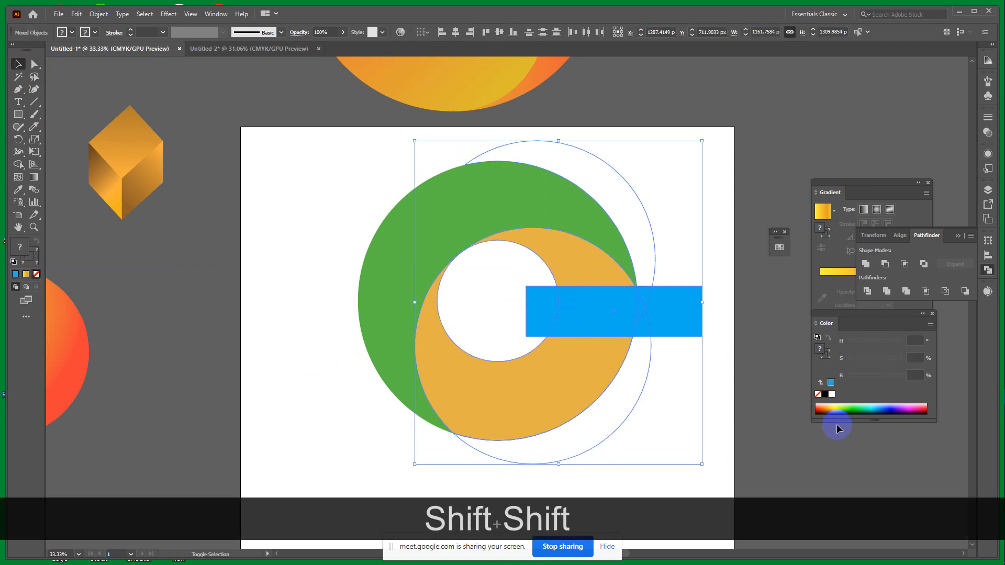
key(shift+m)
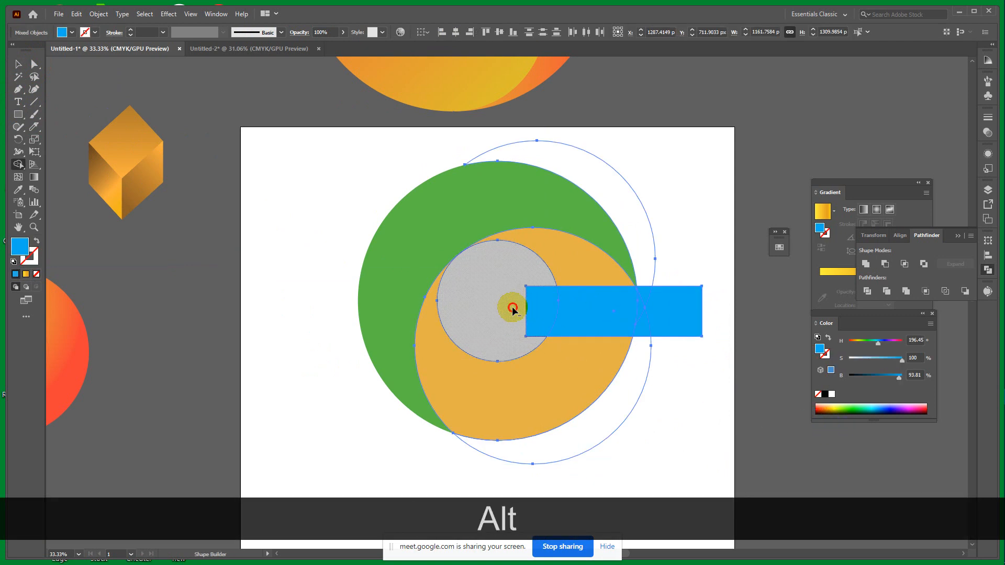
drag(512, 307, 769, 317)
alt+click(642, 329)
alt+click(673, 419)
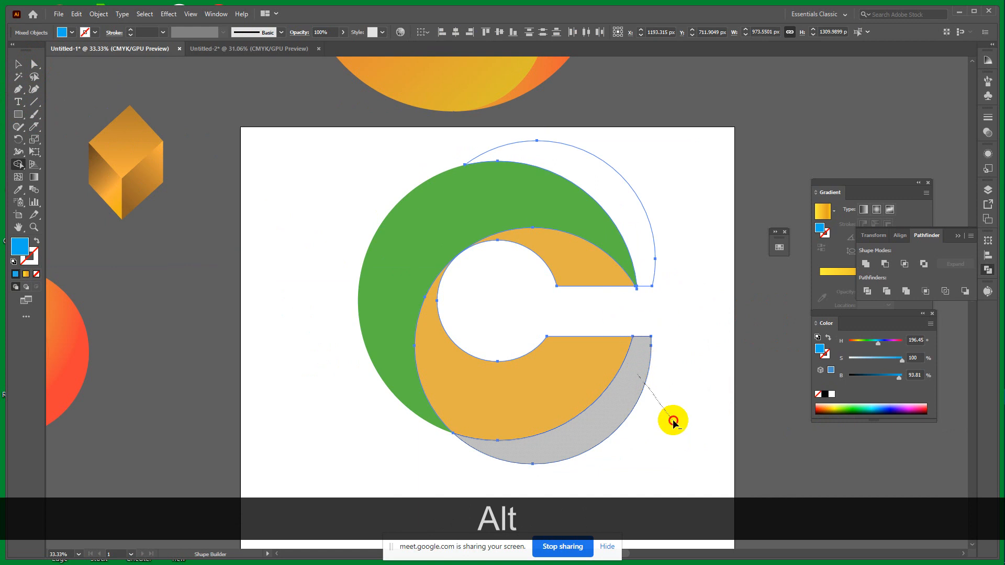
alt+click(647, 247)
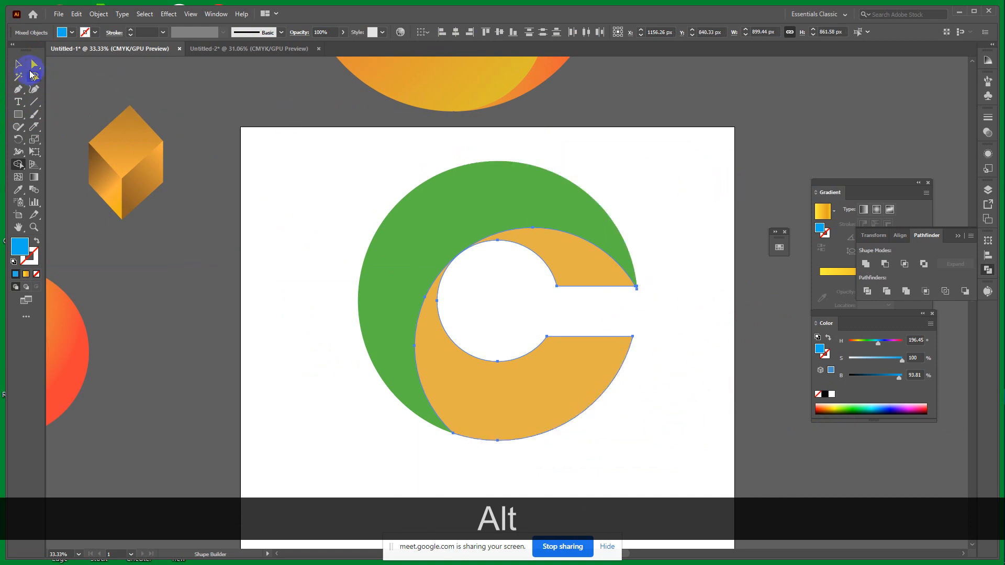
click(18, 62)
click(256, 228)
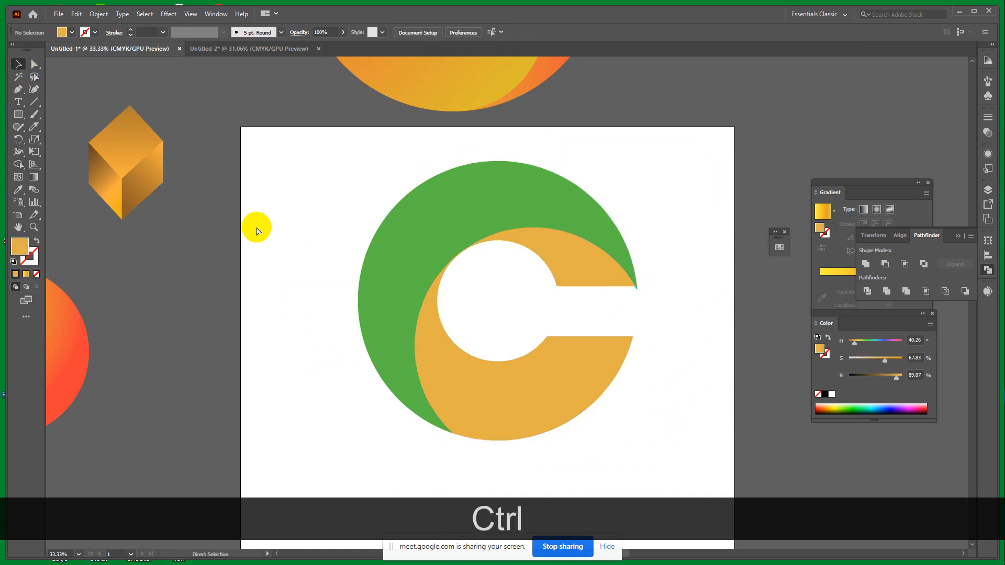
Step: Apply the yellow-to-orange gradient of the ring above the artboard to the C's green shape with the Eyedropper
key(ctrl+9)
key(ctrl+minus)
key(ctrl+minus)
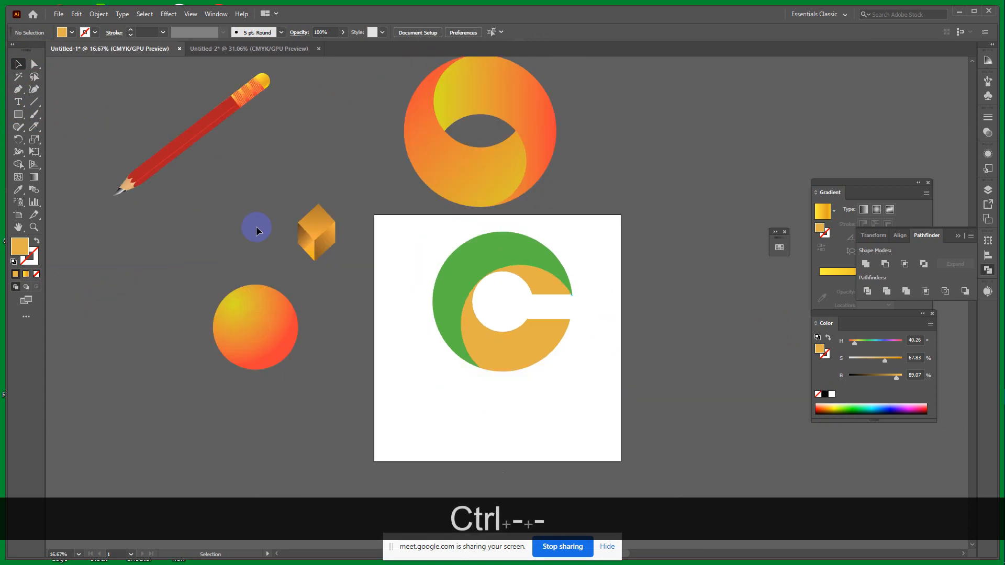
click(501, 251)
key(i)
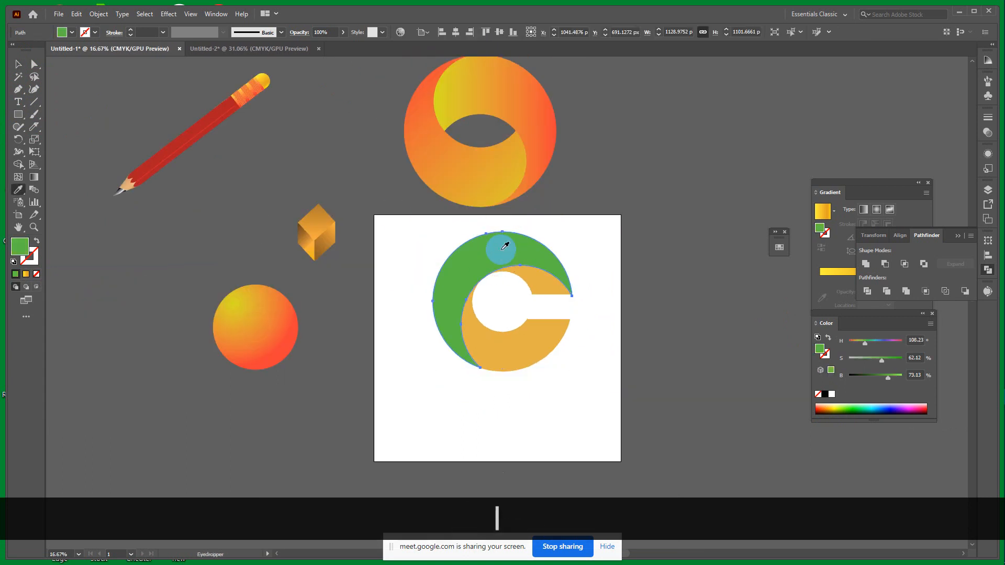
click(493, 86)
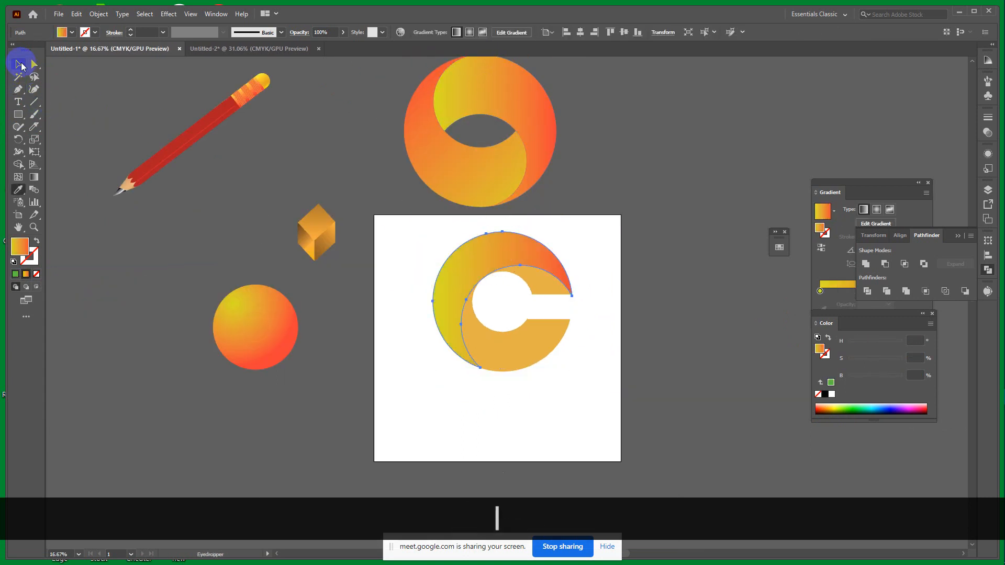
Step: Apply the ring's yellow-to-orange gradient to the C's inner shape with the Eyedropper and reverse its direction
click(21, 66)
click(346, 403)
click(523, 343)
key(i)
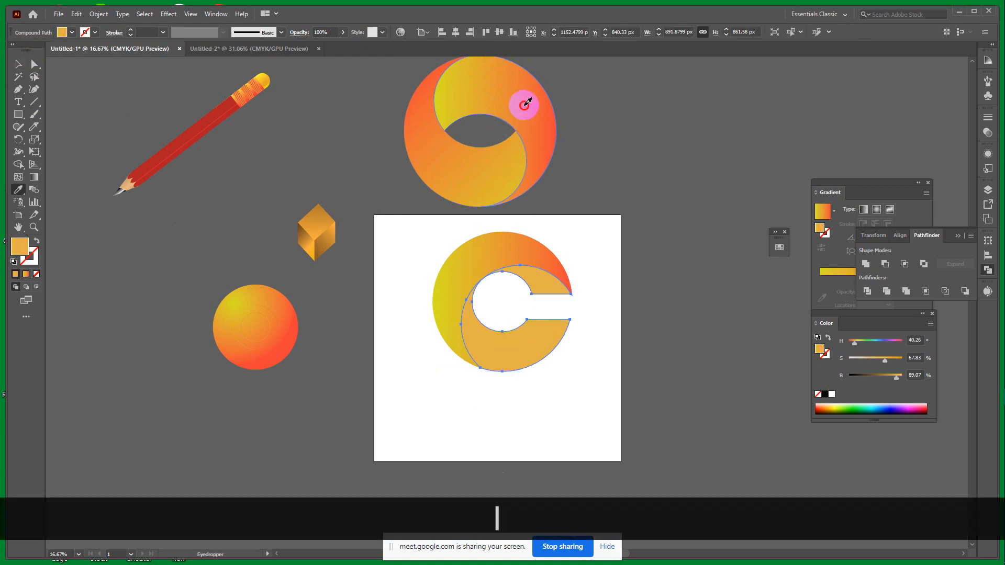
click(524, 104)
click(822, 247)
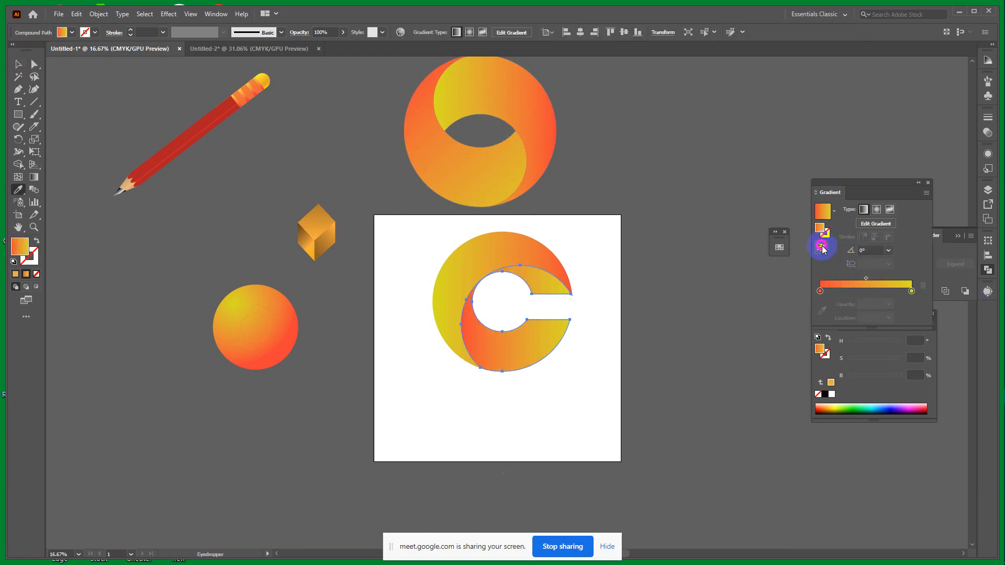
click(18, 64)
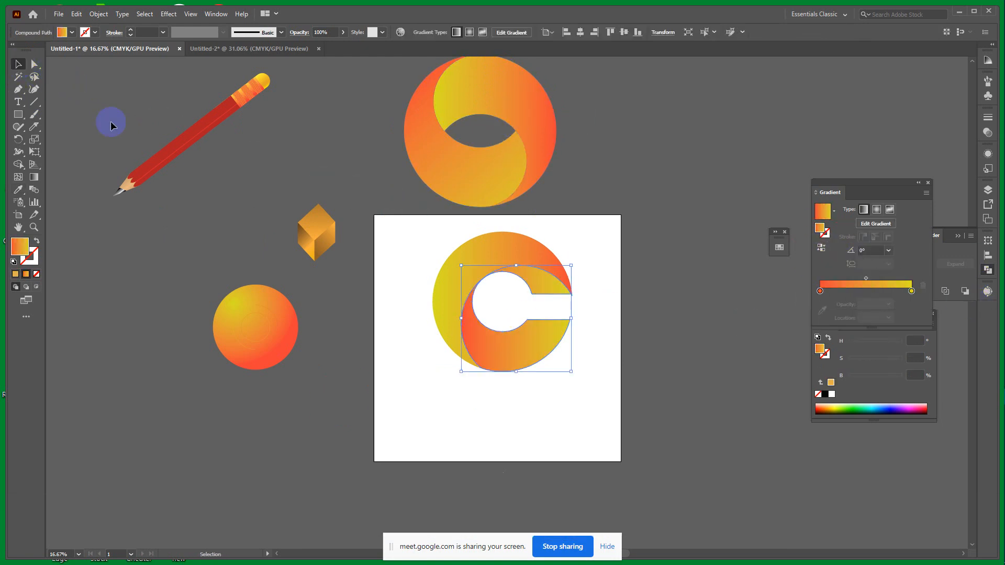
click(578, 403)
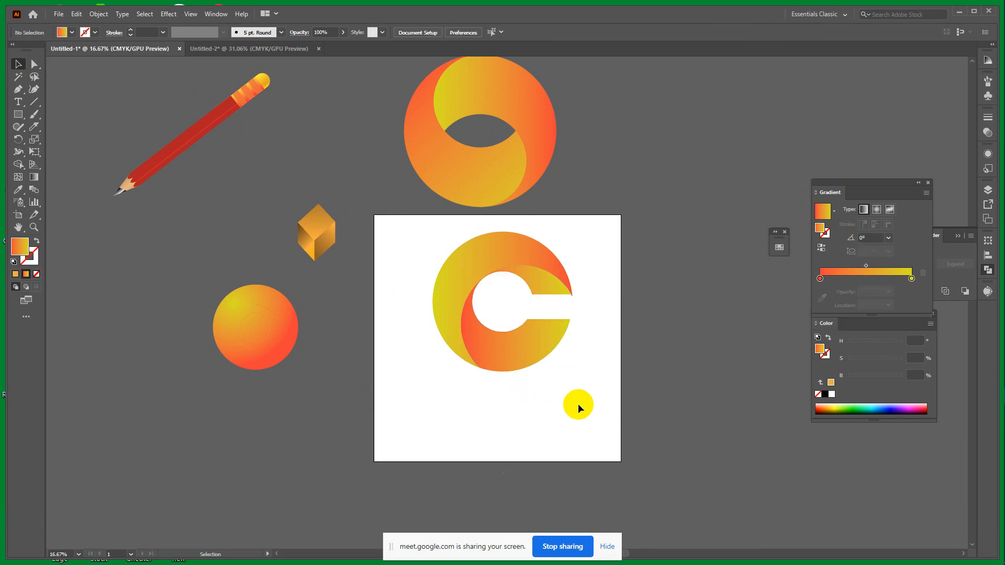
Step: Angle the inner shape's gradient to about -31° and shift its red stop to about 12% and its midpoint closer to the red
click(513, 348)
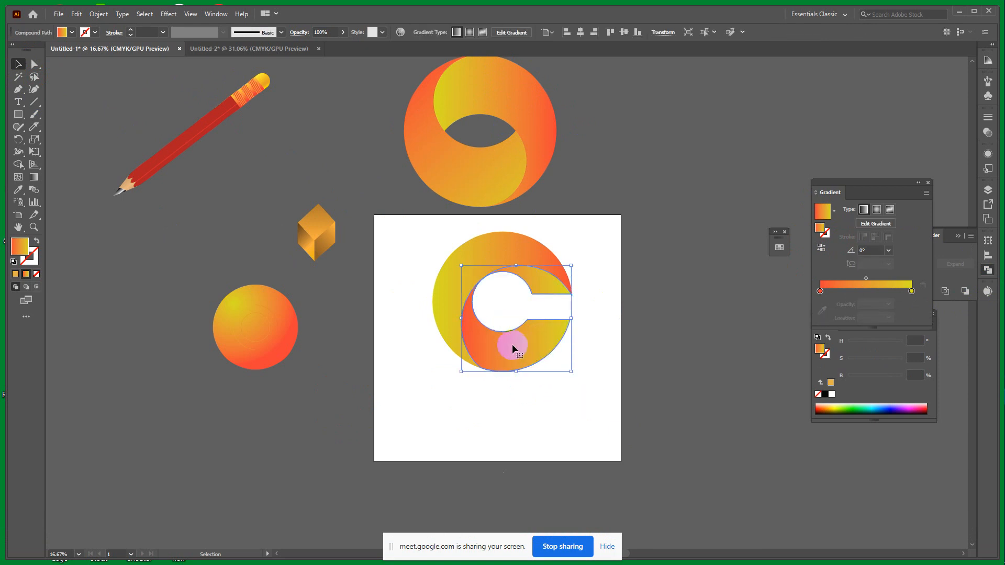
click(34, 179)
mouse_move(466, 314)
mouse_down()
mouse_move(515, 348)
mouse_move(454, 298)
mouse_move(570, 359)
mouse_up()
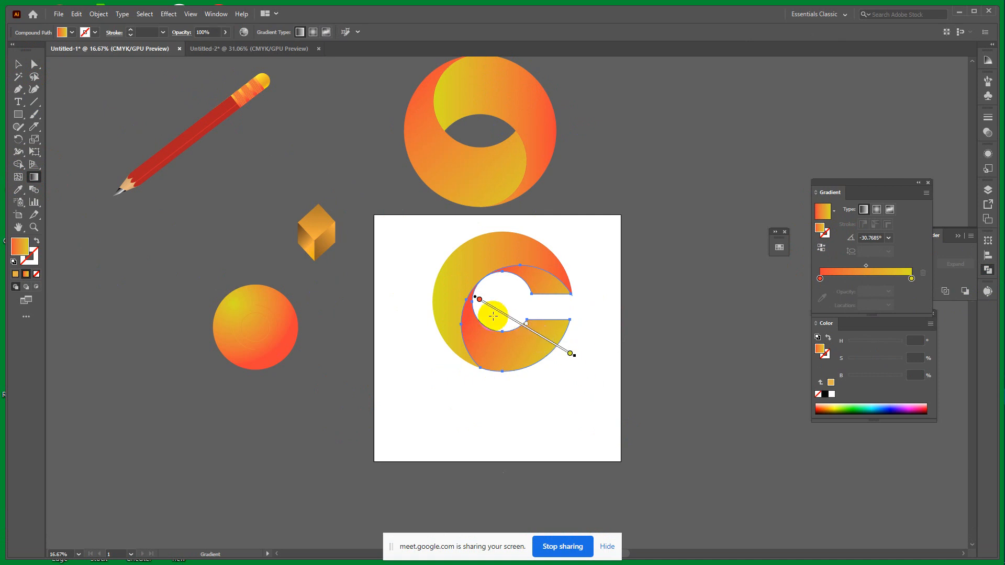
click(482, 302)
drag(490, 309, 489, 307)
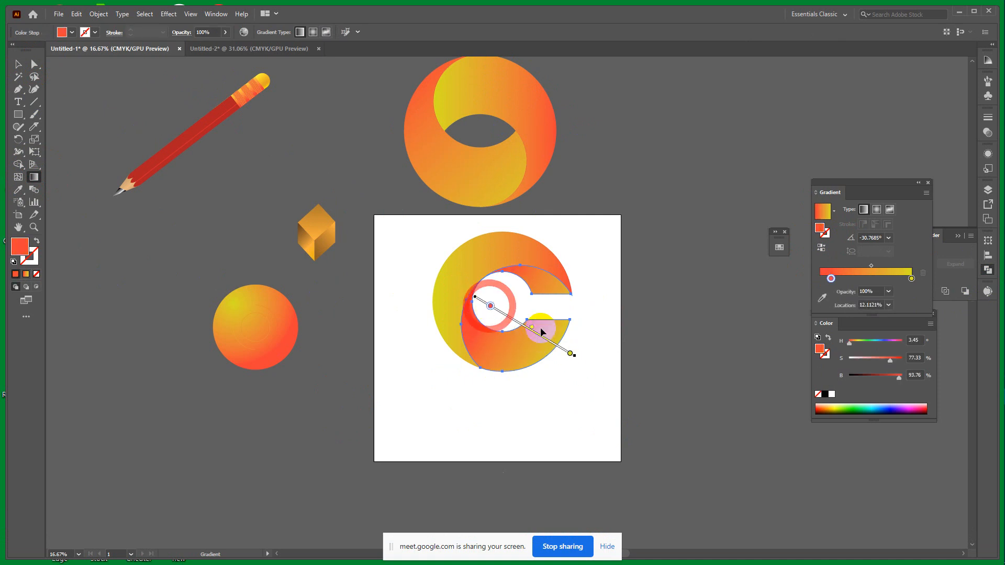
drag(542, 333, 525, 322)
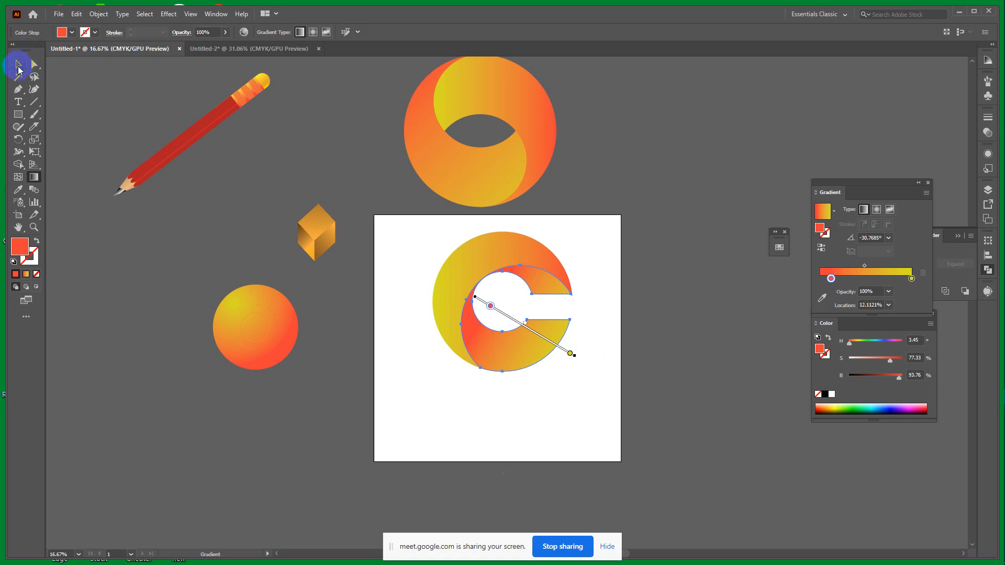
click(18, 67)
click(482, 376)
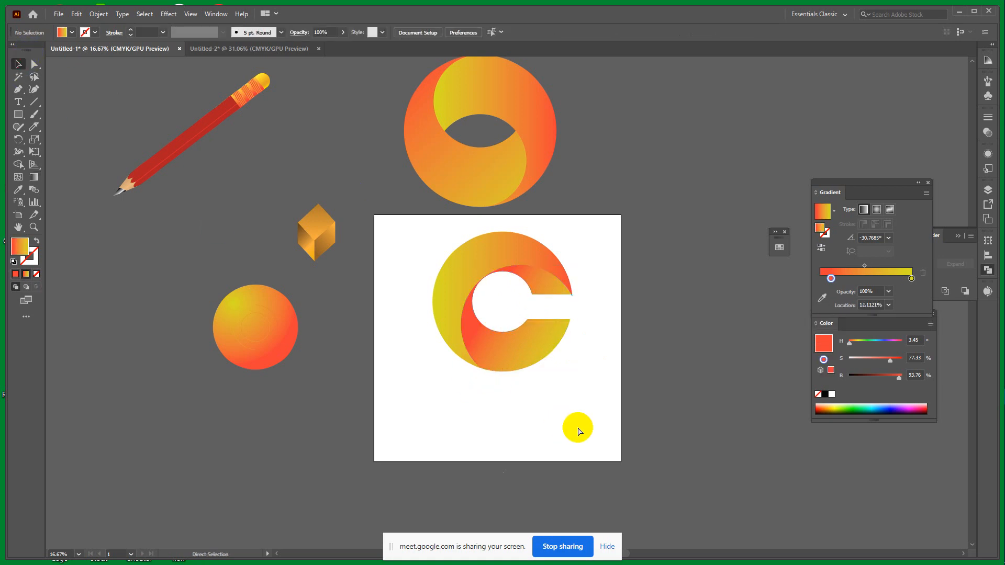
Step: Draw a rectangle over the lower edge of the C's opening, from inside the hole out past the ring
key(ctrl+equal)
key(ctrl+equal)
key(ctrl+equal)
key(space)
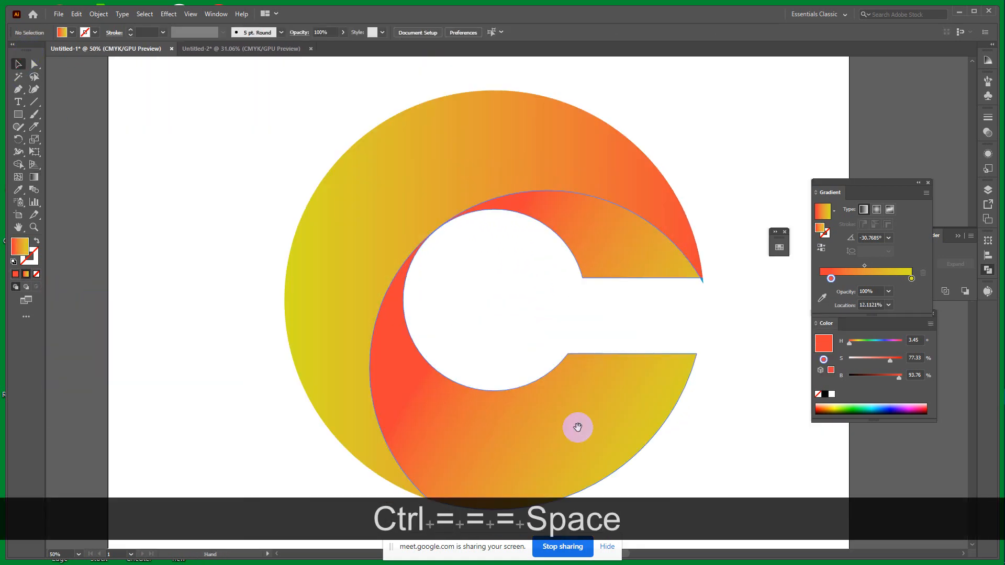
drag(577, 427, 527, 331)
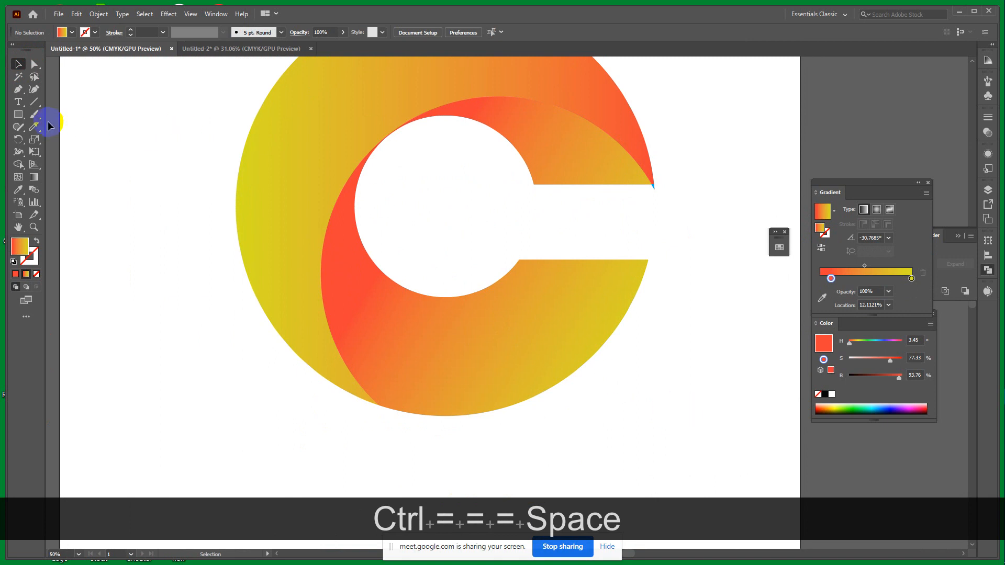
click(18, 114)
drag(470, 224, 710, 284)
click(18, 63)
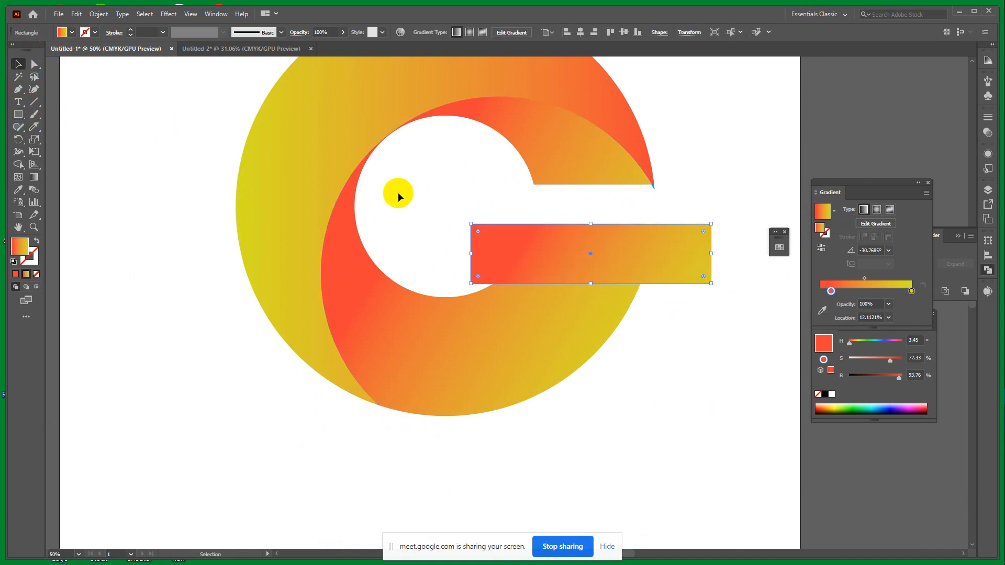
Step: Cut the rectangle's area out of the C's inner shape with the Shape Builder to widen the opening
drag(692, 331, 703, 338)
key(shift+m)
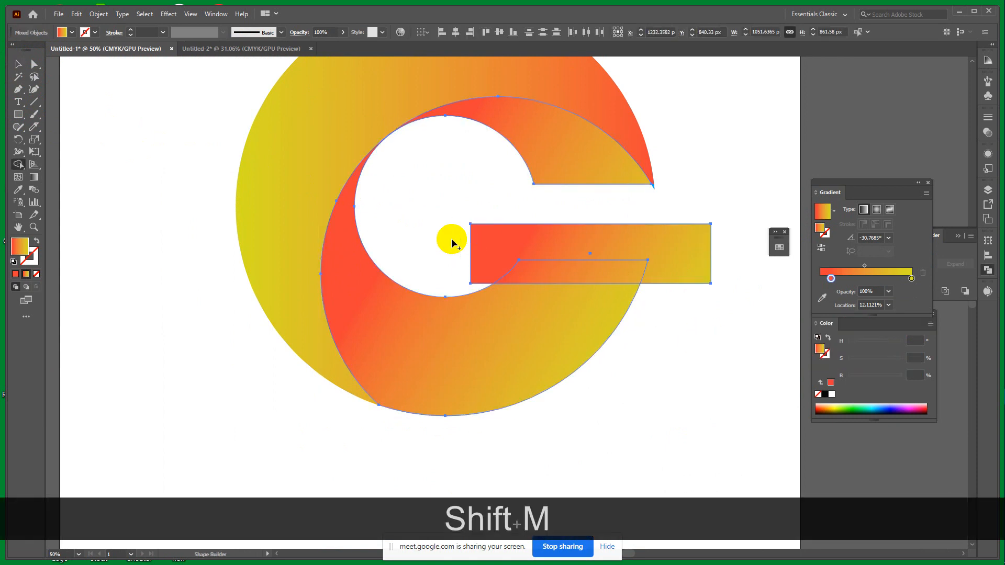
drag(457, 249, 698, 274)
alt+click(697, 274)
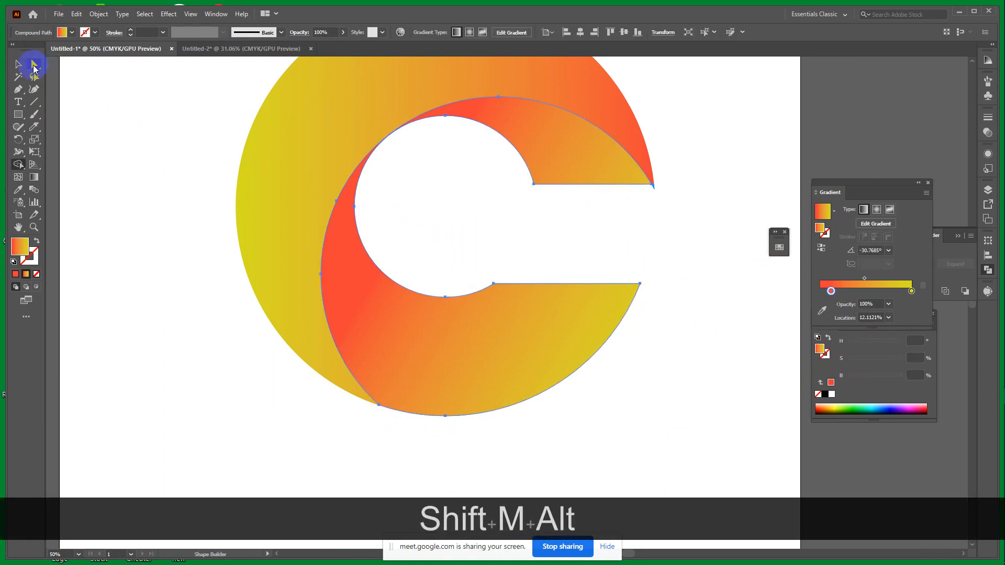
click(18, 64)
click(162, 182)
Step: Move the finished C logo off the artboard, beside the ring's right side
key(ctrl+minus)
key(ctrl+minus)
key(ctrl+minus)
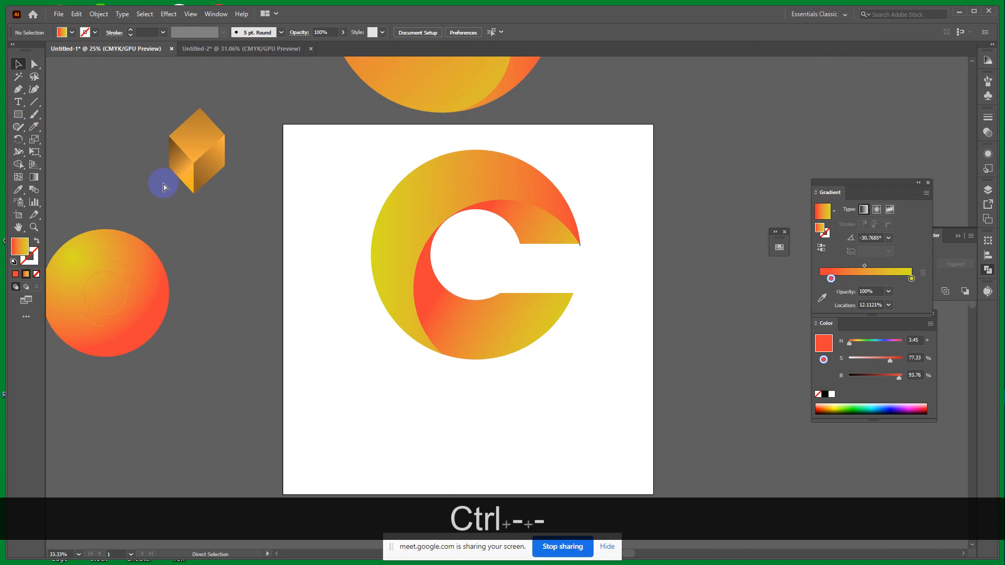
drag(518, 242, 695, 119)
click(685, 312)
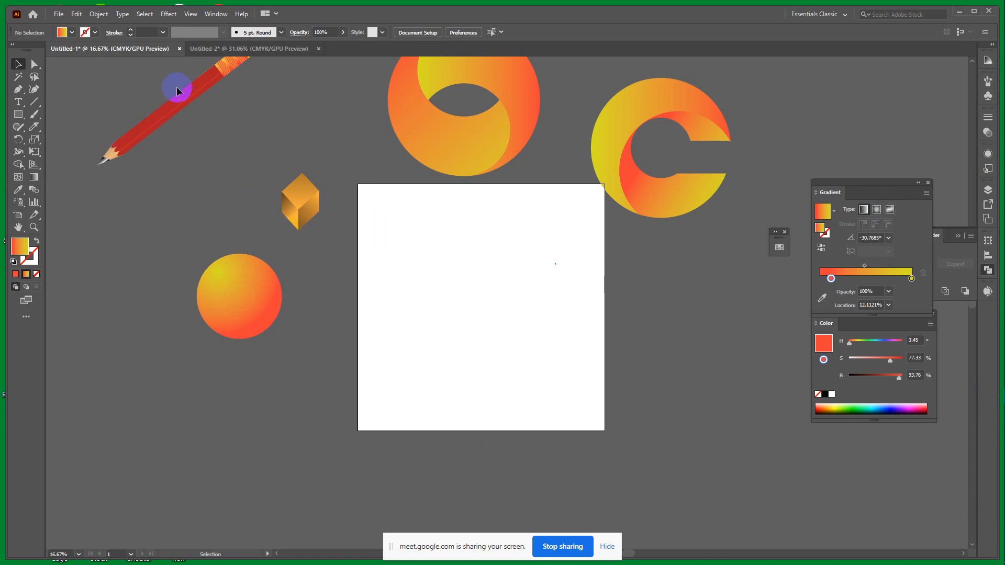
Step: Move the red pencil onto the artboard and place it near the artboard's center
mouse_move(207, 111)
mouse_down()
mouse_move(437, 301)
mouse_move(486, 307)
mouse_up()
click(555, 335)
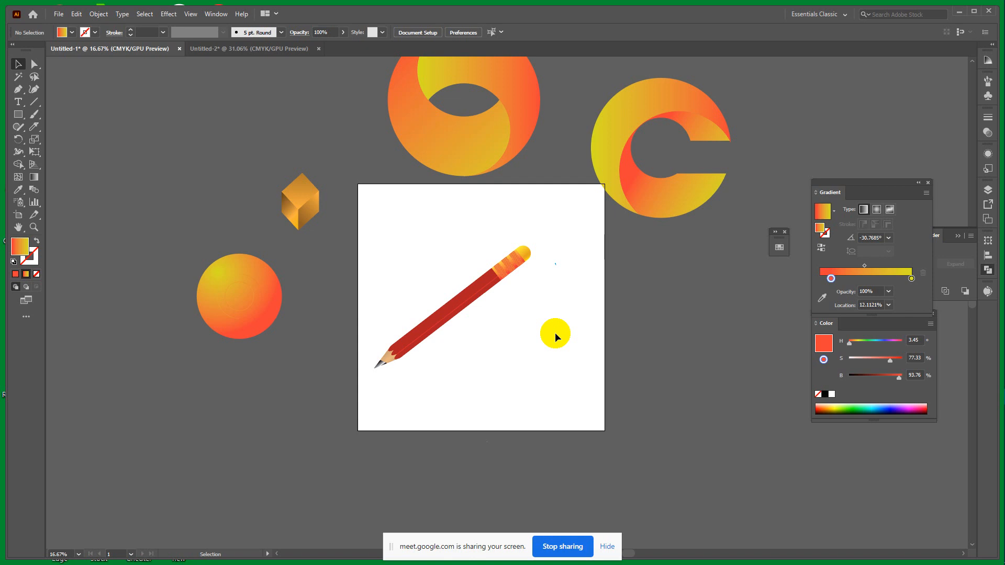
key(ctrl+equal)
key(ctrl+equal)
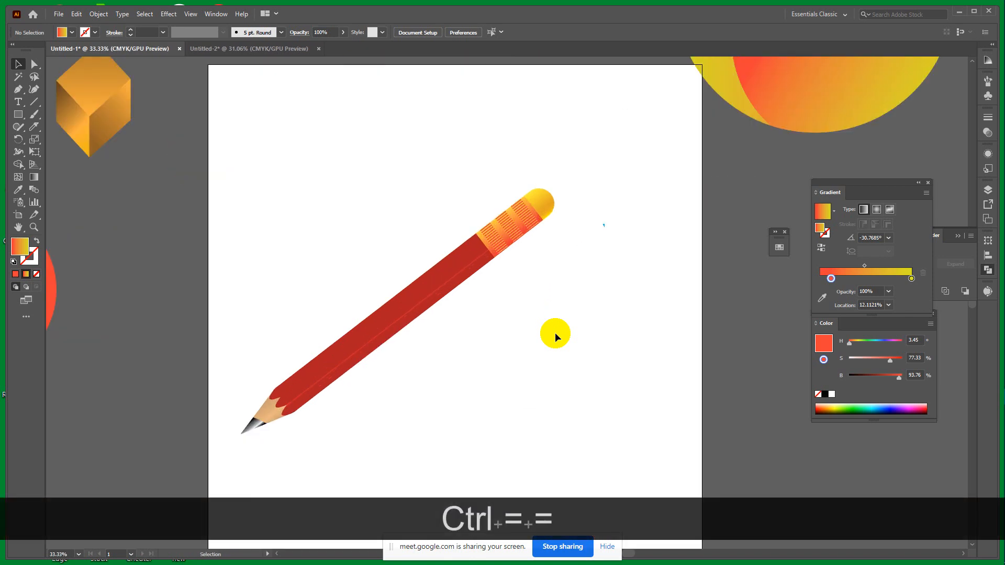
key(space)
drag(555, 332, 558, 272)
drag(497, 198, 570, 224)
click(614, 297)
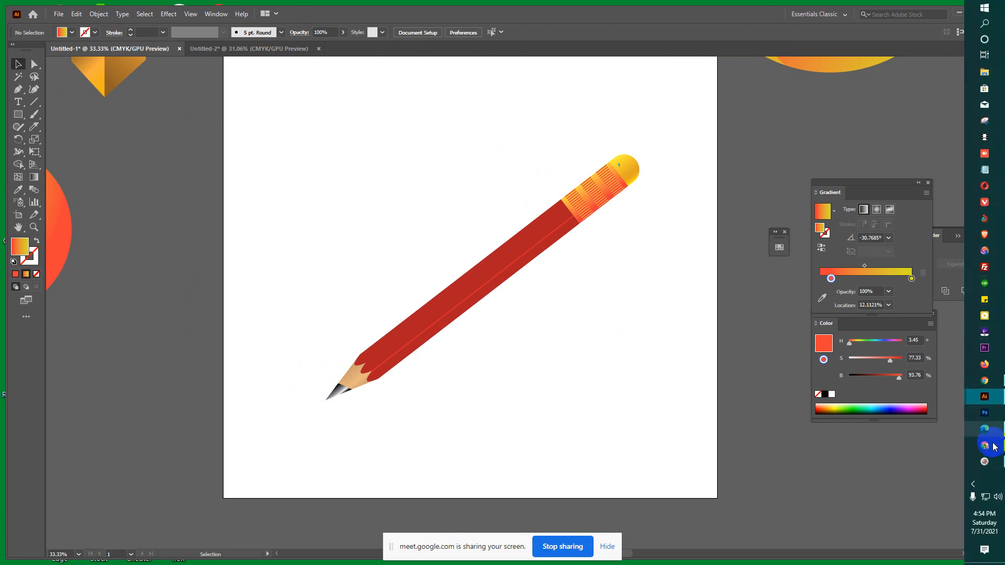
Step: Switch to the Google Meet call in the browser and stop presenting the screen
click(996, 445)
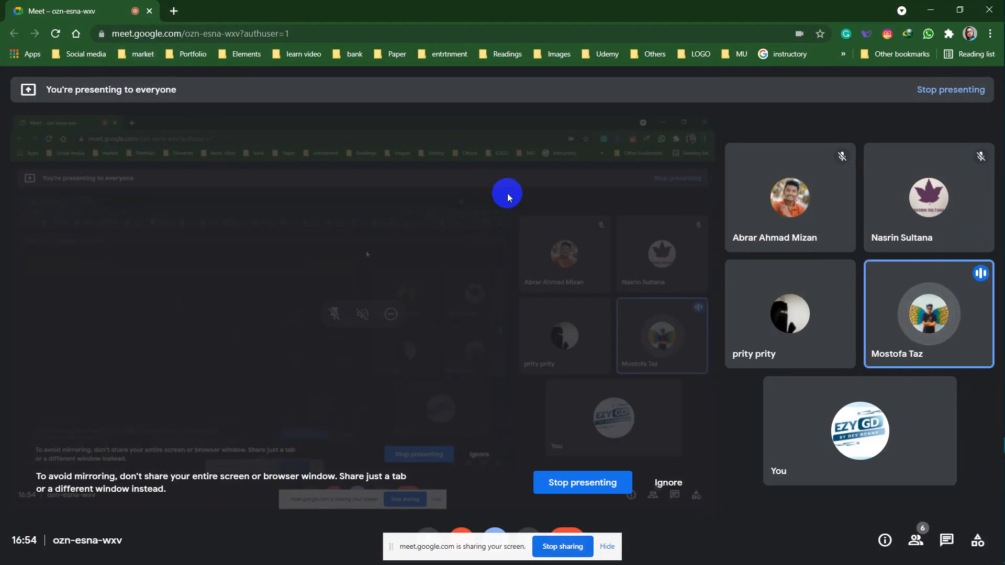
mouse_move(908, 201)
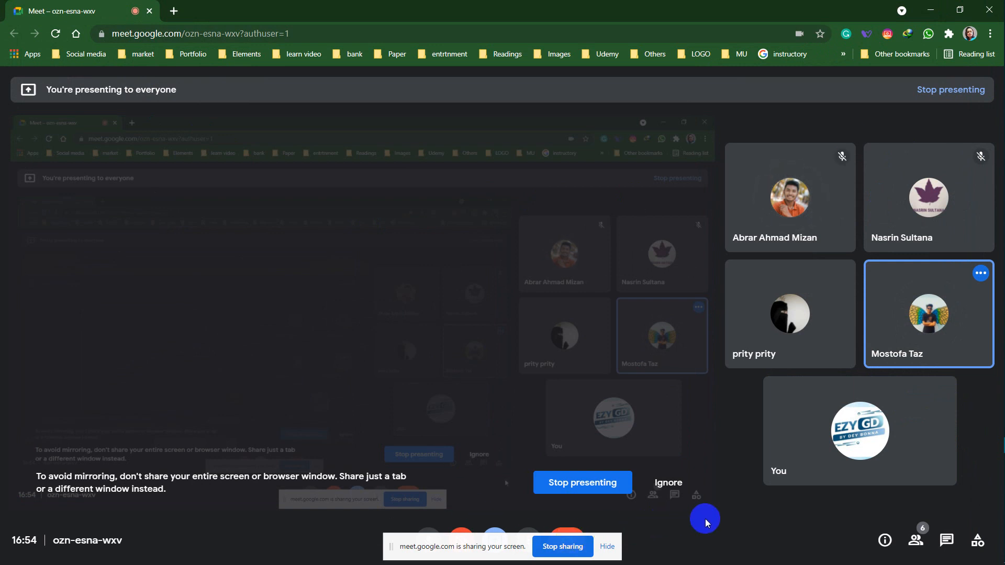
mouse_move(775, 198)
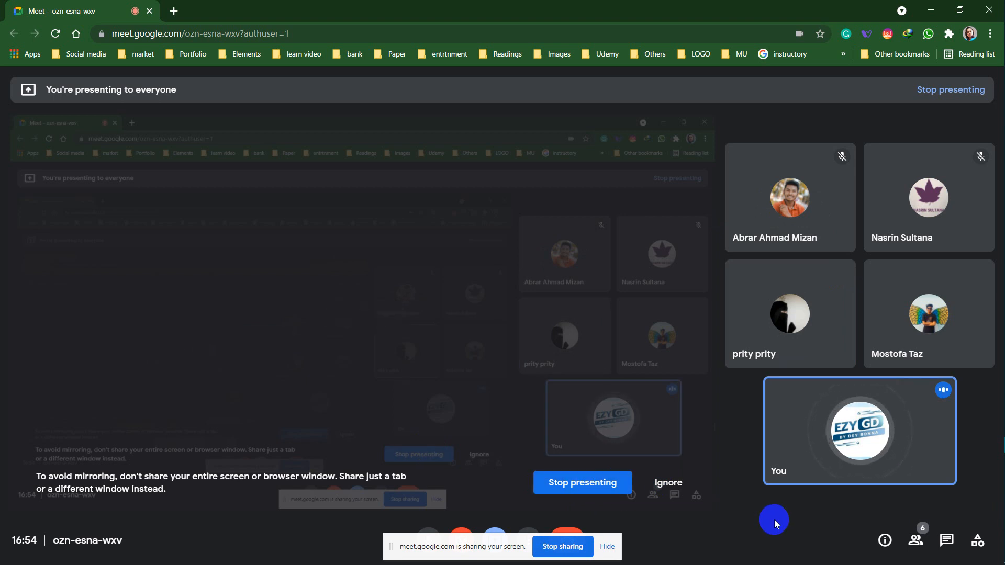
click(583, 487)
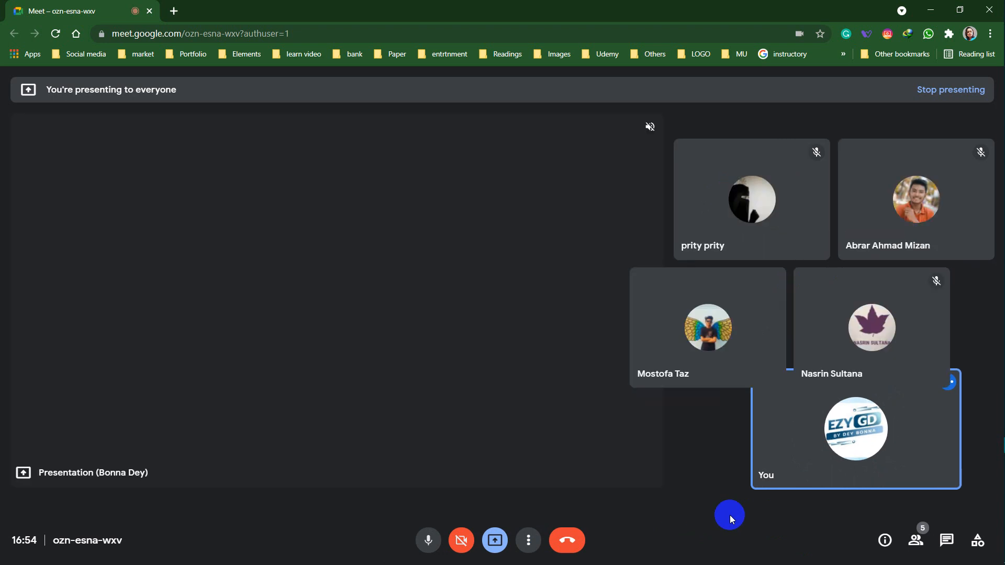